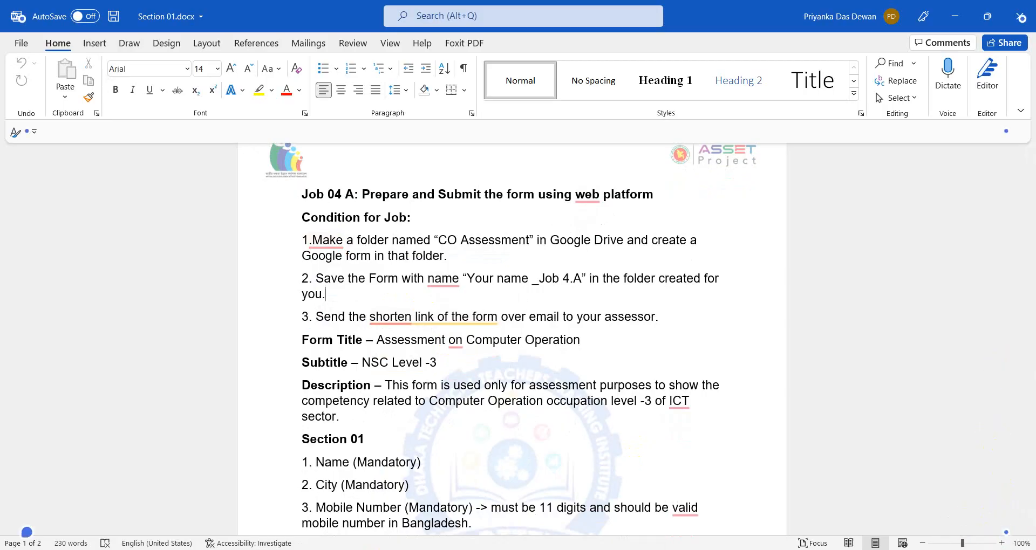
Step: Zoom the Word task document in, then back out to a comfortable reading size
left_click(1002, 543)
left_click(1007, 544)
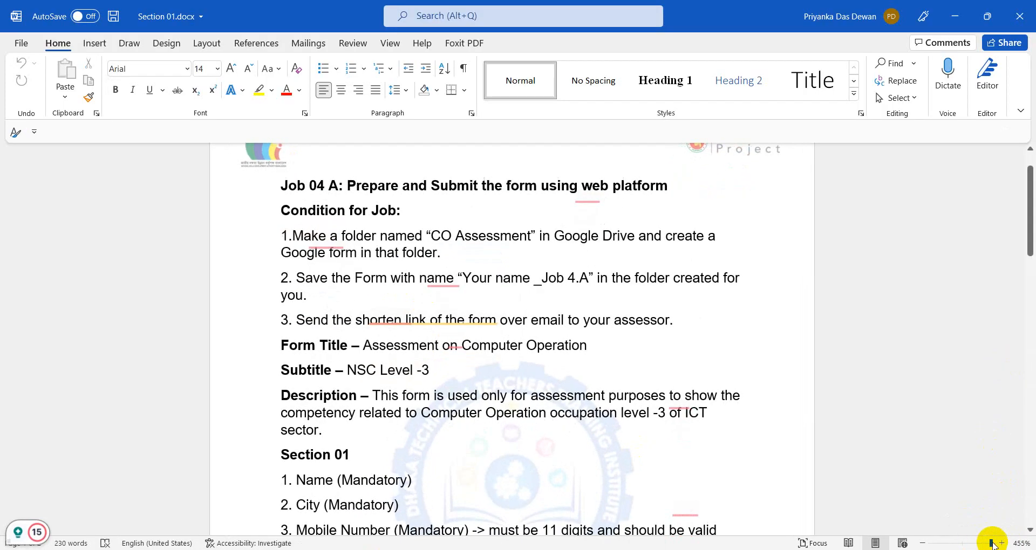
left_click(992, 543)
left_click(922, 543)
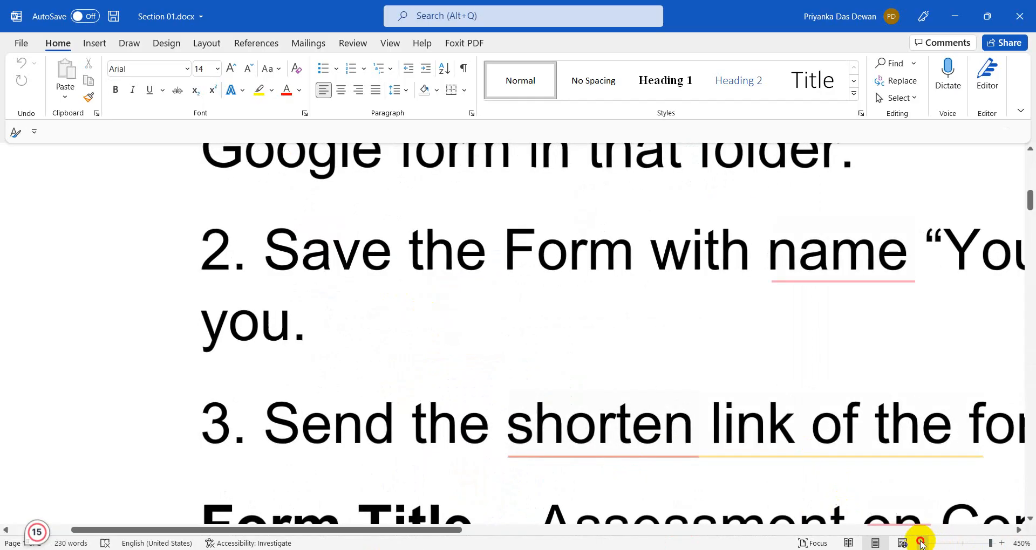
left_click(923, 544)
left_click(922, 543)
left_click(922, 544)
left_click(922, 544)
left_click(922, 543)
left_click(922, 543)
left_click(922, 543)
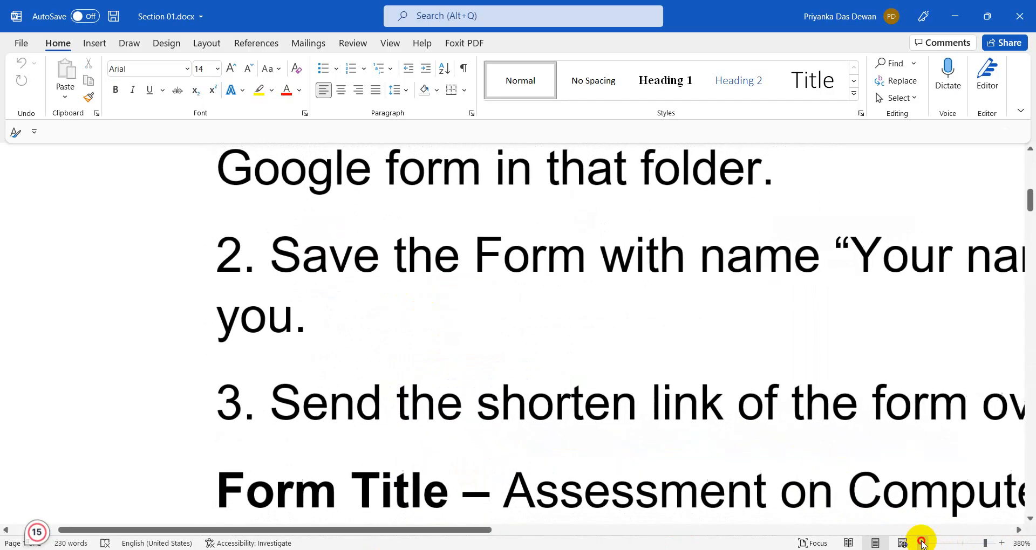
left_click(922, 543)
left_click(922, 543)
left_click(922, 543)
left_click(922, 543)
left_click(922, 543)
left_click(922, 543)
left_click(922, 543)
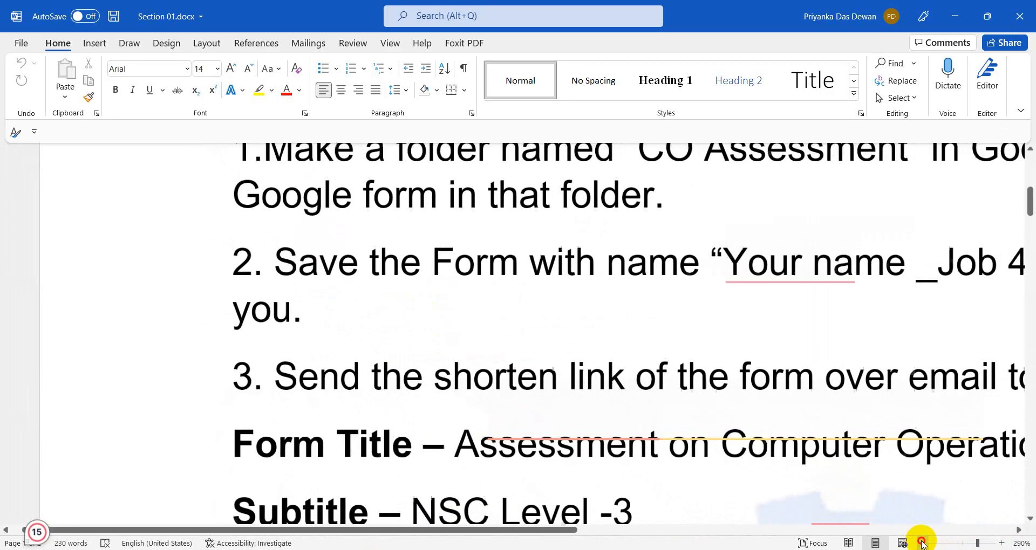
left_click(922, 544)
left_click(922, 543)
left_click(922, 544)
left_click(922, 543)
left_click(923, 544)
left_click(922, 543)
left_click(922, 544)
left_click(922, 544)
left_click(922, 543)
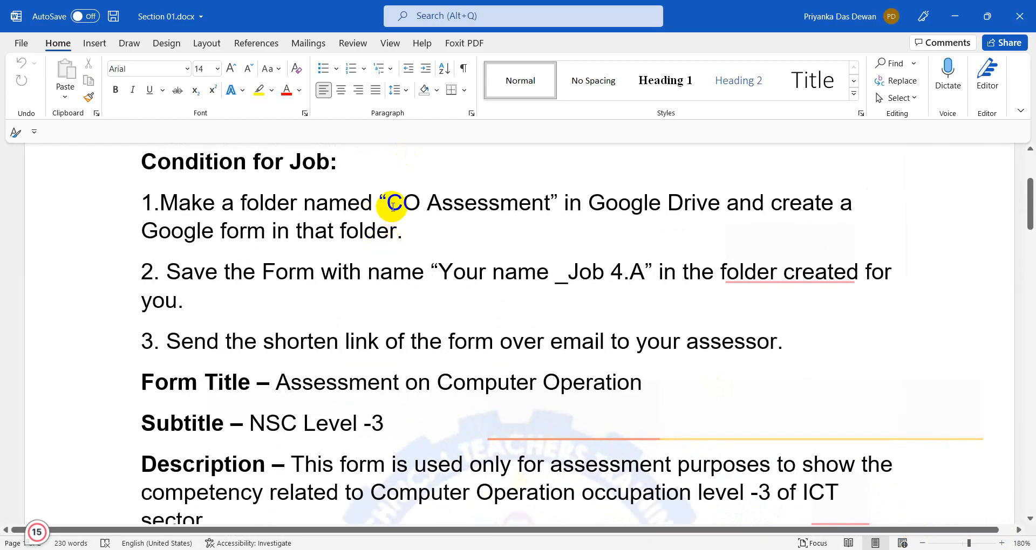
Step: Highlight the folder name 'CO Assessment' and the words 'Google Drive' in the instructions
left_click_drag(392, 207, 513, 211)
left_click(607, 255)
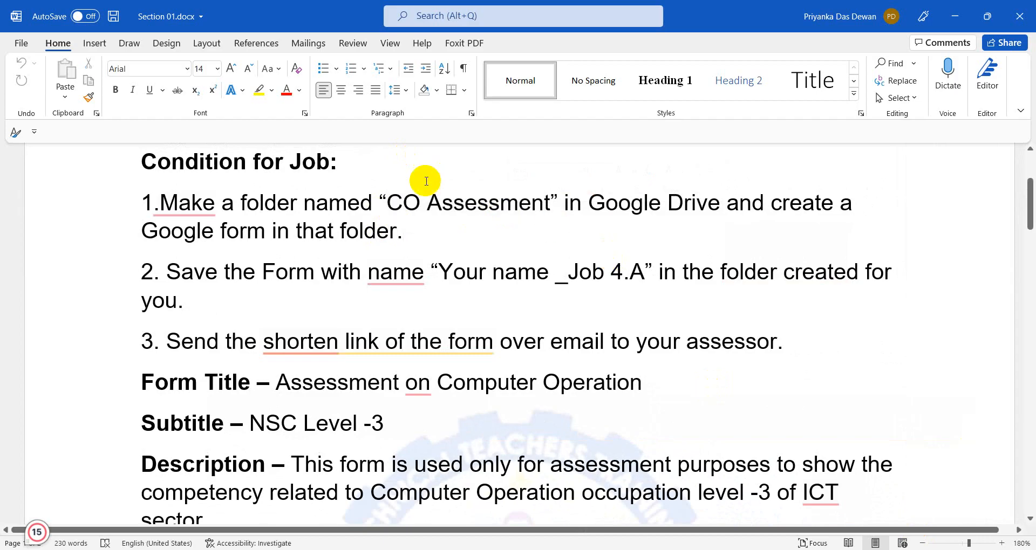
left_click_drag(596, 203, 698, 217)
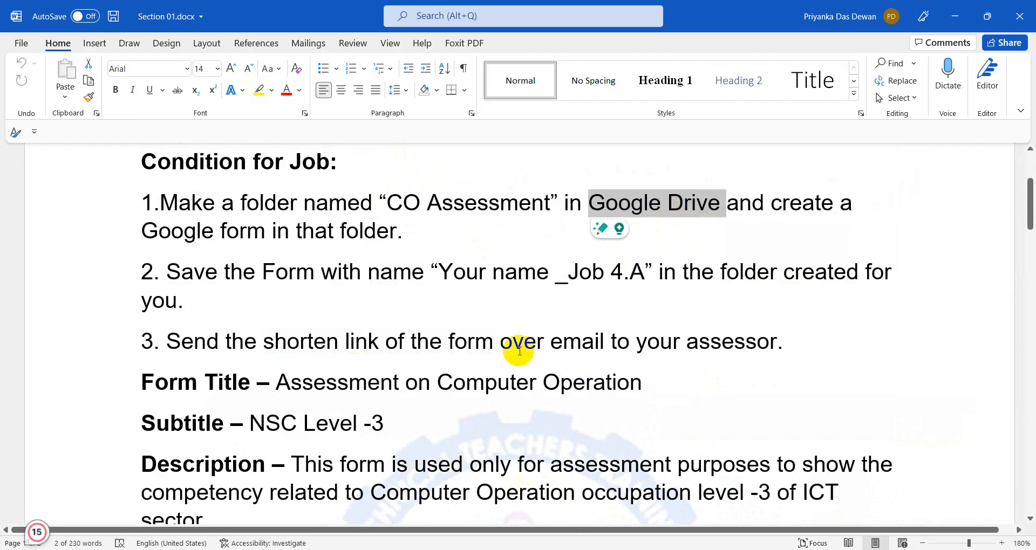
mouse_move(352, 540)
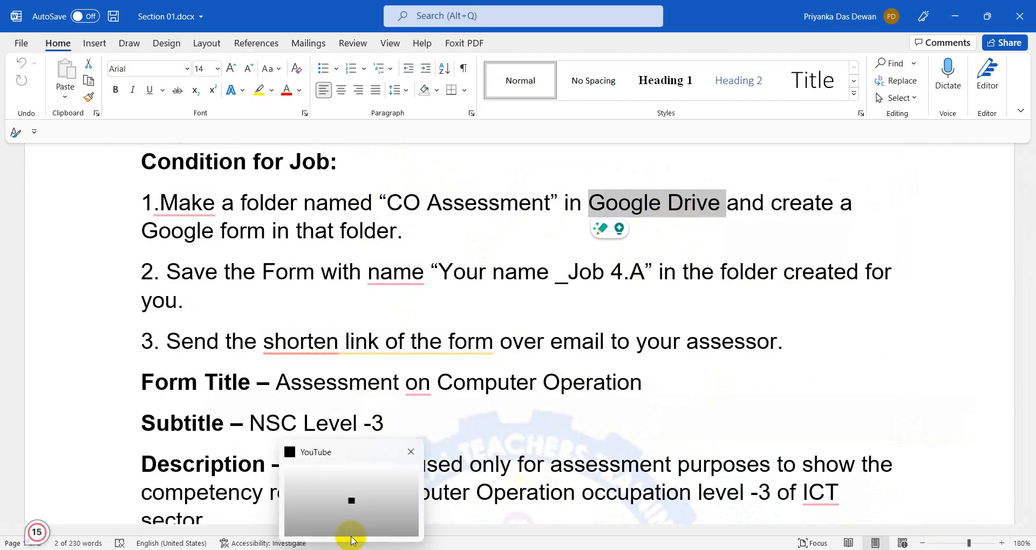
left_click(411, 453)
Step: In Edge, search Bing for 'google', open the Google home page, and close the Chrome promo tab
left_click(352, 549)
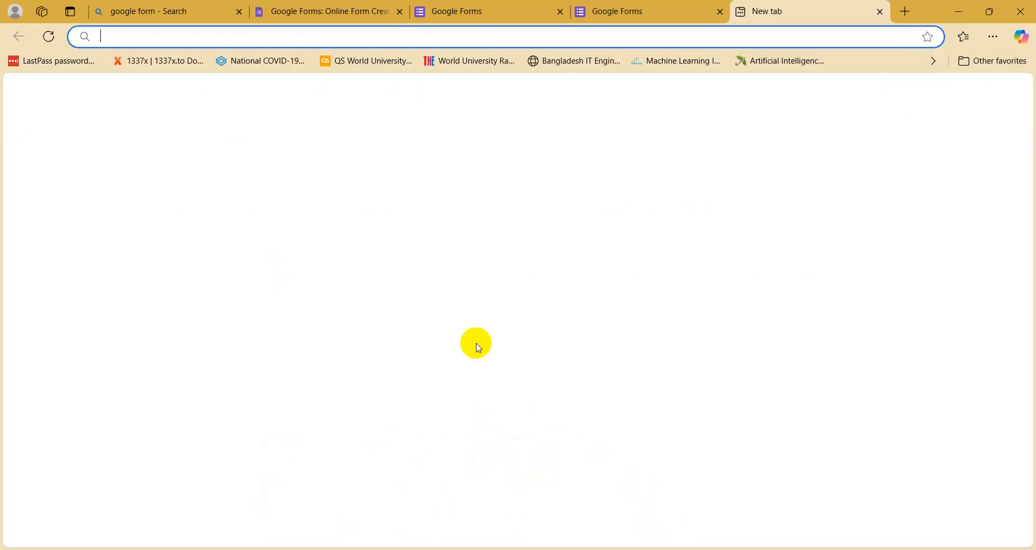
mouse_move(649, 10)
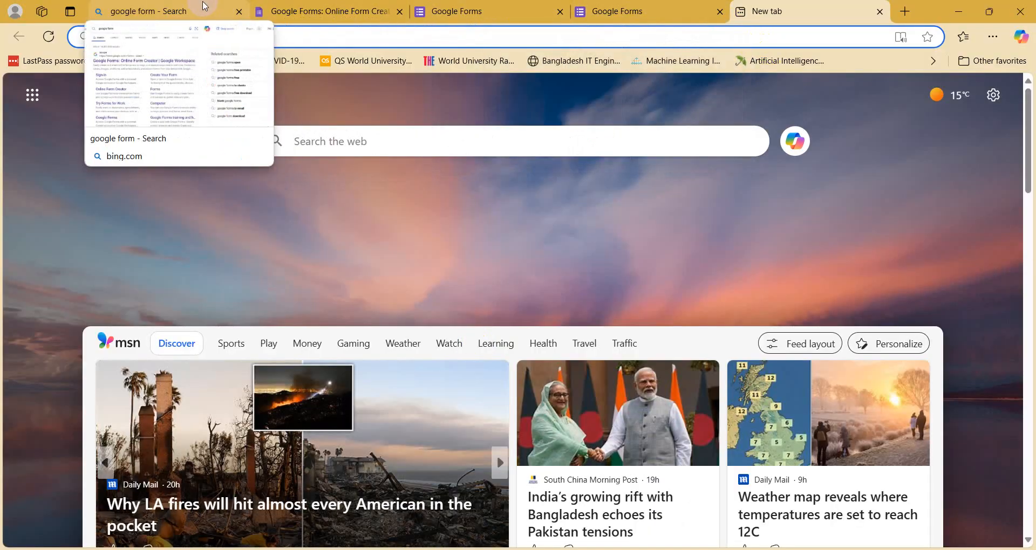
left_click(157, 12)
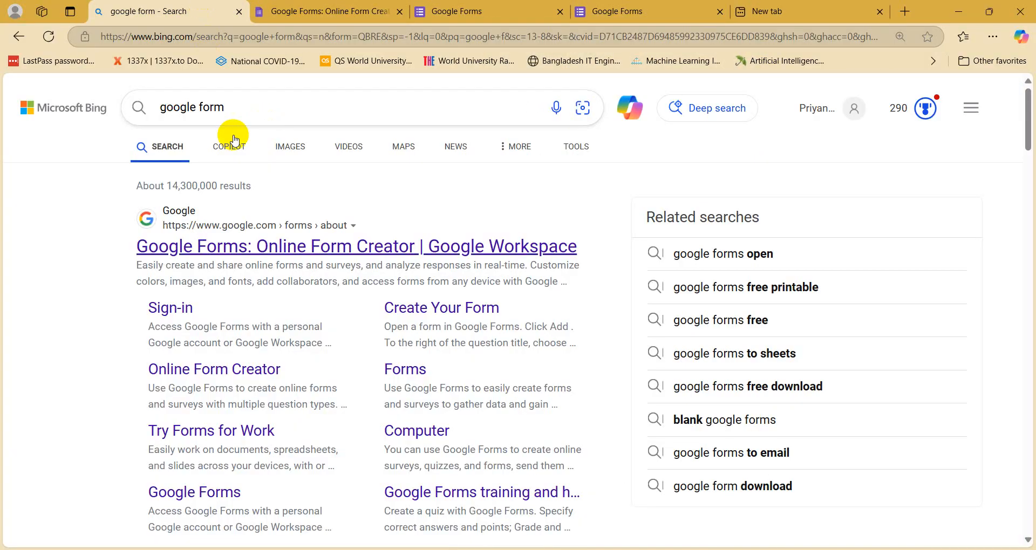
left_click(257, 117)
key("BackSpace")
key("BackSpace")
key("BackSpace")
key("BackSpace")
key("BackSpace")
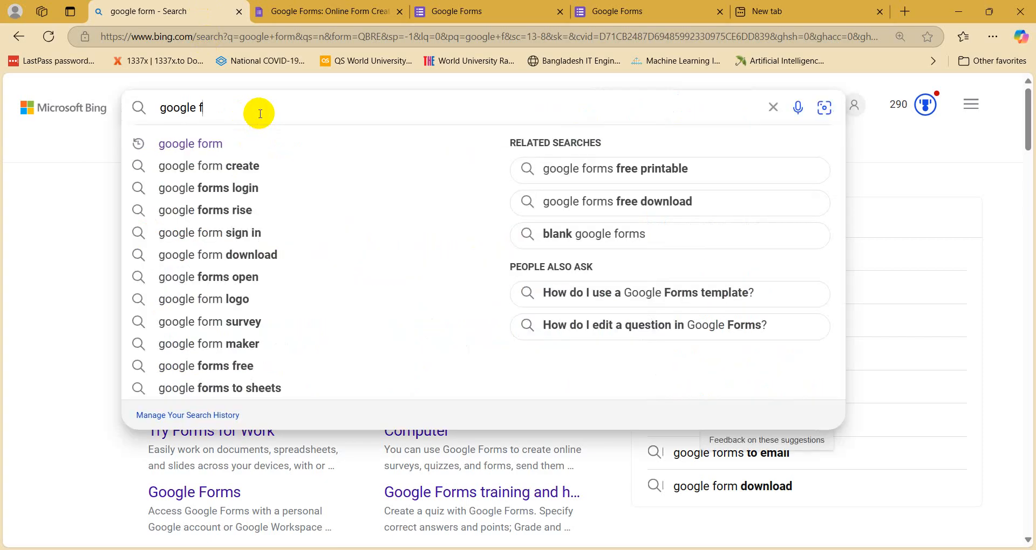
key("Return")
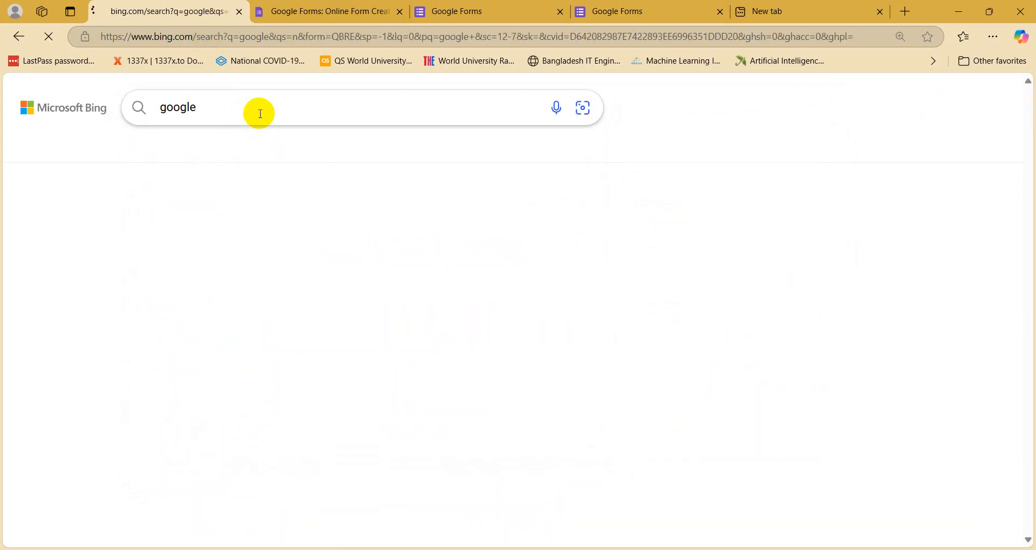
left_click(166, 238)
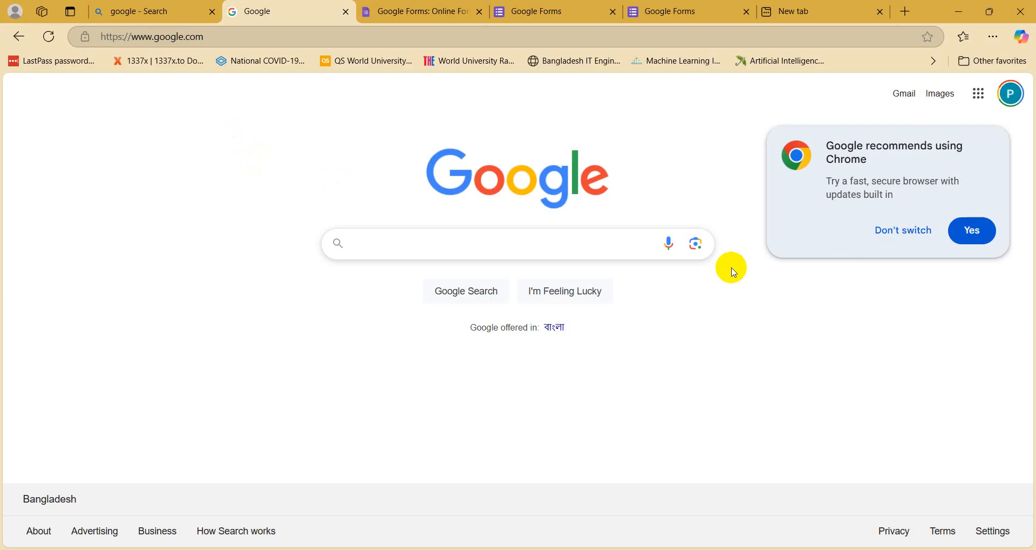
left_click(969, 232)
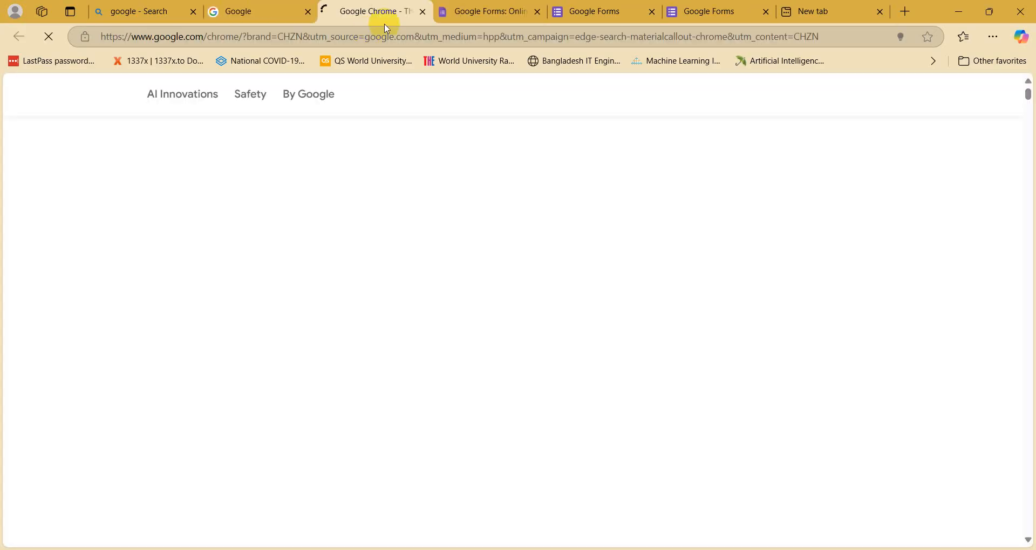
key("ctrl+w")
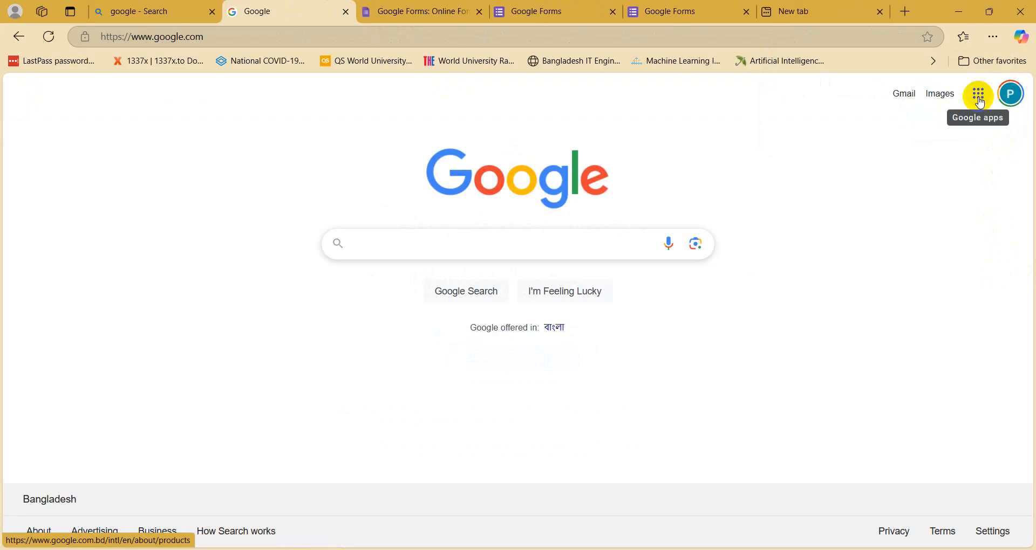
Step: Open the Google apps launcher and scroll through it to locate Drive
left_click(980, 97)
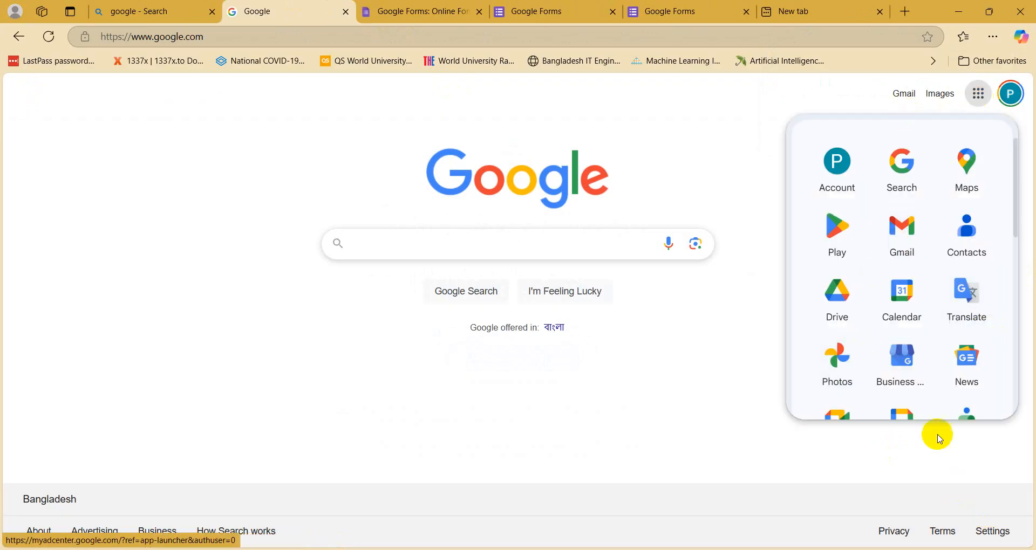
scroll(972, 302, "down", 4)
scroll(953, 375, "down", 8)
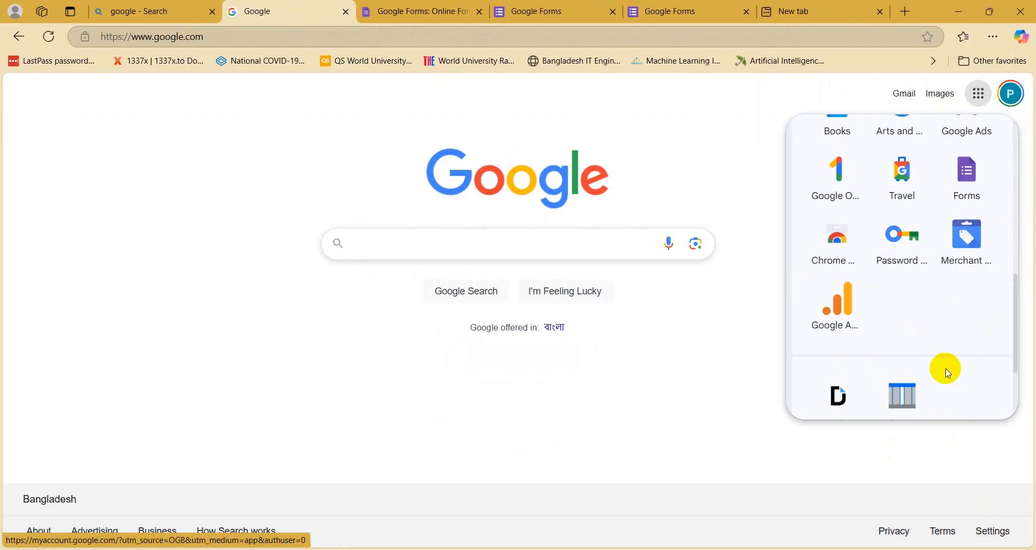
scroll(947, 369, "up", 11)
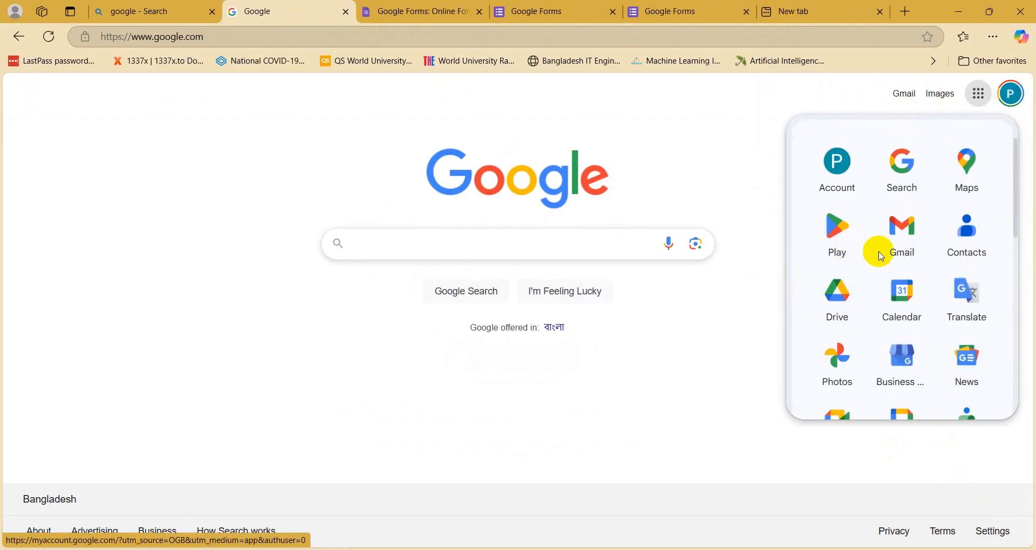
scroll(853, 281, "down", 1)
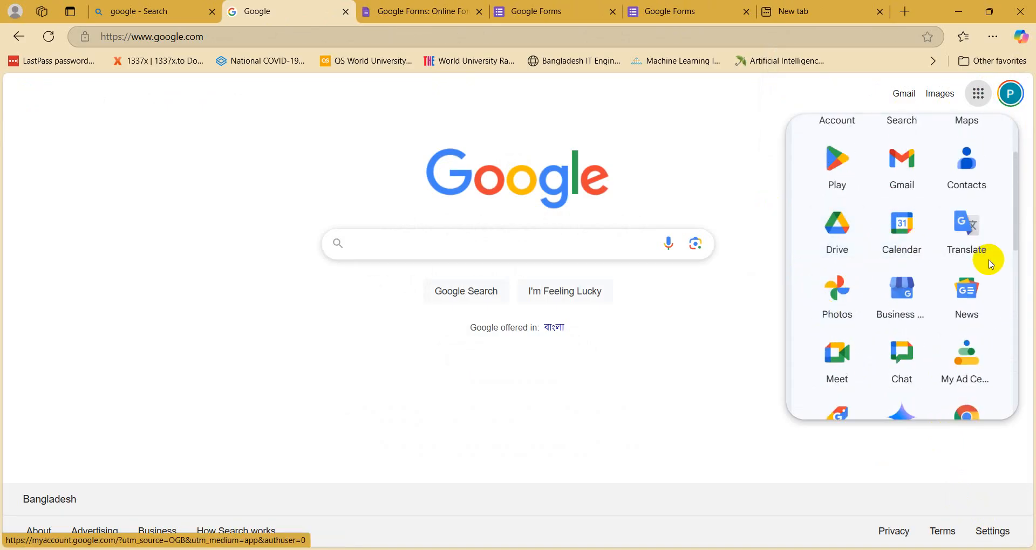
scroll(841, 367, "down", 1)
scroll(848, 382, "down", 1)
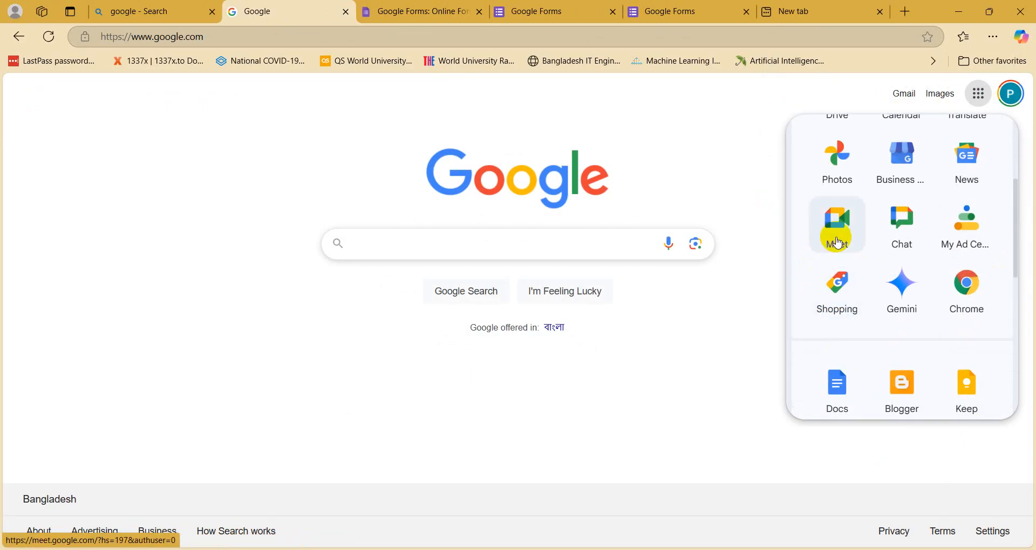
scroll(898, 242, "down", 1)
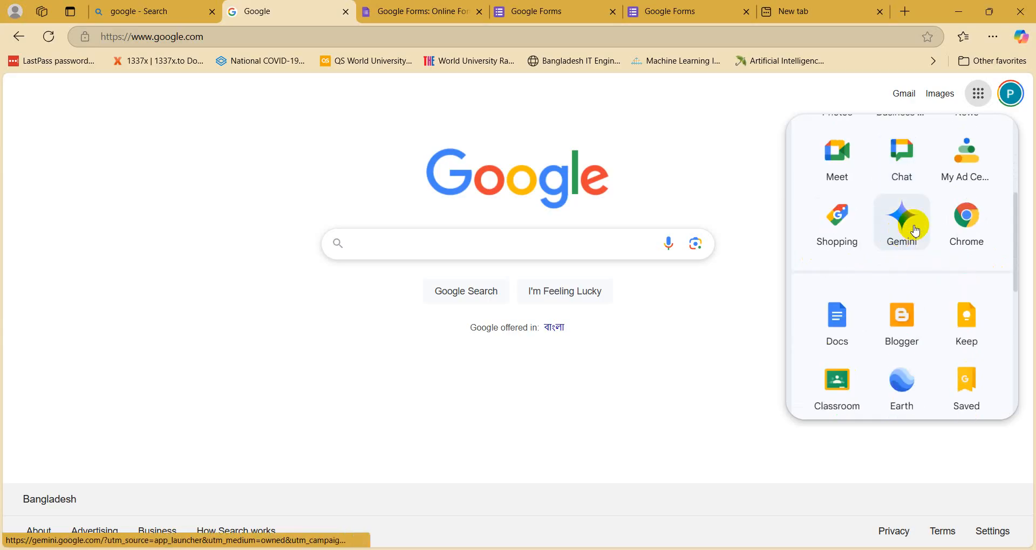
scroll(905, 311, "down", 3)
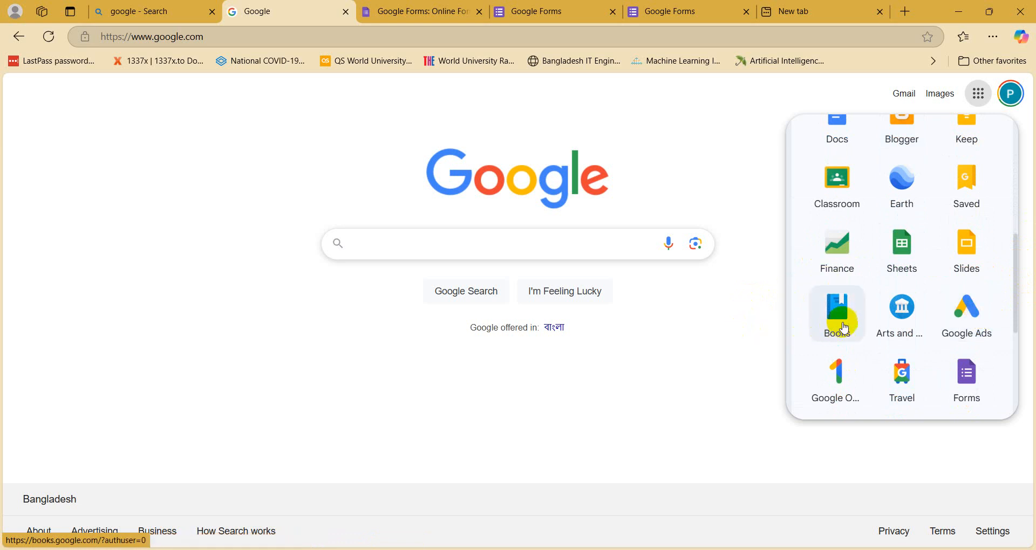
scroll(831, 281, "down", 1)
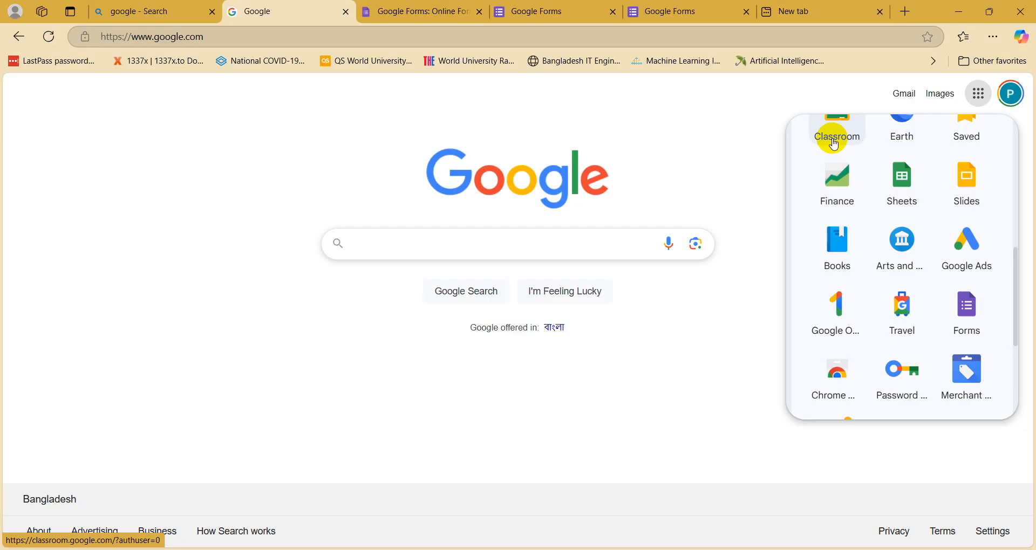
scroll(848, 318, "down", 2)
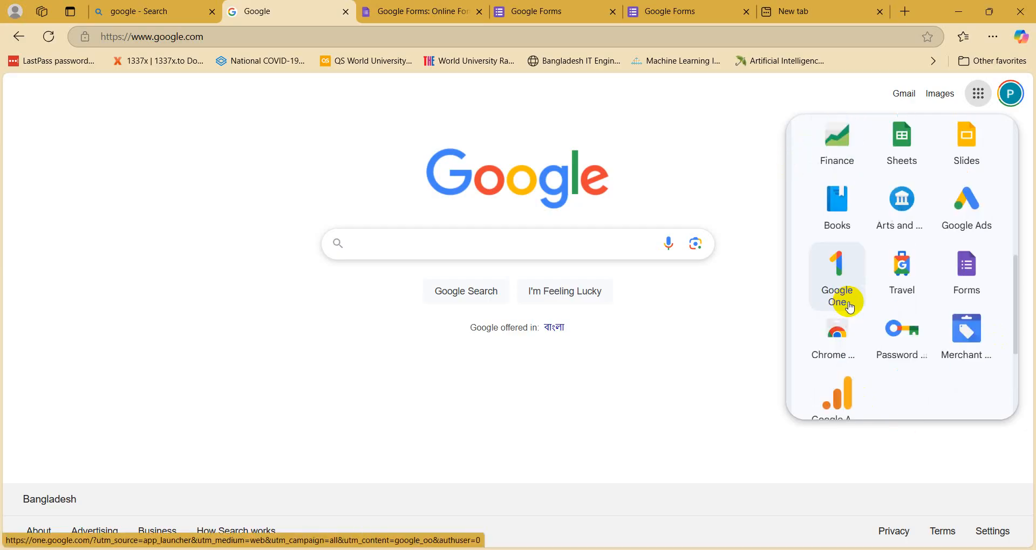
scroll(850, 307, "down", 4)
scroll(850, 307, "up", 6)
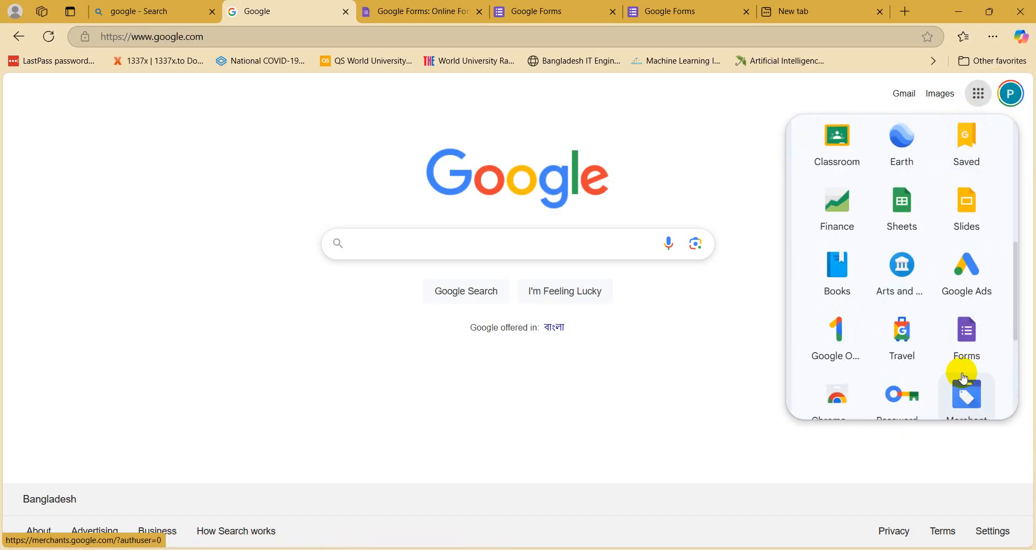
scroll(963, 378, "up", 6)
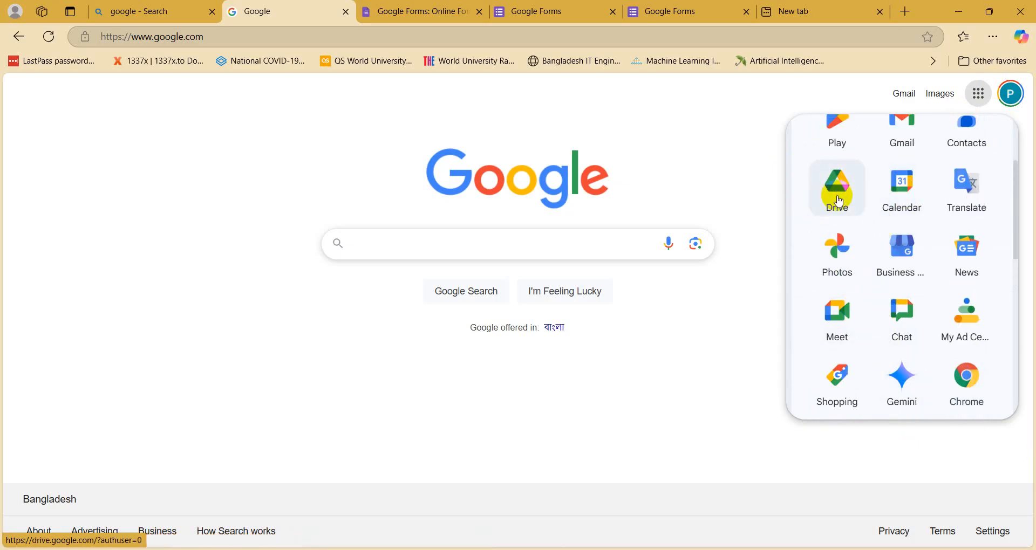
Step: Open Google Drive from the apps list and dismiss its desktop-notifications prompt
left_click(839, 201)
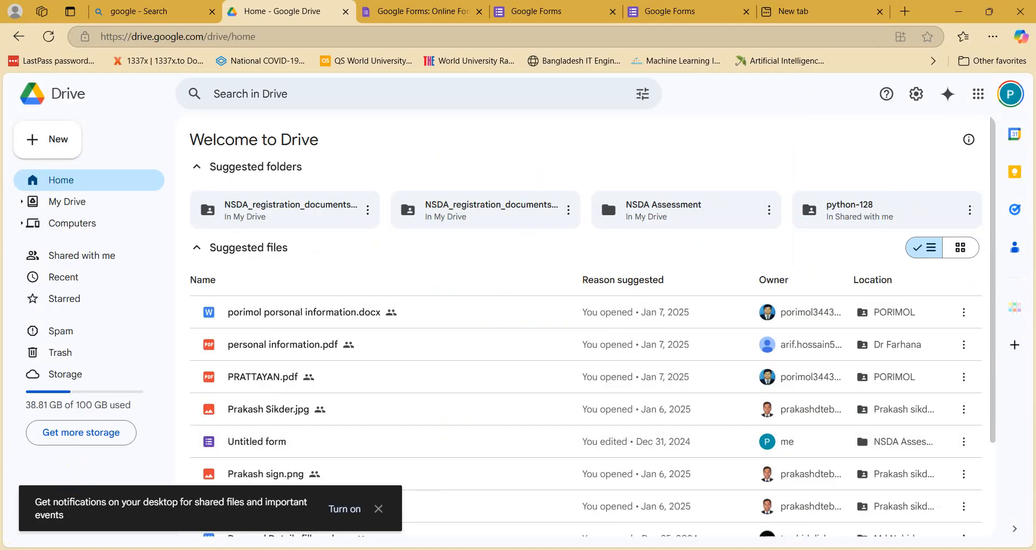
left_click(6, 549)
left_click(134, 171)
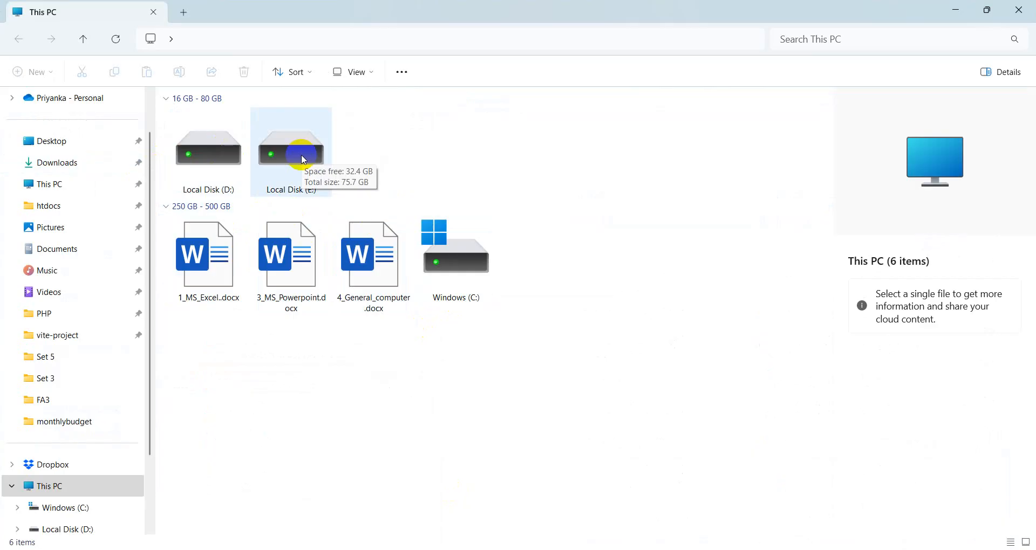
left_click(950, 10)
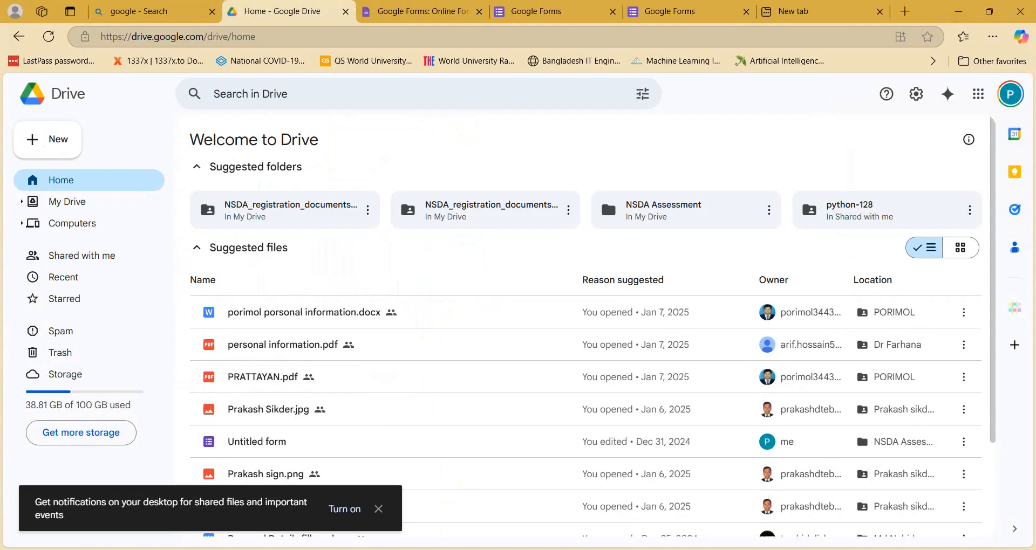
left_click(379, 509)
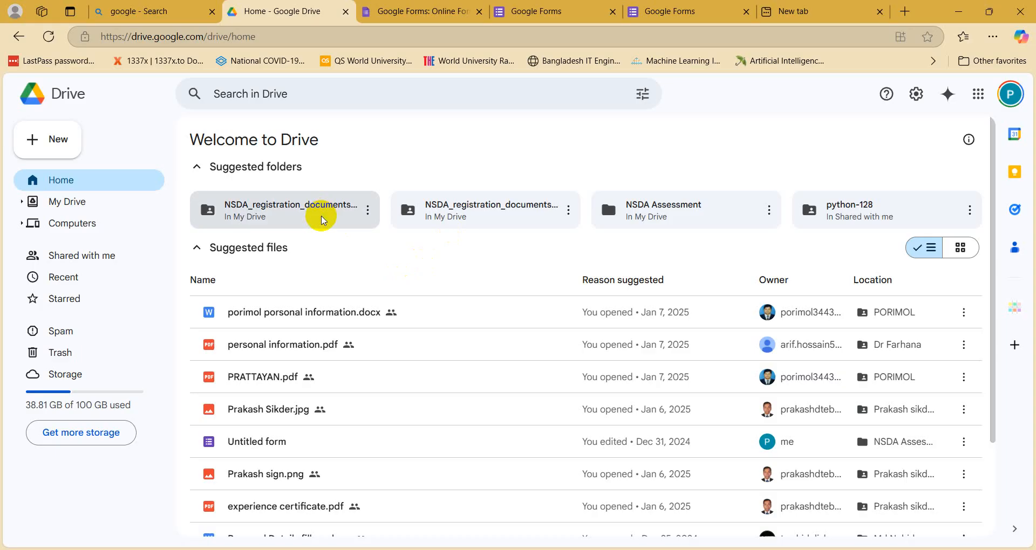
double_click(321, 219)
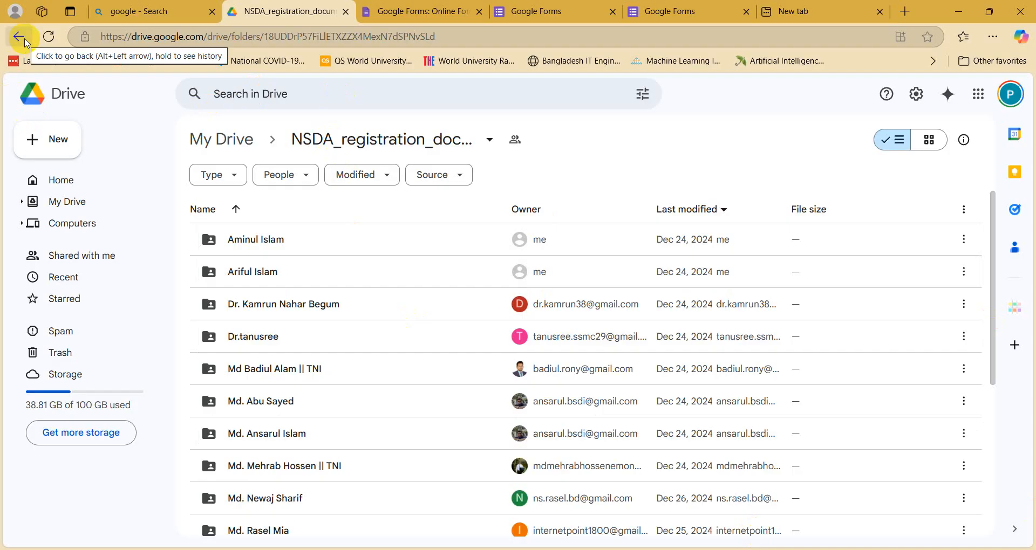
left_click(19, 37)
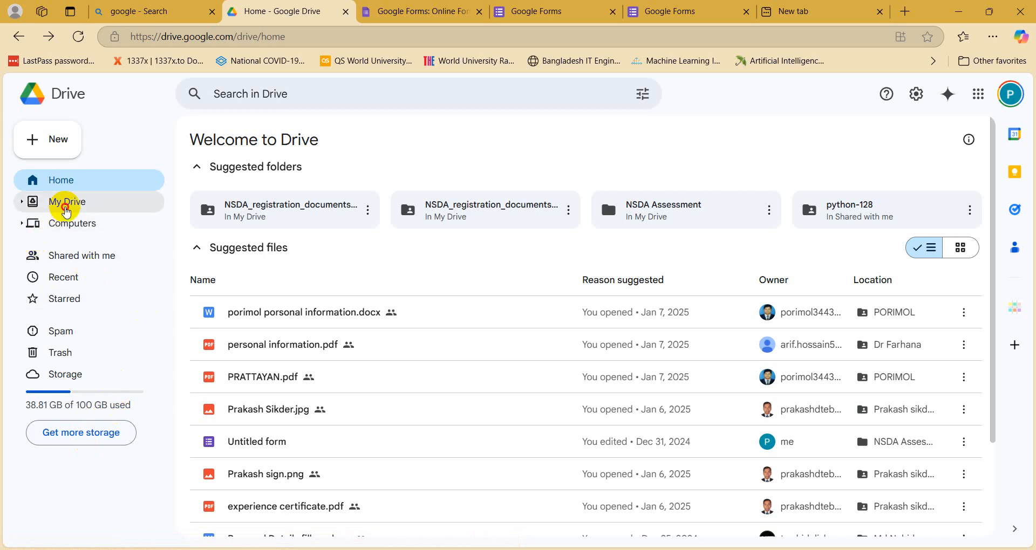
Step: Open My Drive, then view the Google One plans through 'Get more storage'
left_click(64, 202)
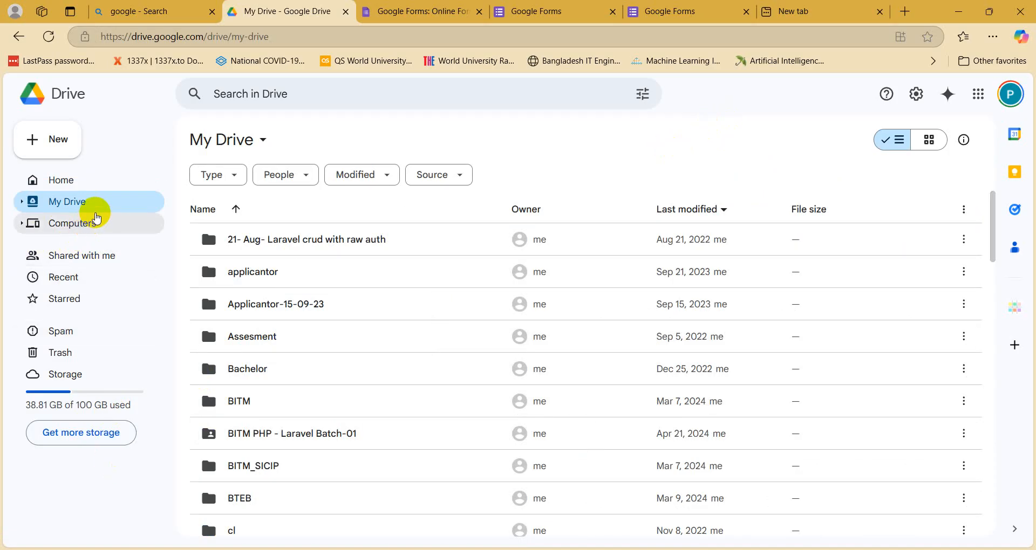
left_click(92, 440)
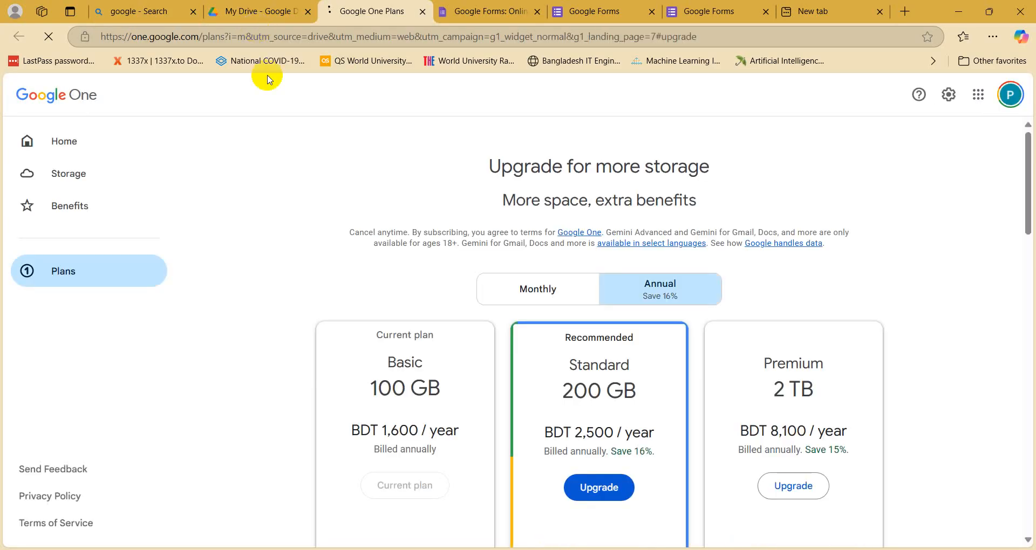
Step: Review the 100 GB, 200 GB and 2 TB Google One plans and close that tab
scroll(439, 273, "down", 4)
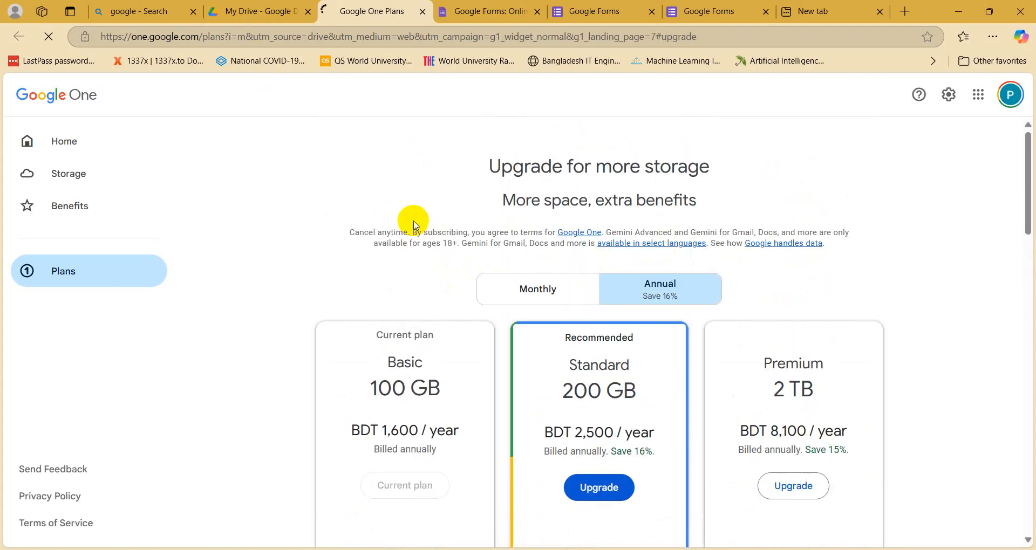
left_click(422, 11)
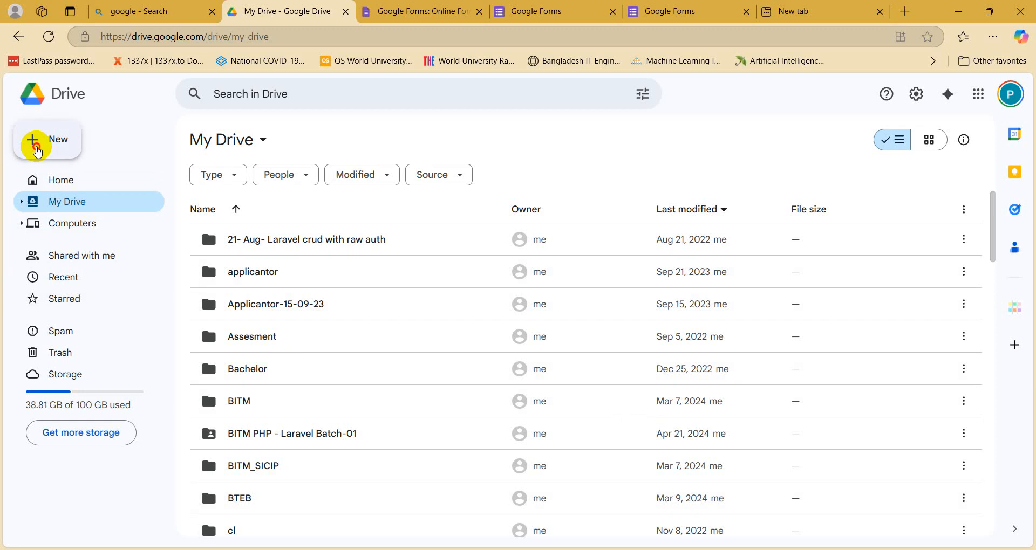
Step: Create a folder named 'CO Assessment' in My Drive and open it
left_click(37, 145)
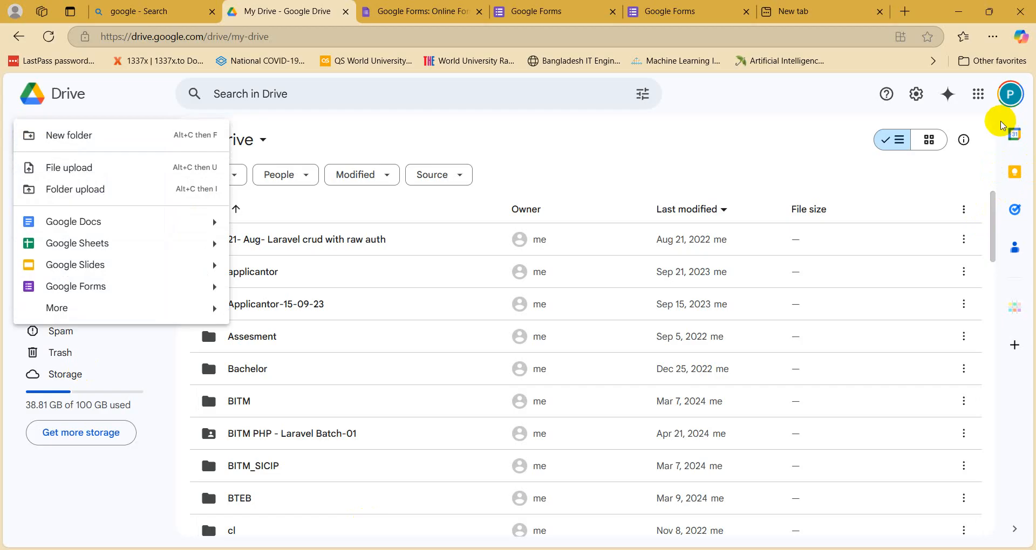
left_click(67, 142)
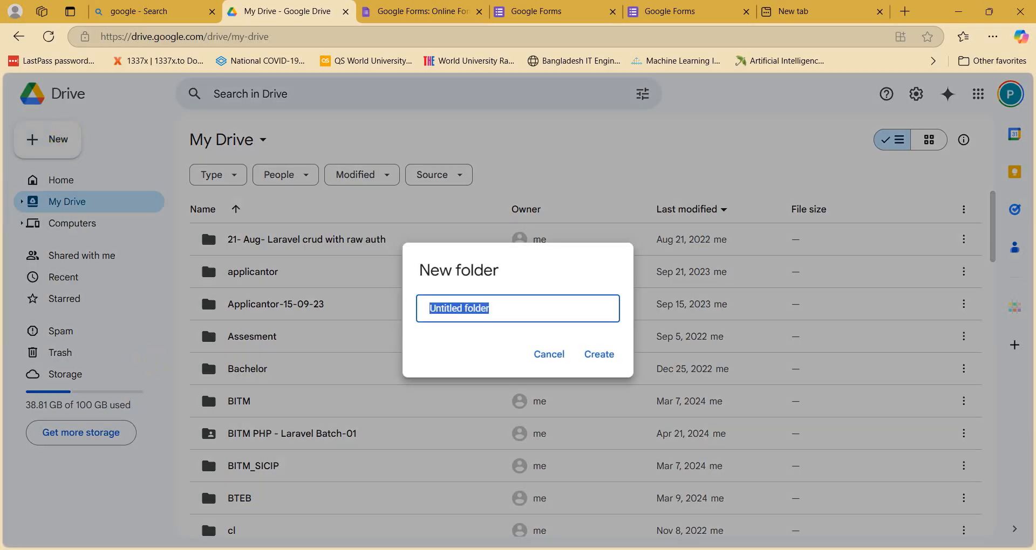
left_click(381, 549)
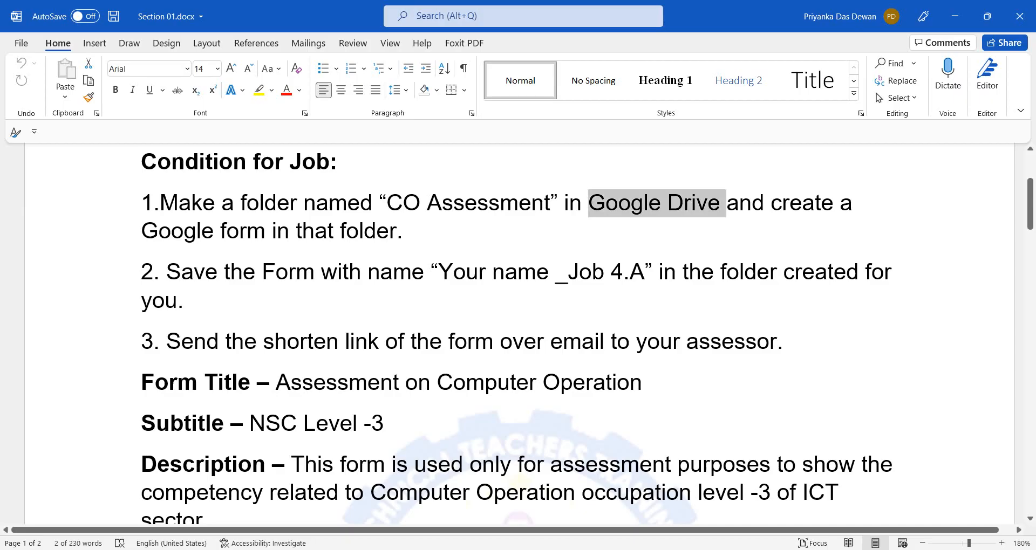
left_click(373, 549)
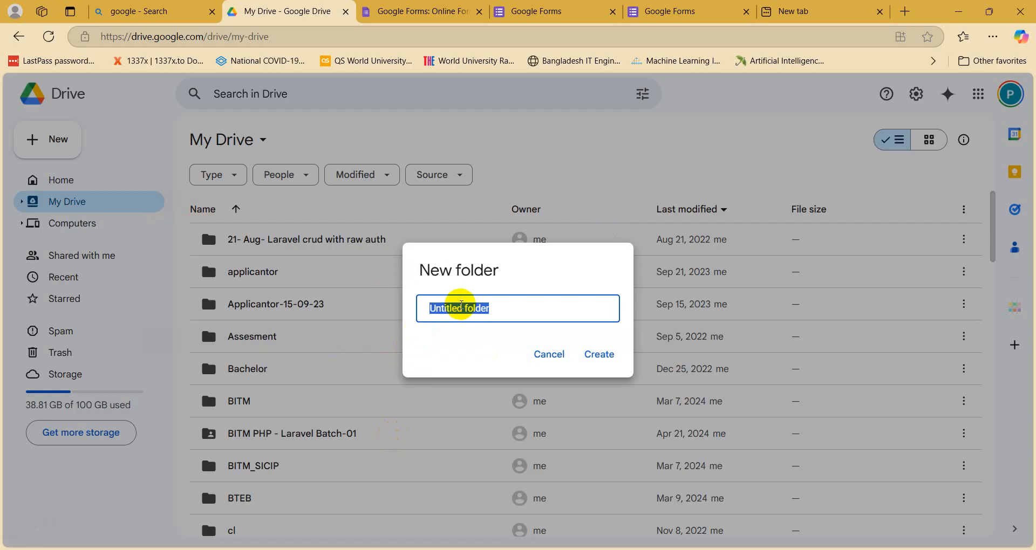
type("co")
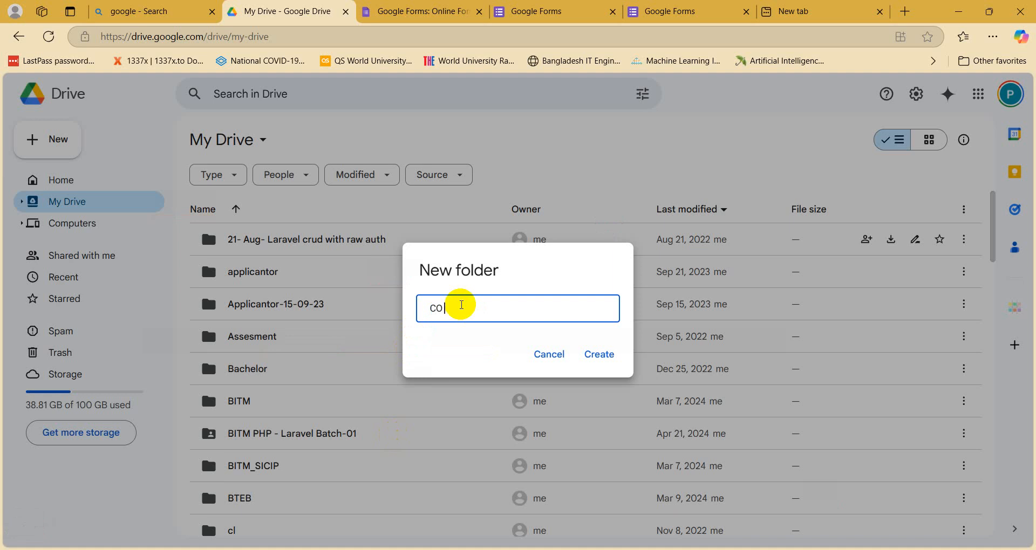
type("Assessment")
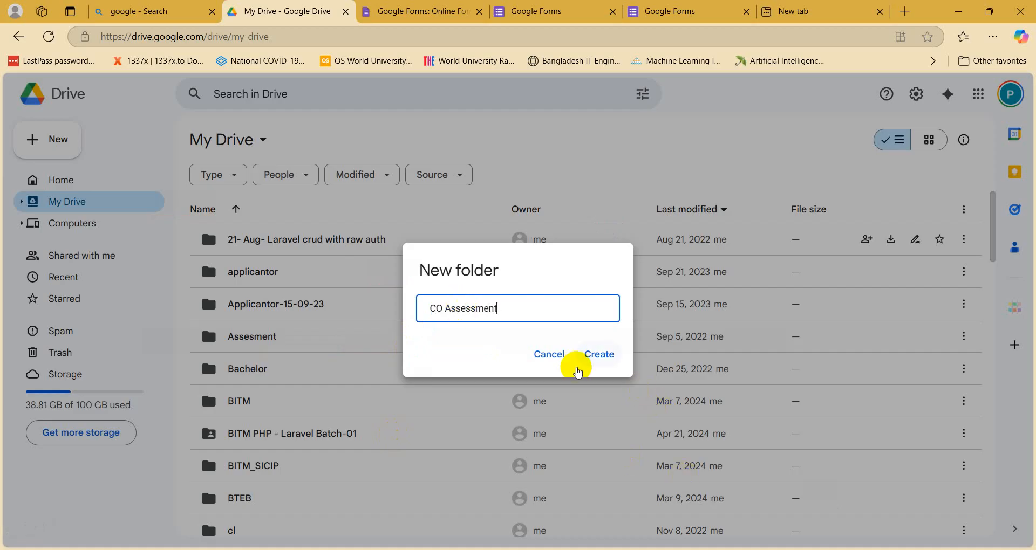
left_click(591, 358)
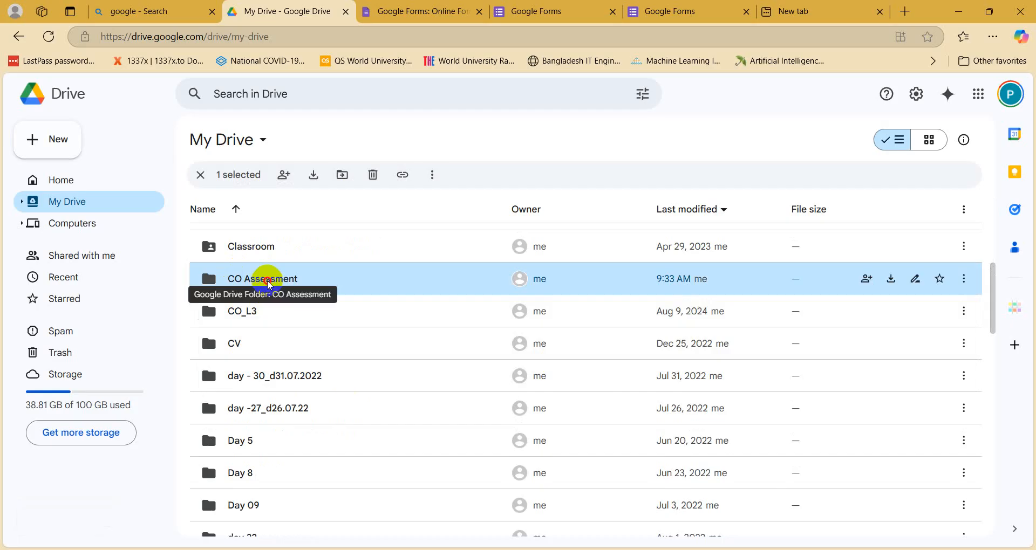
double_click(268, 282)
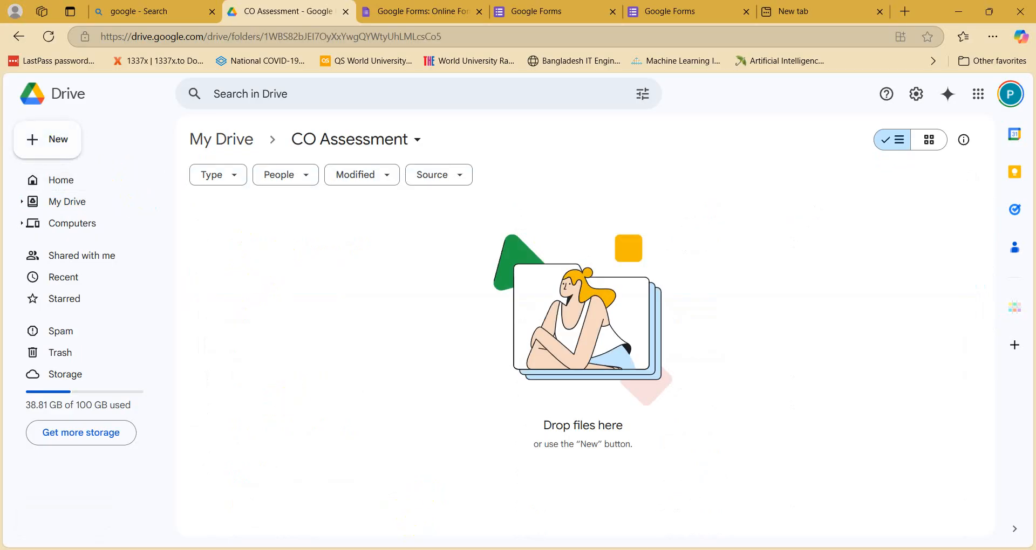
Step: Create a Google Form from the New menu in CO Assessment, then close the untitled form tab
left_click(412, 548)
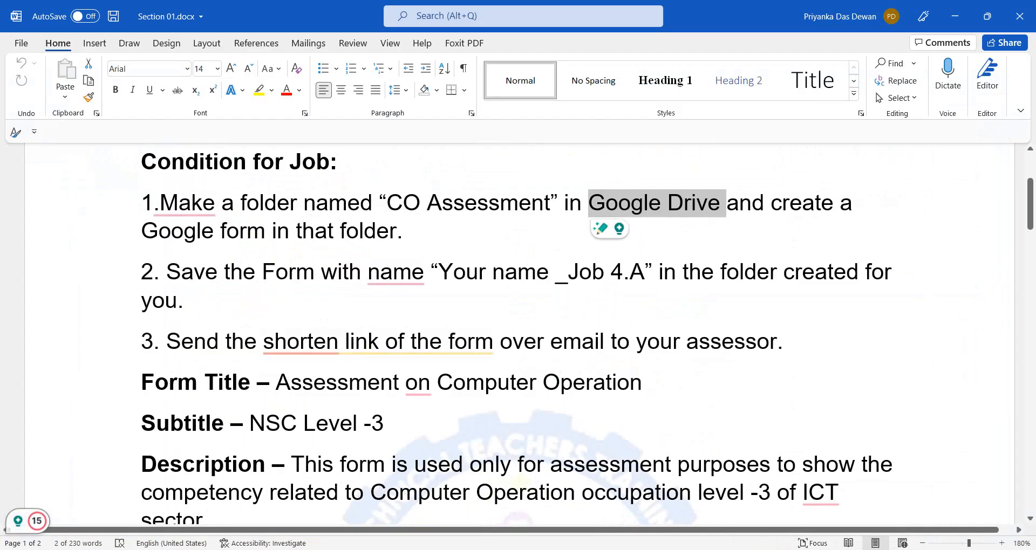
key("alt+Tab")
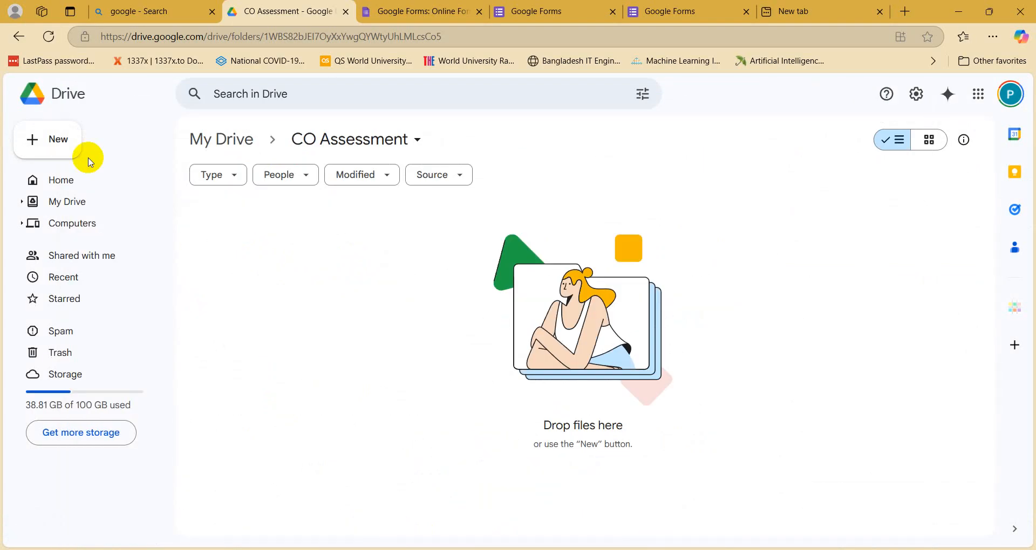
left_click(56, 153)
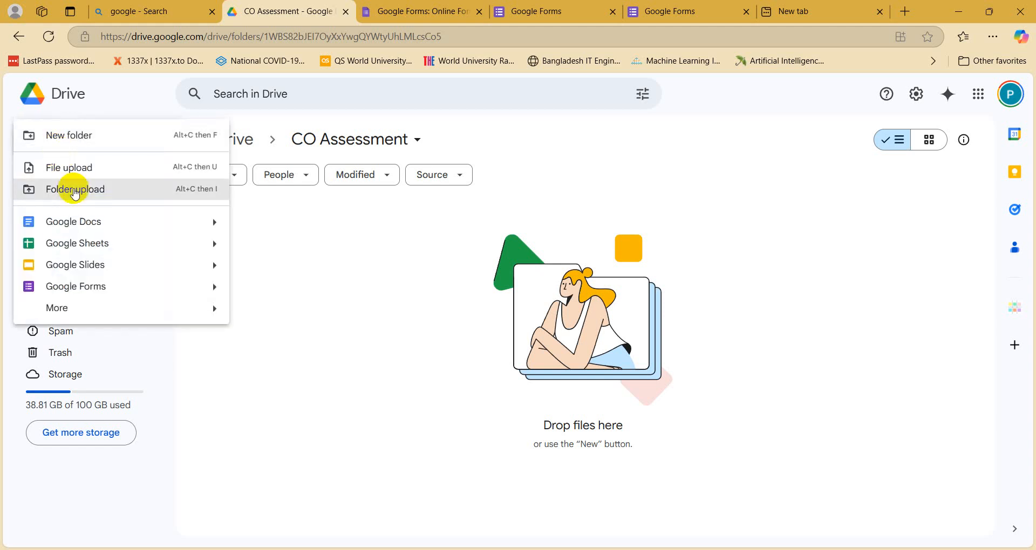
left_click(121, 291)
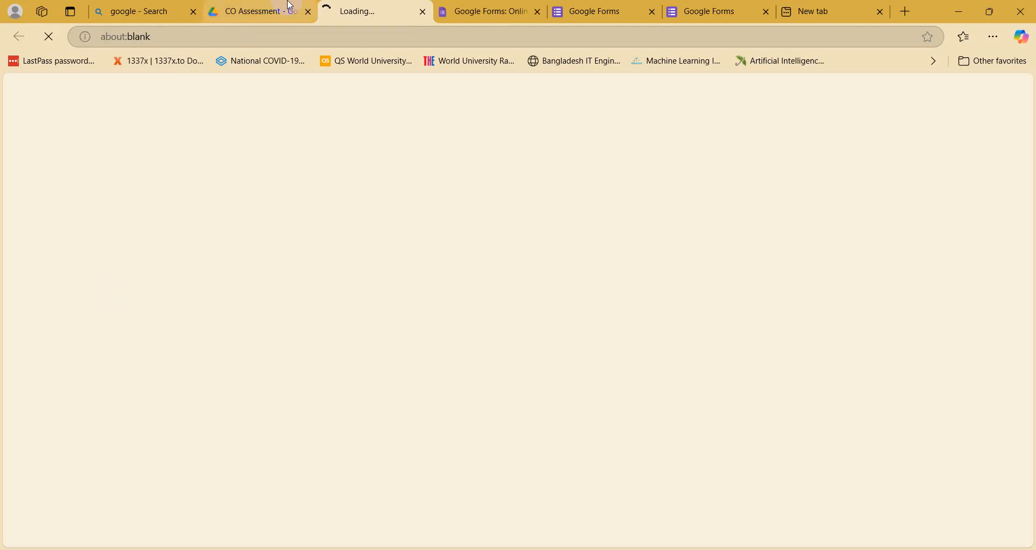
left_click(275, 12)
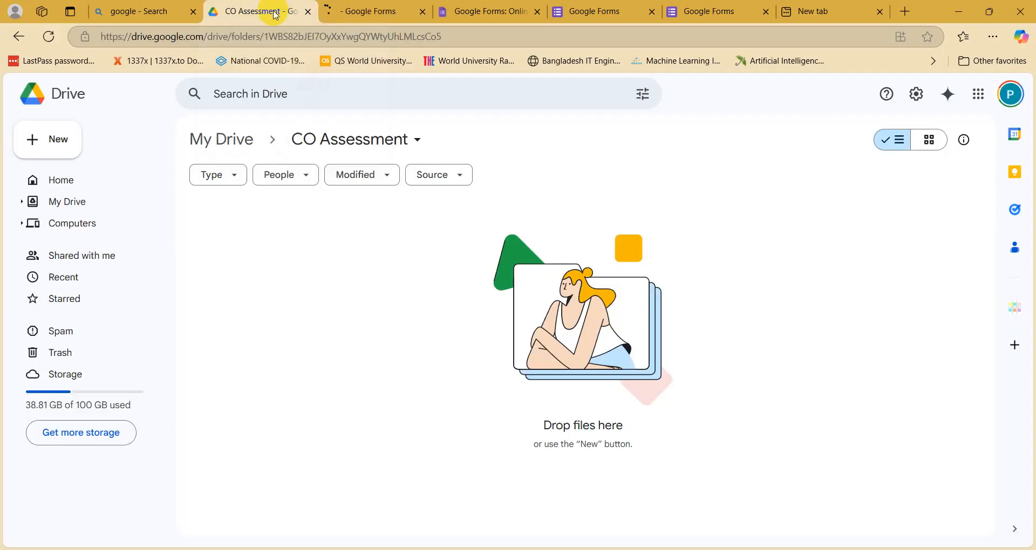
left_click(376, 16)
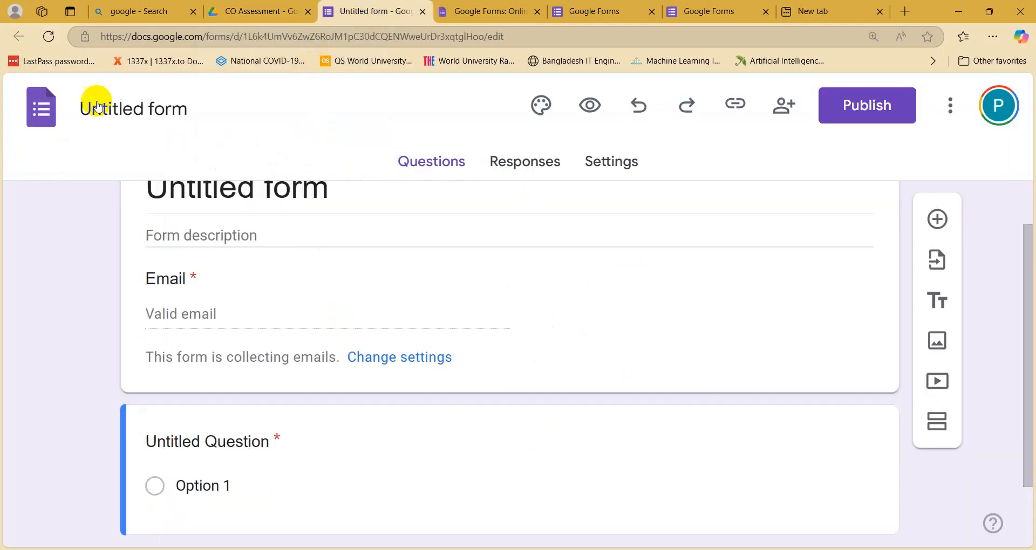
left_click(425, 11)
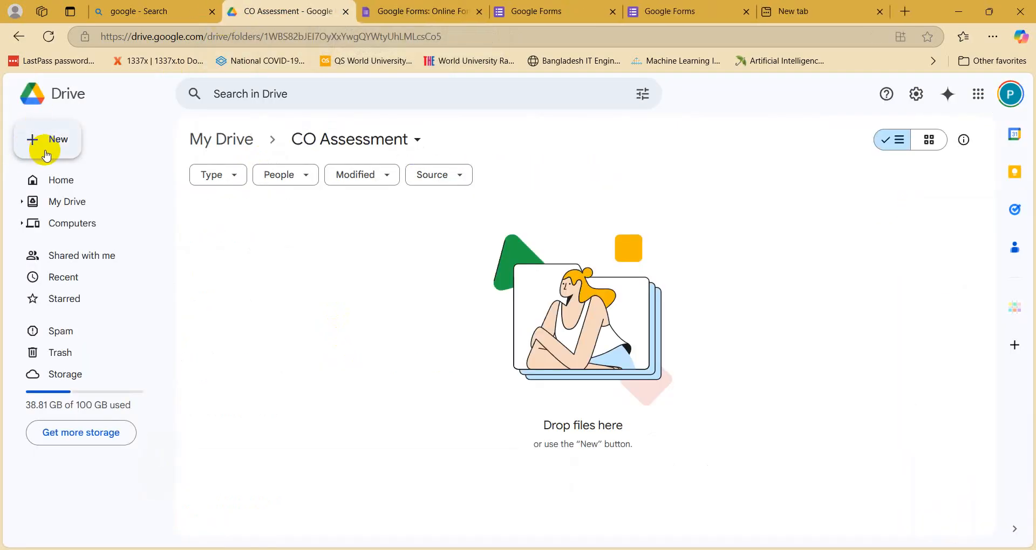
Step: Open the CO Assessment folder's right-click create menu, then dismiss it
right_click(279, 267)
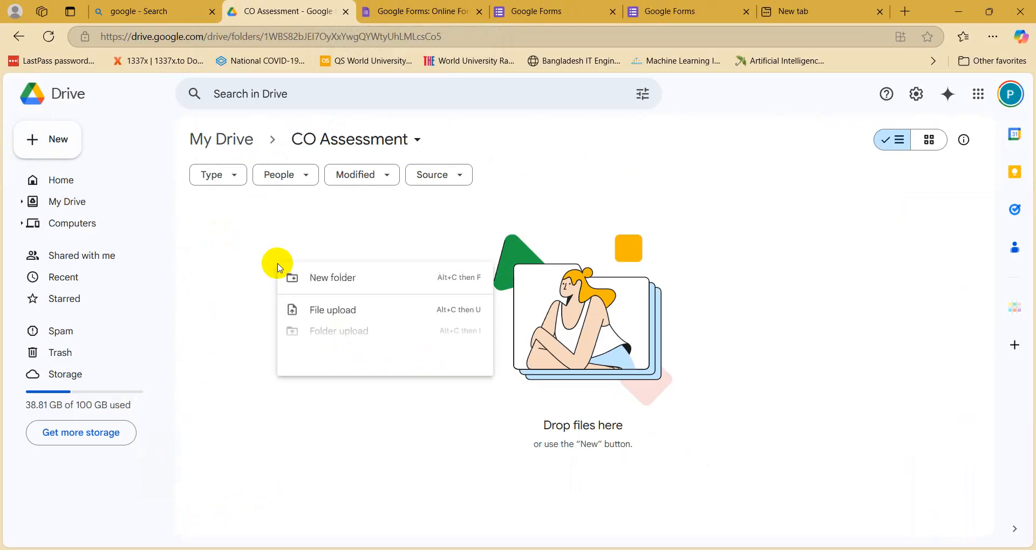
left_click(261, 177)
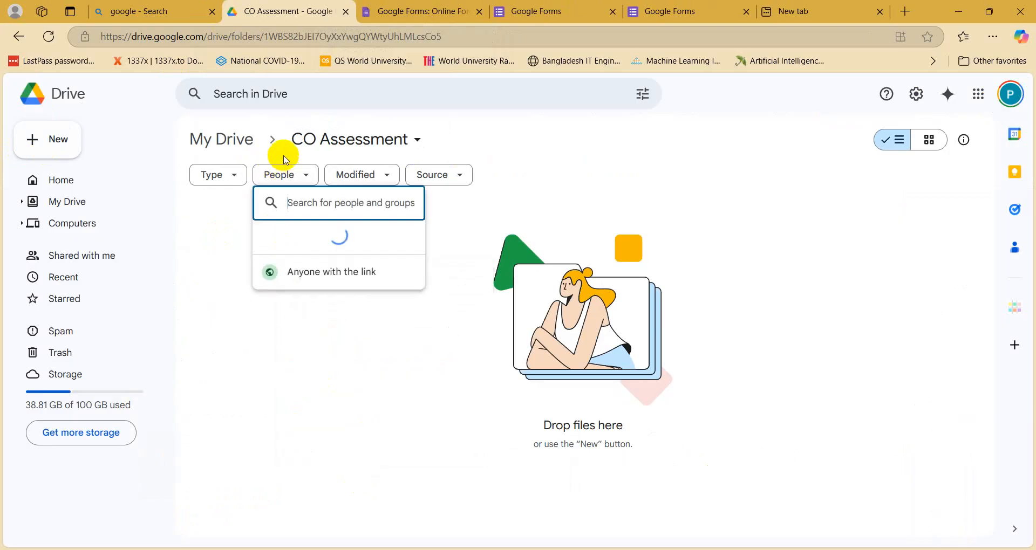
left_click(305, 139)
left_click(215, 327)
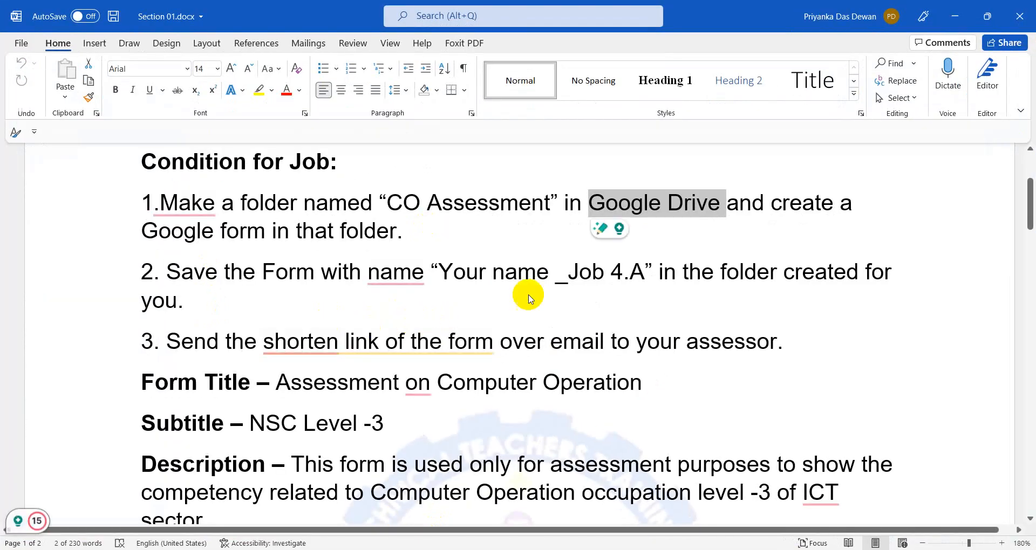
Step: Highlight 'Google Drive' and 'CO Assessment' in the Word instructions, then minimize Word
left_click(810, 198)
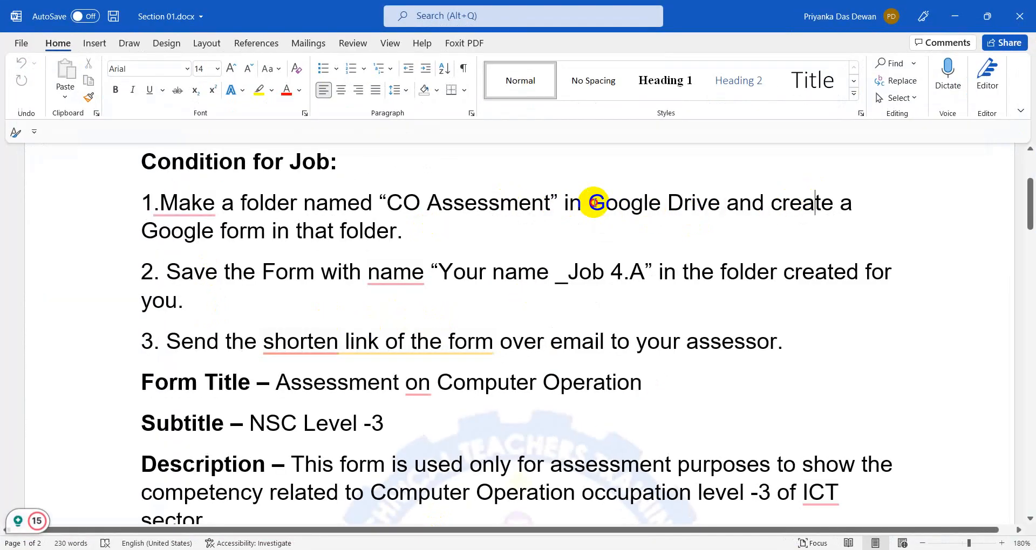
left_click_drag(590, 204, 719, 204)
left_click(427, 203)
left_click_drag(380, 203, 515, 203)
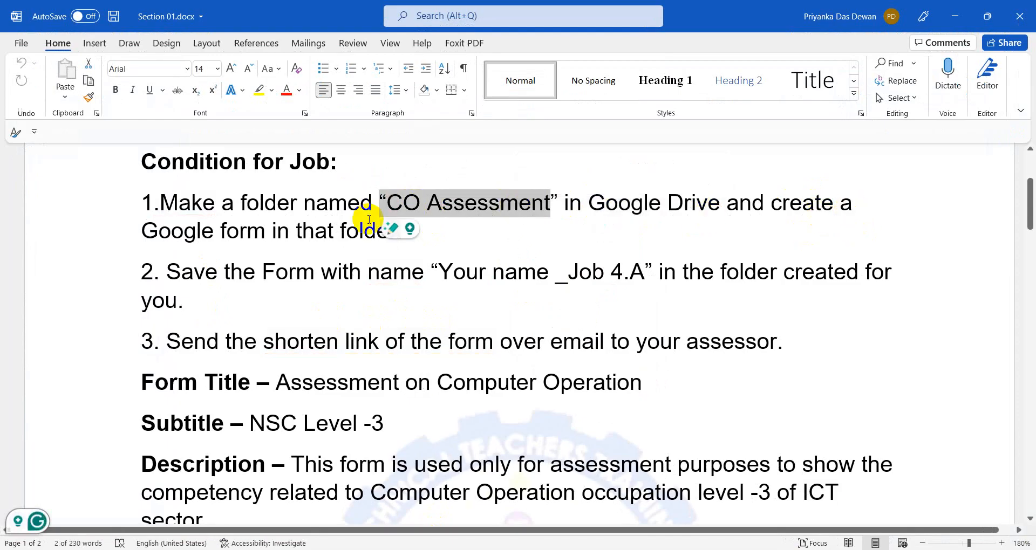
left_click(969, 27)
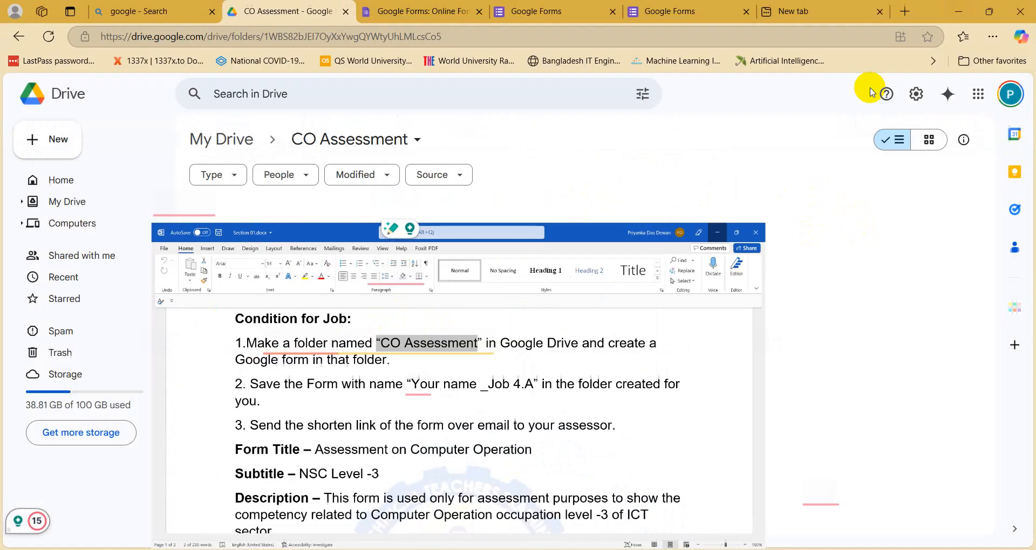
Step: From the CO Assessment folder's right-click menu, create a new blank Google Form
right_click(319, 304)
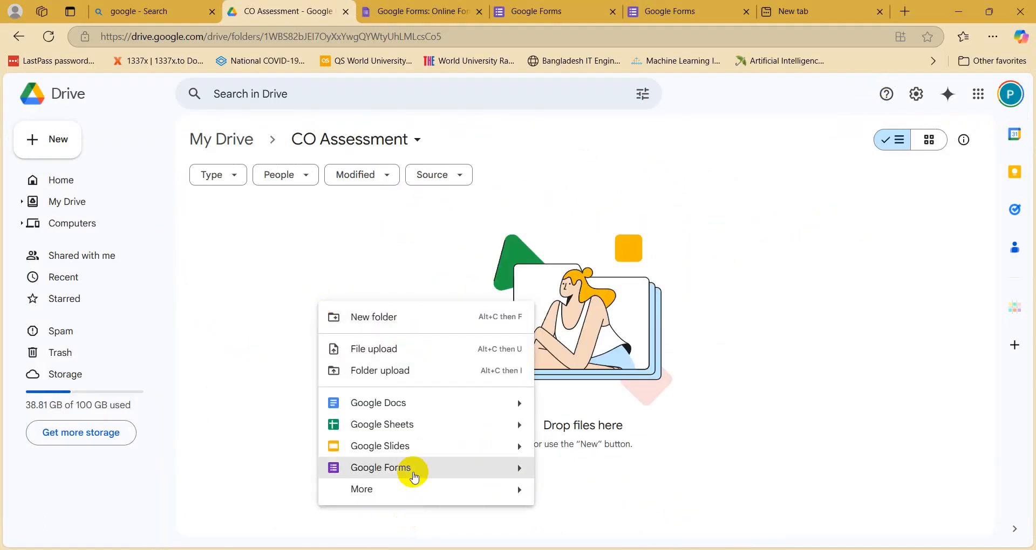
right_click(245, 233)
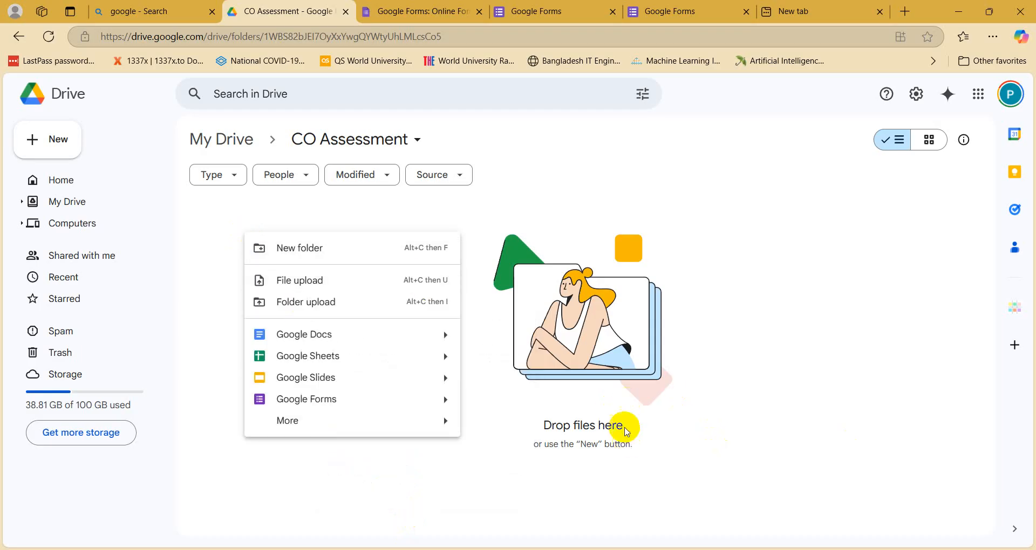
left_click(402, 409)
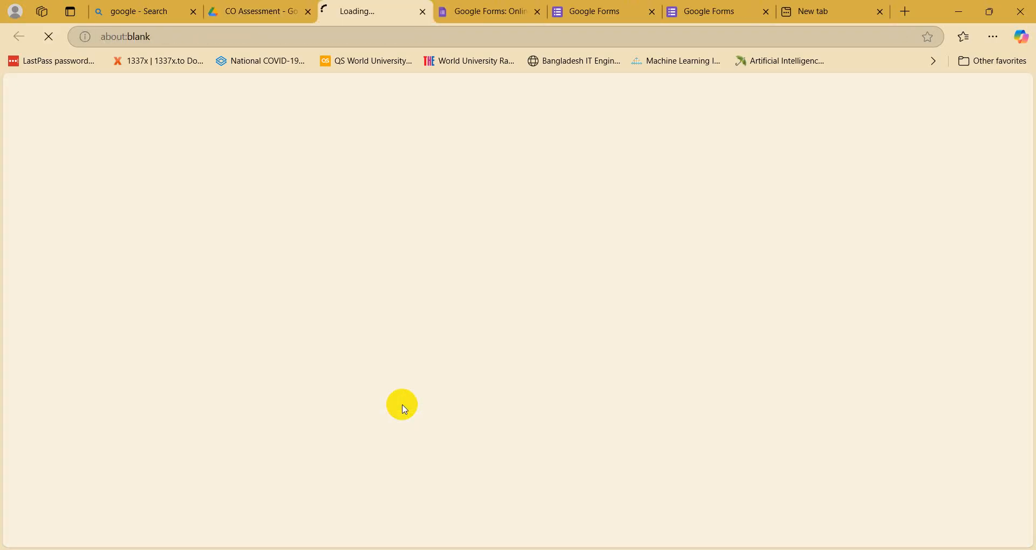
Step: Close the four leftover Google Forms tabs and the empty new tab, keeping the Untitled form
left_click(264, 11)
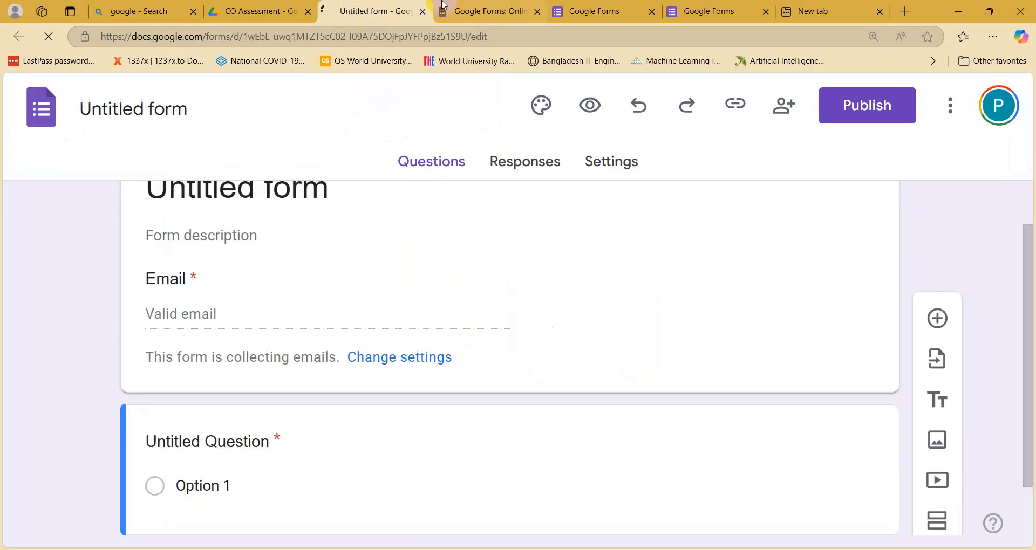
left_click(526, 11)
left_click(537, 11)
left_click(539, 11)
left_click(539, 12)
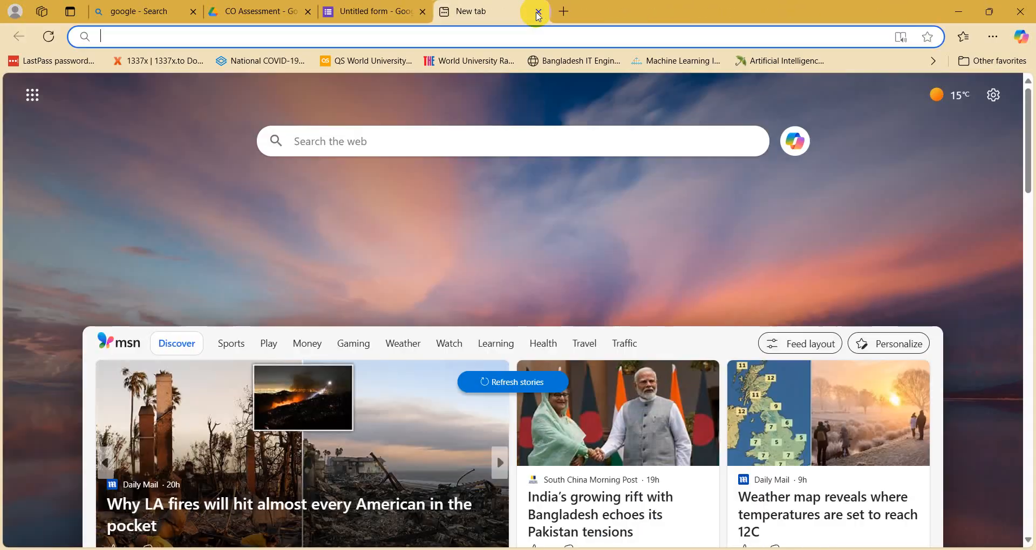
left_click(537, 12)
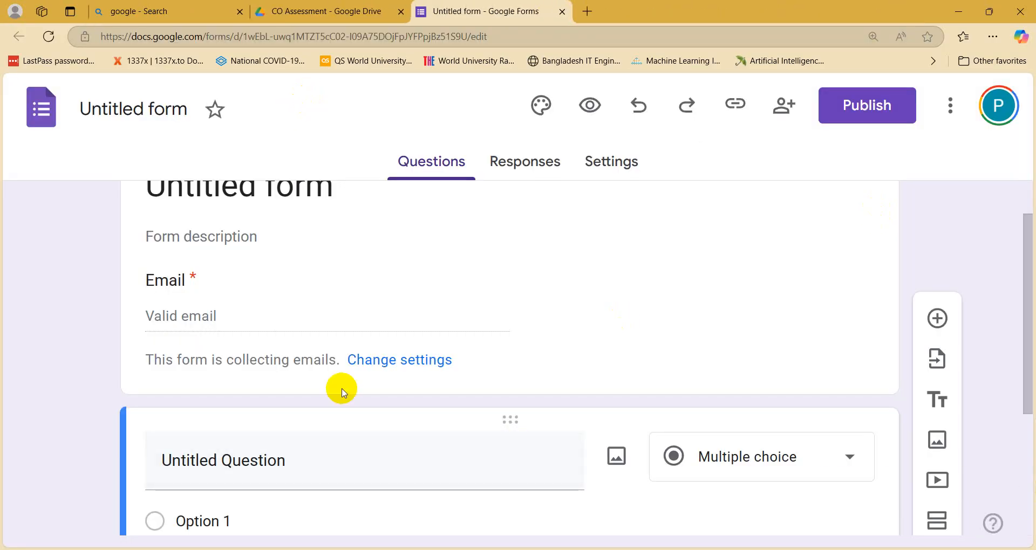
scroll(347, 390, "up", 1)
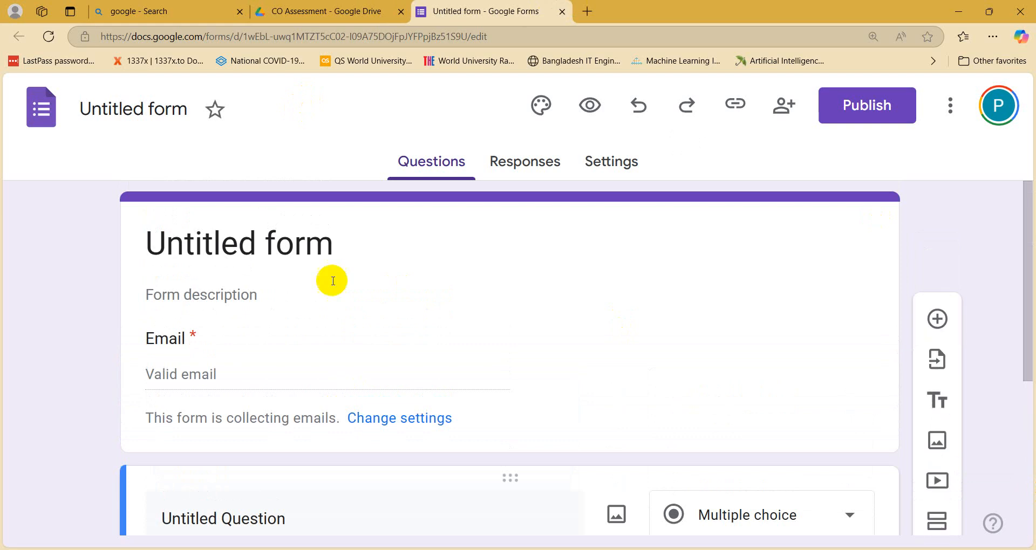
scroll(398, 397, "down", 5)
scroll(413, 426, "up", 5)
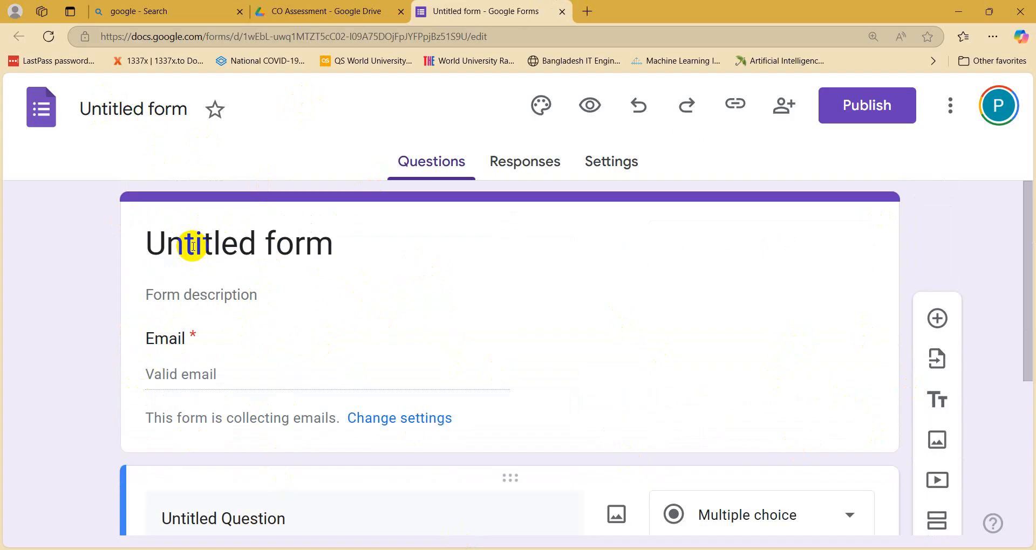
Step: Replace the 'Untitled form' title with 'Assessment on Computer Operation' copied from Word
left_click(192, 246)
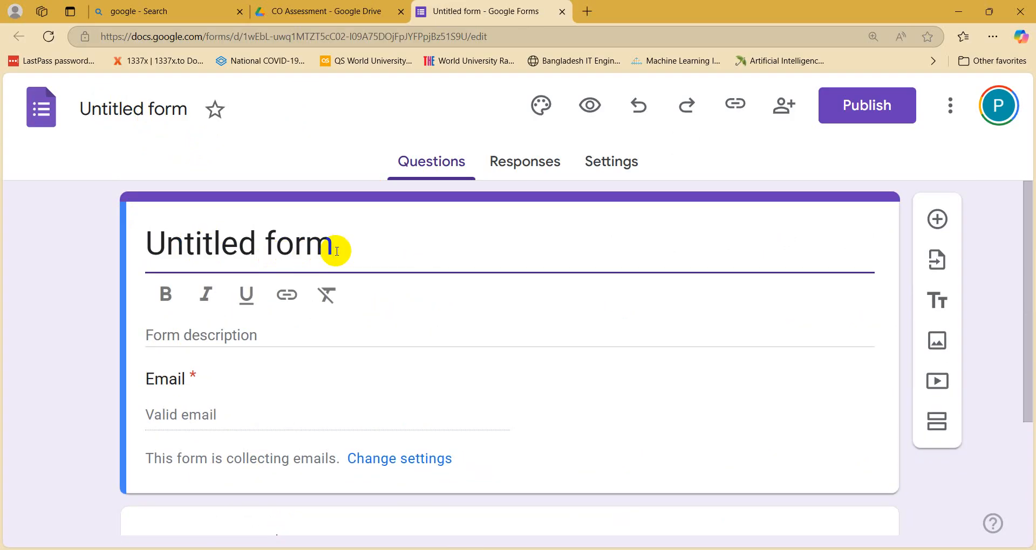
key("BackSpace")
key("BackSpace")
key("BackSpace")
key("BackSpace")
key("BackSpace")
key("BackSpace")
key("BackSpace")
key("BackSpace")
key("BackSpace")
key("BackSpace")
key("BackSpace")
key("BackSpace")
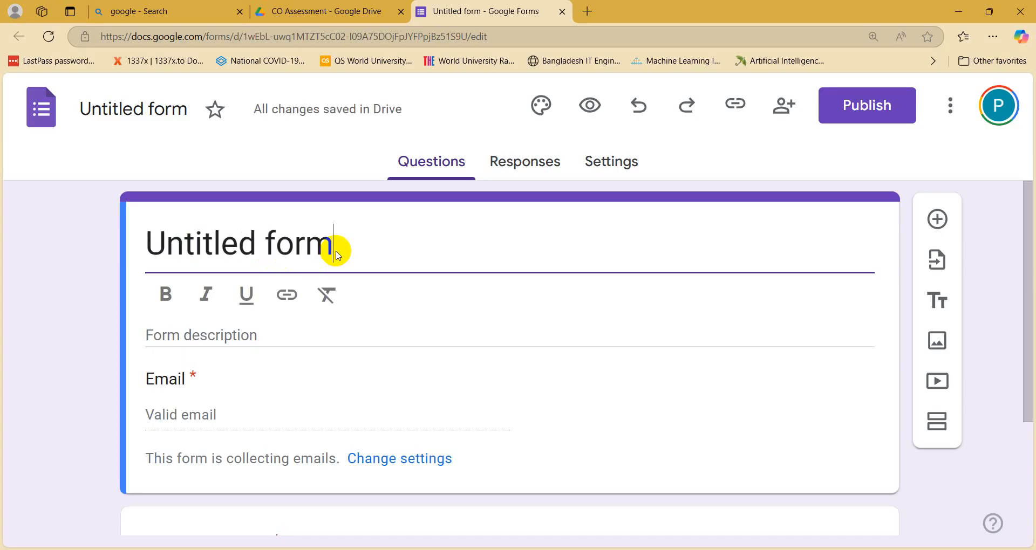
key("alt+Tab")
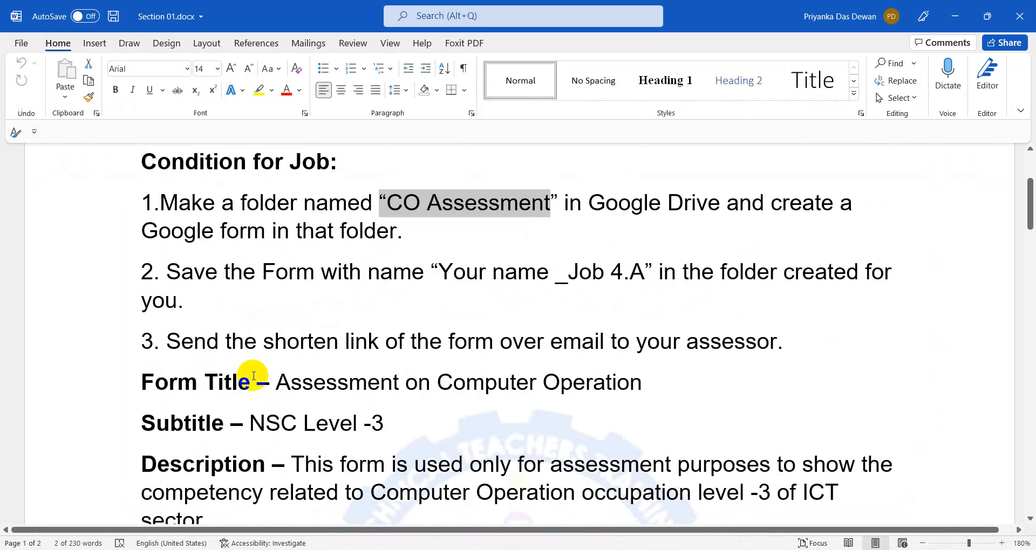
left_click_drag(277, 381, 613, 381)
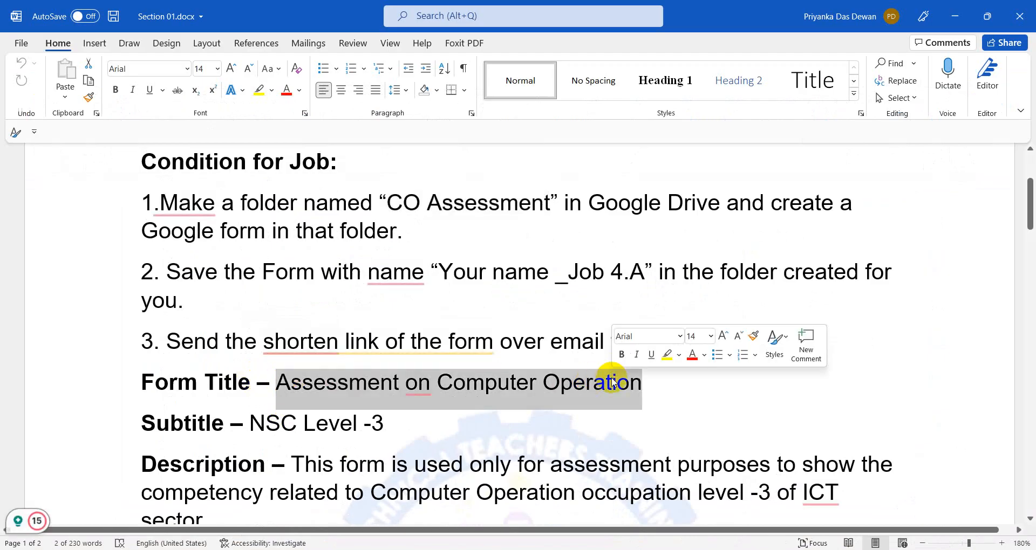
key("ctrl+c")
left_click(955, 16)
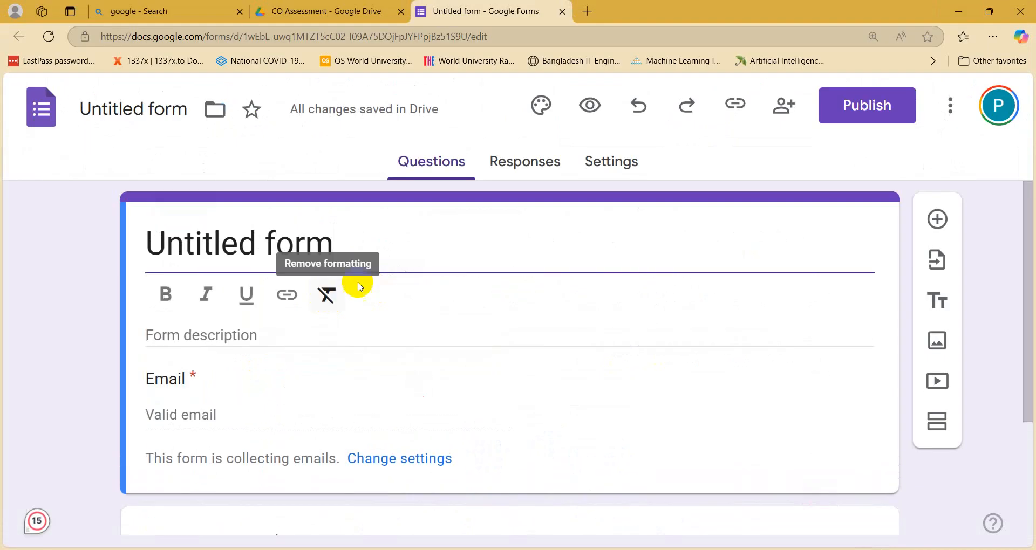
key("ctrl+v")
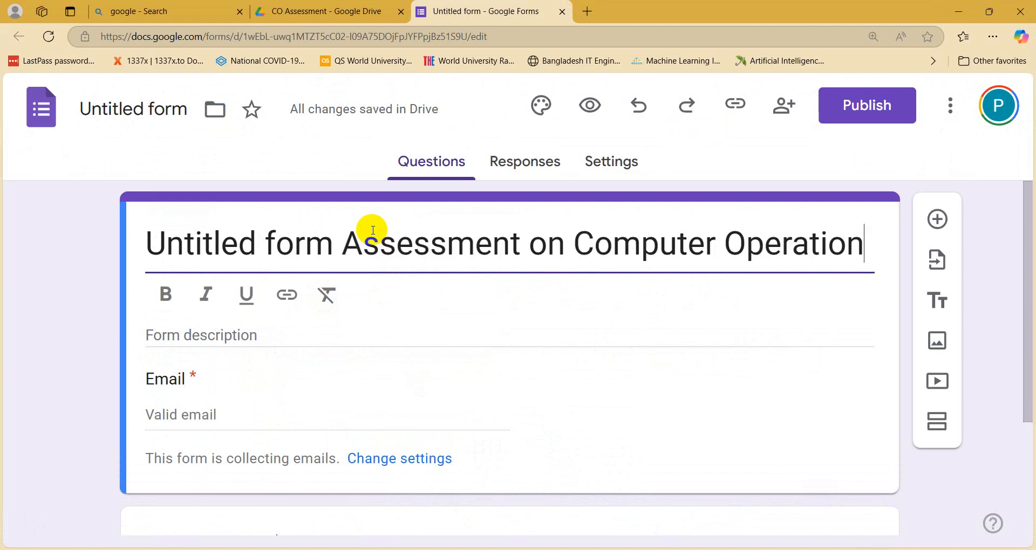
left_click(340, 247)
key("BackSpace")
key("BackSpace")
key("BackSpace")
key("BackSpace")
key("BackSpace")
key("BackSpace")
key("BackSpace")
key("BackSpace")
key("BackSpace")
key("BackSpace")
key("BackSpace")
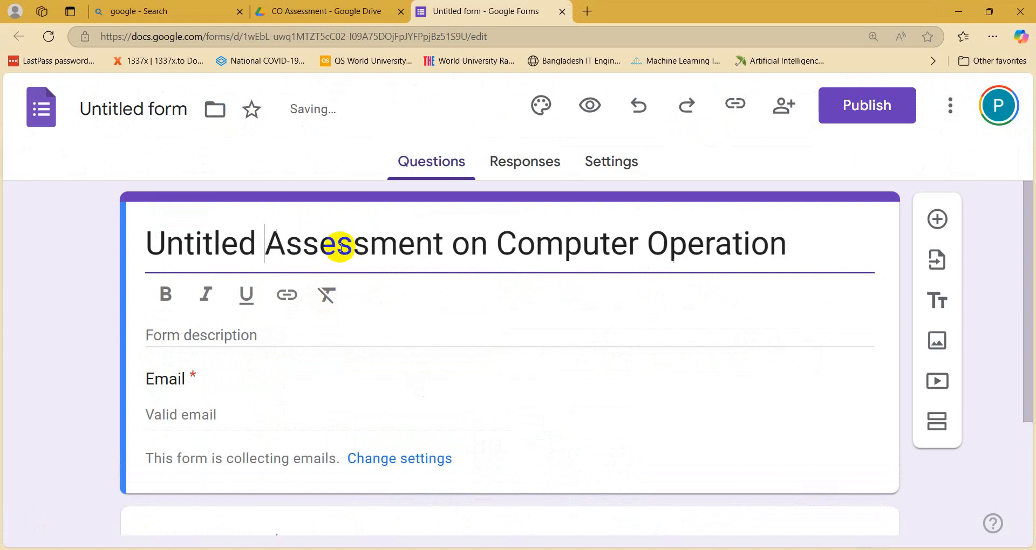
key("BackSpace")
key("BackSpace")
key("BackSpace")
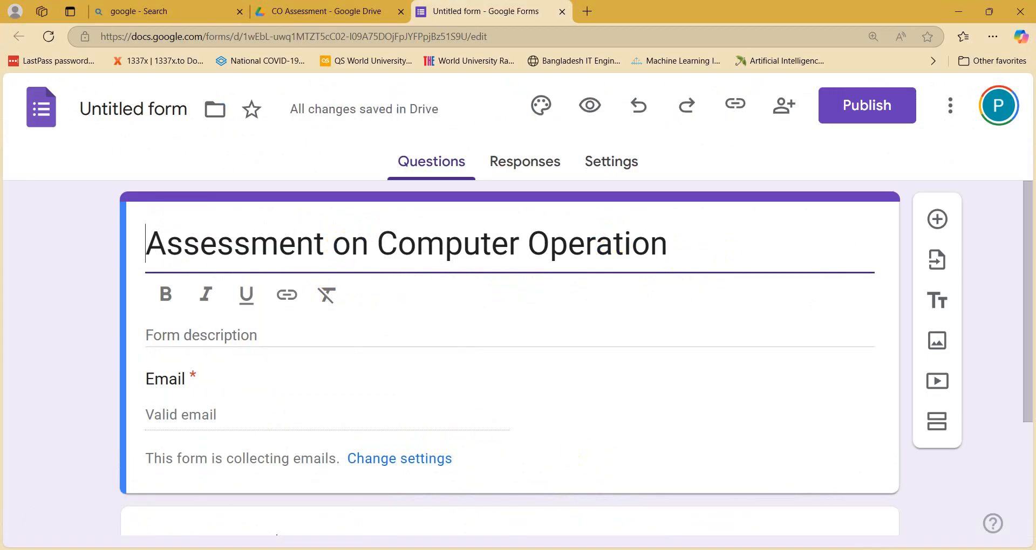
key("alt+Tab")
scroll(370, 423, "down", 3)
Step: Paste 'NSC Level -3' from the Word instructions into the form description
left_click(298, 309)
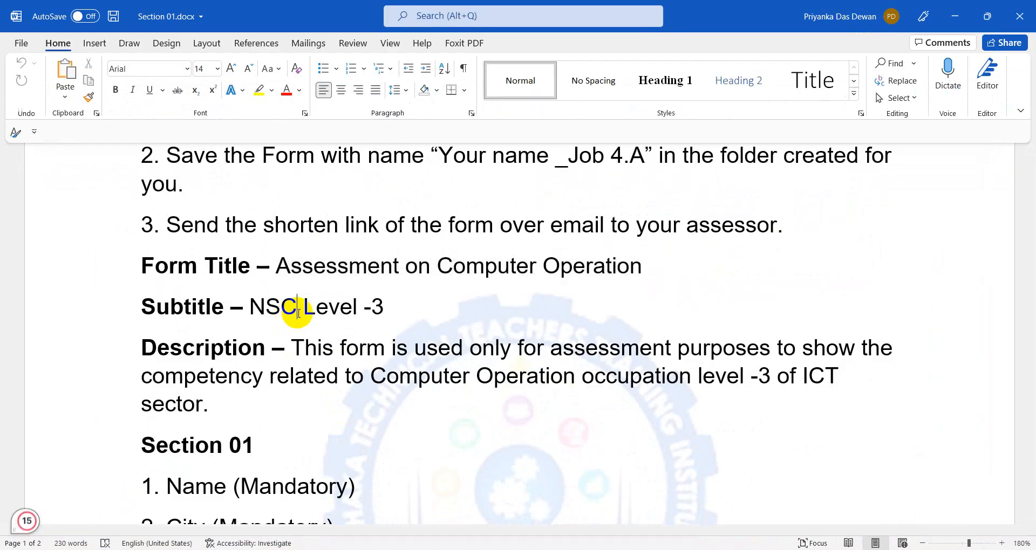
left_click(295, 372)
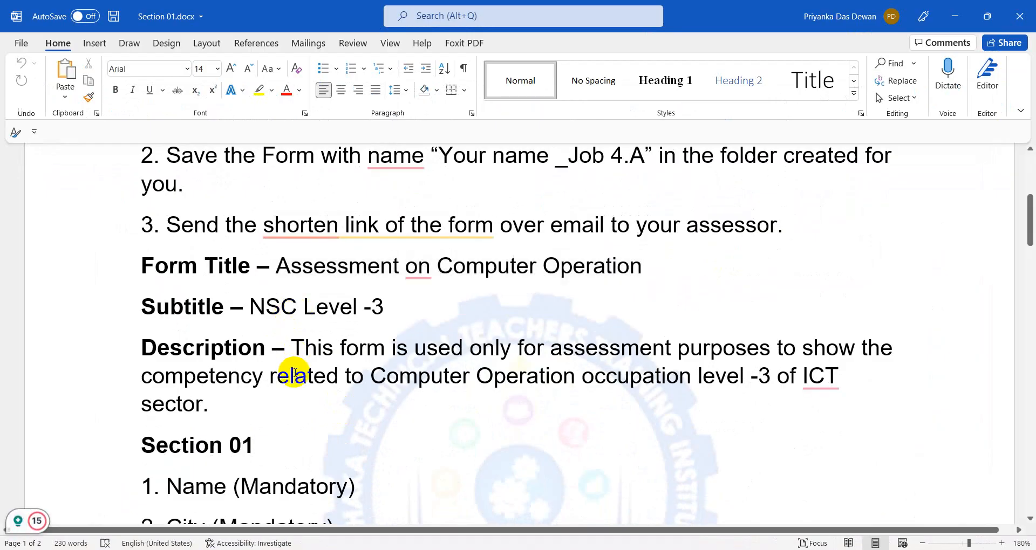
left_click(955, 16)
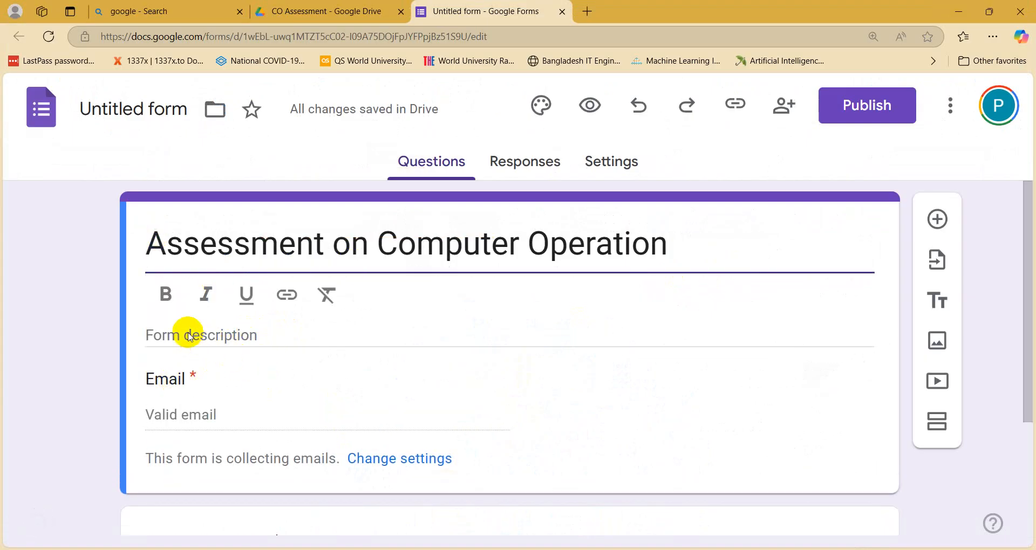
left_click(170, 335)
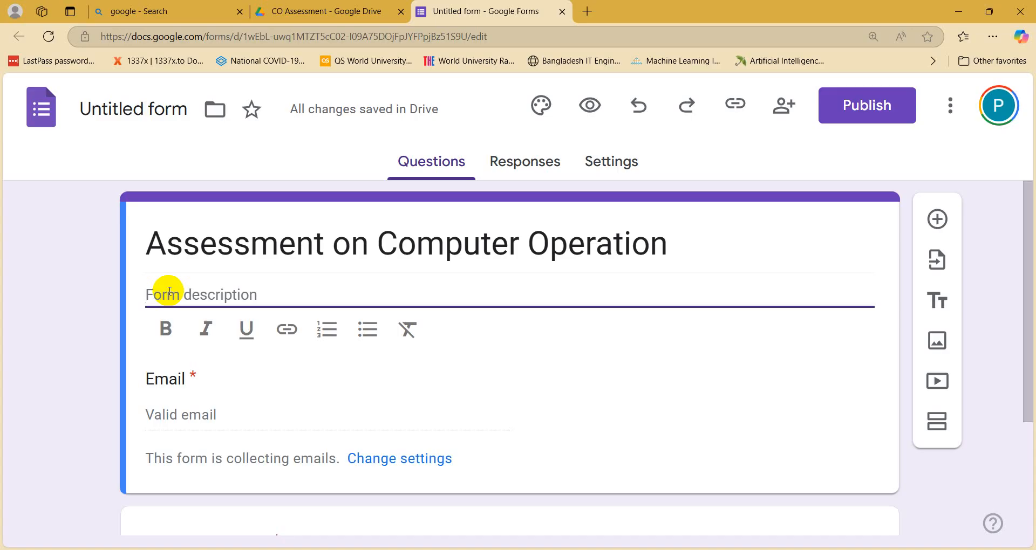
left_click(507, 548)
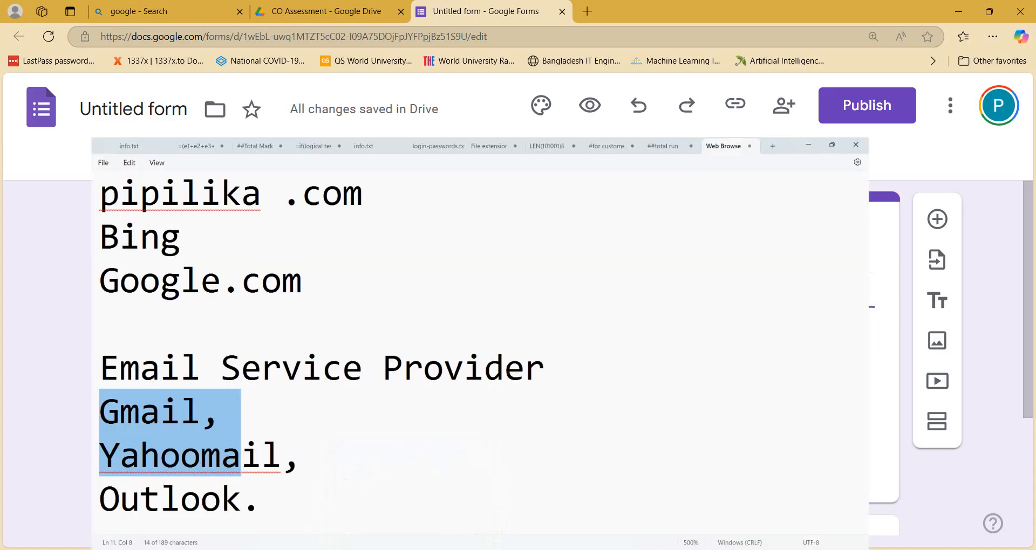
left_click(507, 549)
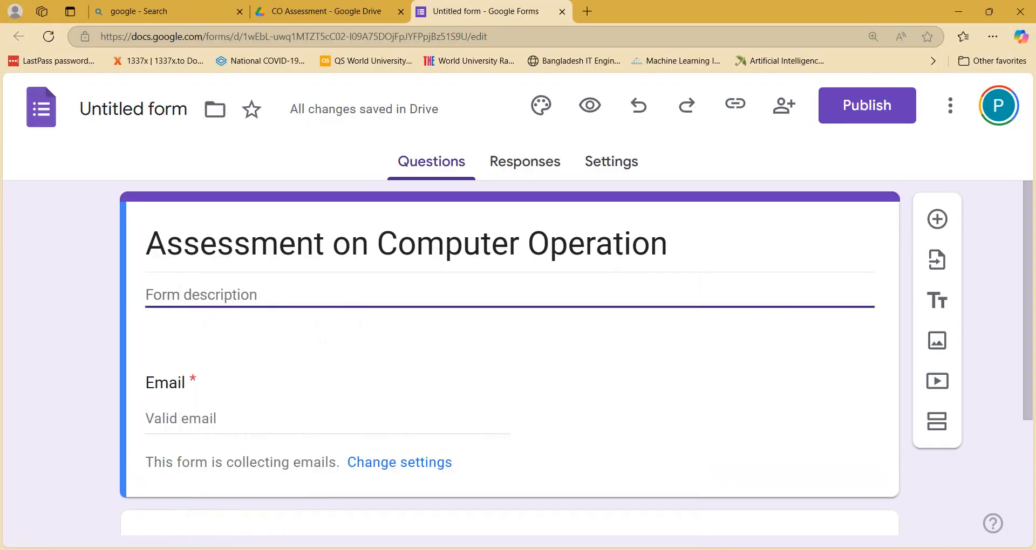
left_click(378, 548)
left_click_drag(391, 308, 250, 306)
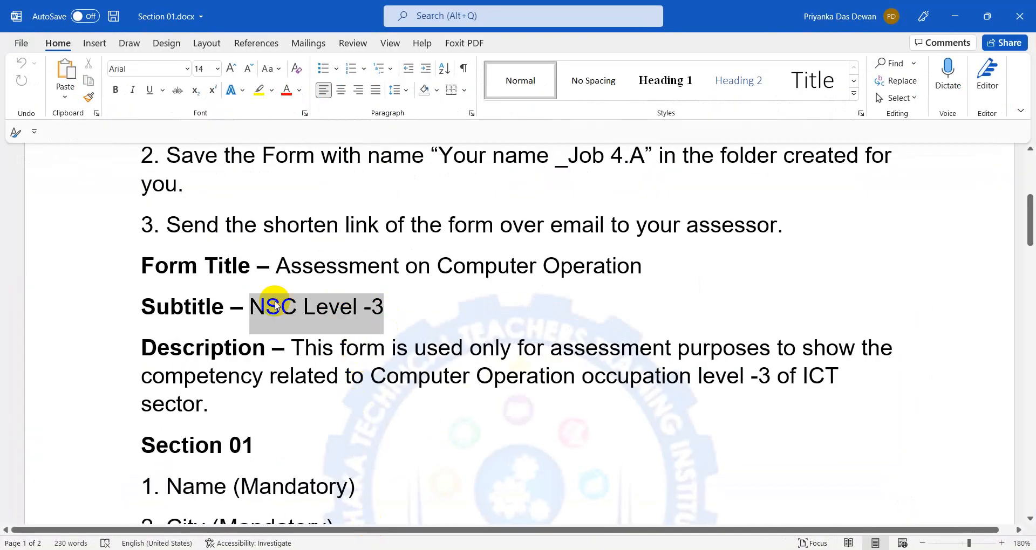
left_click(970, 27)
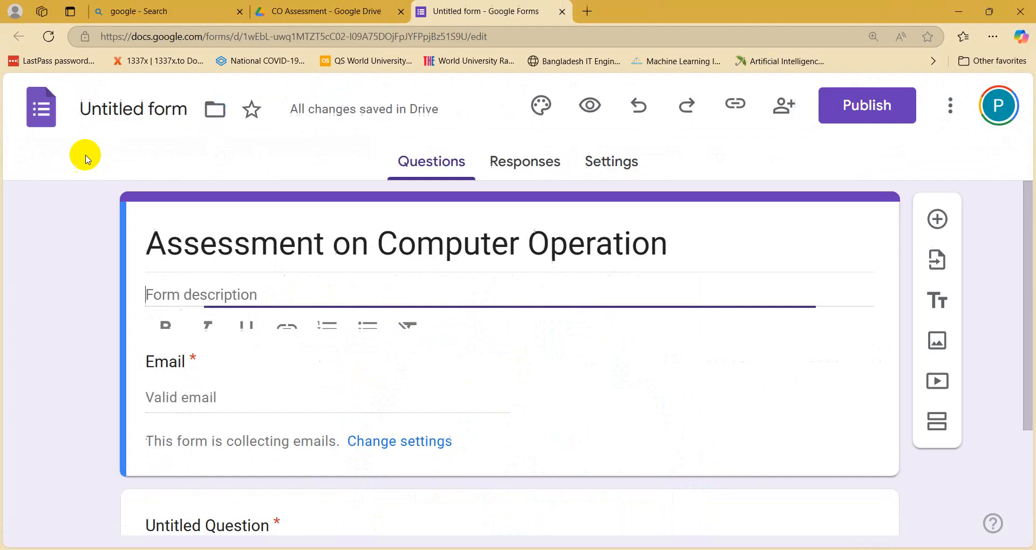
key("ctrl+v")
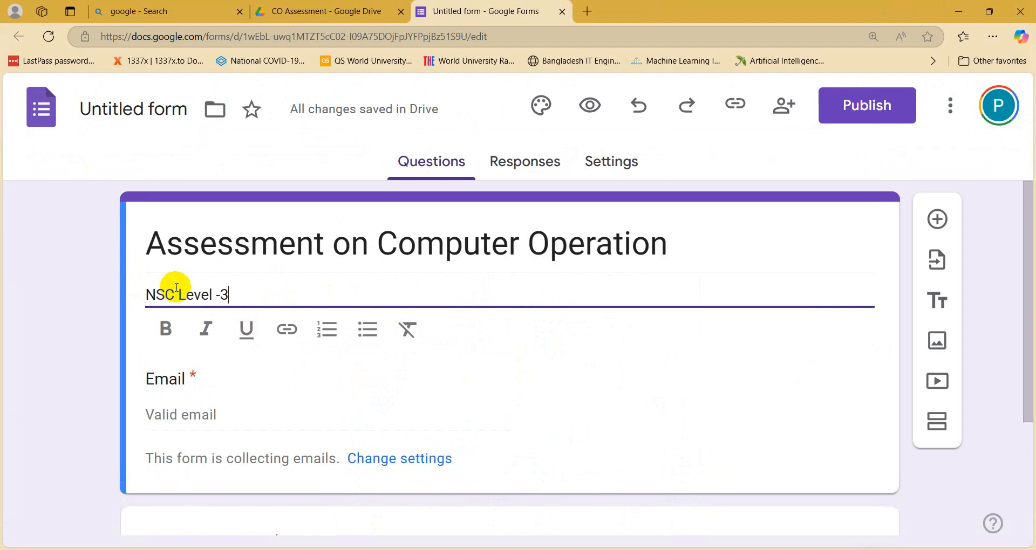
Step: Make 'NSC Level -3' bold and start a new line below it, then select Word's Description paragraph
left_click_drag(229, 294, 127, 284)
left_click(159, 325)
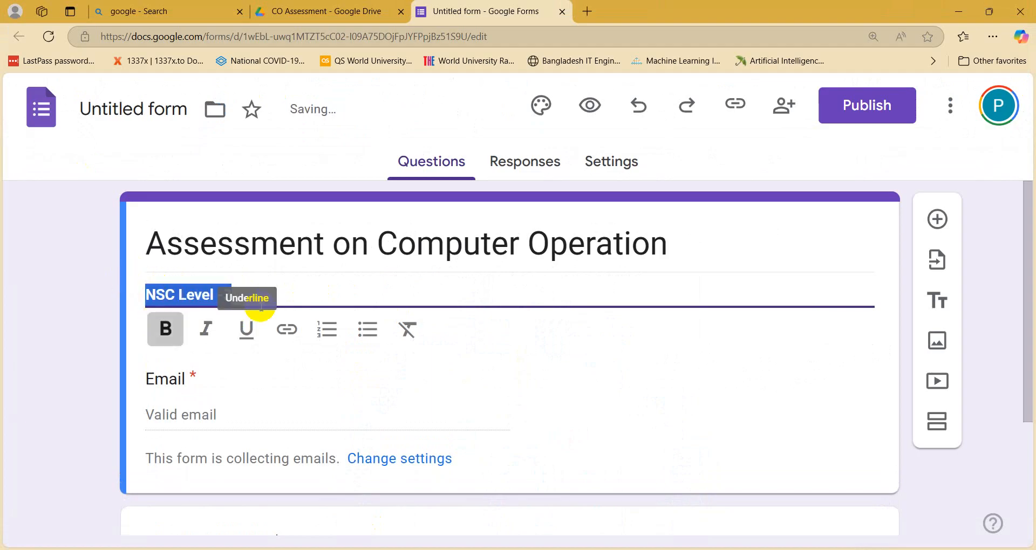
left_click(276, 288)
key("Return")
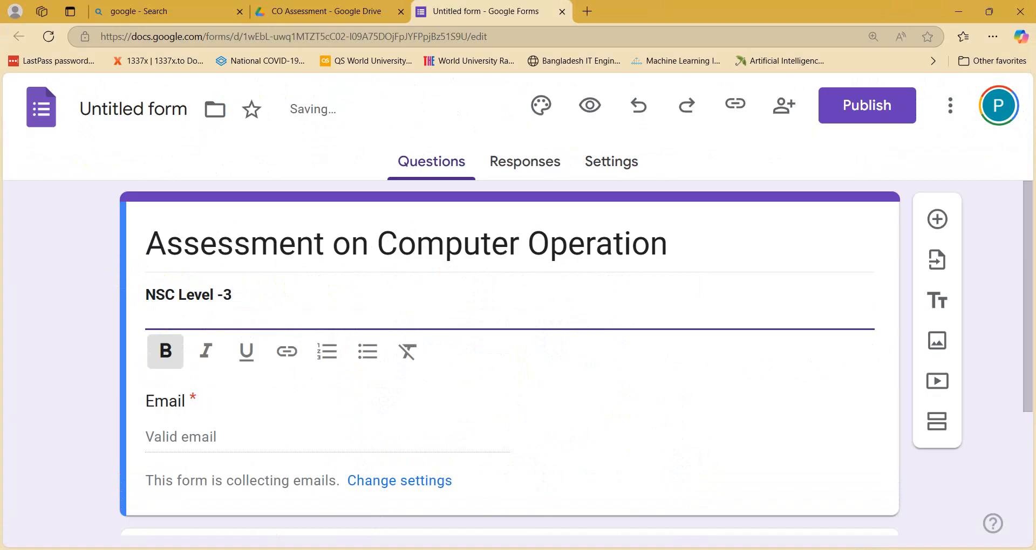
double_click(150, 293)
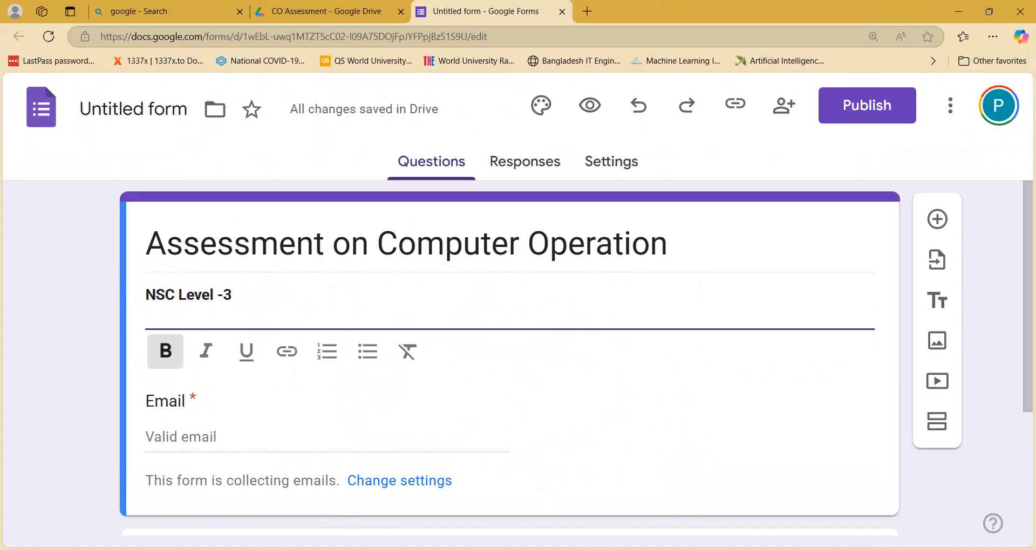
key("alt+Tab")
left_click_drag(294, 351, 301, 406)
key("super+c")
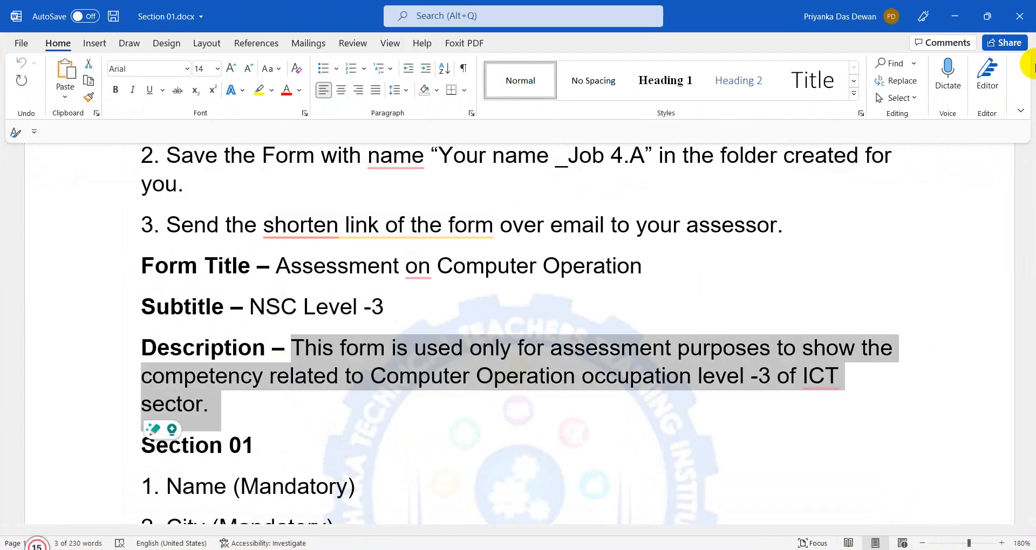
Step: Paste the Computer Operation level -3 assessment paragraph under bold 'NSC Level -3'
key("alt+Tab")
right_click(178, 318)
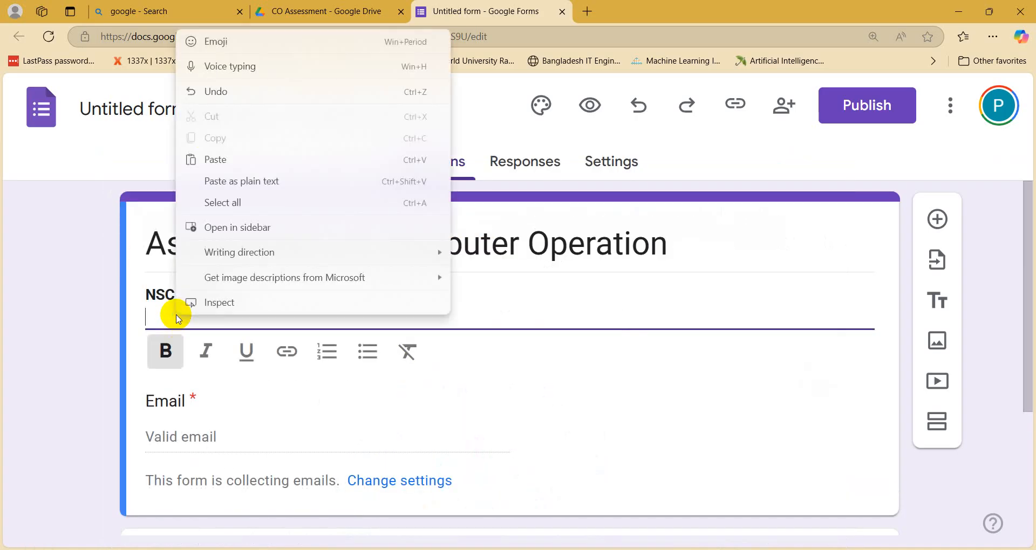
left_click(223, 159)
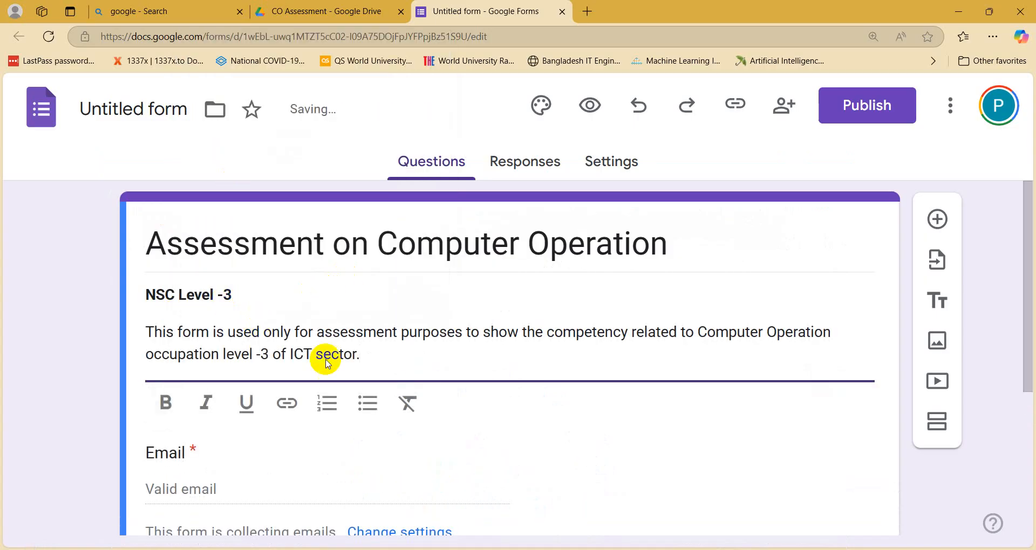
left_click(80, 320)
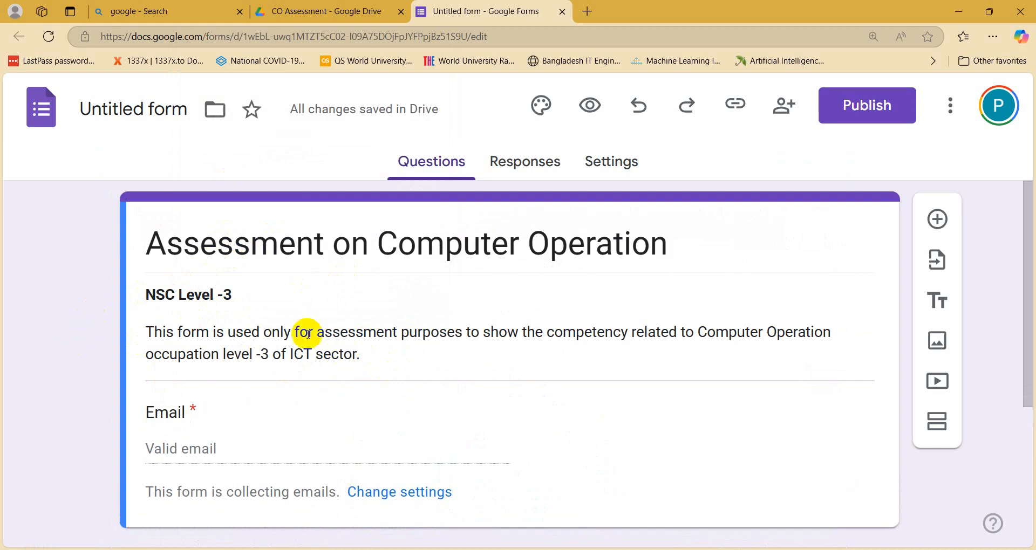
Step: Rename the form file to 'Assessment on Computer Operation' so it matches the title
left_click(250, 243)
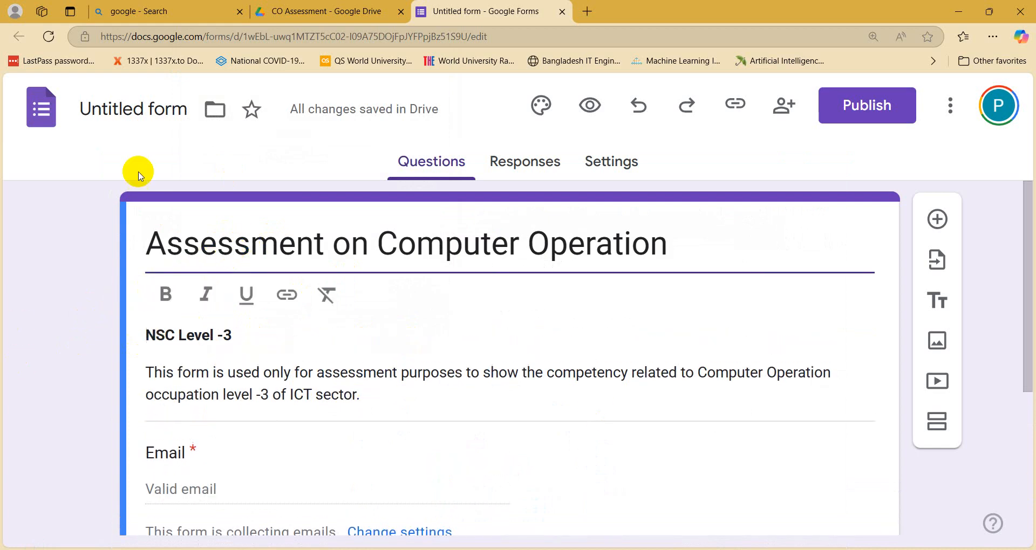
left_click(123, 108)
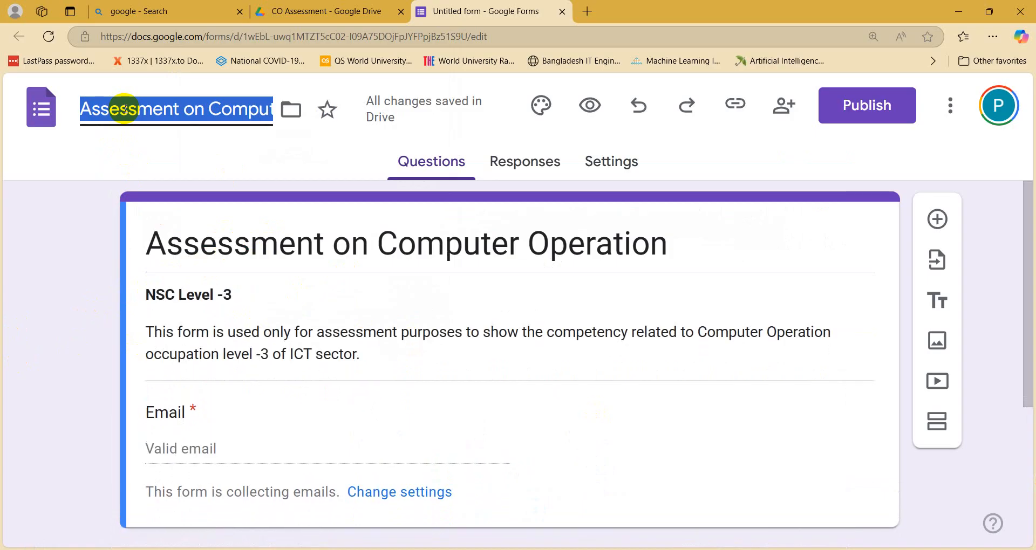
left_click(59, 216)
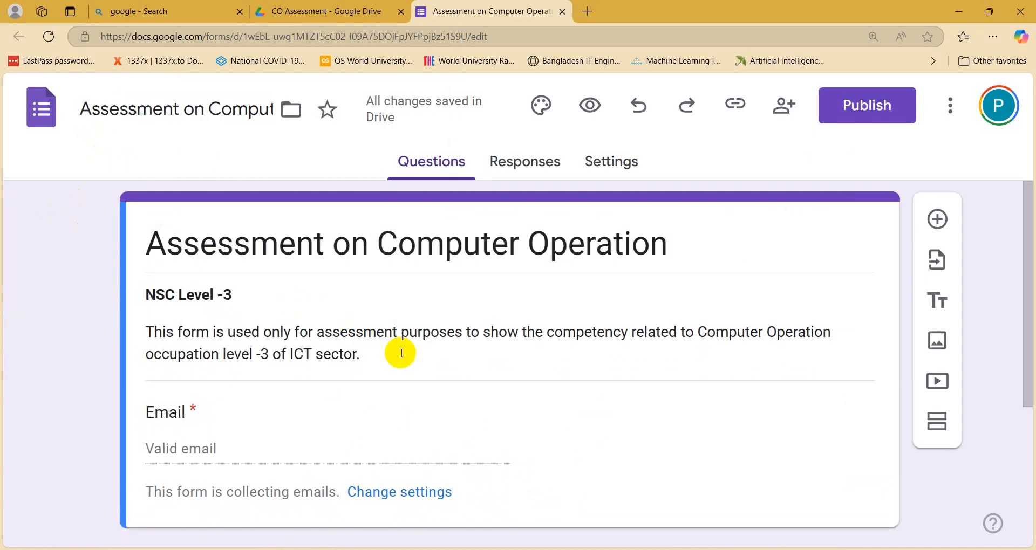
left_click(300, 240)
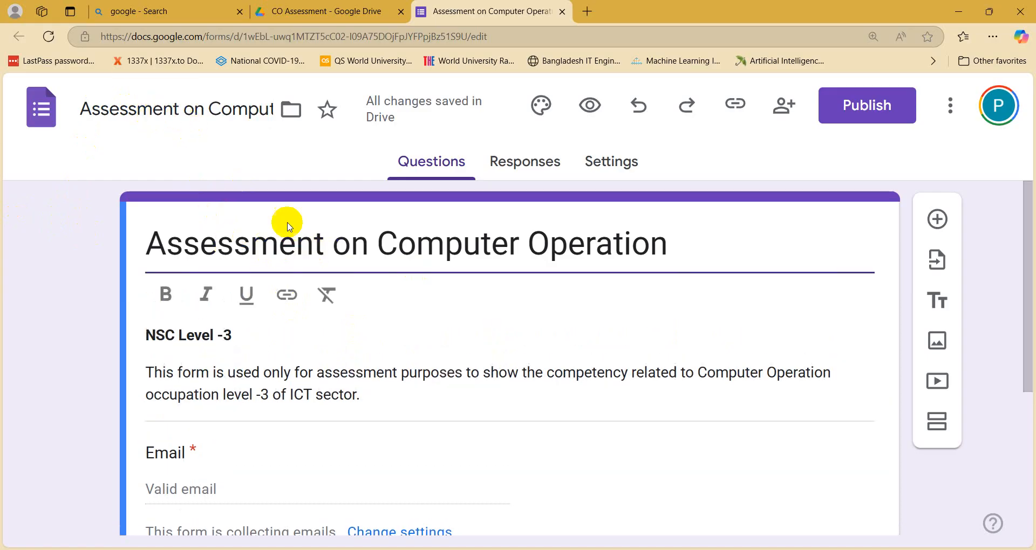
left_click(152, 112)
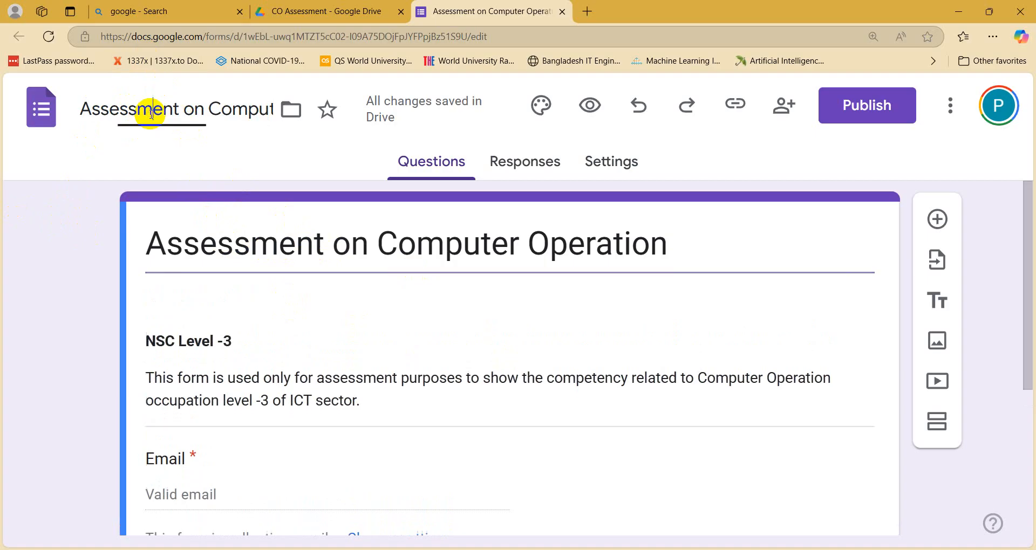
left_click(213, 224)
left_click(151, 112)
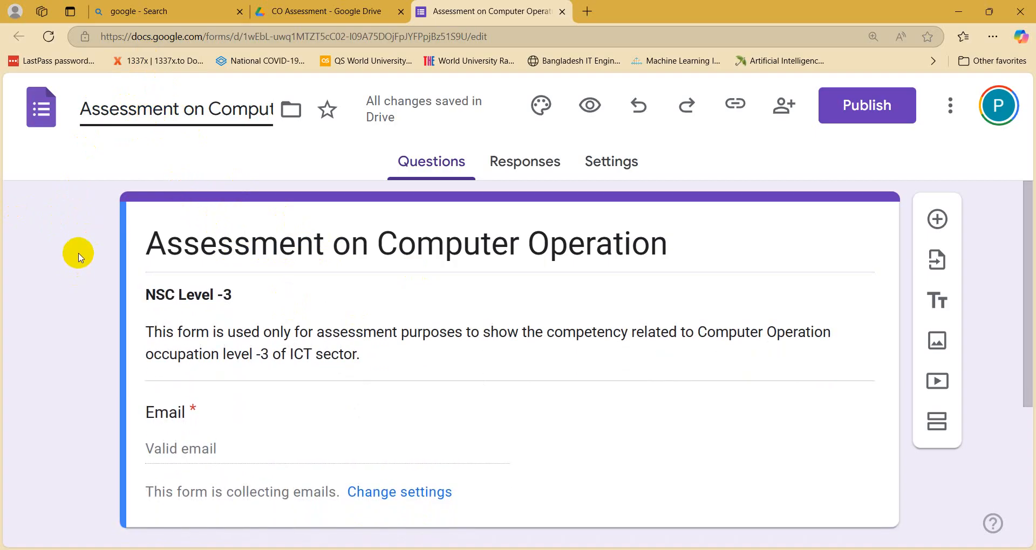
scroll(79, 253, "down", 4)
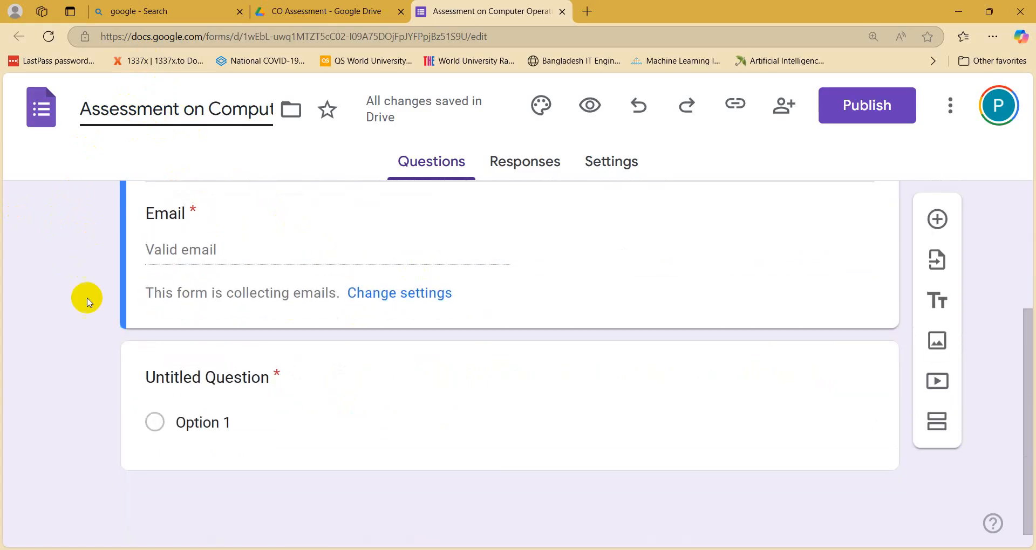
left_click(371, 548)
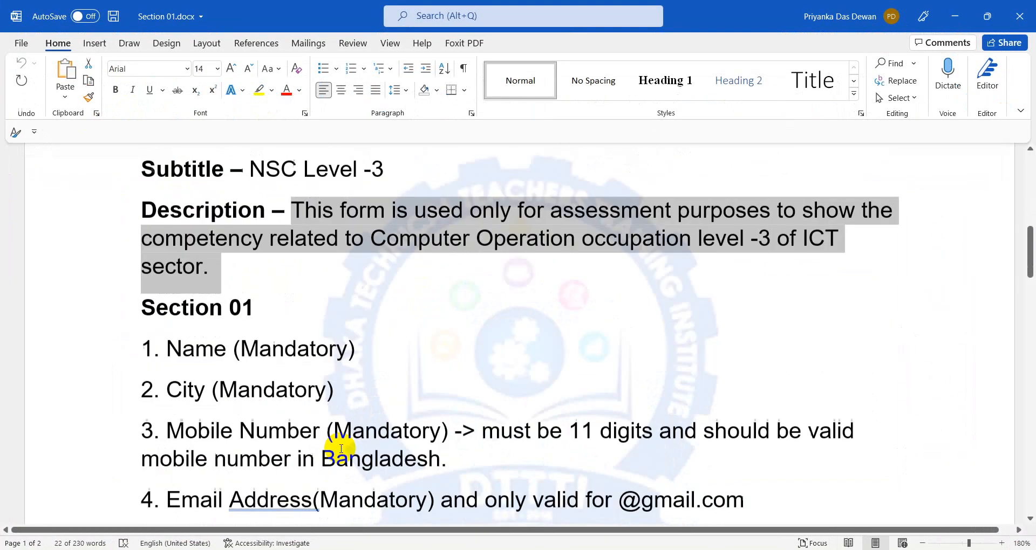
Step: Review the 'Name (Mandatory)' line and 'Section 01' heading in Word, then minimize Word
left_click(345, 259)
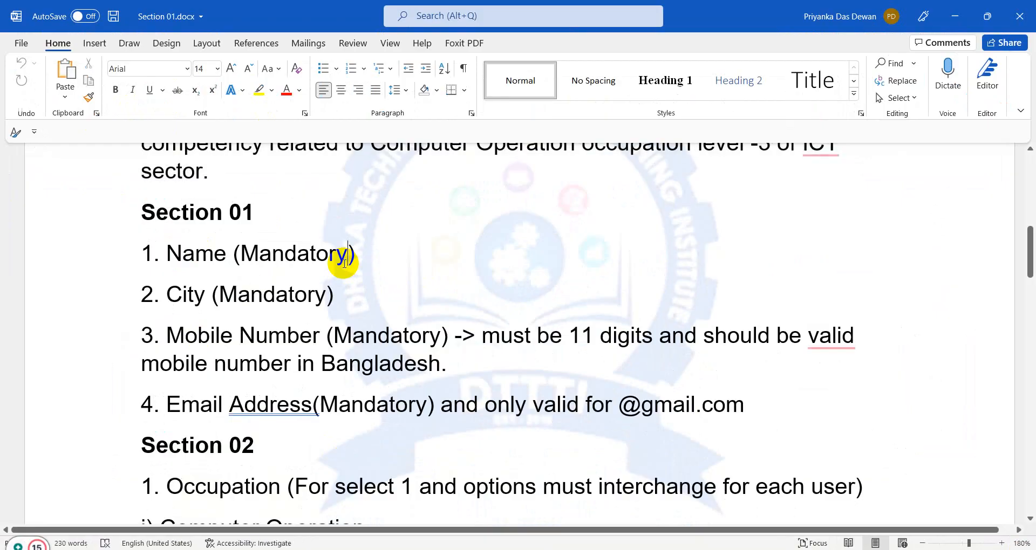
left_click_drag(172, 251, 427, 263)
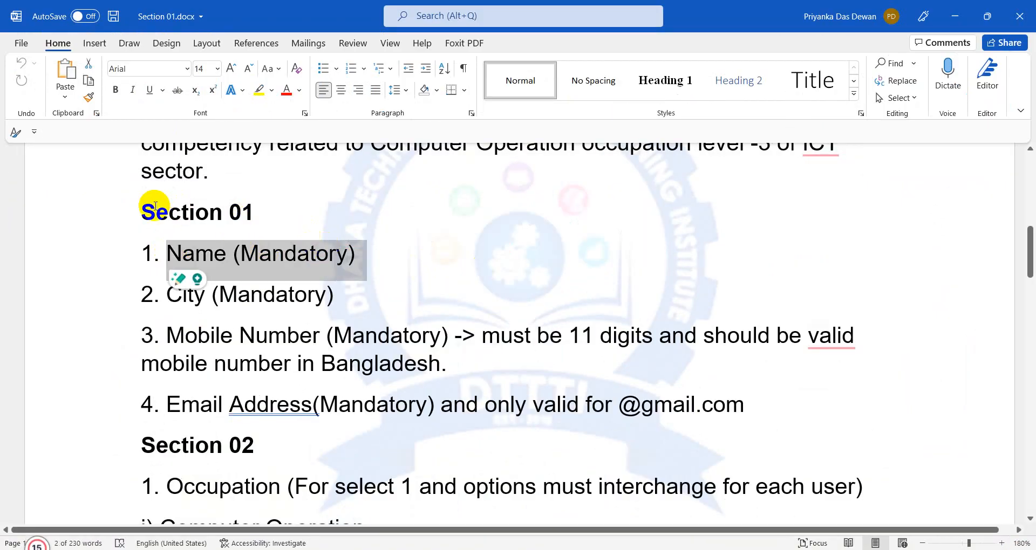
left_click_drag(140, 213, 265, 217)
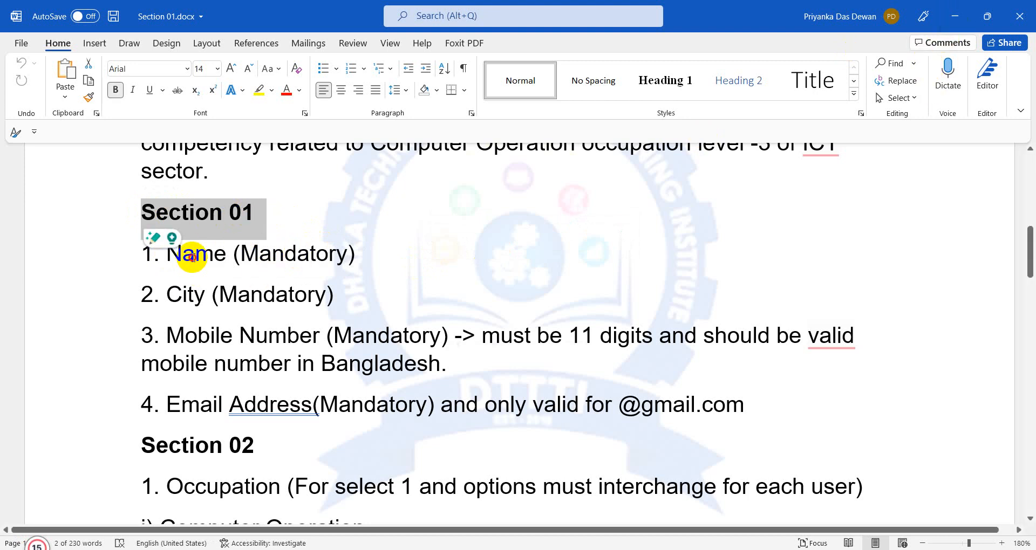
left_click(194, 257)
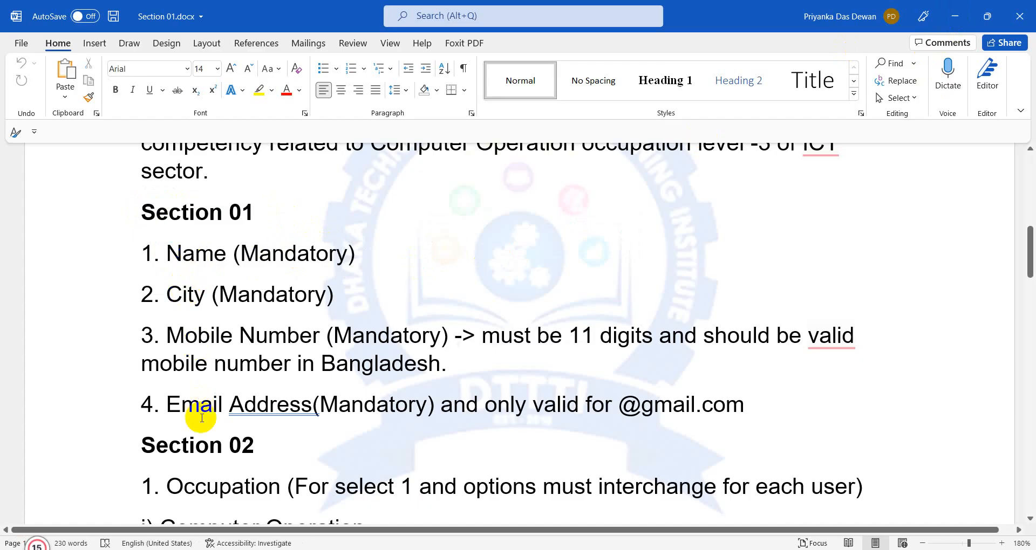
left_click(954, 15)
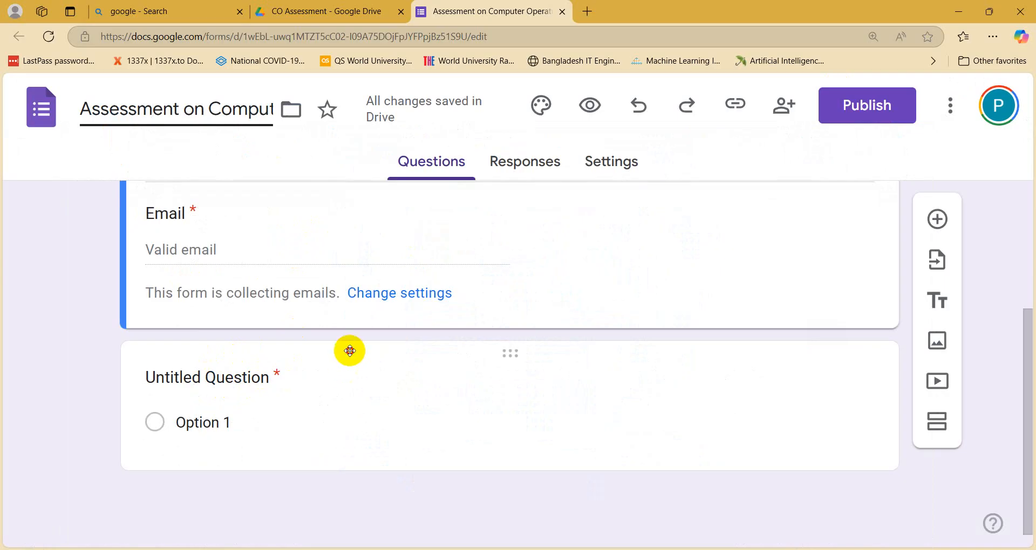
Step: Title the first question 'Name' and add a new blank question below it
left_click(349, 351)
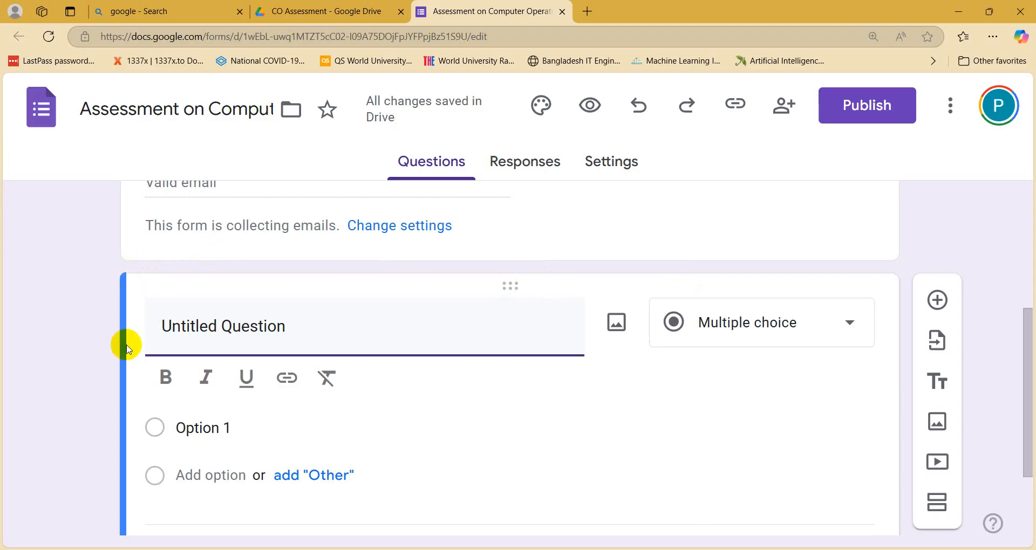
left_click(939, 300)
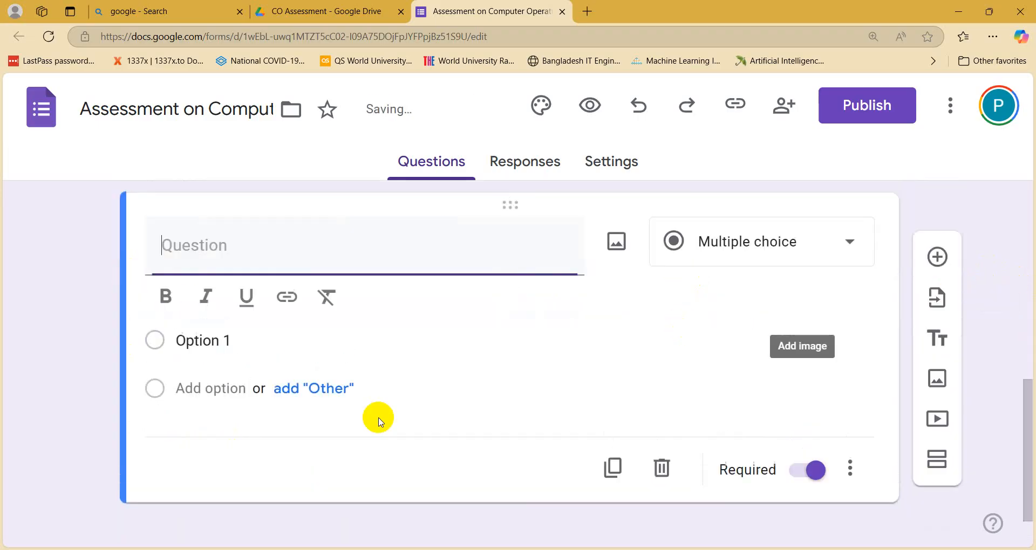
left_click(256, 245)
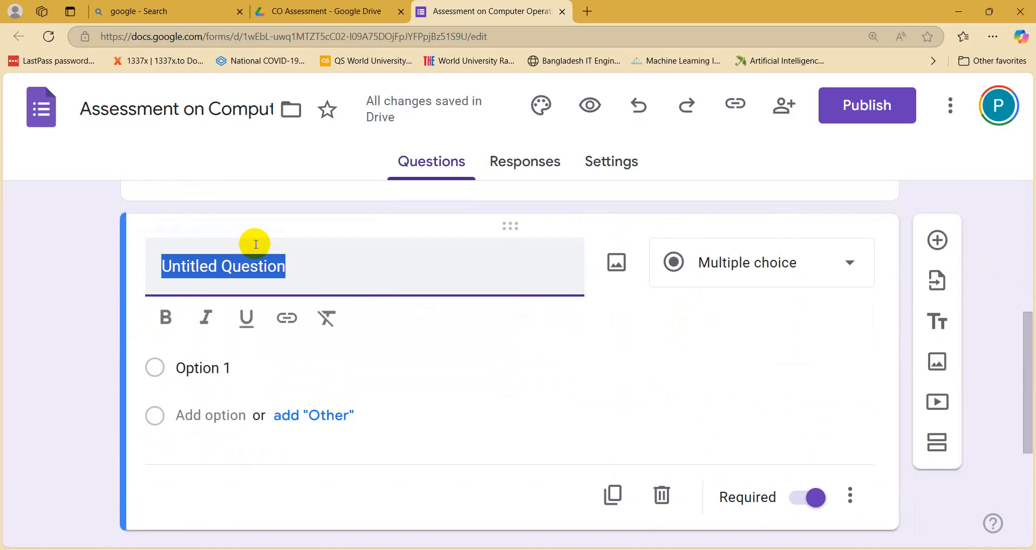
type("Name")
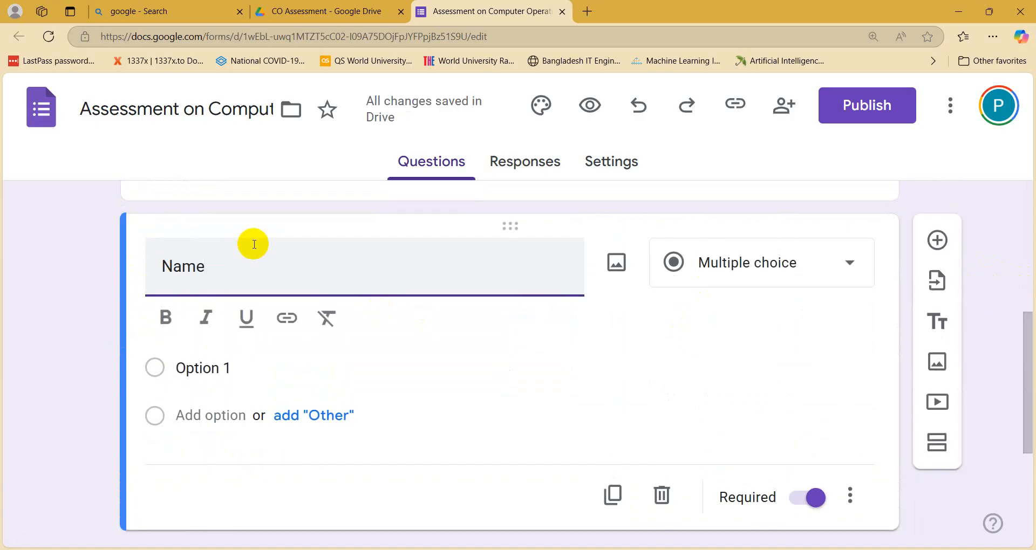
left_click(49, 323)
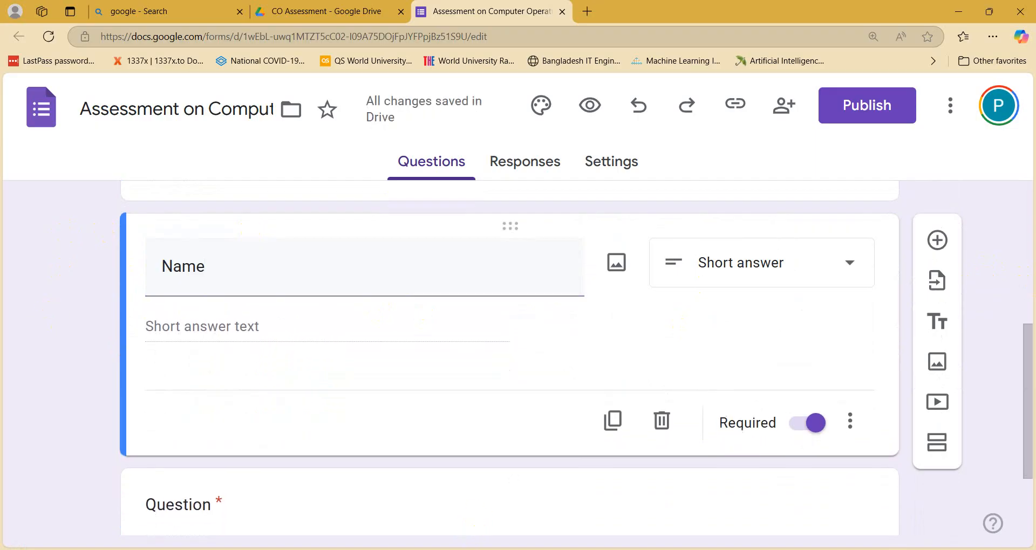
Step: Check the Word outline and confirm the Name question remains required
key("alt+Tab")
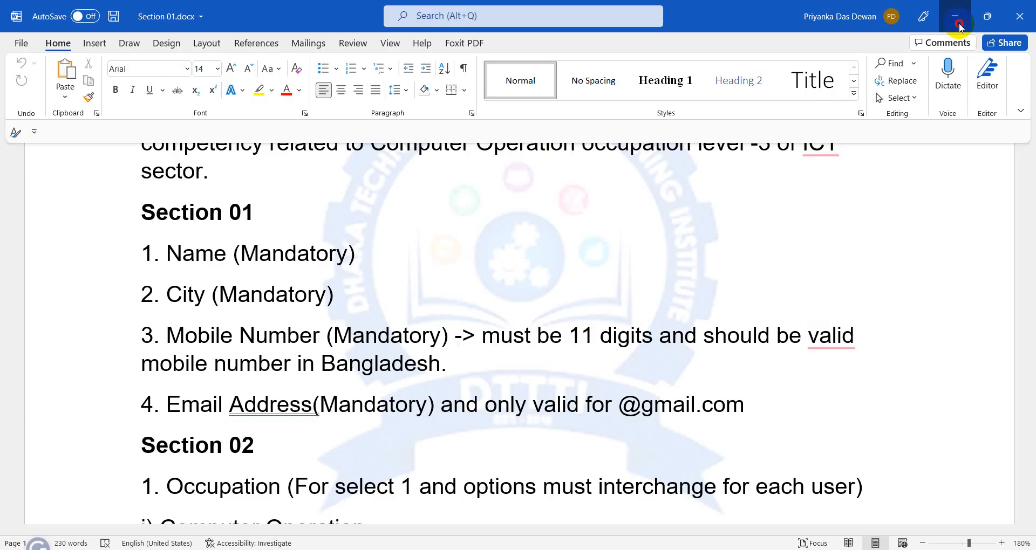
left_click(959, 26)
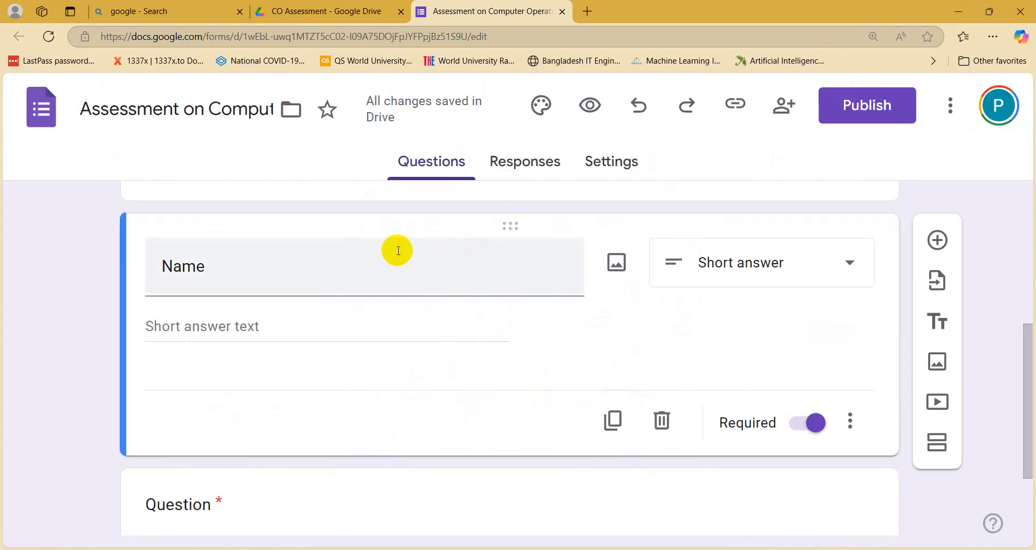
left_click(800, 433)
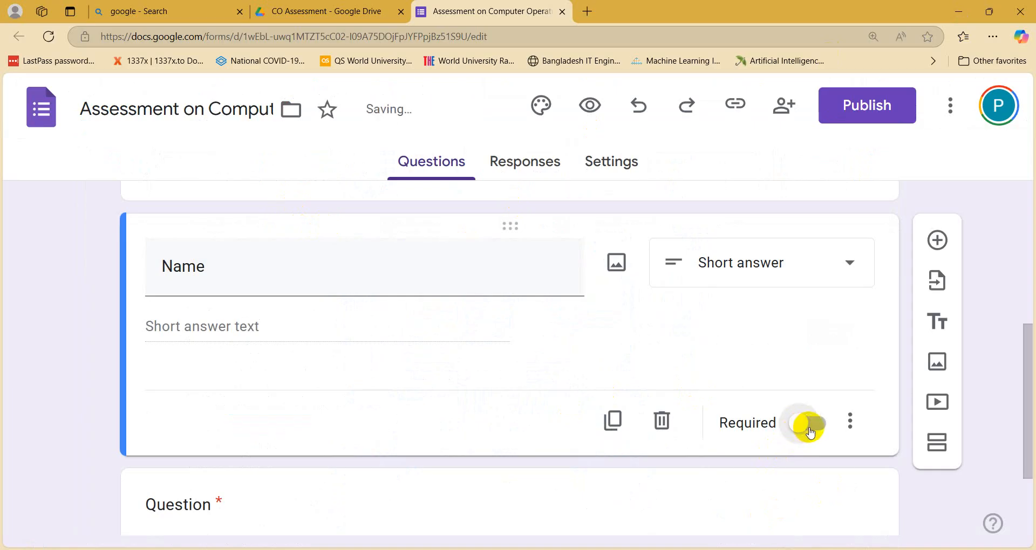
left_click(811, 432)
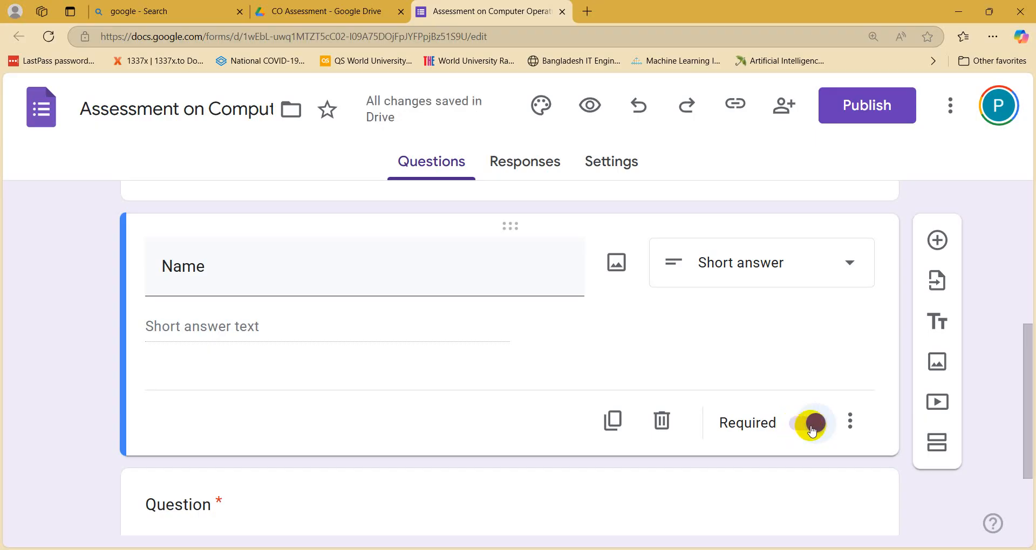
left_click(793, 432)
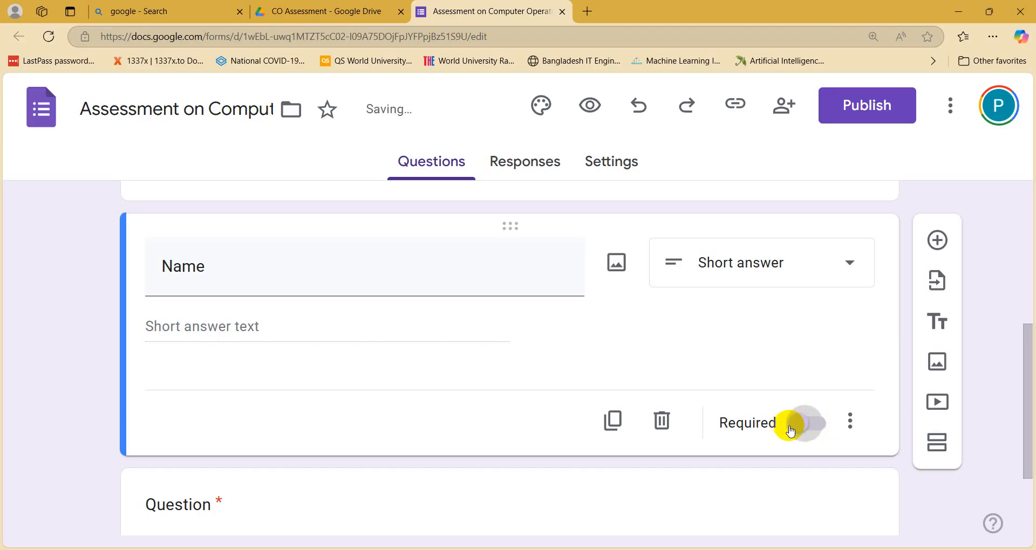
left_click(823, 429)
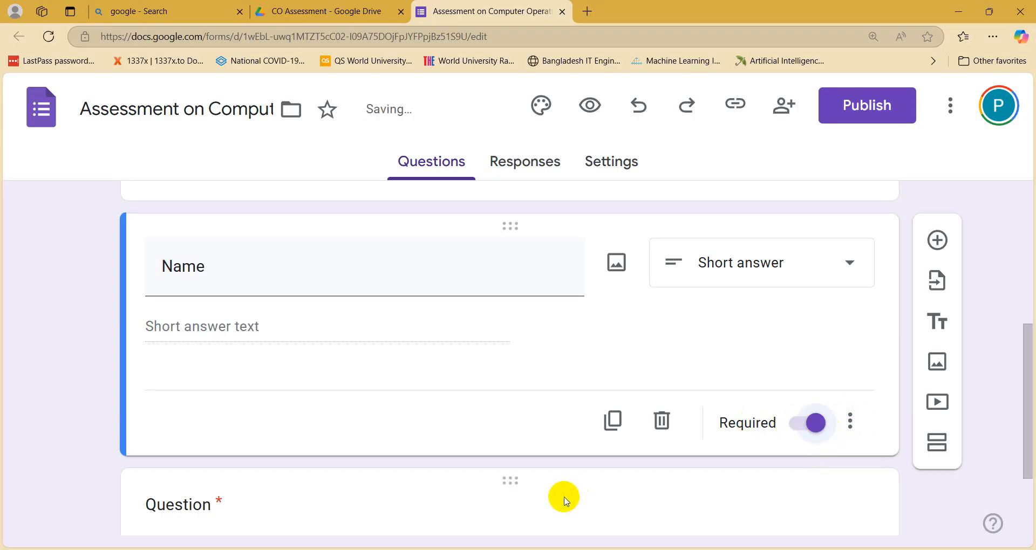
scroll(548, 459, "down", 1)
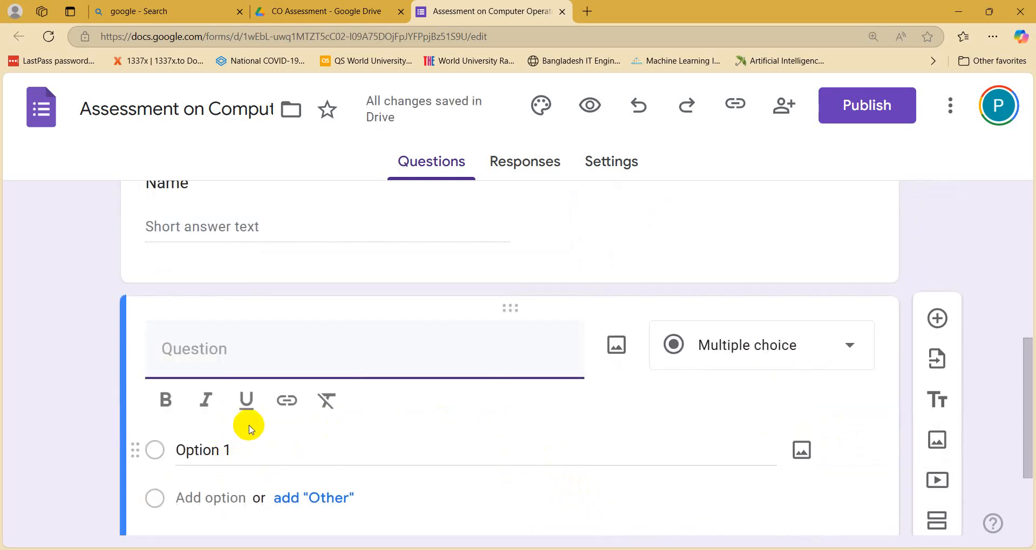
Step: Title the second question 'City' and make it a required Short answer question
type("Ci")
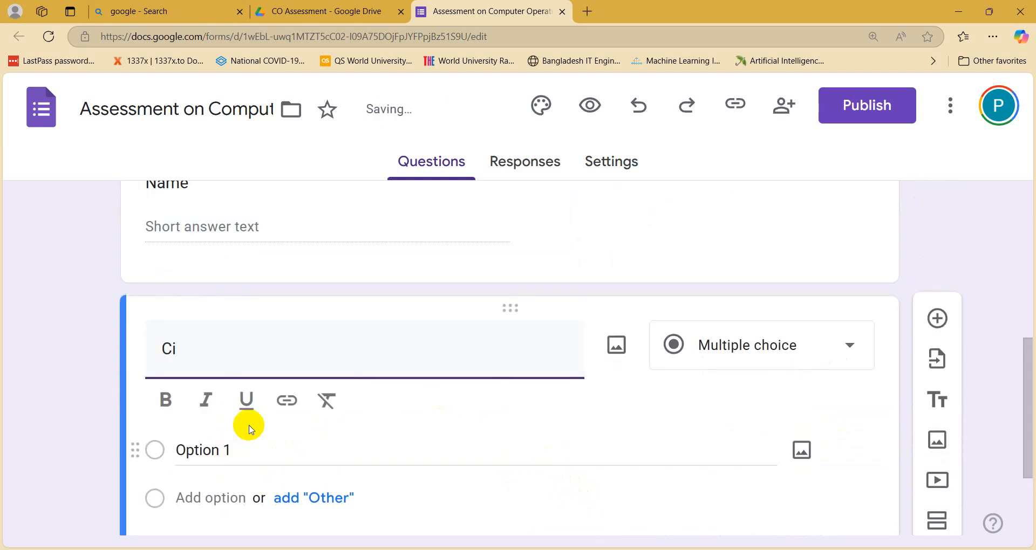
type("ty")
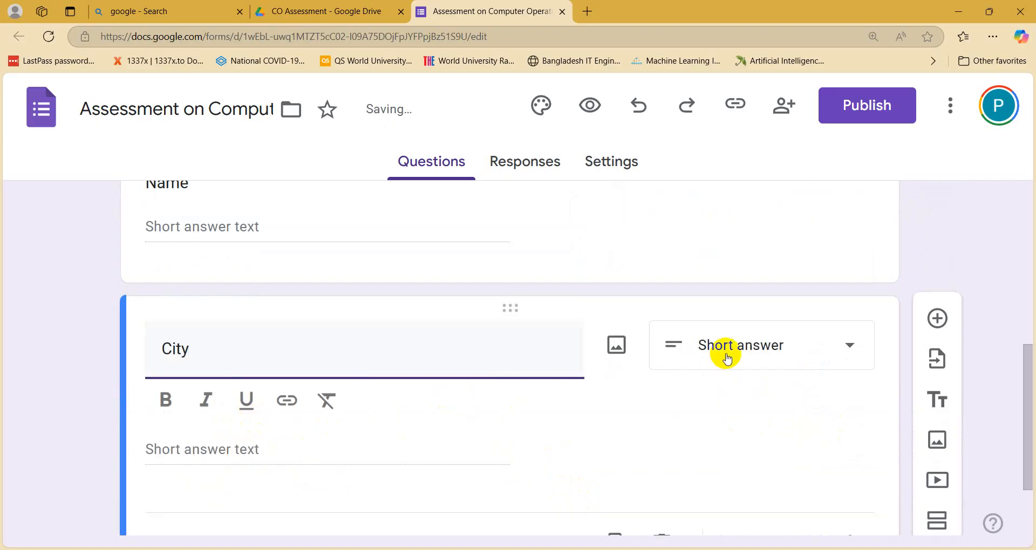
scroll(724, 359, "up", 3)
left_click(762, 490)
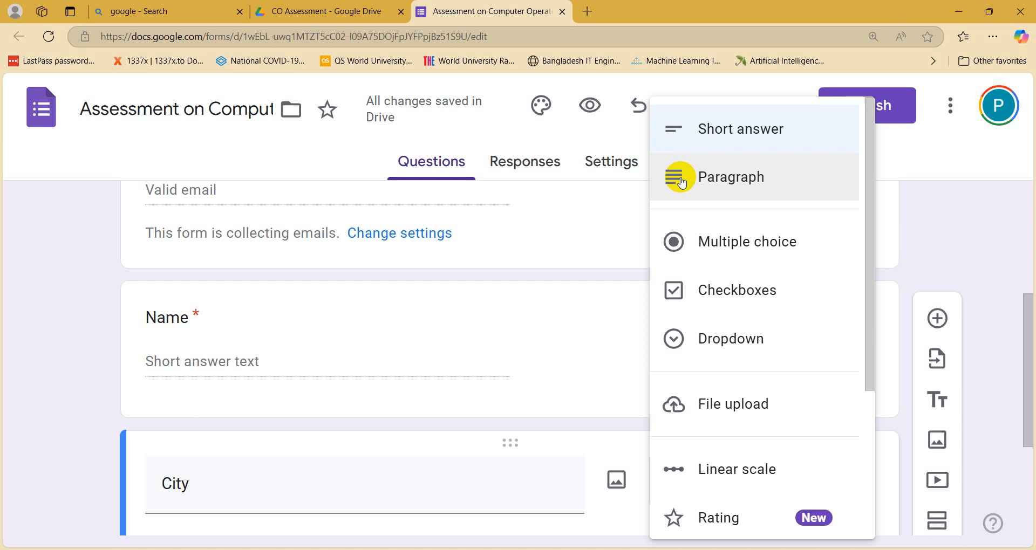
left_click(708, 135)
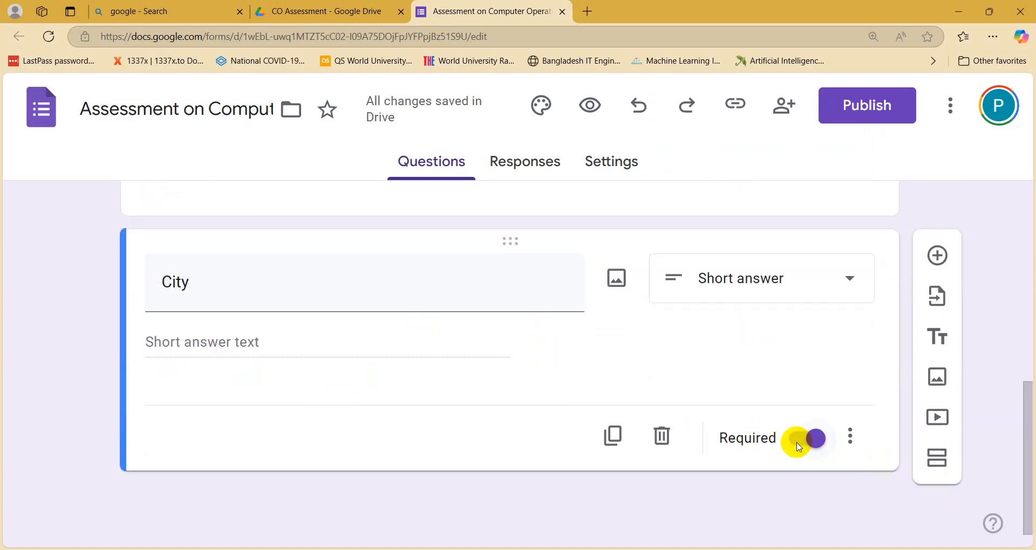
left_click(502, 515)
left_click(426, 539)
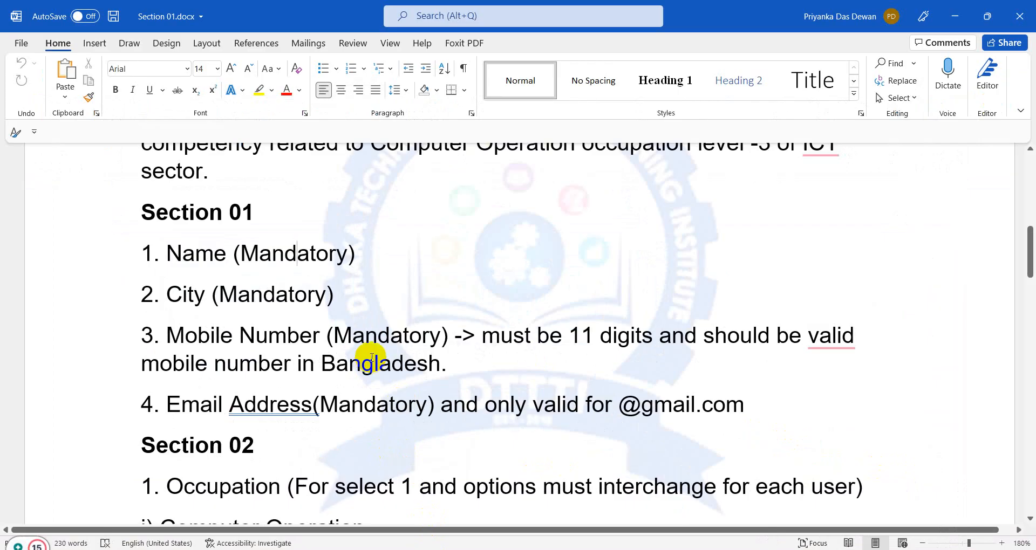
Step: Bold the Mobile Number and Email Address items in Word's Section 01 list
left_click_drag(483, 336, 501, 383)
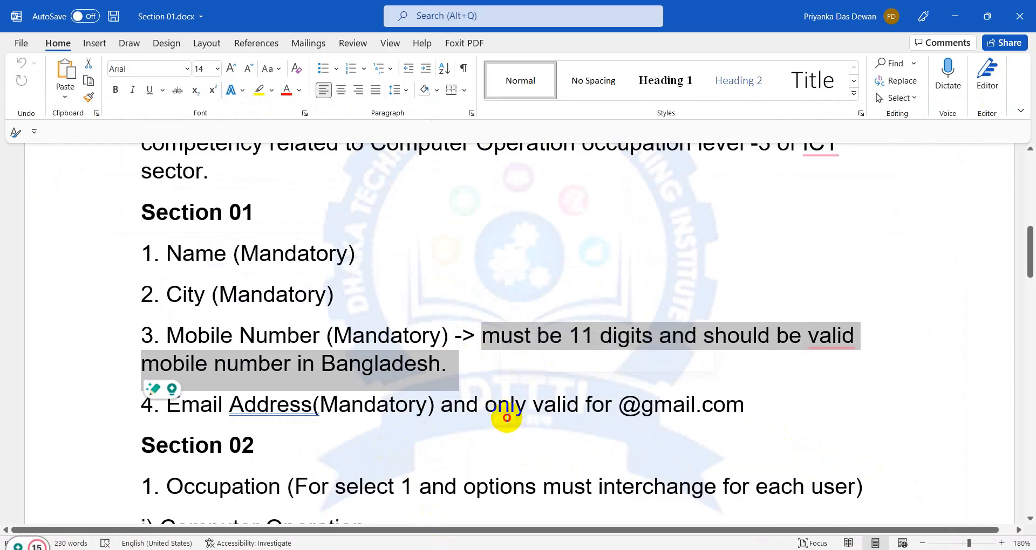
left_click(507, 416)
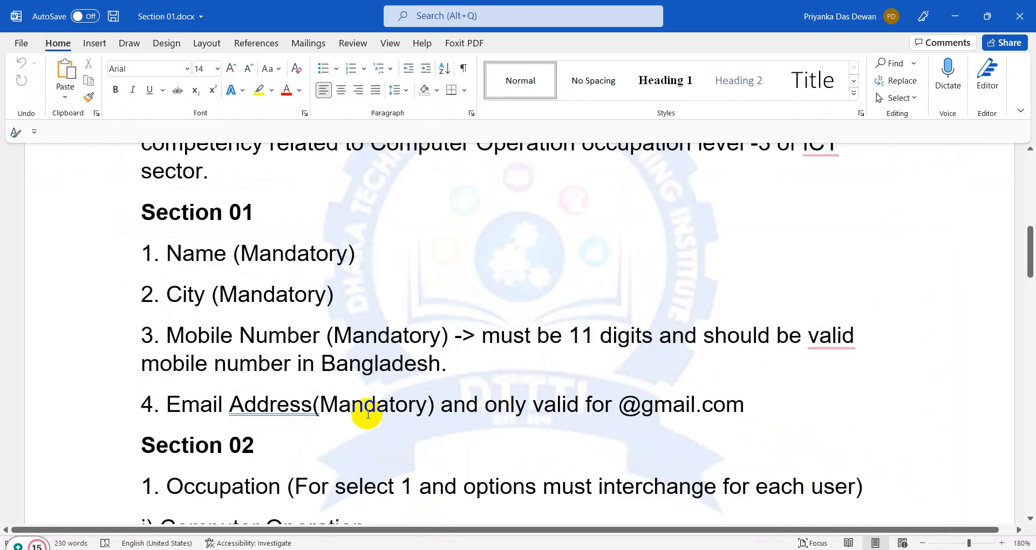
left_click_drag(169, 403, 572, 414)
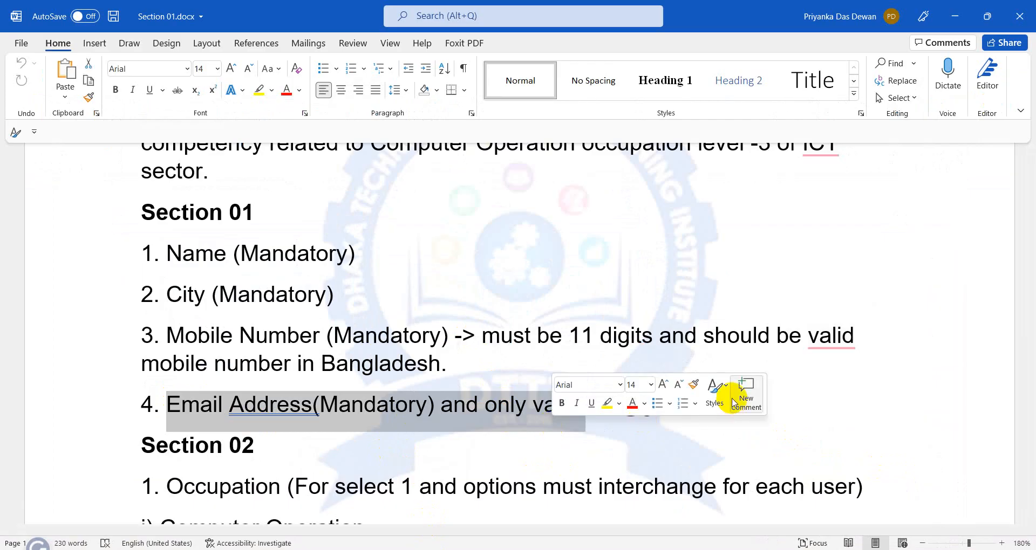
left_click(303, 332)
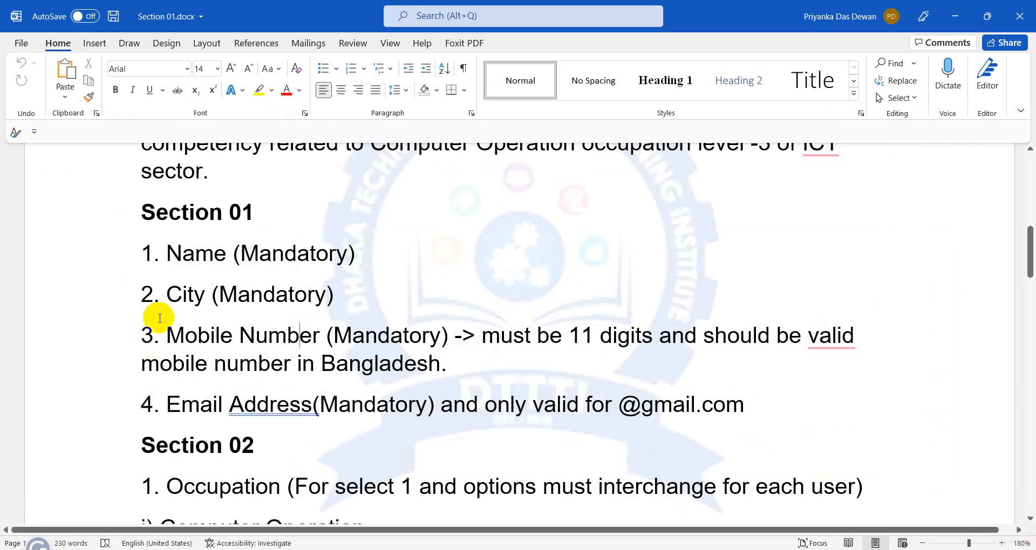
left_click_drag(143, 333, 694, 411)
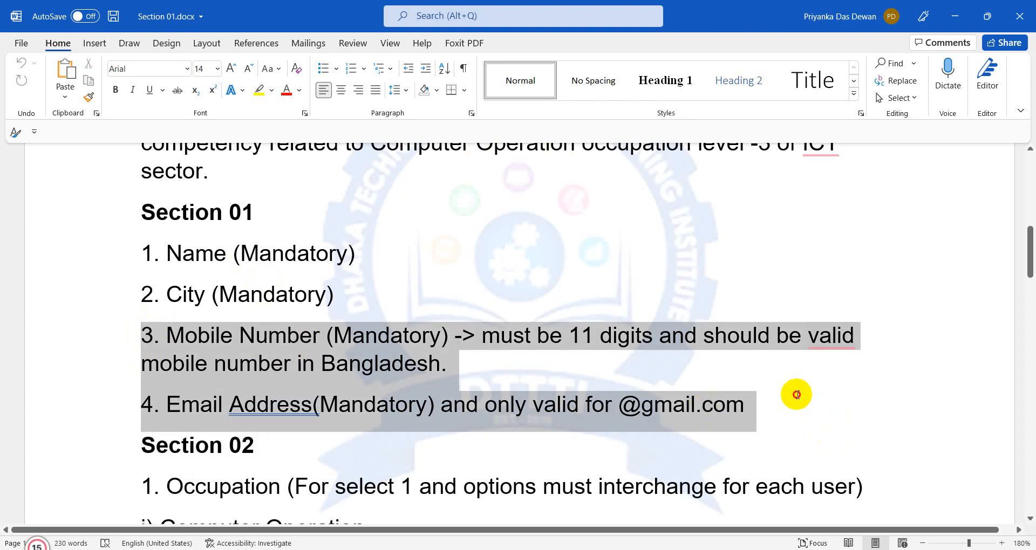
left_click(115, 90)
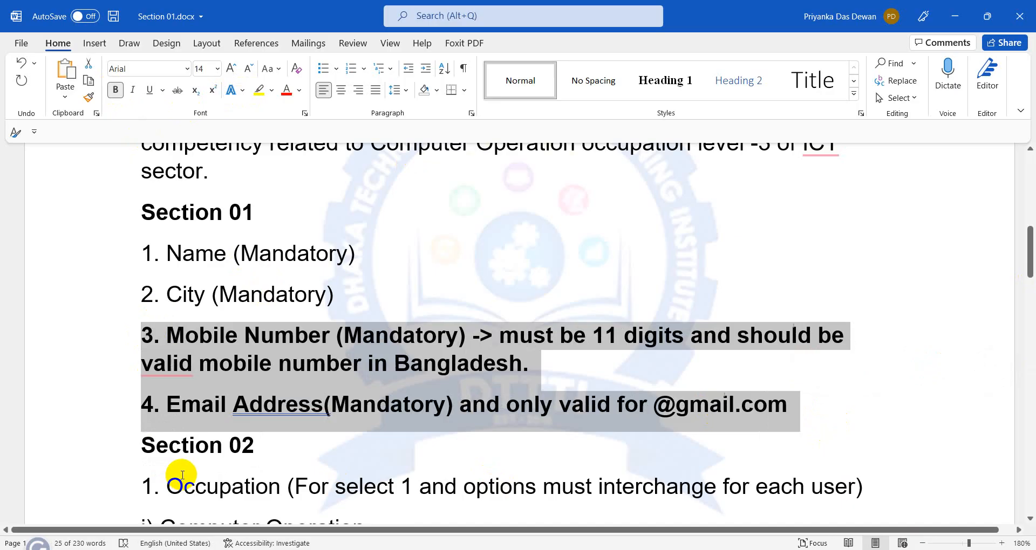
Step: Bold the File attachment block and its sub-points in Word
scroll(216, 439, "down", 10)
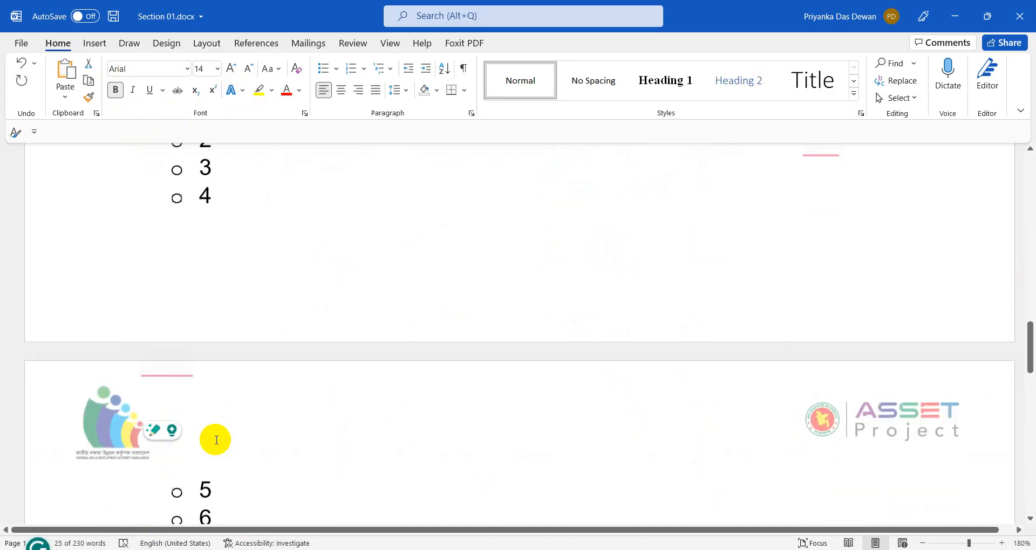
scroll(216, 439, "down", 6)
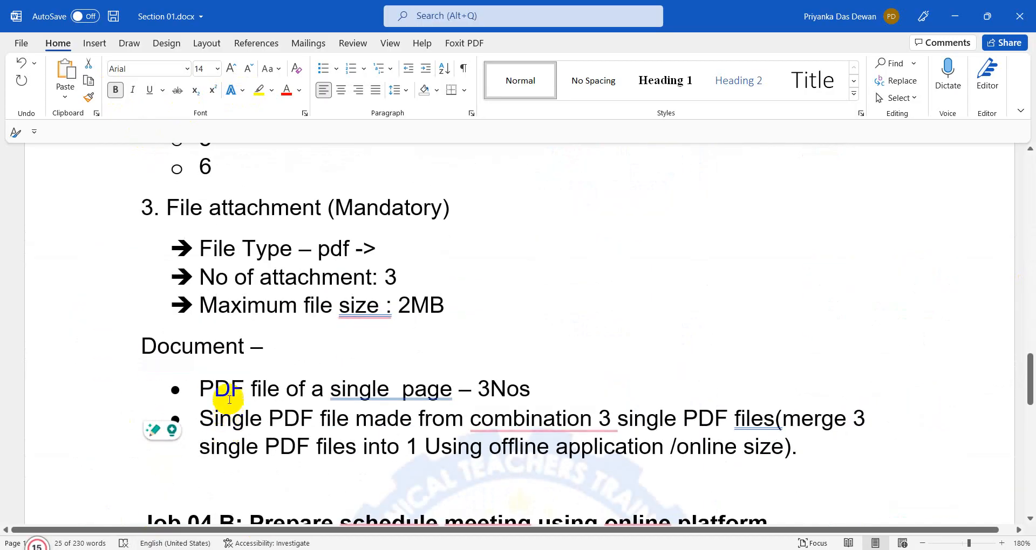
scroll(228, 395, "up", 3)
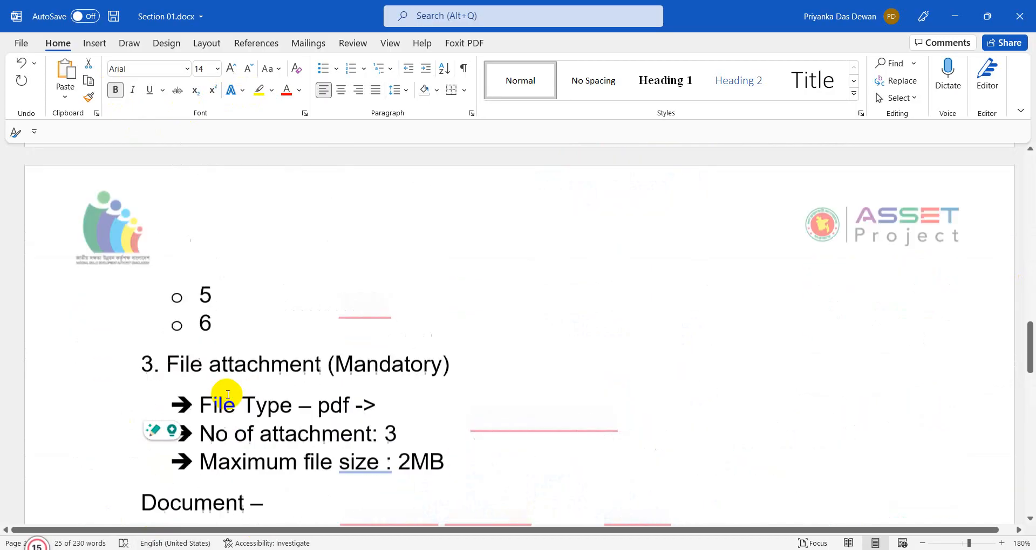
scroll(228, 395, "up", 10)
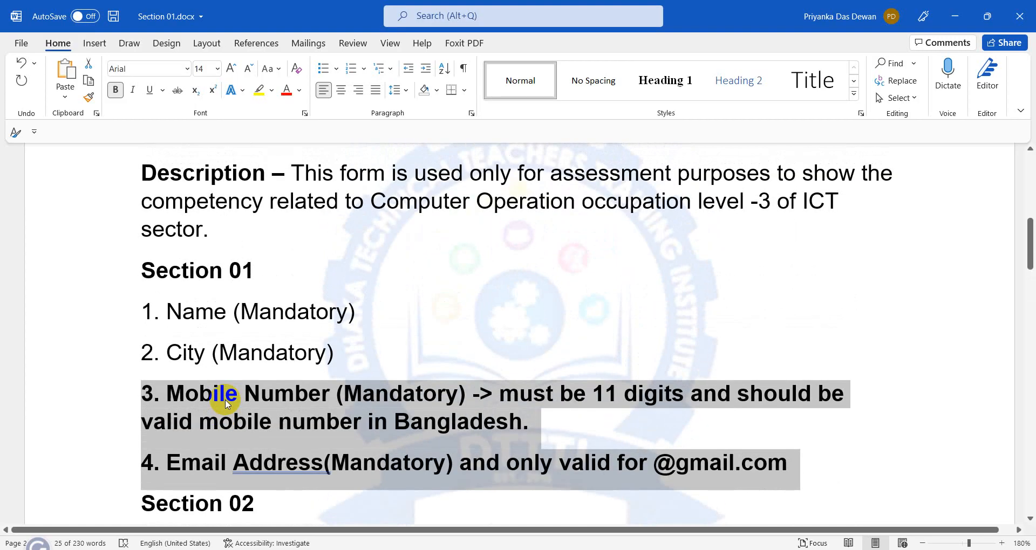
scroll(358, 430, "down", 4)
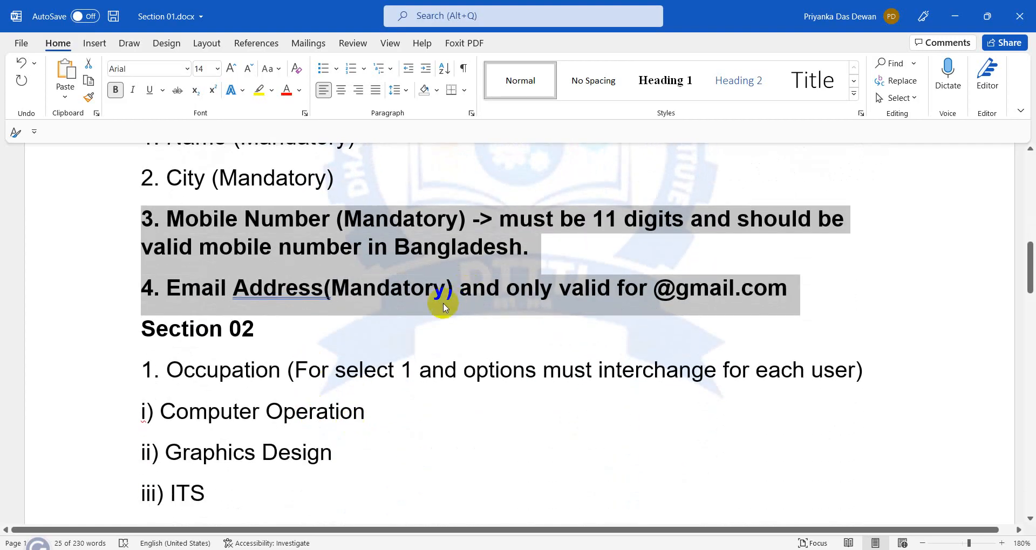
scroll(443, 307, "down", 15)
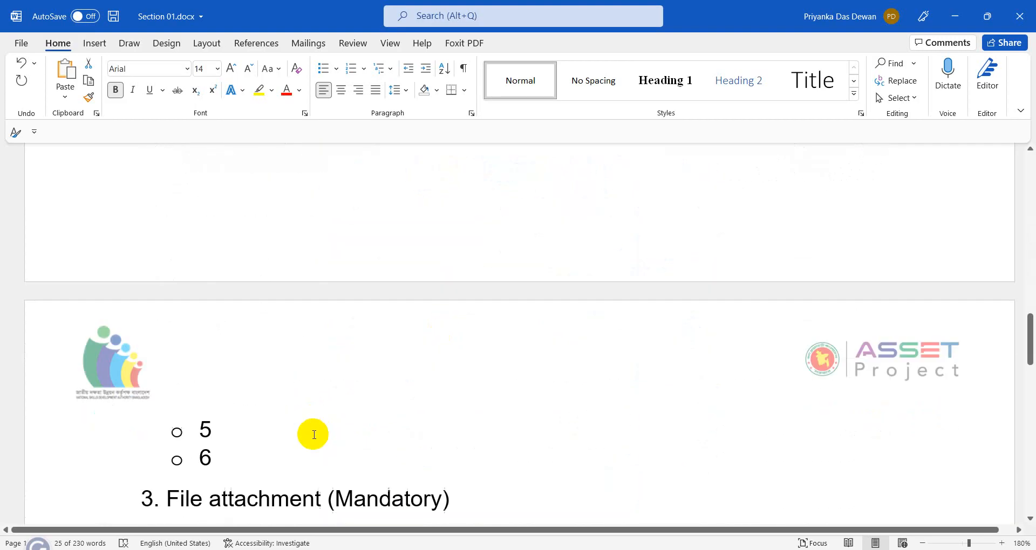
scroll(174, 268, "down", 3)
scroll(169, 245, "up", 2)
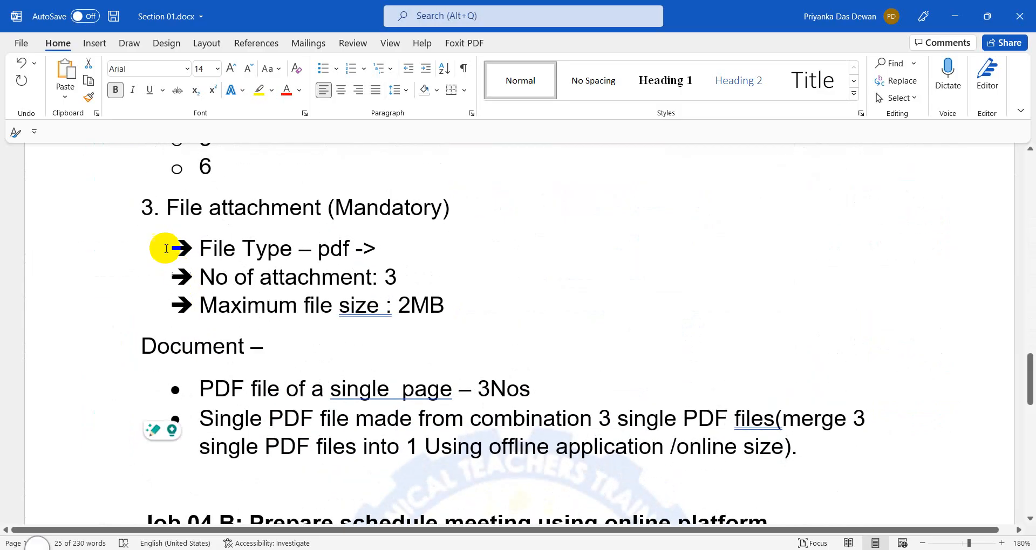
left_click_drag(161, 196, 502, 324)
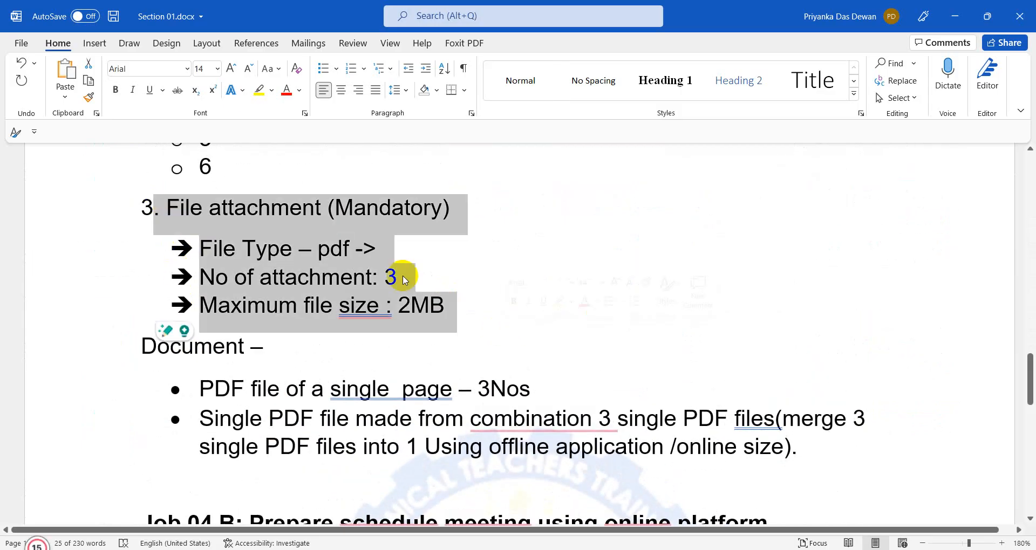
left_click(115, 90)
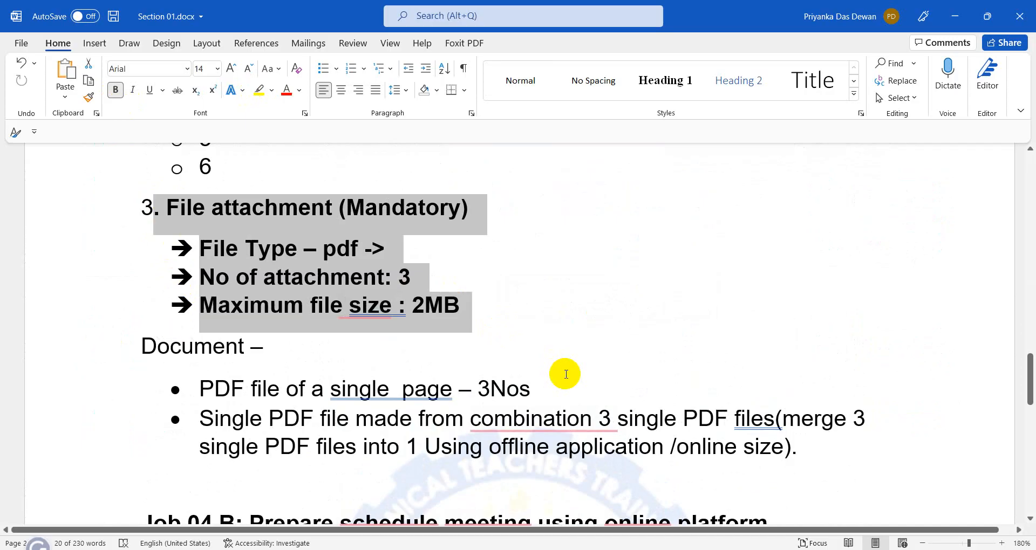
scroll(565, 374, "up", 10)
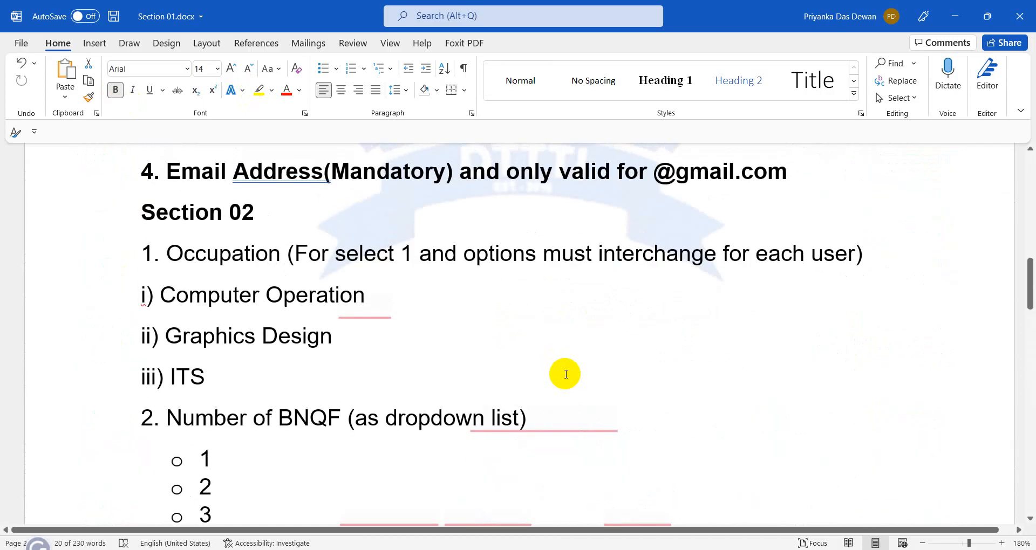
scroll(565, 374, "up", 2)
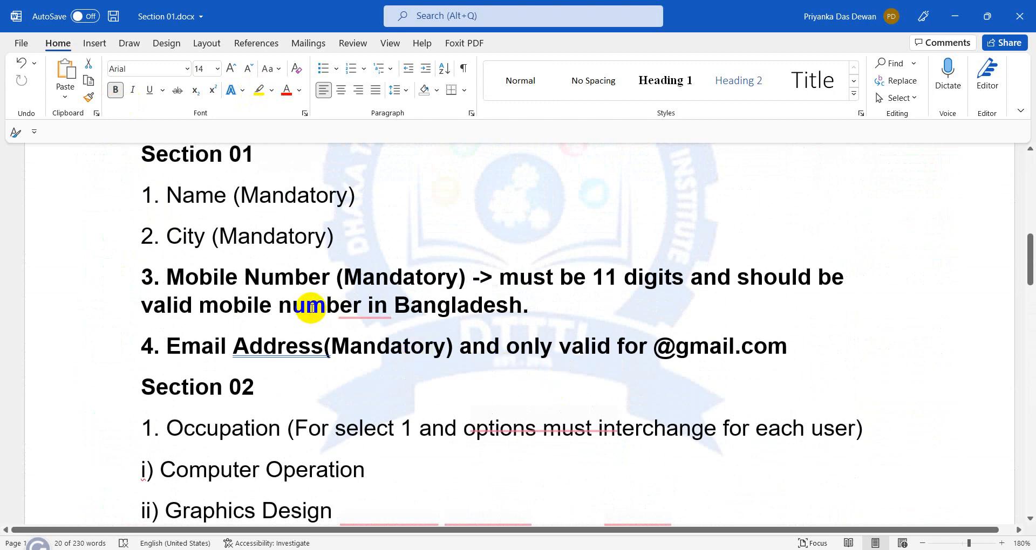
left_click(312, 307)
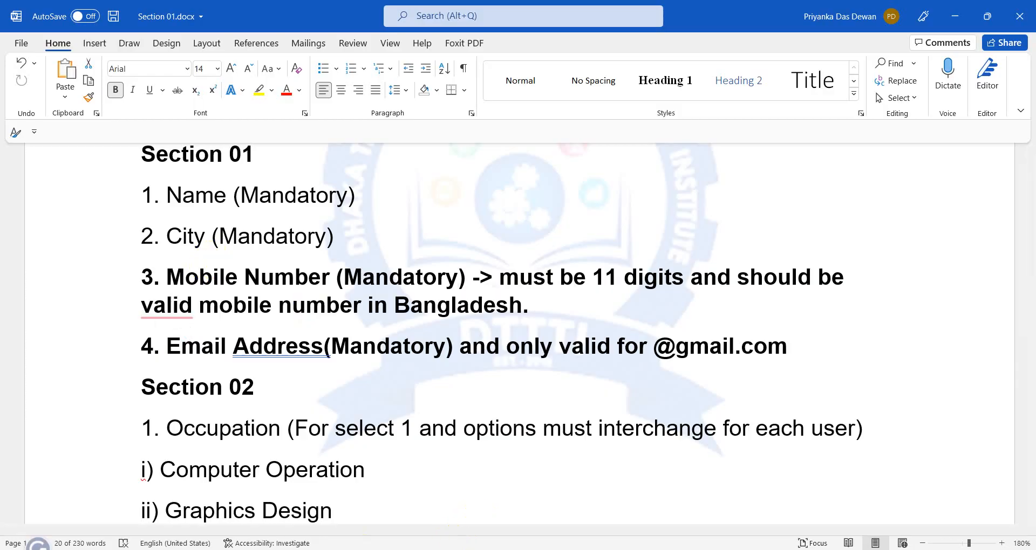
left_click(286, 549)
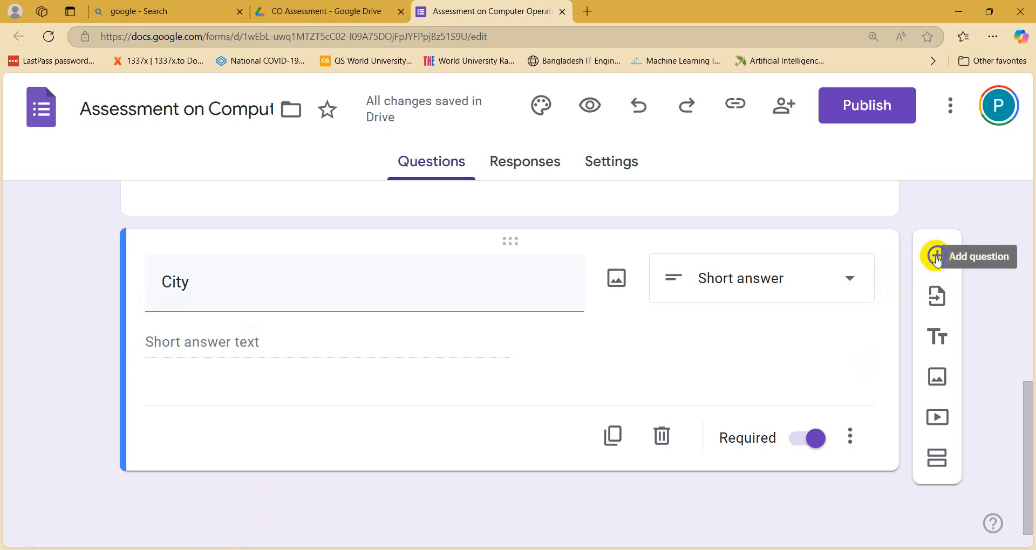
Step: Add a Short answer question titled 'Mobile Number' below City
left_click(936, 256)
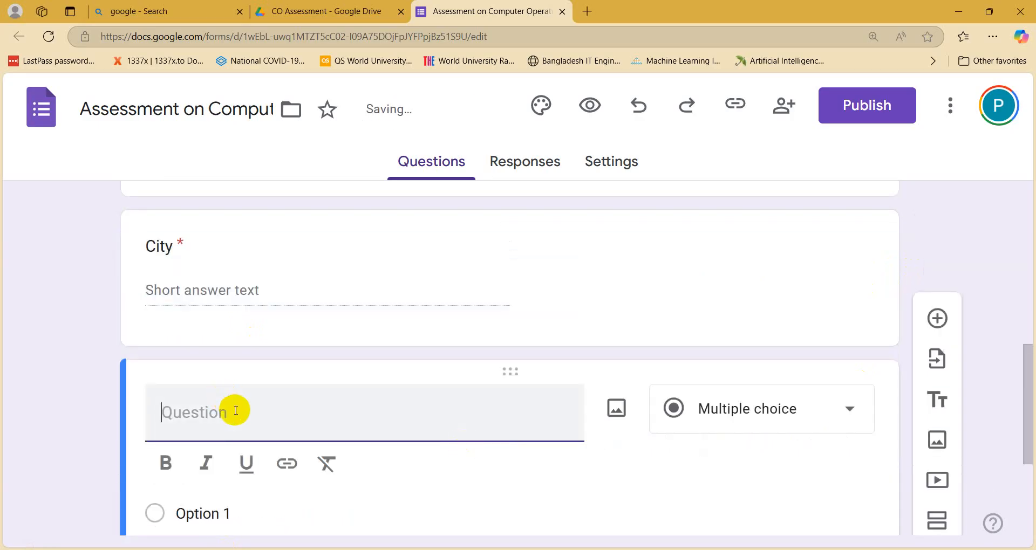
type("Mo")
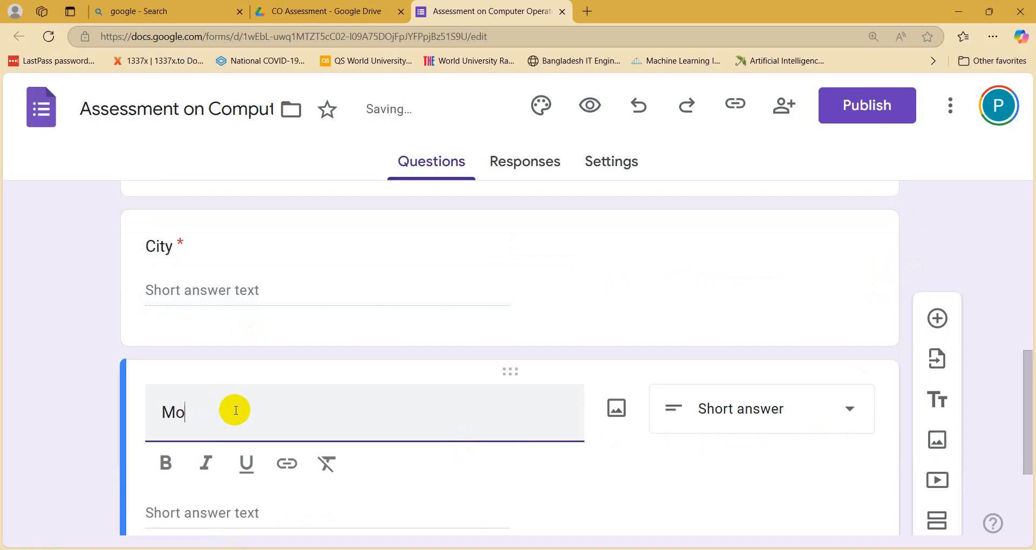
type("bile N")
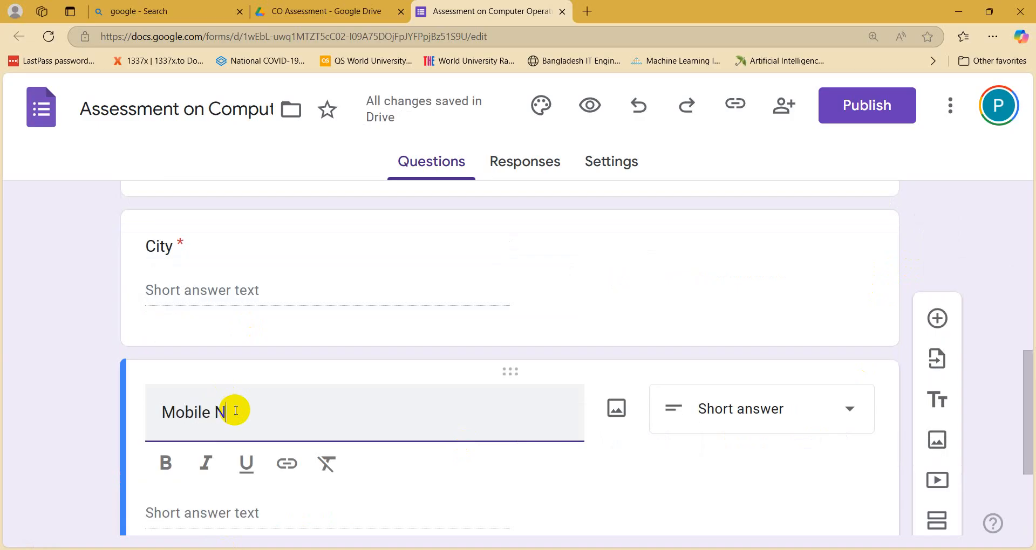
type("umber")
scroll(236, 412, "down", 3)
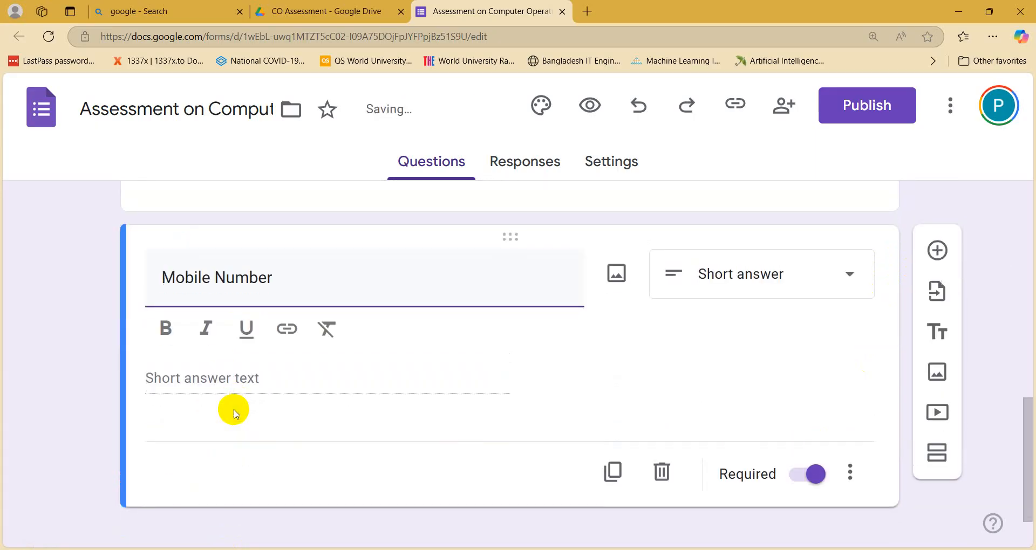
left_click(761, 276)
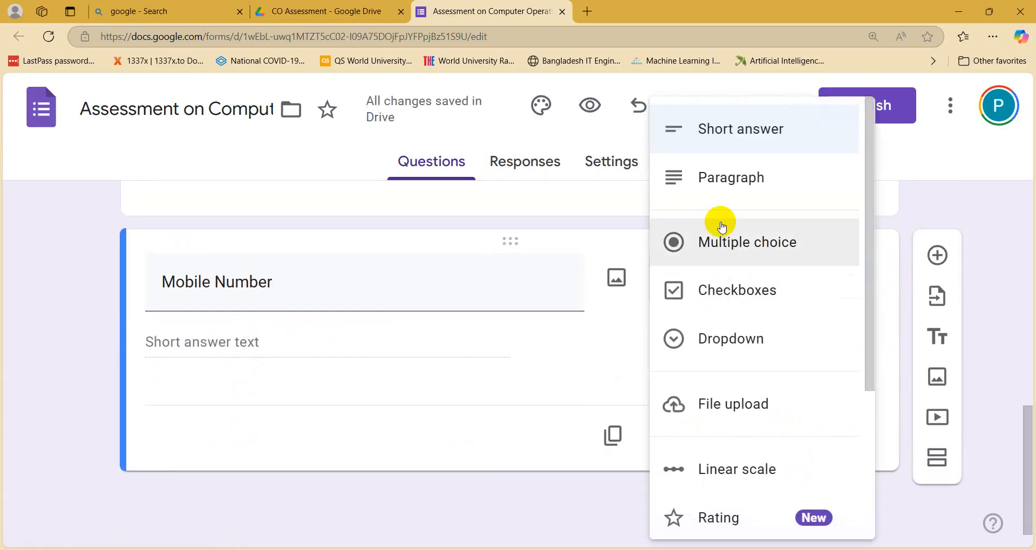
left_click(722, 132)
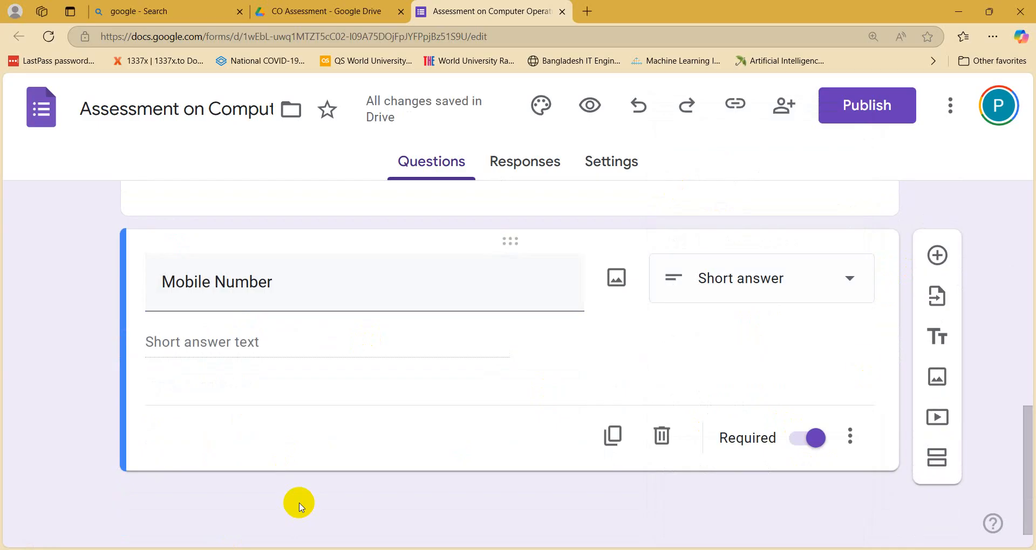
Step: Add another question titled 'Email Address' below Mobile Number
left_click(938, 255)
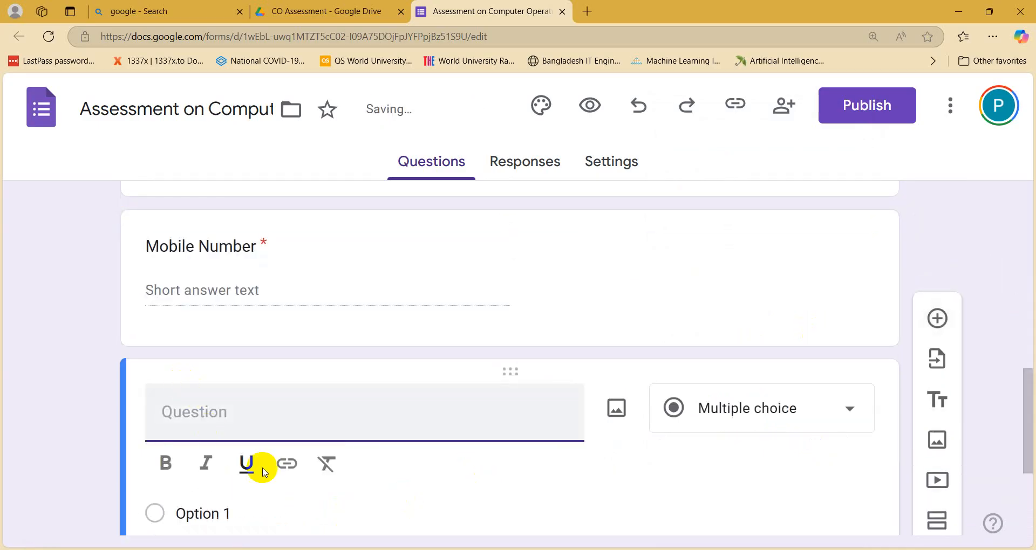
key("alt+Tab")
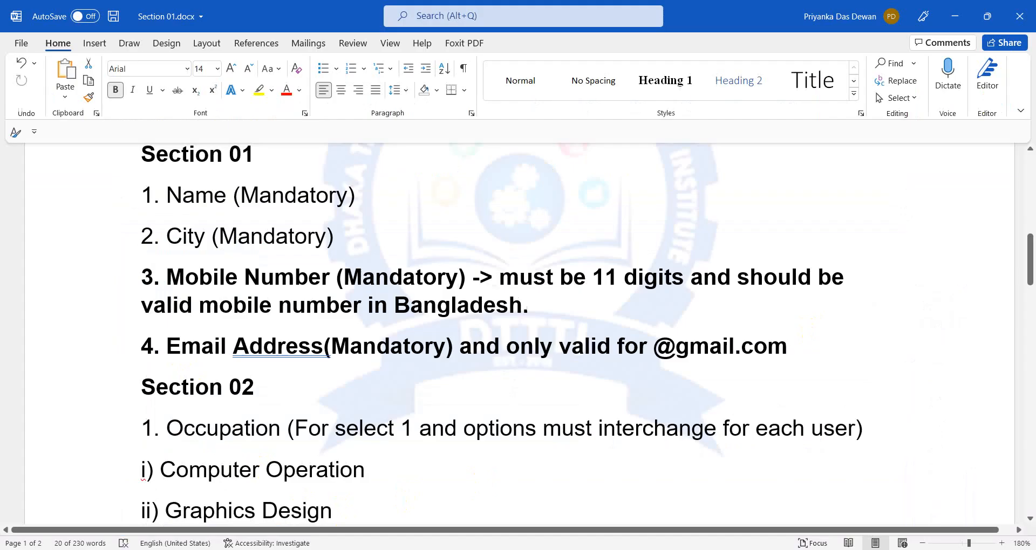
key("alt+Tab")
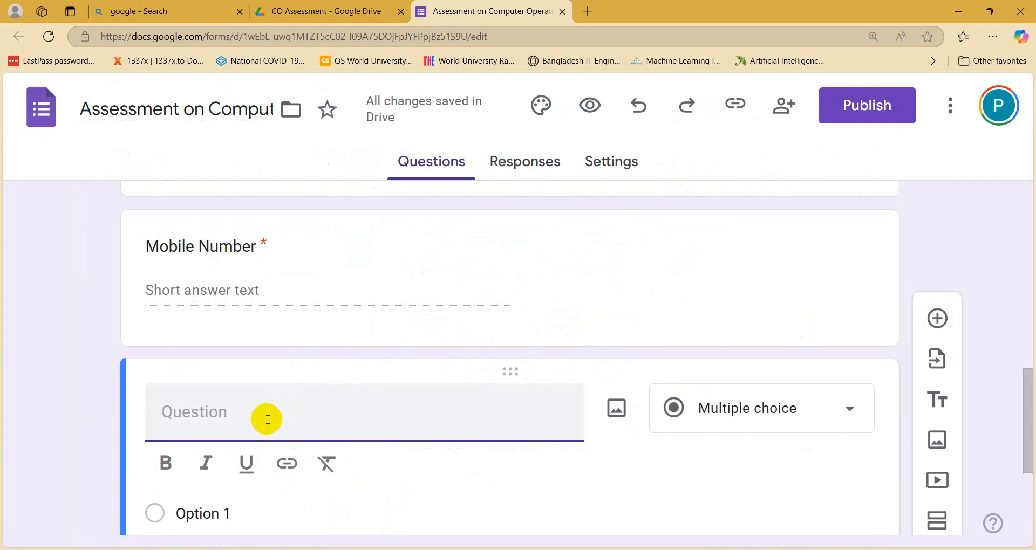
type("Email A")
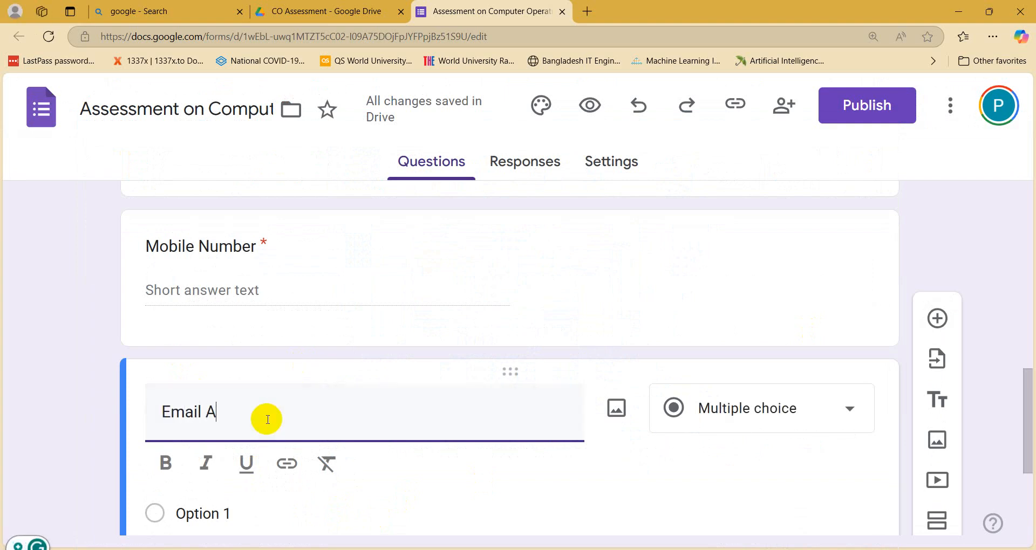
type("ddress")
scroll(267, 420, "down", 2)
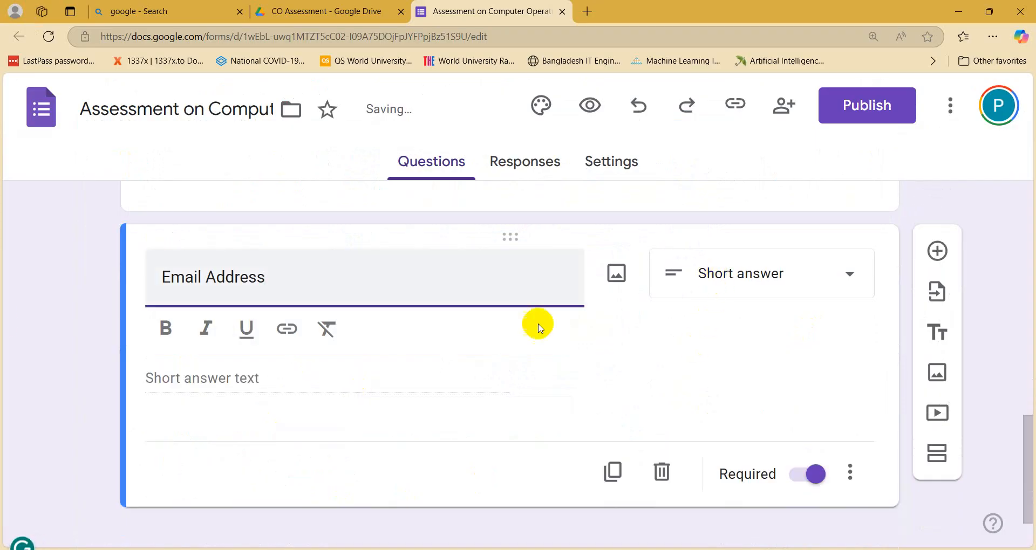
left_click(102, 356)
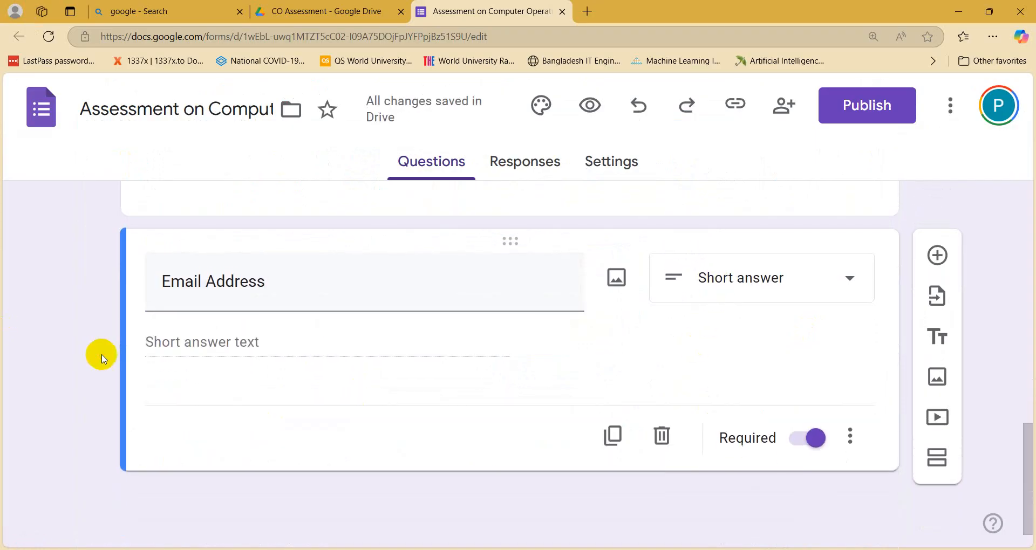
left_click(351, 549)
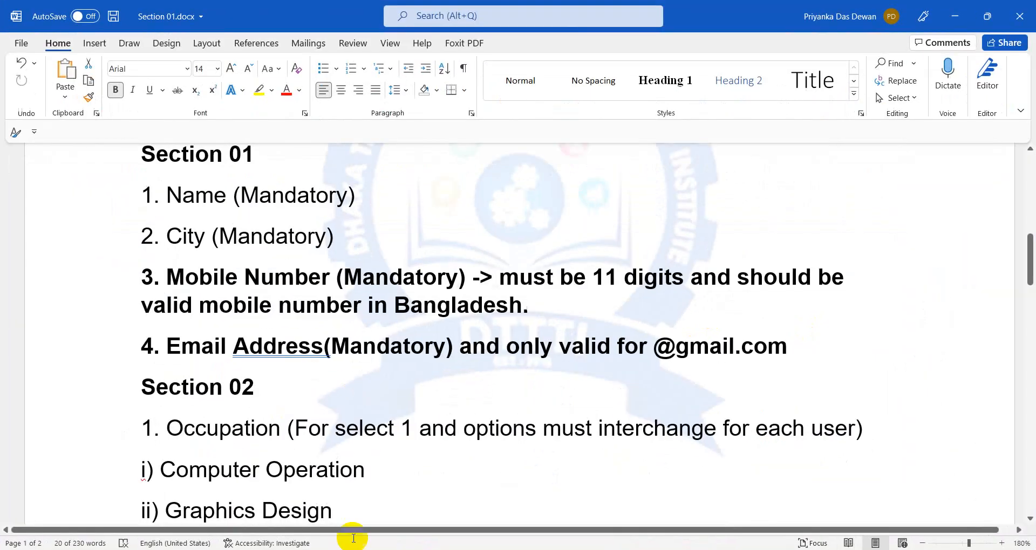
scroll(309, 328, "down", 3)
left_click(220, 197)
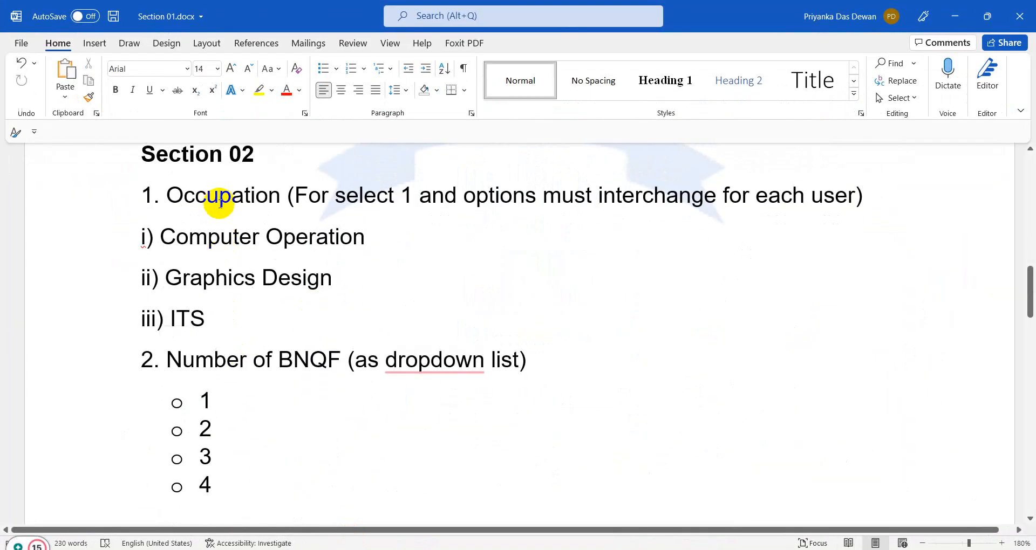
scroll(220, 196, "up", 1)
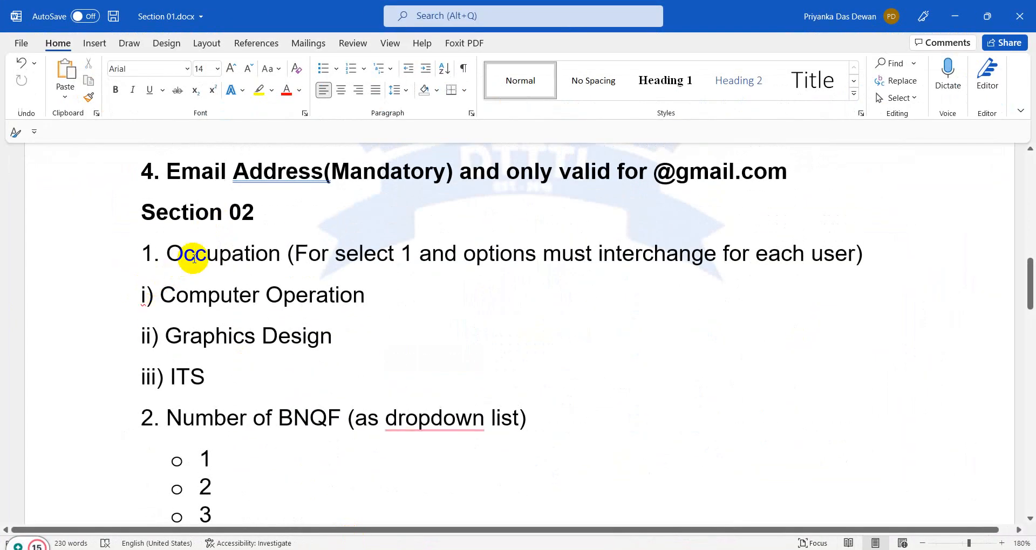
scroll(324, 388, "up", 3)
scroll(319, 420, "down", 3)
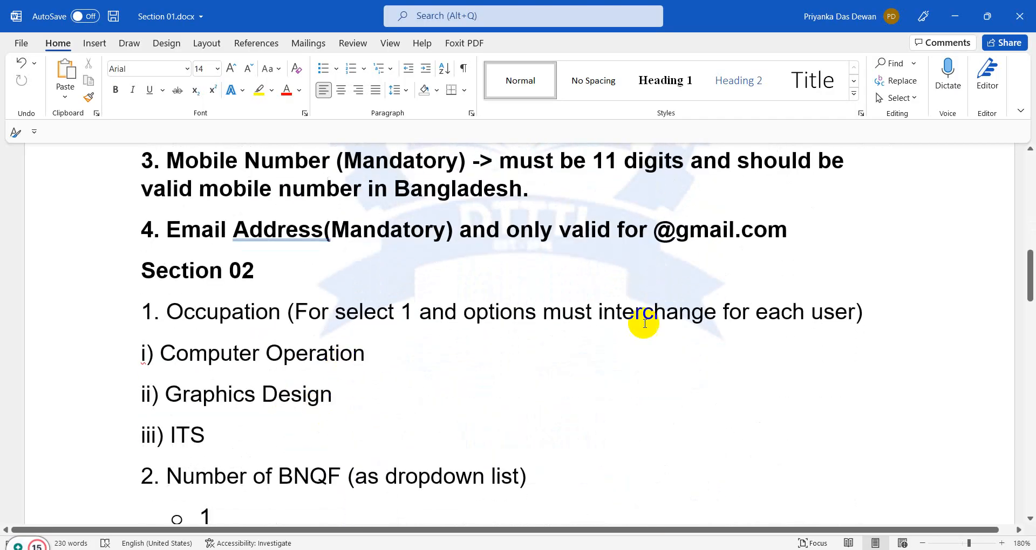
left_click(796, 238)
scroll(77, 291, "up", 1)
scroll(78, 291, "up", 1)
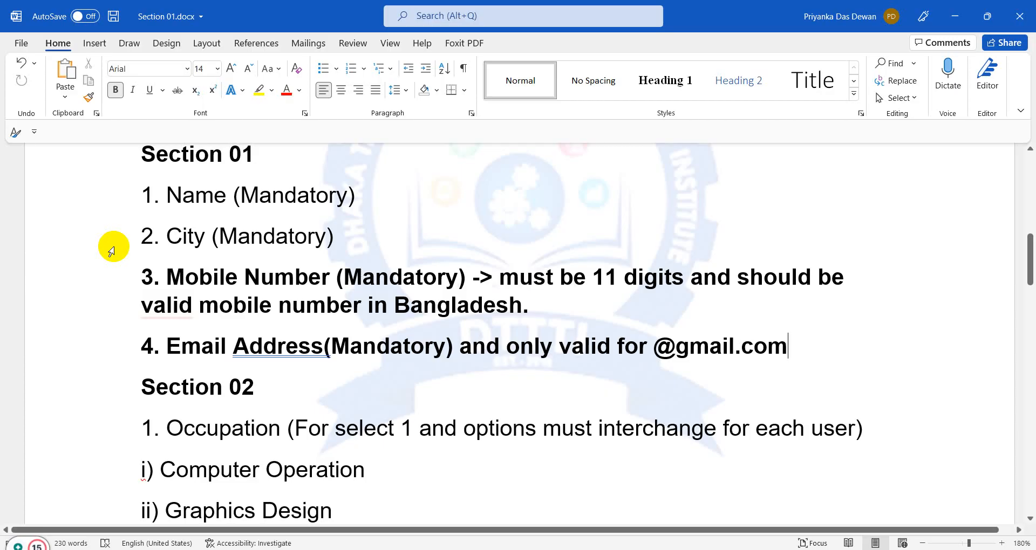
Step: Check and dismiss the spelling suggestion on 'Address(', then return to Google Drive in Edge
left_click(311, 348)
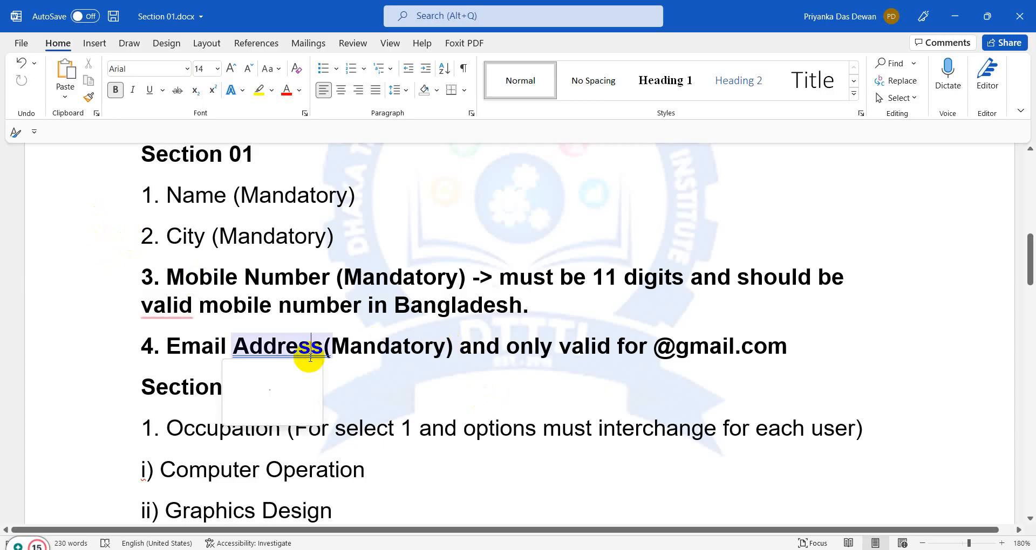
left_click(375, 303)
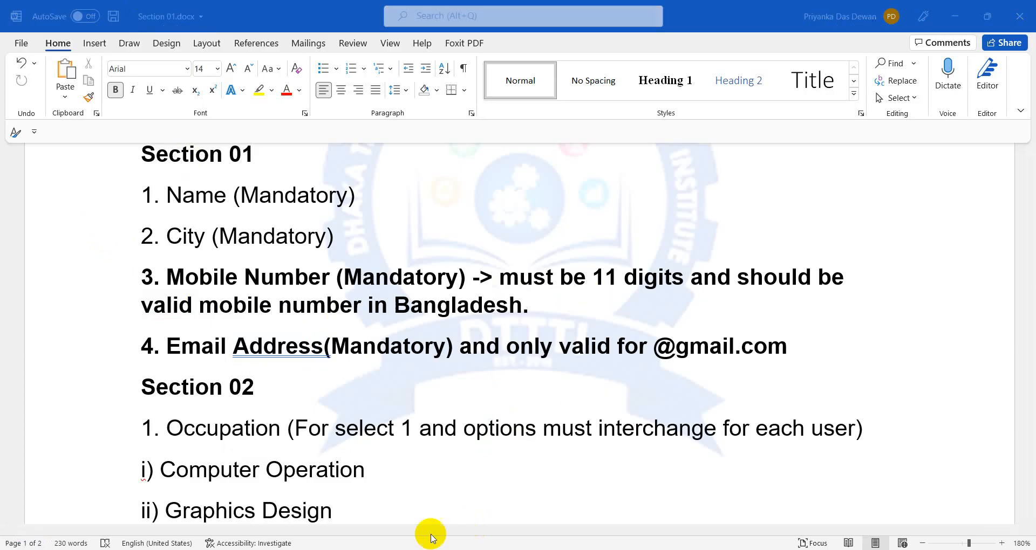
scroll(372, 454, "up", 3)
scroll(370, 454, "down", 4)
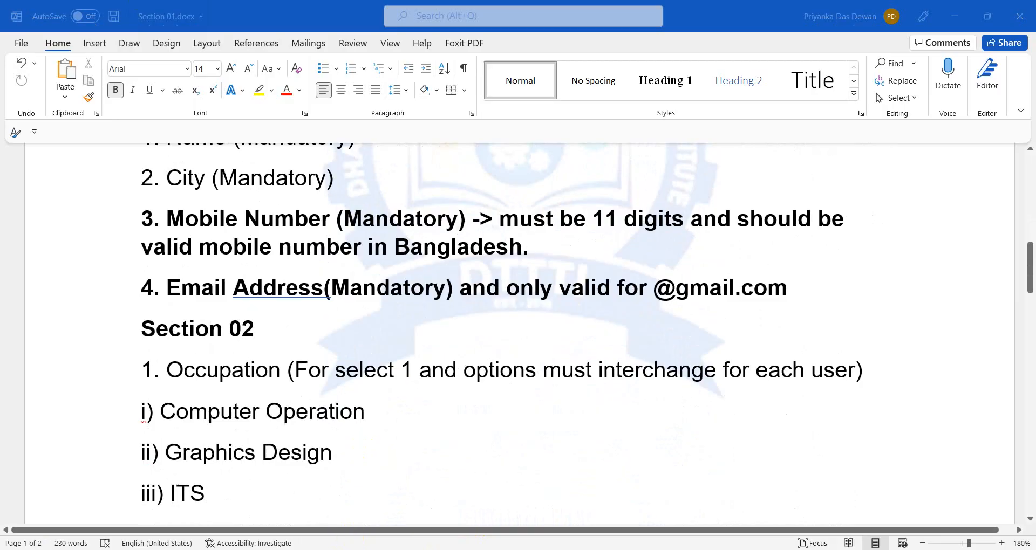
left_click(350, 549)
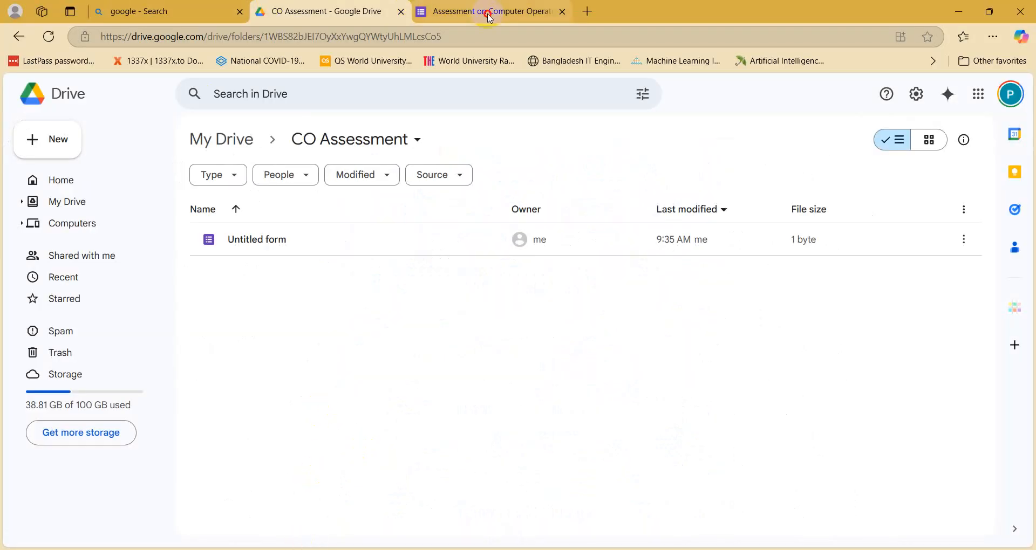
Step: Go from the form back to the CO Assessment folder and up to My Drive
left_click(486, 12)
scroll(210, 376, "up", 10)
scroll(209, 375, "up", 3)
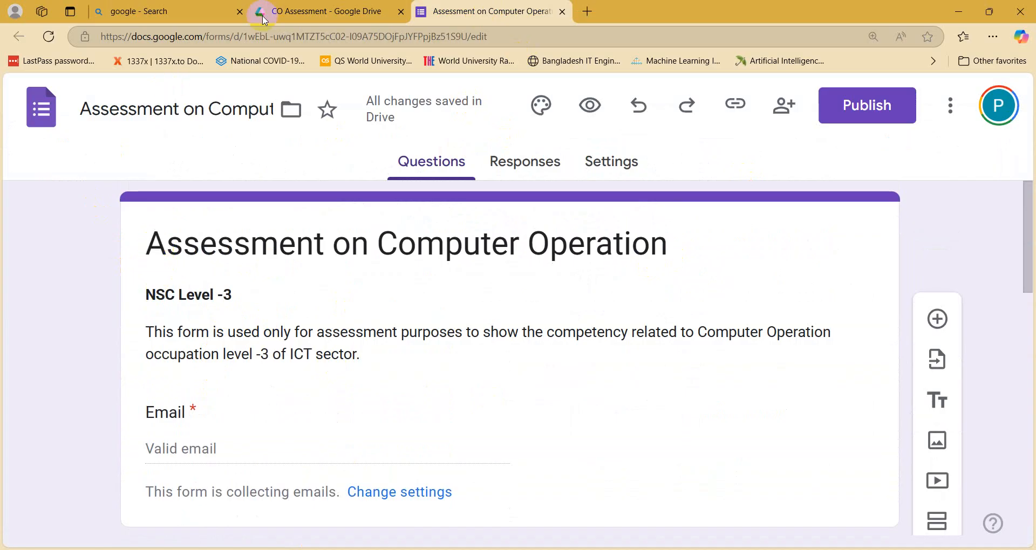
mouse_move(312, 5)
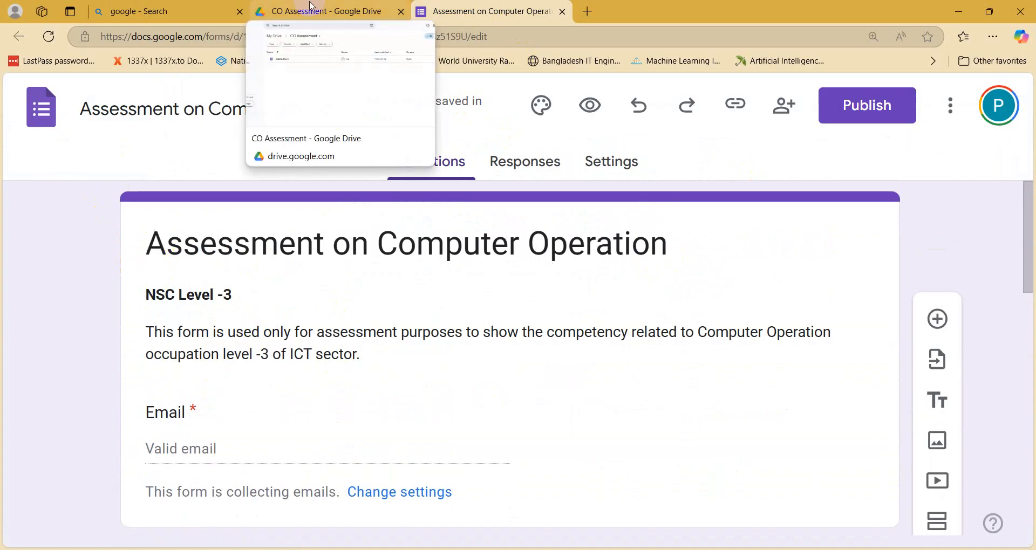
left_click(312, 5)
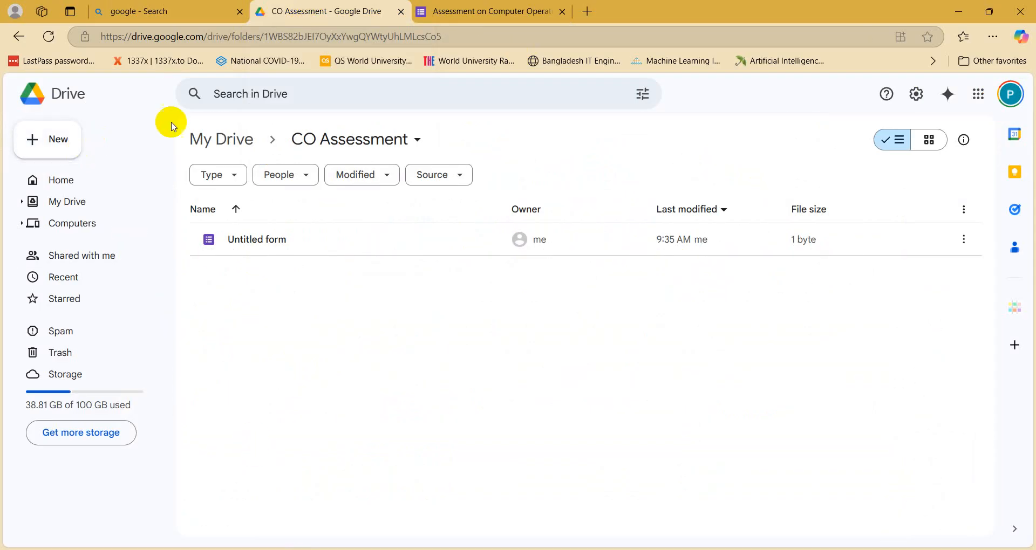
left_click(203, 138)
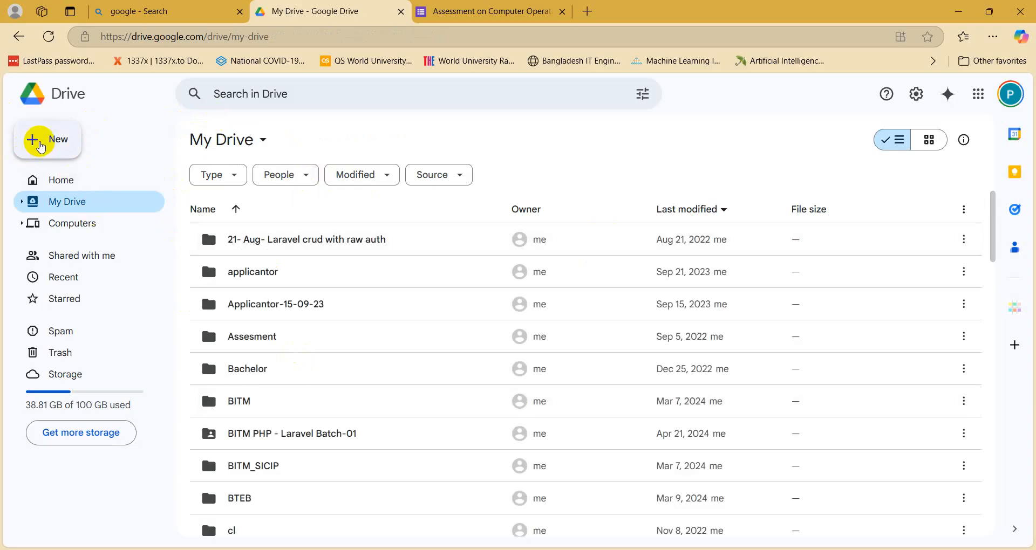
Step: Start a new folder from the New menu, then cancel it
left_click(41, 144)
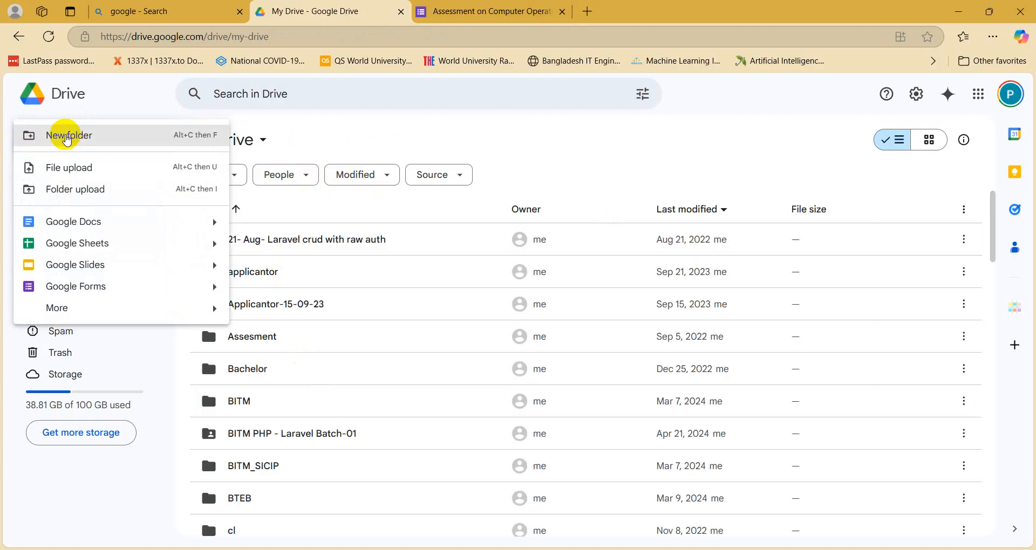
left_click(67, 139)
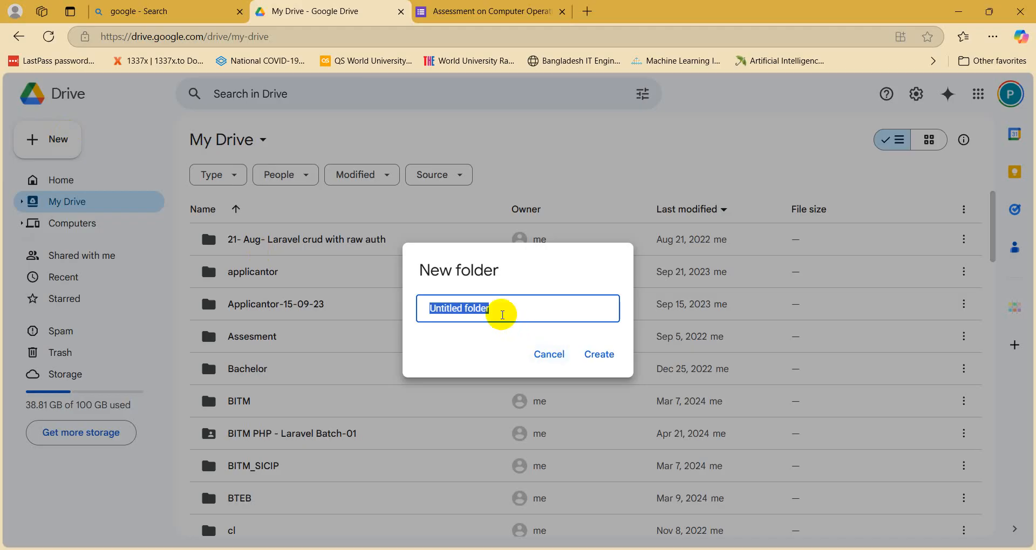
mouse_move(381, 549)
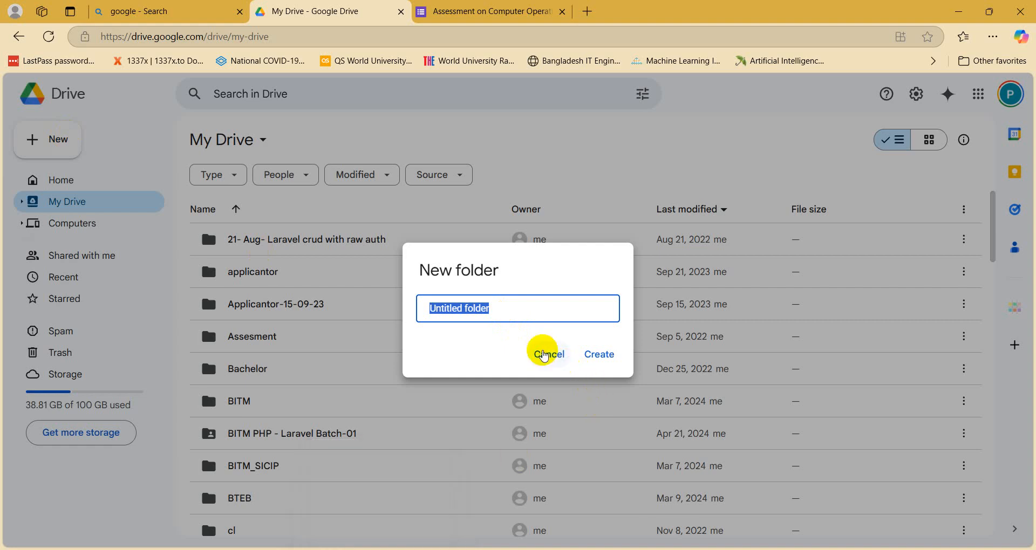
left_click(544, 353)
Step: Open the CO Assessment folder, view its add options, and return to the form
scroll(250, 451, "down", 6)
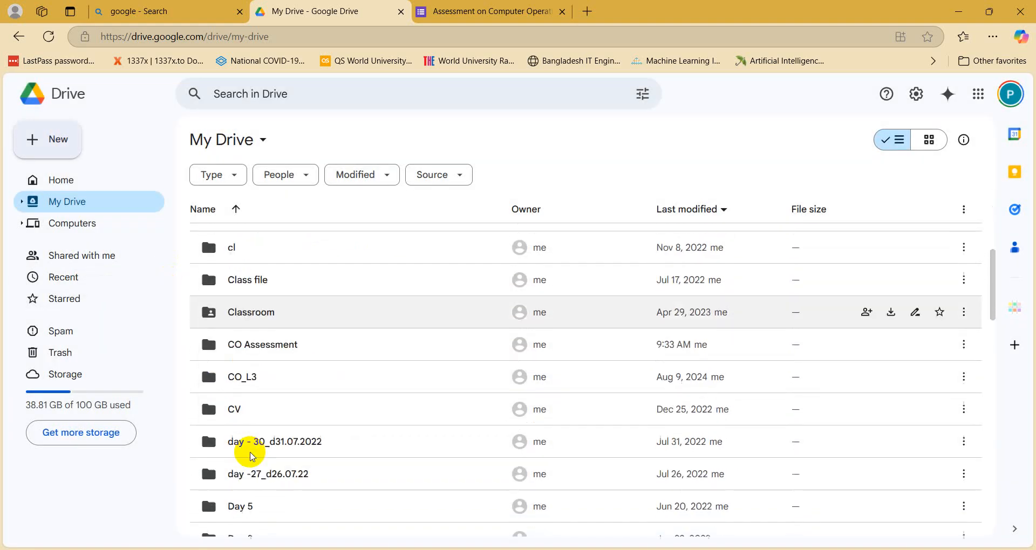
double_click(247, 291)
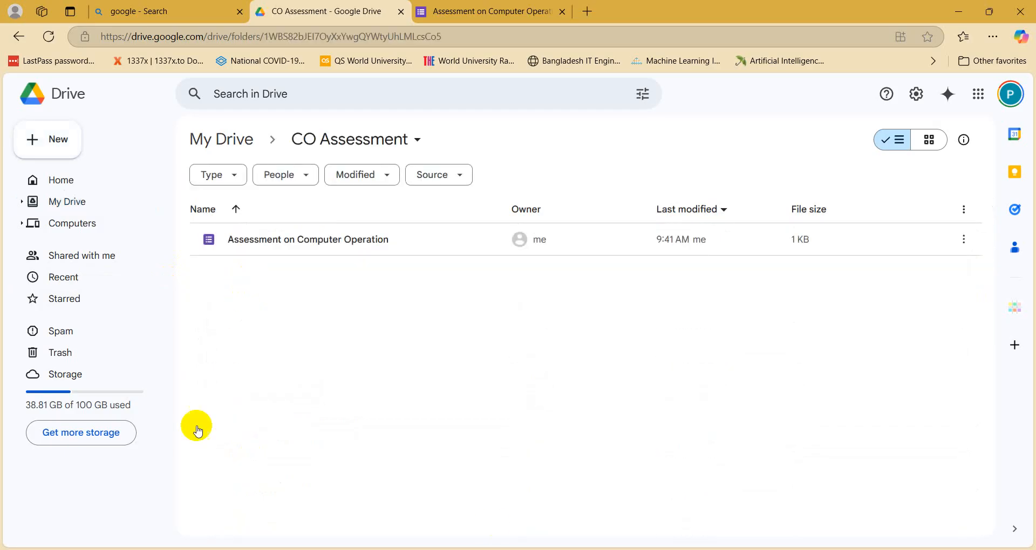
right_click(361, 294)
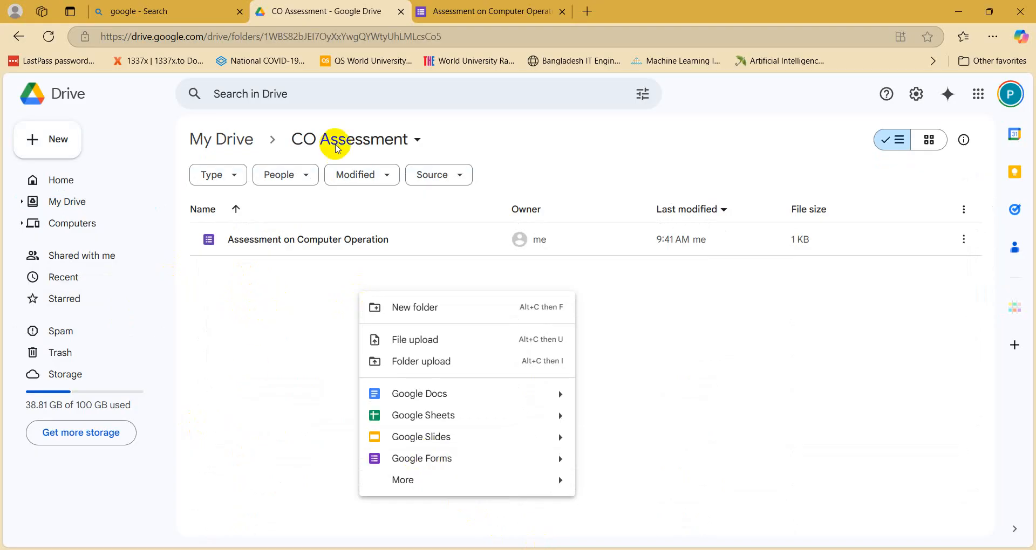
left_click(431, 11)
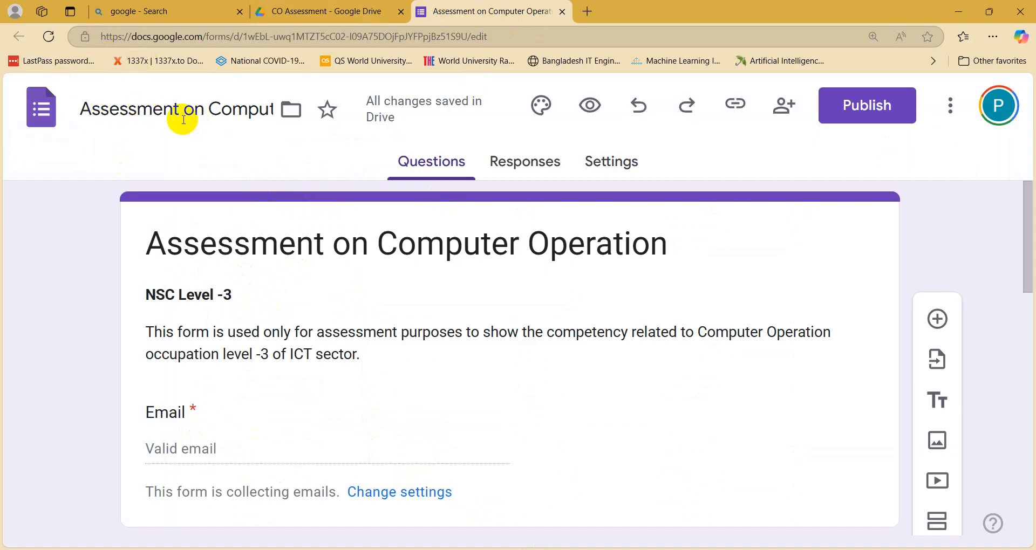
Step: Click through the form title and description text, including NSC Level -3 and occupation
left_click(236, 252)
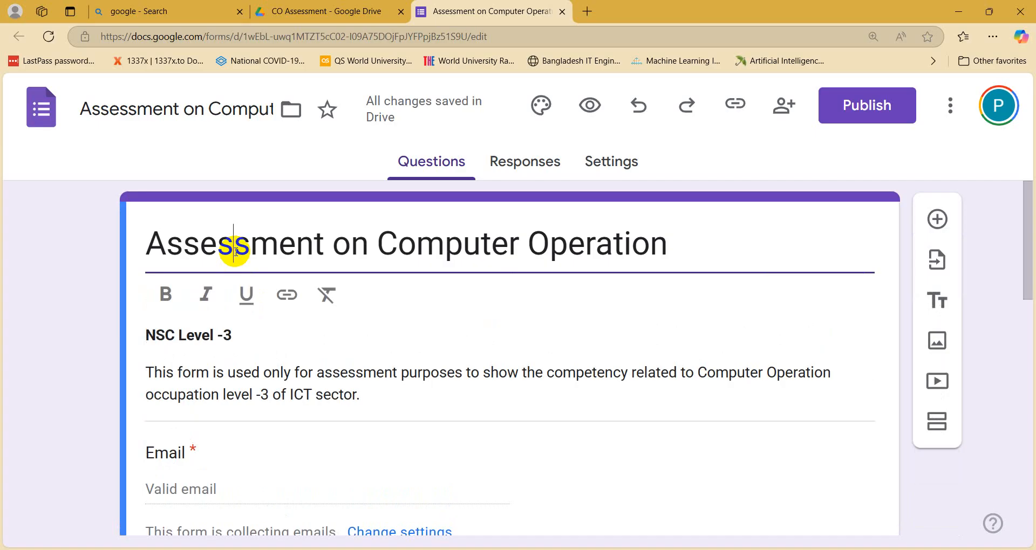
left_click(185, 335)
key("ctrl+a")
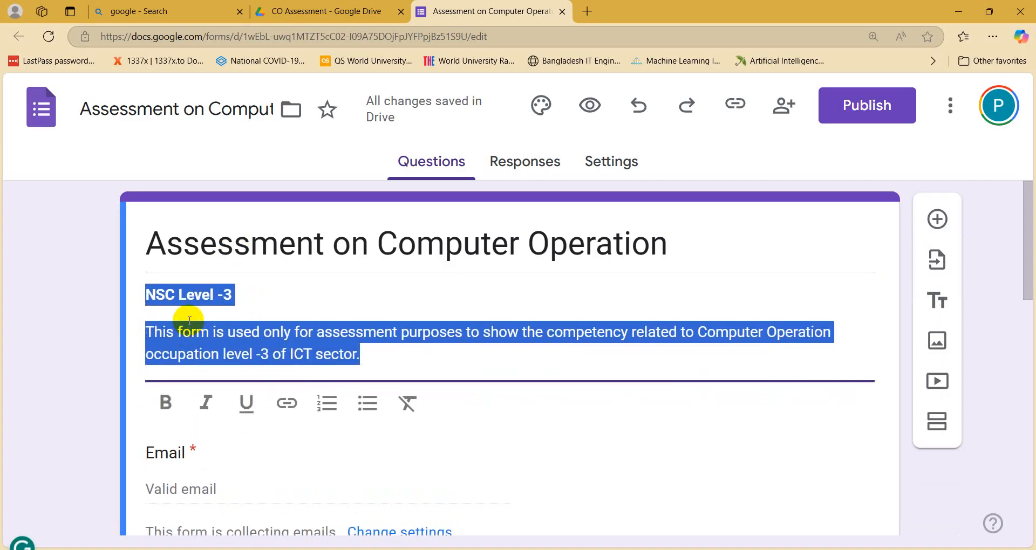
left_click(271, 355)
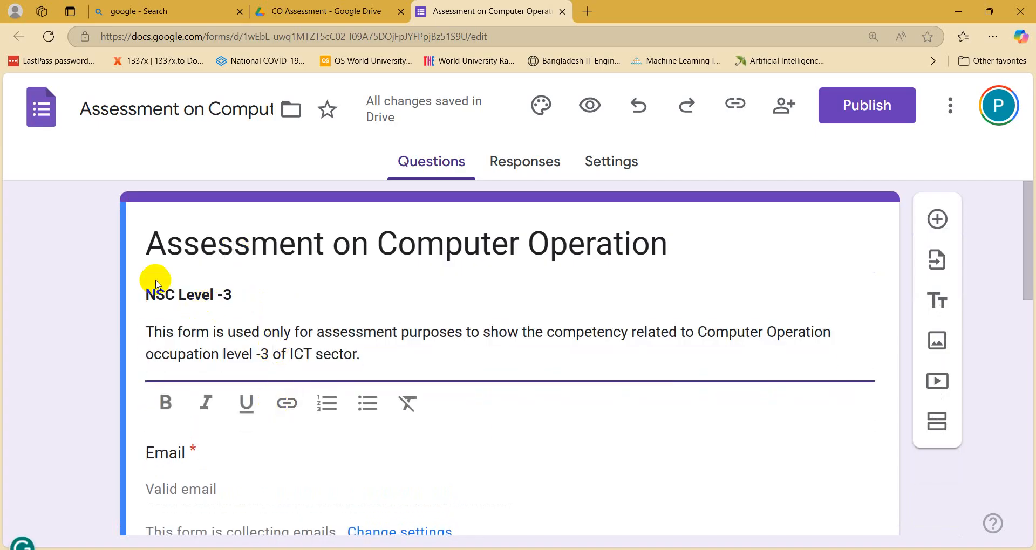
left_click(187, 294)
left_click(219, 354)
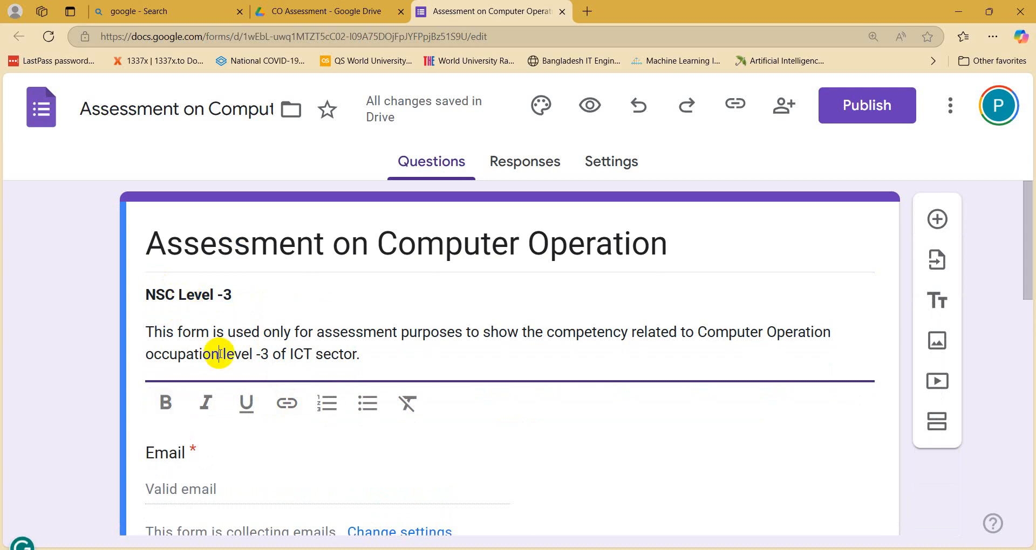
scroll(219, 355, "down", 2)
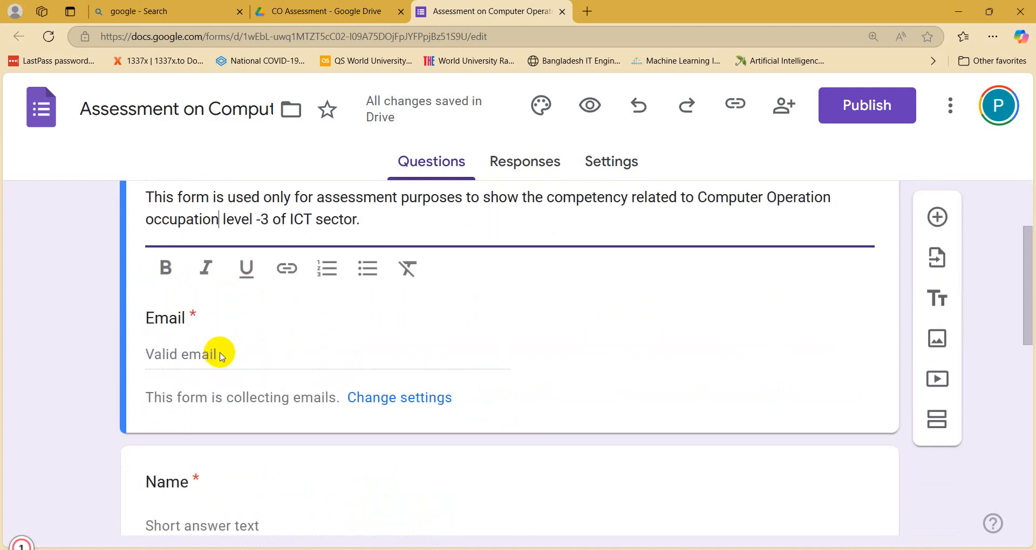
scroll(218, 352, "up", 1)
scroll(186, 361, "down", 2)
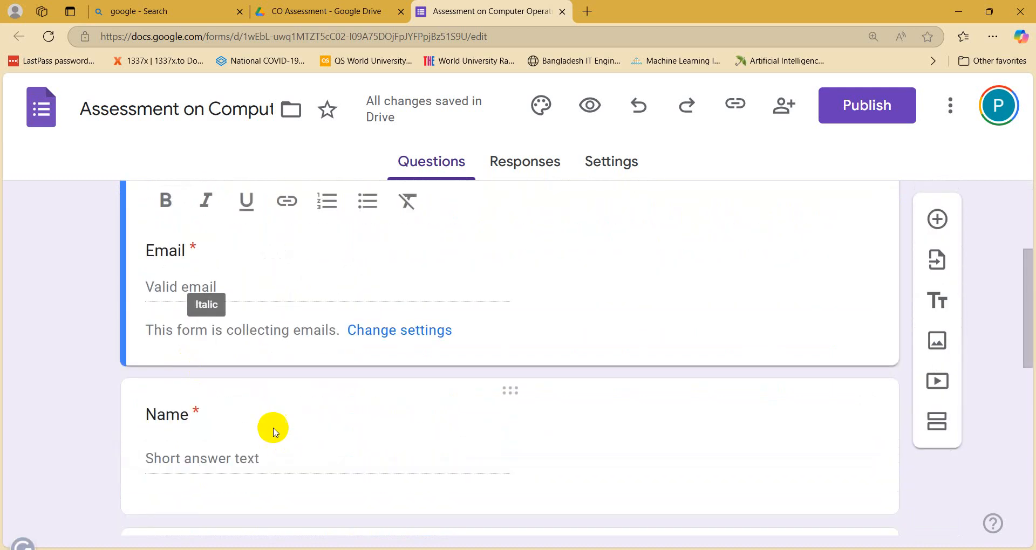
Step: Keep the Name question's answer type as Short answer, then go back to the Drive folder
left_click(269, 386)
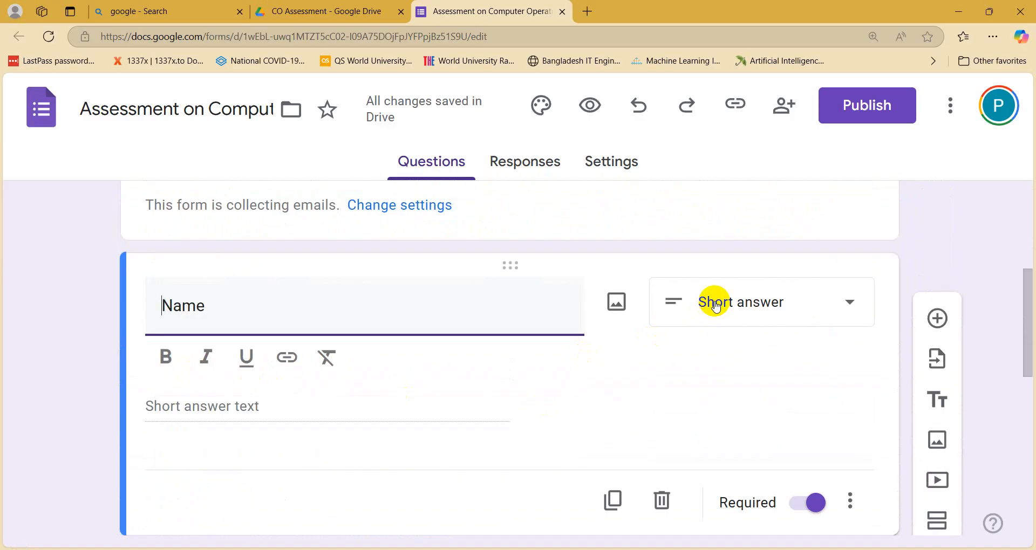
left_click(716, 307)
left_click(732, 129)
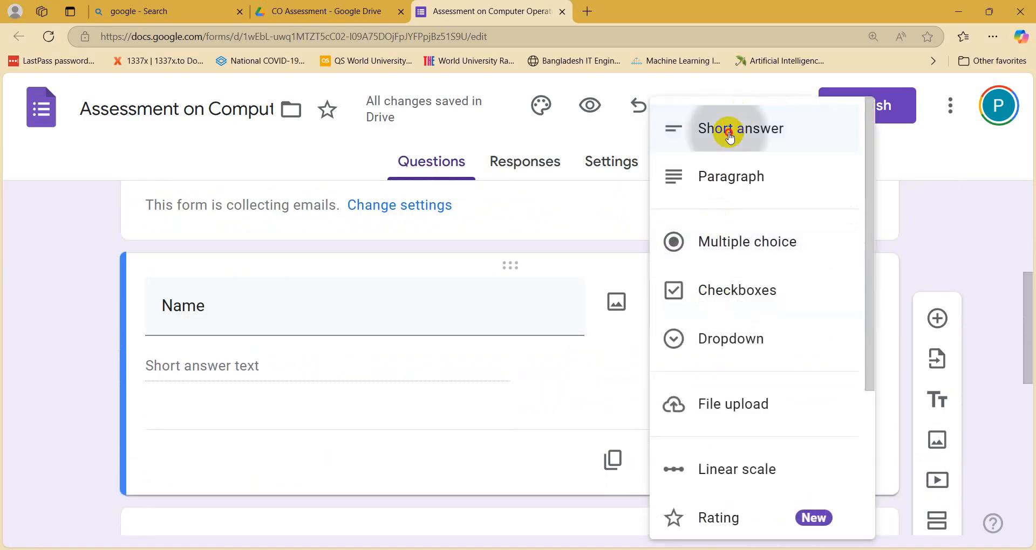
scroll(316, 418, "down", 1)
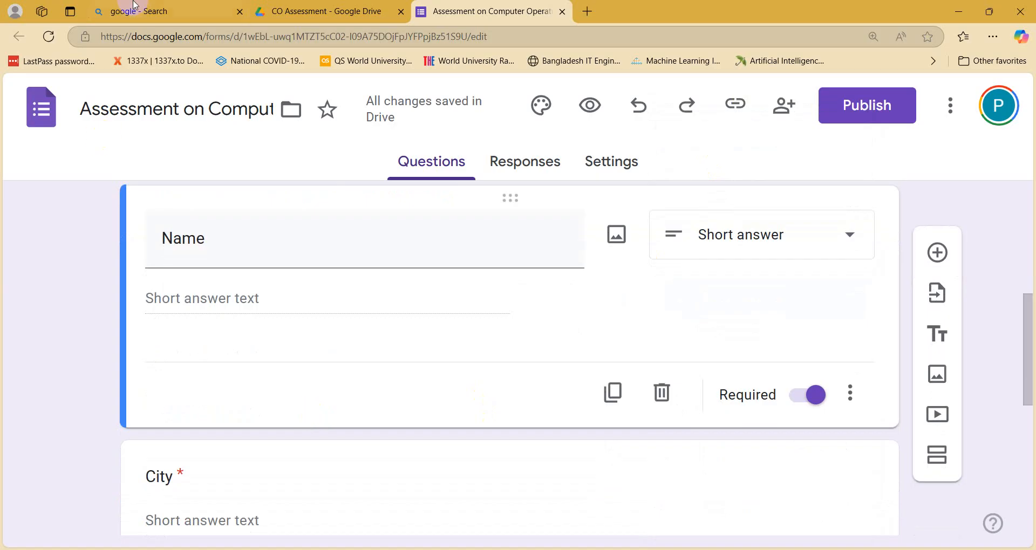
left_click(336, 20)
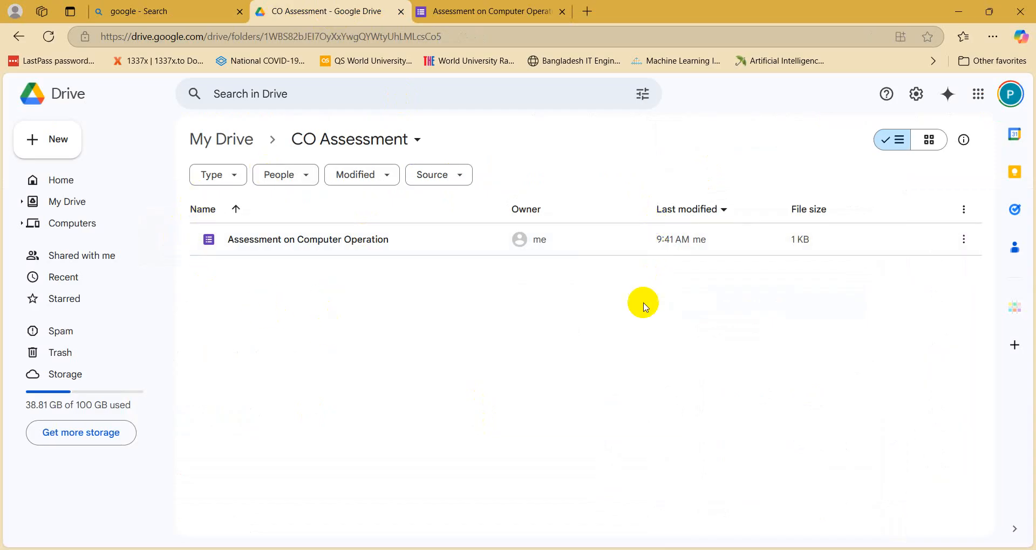
Step: Rename the form file in CO Assessment to the author's first name followed by _Reg_4A
double_click(338, 252)
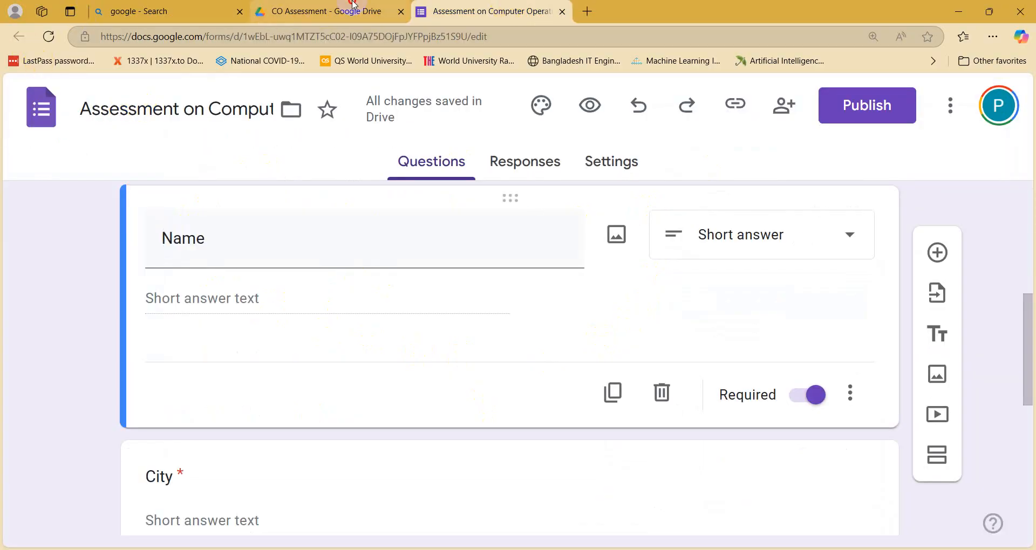
left_click(324, 11)
left_click(308, 250)
right_click(308, 252)
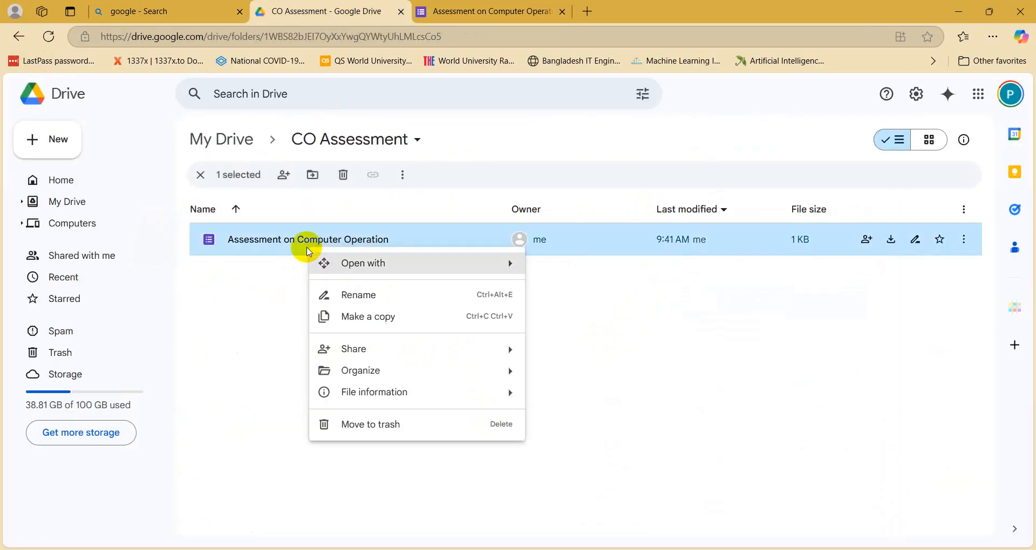
left_click(359, 300)
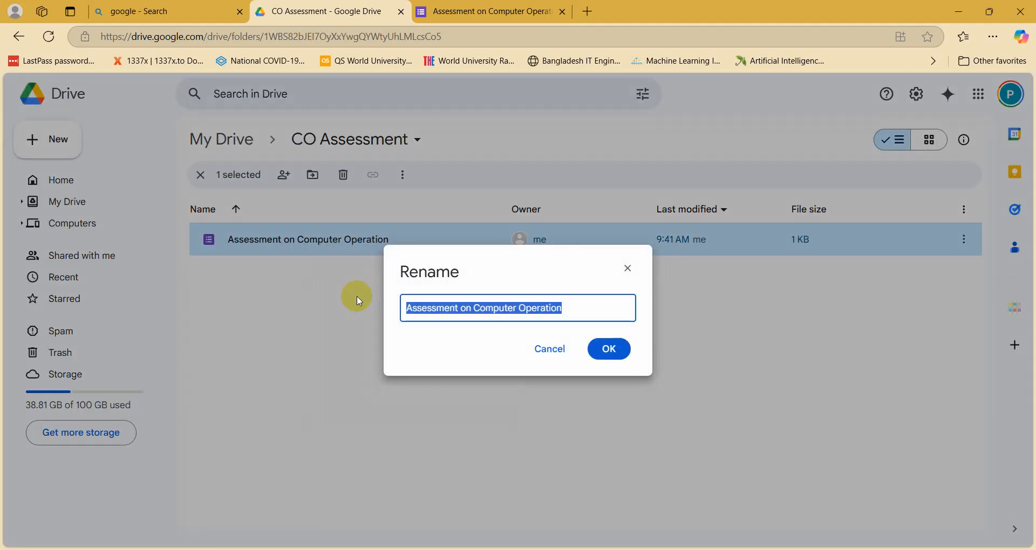
type("Pri")
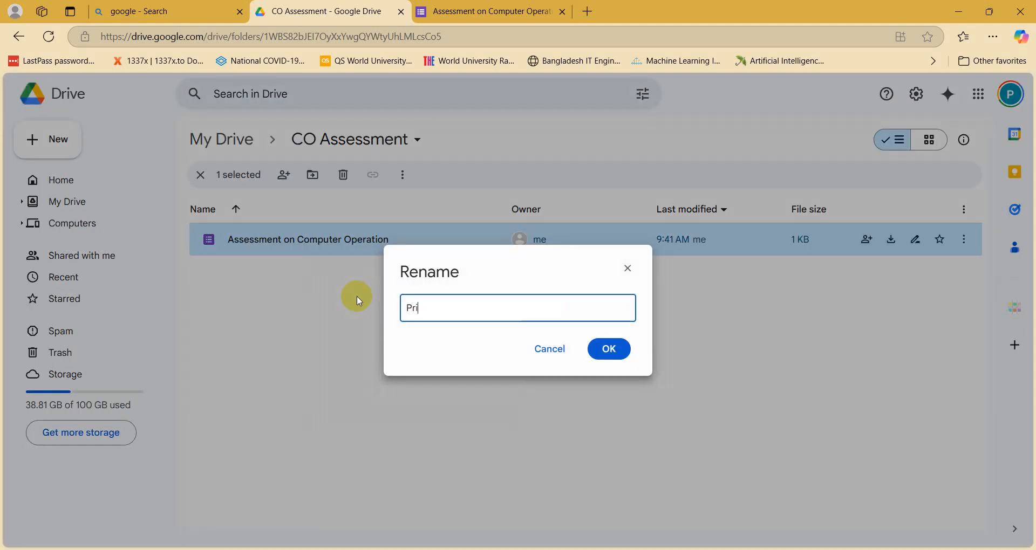
type("yanka_Reg_4A")
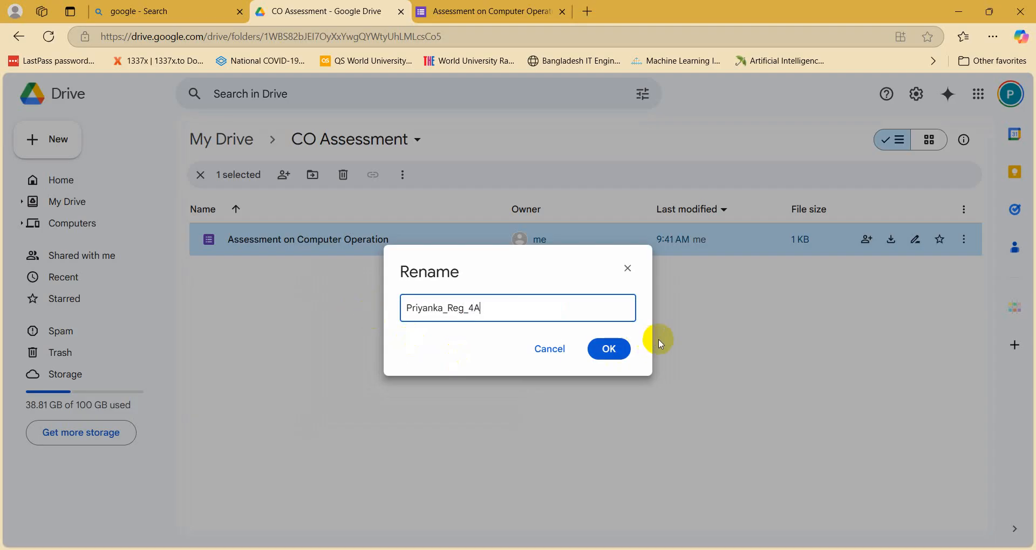
left_click(608, 349)
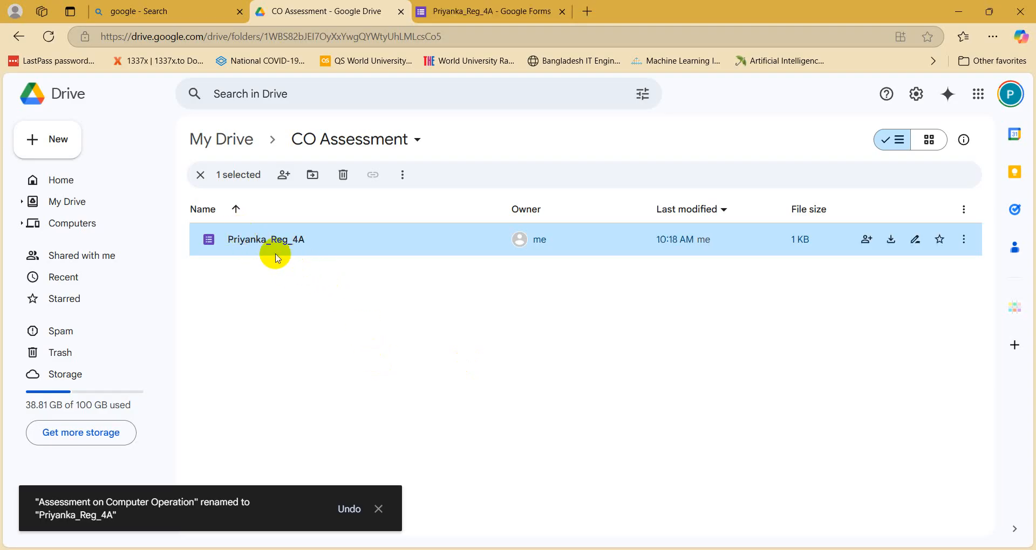
Step: Switch between the Forms editor and the Drive folder, selecting the form title to confirm the rename
left_click(448, 8)
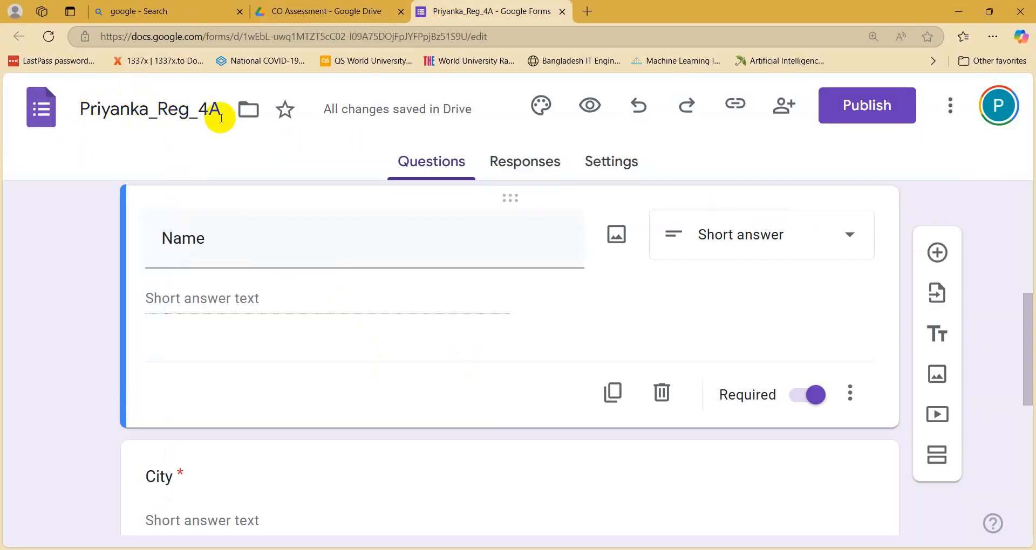
scroll(298, 258, "up", 6)
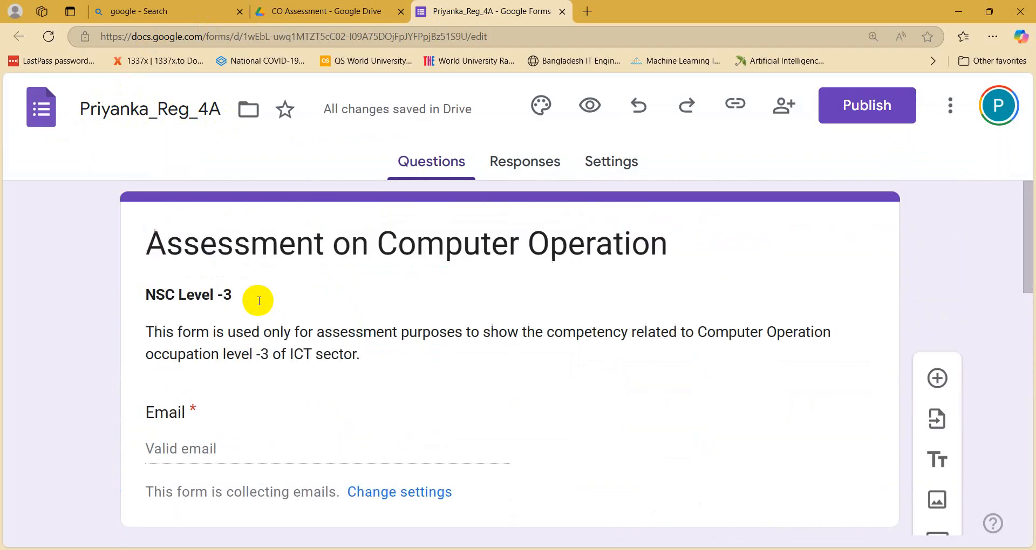
left_click(241, 259)
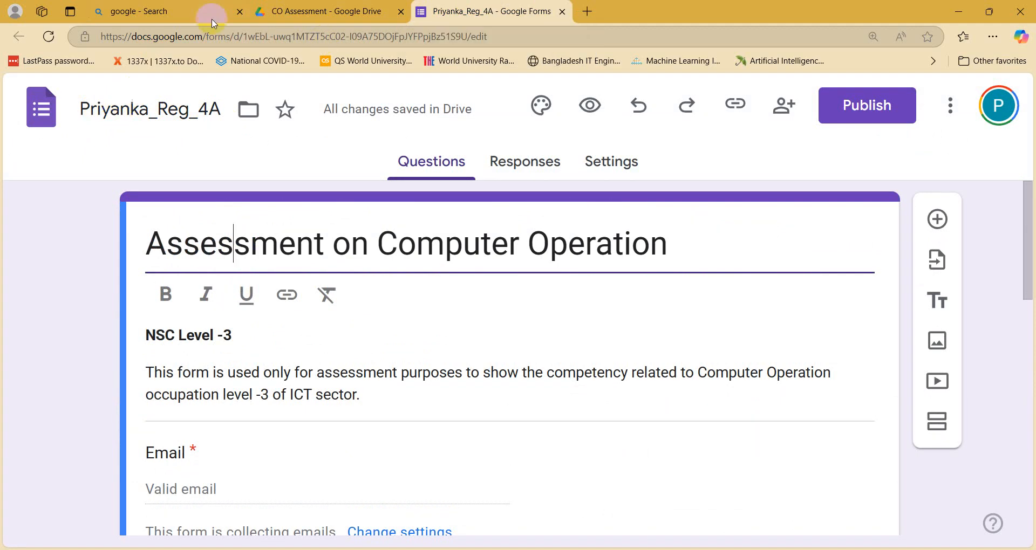
left_click(318, 11)
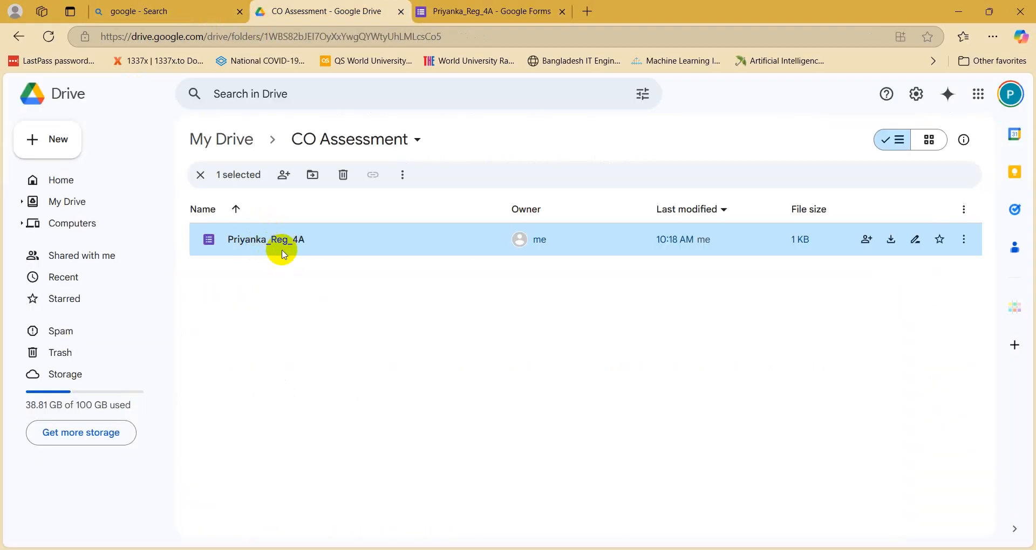
left_click(504, 15)
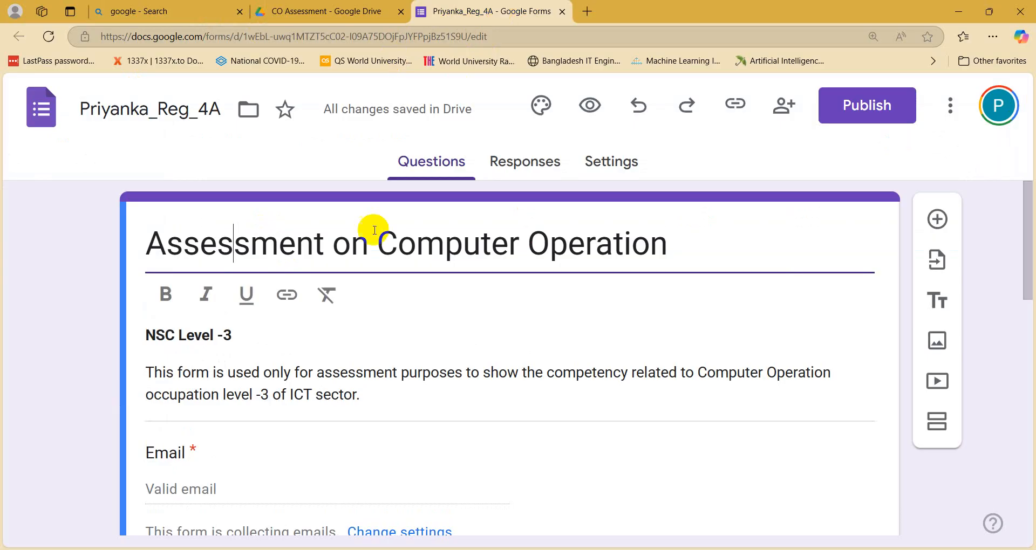
left_click_drag(147, 243, 681, 247)
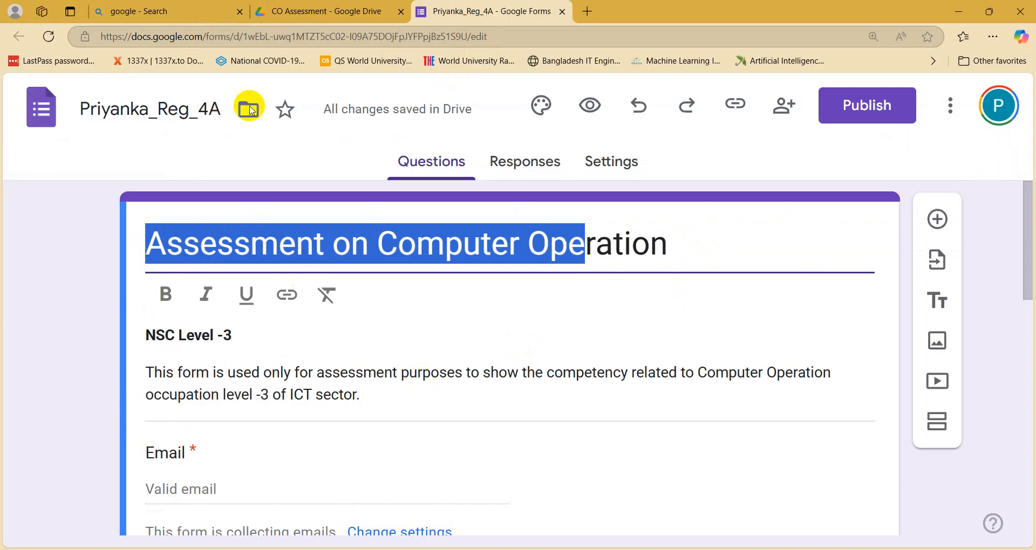
left_click(363, 10)
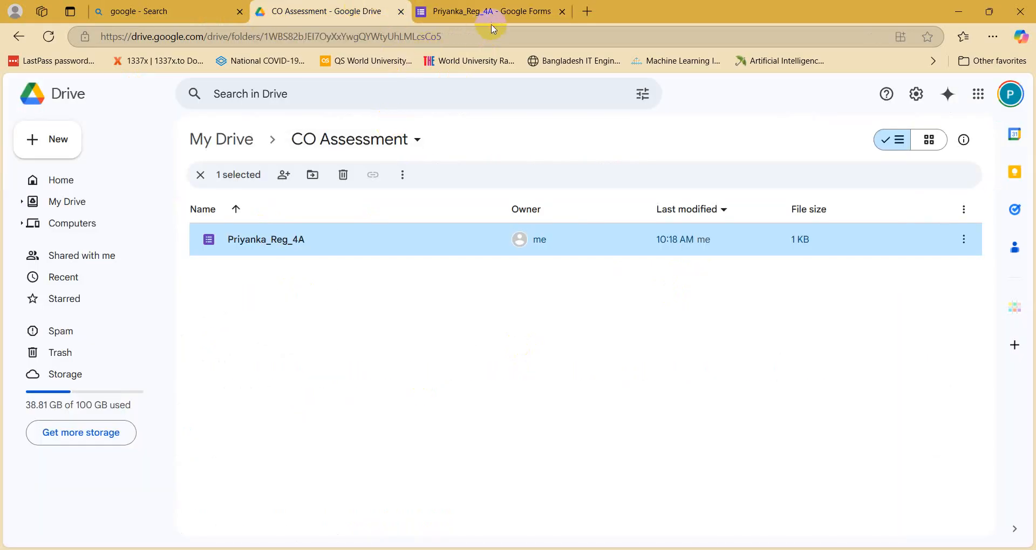
key("ctrl+Tab")
left_click(377, 253)
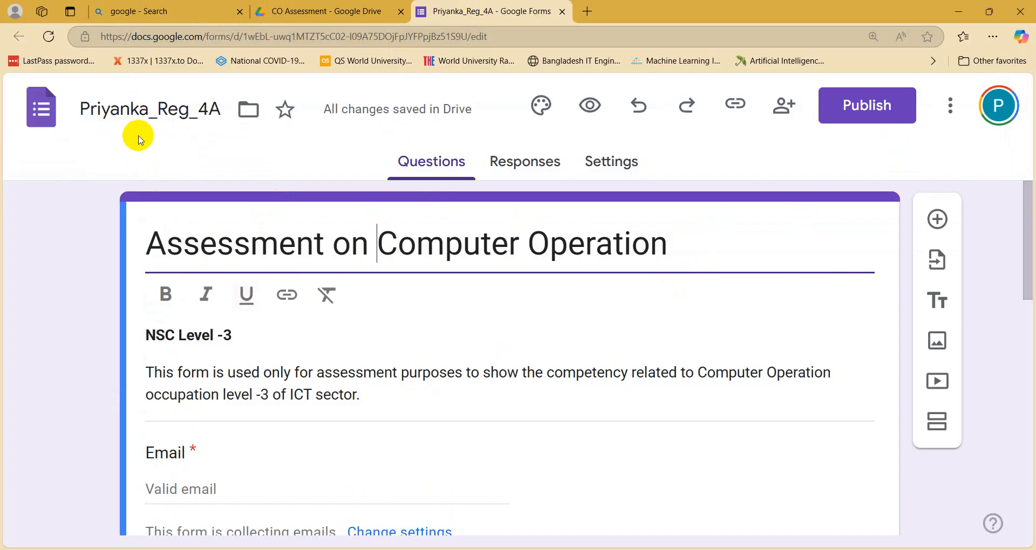
left_click(367, 12)
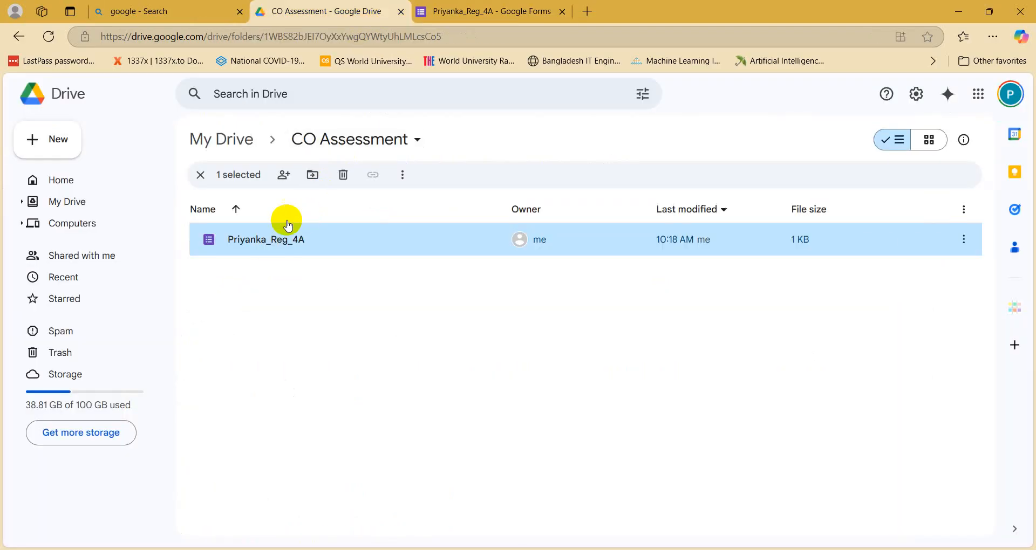
left_click(486, 11)
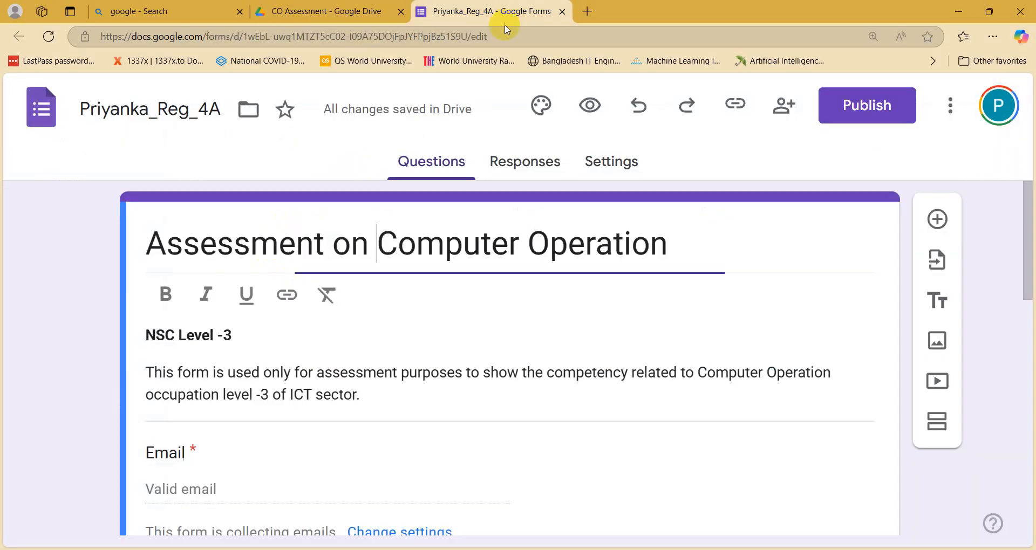
left_click(396, 254)
scroll(394, 394, "down", 9)
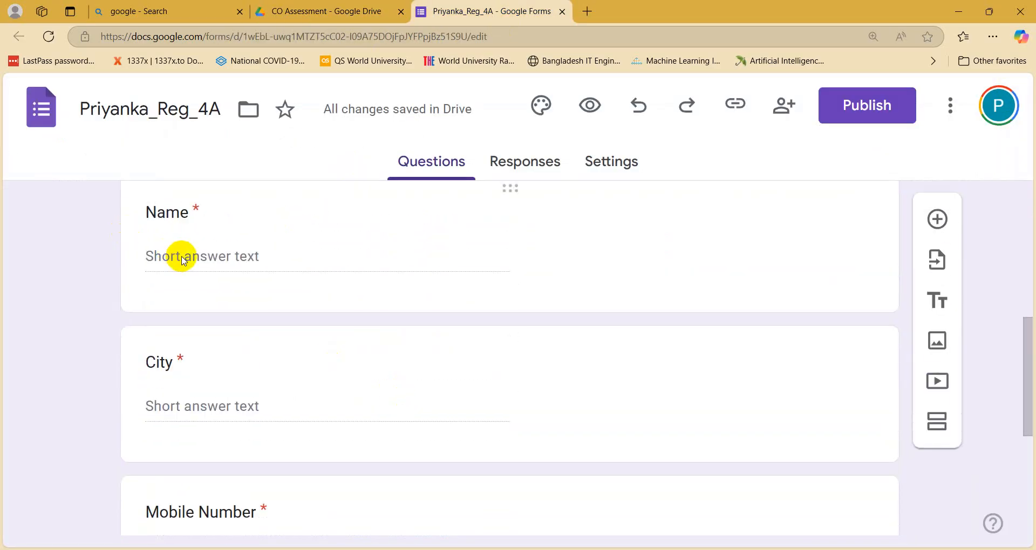
scroll(190, 354, "down", 4)
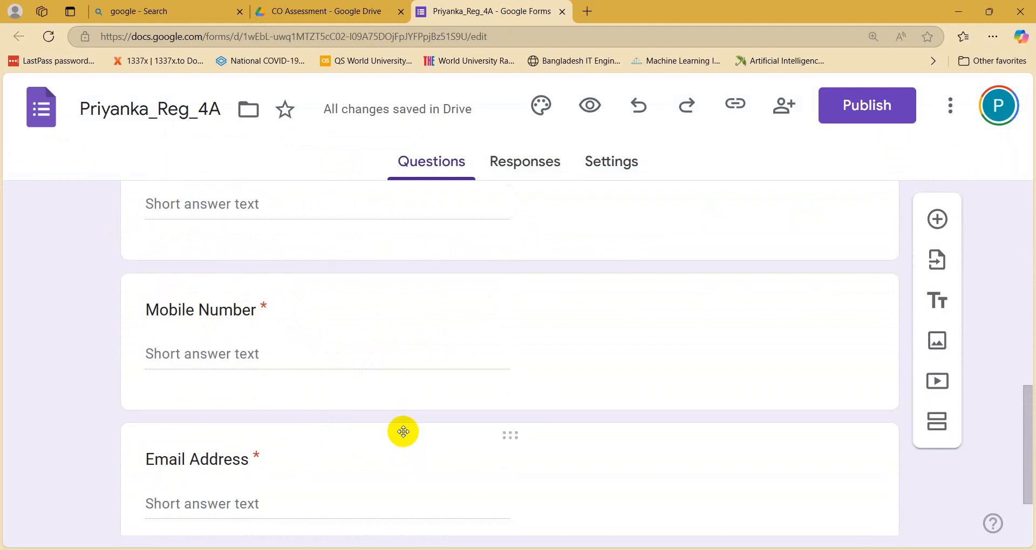
scroll(354, 338, "down", 1)
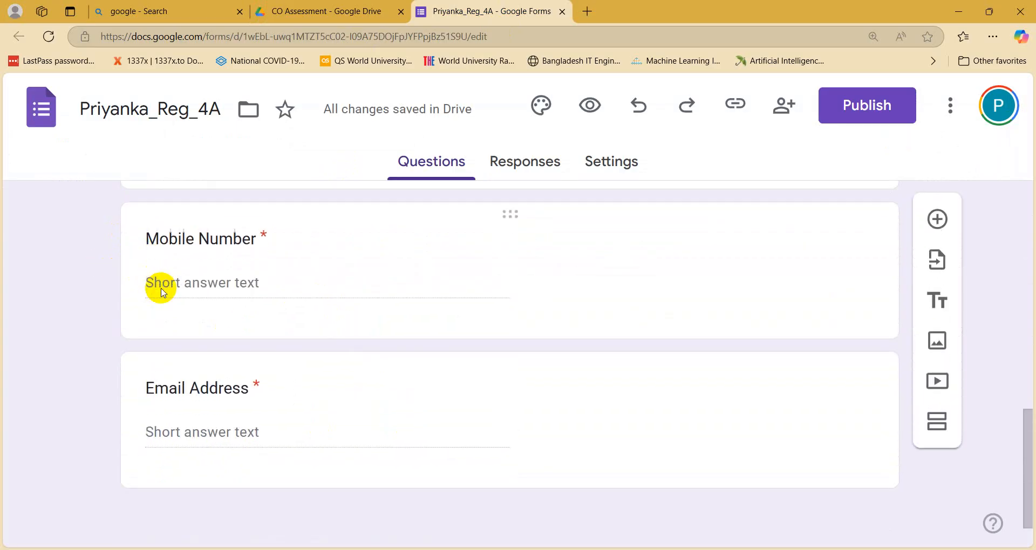
scroll(162, 281, "down", 1)
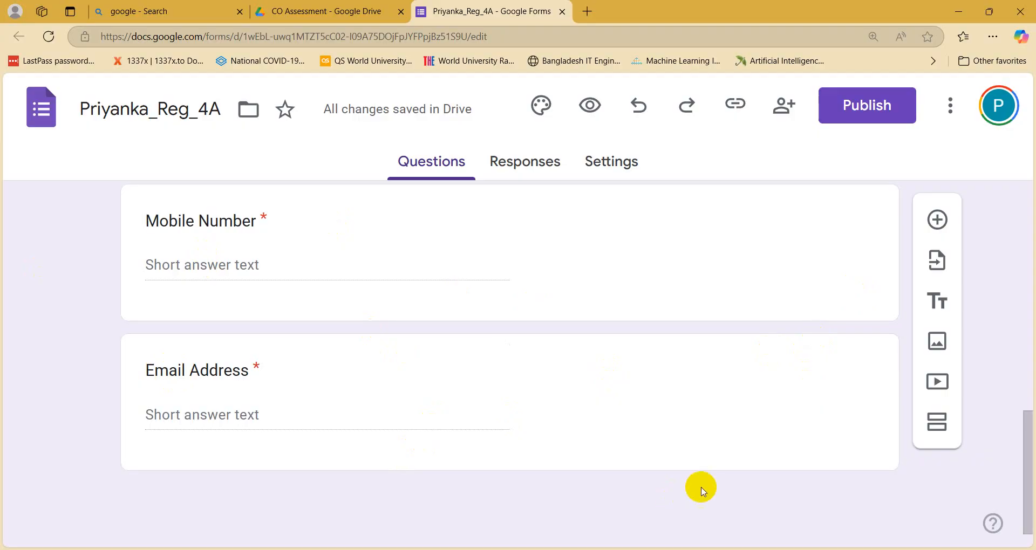
left_click(427, 549)
Step: Select the 11-digit Bangladesh mobile number rule in Word, then bring the Notepad notes forward
scroll(493, 412, "up", 4)
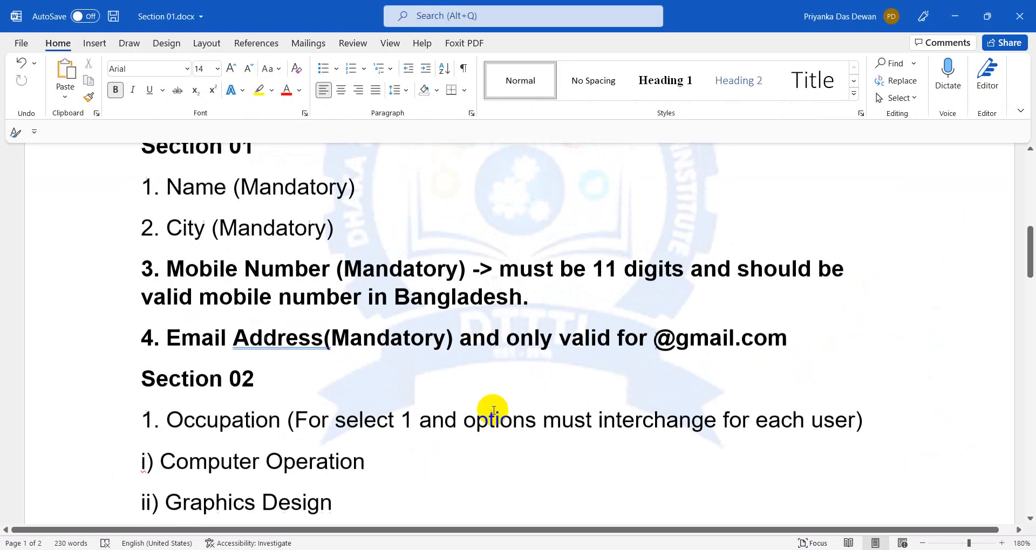
scroll(492, 413, "down", 1)
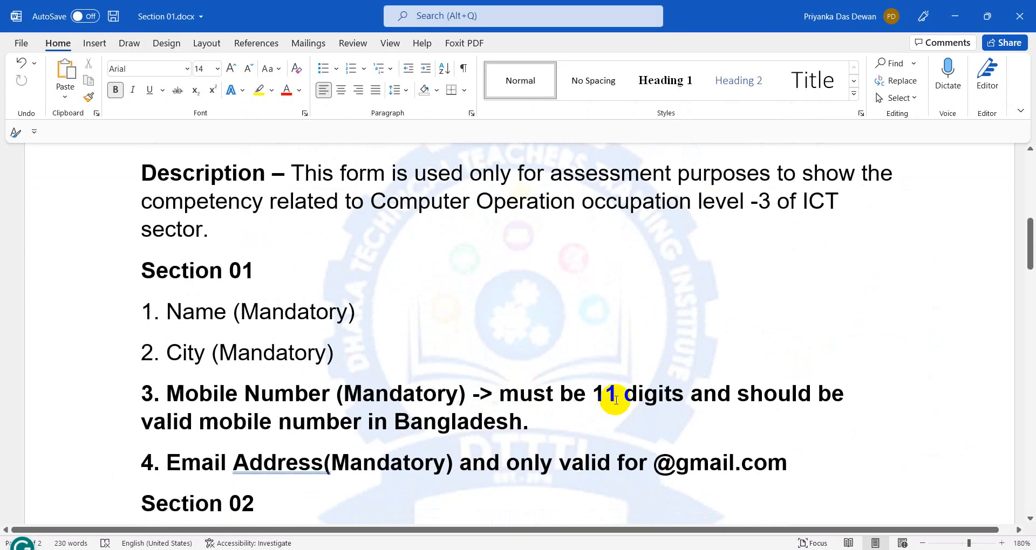
left_click_drag(187, 420, 545, 425)
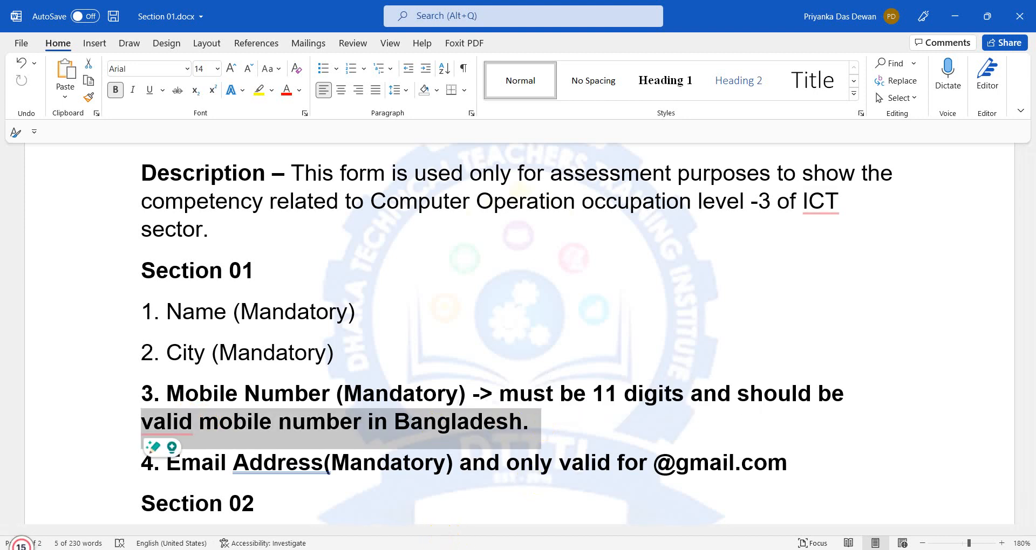
mouse_move(411, 549)
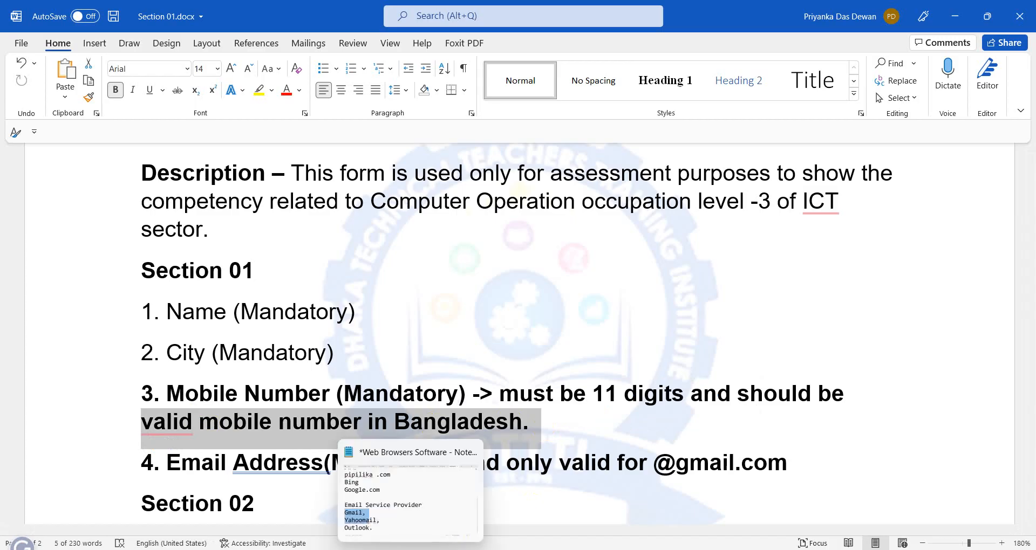
left_click(410, 549)
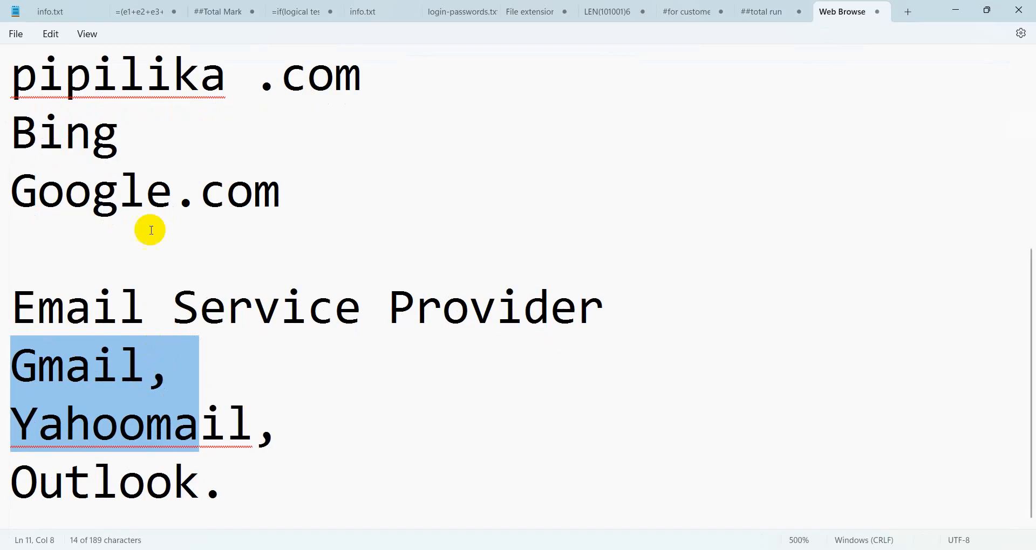
Step: Start a new Notepad note and list 011 through 016, one per line
left_click(18, 35)
left_click(39, 59)
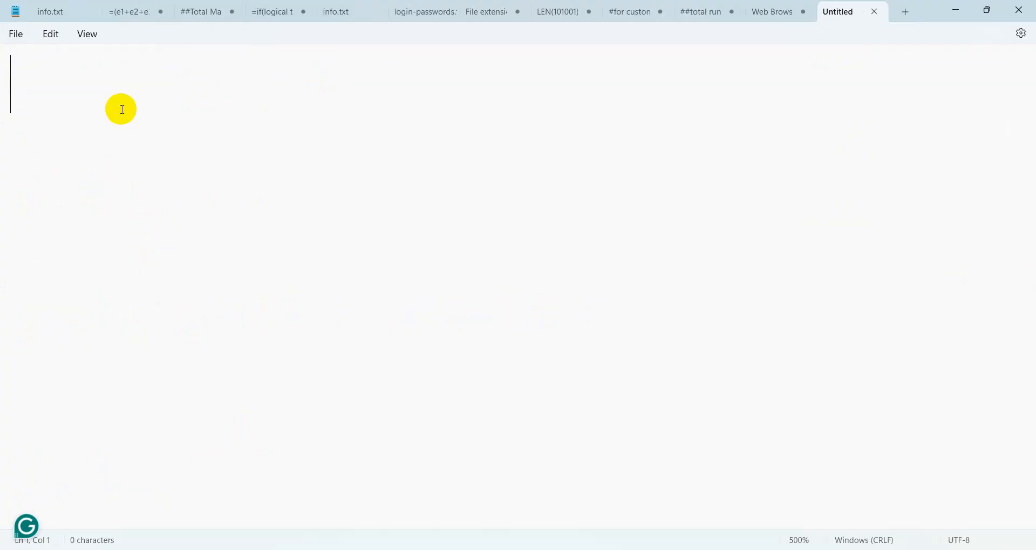
type("0")
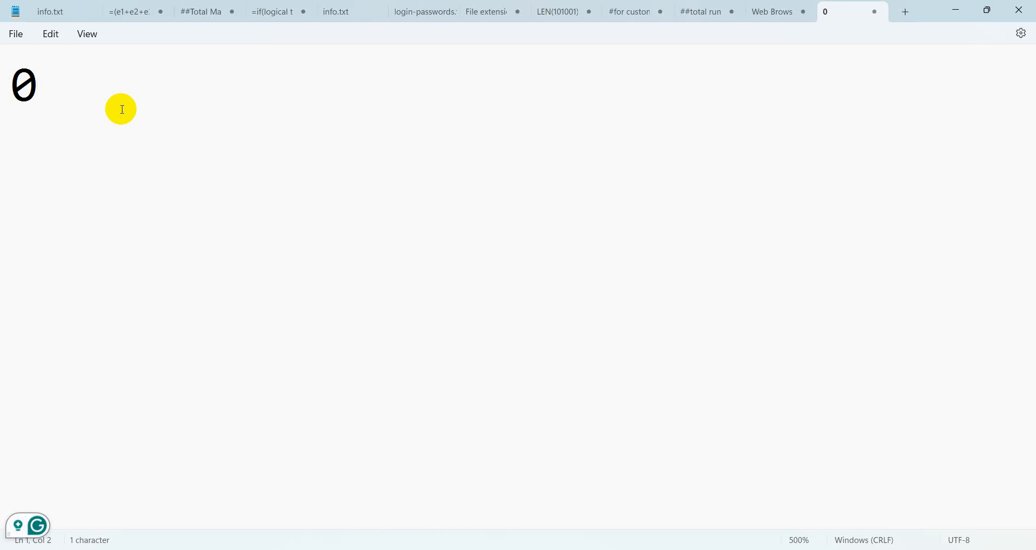
type("1")
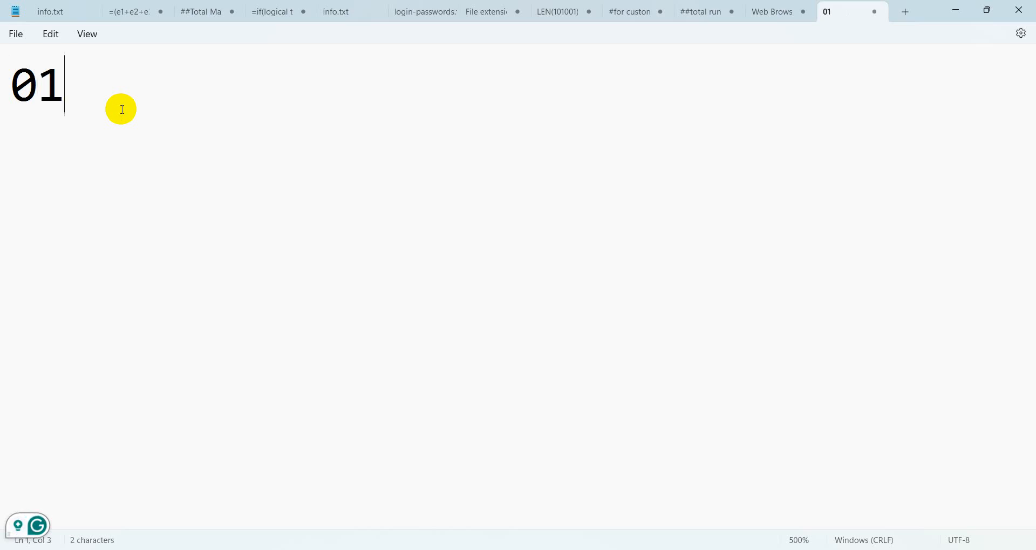
type("1")
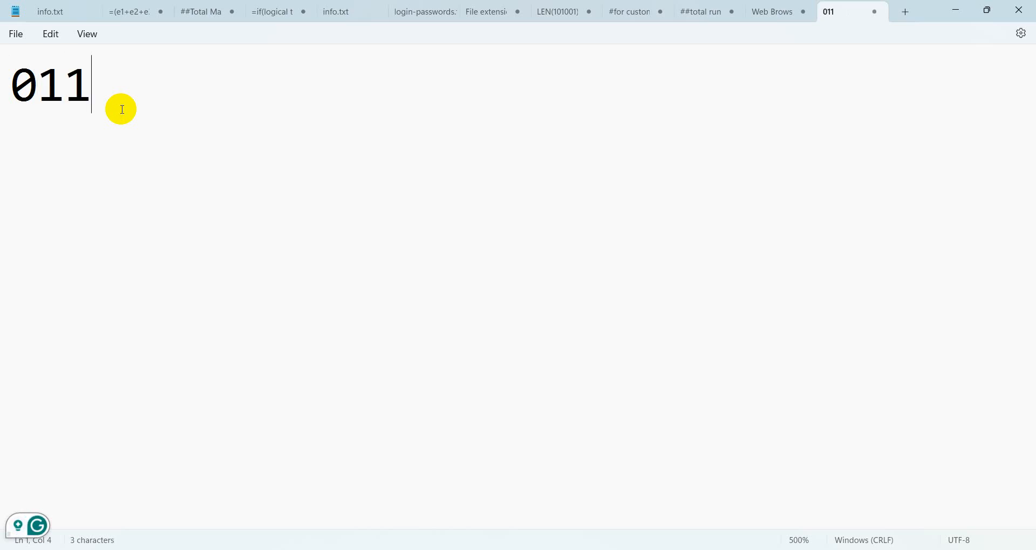
key("Return")
type("0")
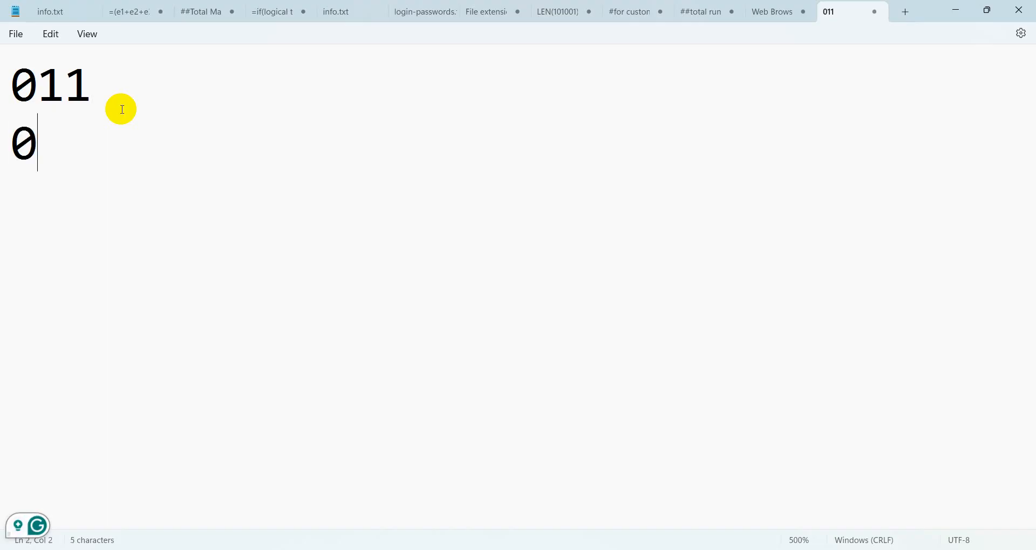
type("12")
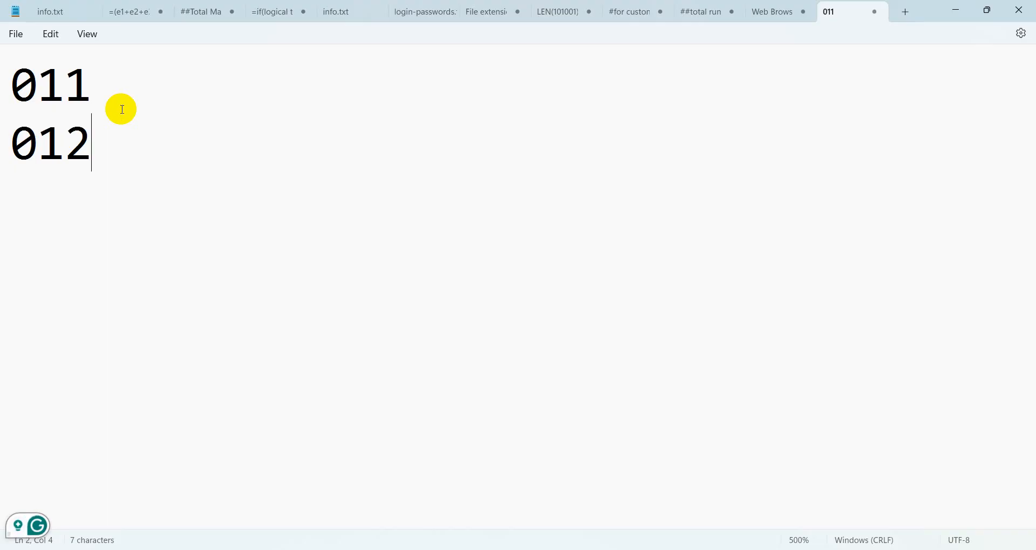
key("Return")
type("0")
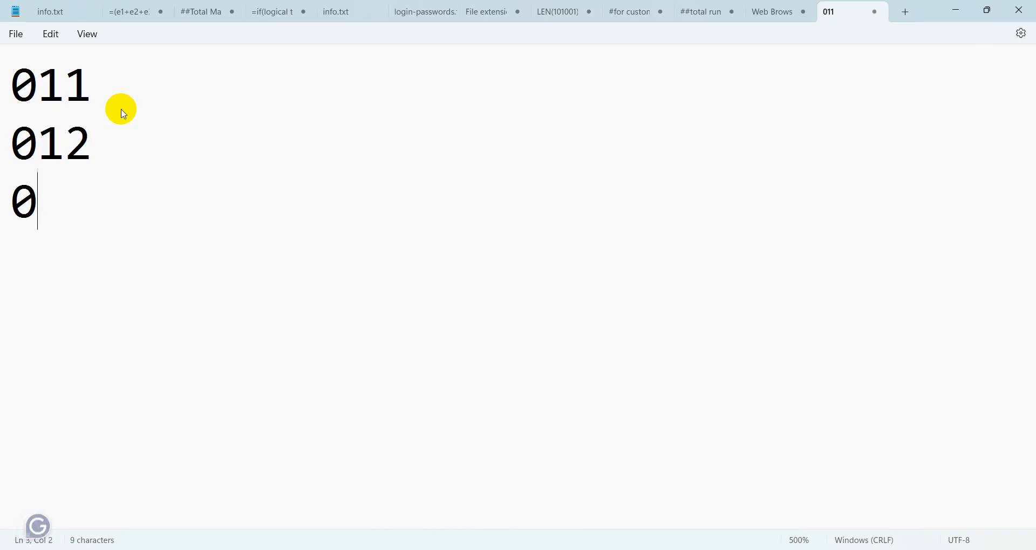
type("13")
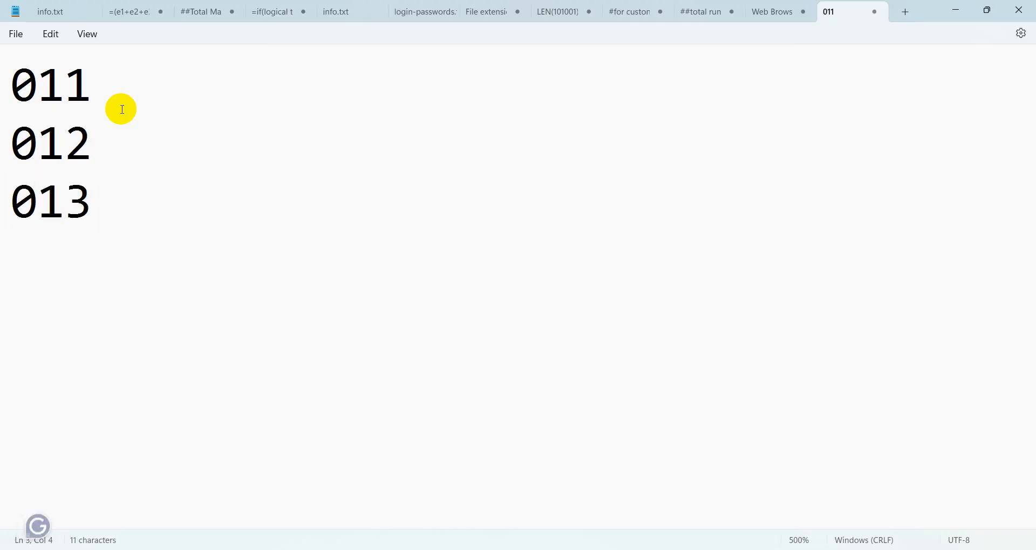
key("Return")
type("014")
key("Return")
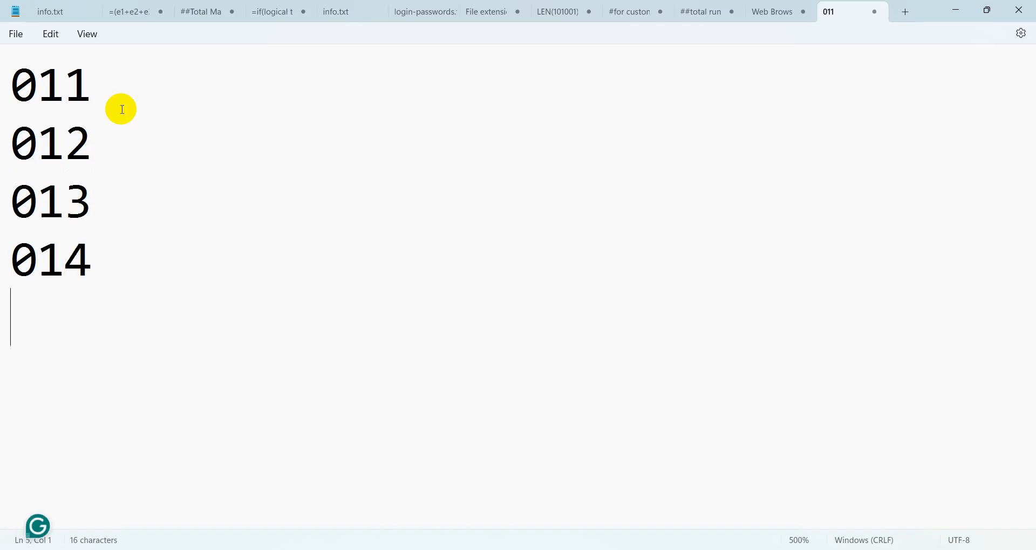
type("015")
key("Return")
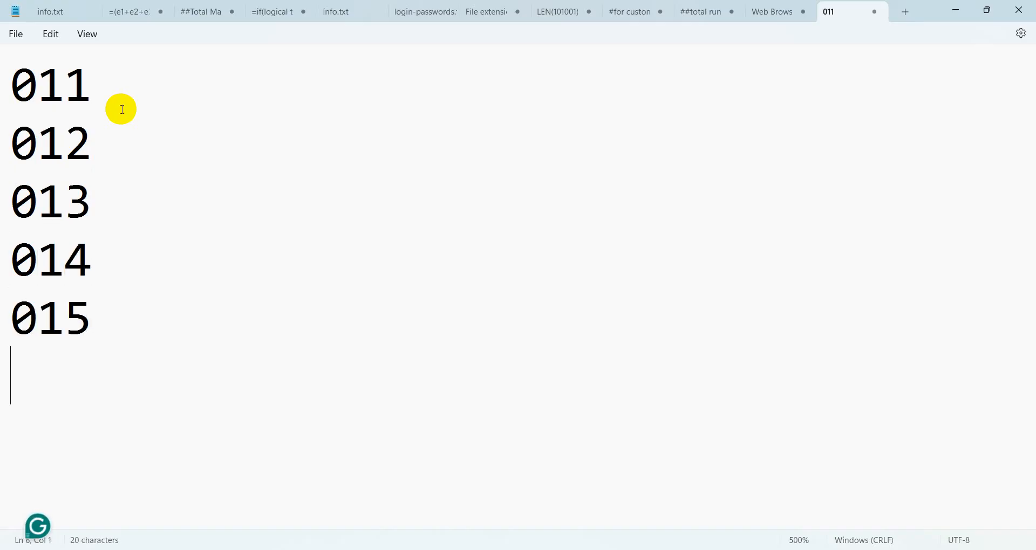
type("016")
key("Return")
Step: Add the 017, 018 and 019 lines, removing the stray 018 and the extra 020
type("017")
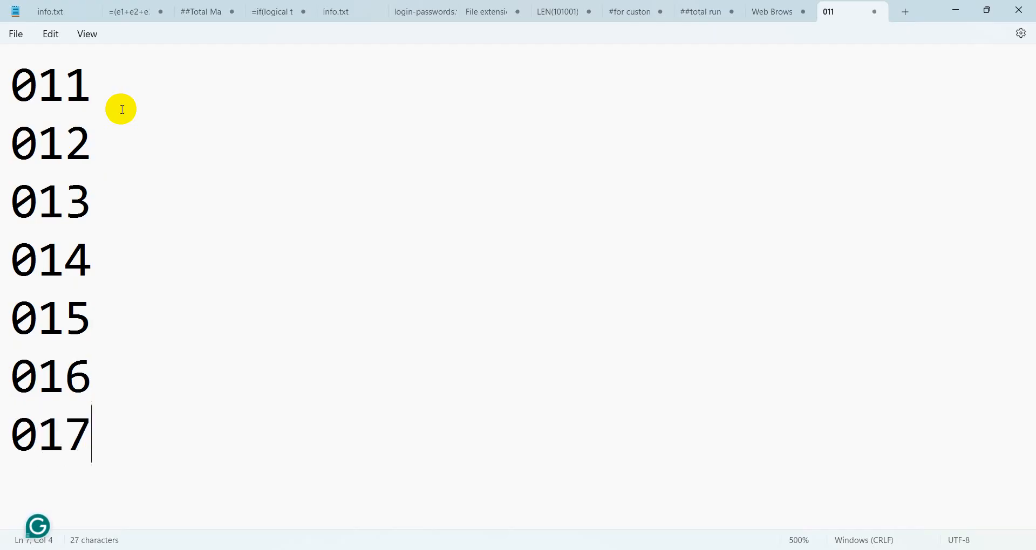
type("018")
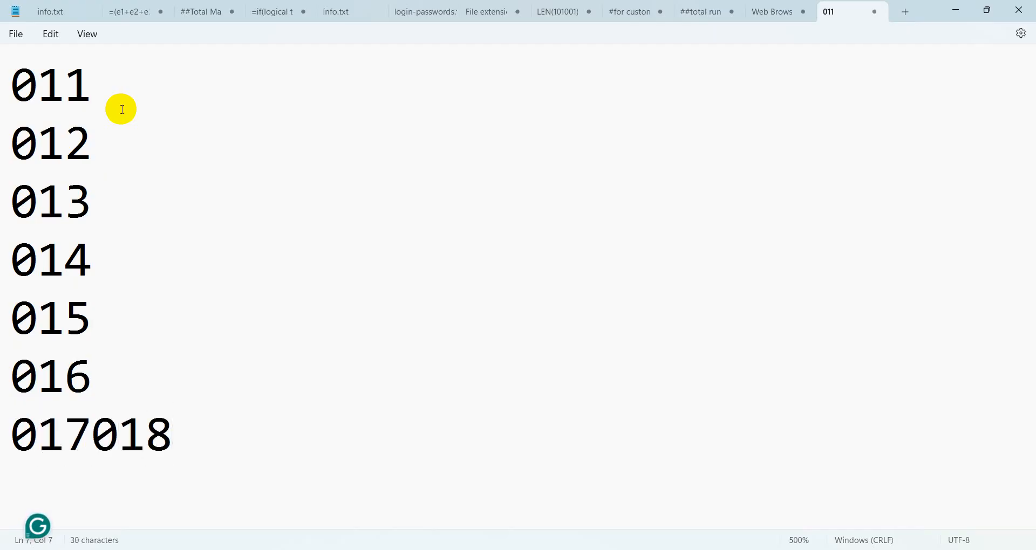
key("BackSpace")
key("BackSpace")
key("BackSpace")
key("Return")
type("018")
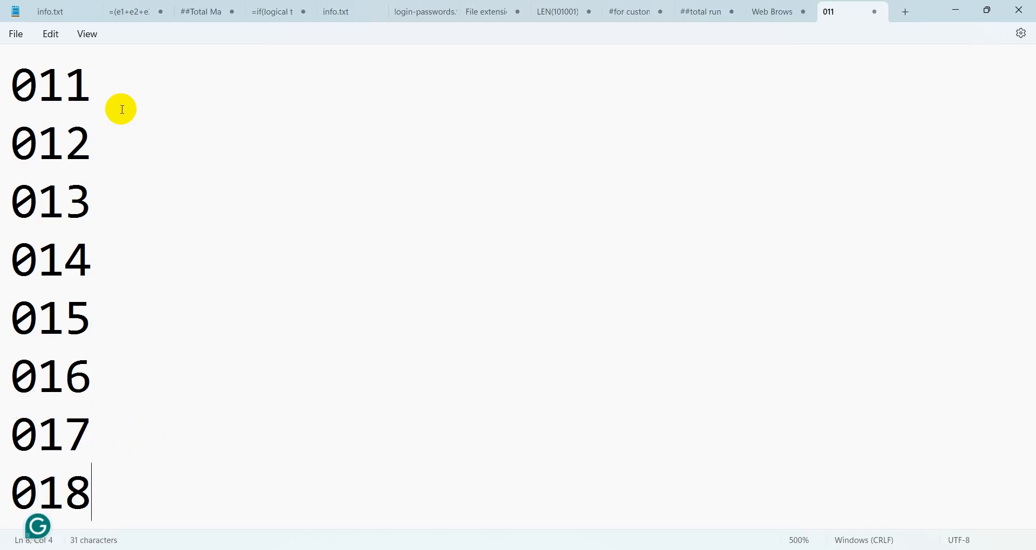
key("Return")
type("019")
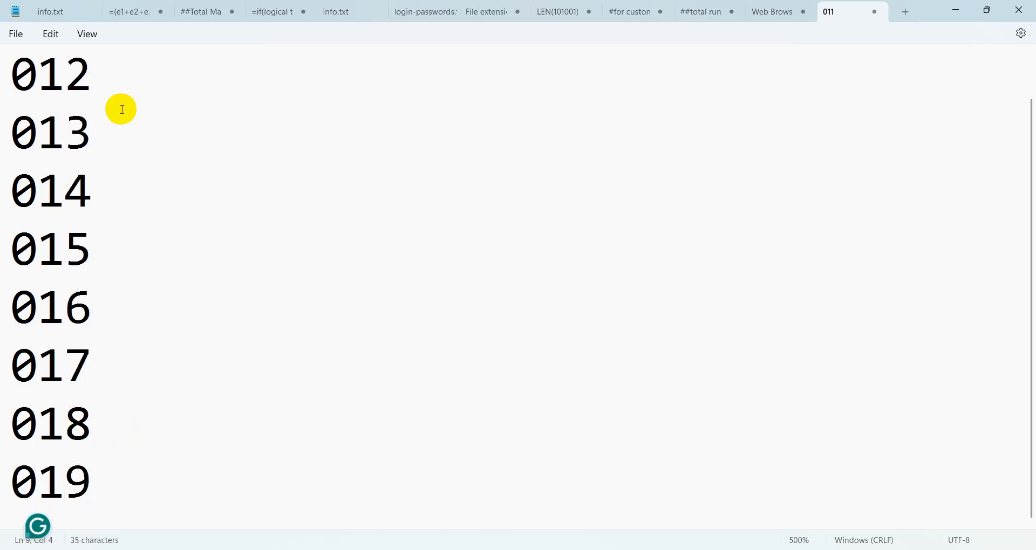
key("Return")
type("0")
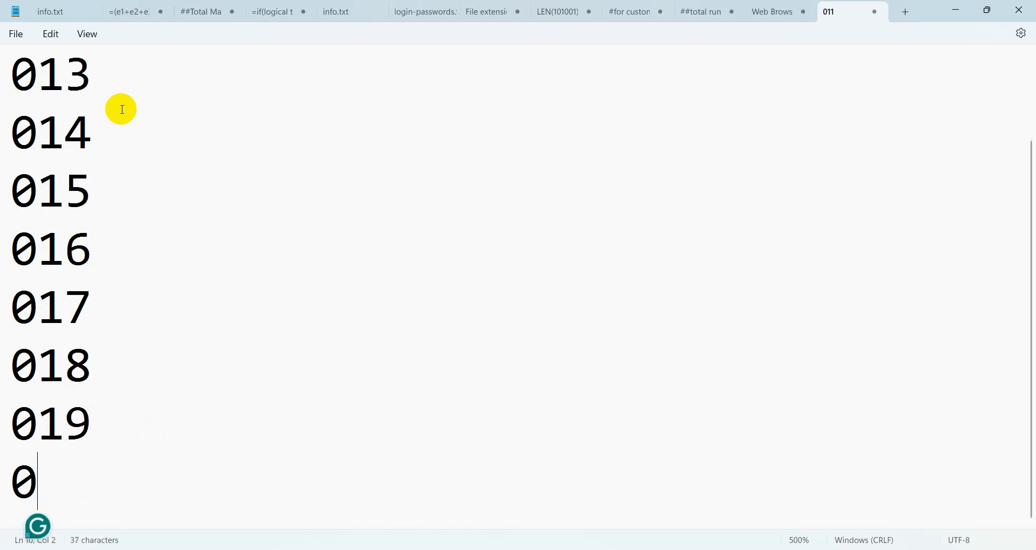
type("20")
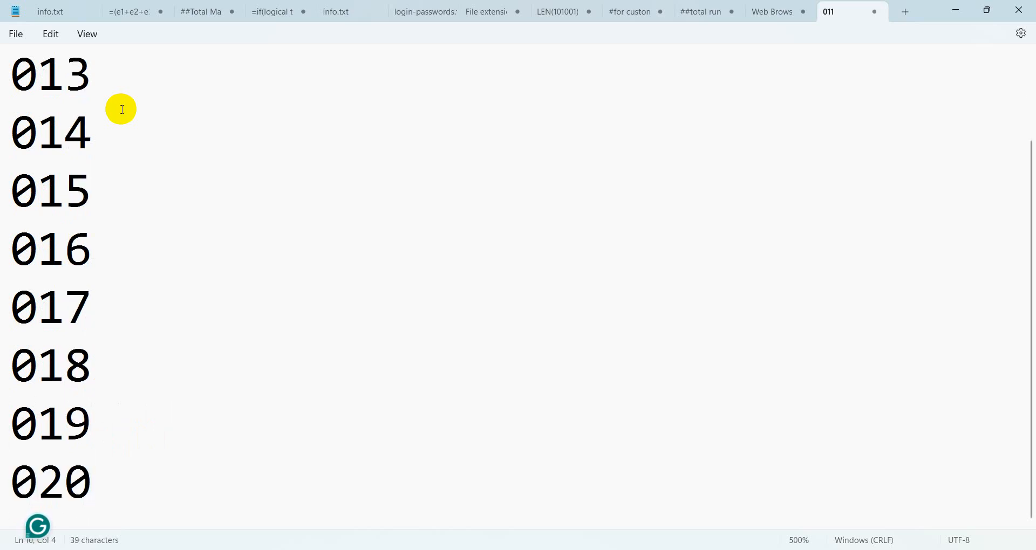
key("BackSpace")
key("BackSpace")
key("BackSpace")
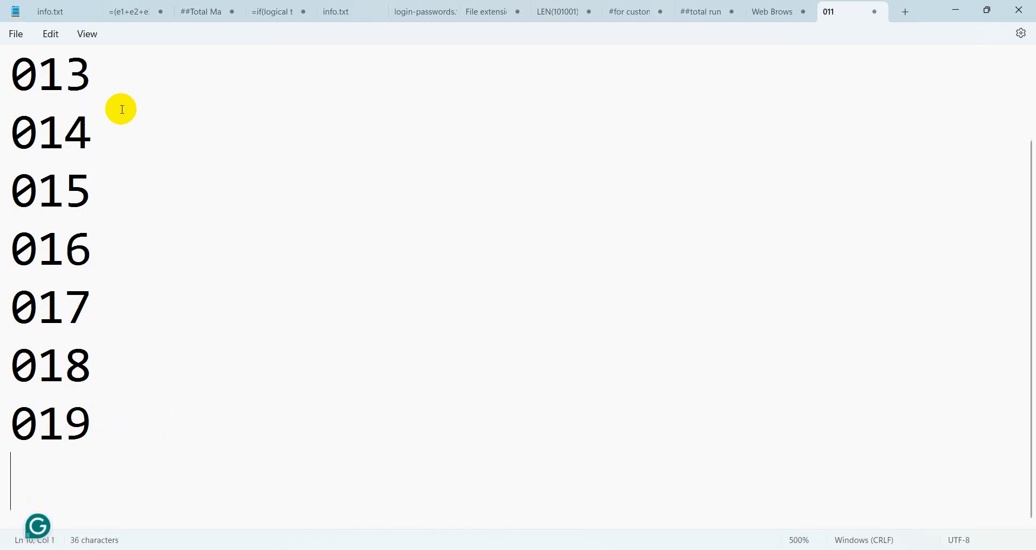
Step: Move through the list and select the 011 and 012 lines
scroll(108, 127, "up", 1)
left_click(96, 201)
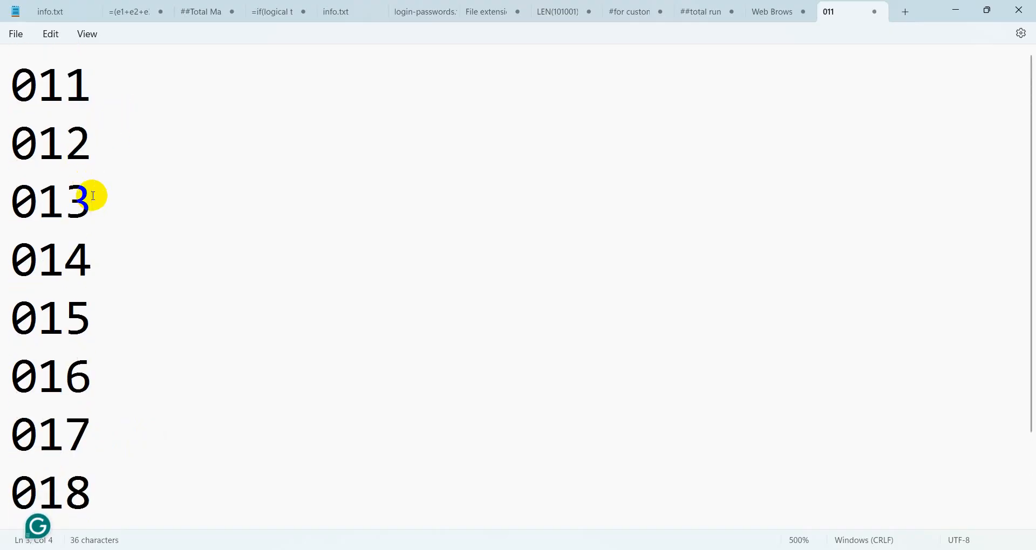
scroll(97, 201, "down", 1)
left_click(105, 421)
scroll(105, 419, "up", 2)
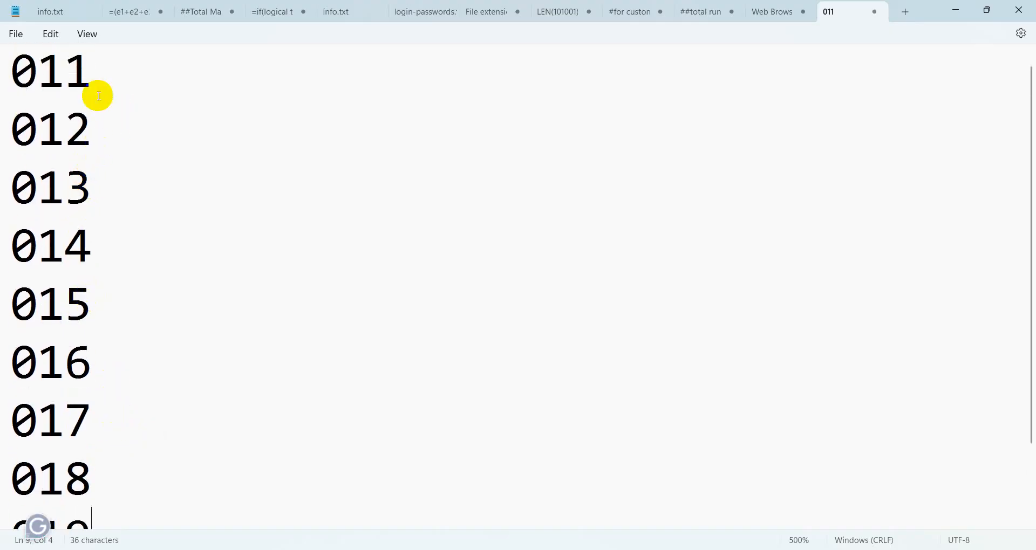
left_click_drag(136, 143, 1, 70)
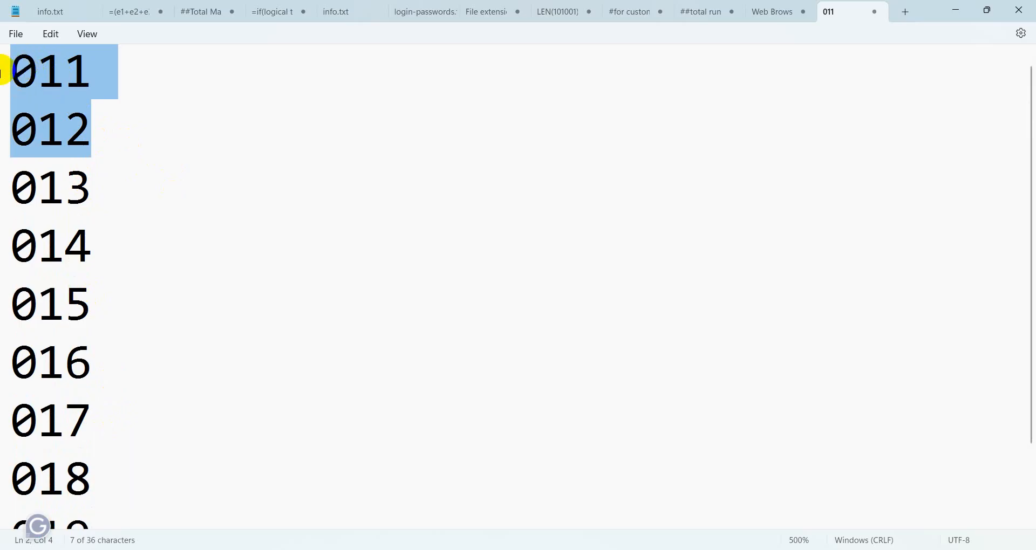
Step: Delete the 011 and 012 lines and select parts of the remaining 013–019 list to check it
key("Delete")
key("Delete")
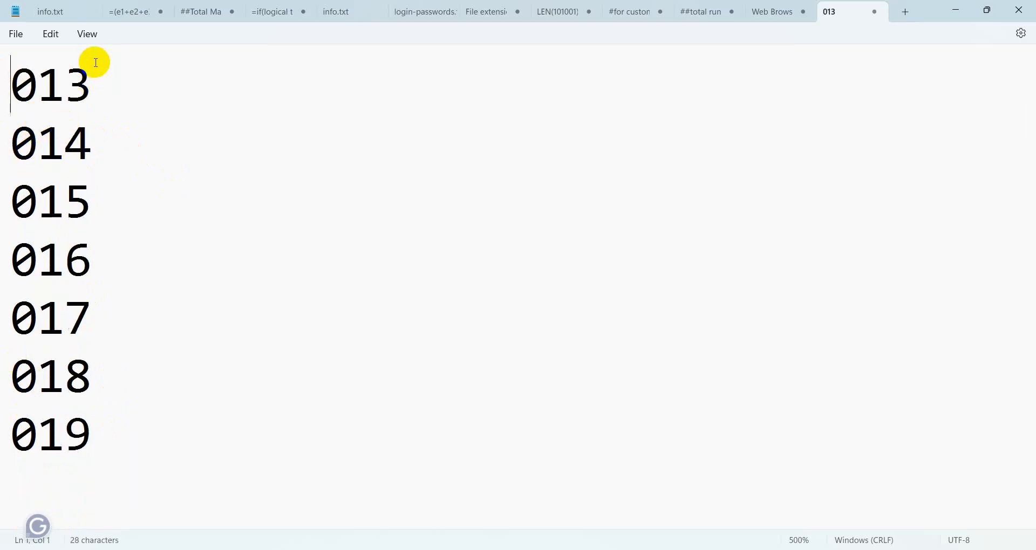
left_click_drag(93, 75, 56, 89)
left_click(52, 87)
left_click(139, 94)
left_click_drag(8, 85, 97, 85)
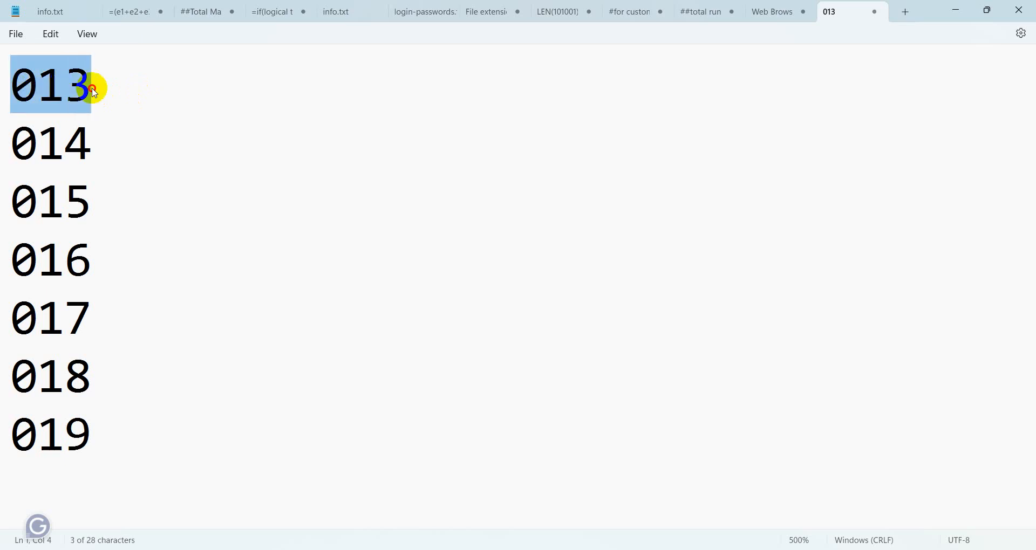
left_click(92, 88)
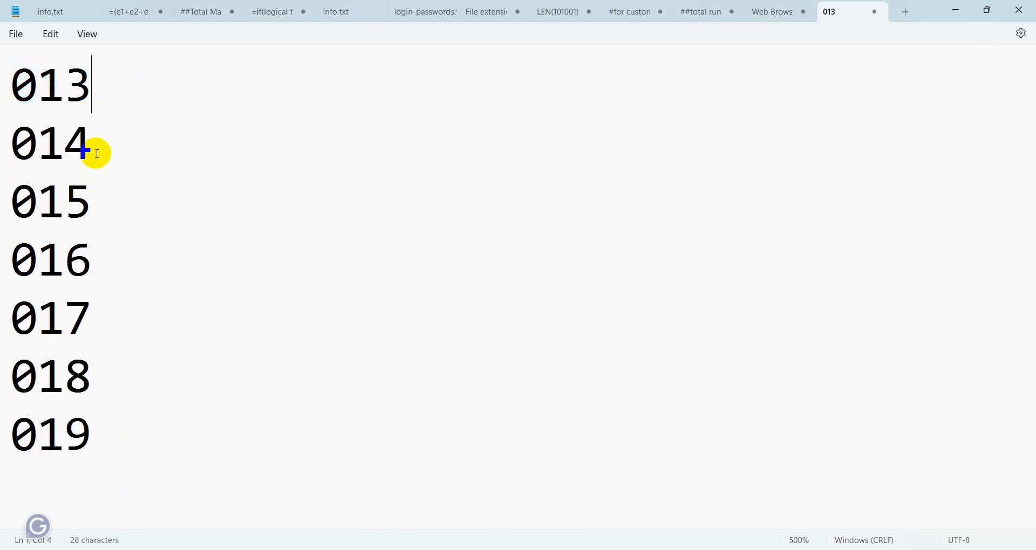
left_click_drag(96, 81, 100, 432)
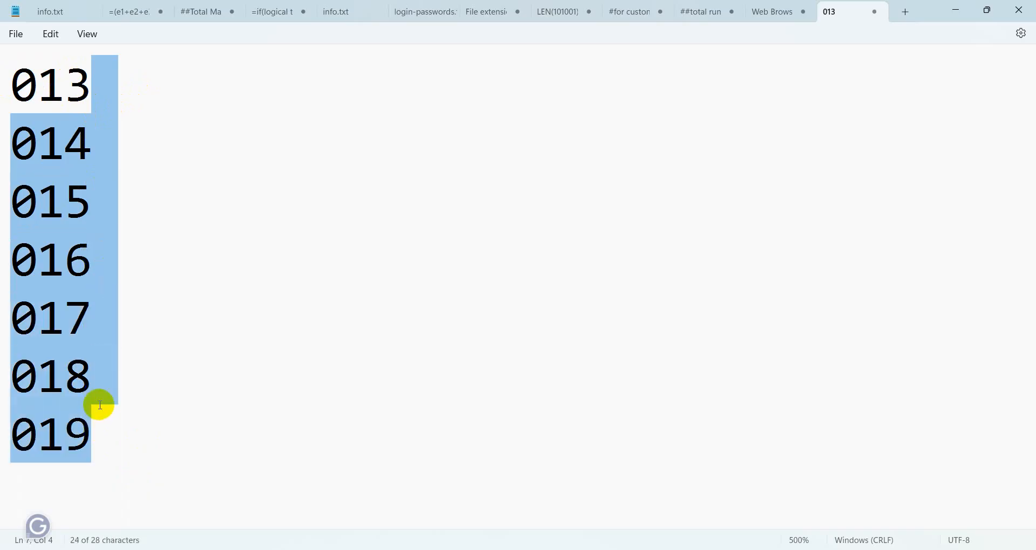
left_click(100, 402)
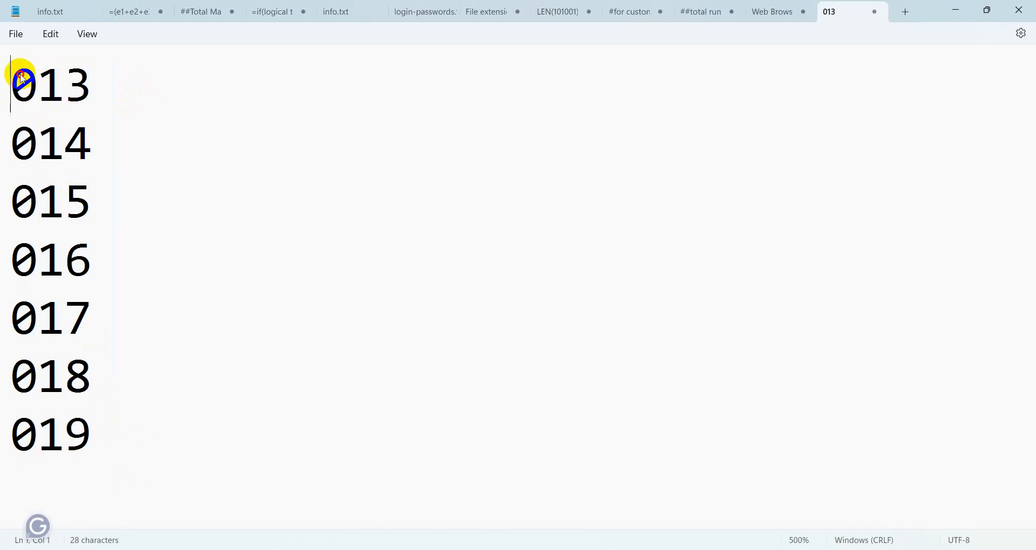
left_click_drag(19, 76, 106, 440)
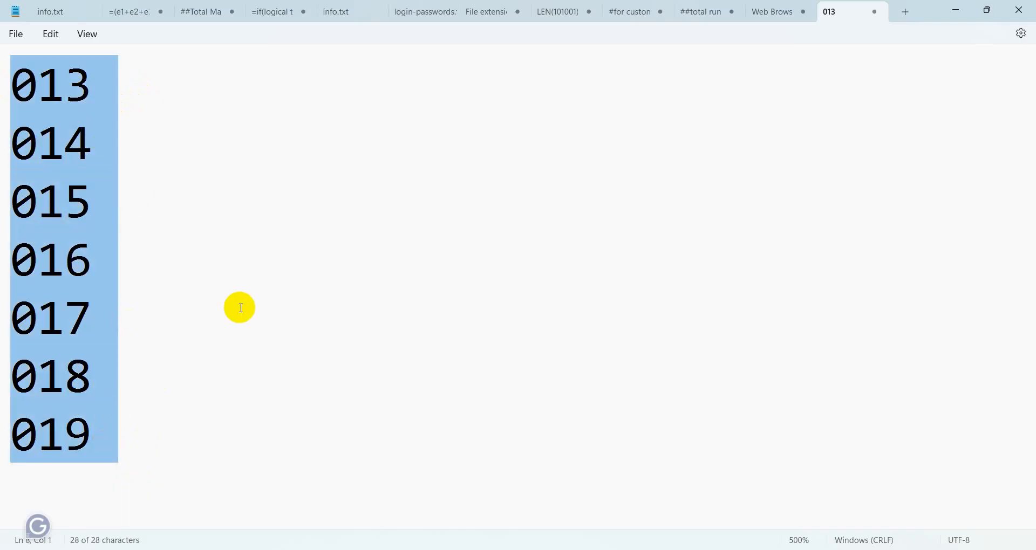
left_click(198, 308)
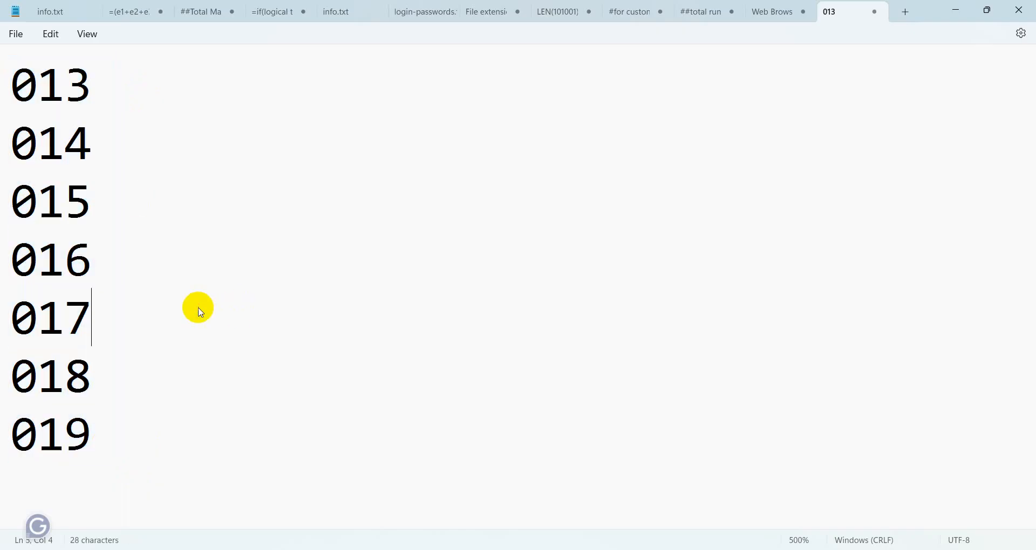
Step: Check the 013 and 014 entries by selecting each in turn
left_click(86, 103)
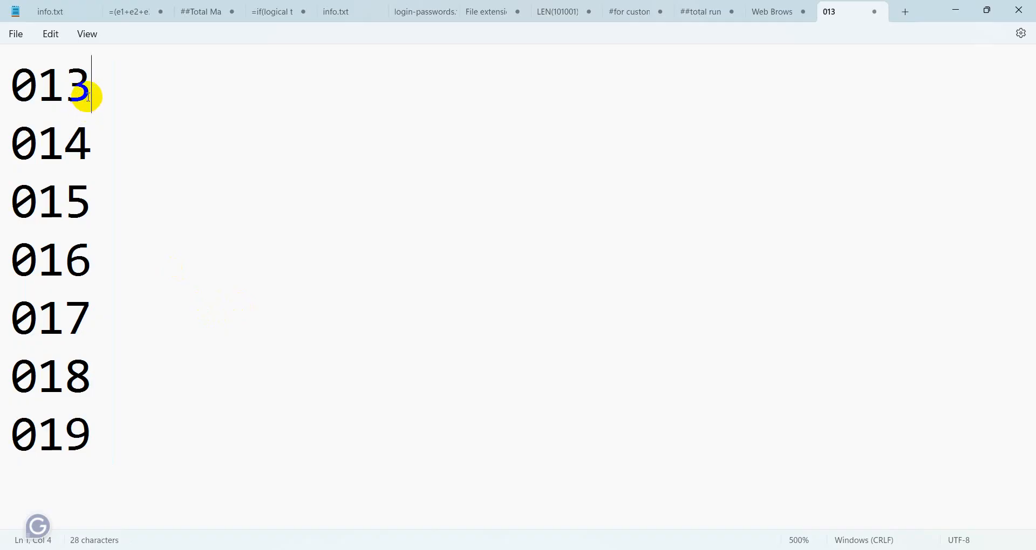
left_click_drag(28, 84, 97, 92)
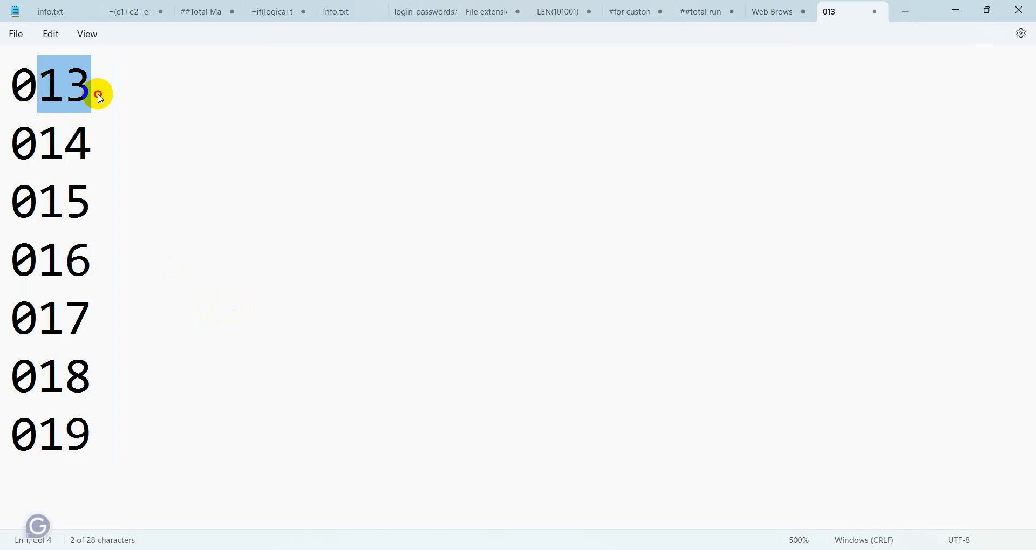
left_click(223, 361)
left_click(102, 90)
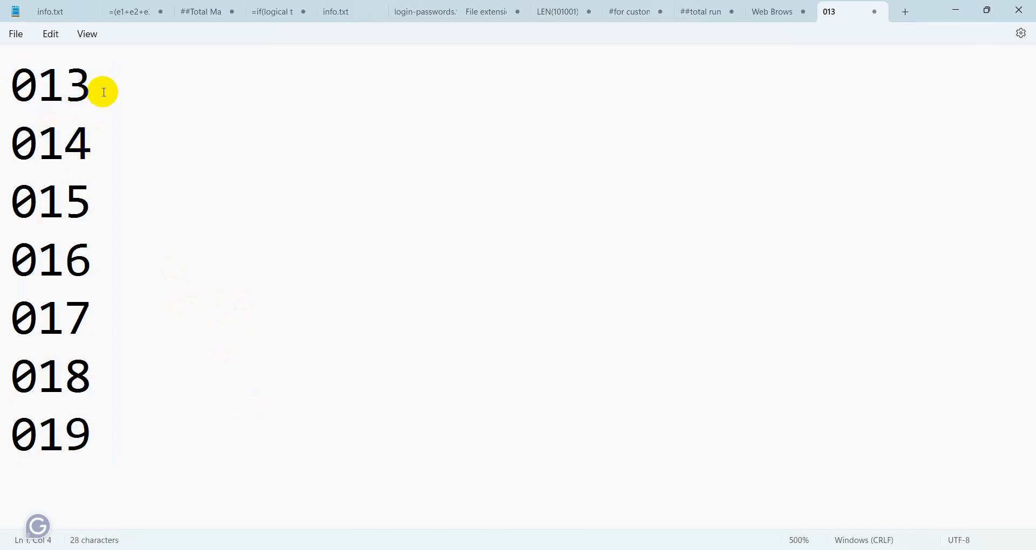
left_click(98, 146)
left_click_drag(99, 146, 10, 102)
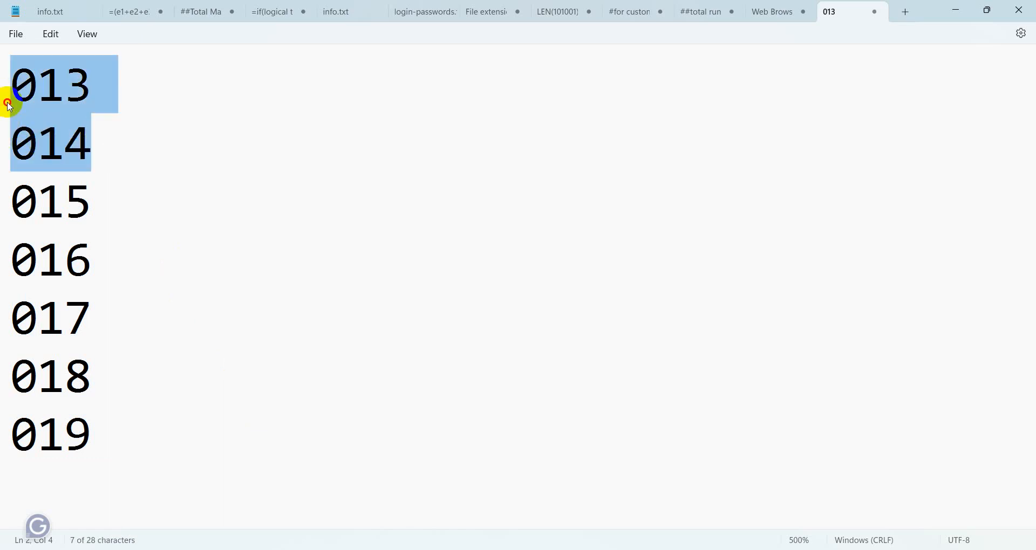
left_click(120, 215)
left_click_drag(105, 322, 25, 95)
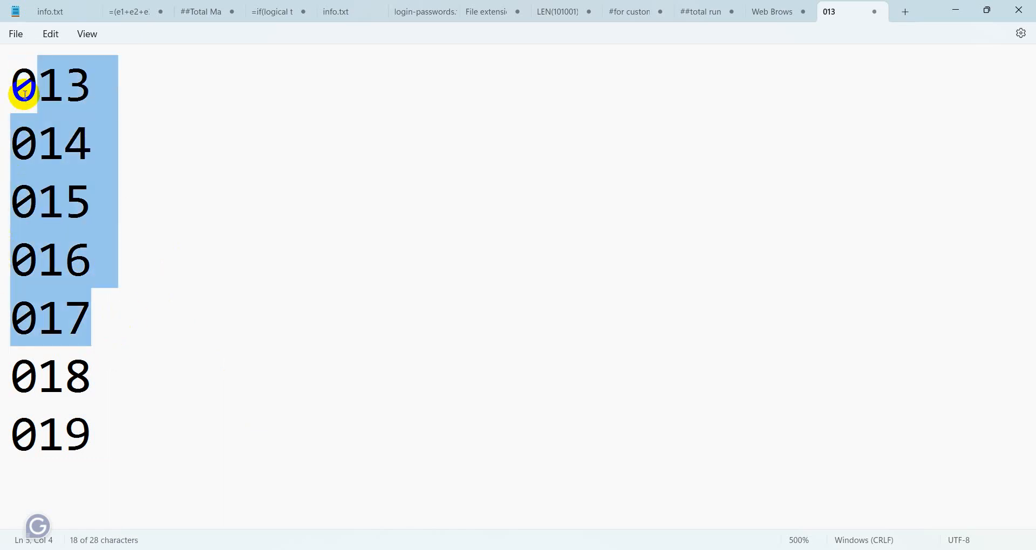
left_click(38, 143)
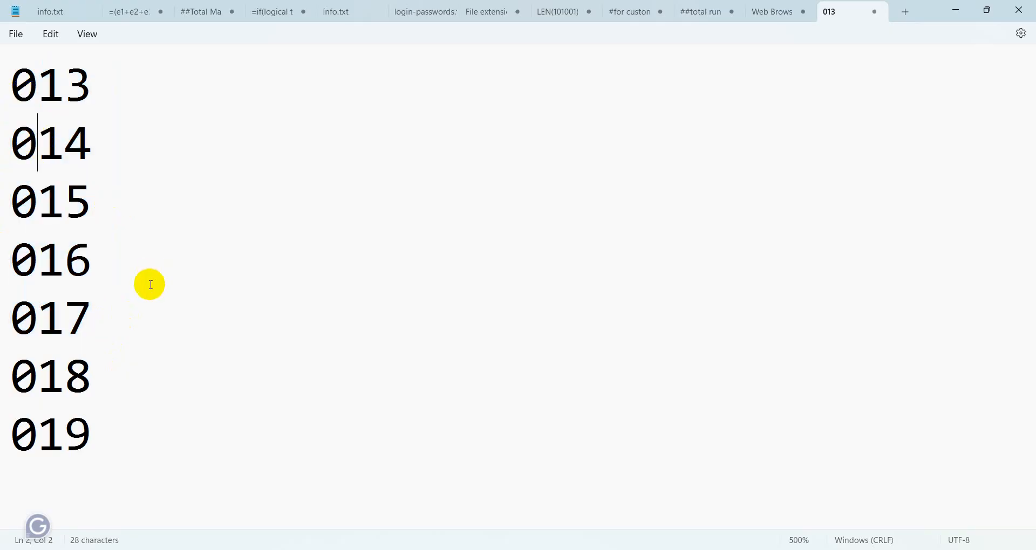
Step: Step through the ends of the 016 to 019 lines and back to 013
left_click(121, 256)
left_click(99, 272)
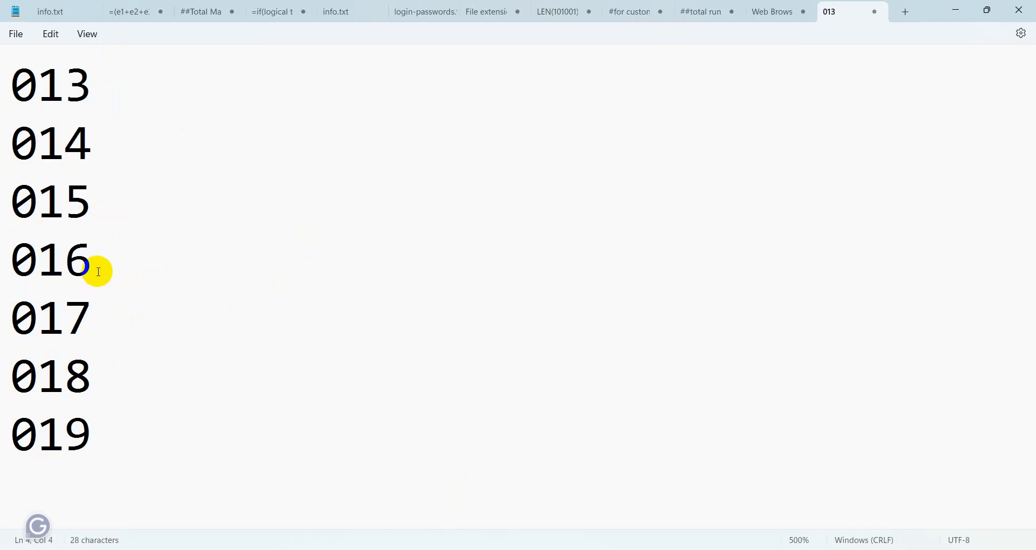
left_click(113, 307)
left_click(115, 372)
left_click(121, 416)
left_click(105, 71)
left_click(92, 141)
left_click(121, 432)
left_click(99, 74)
type("00")
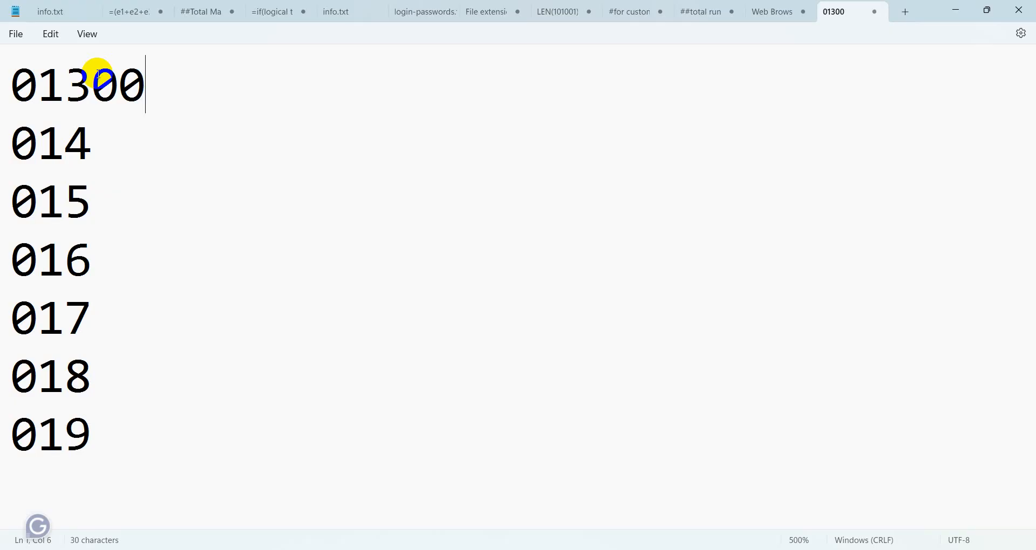
key("BackSpace")
key("BackSpace")
type("0")
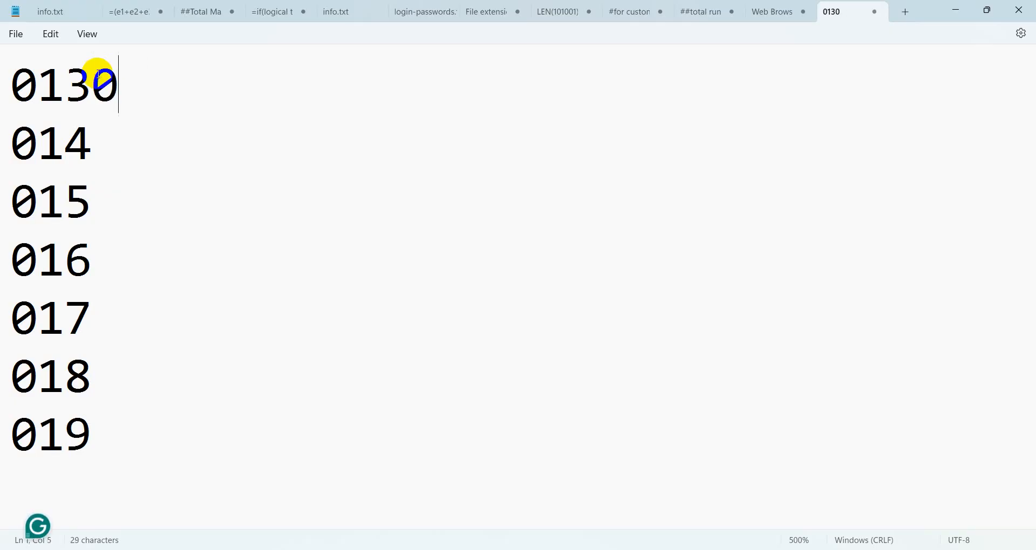
type("000")
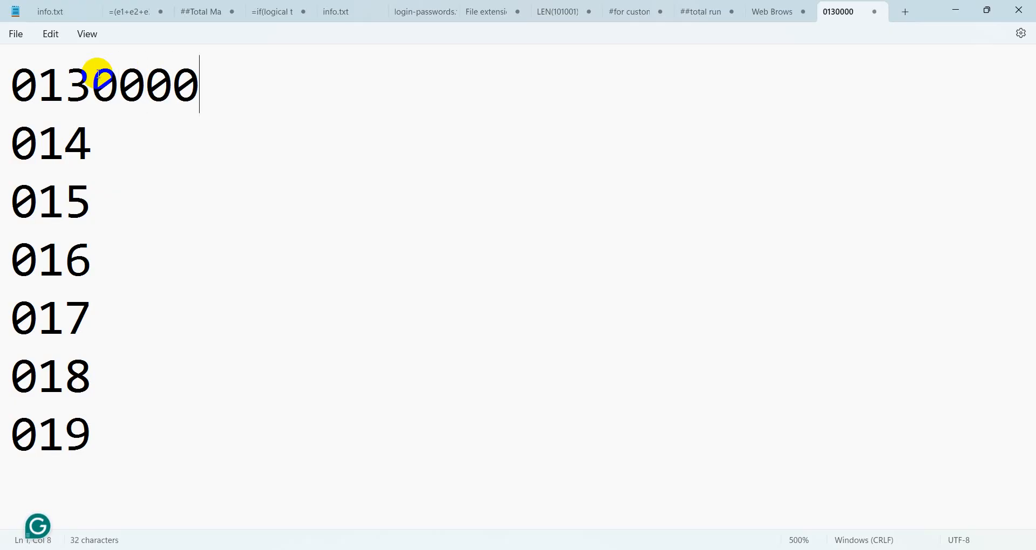
type("000")
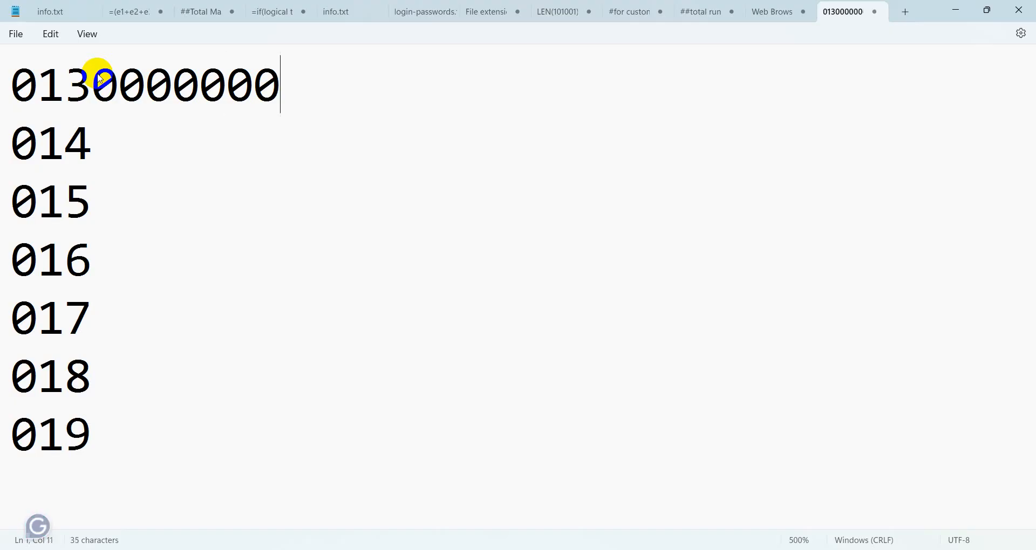
type("0")
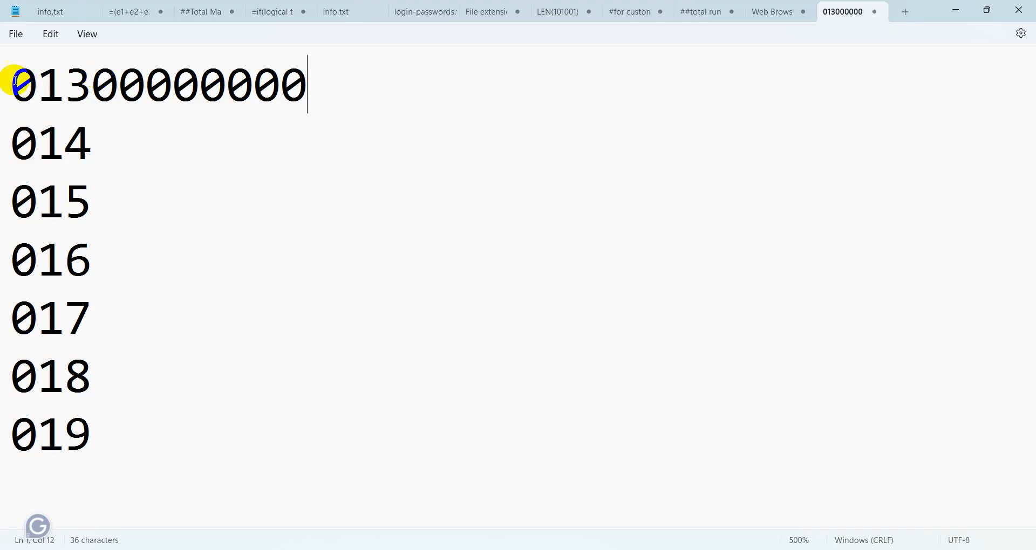
left_click_drag(11, 83, 311, 100)
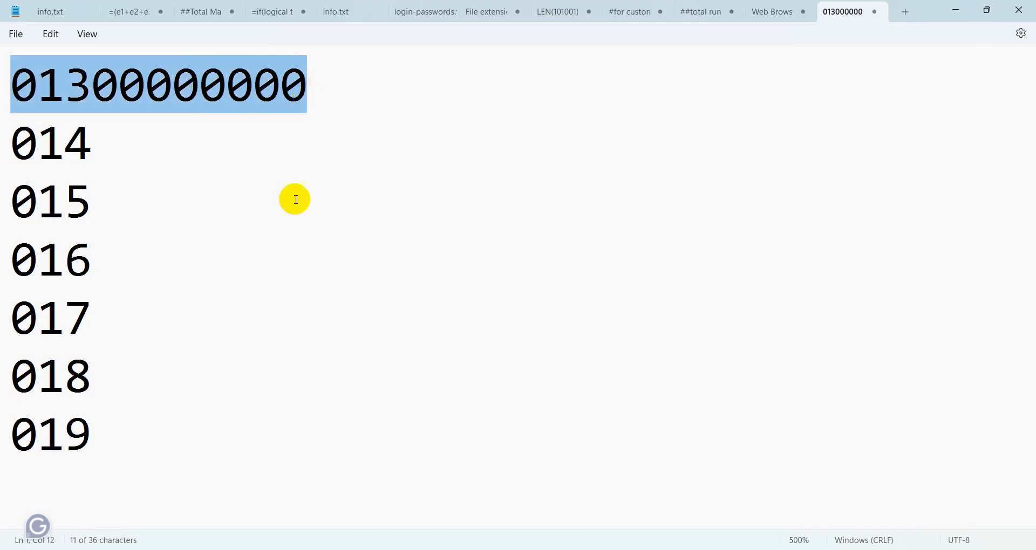
left_click(155, 440)
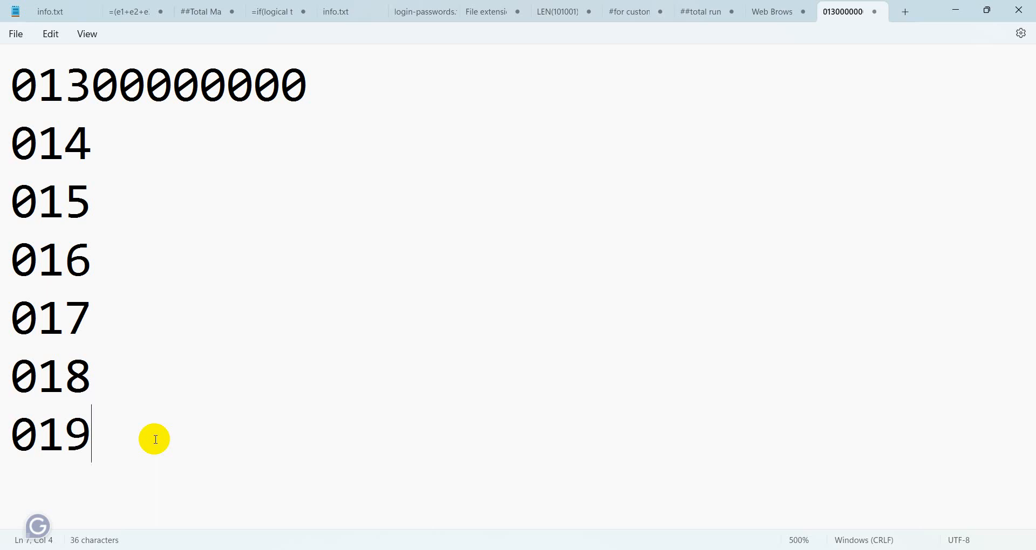
type("999999")
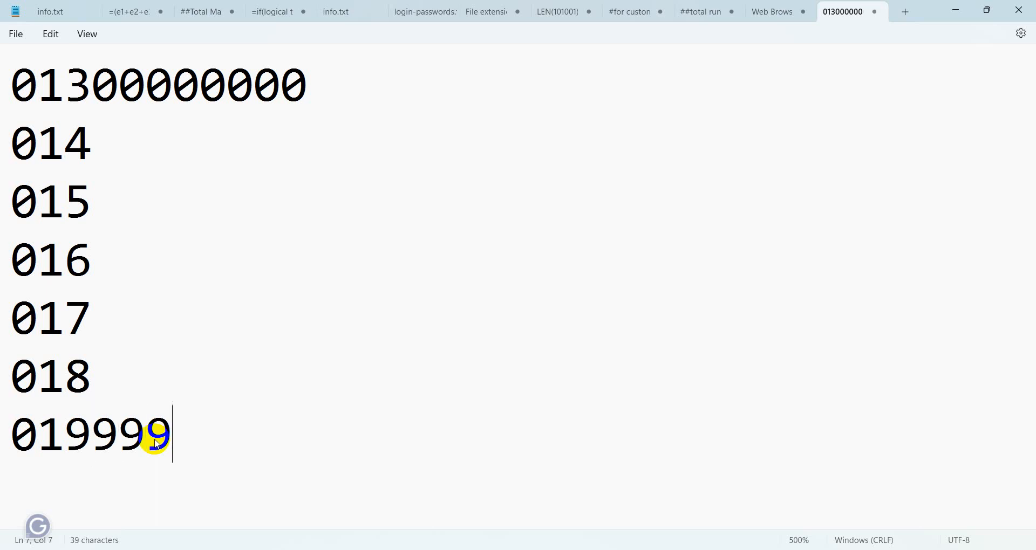
type("99")
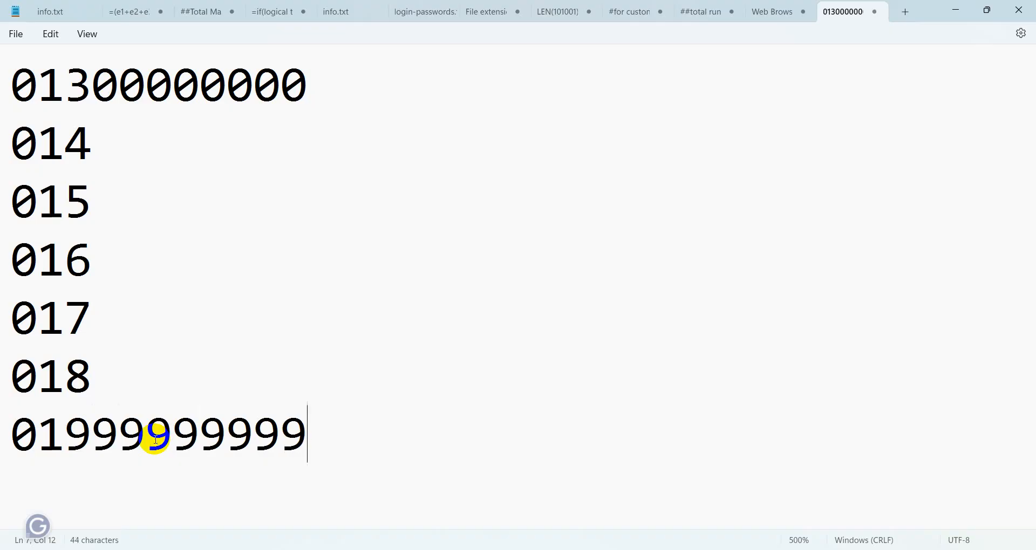
key("Up")
key("Up")
key("Up")
key("Up")
key("Up")
key("Up")
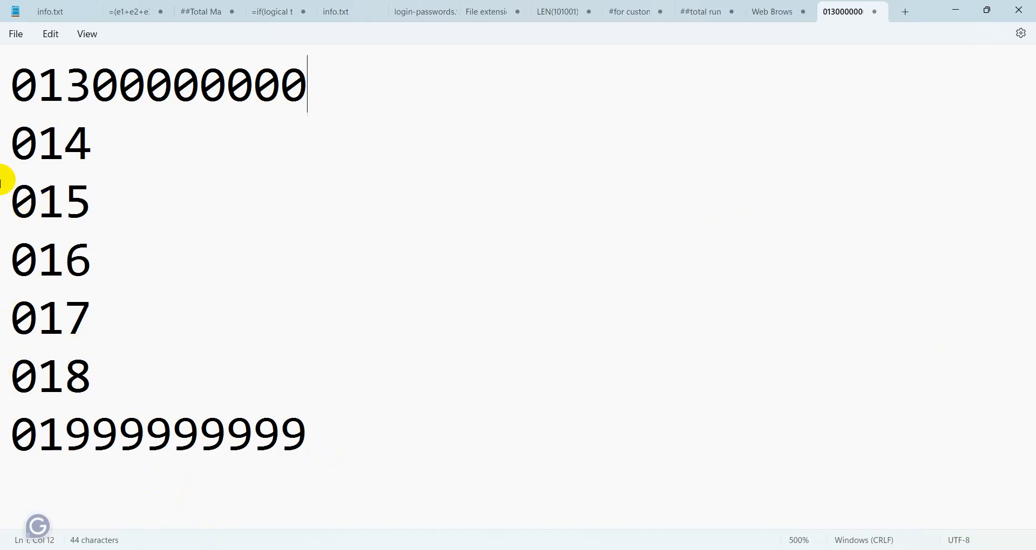
left_click_drag(15, 84, 360, 97)
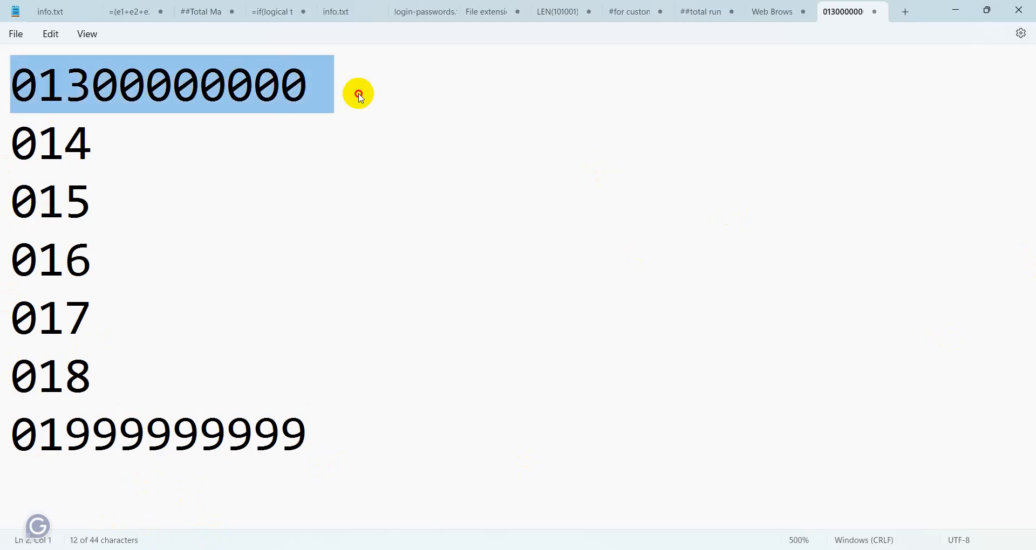
left_click_drag(11, 433, 440, 482)
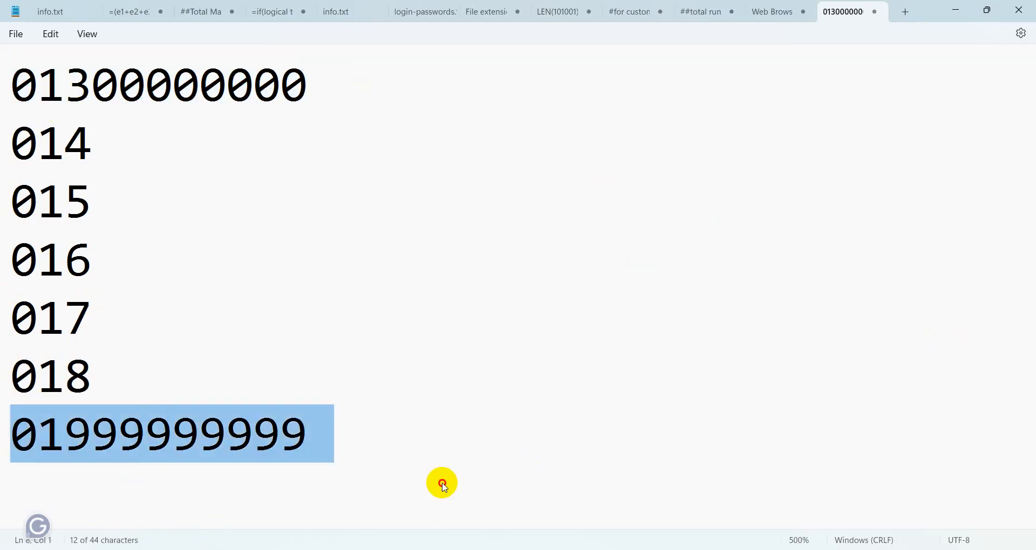
Step: Add a sample 11-digit 0192 mobile number on a new line below 018
left_click(183, 367)
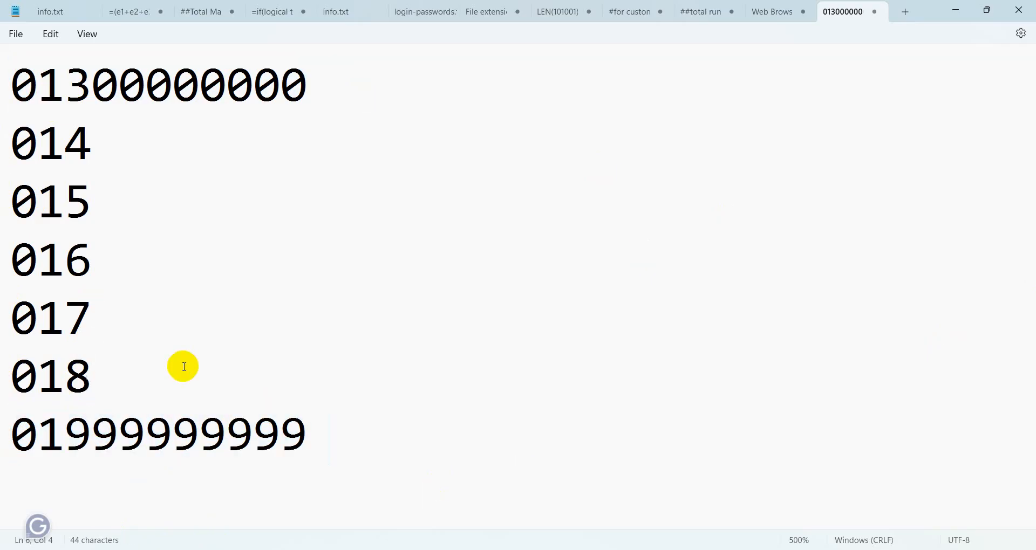
key("Return")
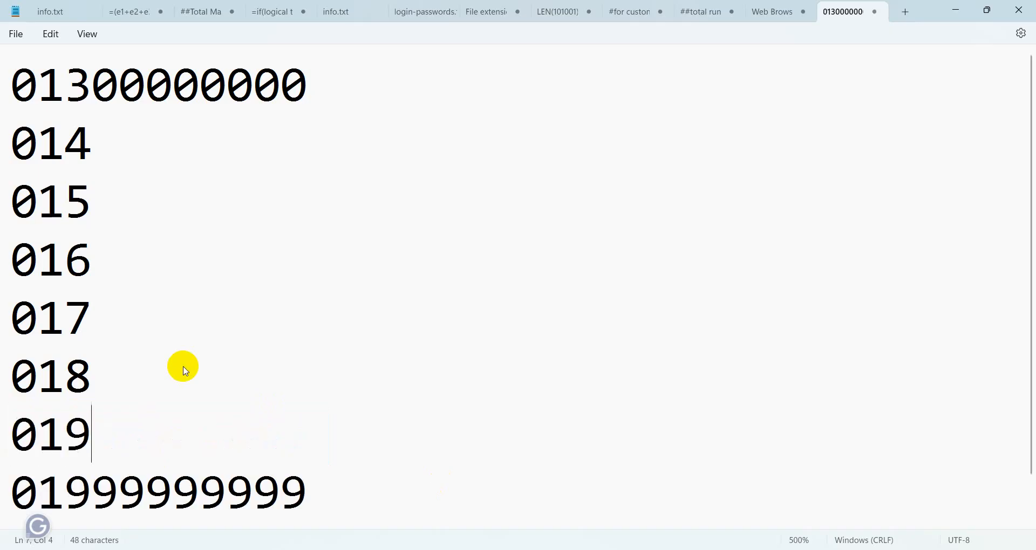
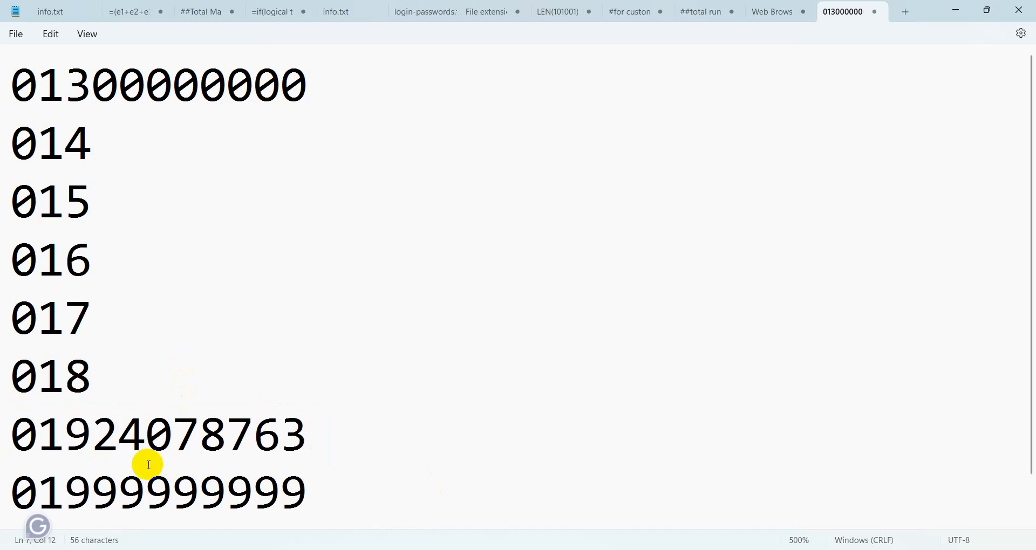
left_click(116, 371)
left_click(135, 305)
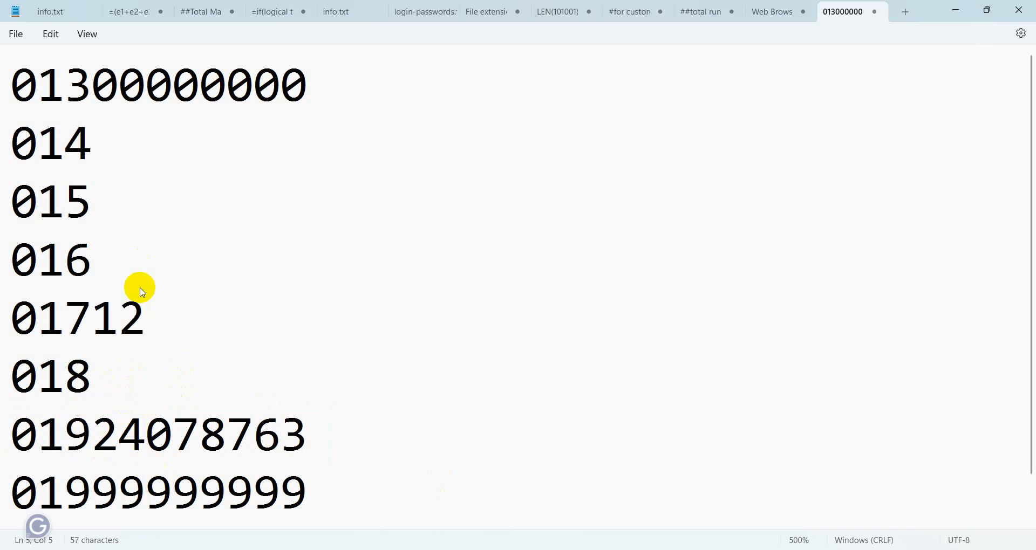
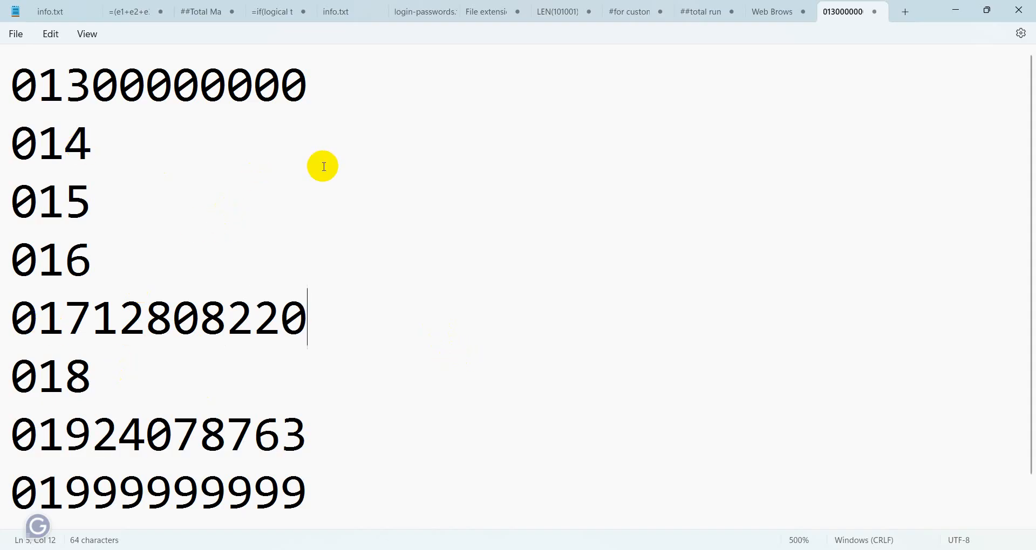
left_click(163, 97)
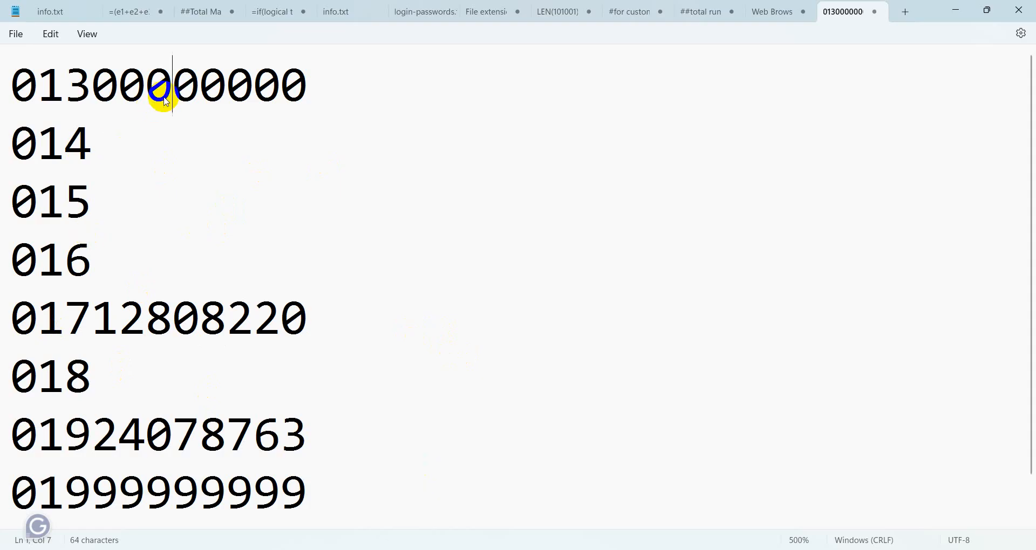
left_click(171, 450)
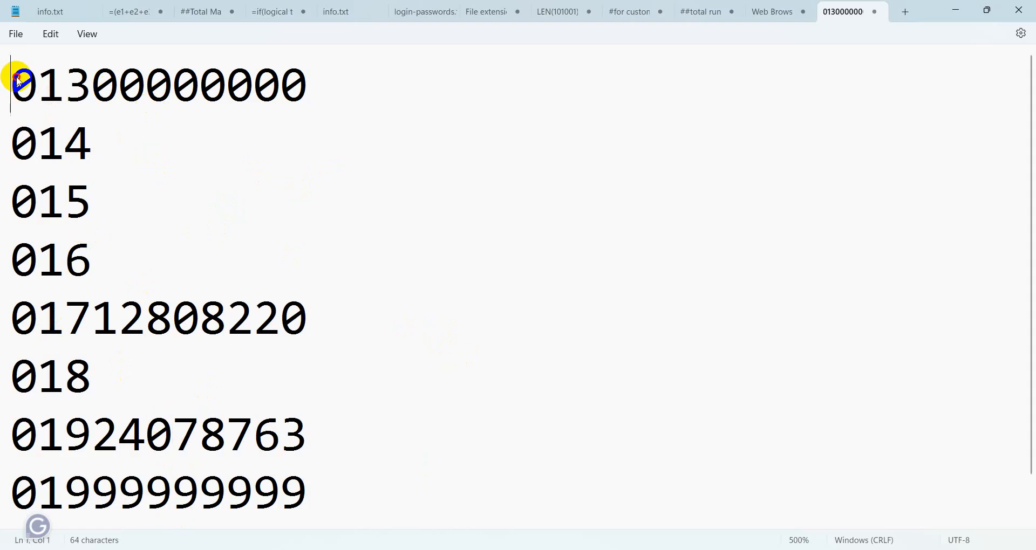
left_click_drag(12, 79, 350, 101)
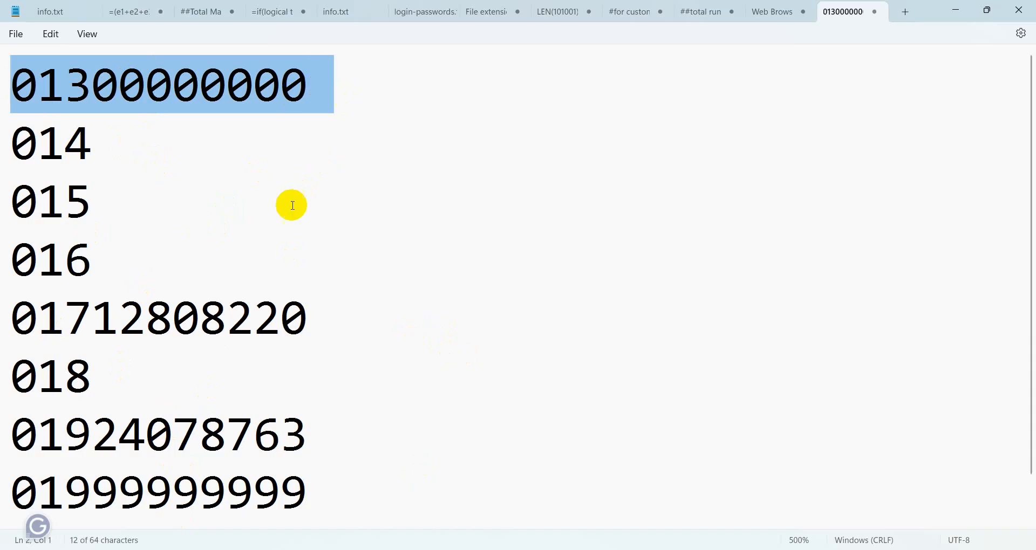
left_click(360, 498)
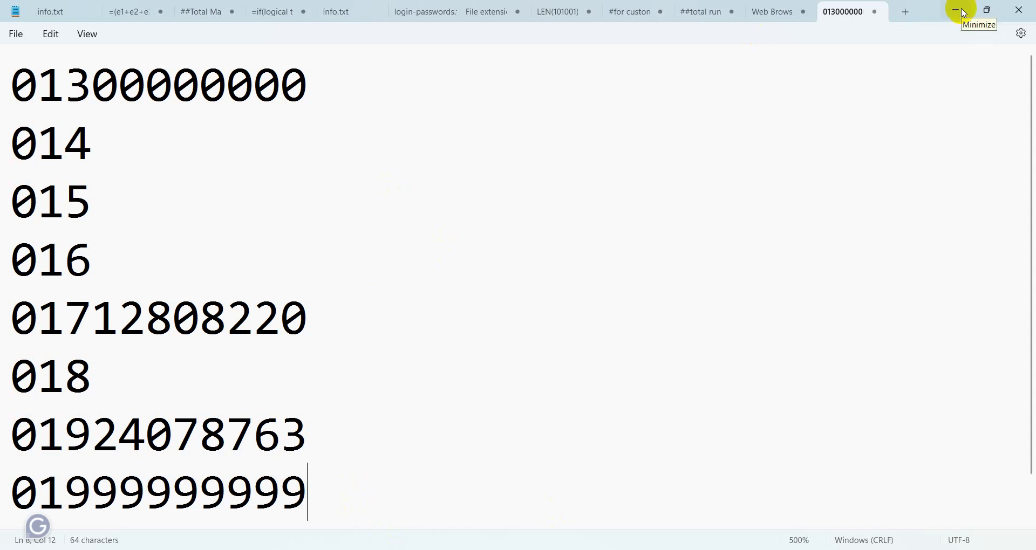
left_click(322, 67)
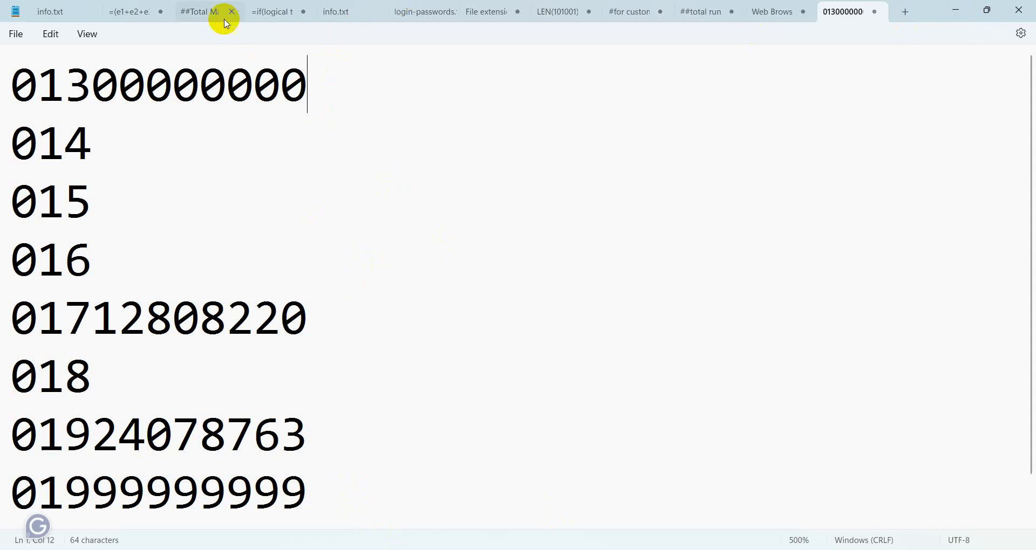
left_click_drag(16, 86, 356, 86)
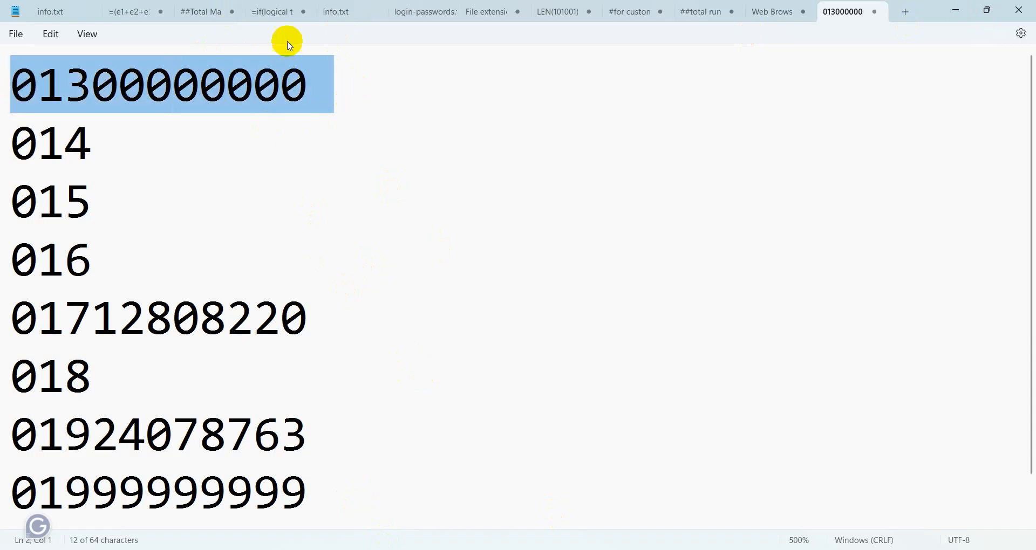
left_click(282, 91)
left_click(340, 453)
left_click(304, 494)
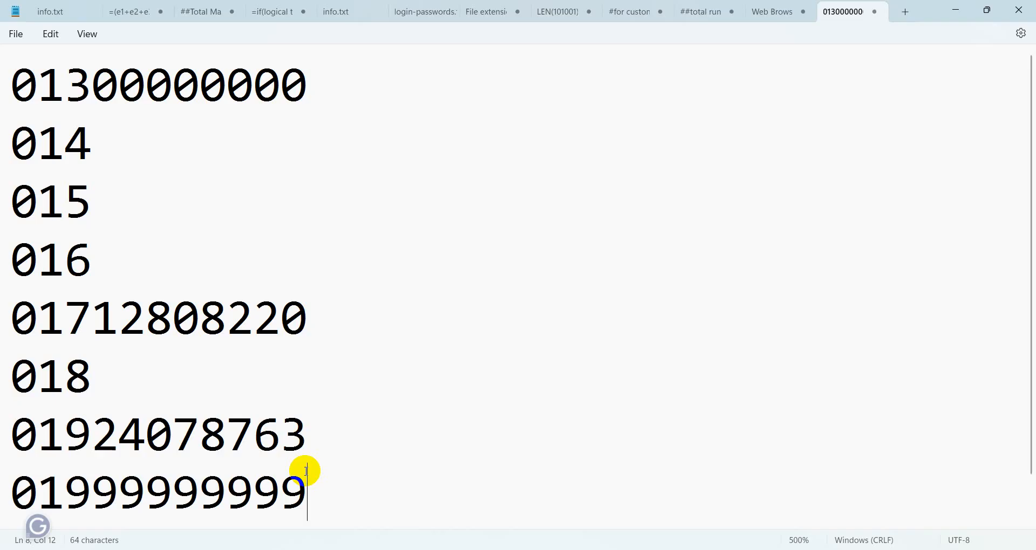
Step: Minimize Notepad and return to the Google Forms editor in Edge
left_click(955, 11)
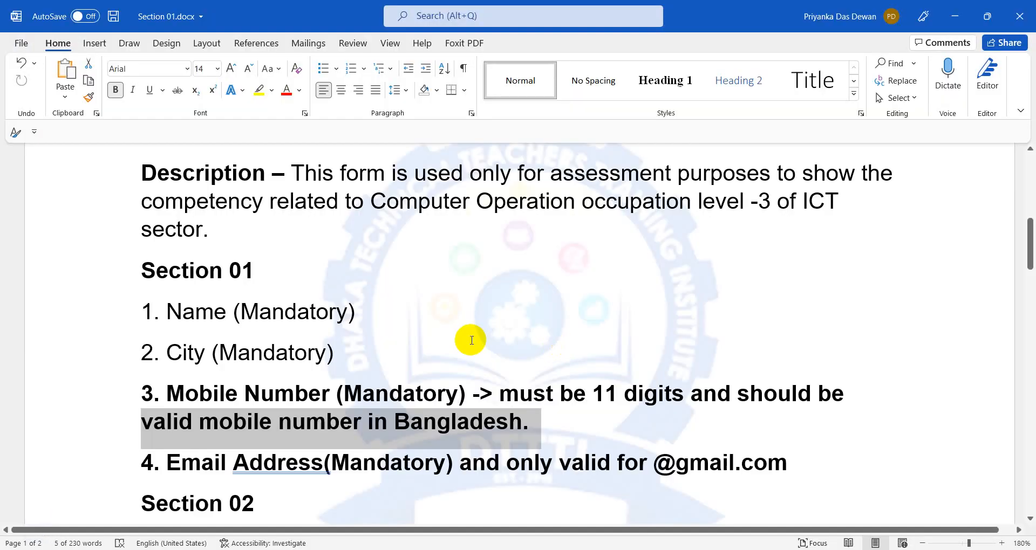
scroll(471, 340, "down", 3)
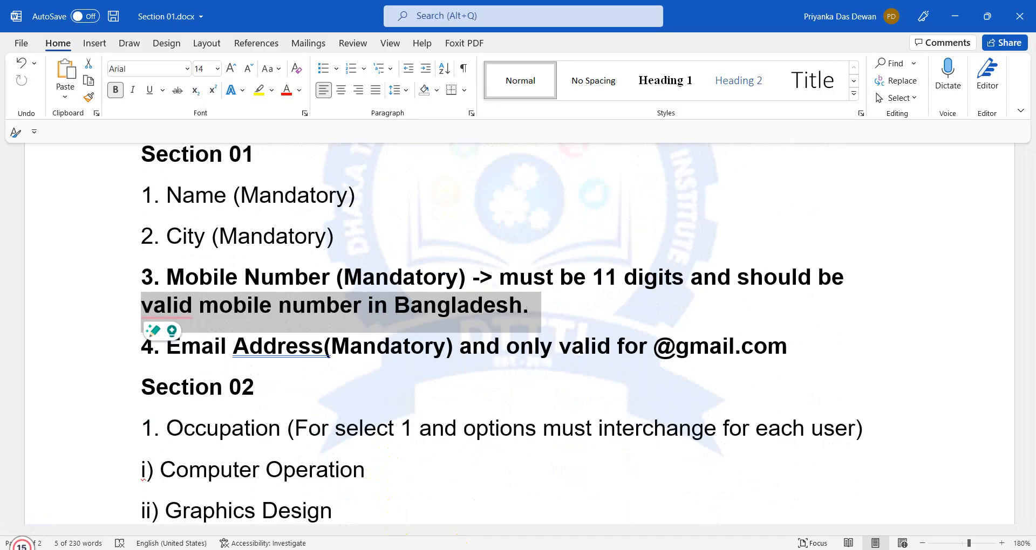
left_click(324, 547)
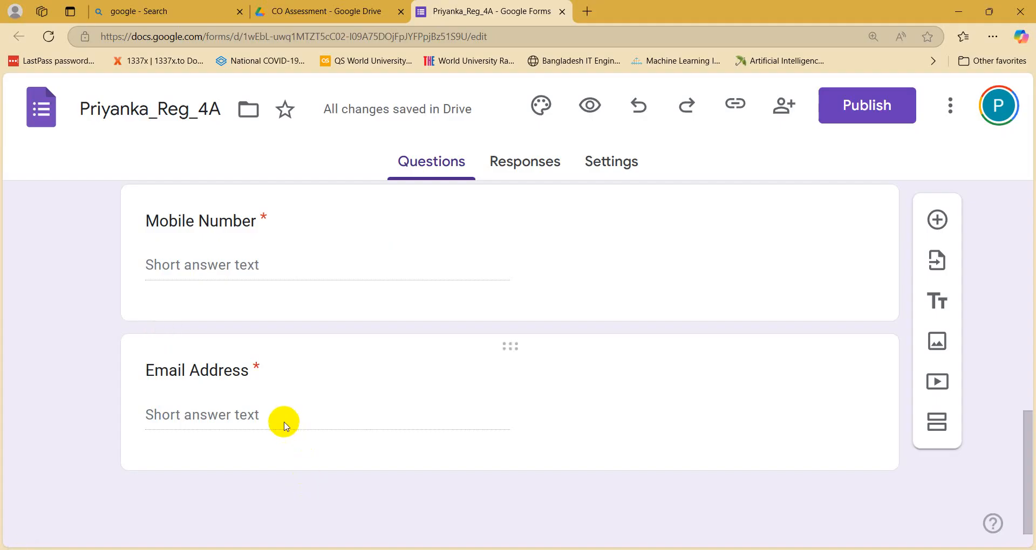
Step: Select the Mobile Number card to show its Short answer type and Required setting
left_click(276, 308)
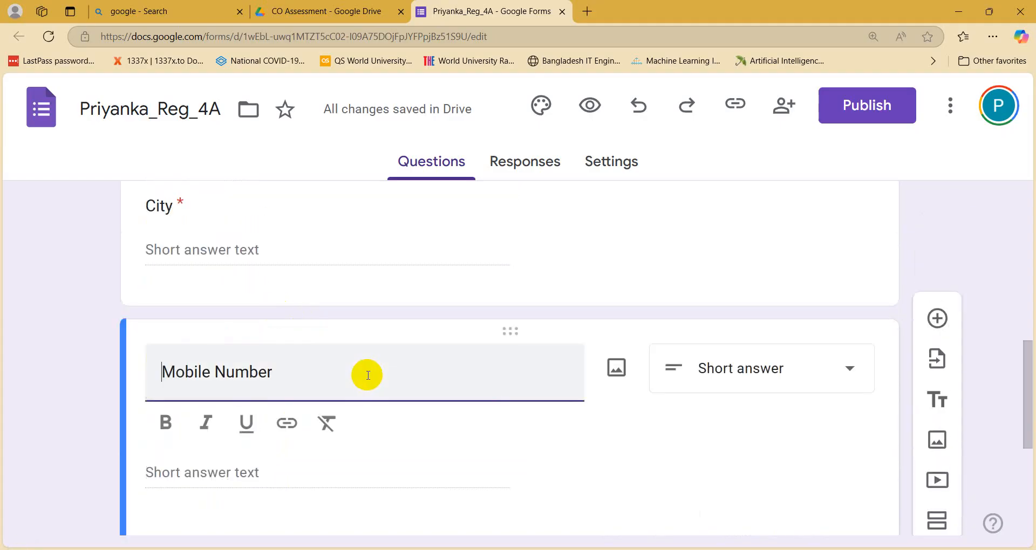
scroll(369, 375, "down", 1)
scroll(372, 375, "down", 1)
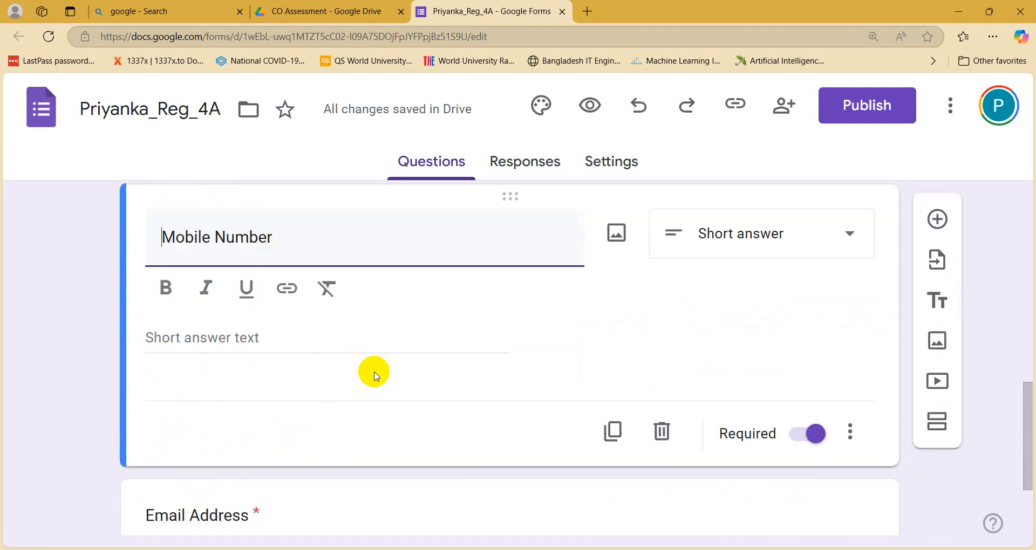
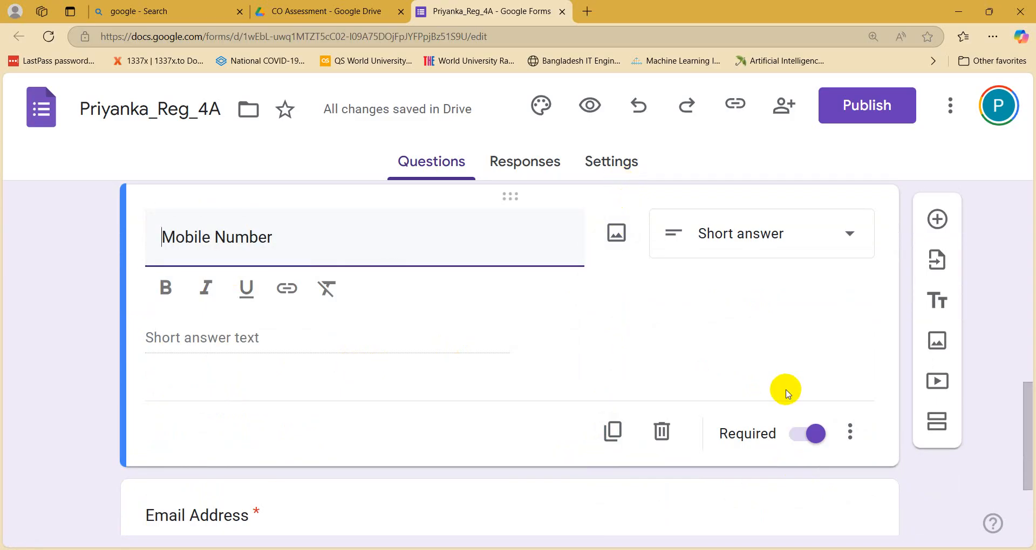
Step: Turn on response validation for the Mobile Number question from its three-dot menu
left_click(853, 433)
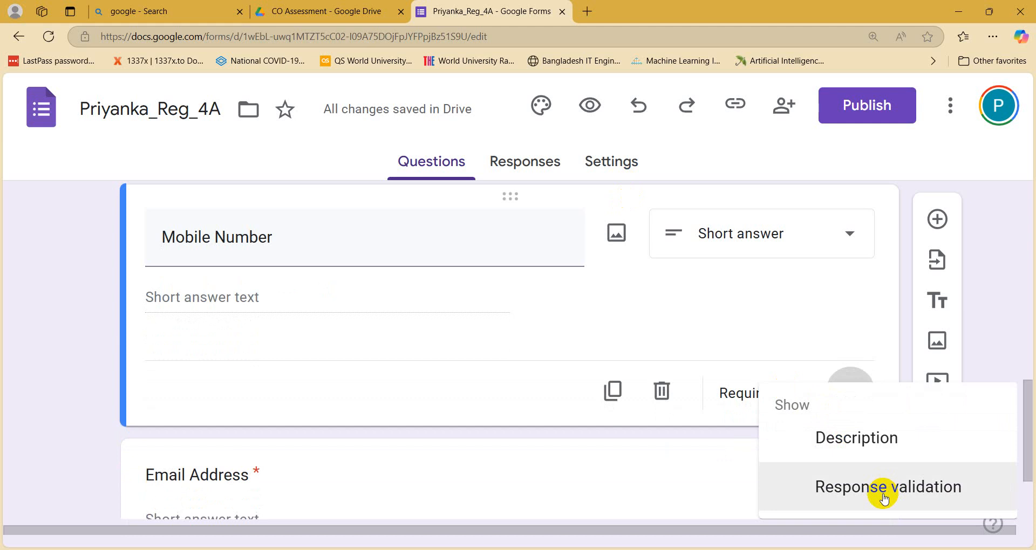
left_click(883, 500)
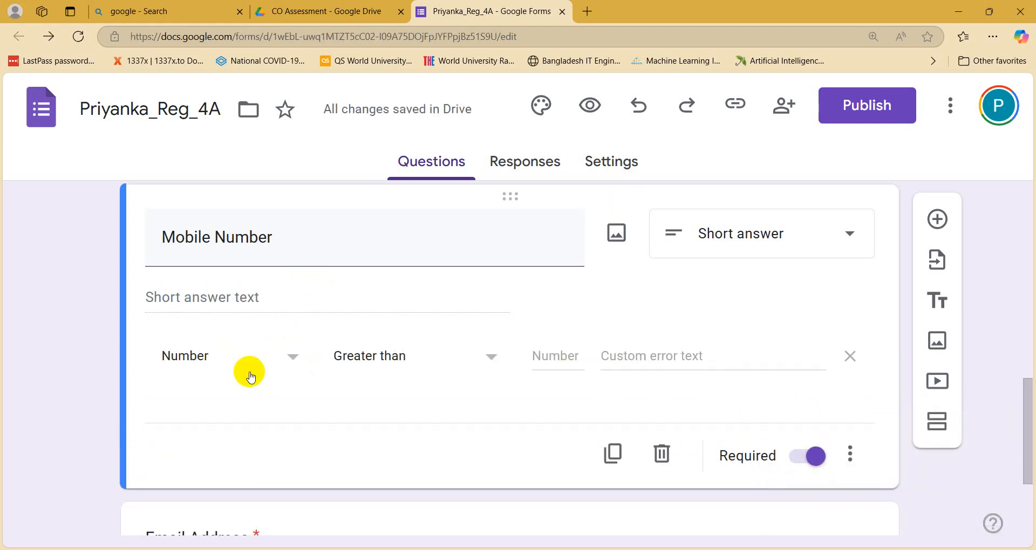
Step: Set the Mobile Number rule to Number, Between, then bring up the Notepad number list
left_click(284, 360)
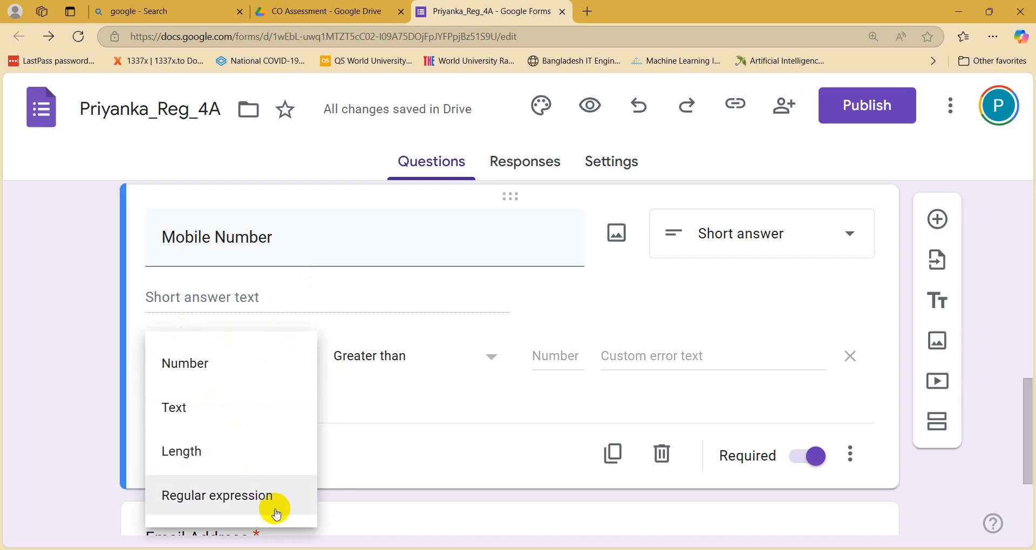
left_click(208, 365)
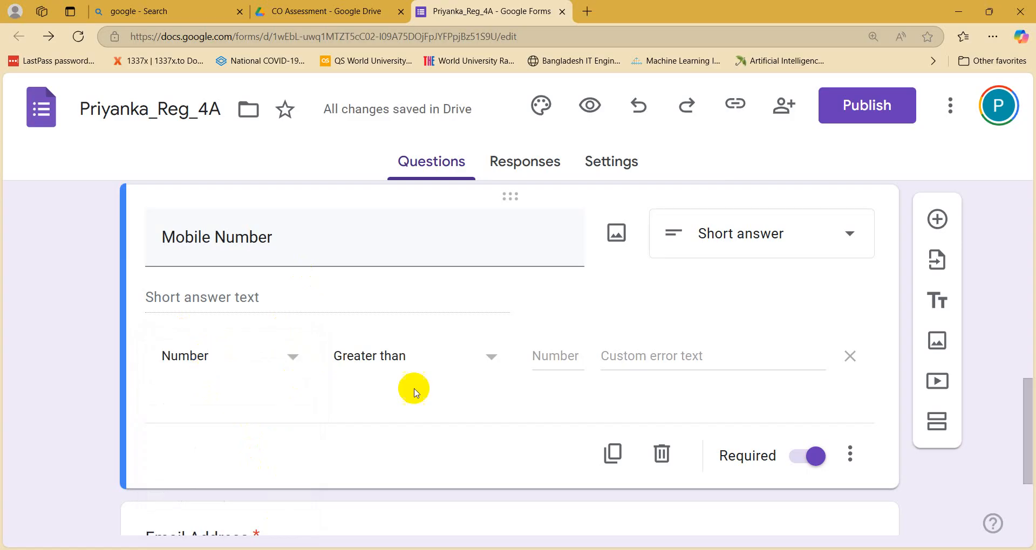
left_click(423, 357)
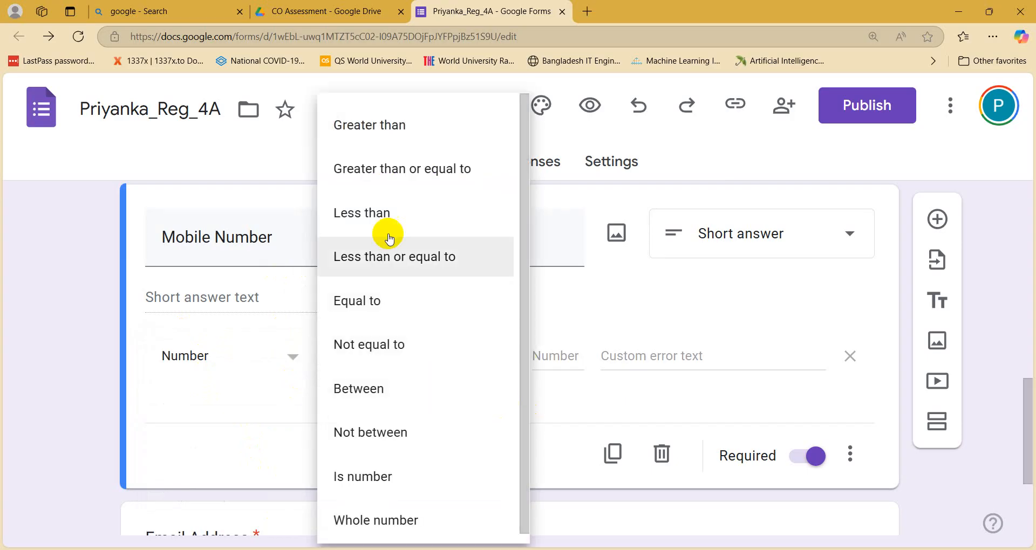
left_click(410, 404)
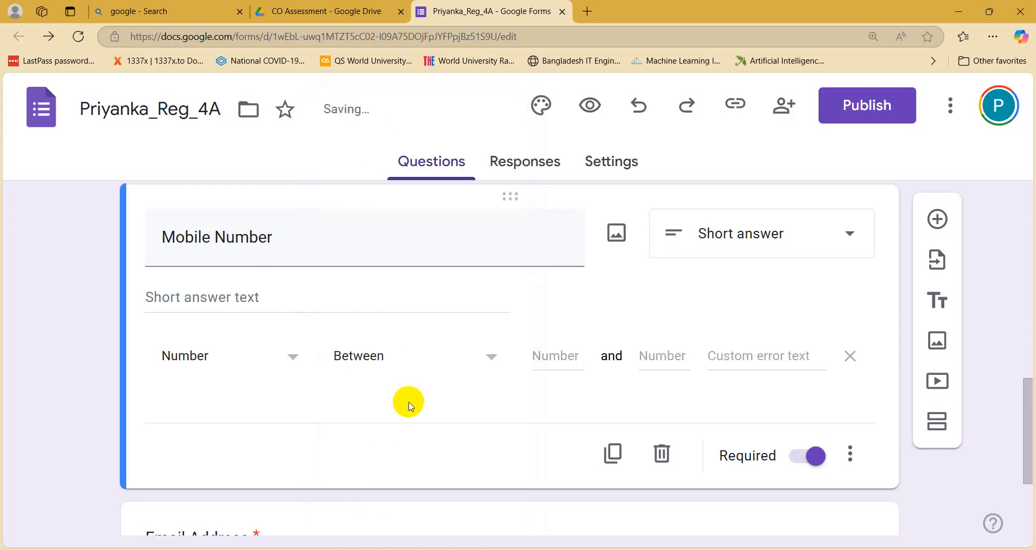
left_click(563, 356)
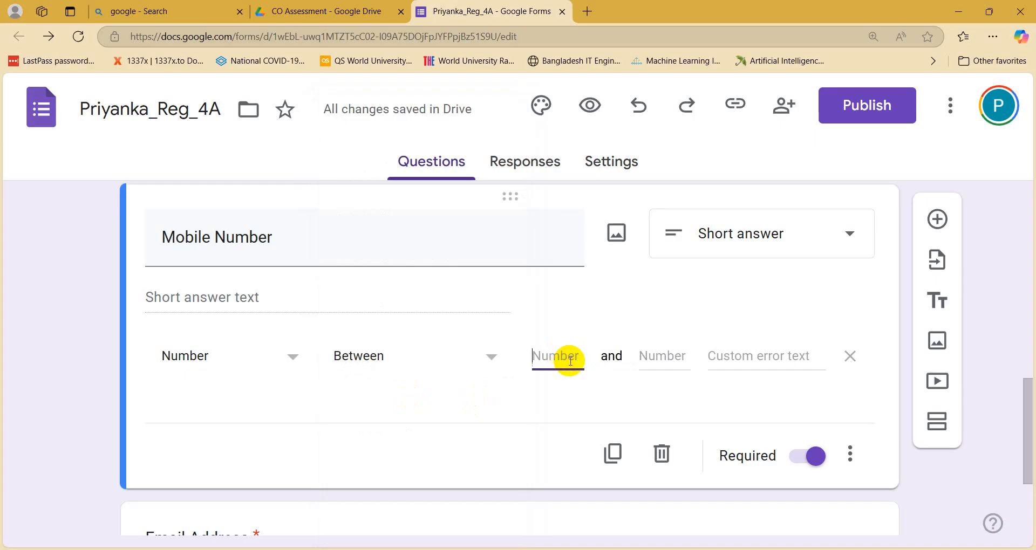
left_click(494, 549)
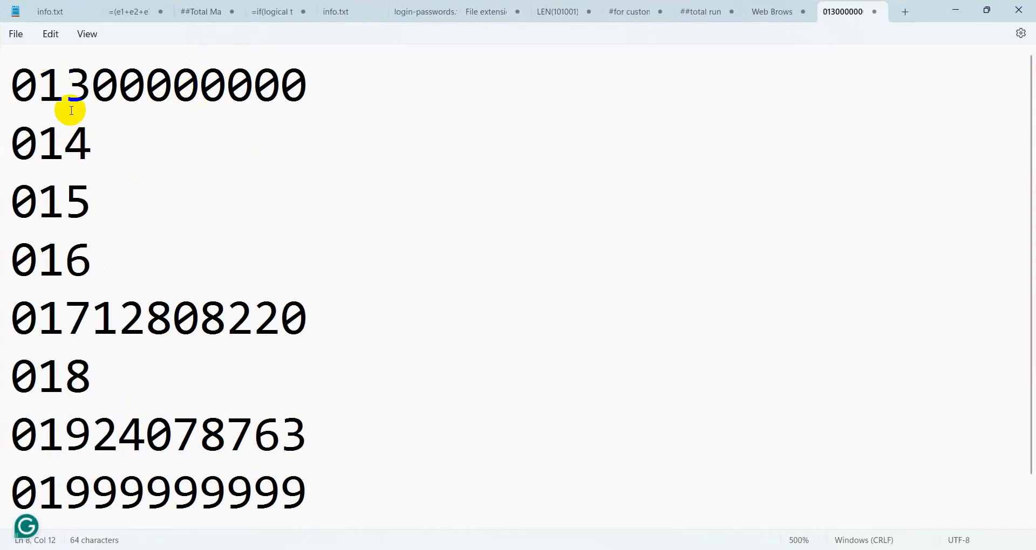
left_click(107, 142)
left_click_drag(338, 328, 86, 294)
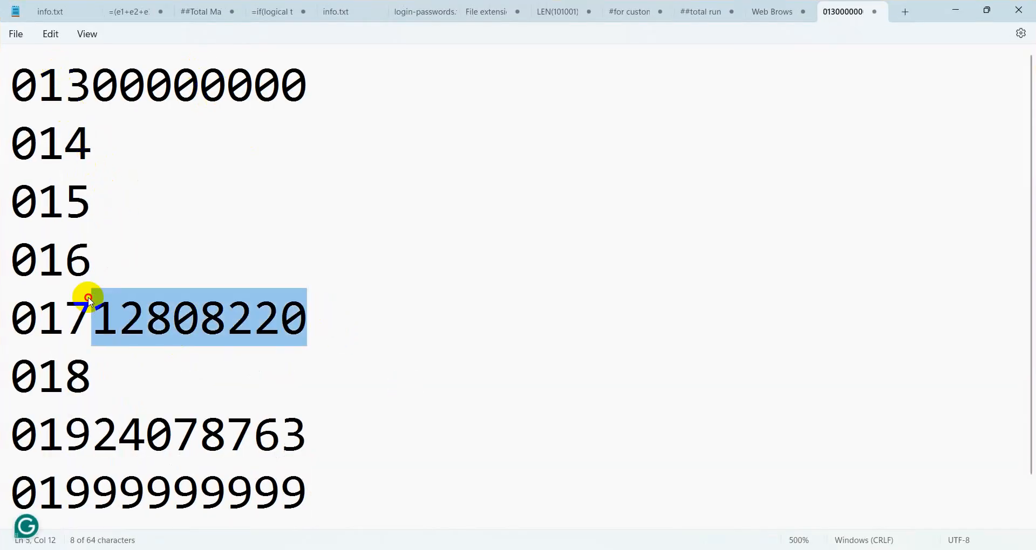
key("BackSpace")
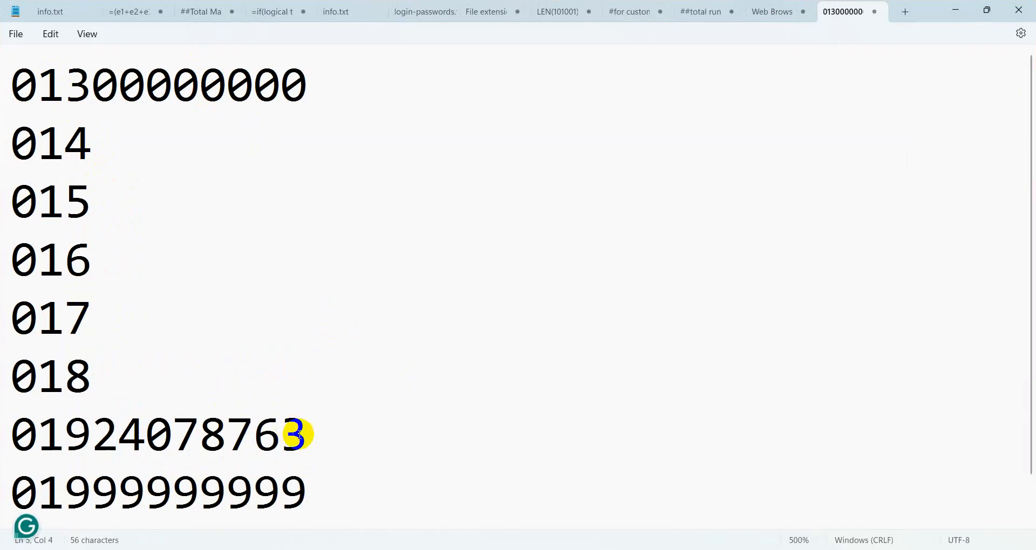
left_click_drag(301, 430, 7, 407)
key("BackSpace")
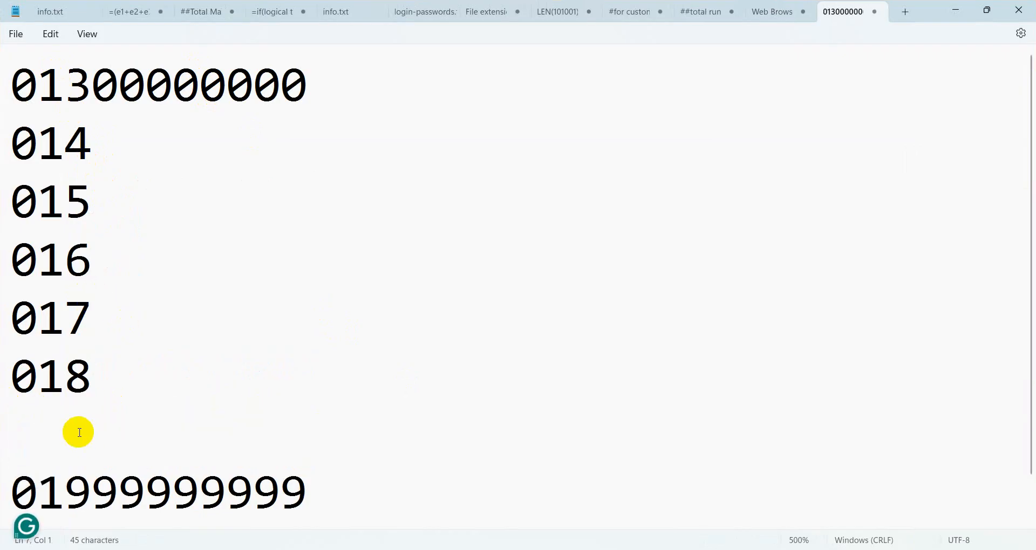
key("Delete")
left_click_drag(318, 85, 9, 82)
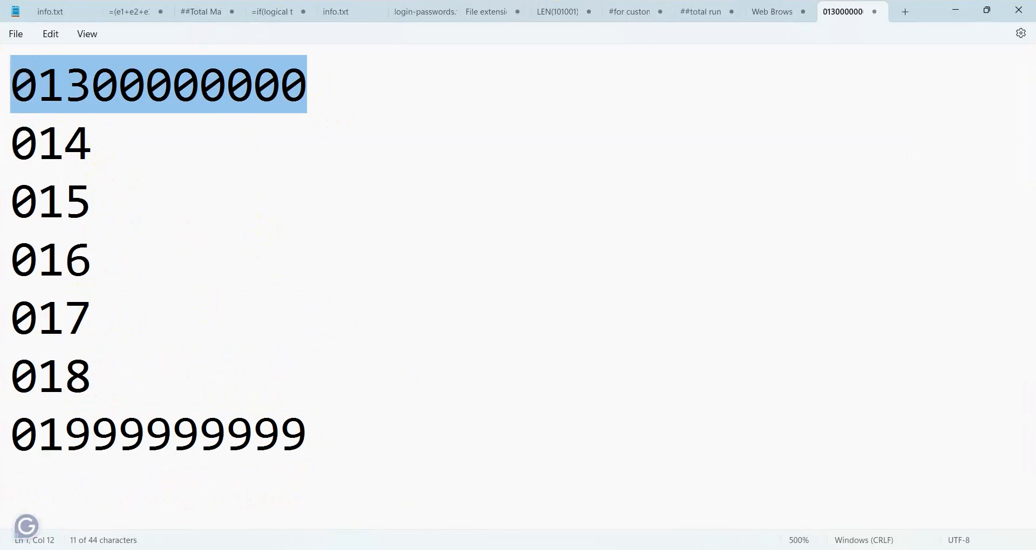
left_click(367, 549)
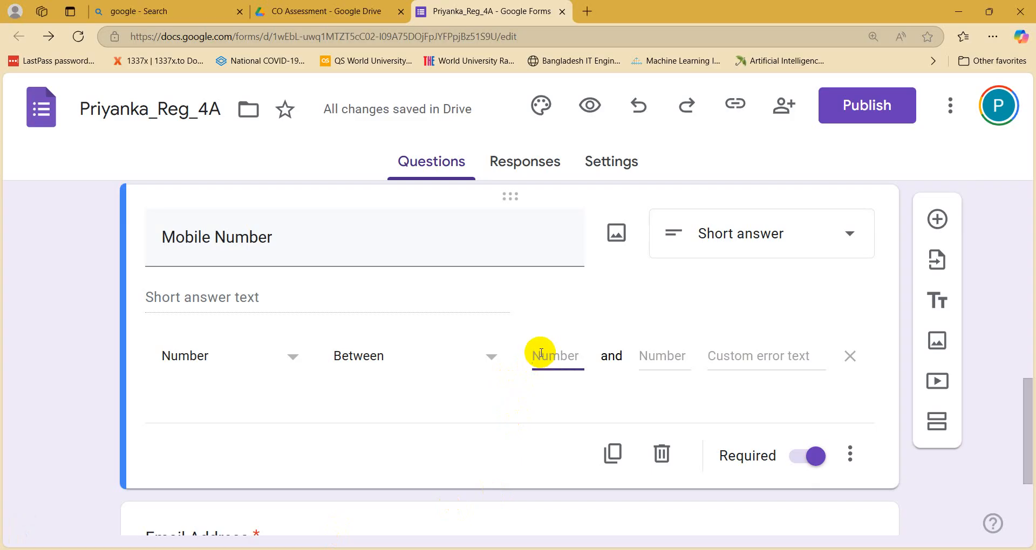
type("013")
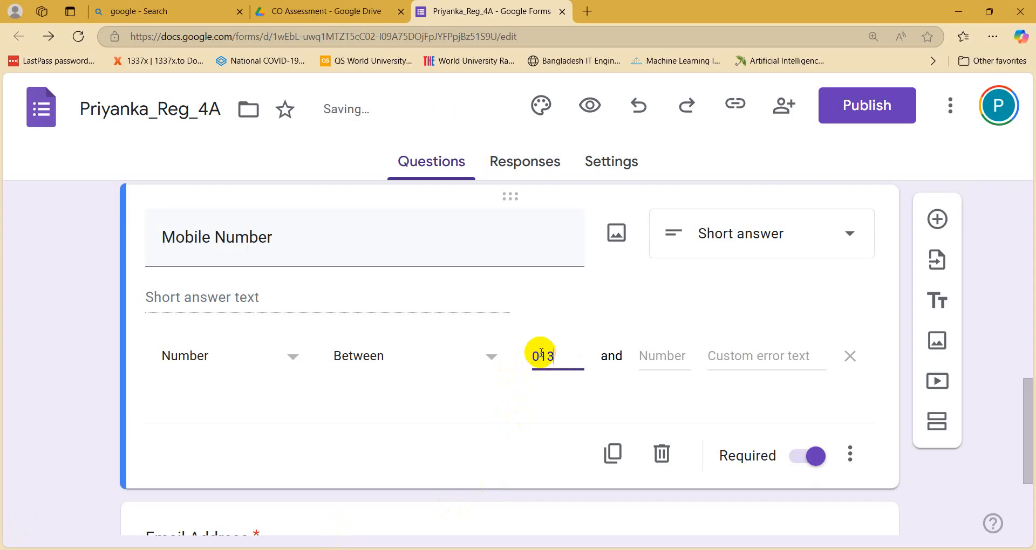
type("00")
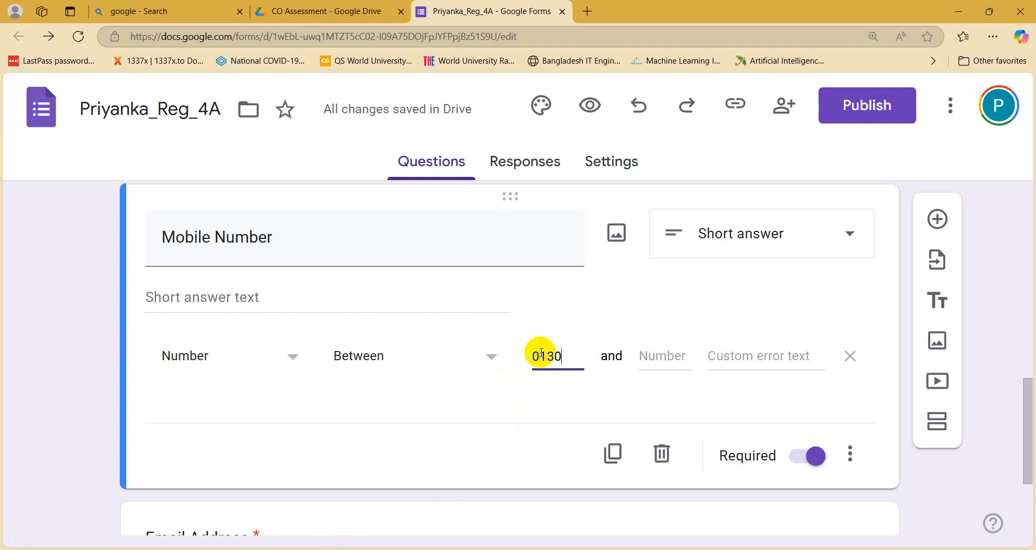
type("0000")
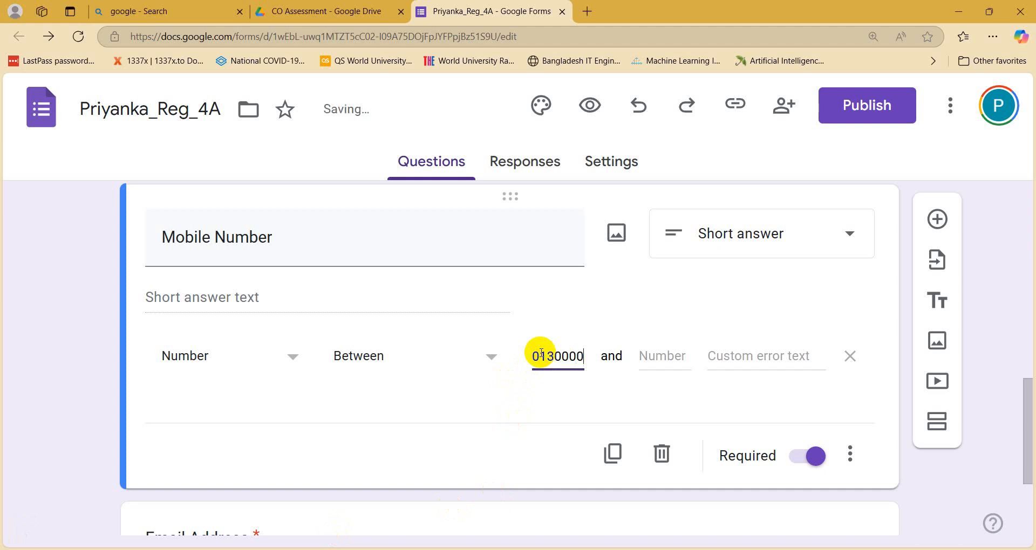
type("00")
left_click(667, 357)
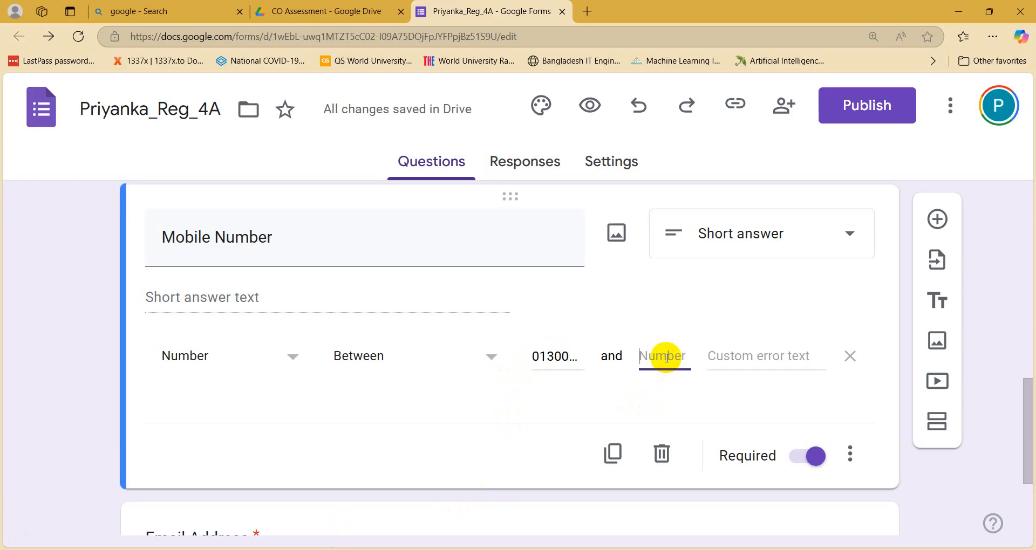
type("01999")
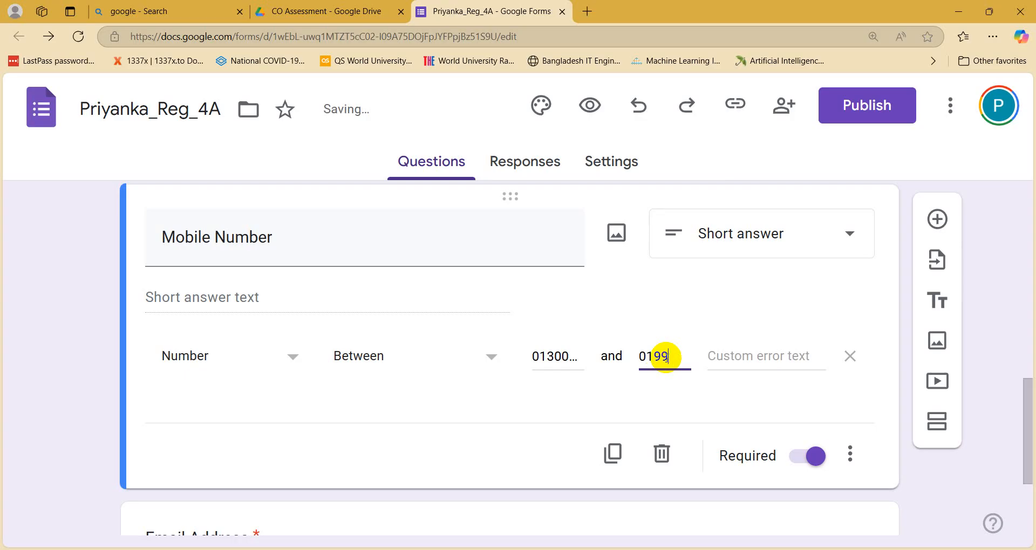
type("999999999")
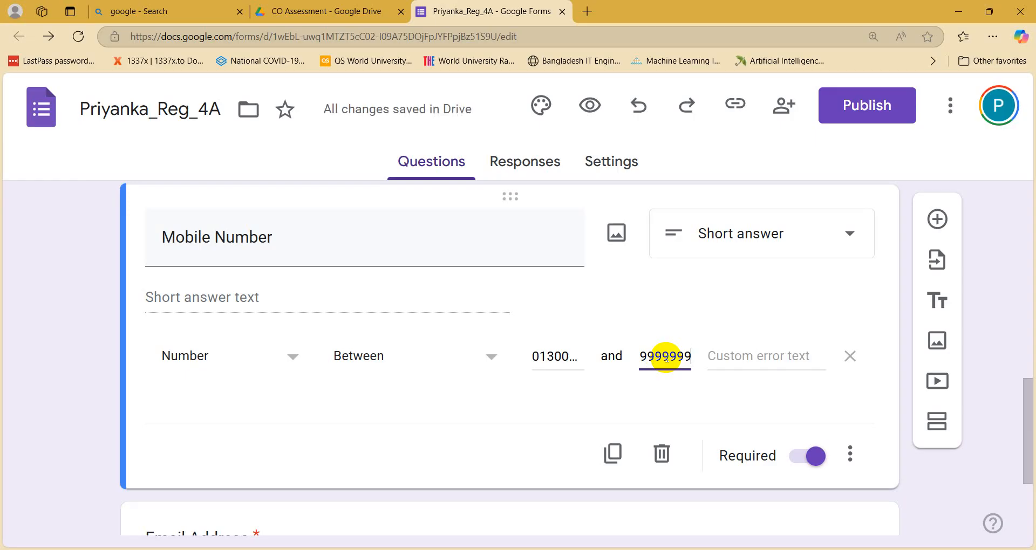
key("alt+Tab")
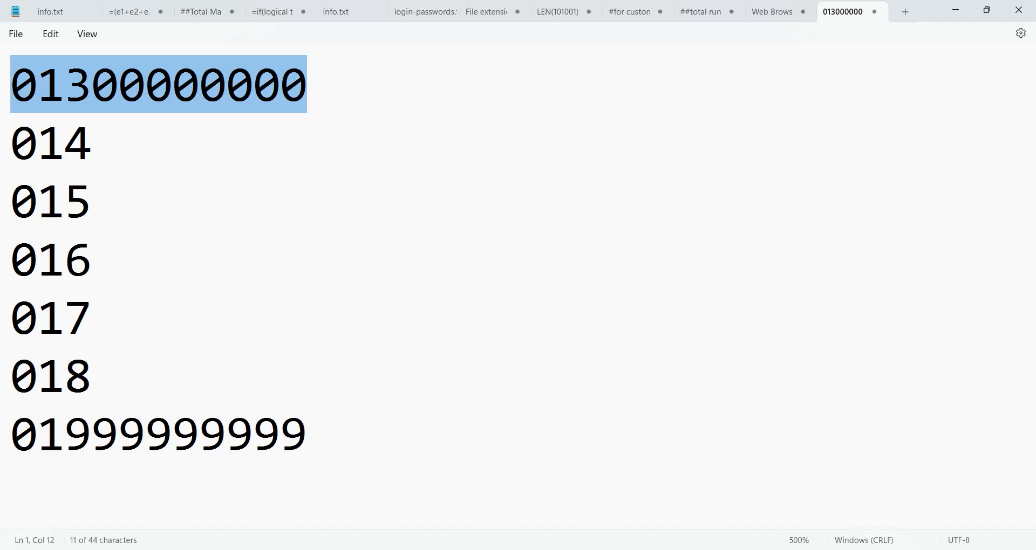
left_click(316, 434)
left_click_drag(315, 435, 4, 432)
key("ctrl+c")
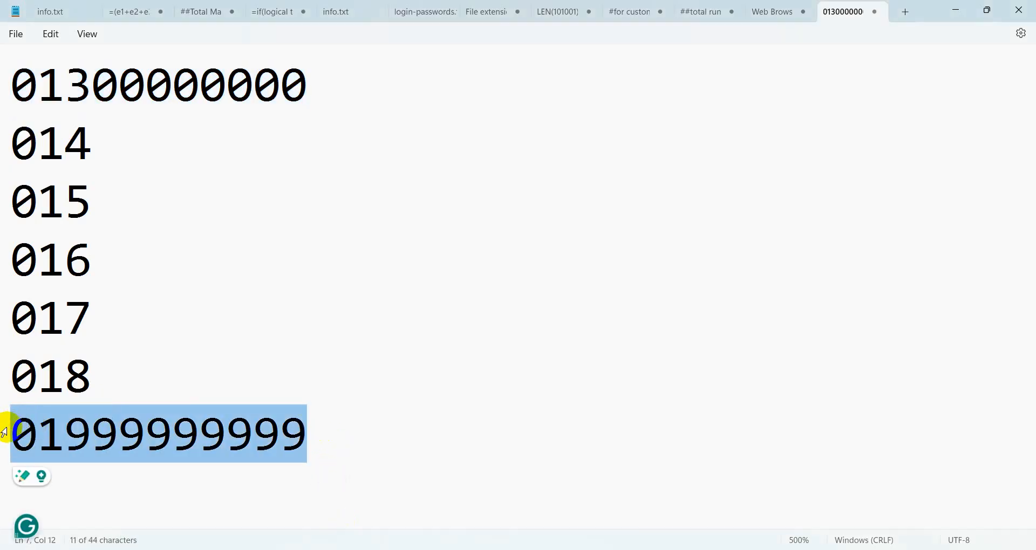
left_click(956, 10)
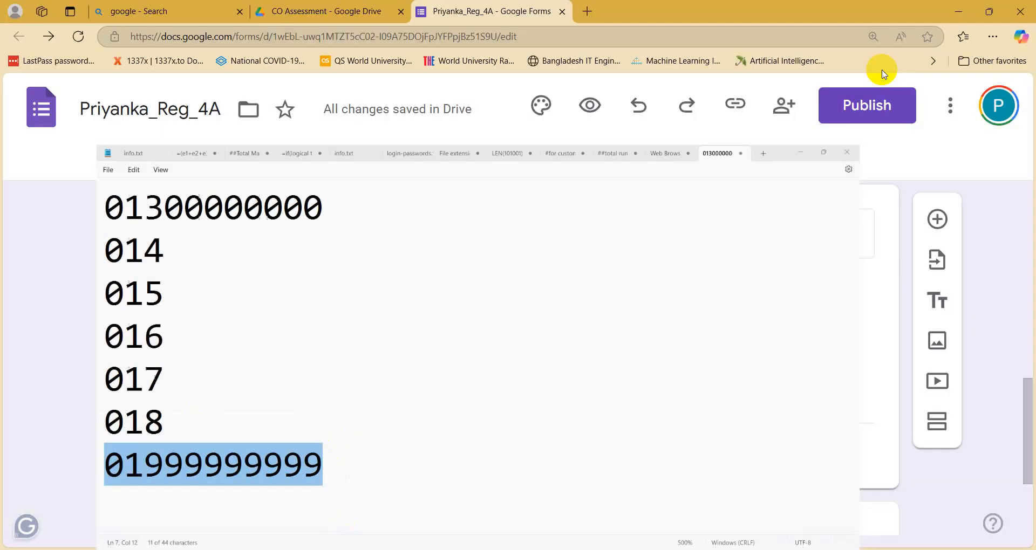
left_click_drag(637, 358, 743, 357)
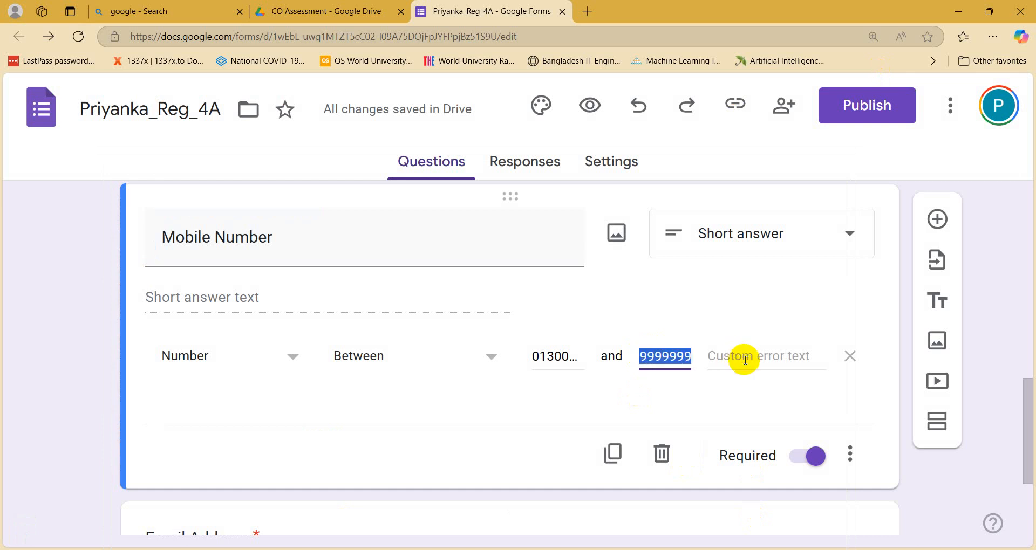
key("BackSpace")
key("ctrl+v")
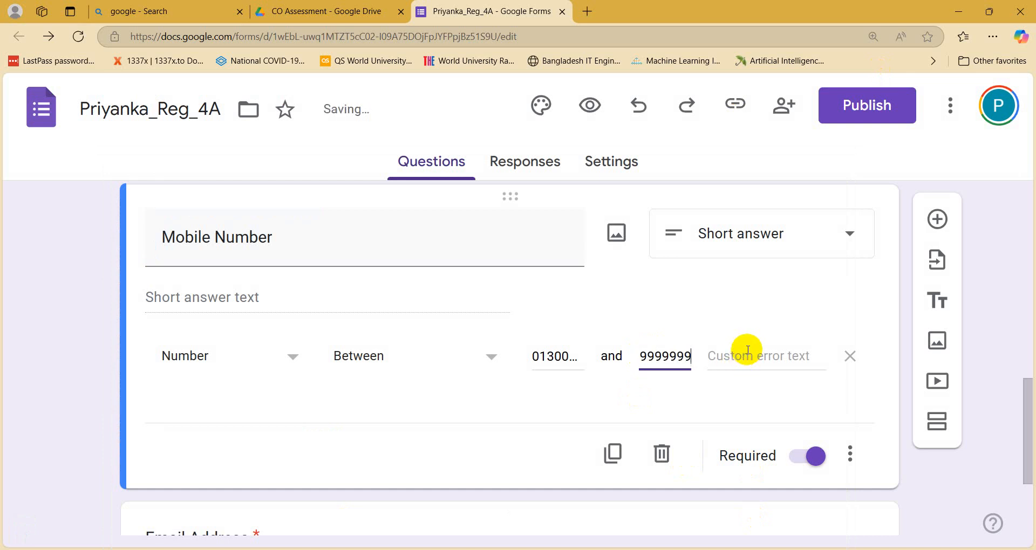
left_click(949, 499)
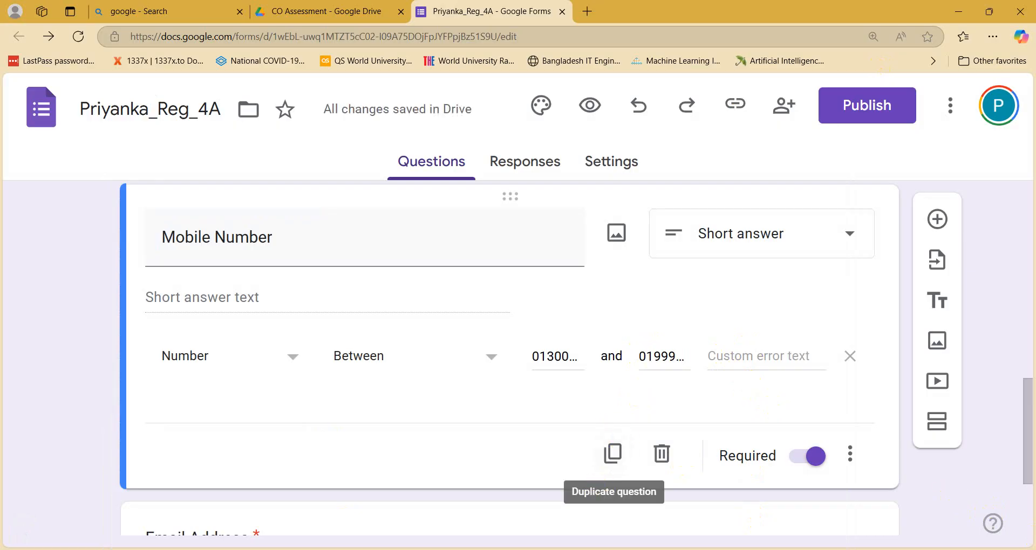
Step: Review the first, last and 018 lines of the Notepad list, then minimize it
key("alt+Tab")
left_click(300, 85)
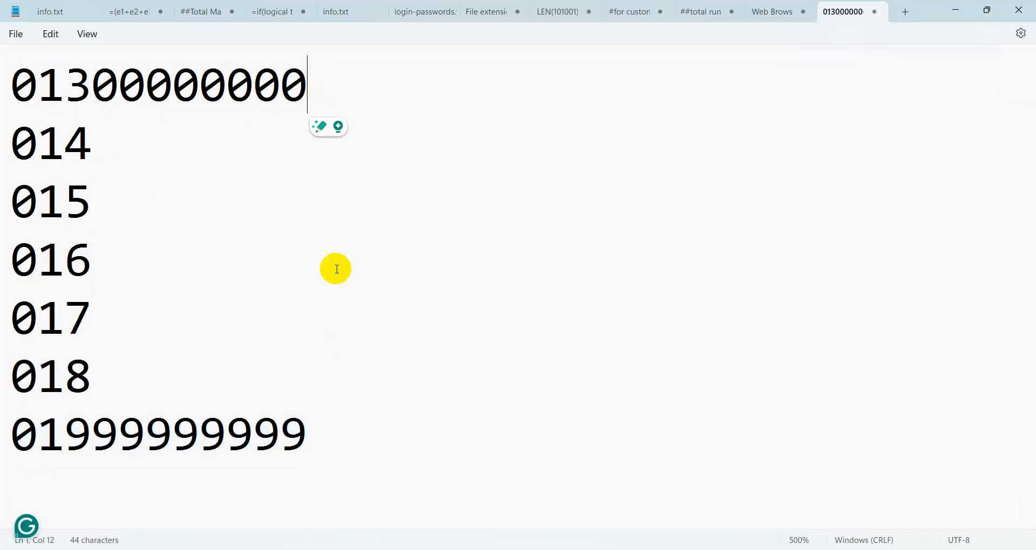
left_click(302, 427)
left_click(338, 52)
left_click(334, 381)
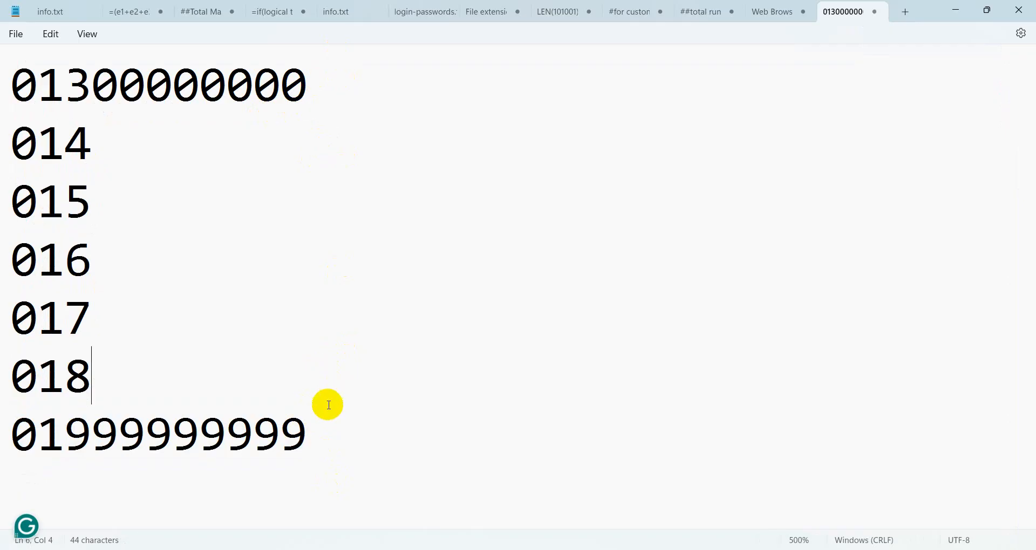
left_click(963, 11)
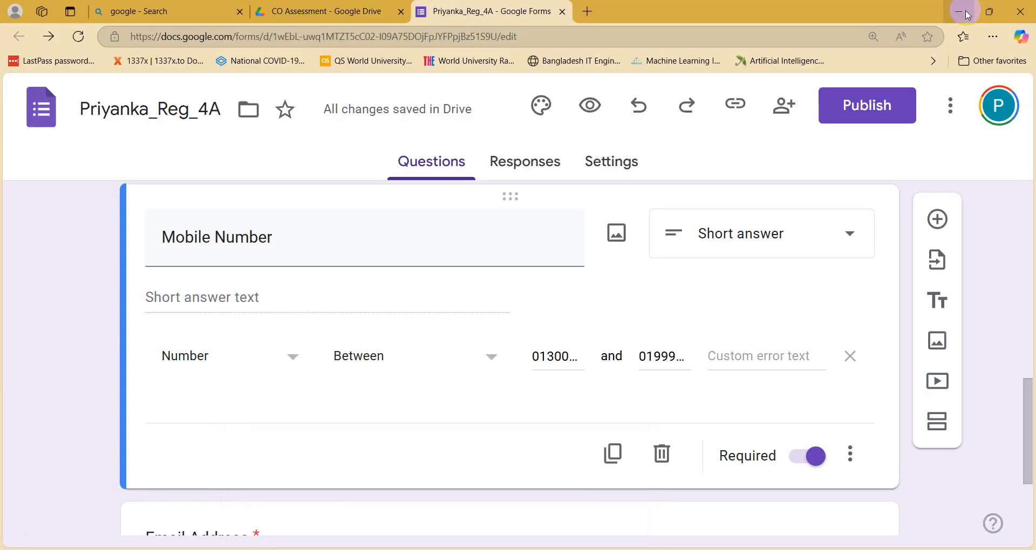
Step: Write the custom error text 'Please insert valid mobile number' for the Mobile Number rule
left_click(743, 359)
type("Plea")
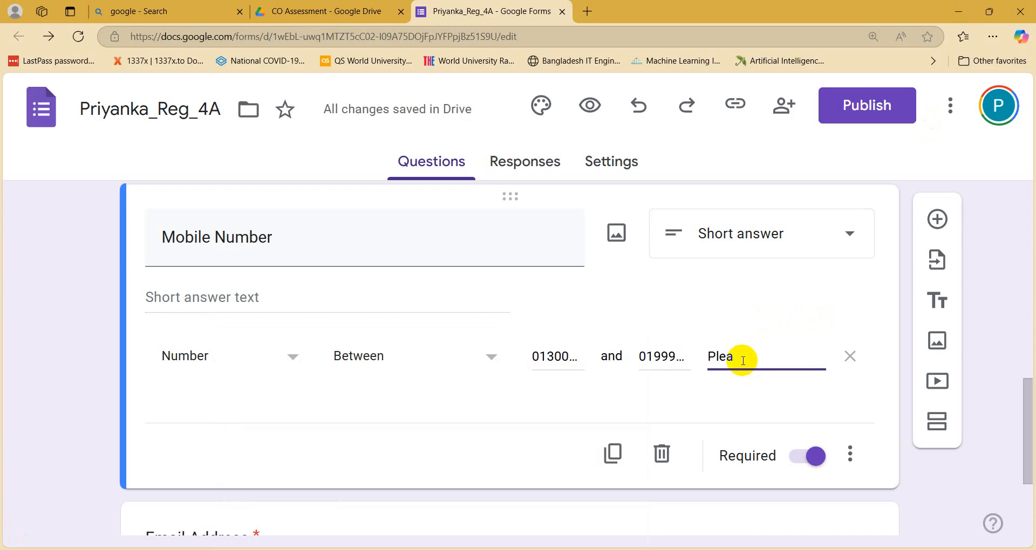
type("se")
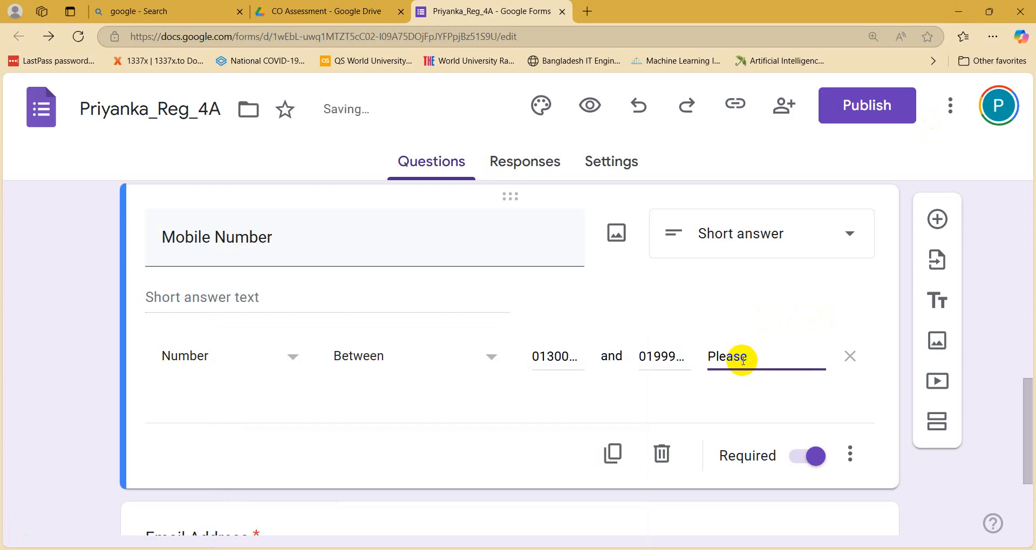
type(" insert ")
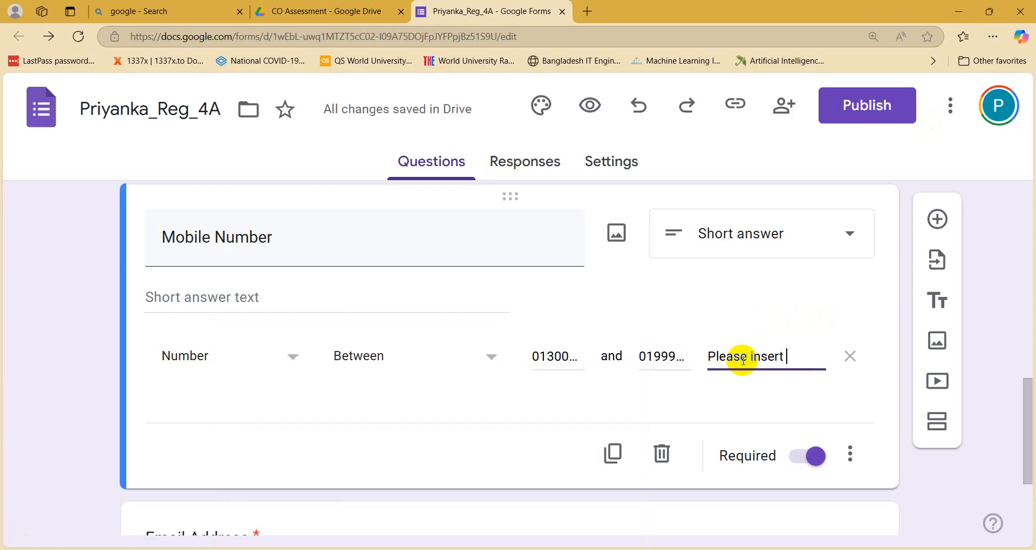
type("valide")
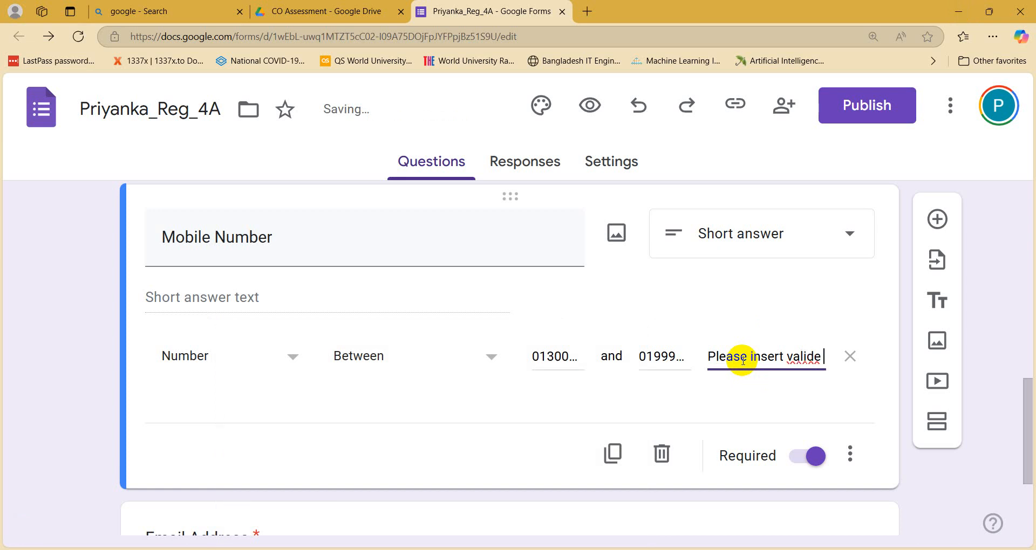
key("BackSpace")
key("BackSpace")
type("mobi")
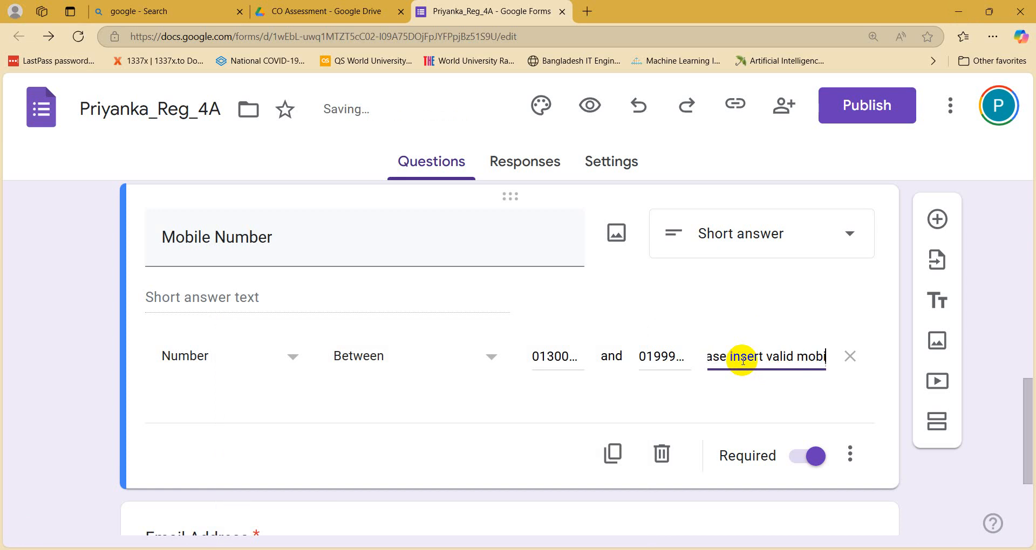
type("le numb")
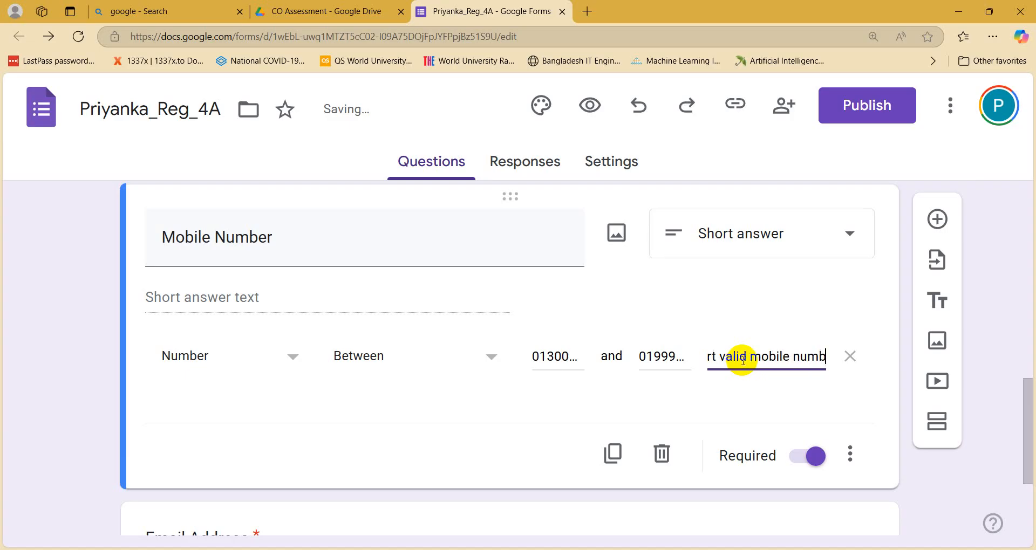
type("er")
left_click(964, 472)
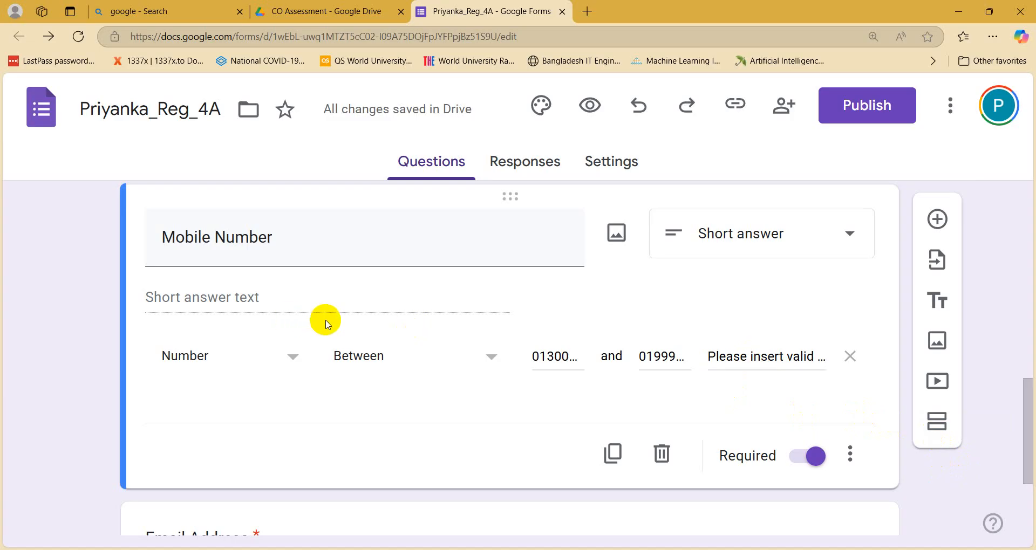
Step: Clear both the lower and upper Between limits of the Mobile Number validation
scroll(325, 323, "down", 1)
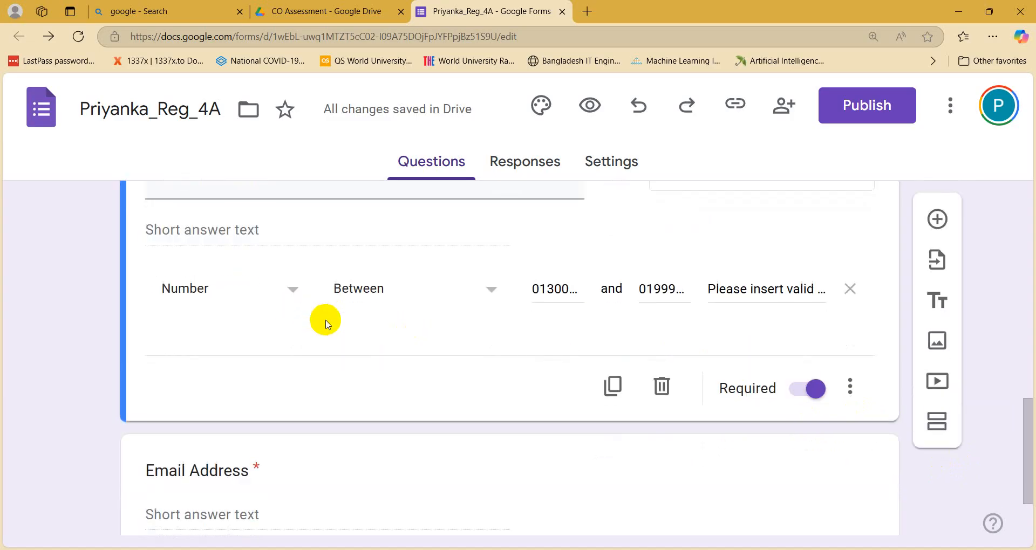
double_click(534, 288)
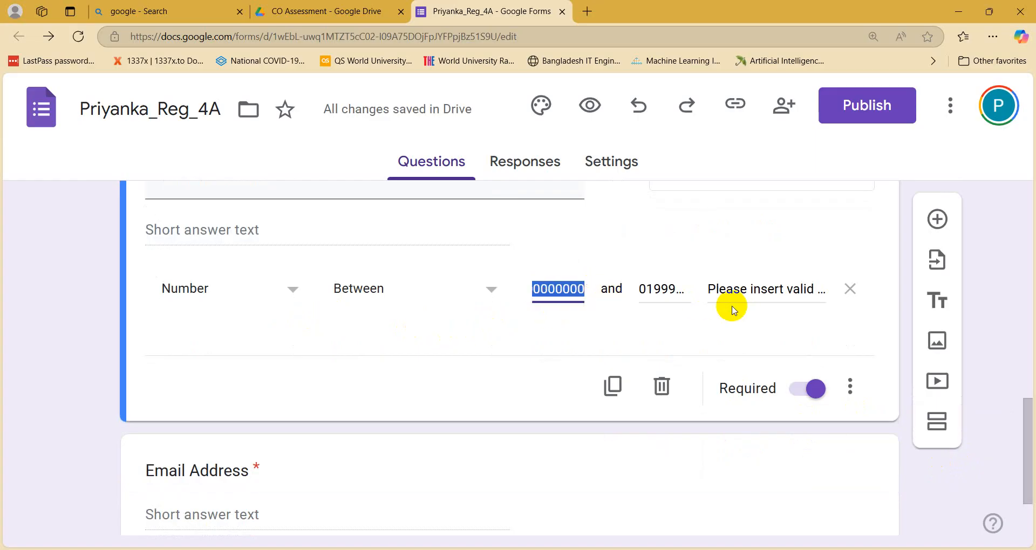
type("0")
key("BackSpace")
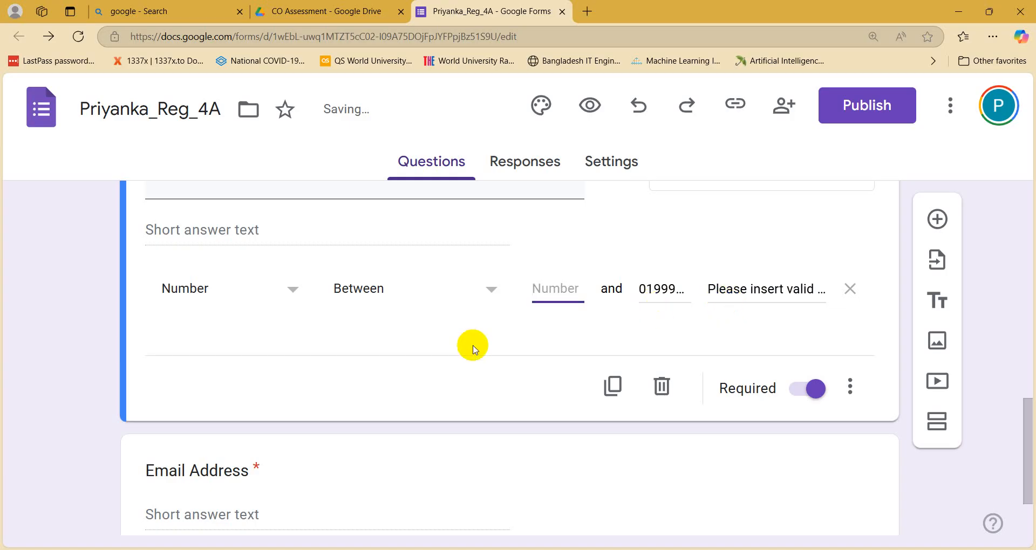
left_click(646, 292)
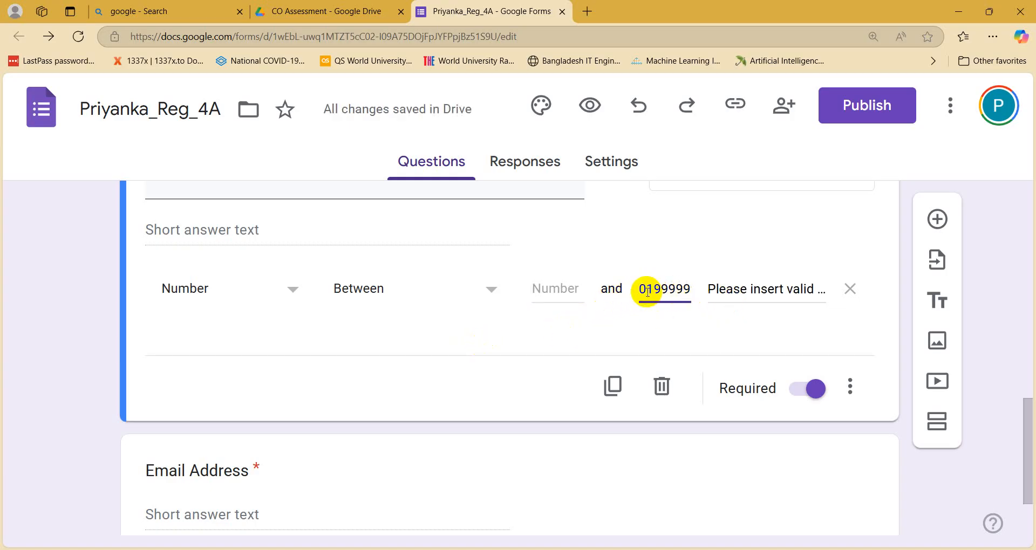
left_click(642, 291)
left_click_drag(641, 290, 683, 289)
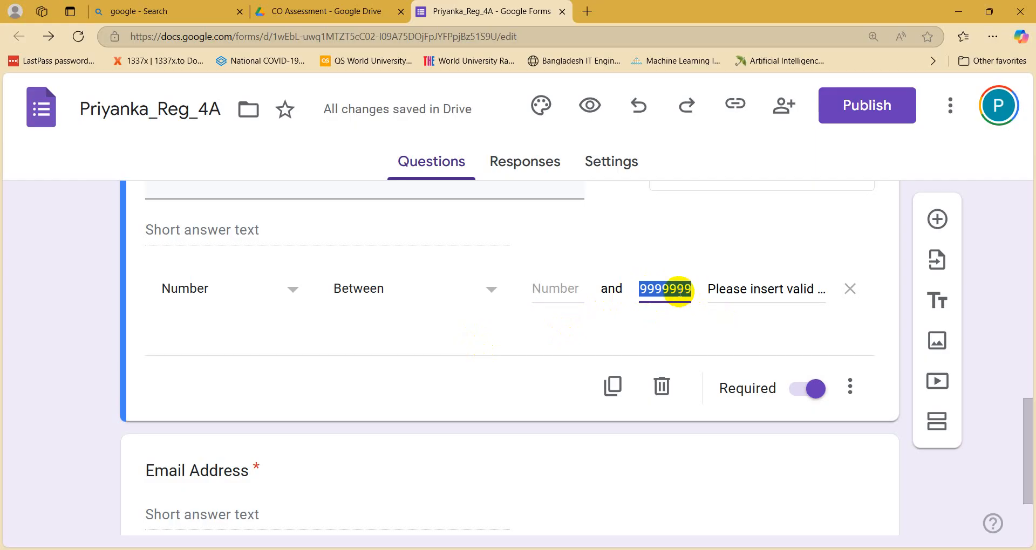
key("BackSpace")
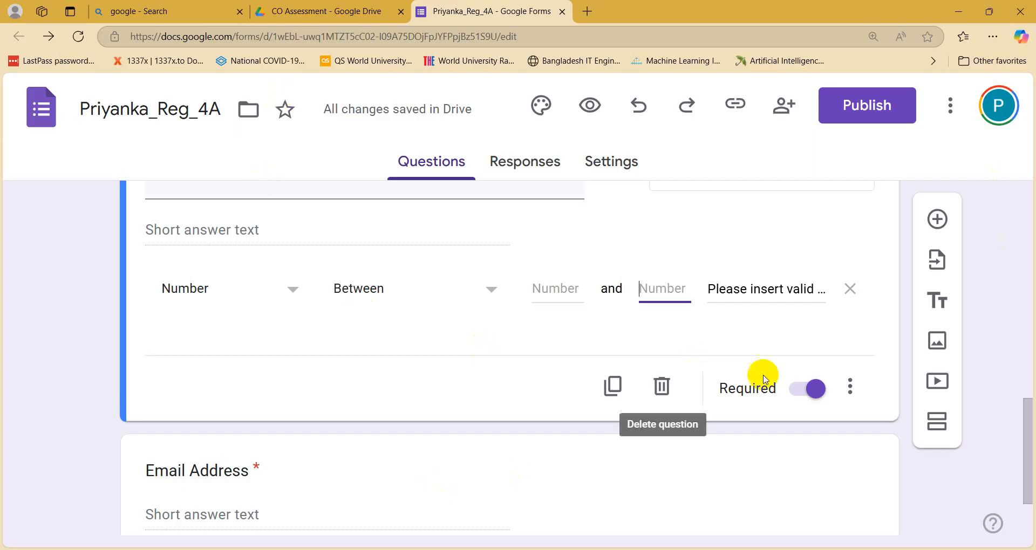
Step: Check the Mobile Number extra options menu without changes and reselect the question
scroll(251, 306, "up", 3)
scroll(268, 319, "down", 3)
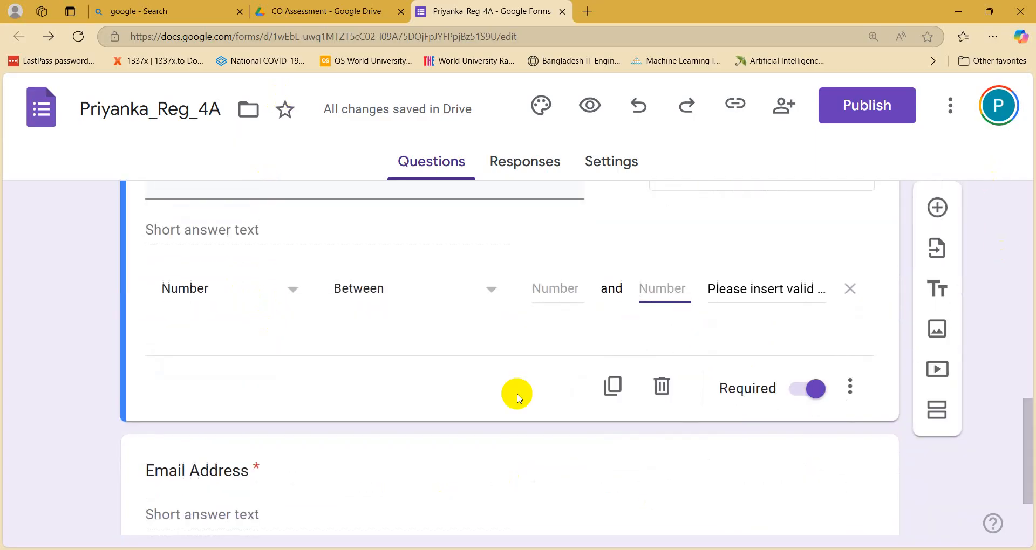
left_click(851, 397)
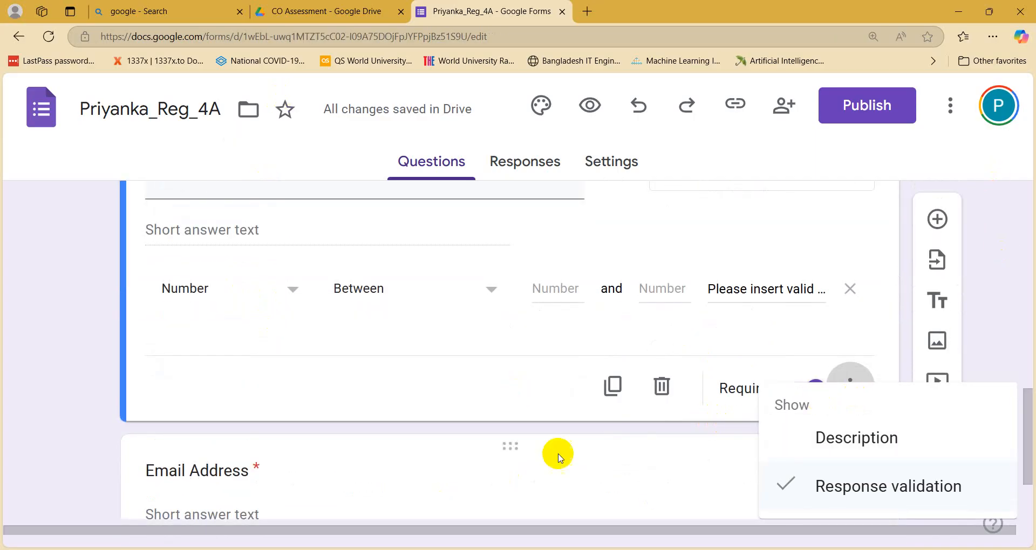
left_click(555, 455)
scroll(413, 330, "up", 3)
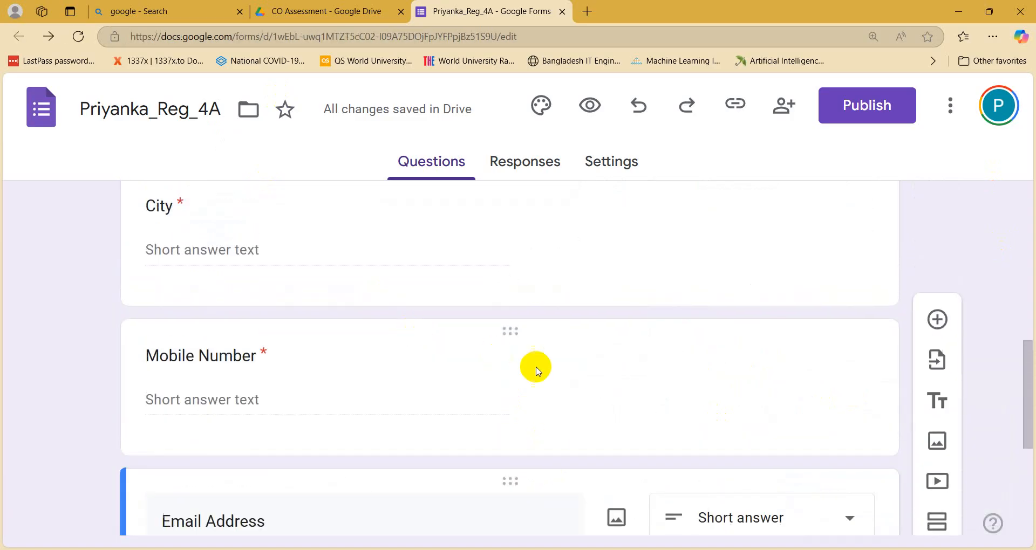
scroll(537, 373, "down", 1)
left_click(583, 323)
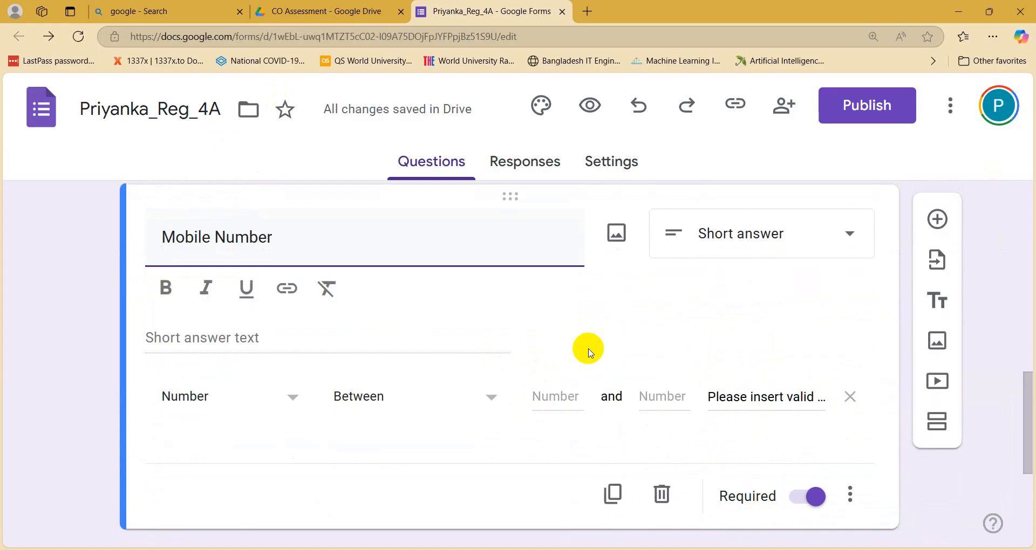
left_click(411, 549)
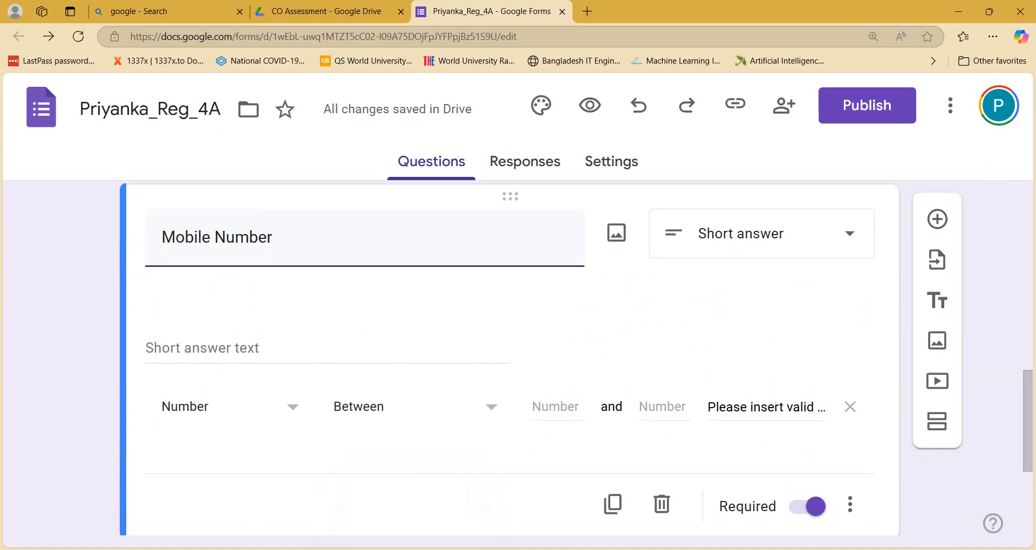
left_click(4, 82)
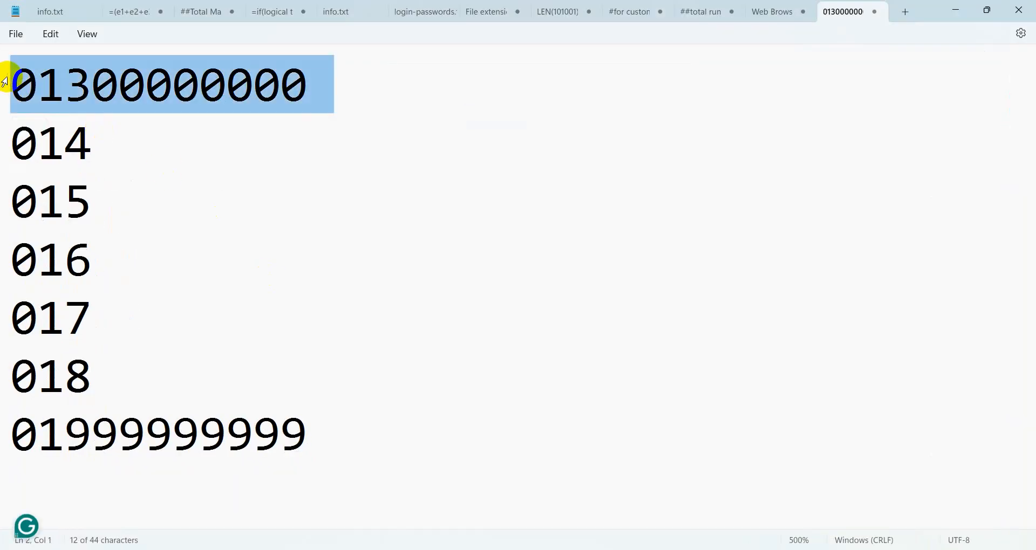
left_click(12, 75)
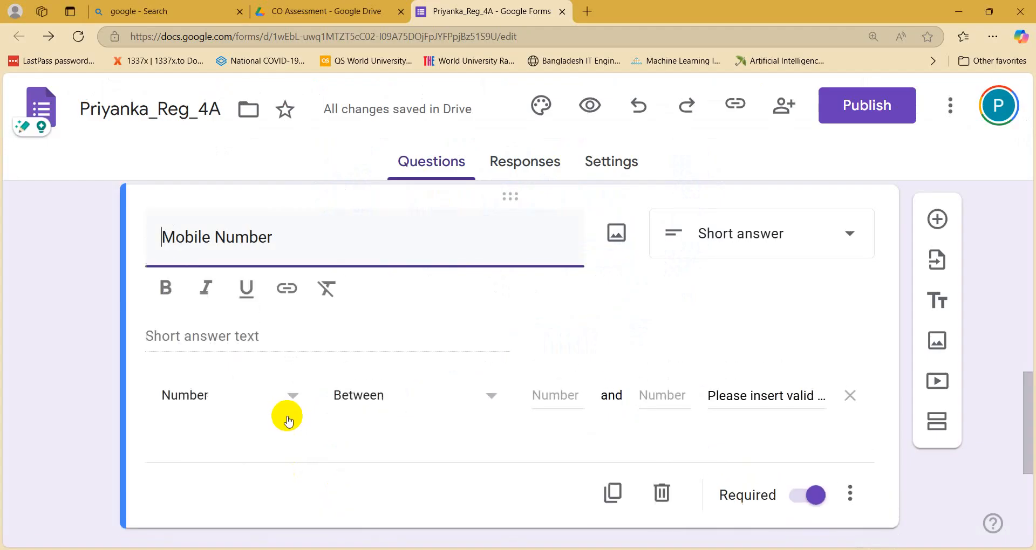
Step: Inspect the validation type and condition lists, keeping Number and Between
scroll(287, 421, "down", 2)
left_click(232, 327)
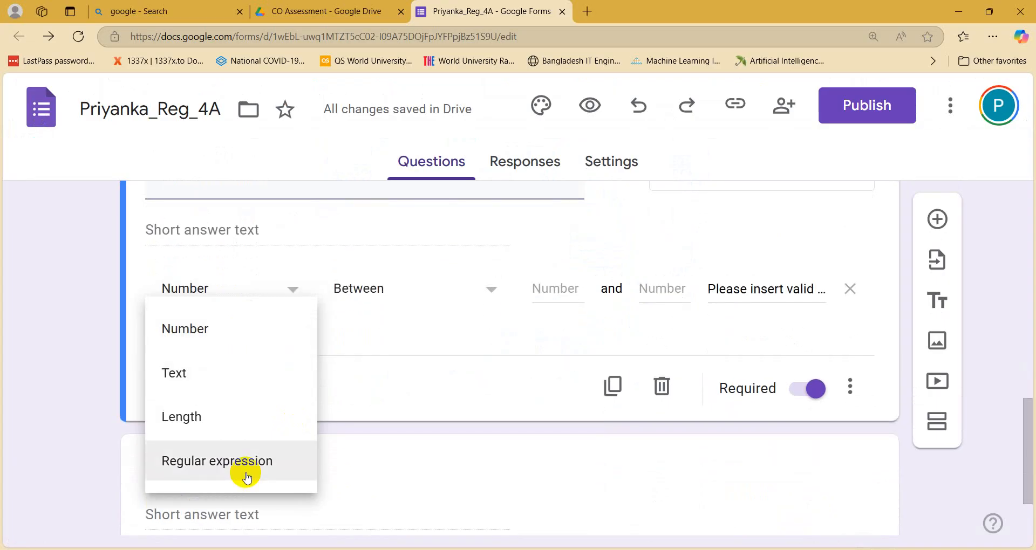
left_click(392, 316)
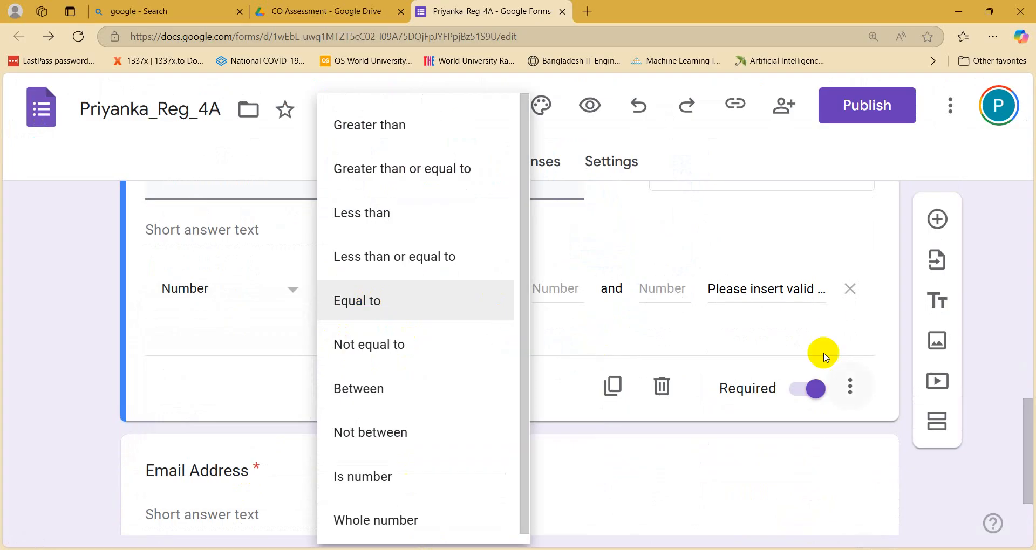
left_click(817, 265)
Step: Inspect the question type list twice, keeping Mobile Number as Short answer
scroll(745, 270, "up", 2)
left_click(762, 297)
scroll(760, 297, "down", 4)
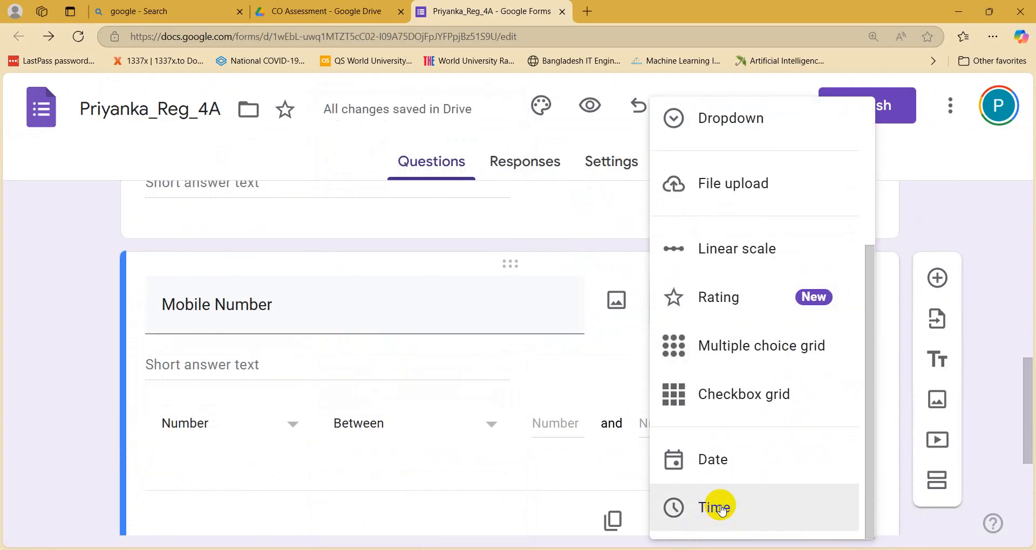
scroll(722, 469, "up", 1)
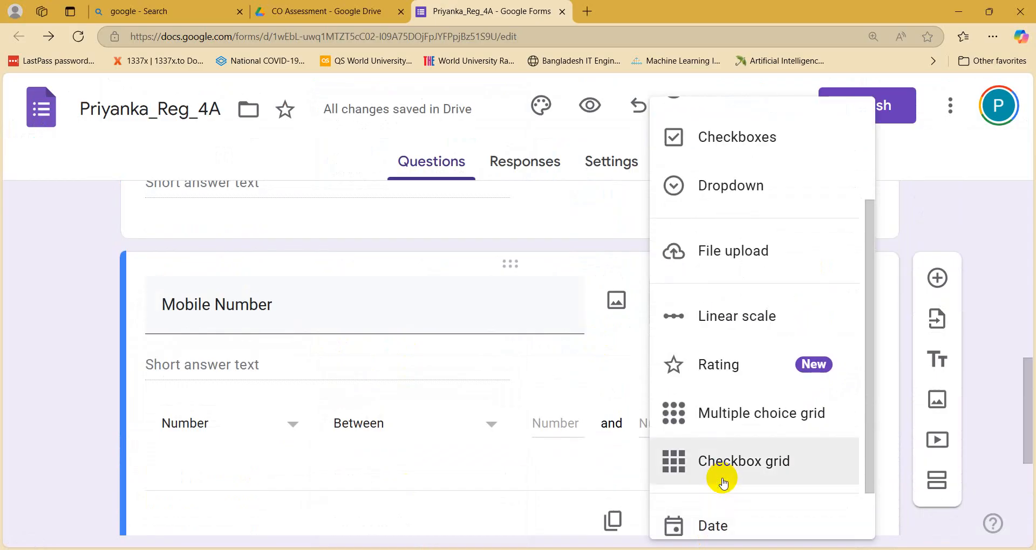
scroll(723, 483, "up", 3)
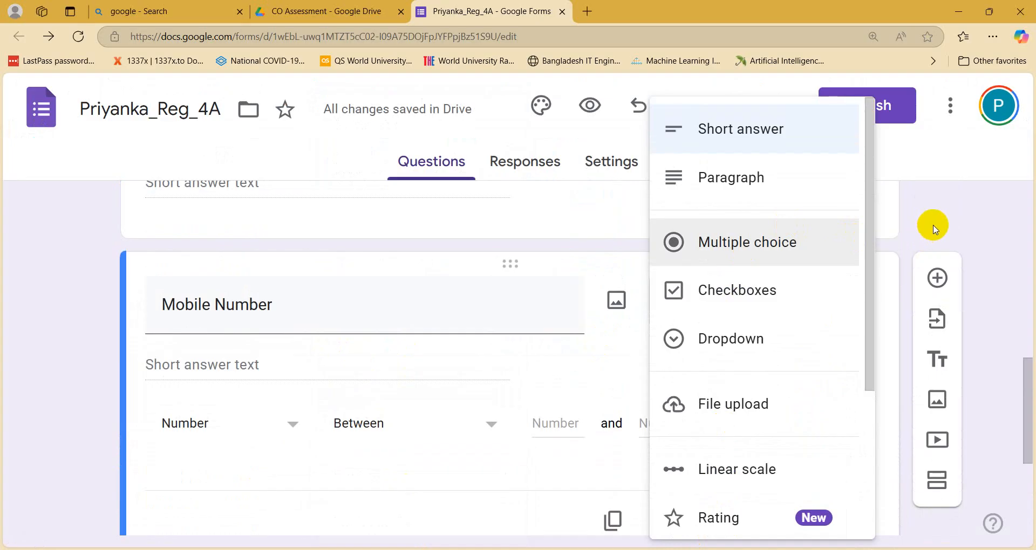
left_click(925, 241)
scroll(208, 355, "down", 1)
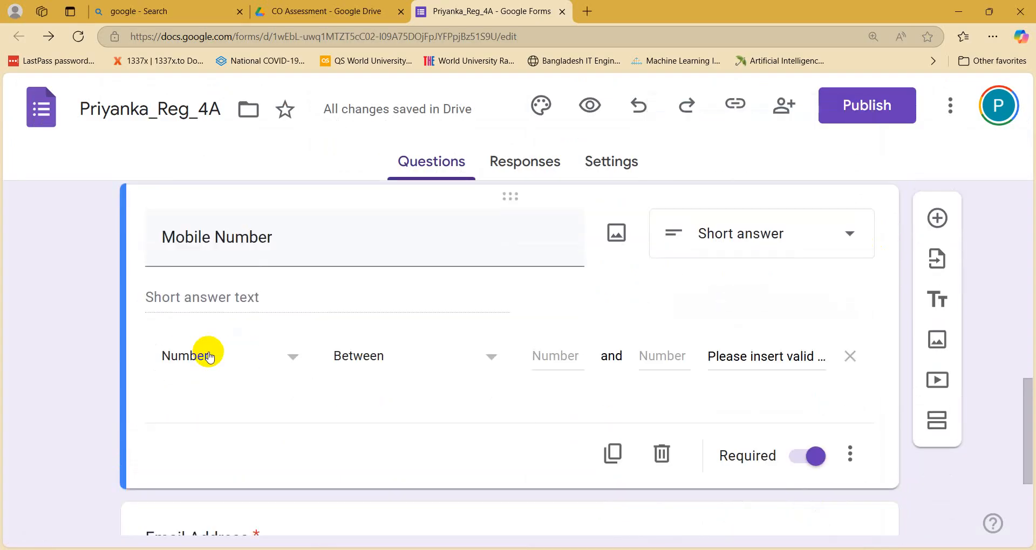
scroll(702, 389, "up", 4)
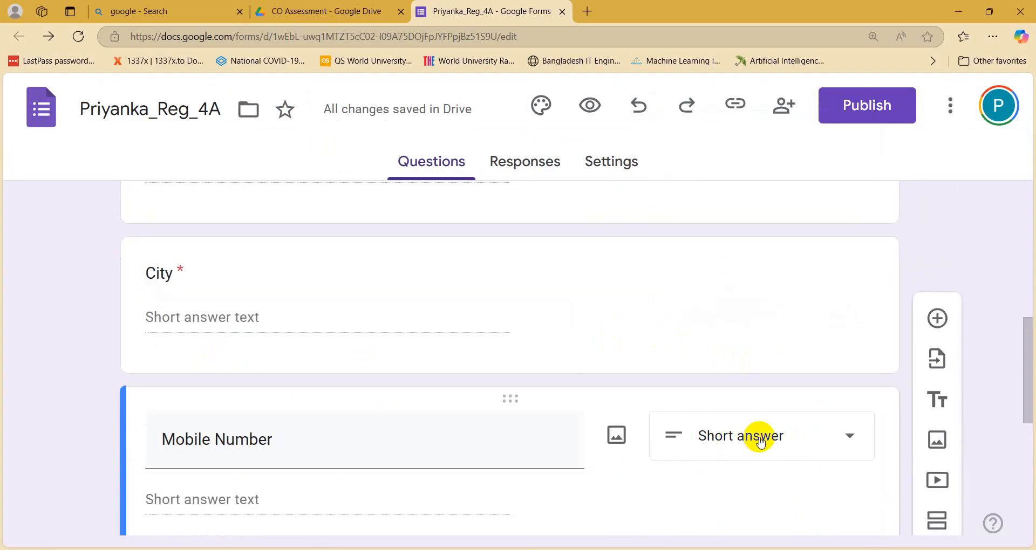
left_click(761, 443)
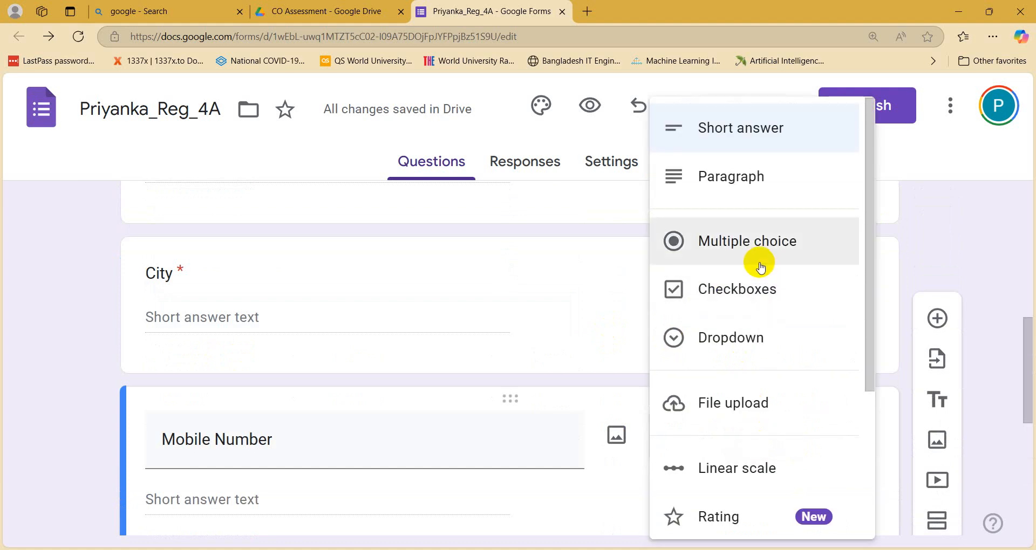
scroll(759, 368, "down", 4)
scroll(721, 456, "up", 4)
scroll(721, 455, "down", 4)
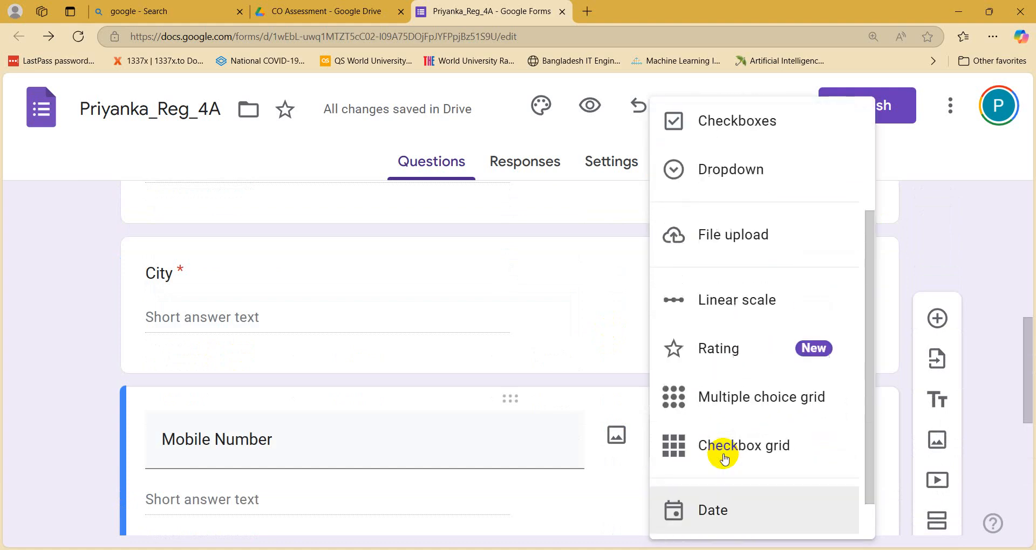
scroll(721, 456, "up", 4)
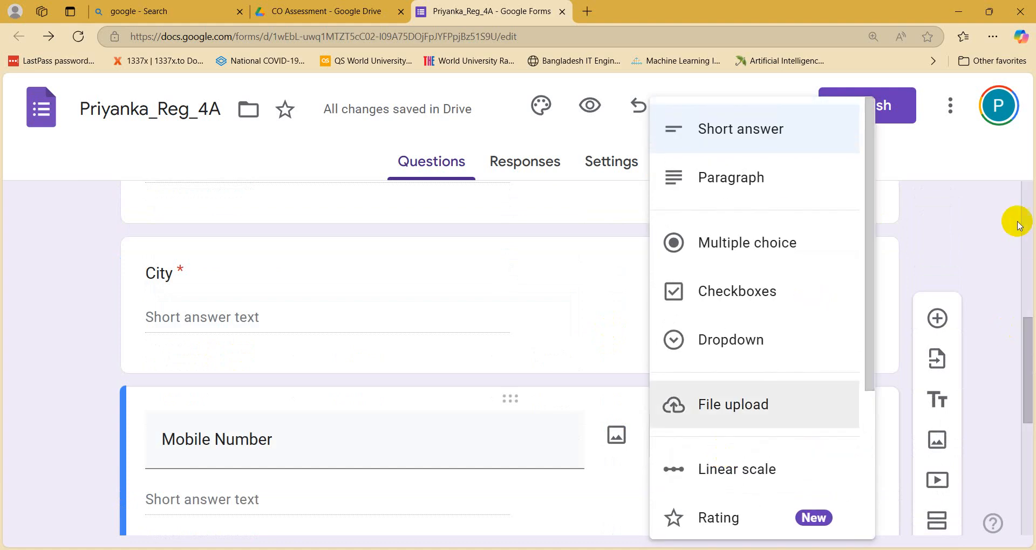
left_click(934, 235)
scroll(420, 340, "down", 2)
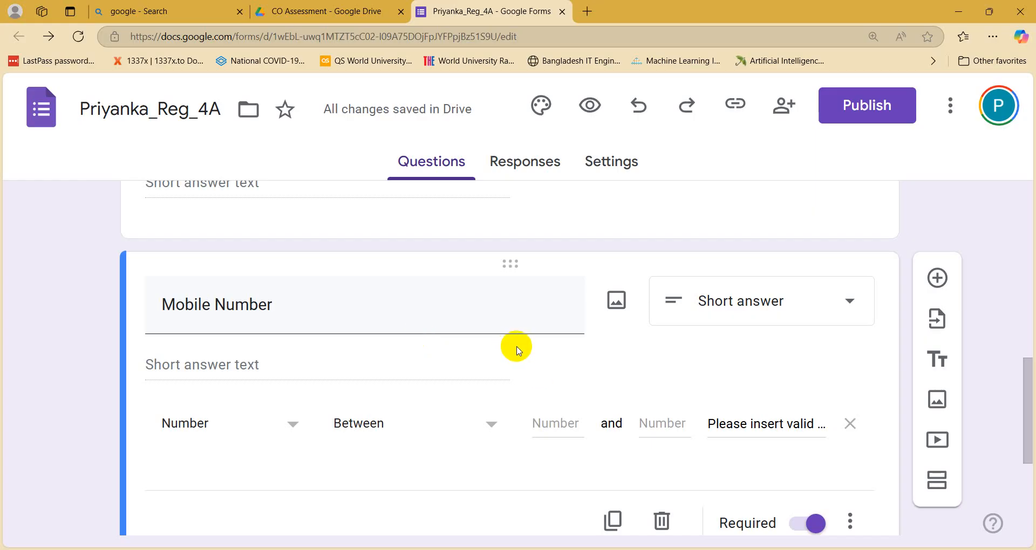
scroll(516, 351, "down", 3)
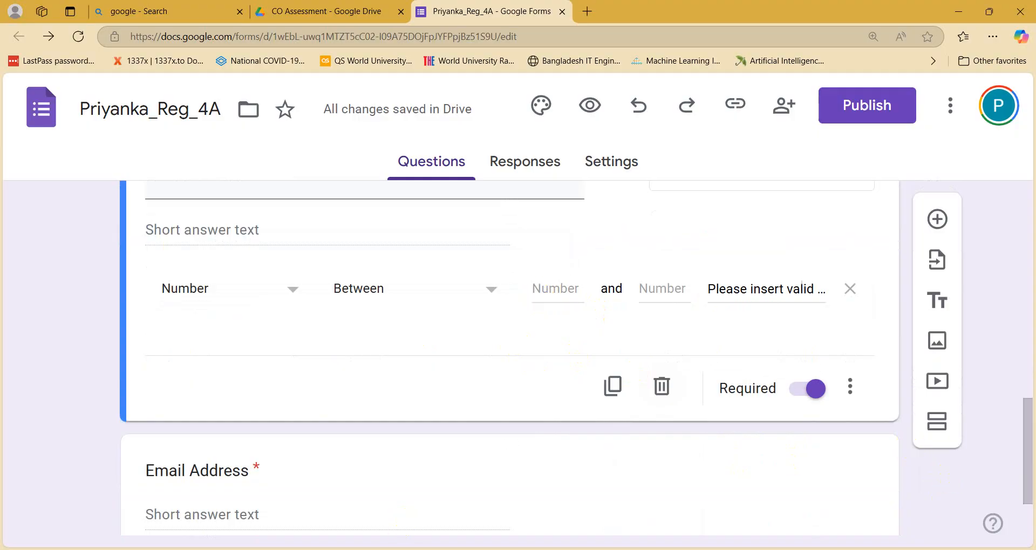
key("alt+Tab")
left_click_drag(320, 93, 2, 63)
key("ctrl+c")
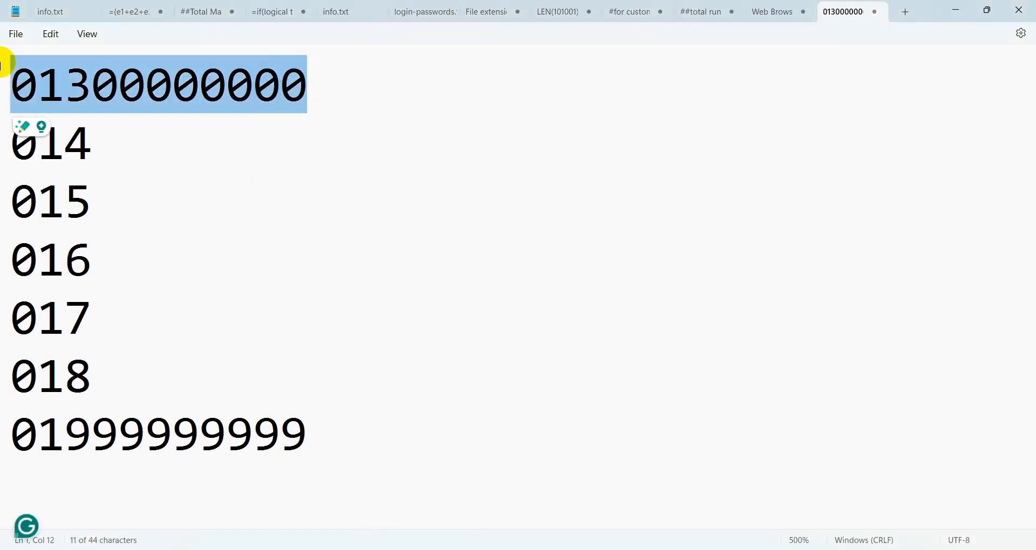
left_click(956, 9)
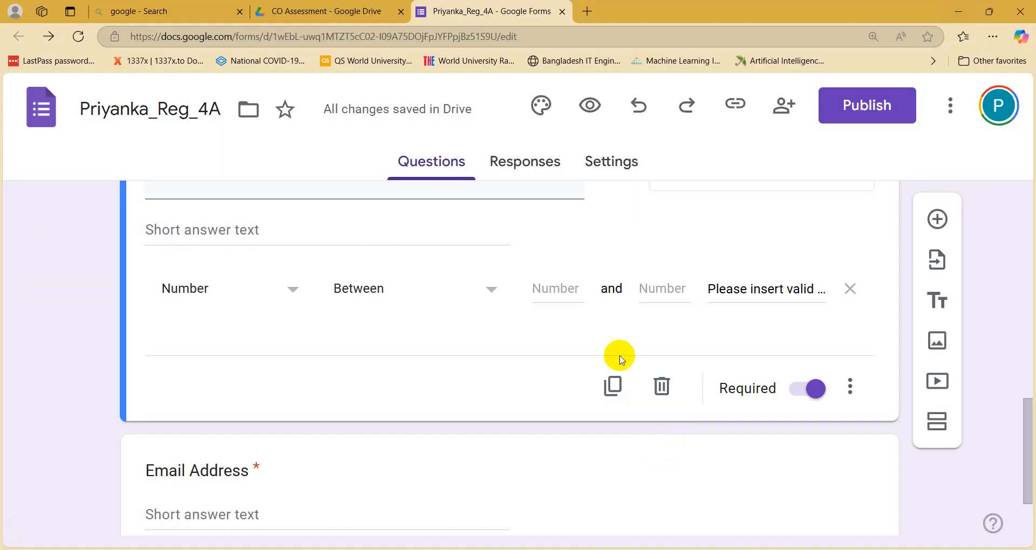
left_click(550, 291)
key("ctrl+v")
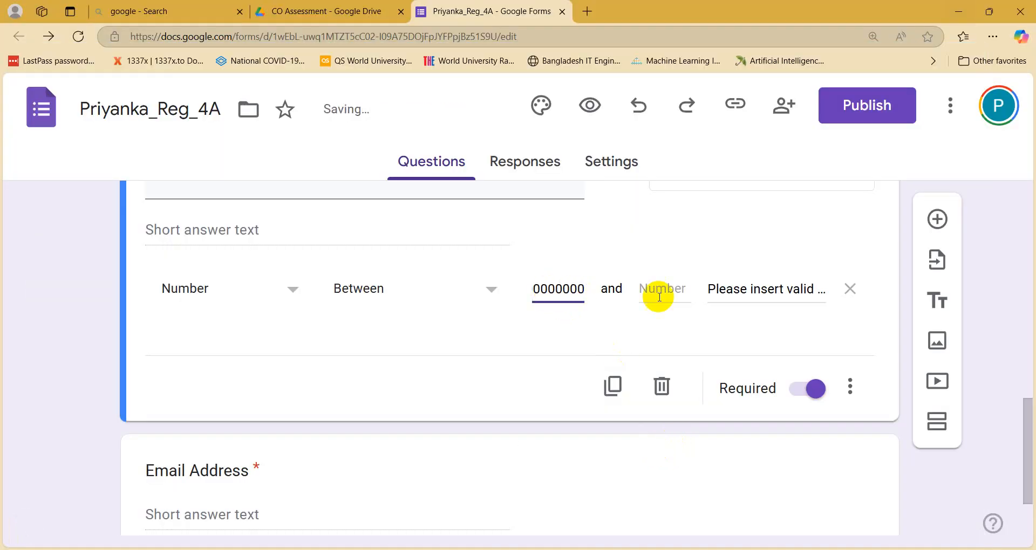
left_click(679, 298)
key("alt+Tab")
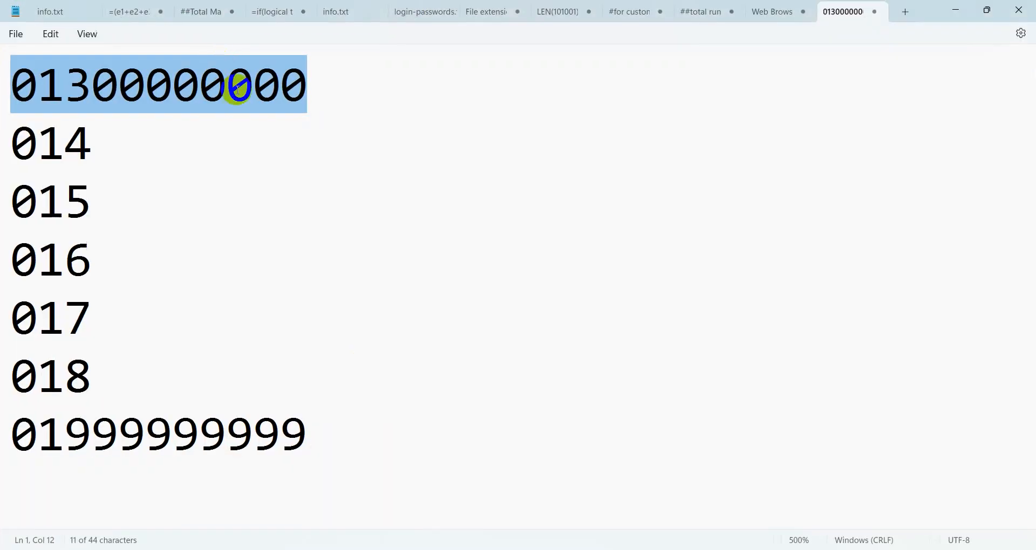
left_click_drag(333, 426, 11, 434)
key("ctrl+c")
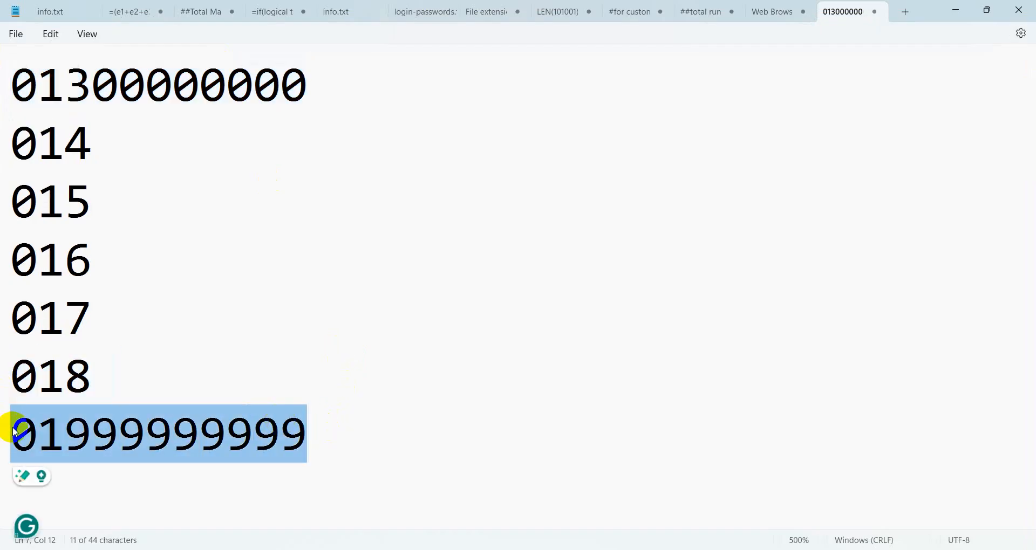
left_click(949, 11)
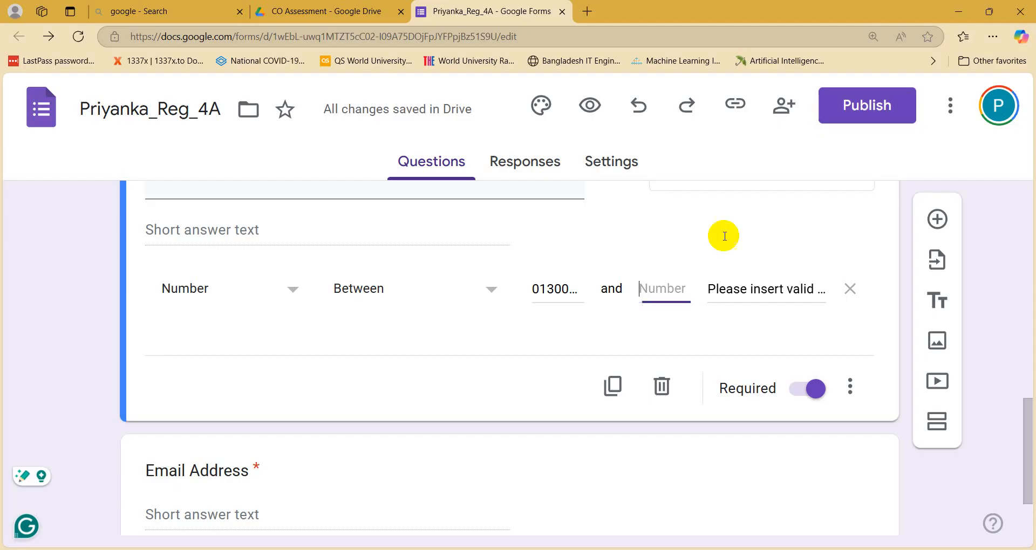
key("ctrl+v")
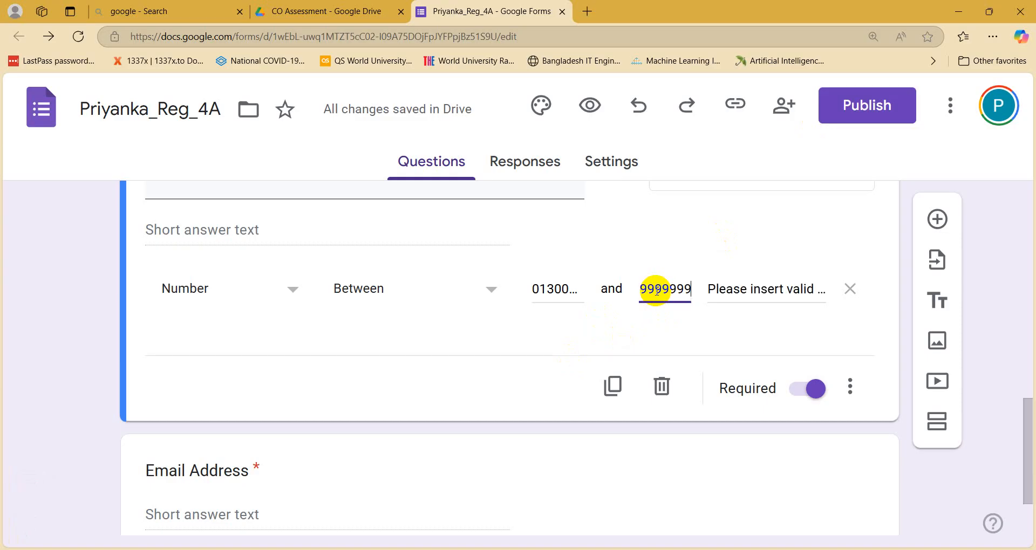
left_click(784, 337)
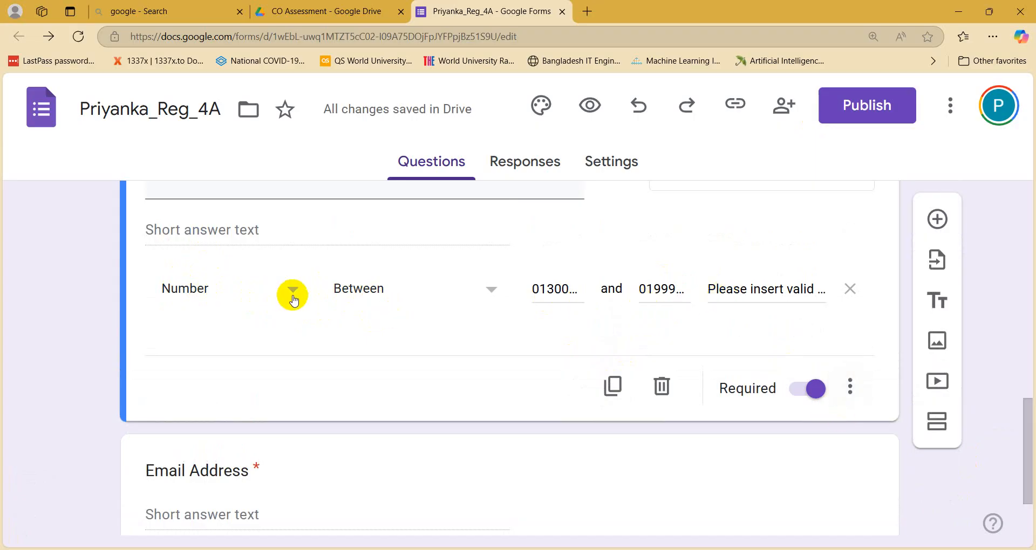
Step: Check the Mobile Number options menu unchanged, then select the Email Address question
scroll(414, 318, "up", 1)
scroll(415, 319, "up", 1)
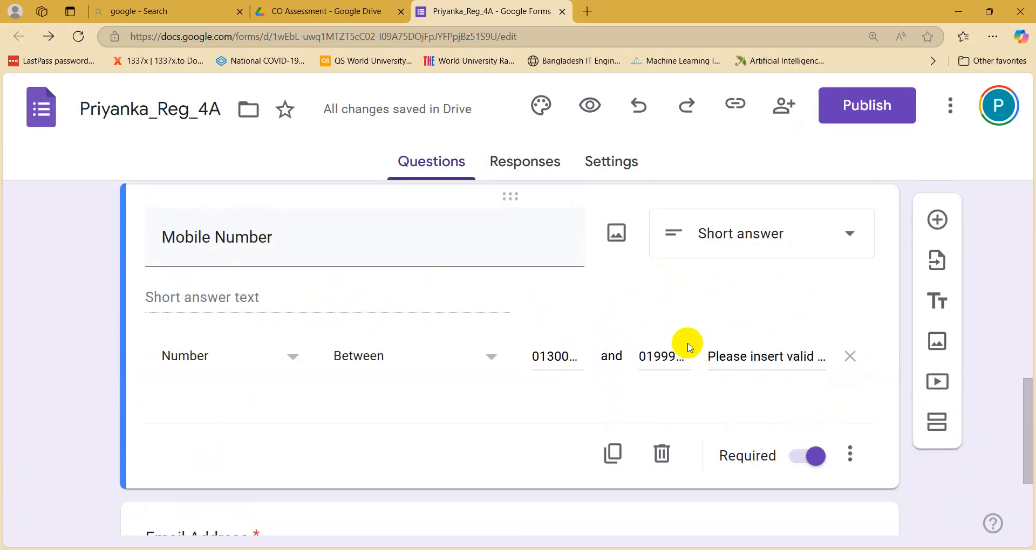
left_click(854, 460)
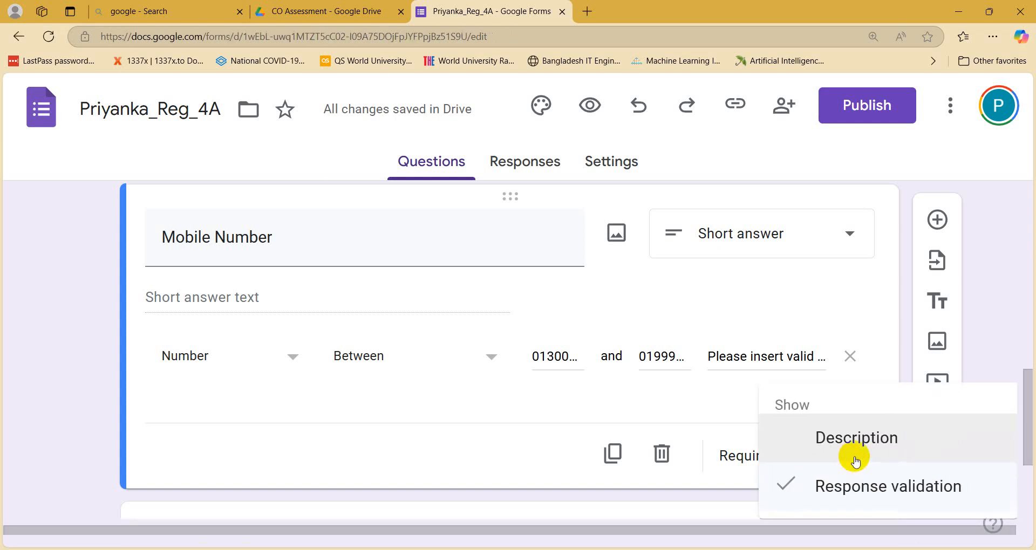
left_click(1007, 290)
scroll(331, 356, "down", 3)
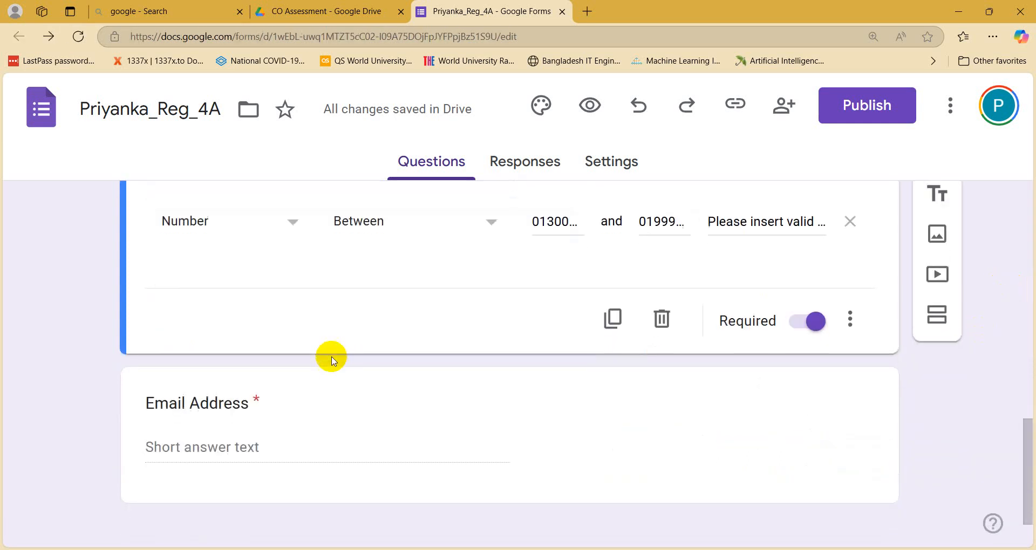
left_click(313, 355)
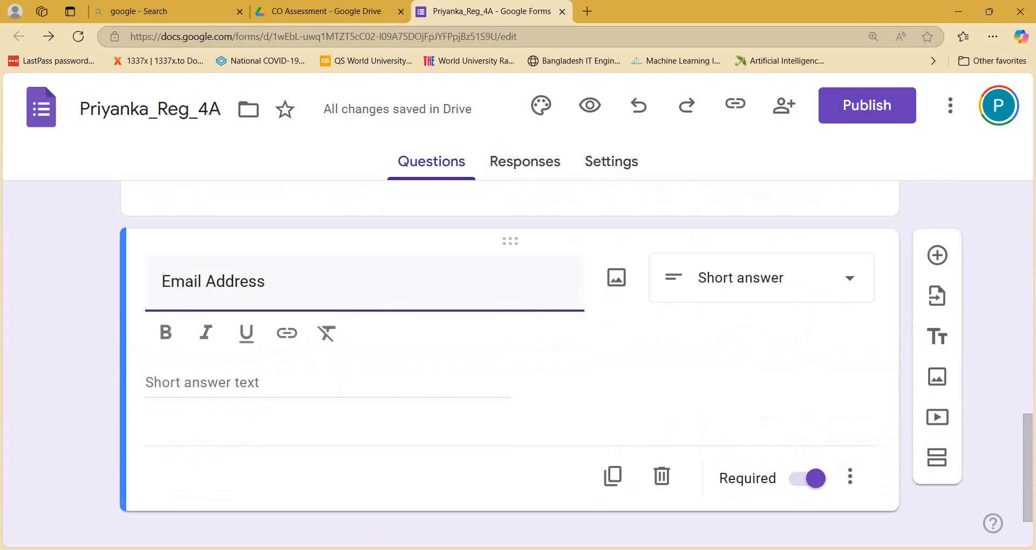
key("alt+Tab")
left_click(513, 361)
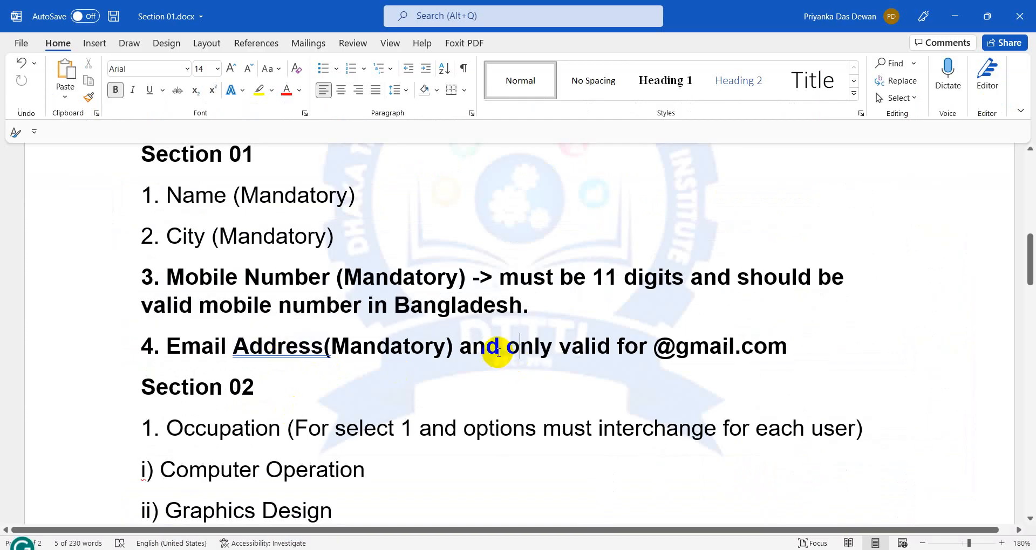
left_click_drag(507, 348, 945, 353)
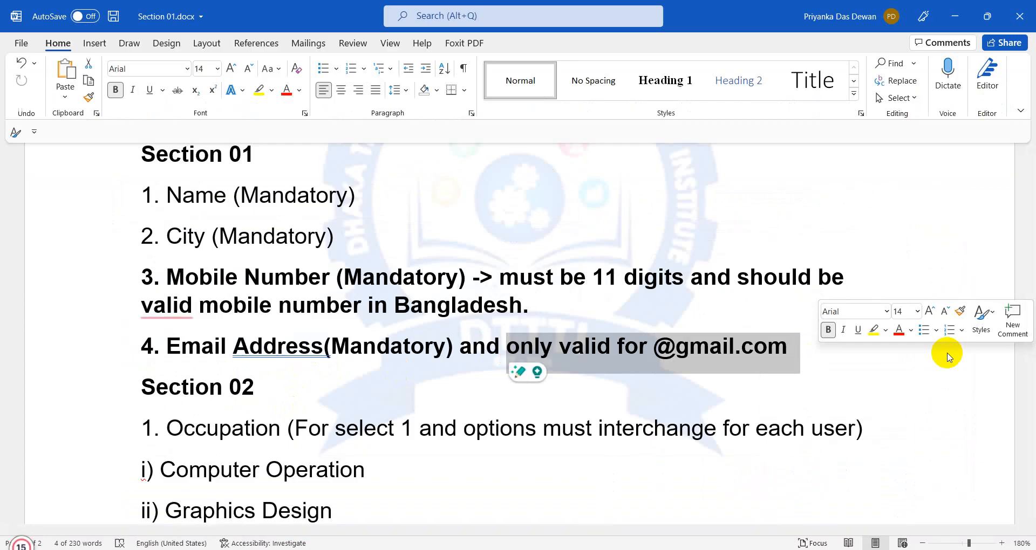
left_click(571, 346)
left_click_drag(456, 345, 814, 358)
right_click(558, 354)
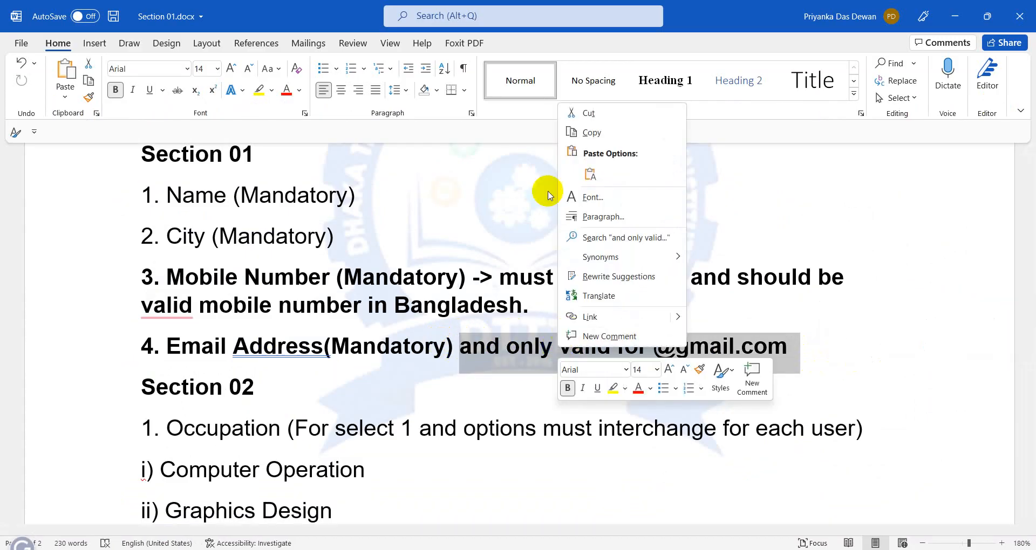
left_click(589, 113)
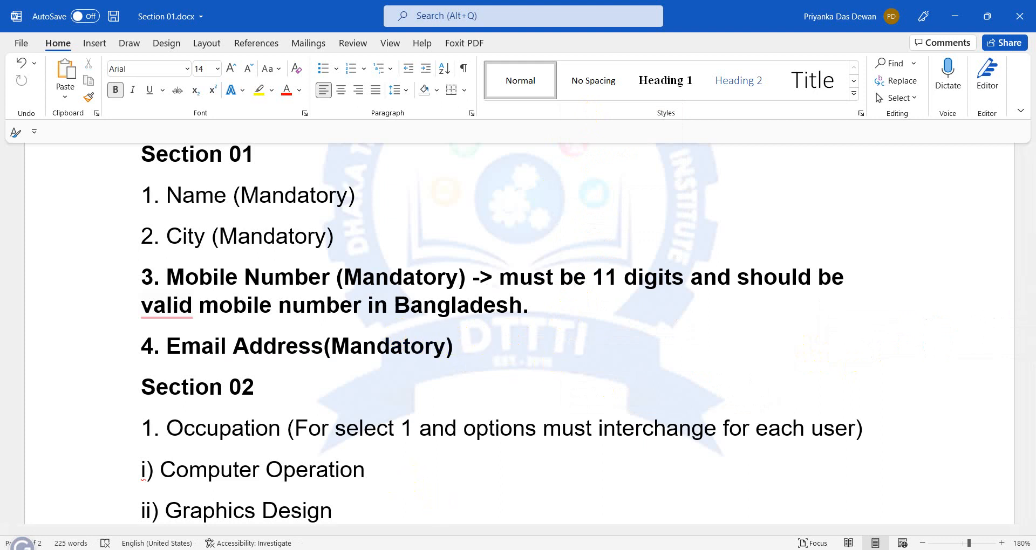
Step: Switch to the Notepad number list and clear its selection
mouse_move(381, 549)
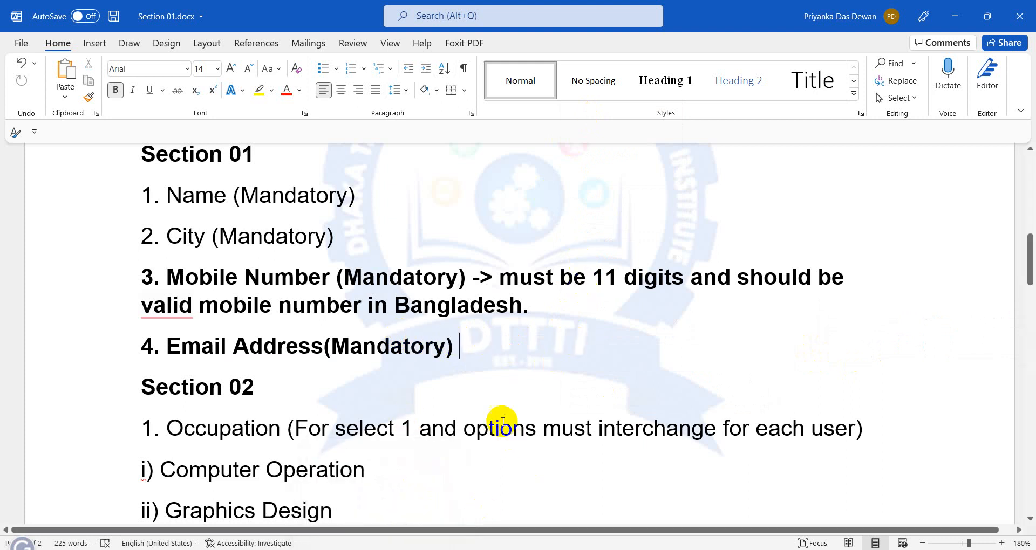
key("alt+Tab")
left_click(569, 217)
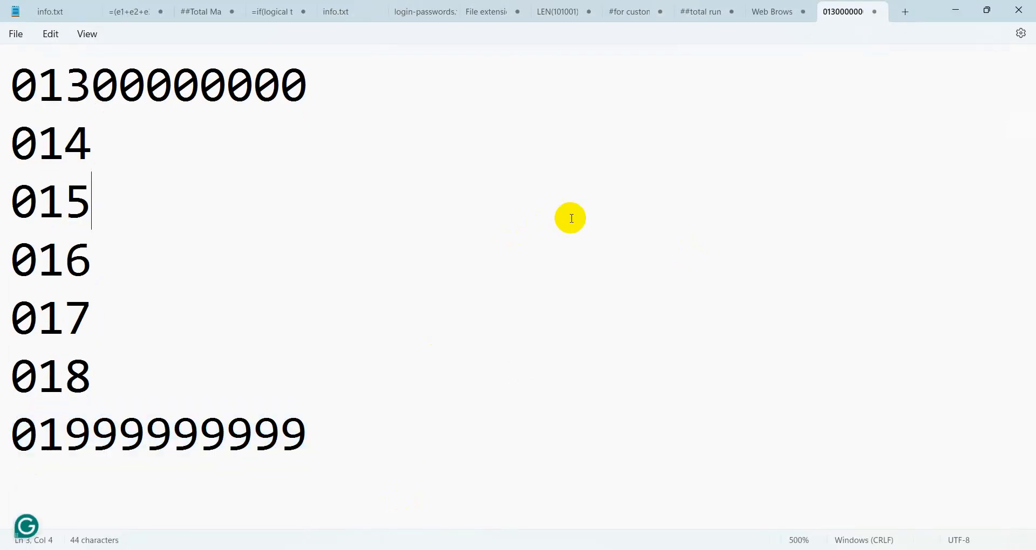
left_click(402, 412)
key("Return")
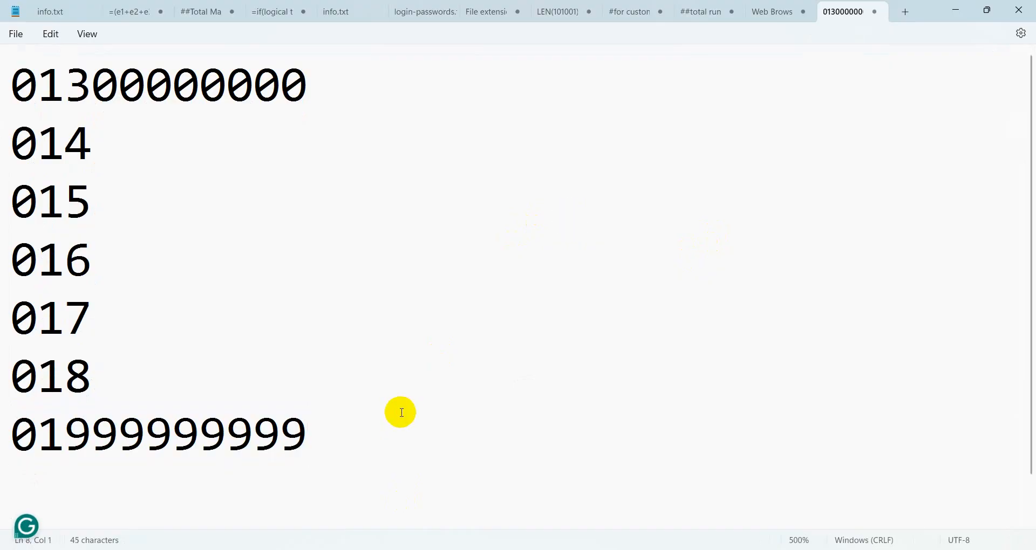
type("thot")
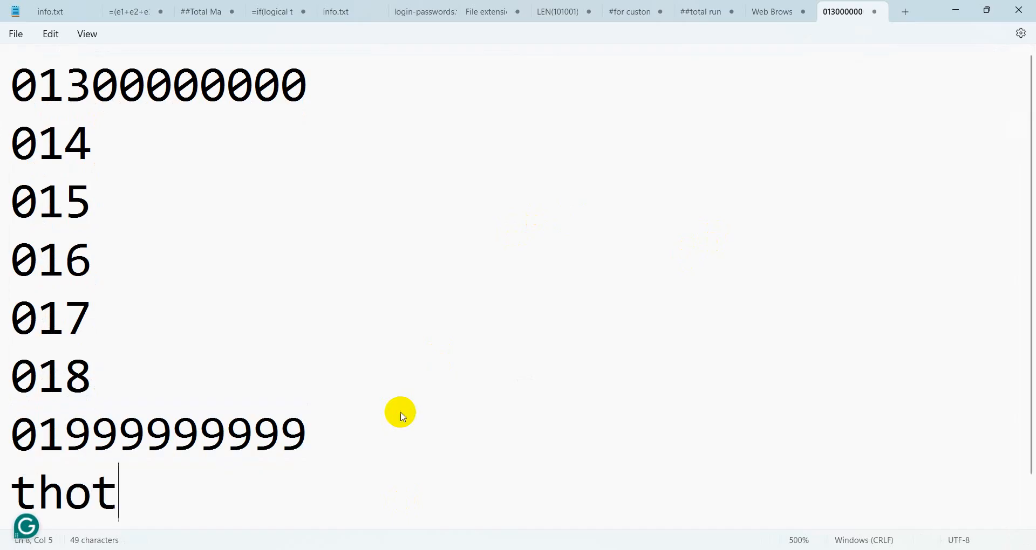
type("mai")
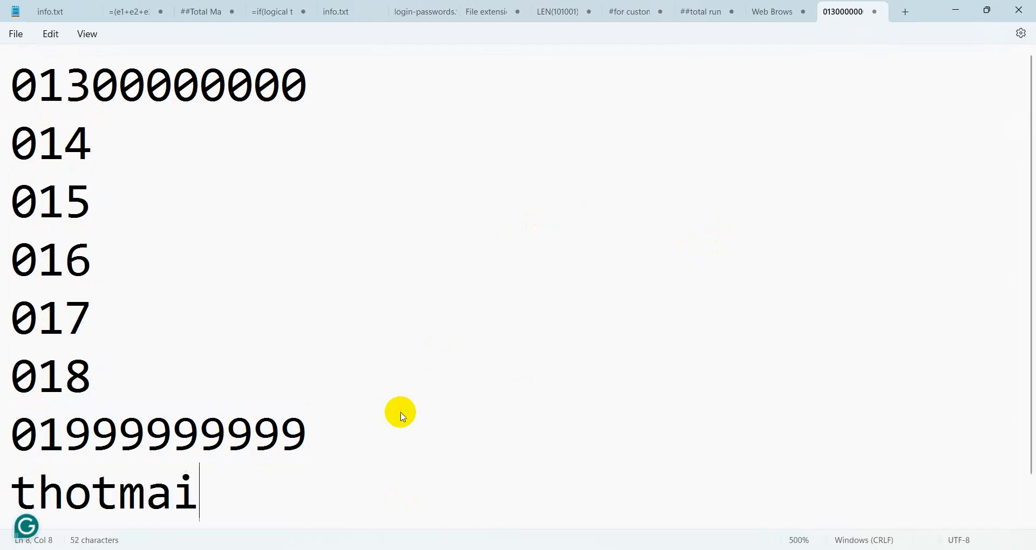
type("l.com")
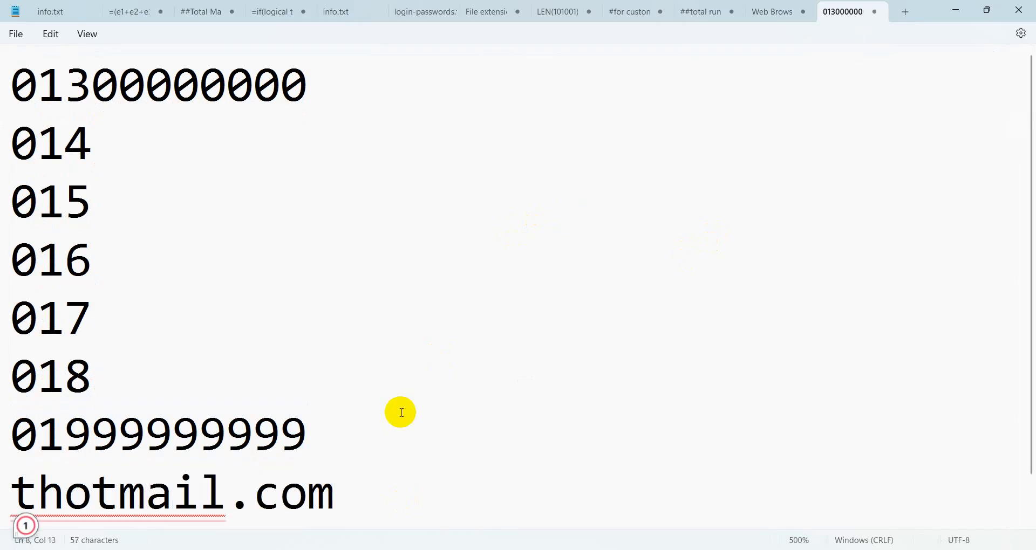
scroll(426, 399, "down", 1)
mouse_move(210, 446)
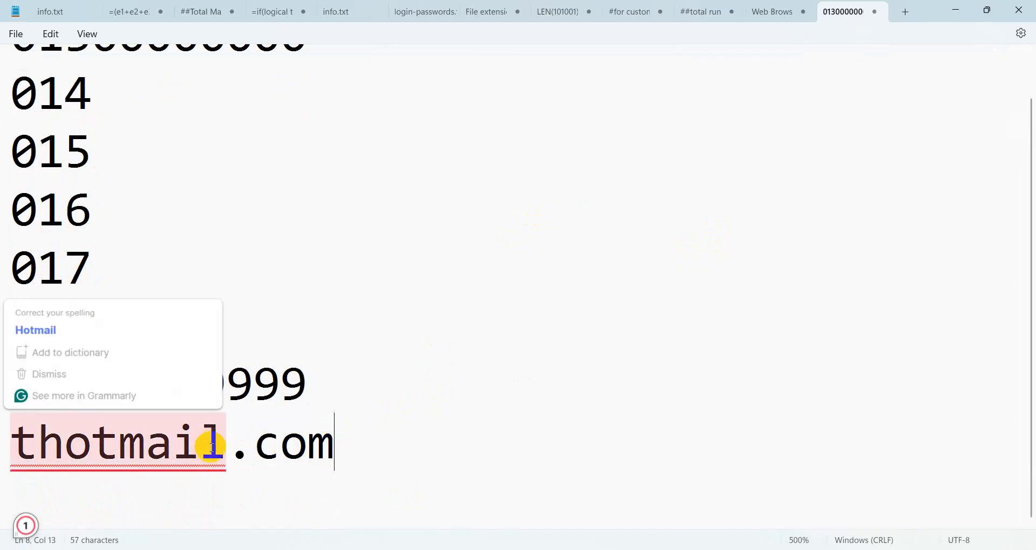
left_click(120, 444)
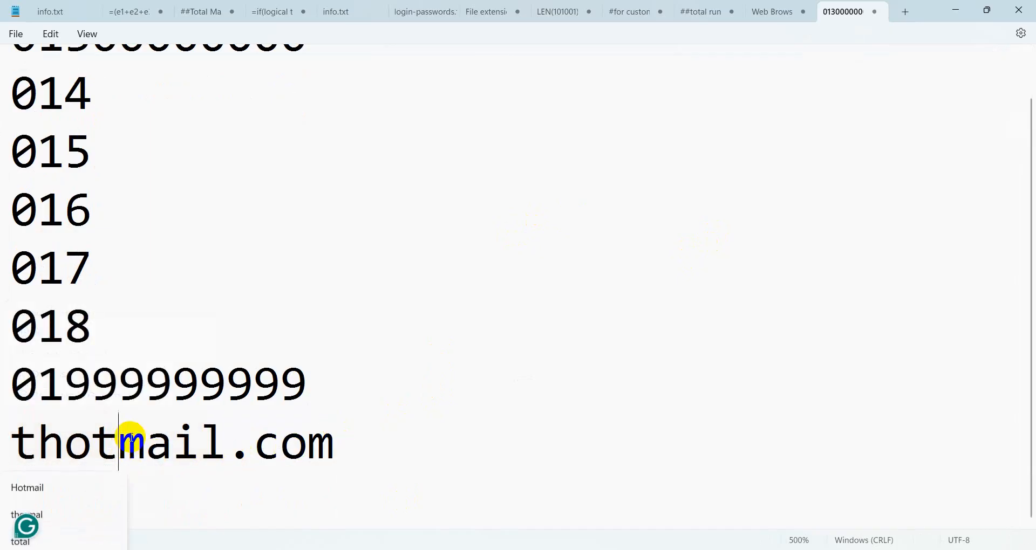
key("BackSpace")
key("BackSpace")
key("BackSpace")
type("g")
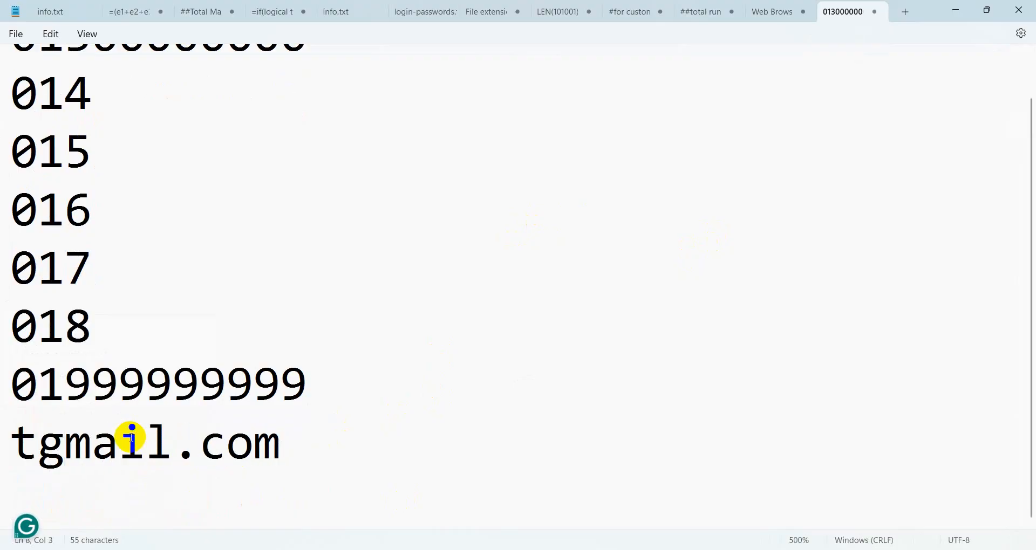
left_click(310, 470)
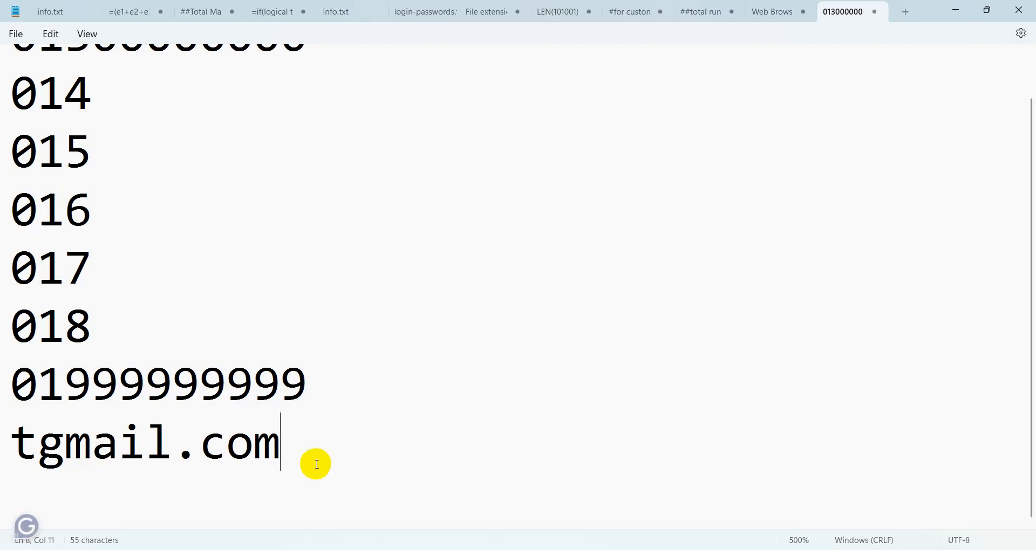
left_click(955, 9)
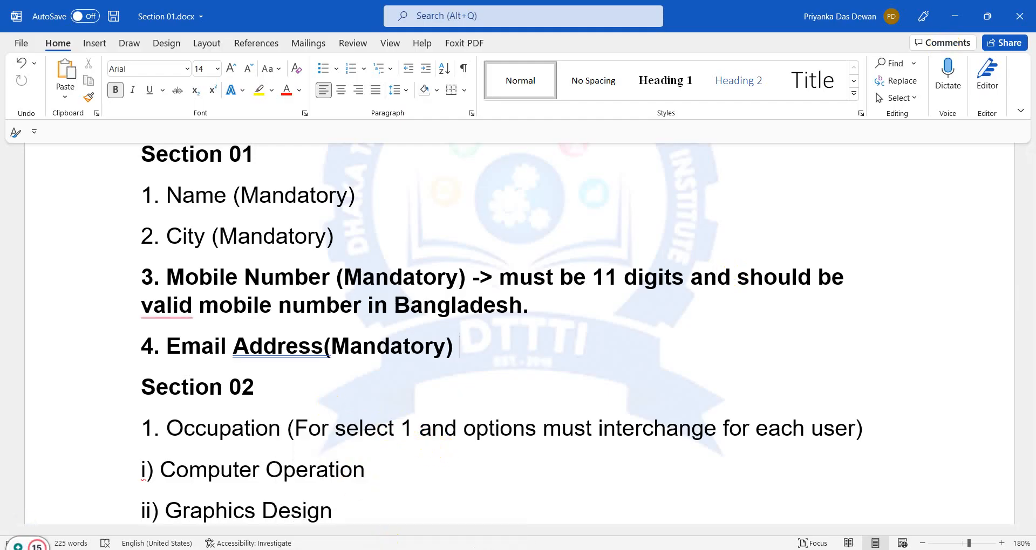
key("alt+Tab")
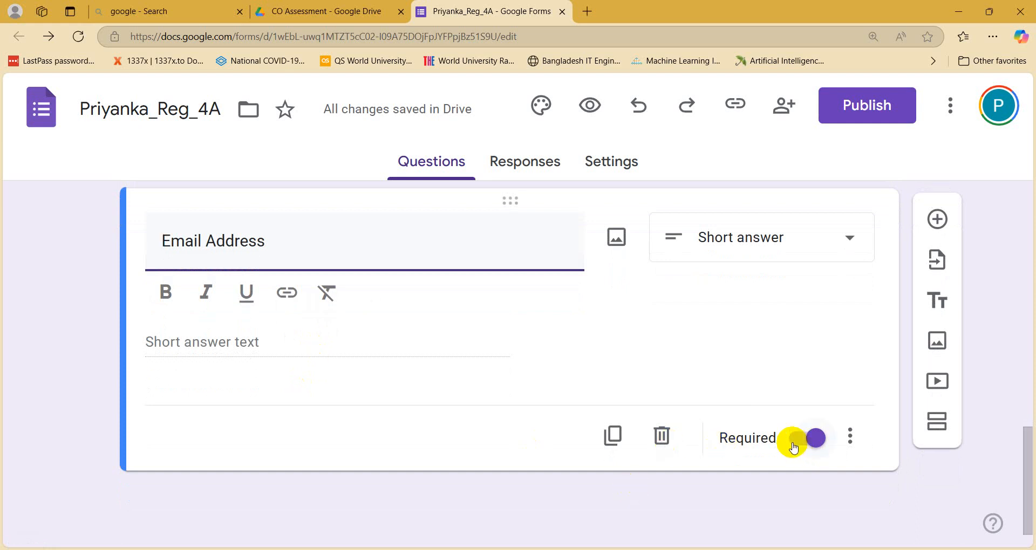
Step: Turn on response validation for Email Address, requiring Text > Email
left_click(851, 439)
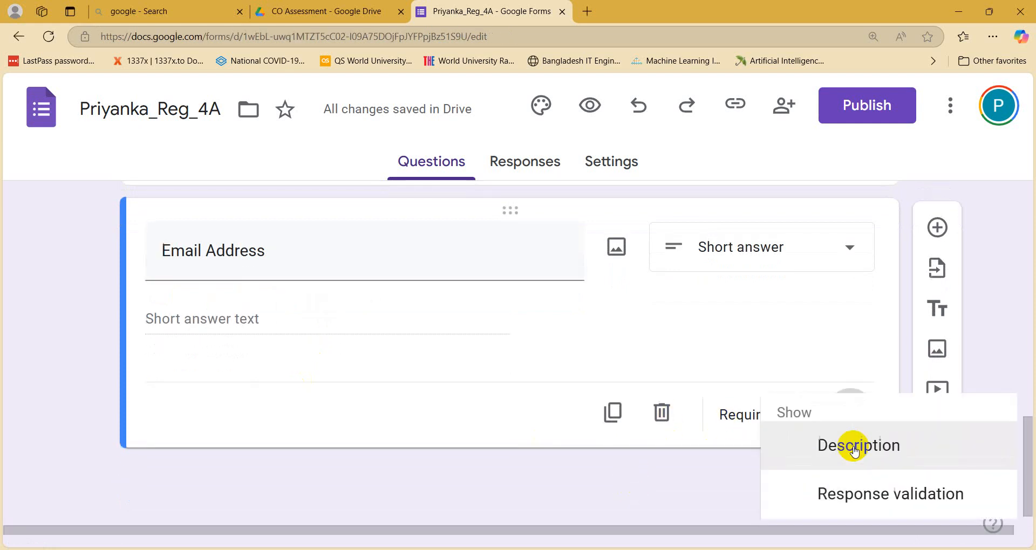
left_click(844, 494)
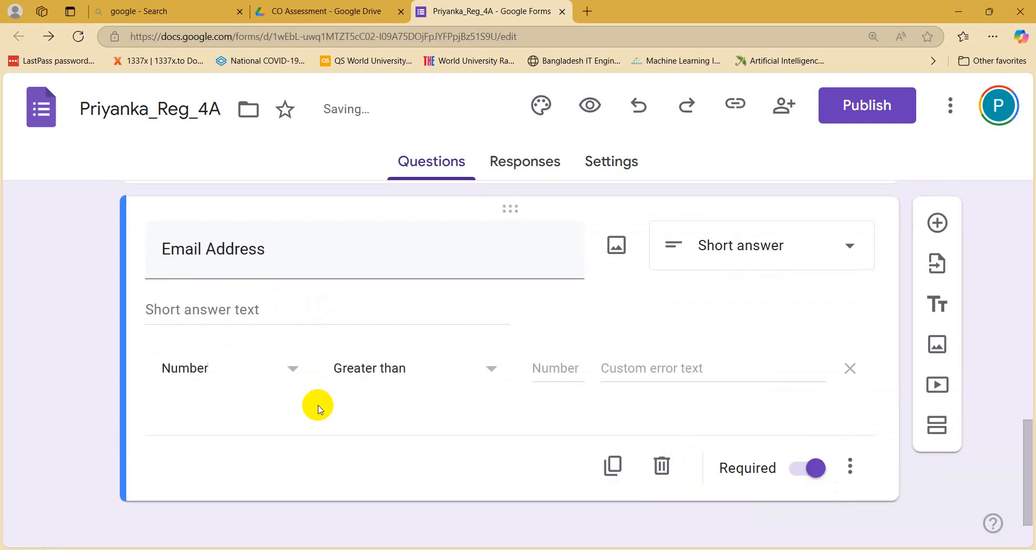
left_click(248, 366)
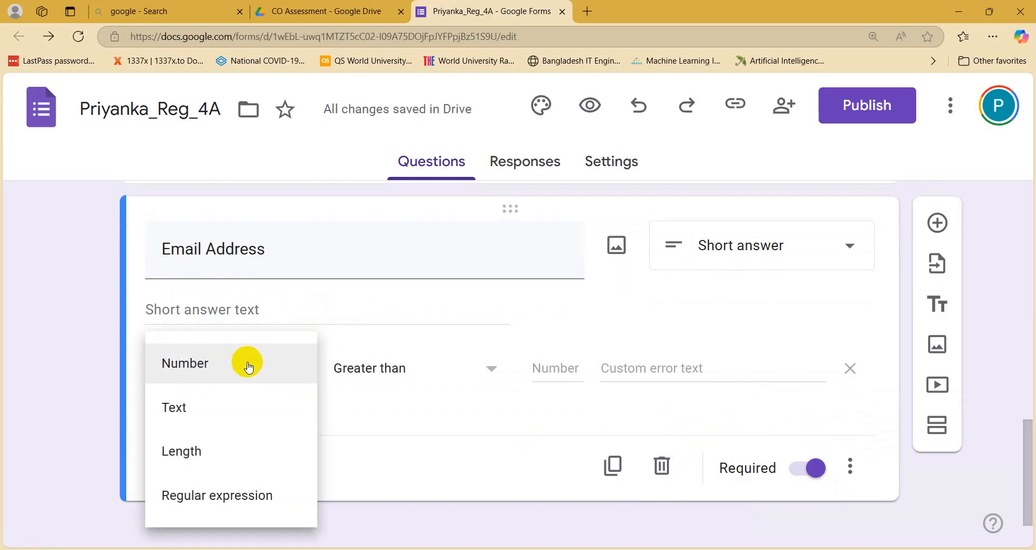
left_click(215, 419)
left_click(359, 373)
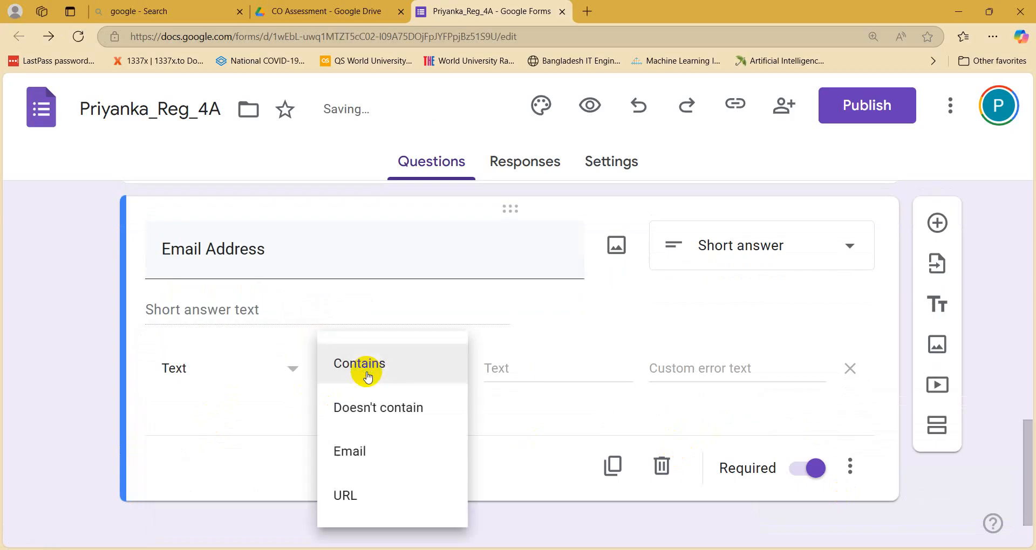
left_click(351, 465)
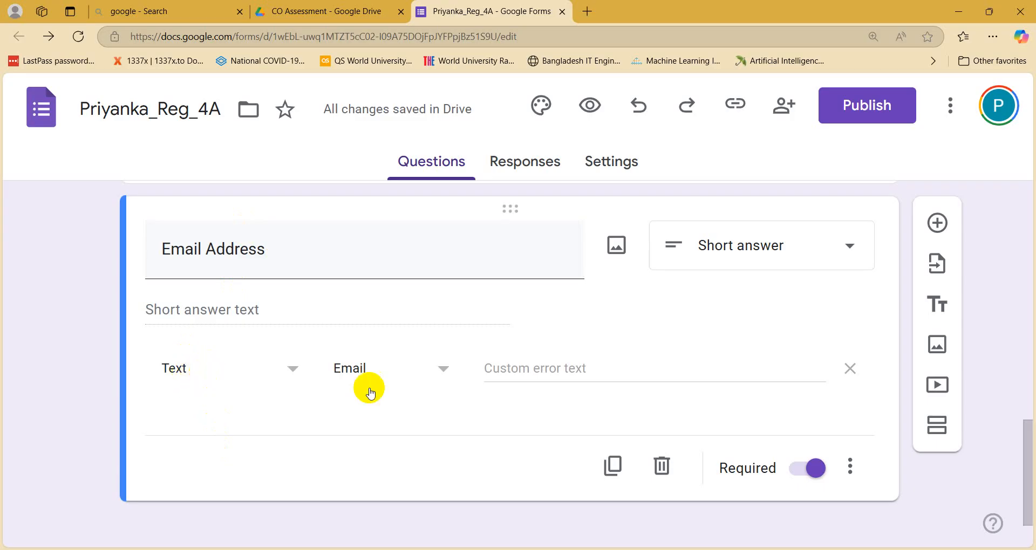
Step: Set the validation error message to 'Please give valid email address'
left_click(573, 363)
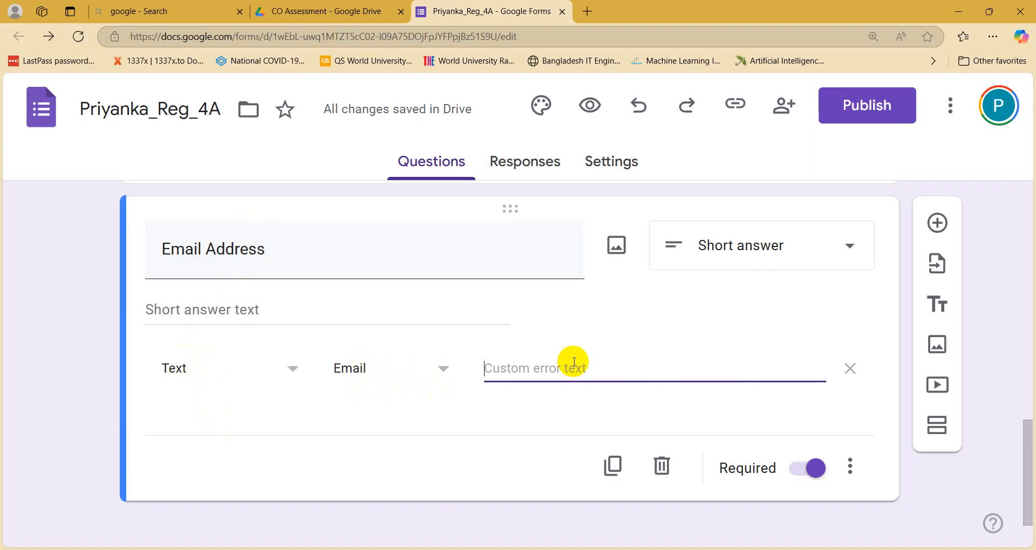
type("Please in")
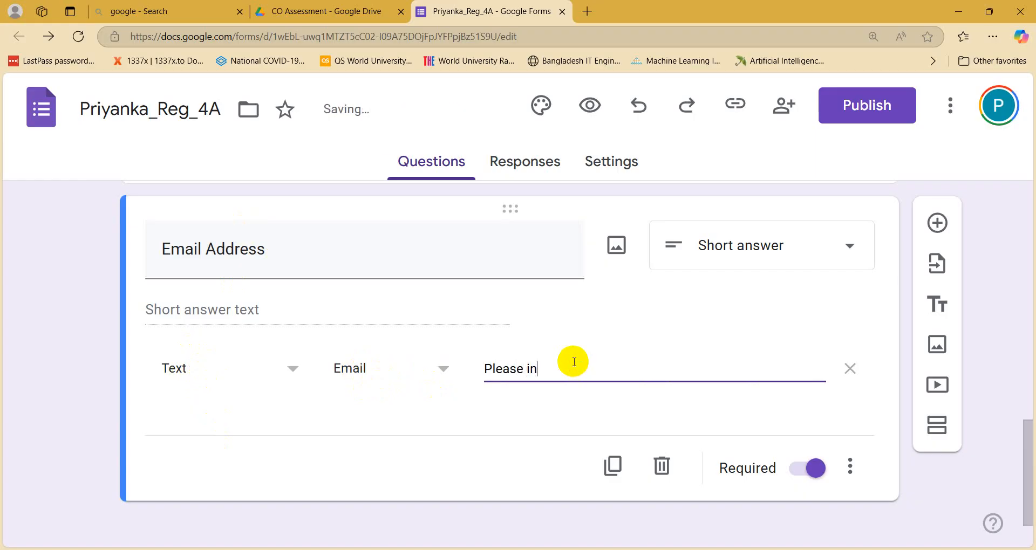
type("sert")
type(" vali")
key("BackSpace")
key("BackSpace")
key("BackSpace")
key("BackSpace")
key("BackSpace")
key("BackSpace")
key("BackSpace")
type("give vali")
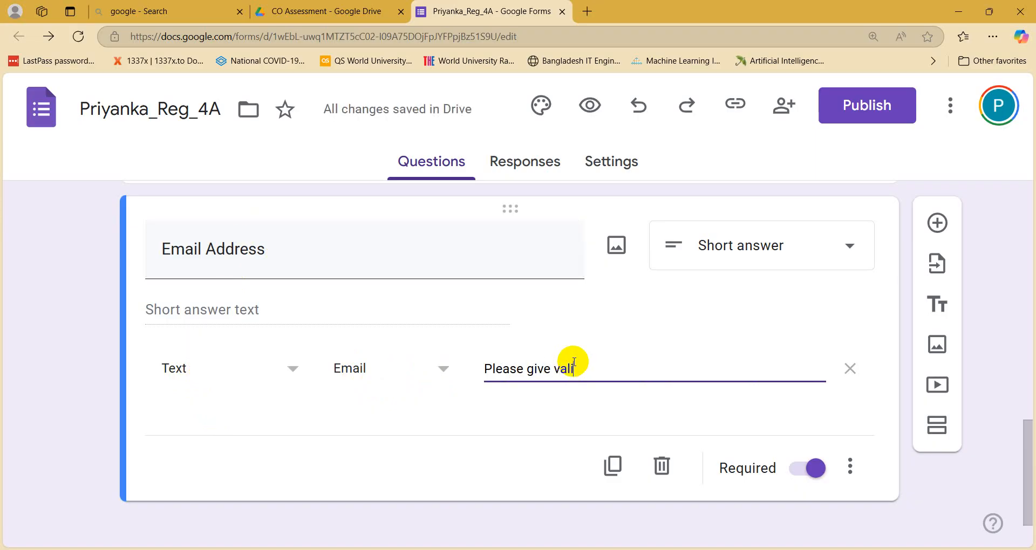
type("de")
key("BackSpace")
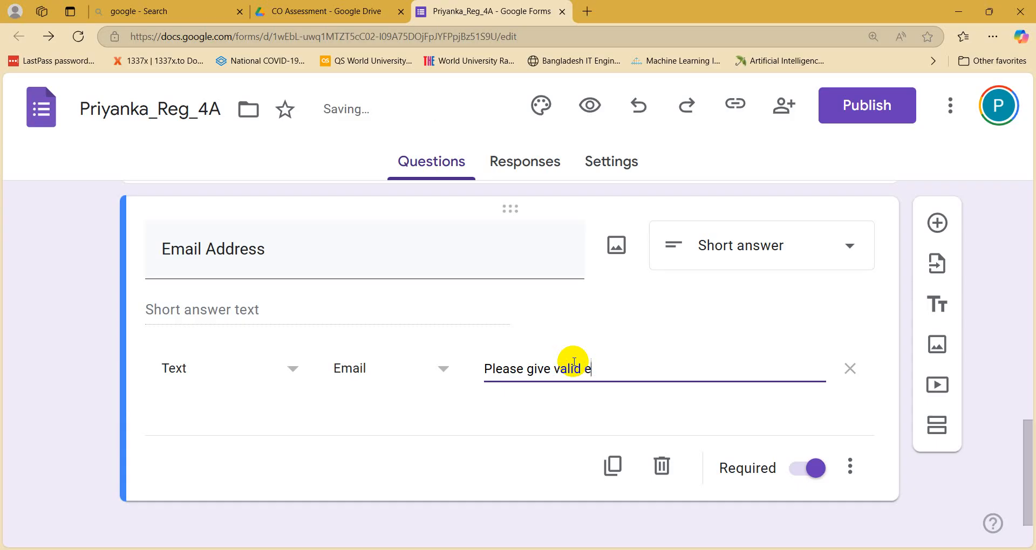
type("email ")
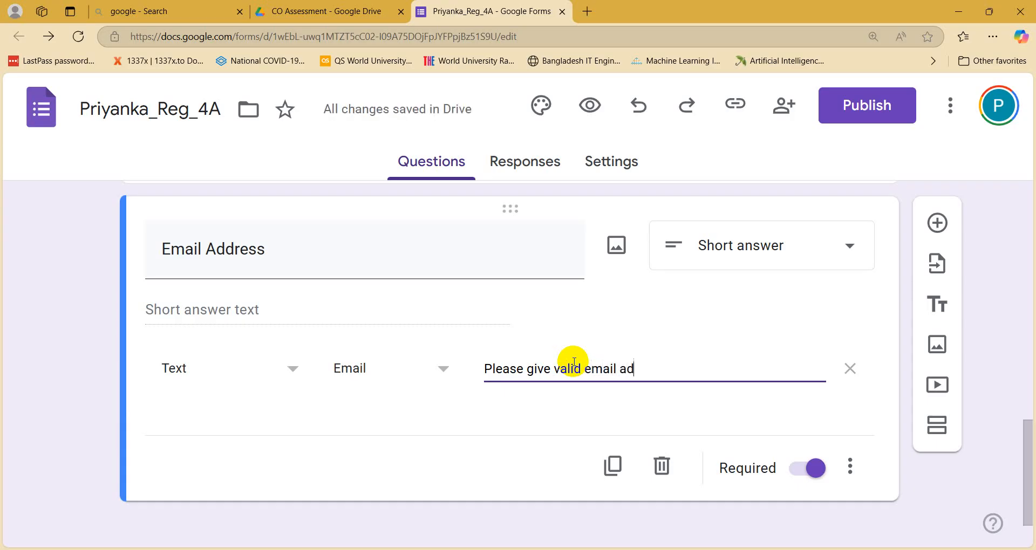
type("address")
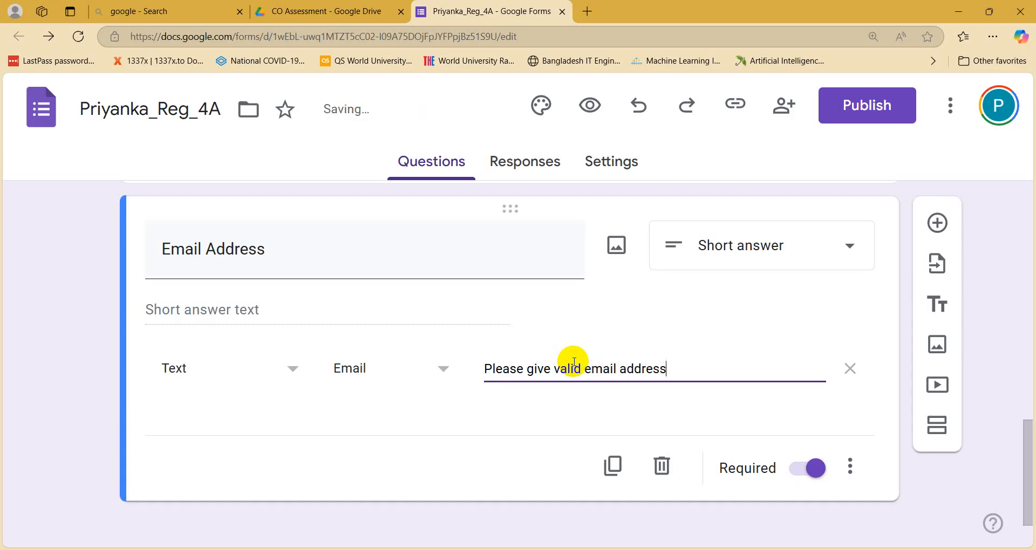
left_click(296, 238)
left_click(299, 248)
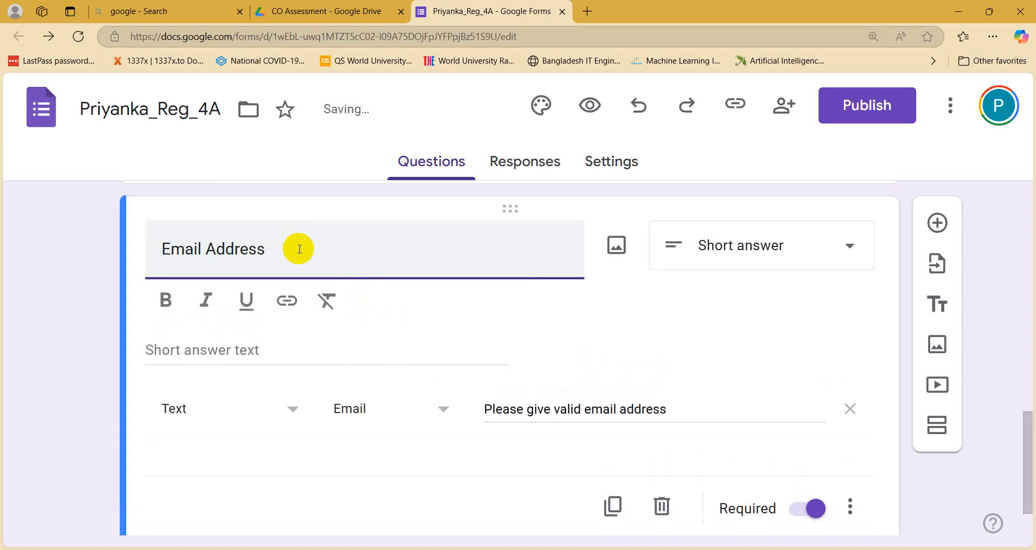
left_click(947, 523)
scroll(675, 459, "down", 1)
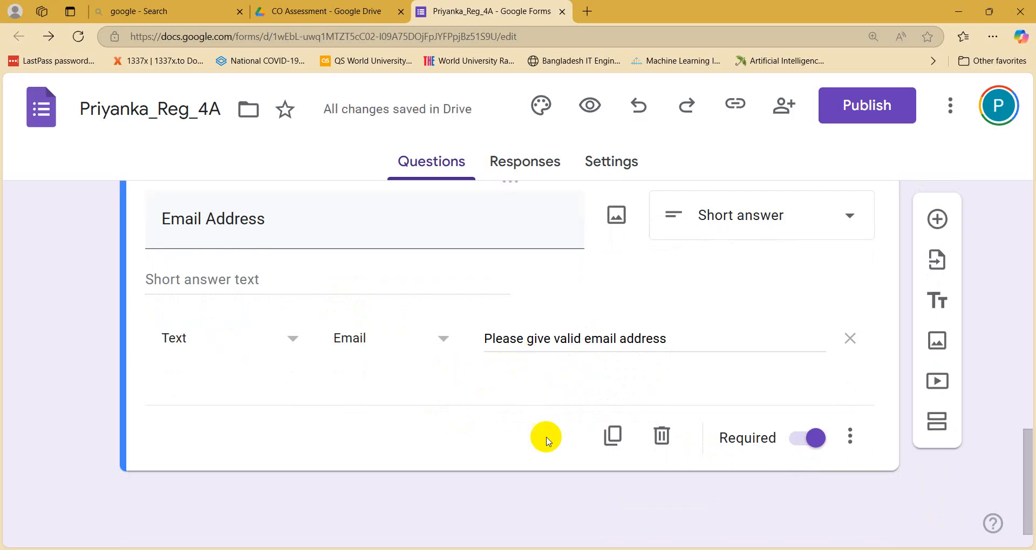
Step: Add a question below Email Address titled 'Emai Address ( only for gmail)'
left_click(936, 229)
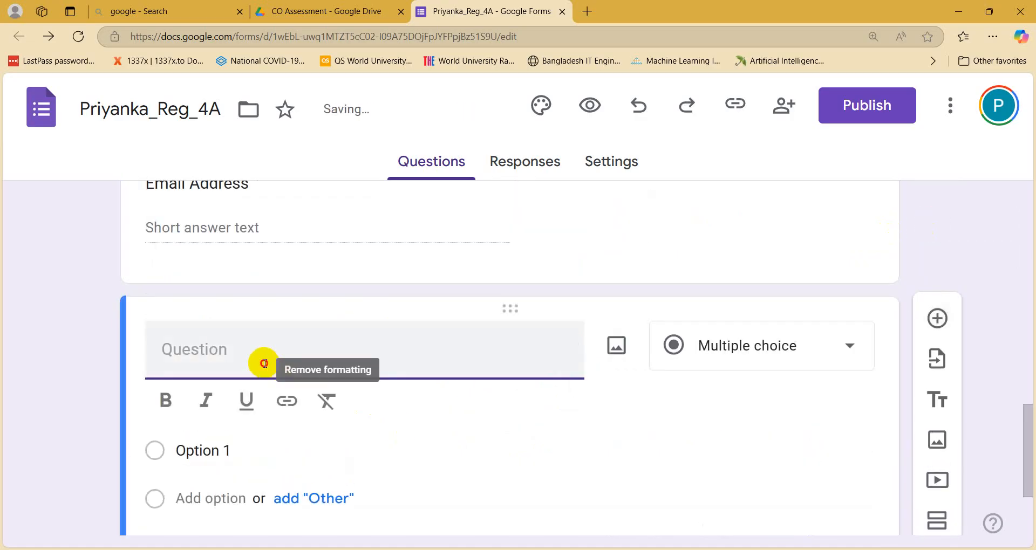
type("Ema")
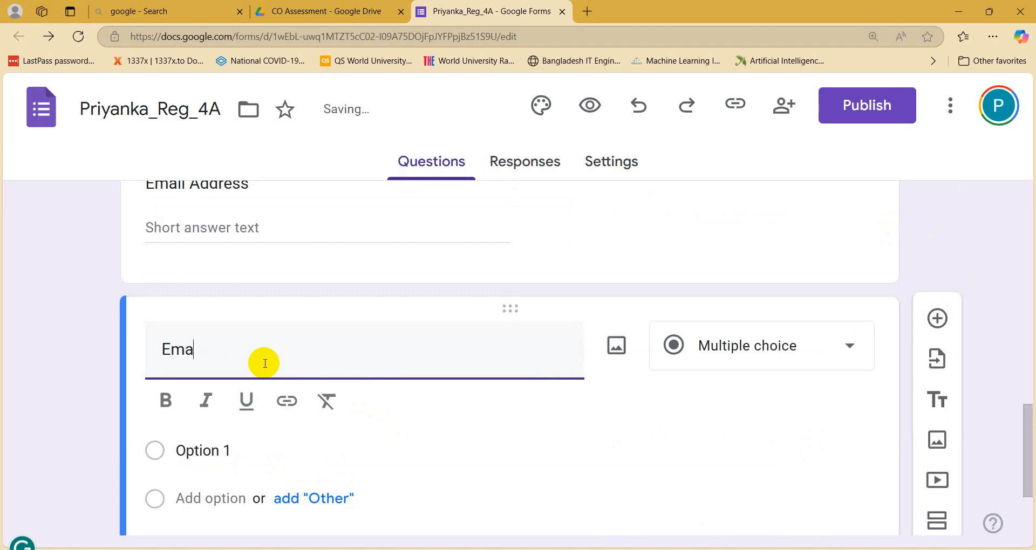
type("i")
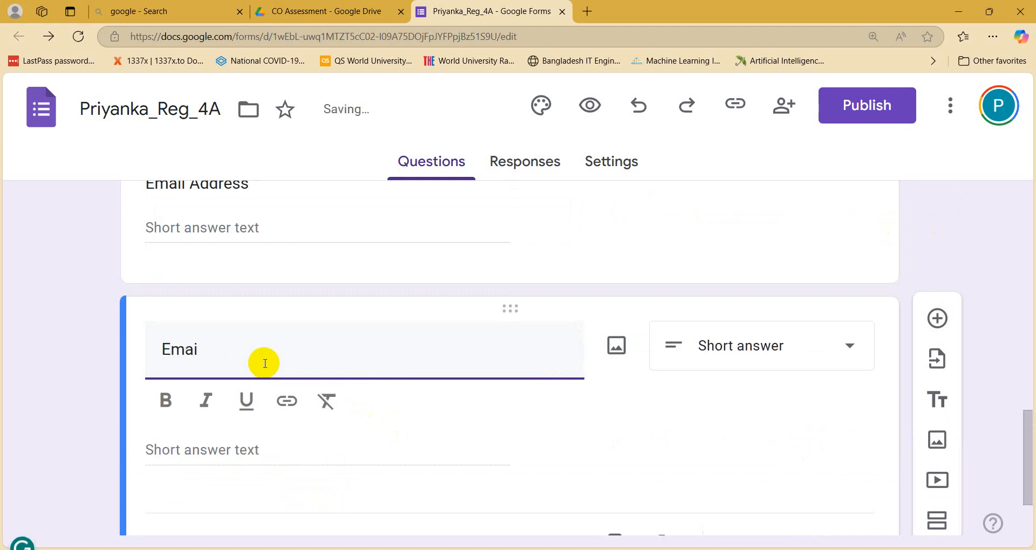
type("l Address ( ")
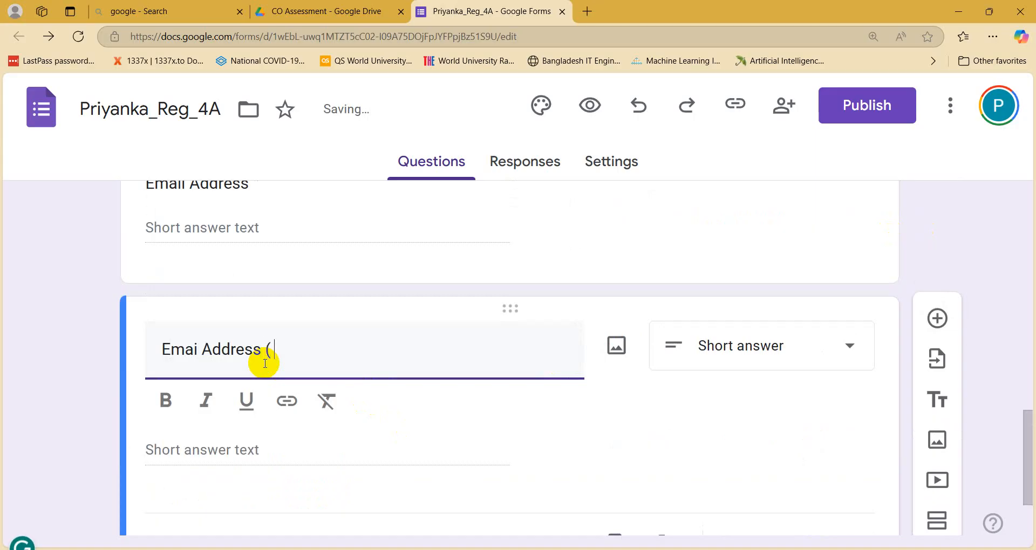
type("only f")
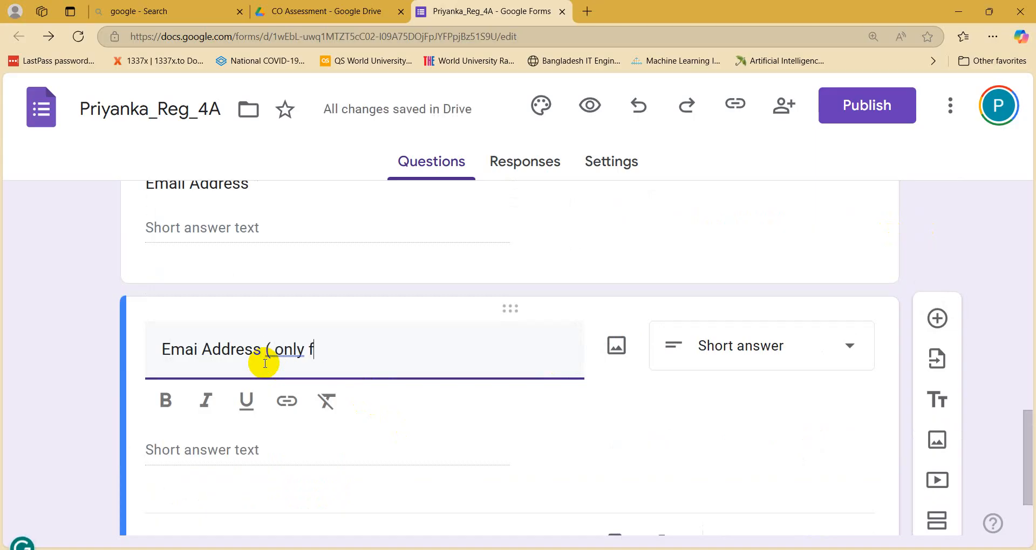
type("or gmai")
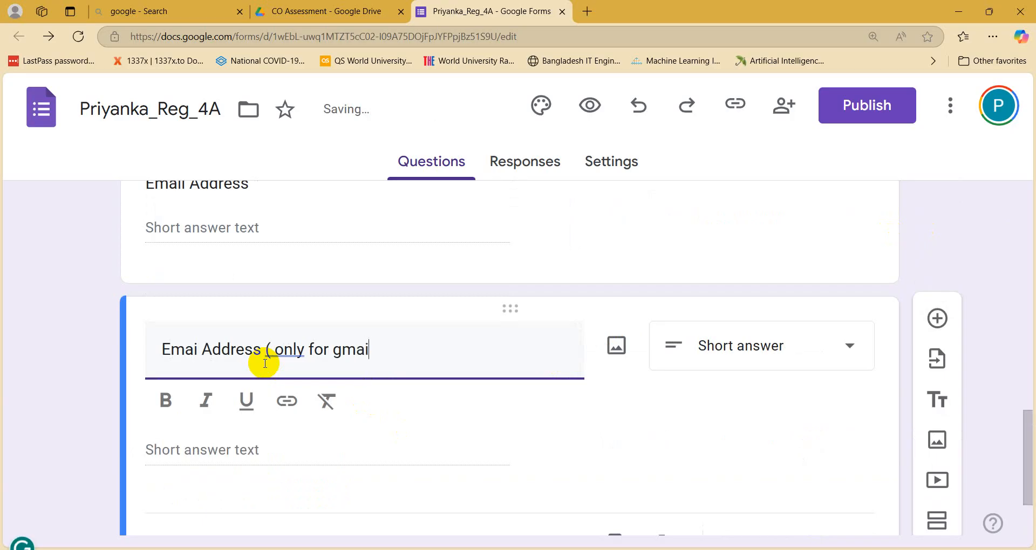
type("l)")
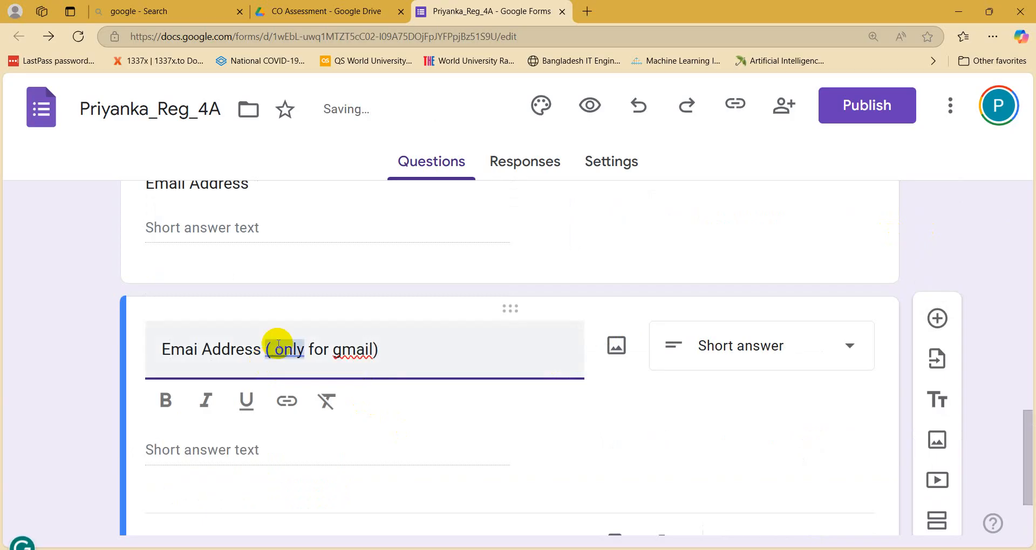
scroll(324, 375, "down", 2)
scroll(258, 352, "up", 3)
scroll(313, 299, "up", 1)
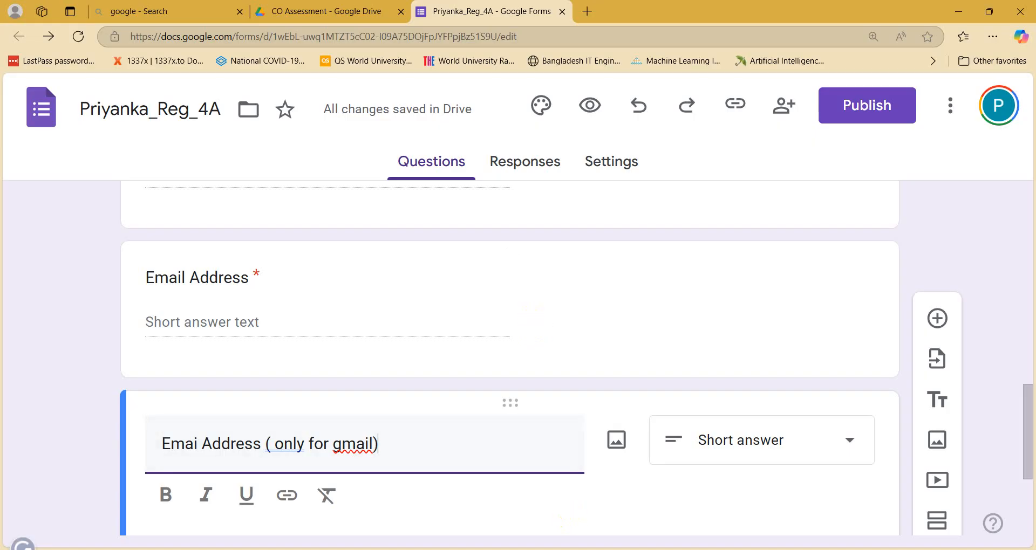
Step: Add a sample university .ac.bd e-mail address on a new Notepad line, select it, and return to the form
left_click(566, 549)
key("Return")
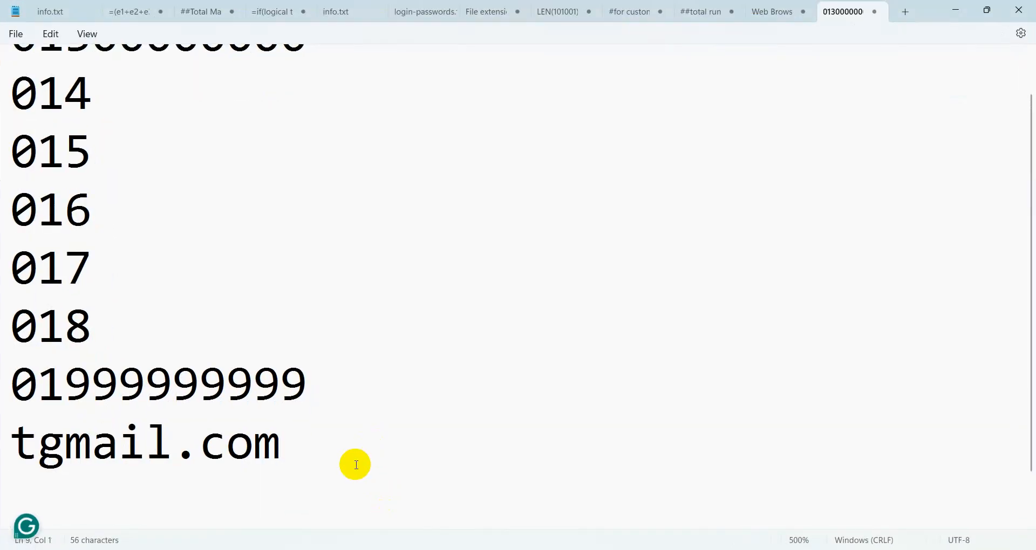
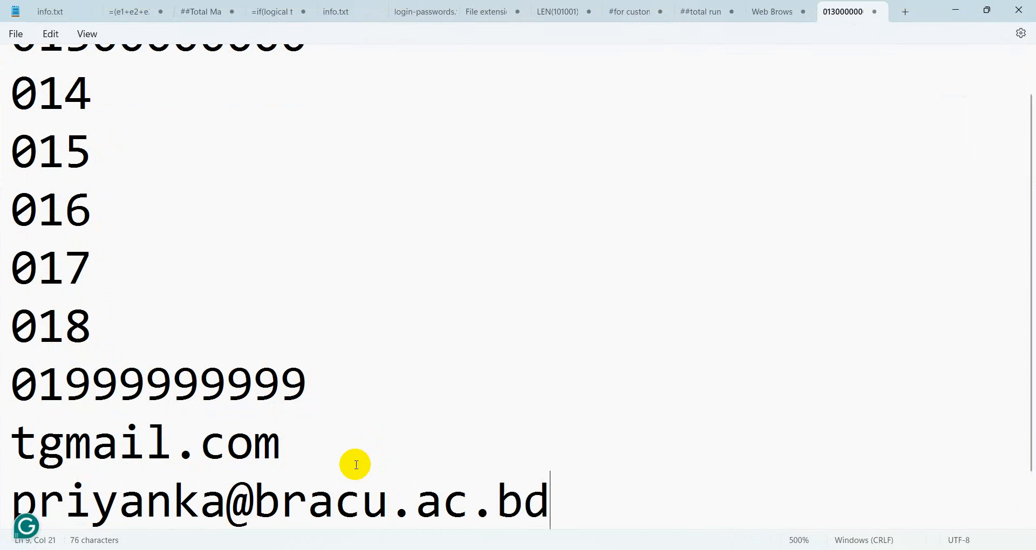
scroll(383, 435, "down", 1)
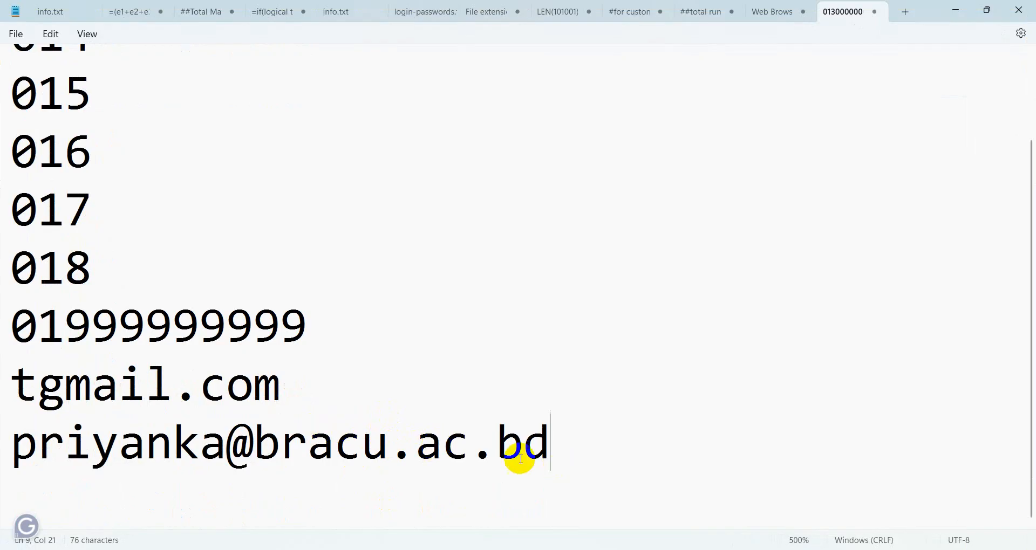
triple_click(557, 444)
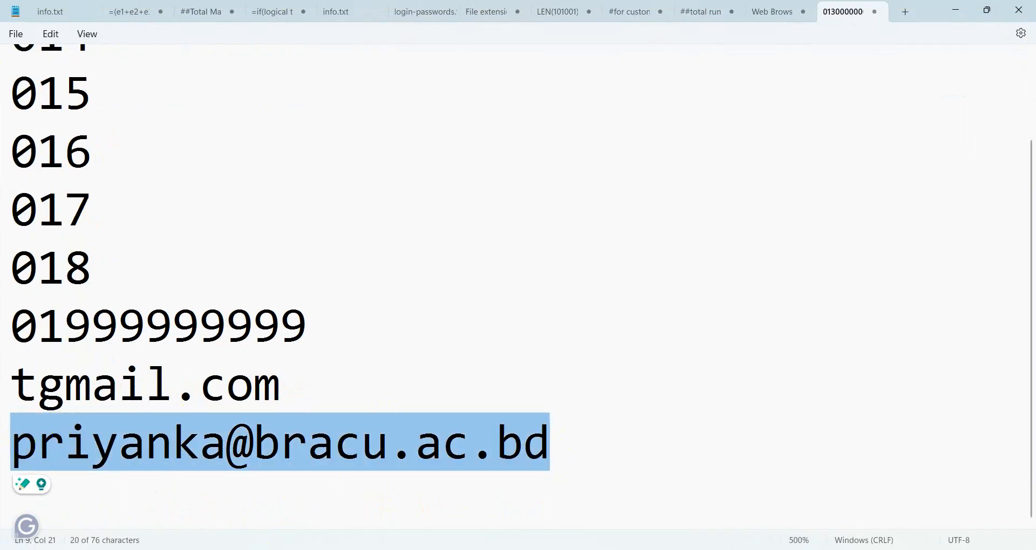
key("alt+Tab")
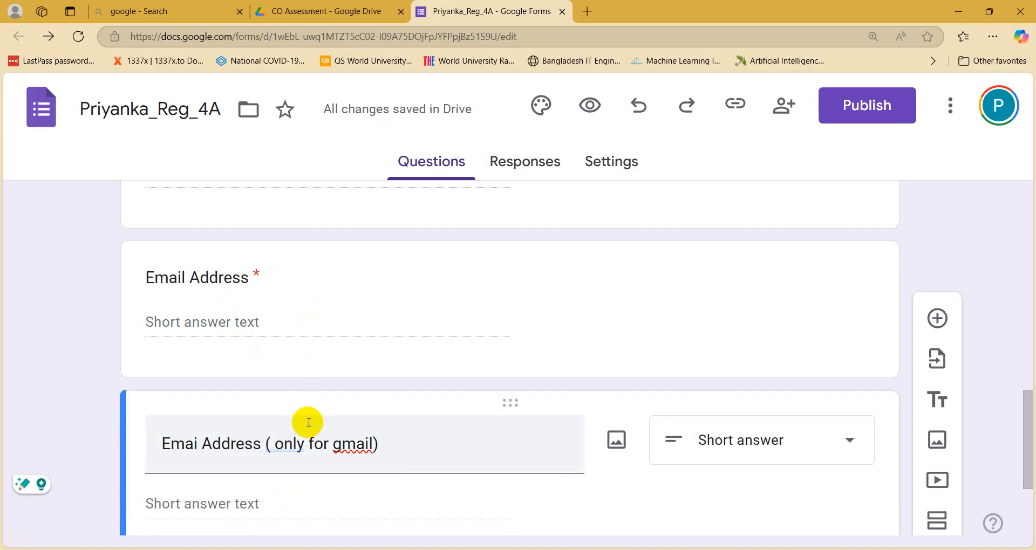
Step: Remove the stray space after the parenthesis in the gmail question's title
scroll(307, 422, "down", 1)
left_click_drag(304, 378, 263, 385)
left_click(273, 379)
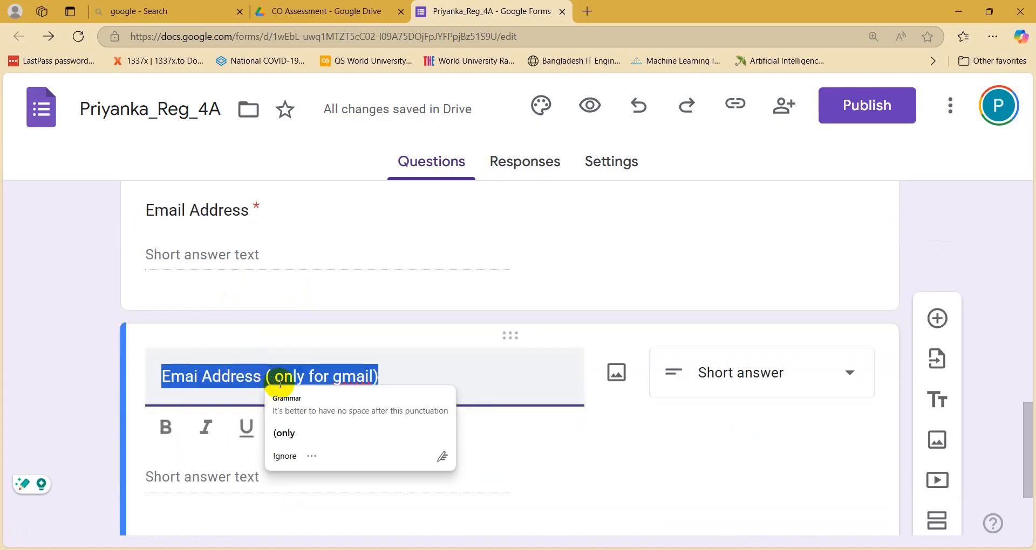
key("BackSpace")
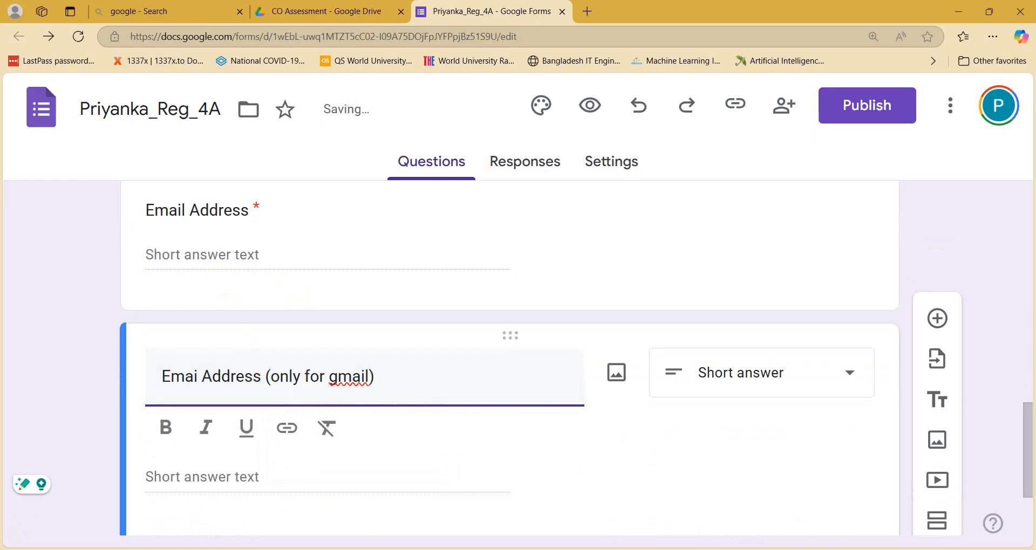
Step: In Notepad, select the domain part of the sample address for replacement
left_click(373, 549)
left_click(275, 437)
left_click_drag(545, 455, 258, 438)
Step: Change the sample address's domain to gmail.com and delete the tgmail.com line
type("gami")
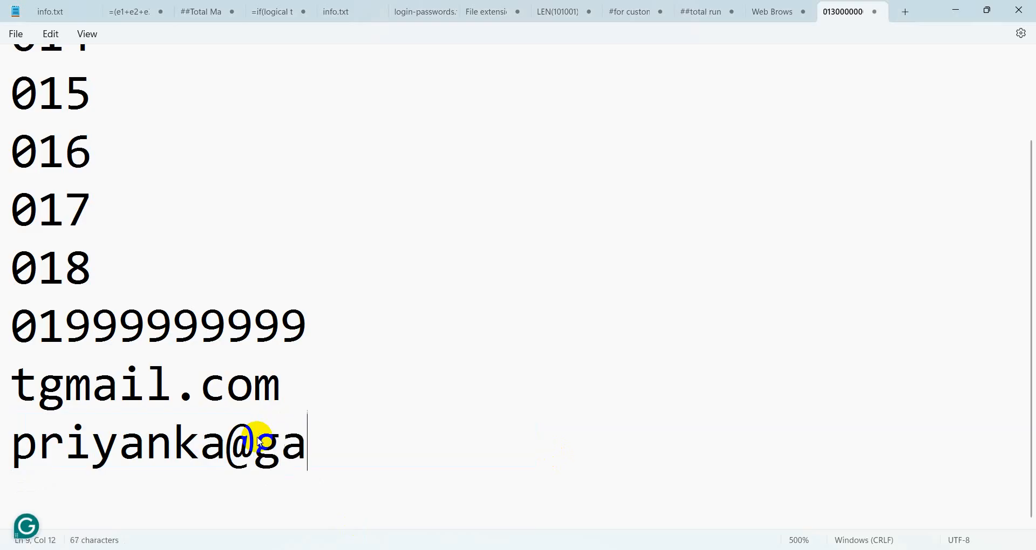
key("BackSpace")
key("BackSpace")
key("BackSpace")
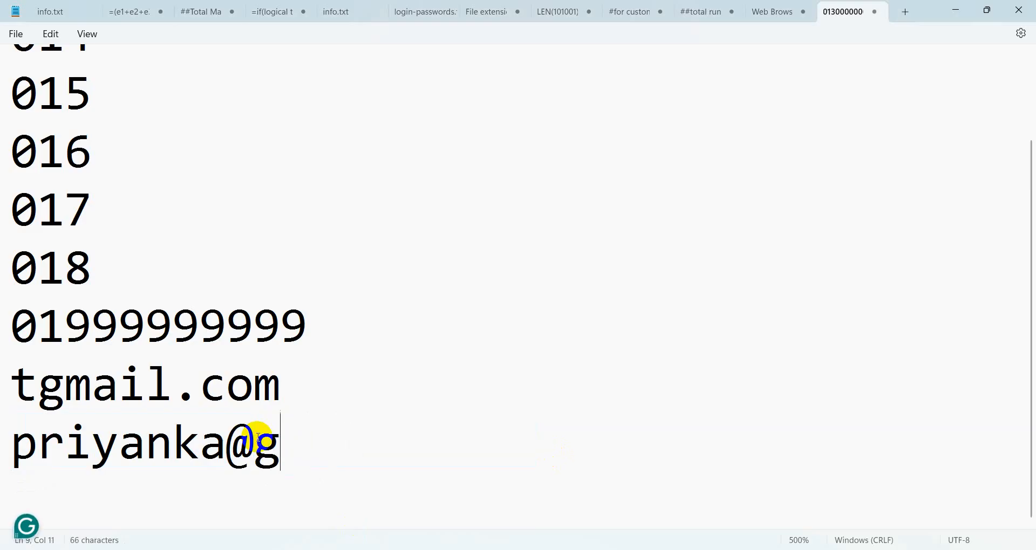
type("mail.com")
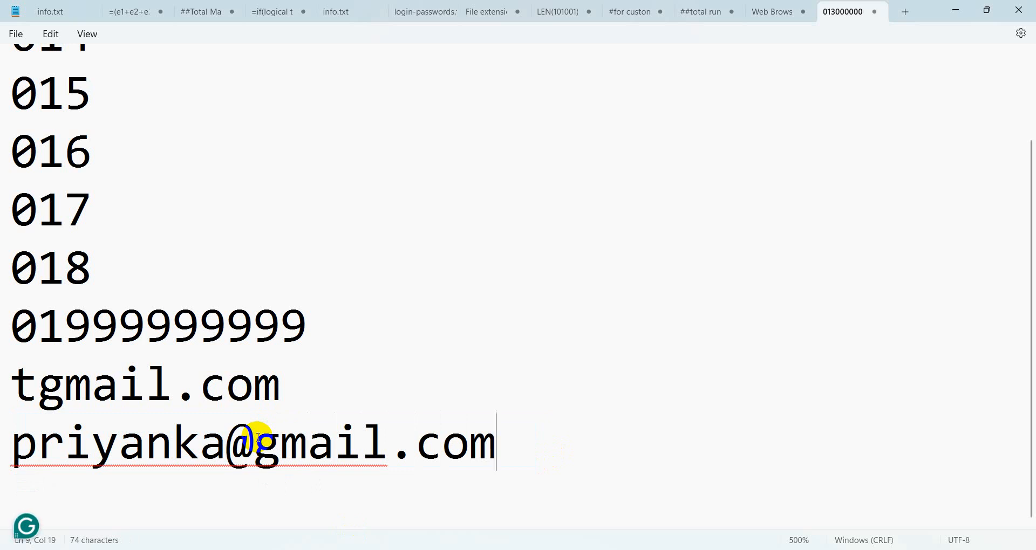
left_click(33, 397)
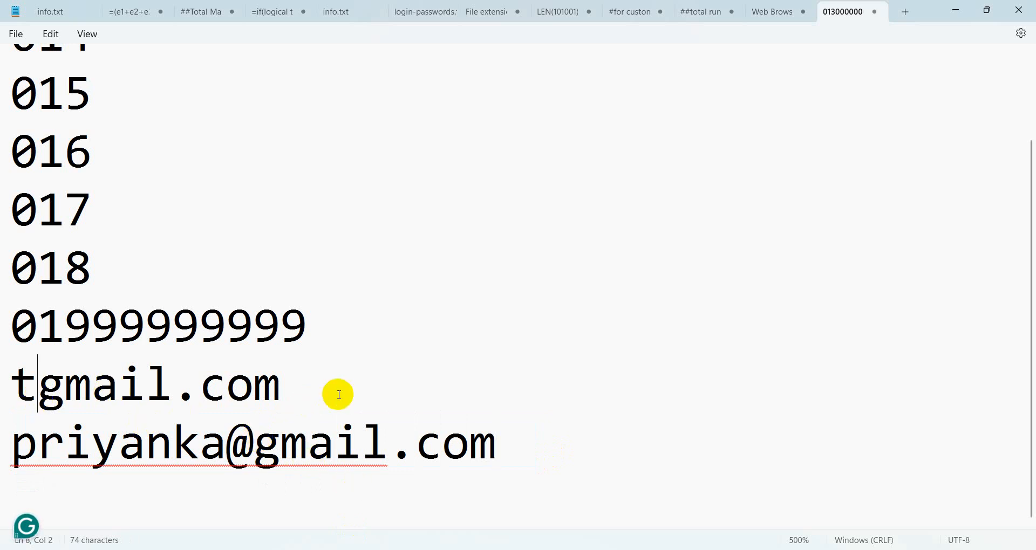
left_click(337, 395)
key("BackSpace")
key("BackSpace")
key("BackSpace")
key("BackSpace")
key("BackSpace")
key("BackSpace")
key("BackSpace")
key("BackSpace")
key("BackSpace")
key("BackSpace")
key("BackSpace")
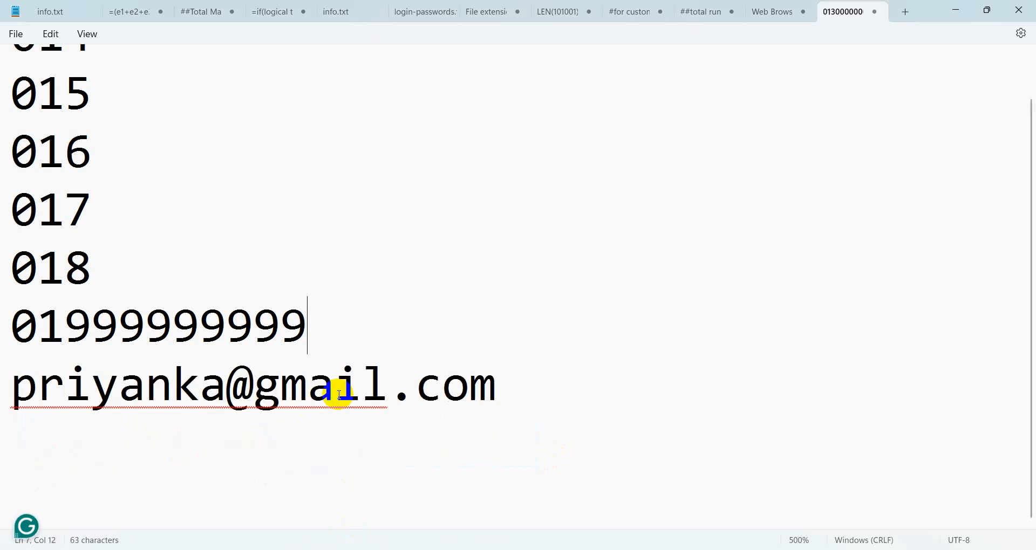
Step: Insert a sample outlook.com address on a new line above the gmail address
key("Return")
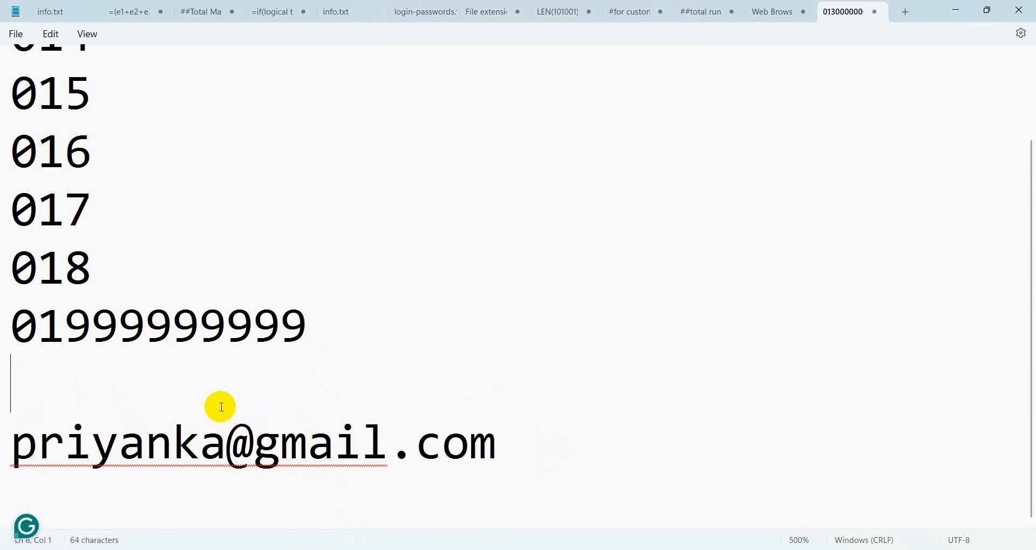
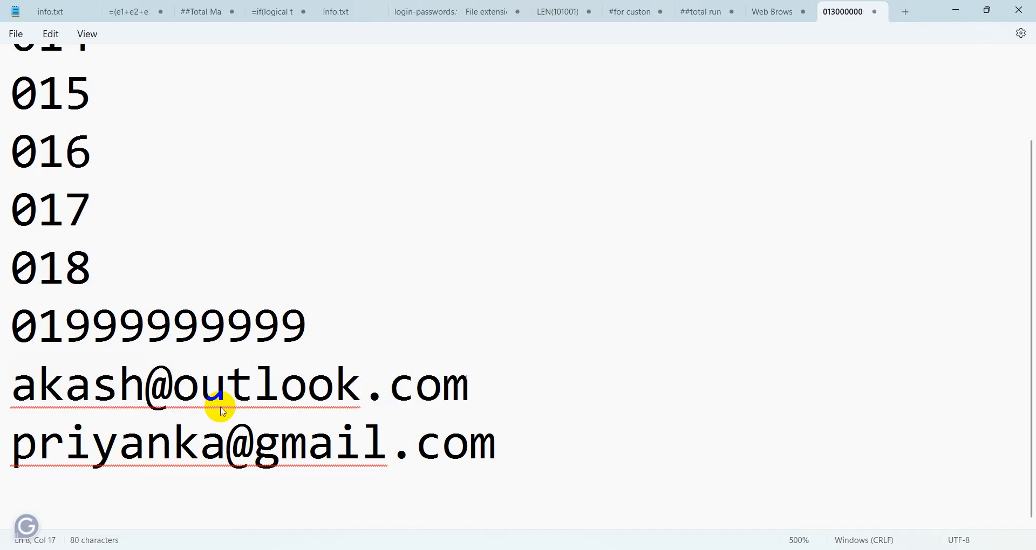
key("Return")
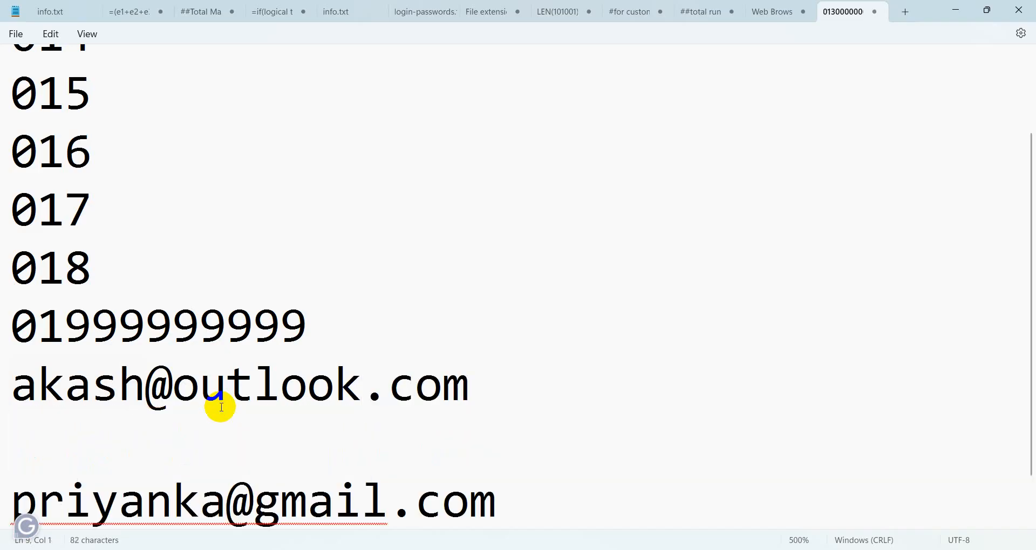
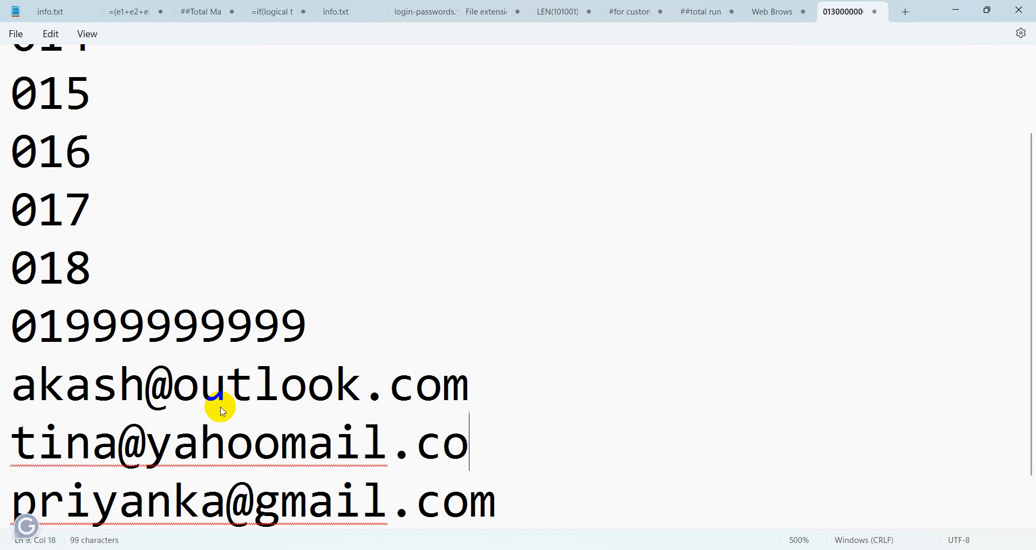
Step: Add sample yahoomail.com and .ac.bd addresses, then return to the Google Form
key("Return")
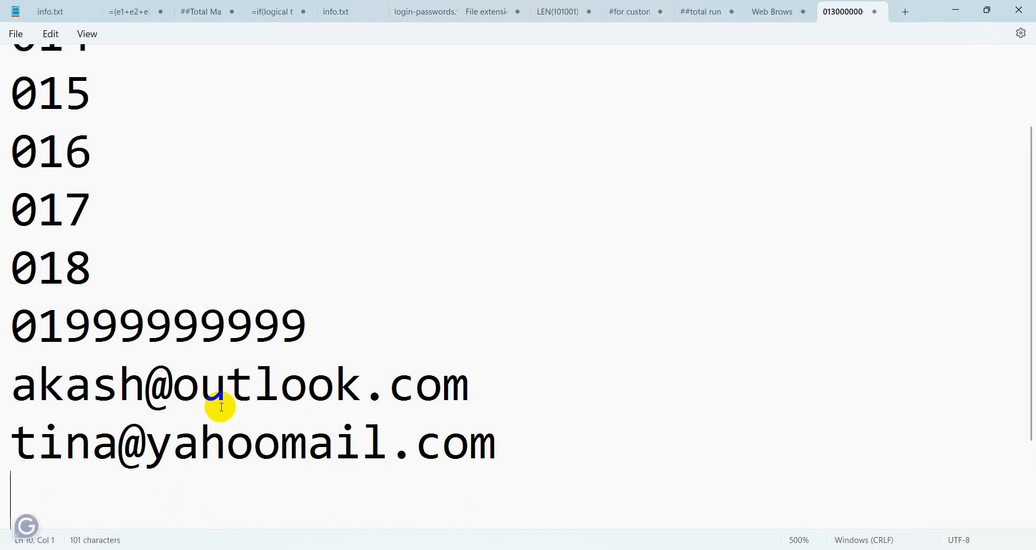
scroll(234, 409, "down", 2)
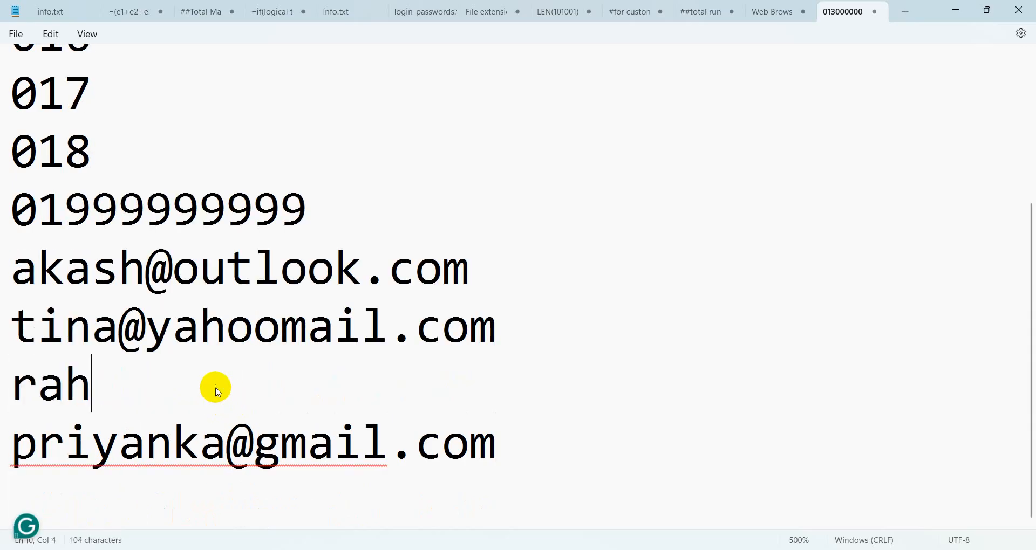
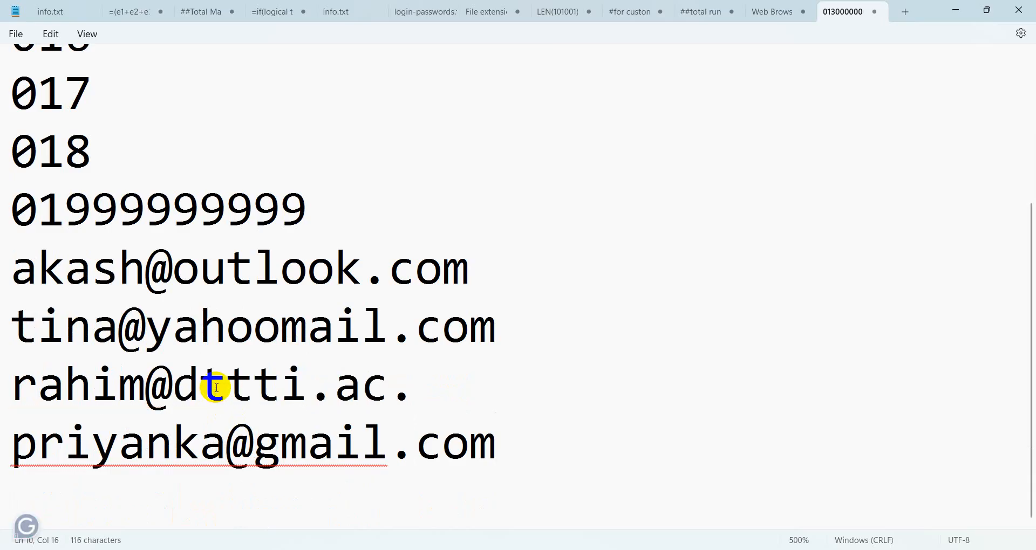
left_click_drag(473, 379, 42, 273)
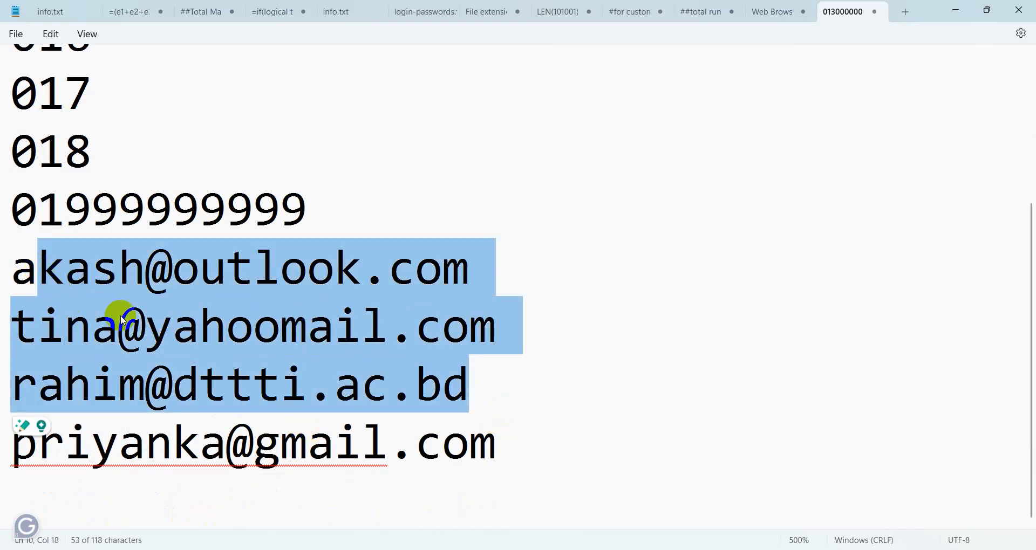
left_click(199, 329)
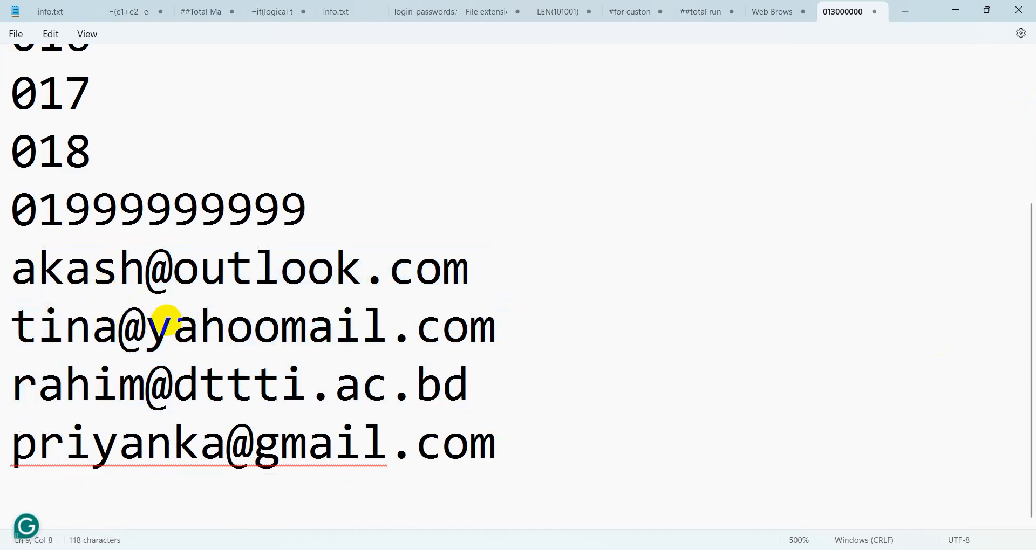
left_click(456, 549)
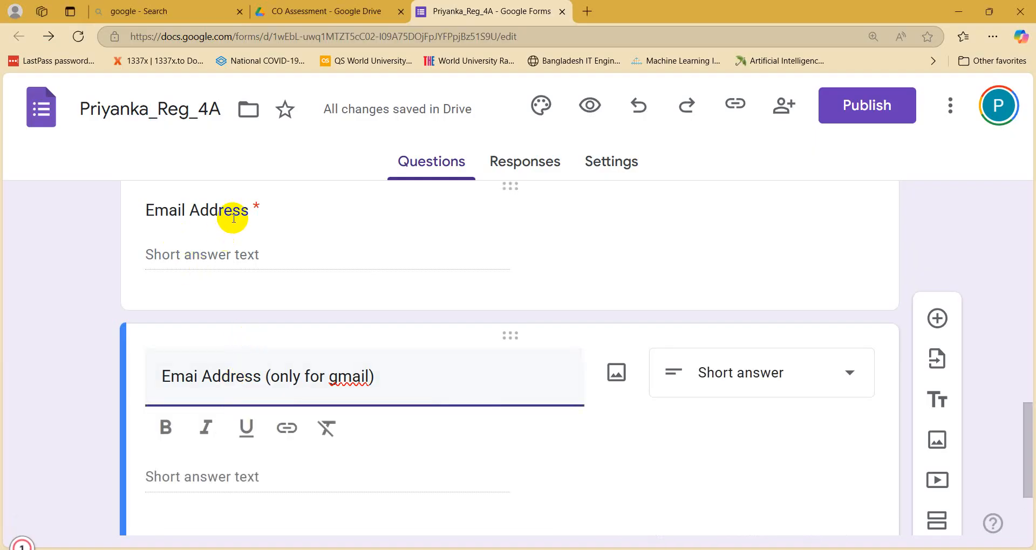
Step: Select the three non-gmail addresses in Notepad and click into the gmail question's title
left_click(958, 11)
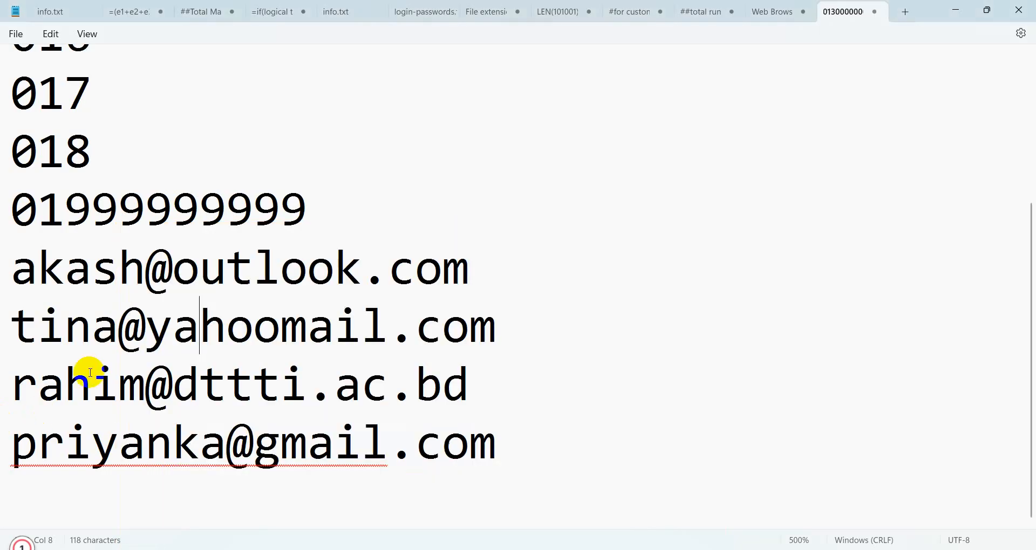
left_click_drag(4, 278, 528, 397)
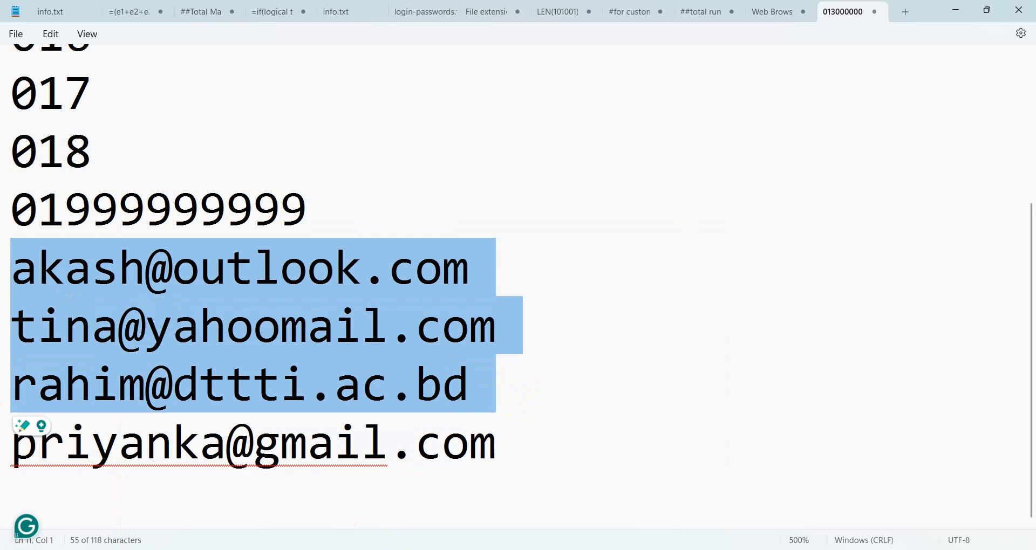
left_click(303, 549)
scroll(213, 377, "down", 3)
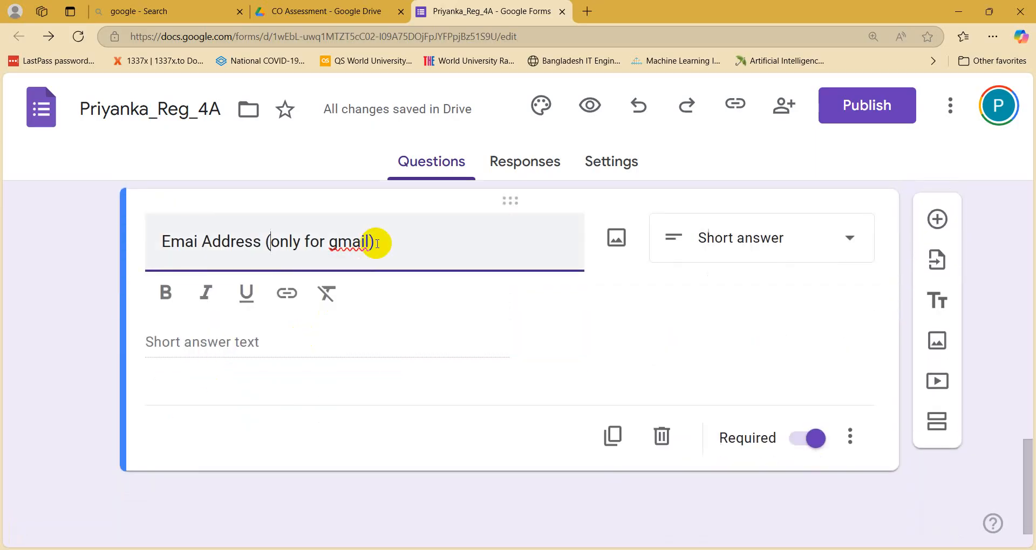
left_click(271, 241)
key("alt+Tab")
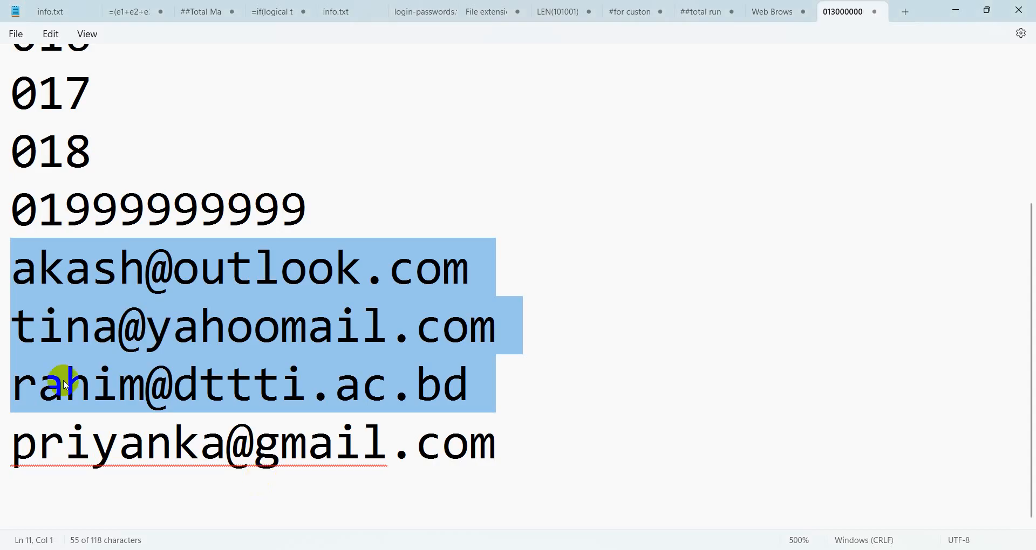
Step: Dismiss the writing assistant panel, deselect the gmail address, and minimize Notepad
left_click_drag(13, 439, 624, 493)
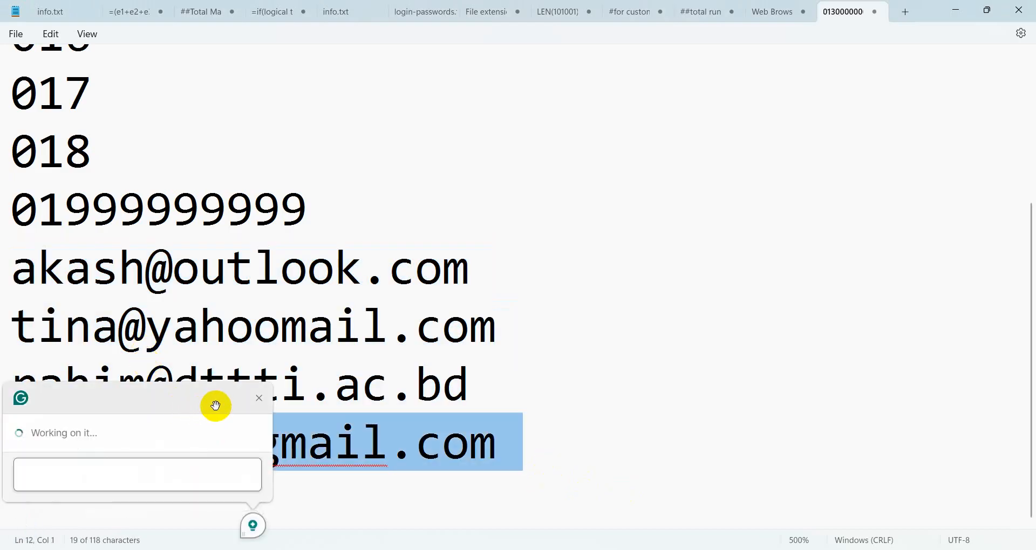
left_click(259, 405)
left_click(259, 366)
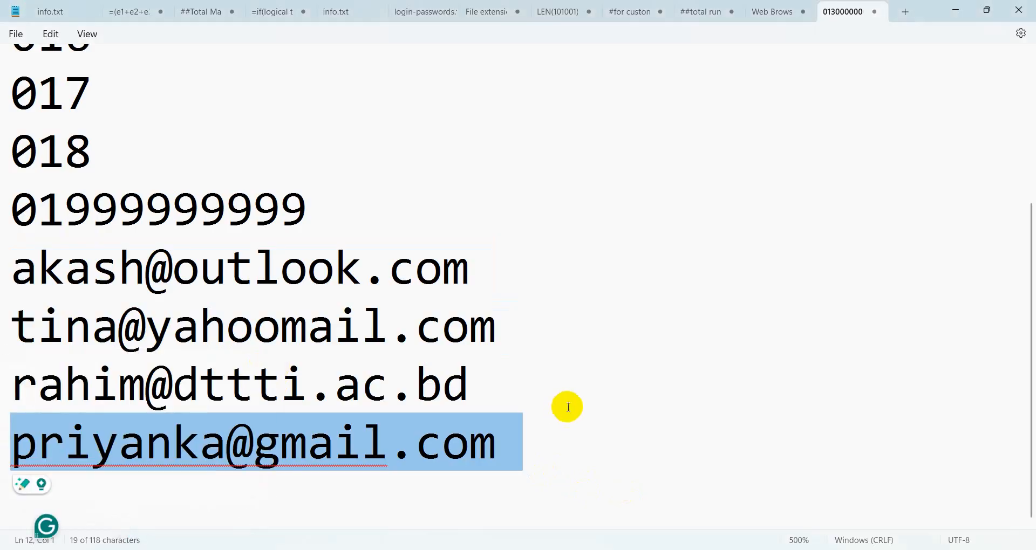
left_click(580, 383)
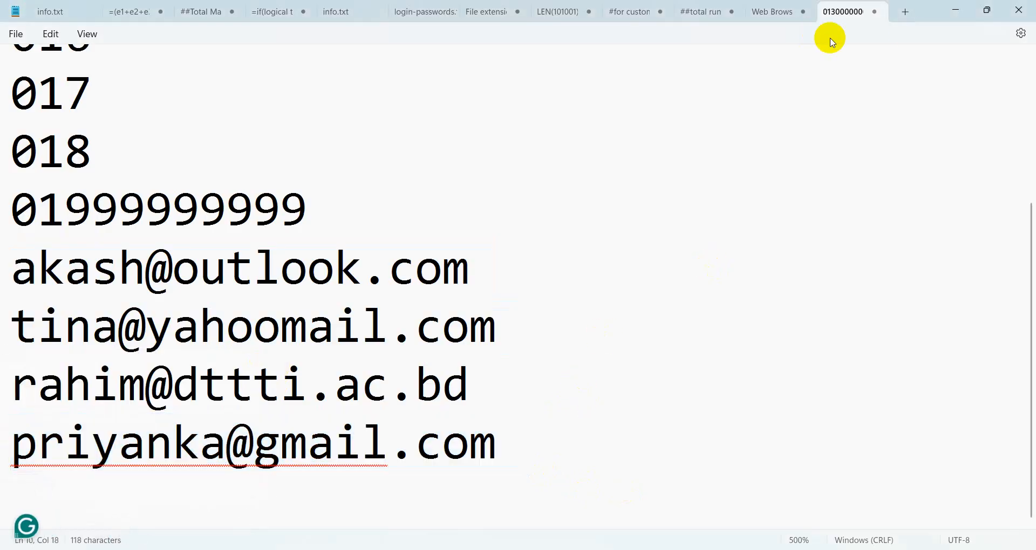
left_click(955, 11)
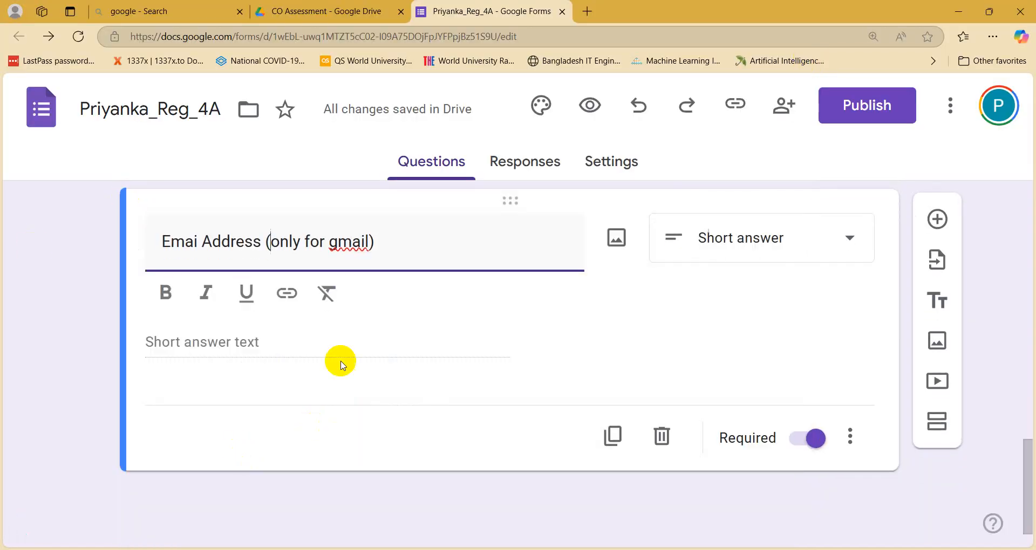
left_click(864, 447)
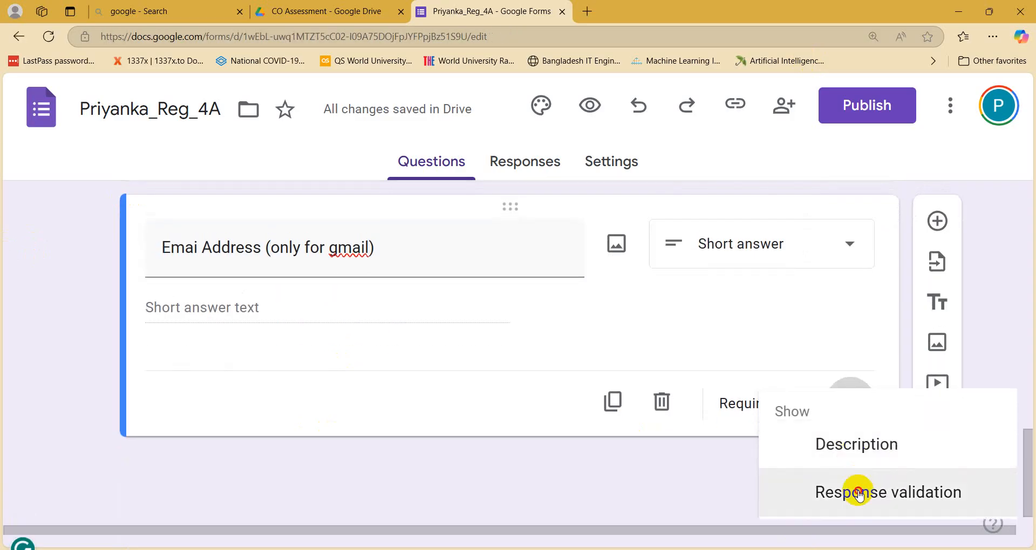
left_click(860, 488)
left_click(193, 373)
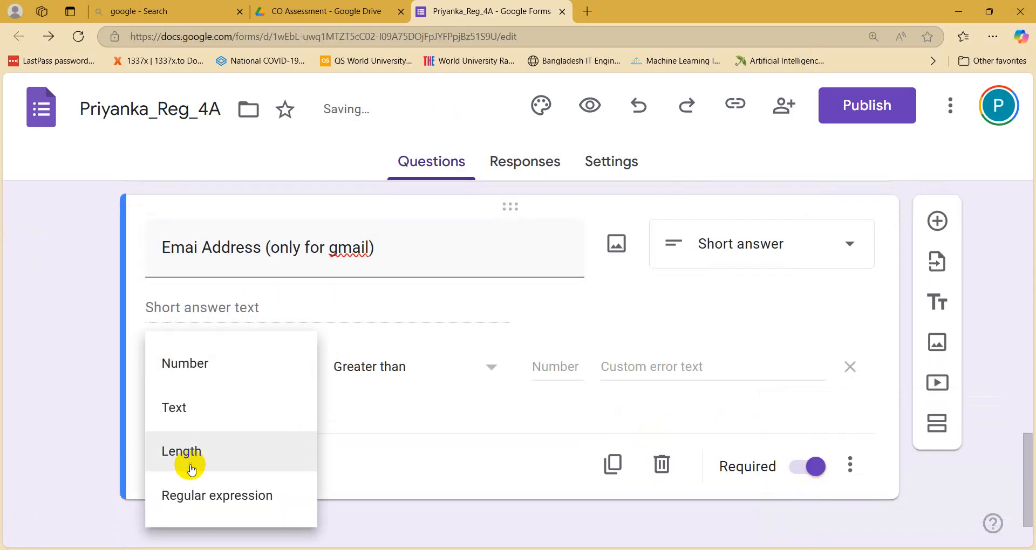
left_click(171, 410)
left_click(360, 371)
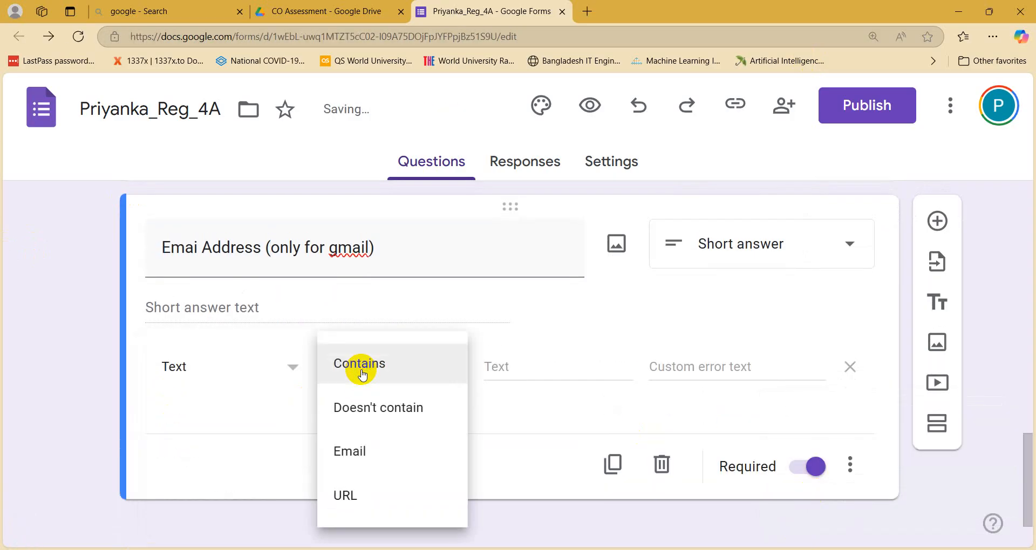
left_click(361, 373)
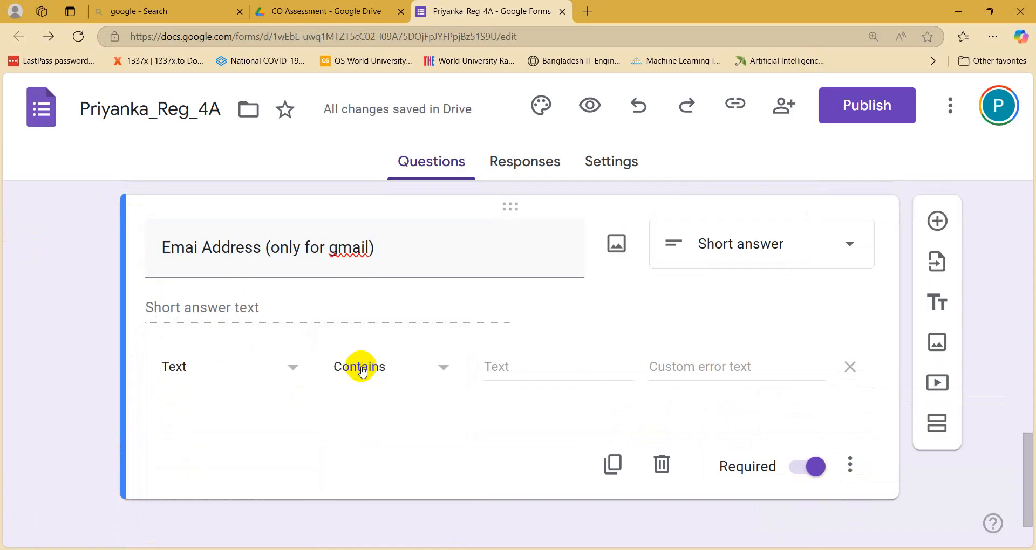
left_click(512, 370)
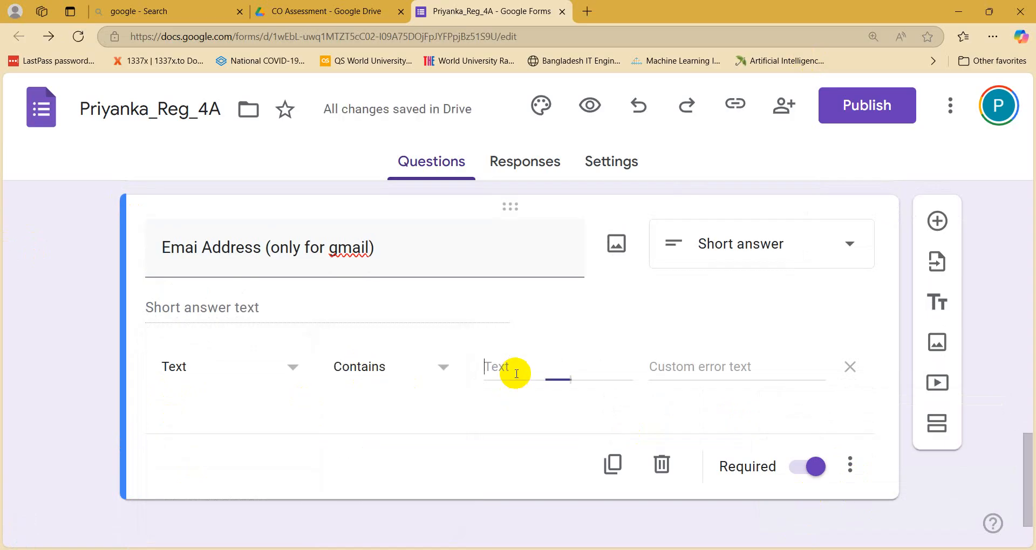
type("@g")
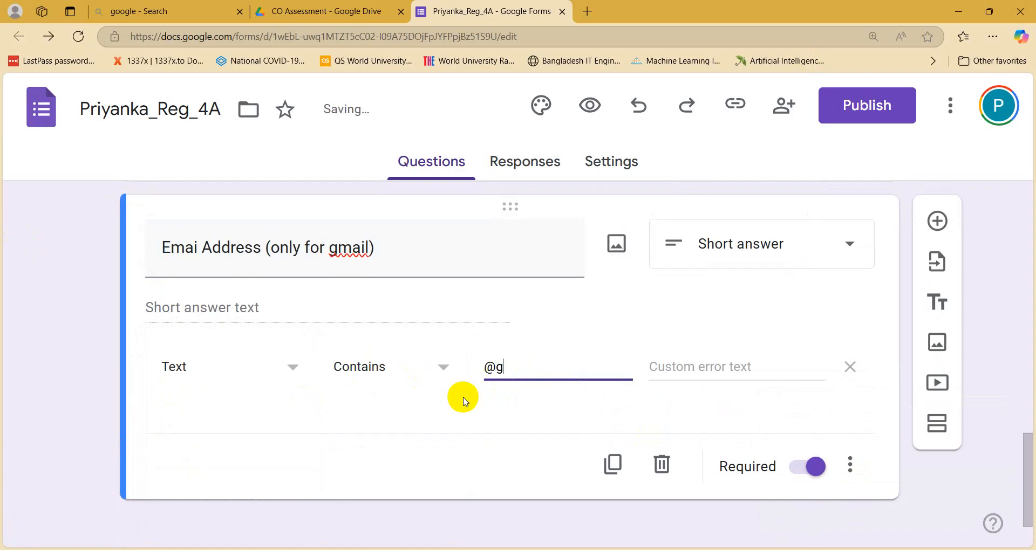
type("mail.com")
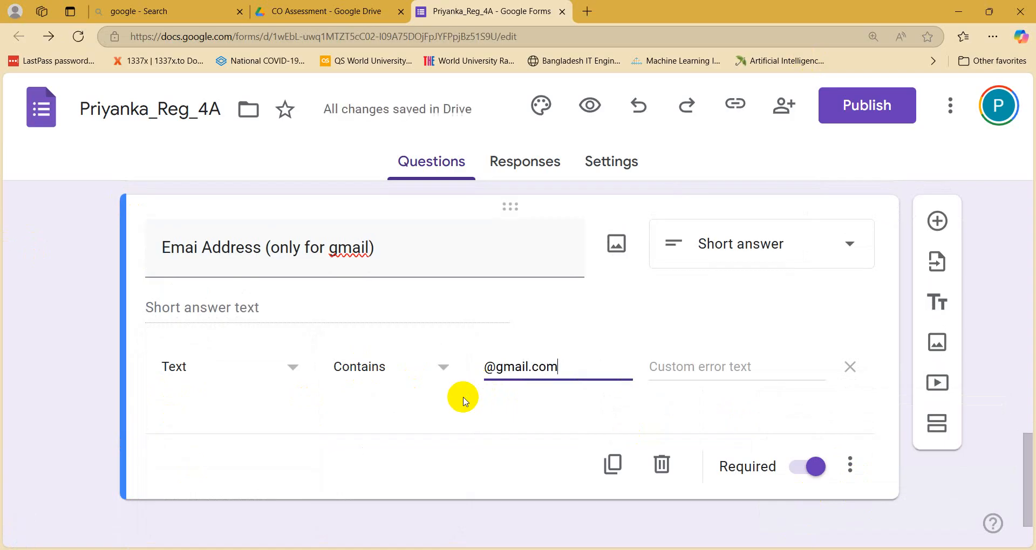
left_click(696, 372)
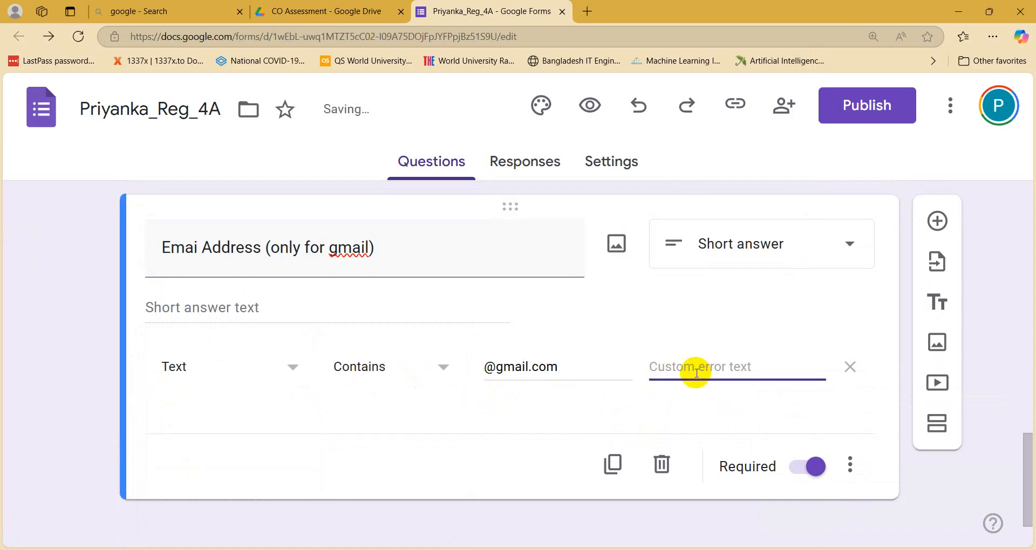
type("Please give valid")
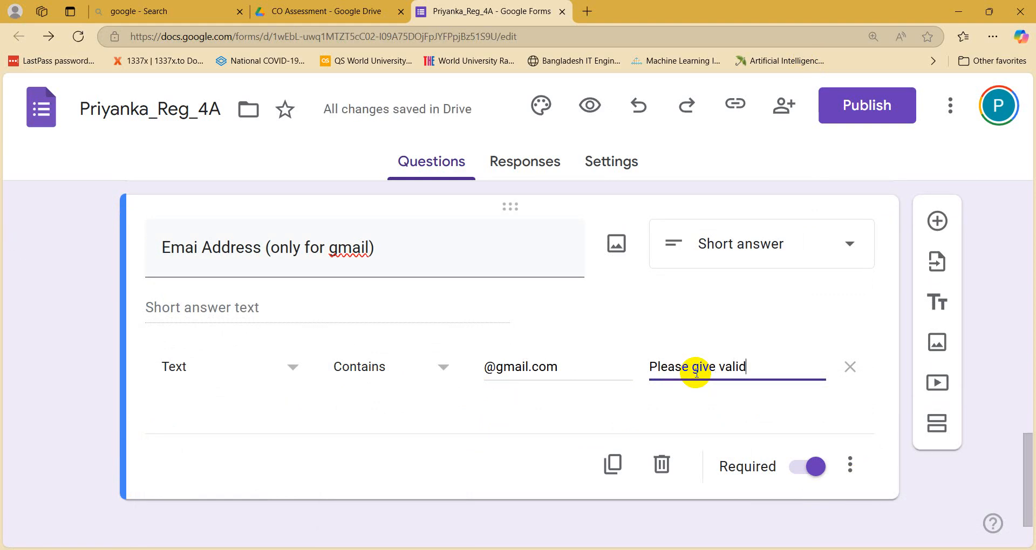
type(" gmai")
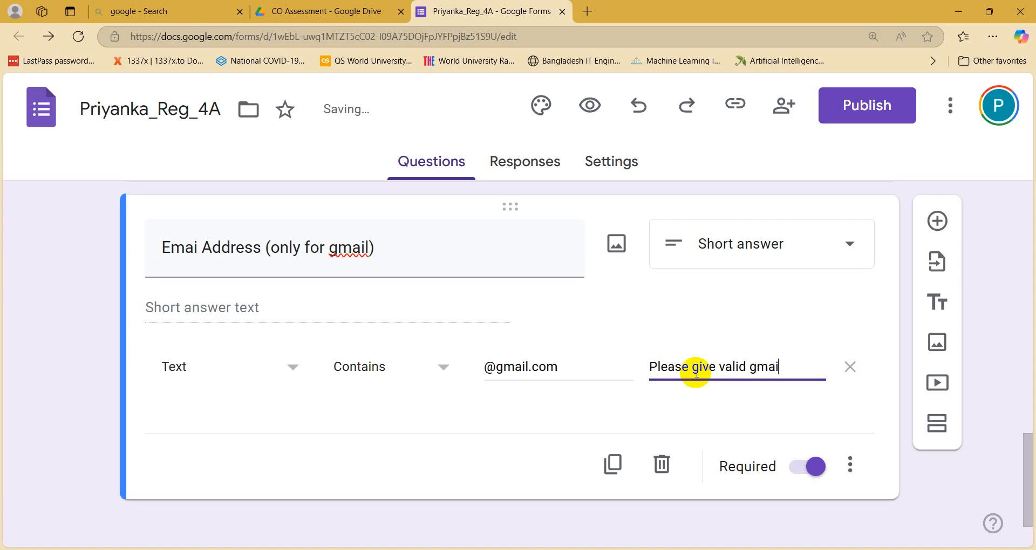
type("l address")
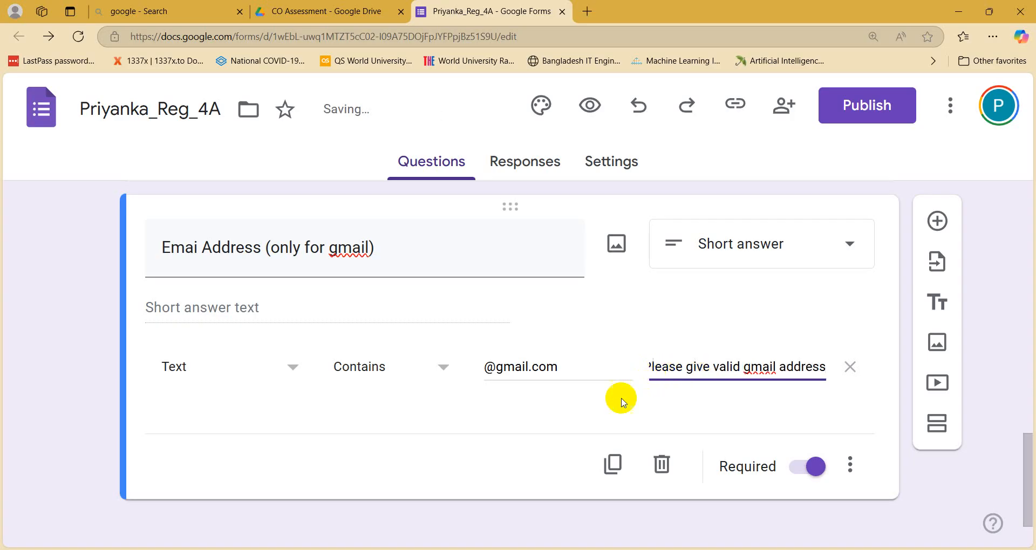
left_click(450, 549)
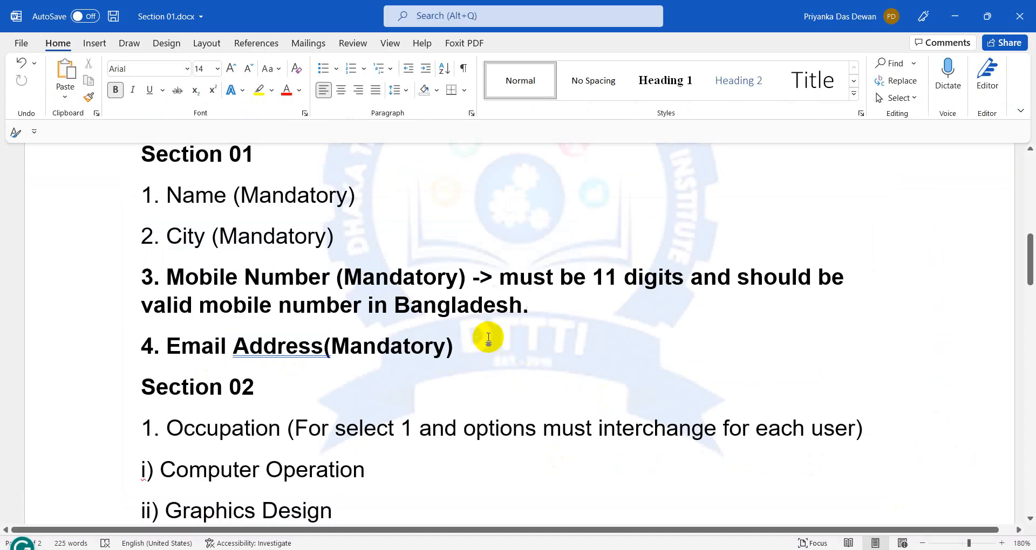
type("and only valid for @gmail.com")
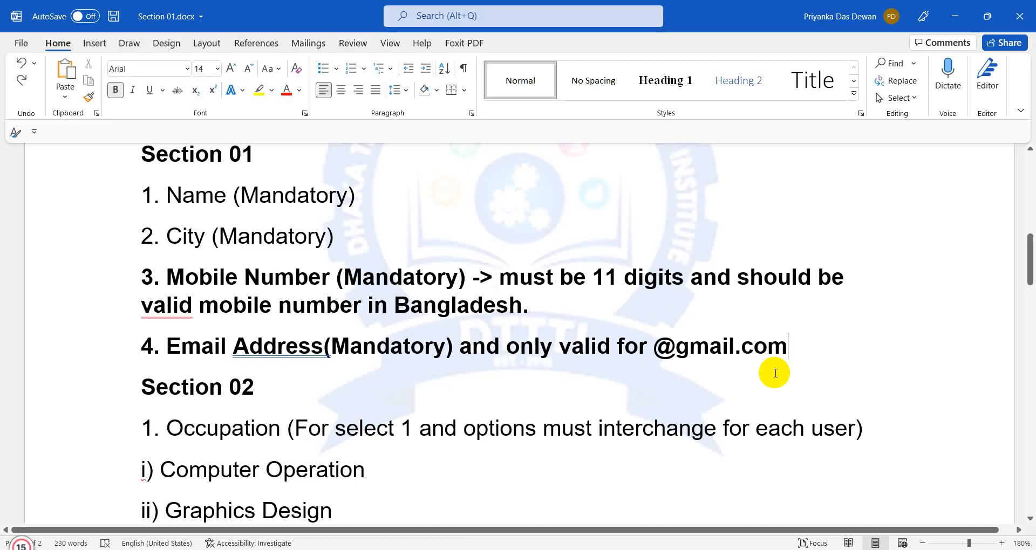
left_click(955, 16)
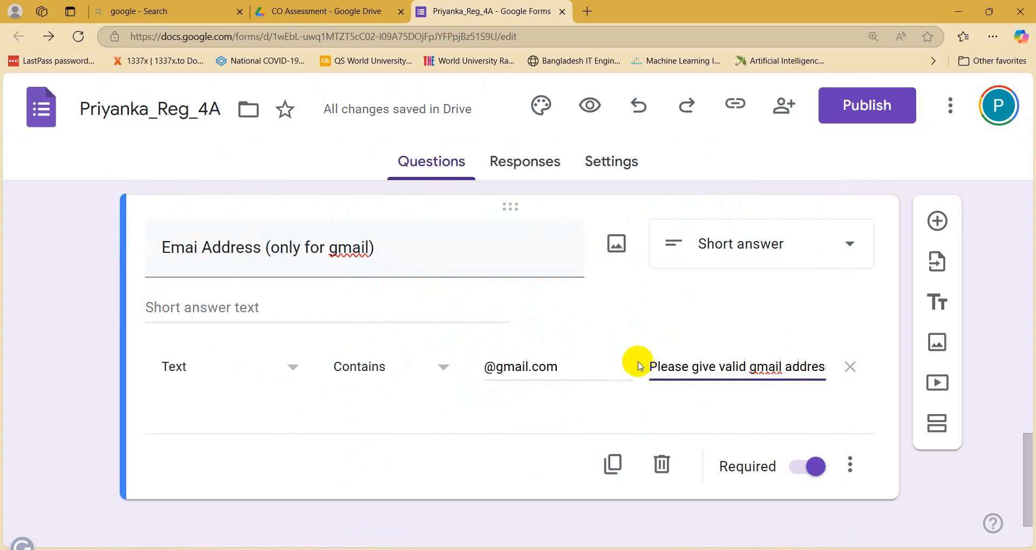
Step: Fix the gmail question's title to read 'Email Address (only for gmail)'
scroll(638, 366, "up", 3)
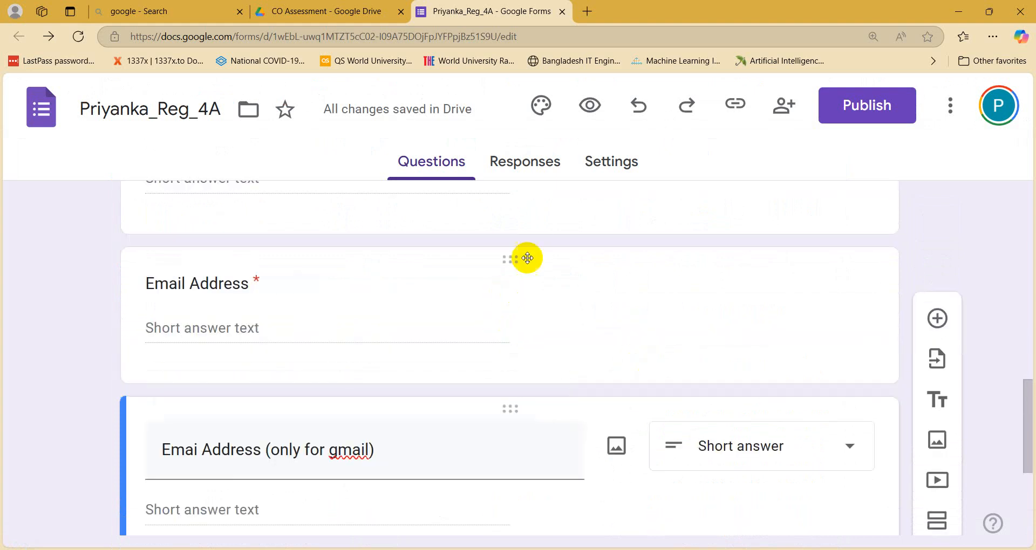
scroll(557, 337, "down", 4)
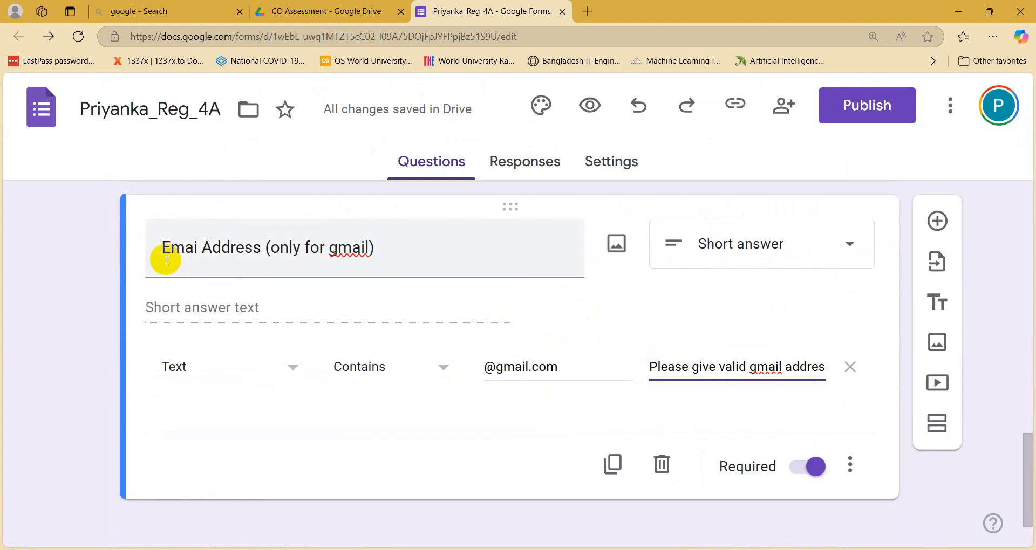
triple_click(201, 250)
left_click(201, 250)
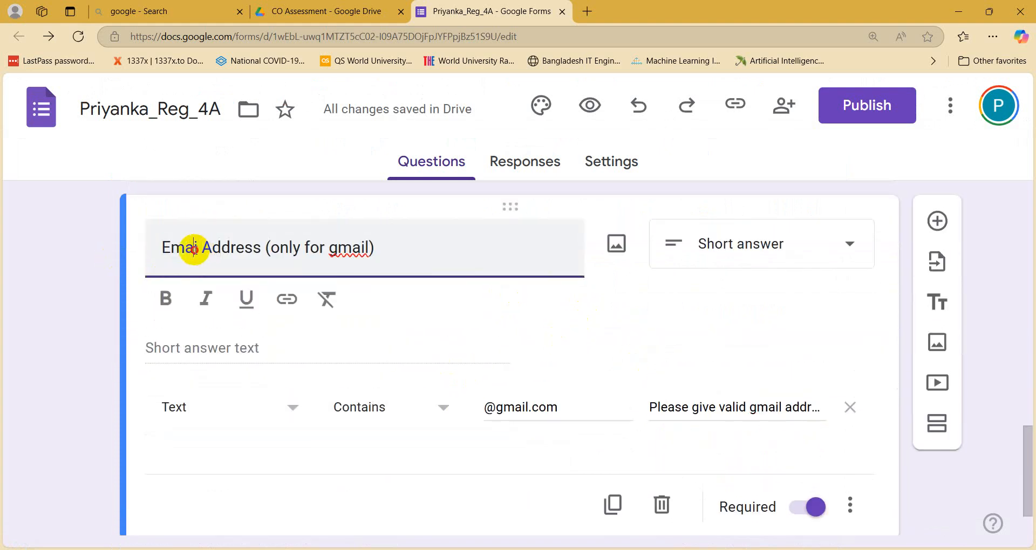
type("l")
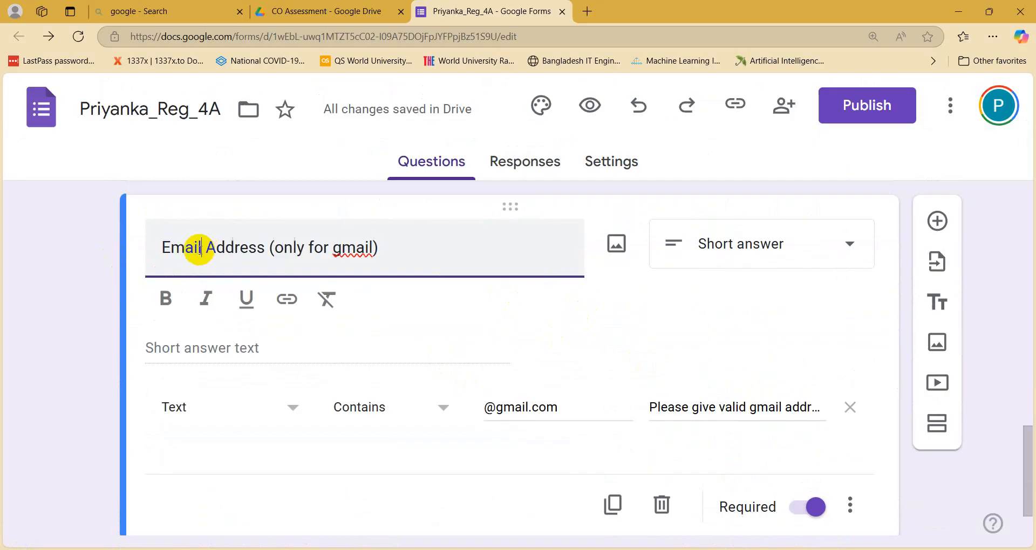
Step: Review the Email Address question's validation settings, then finish editing the gmail question
scroll(229, 259, "up", 3)
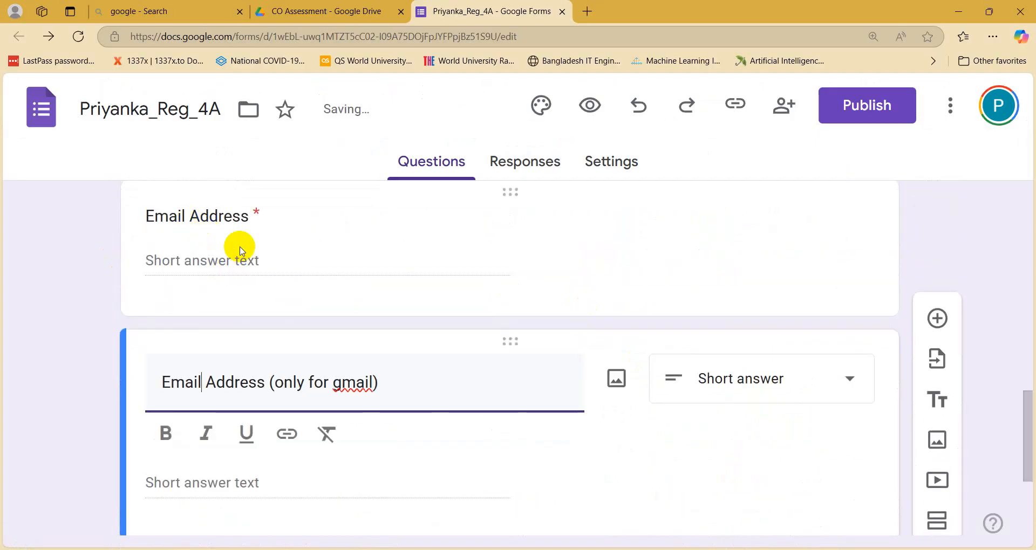
scroll(358, 405, "down", 2)
scroll(444, 376, "down", 1)
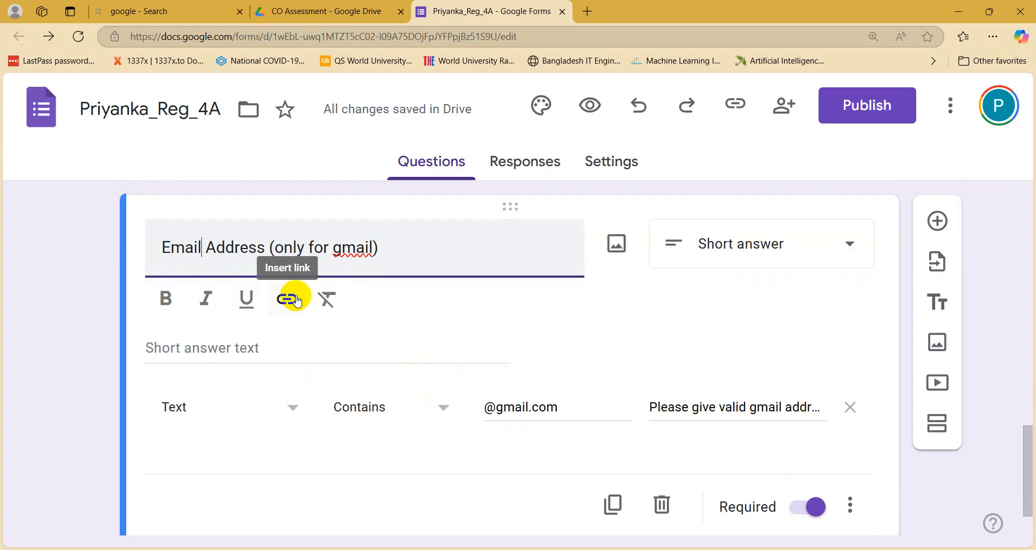
scroll(296, 300, "up", 1)
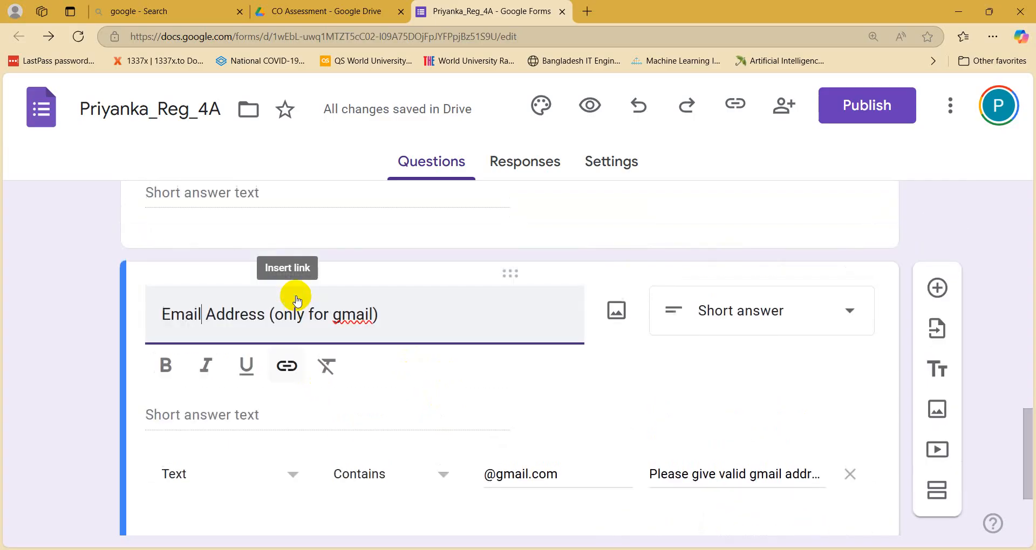
scroll(296, 300, "up", 2)
left_click(434, 306)
scroll(372, 370, "down", 1)
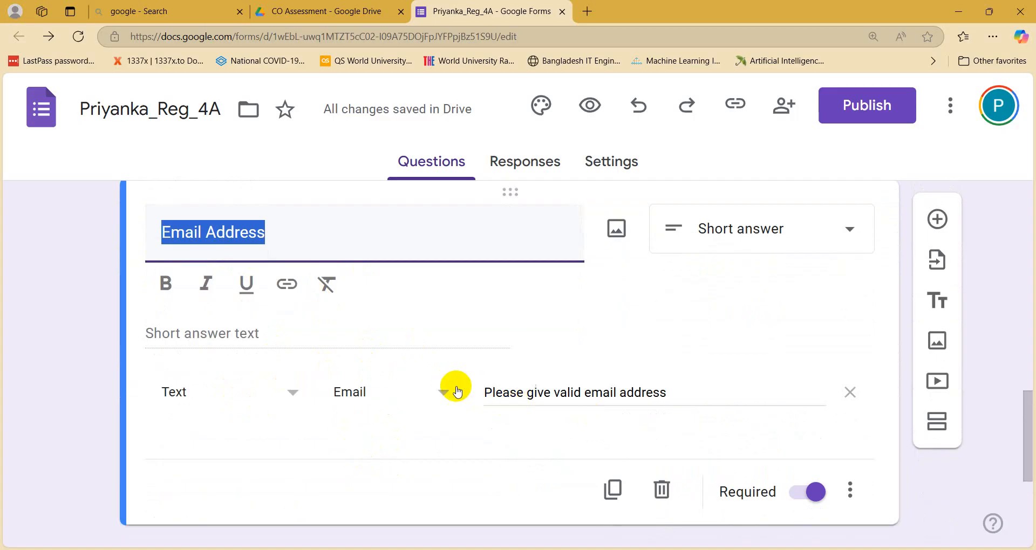
scroll(456, 389, "down", 1)
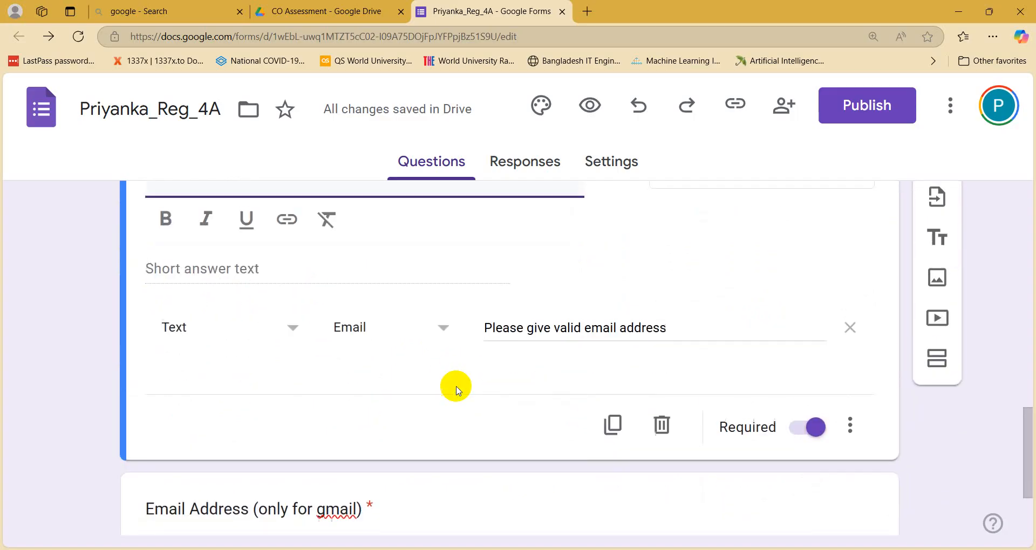
scroll(456, 389, "down", 2)
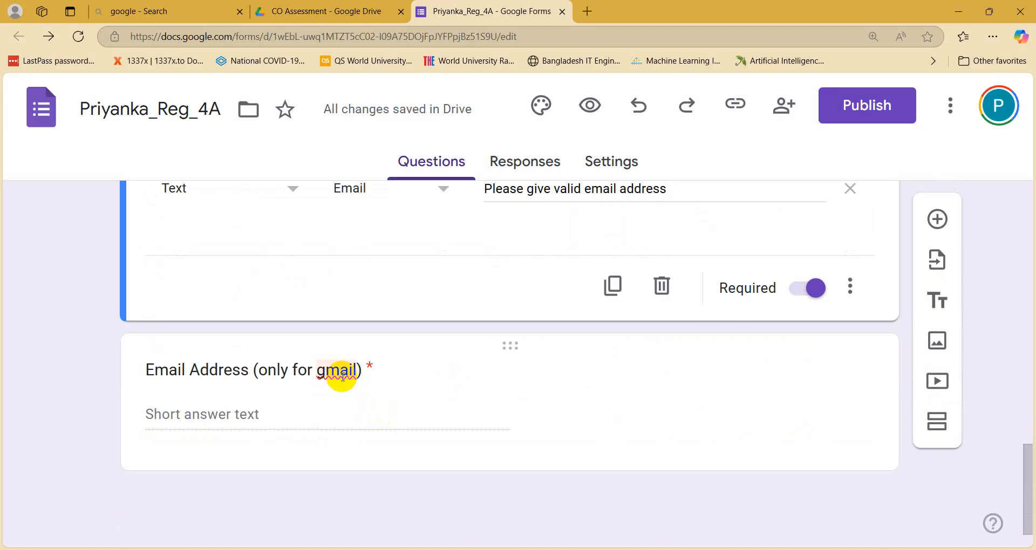
left_click(436, 408)
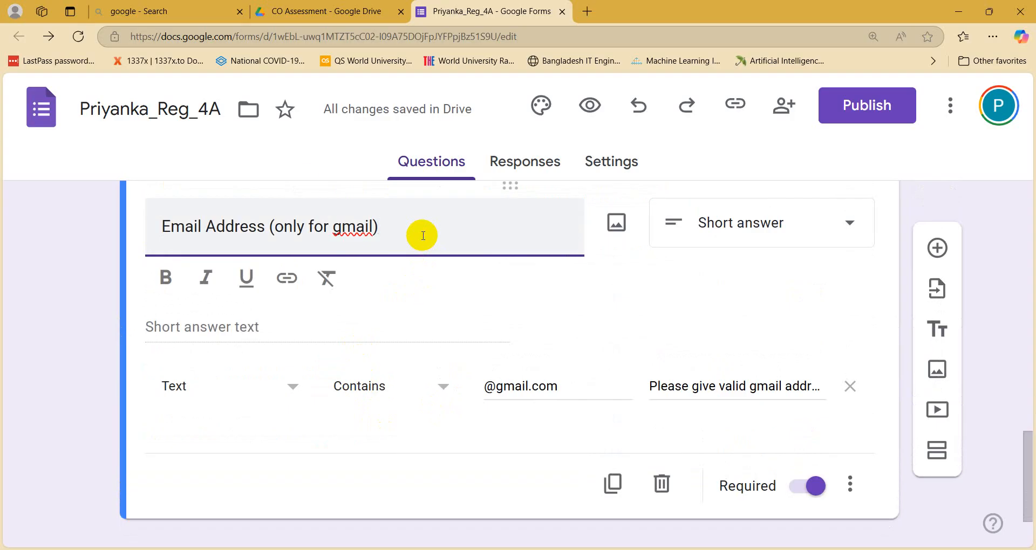
left_click(49, 324)
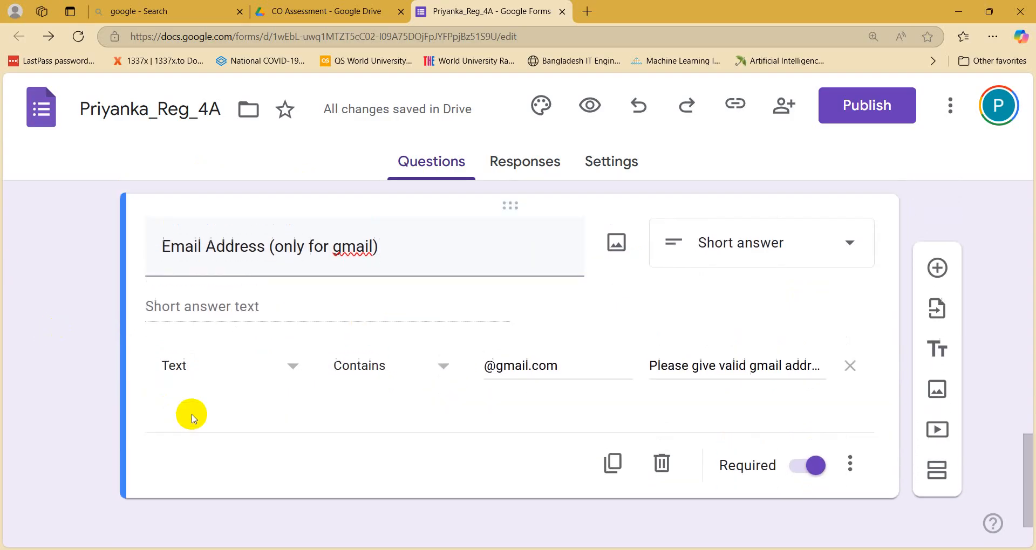
scroll(191, 416, "up", 10)
scroll(191, 415, "up", 3)
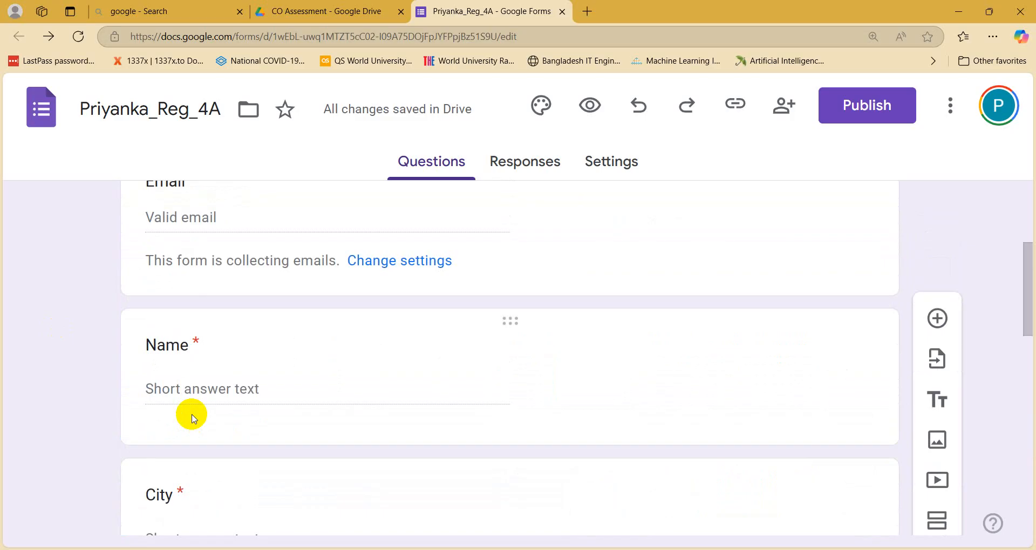
scroll(193, 419, "up", 4)
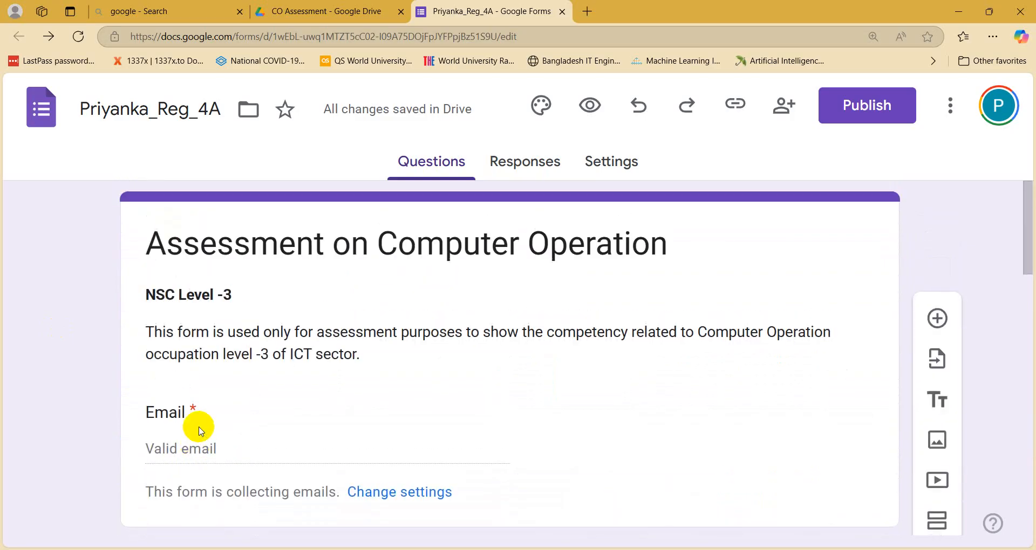
scroll(425, 445, "down", 10)
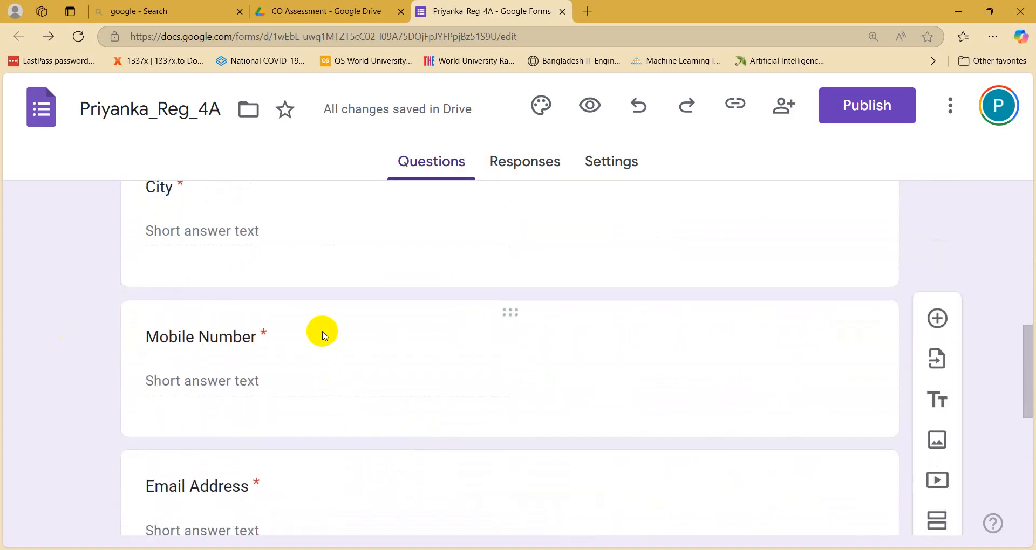
left_click(518, 549)
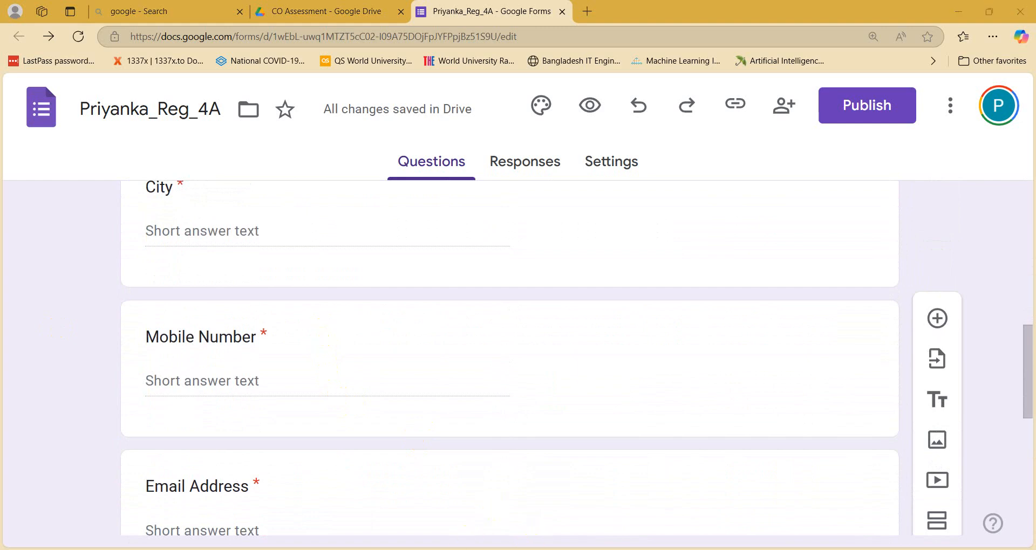
scroll(169, 178, "up", 2)
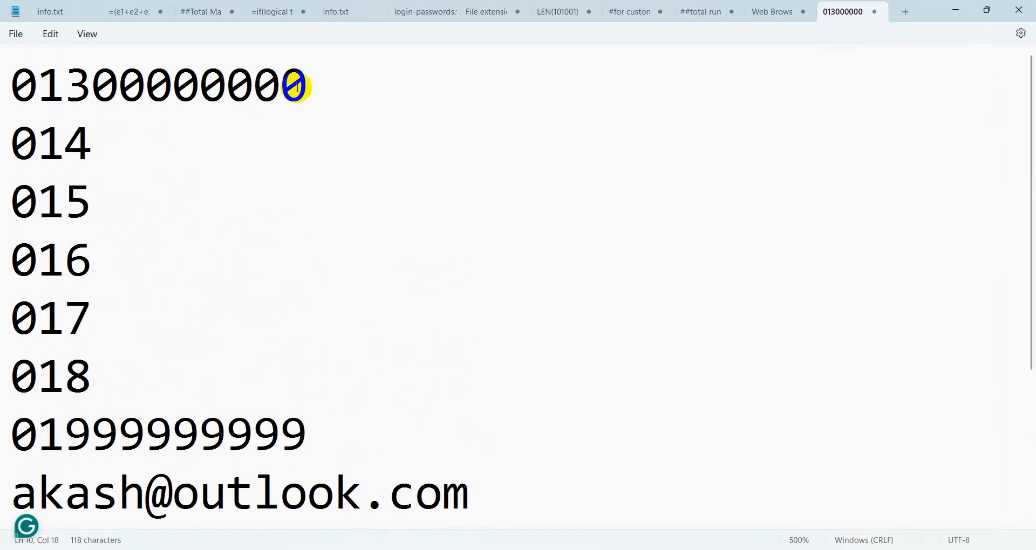
left_click_drag(302, 86, 3, 60)
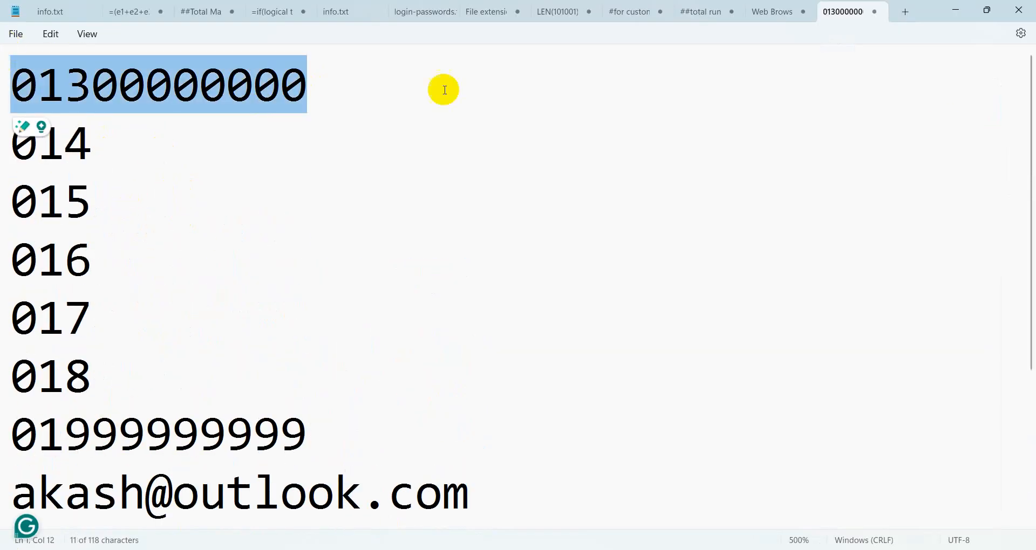
left_click(961, 9)
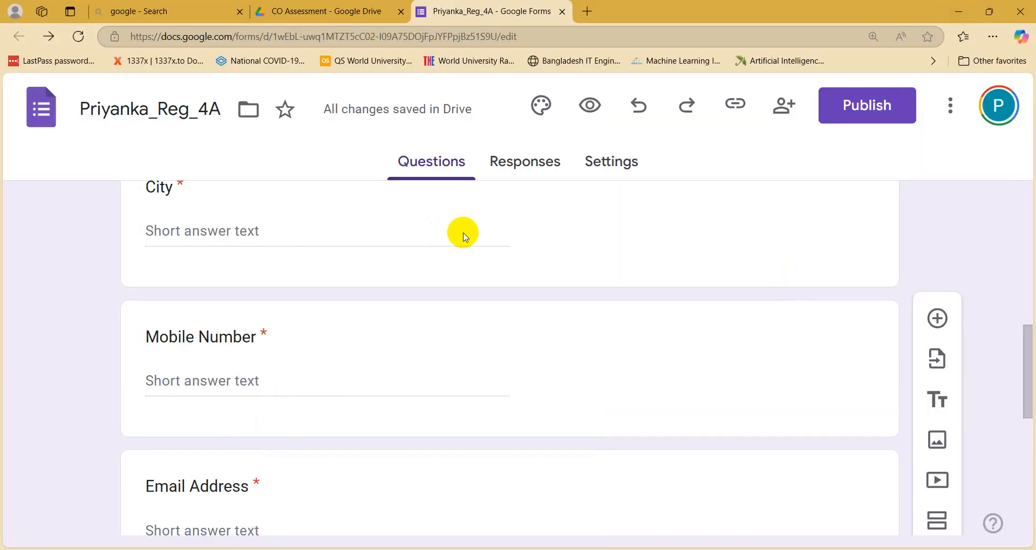
scroll(296, 377, "up", 5)
scroll(300, 383, "up", 4)
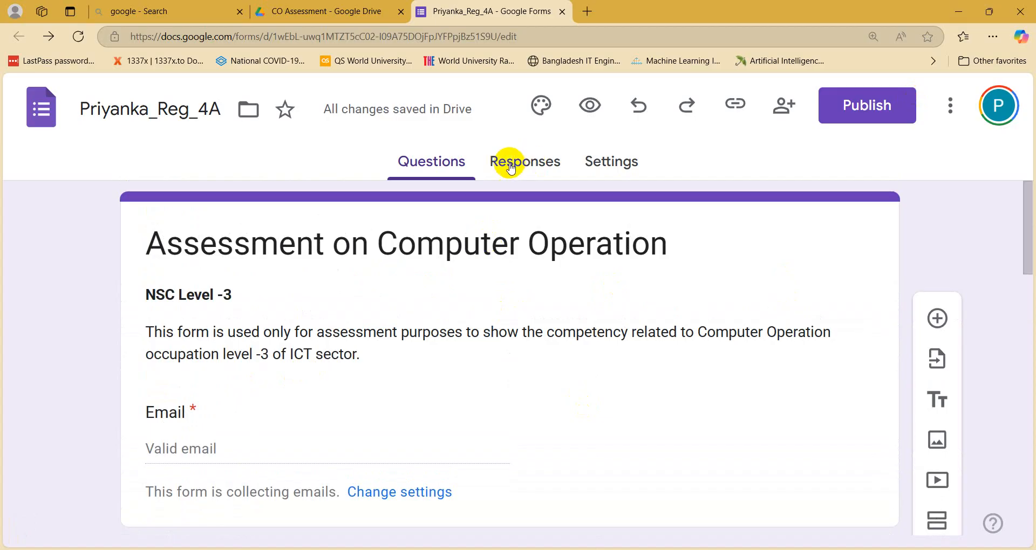
scroll(399, 265, "down", 2)
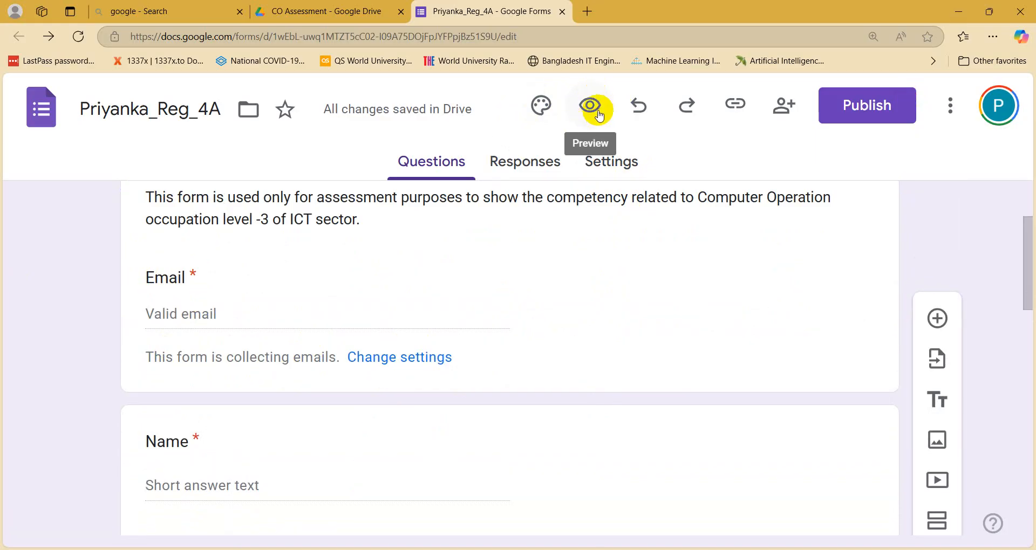
Step: Open the form preview as a respondent and reset the browser zoom to 100%
left_click(595, 111)
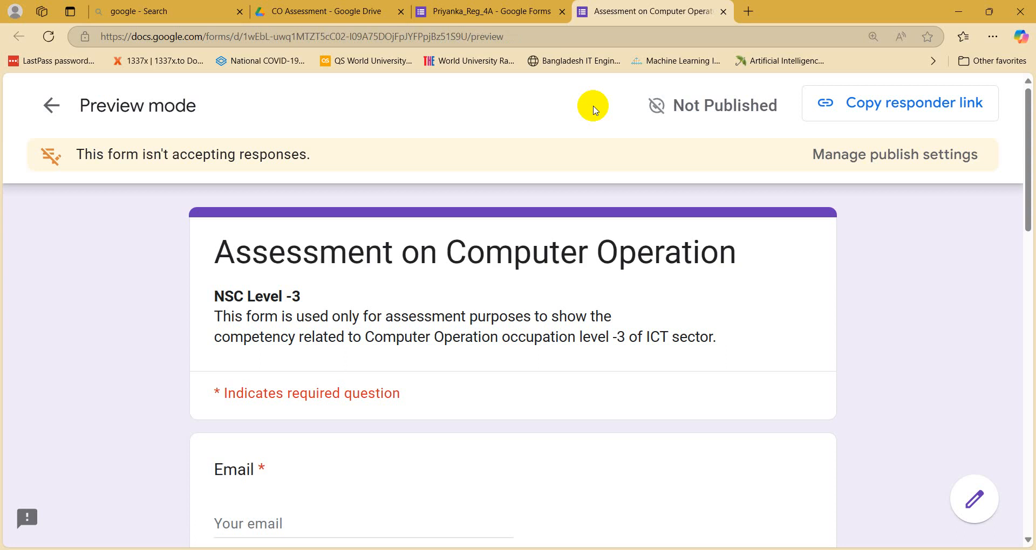
scroll(485, 388, "down", 3)
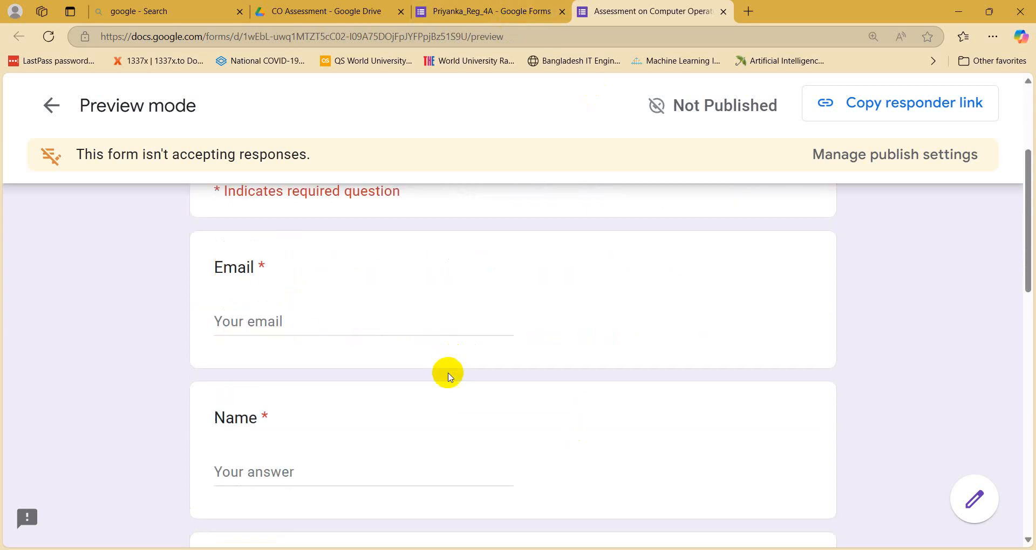
scroll(448, 372, "down", 5)
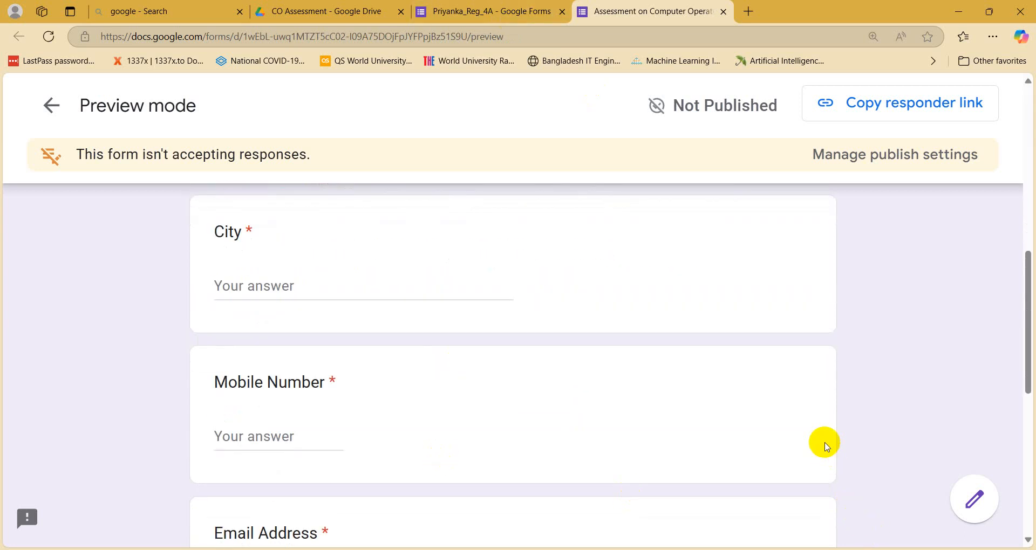
key("ctrl+minus")
key("ctrl+minus")
key("ctrl+minus")
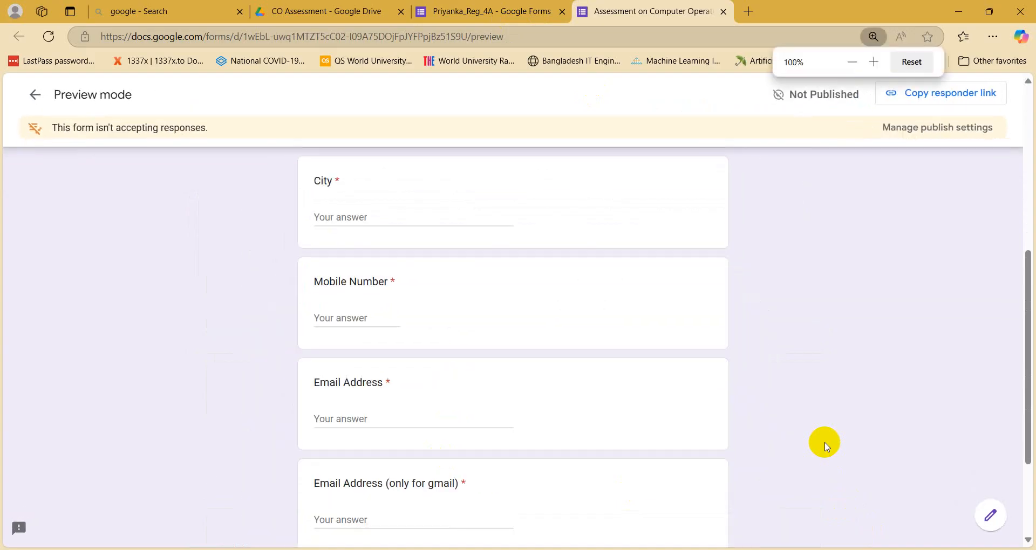
scroll(826, 446, "up", 6)
scroll(826, 445, "down", 1)
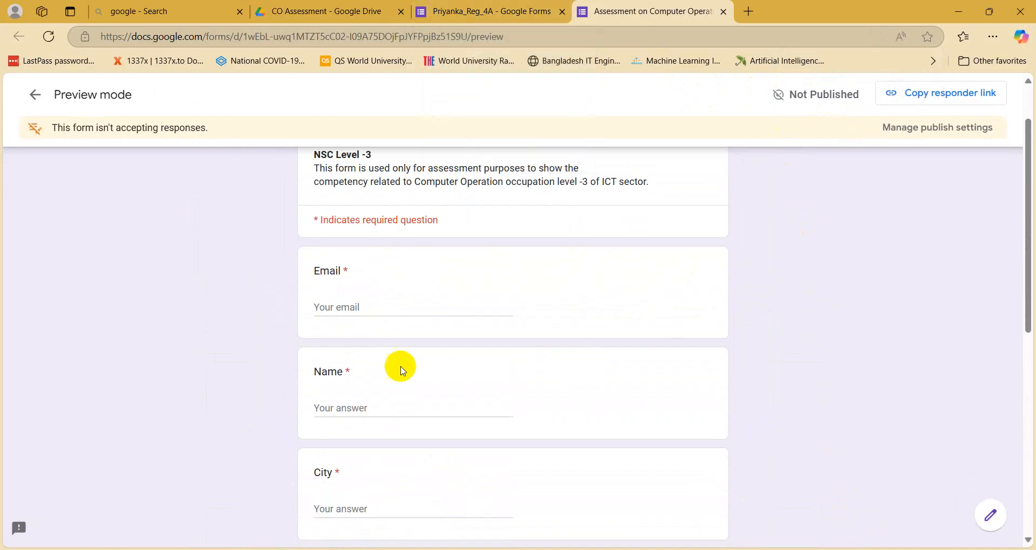
Step: Leave Name empty to trigger its required error, then answer Name 'e' and City 'w'
left_click(361, 404)
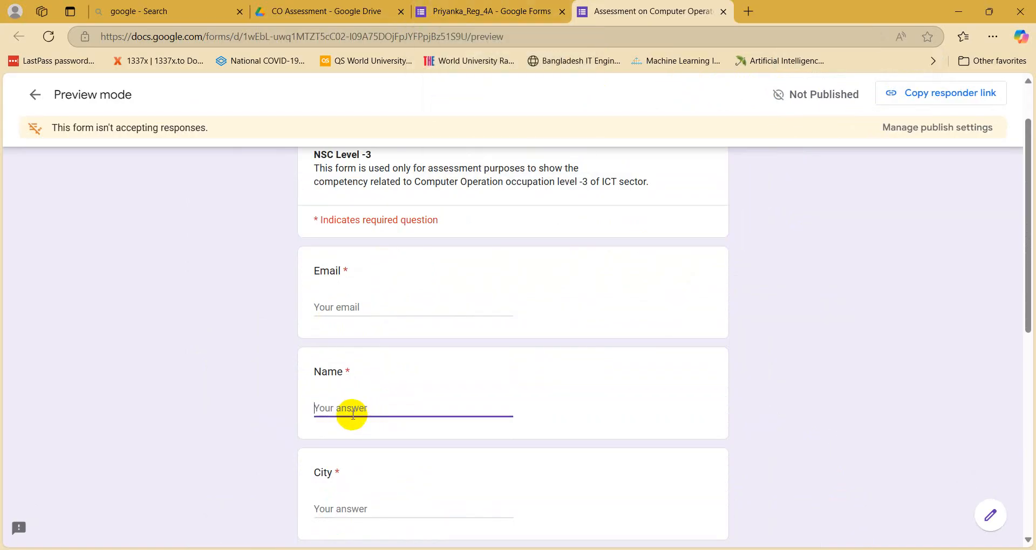
type("g")
scroll(355, 415, "down", 1)
scroll(354, 416, "down", 3)
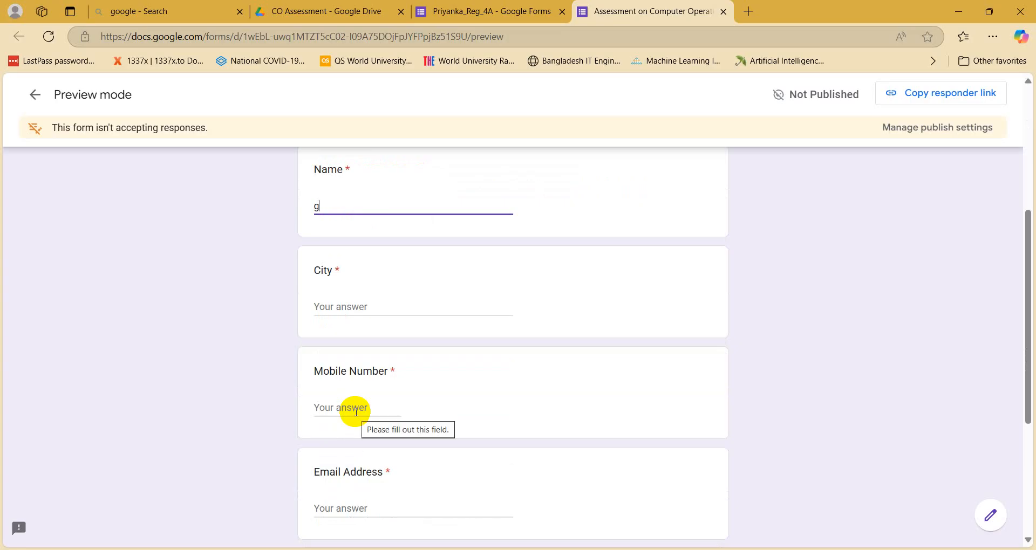
key("BackSpace")
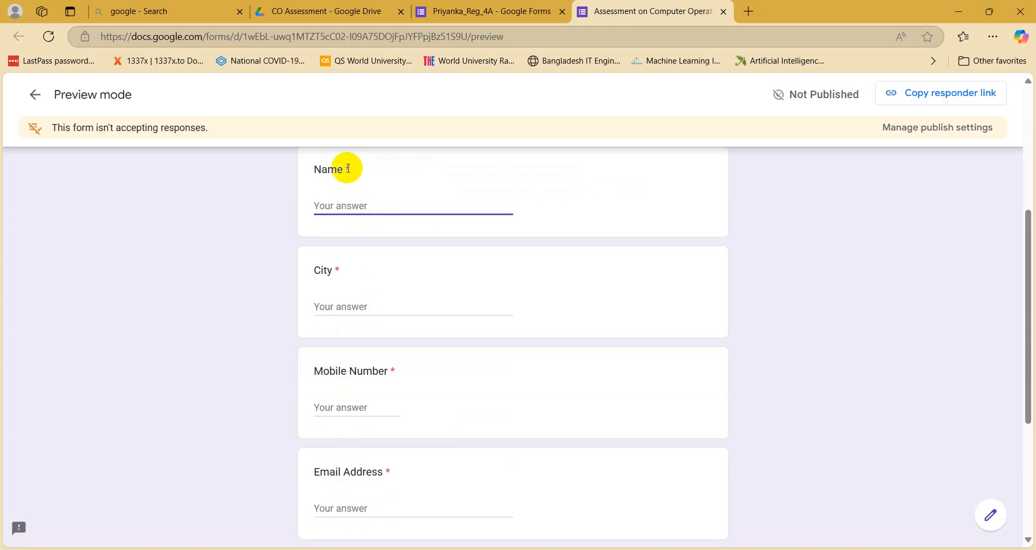
key("Tab")
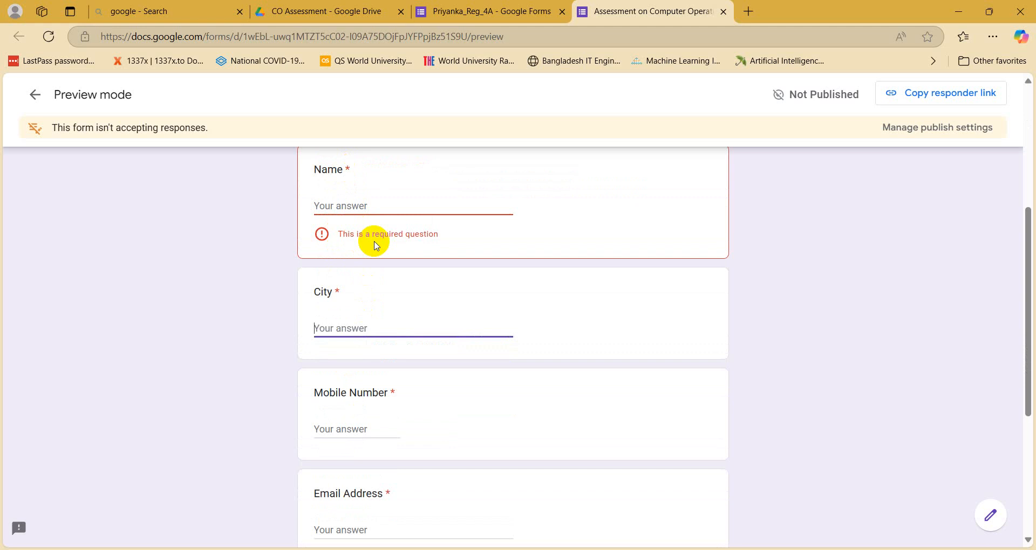
left_click(357, 205)
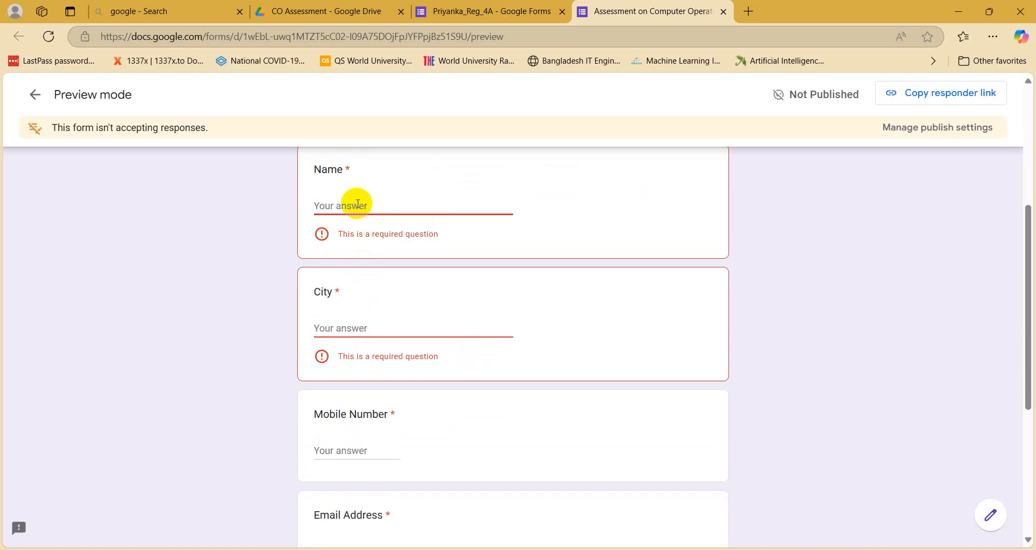
type("e")
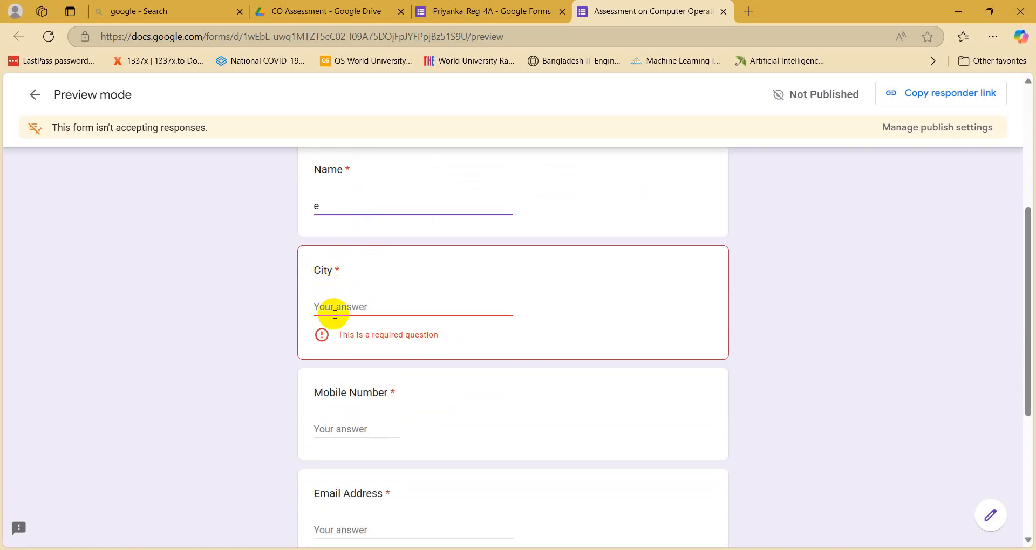
left_click(330, 307)
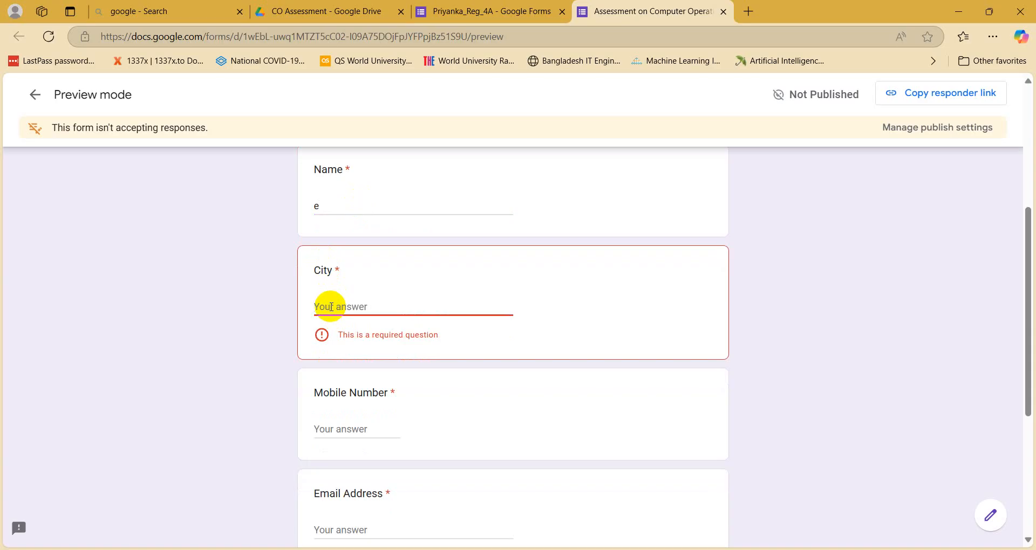
type("w")
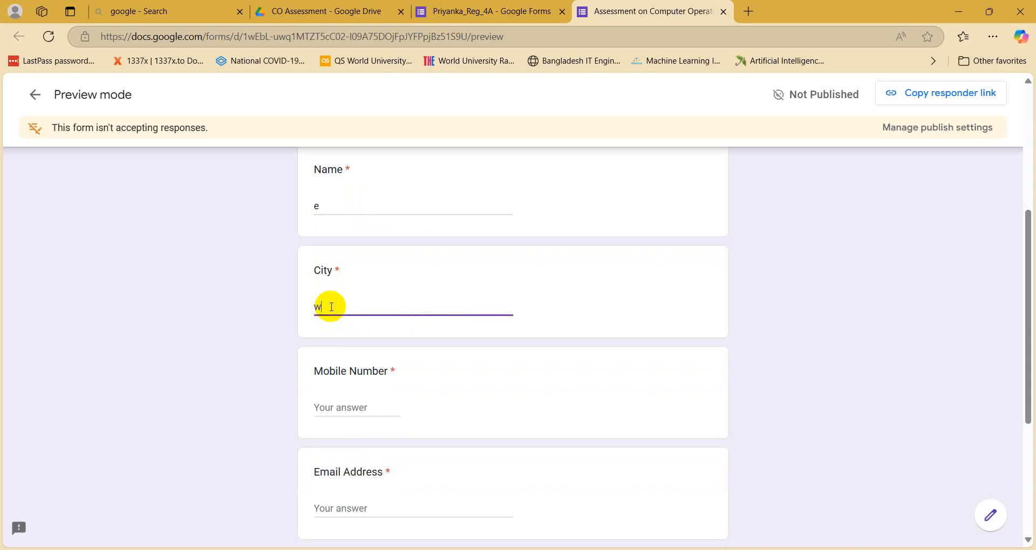
scroll(331, 307, "down", 2)
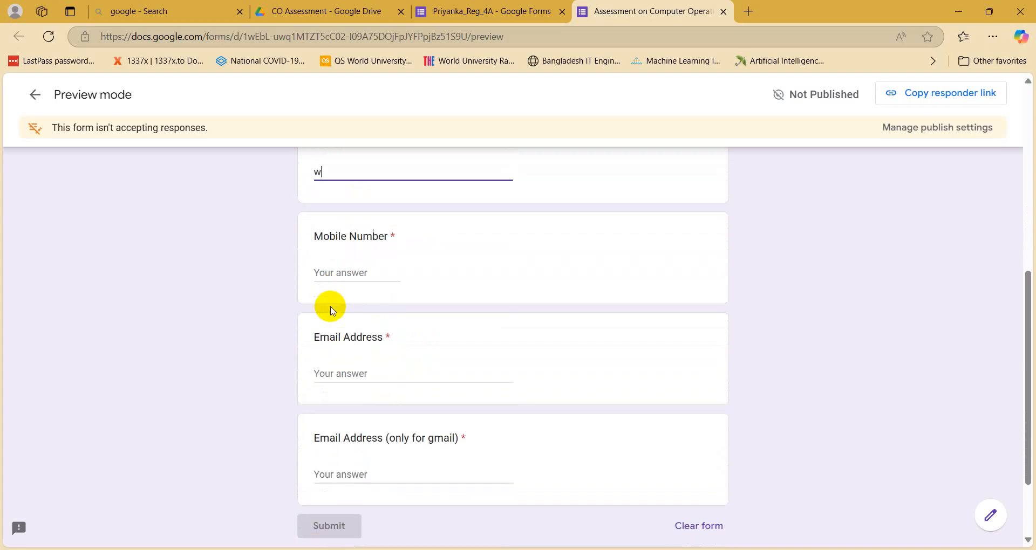
Step: Enter 'qwerrrer1' in Mobile Number to trigger validation, then replace it with '0192'
scroll(332, 307, "down", 1)
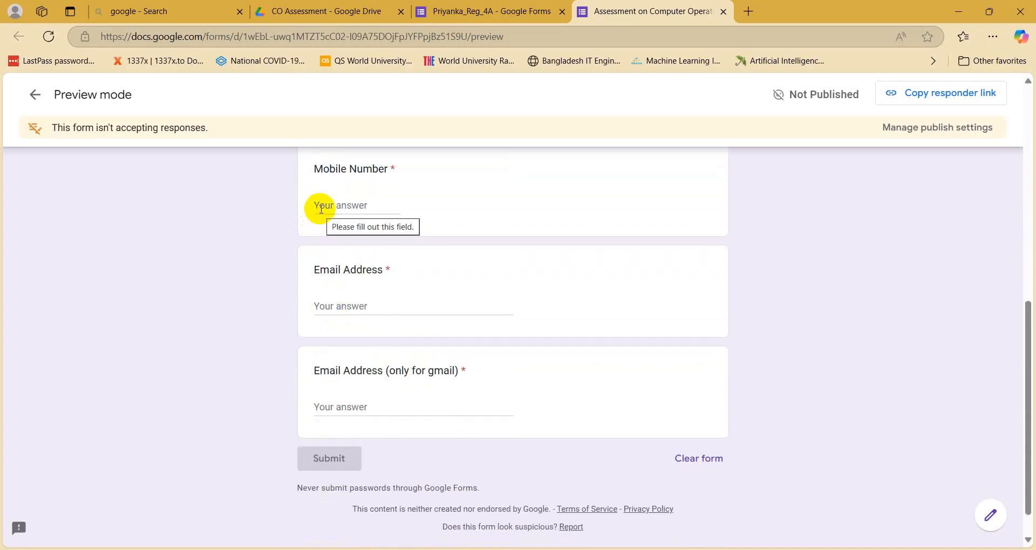
left_click(321, 208)
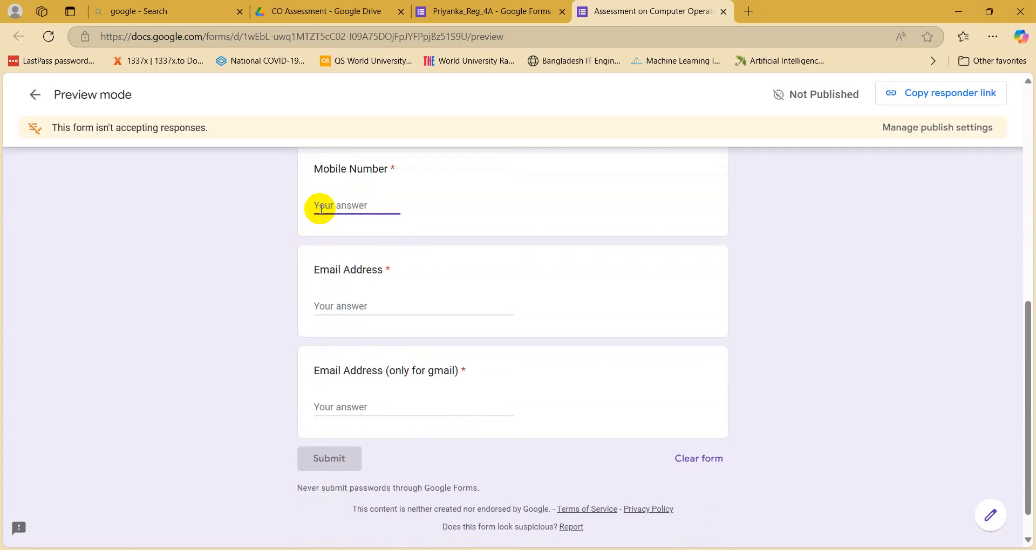
type("qwerrrer1")
key("Tab")
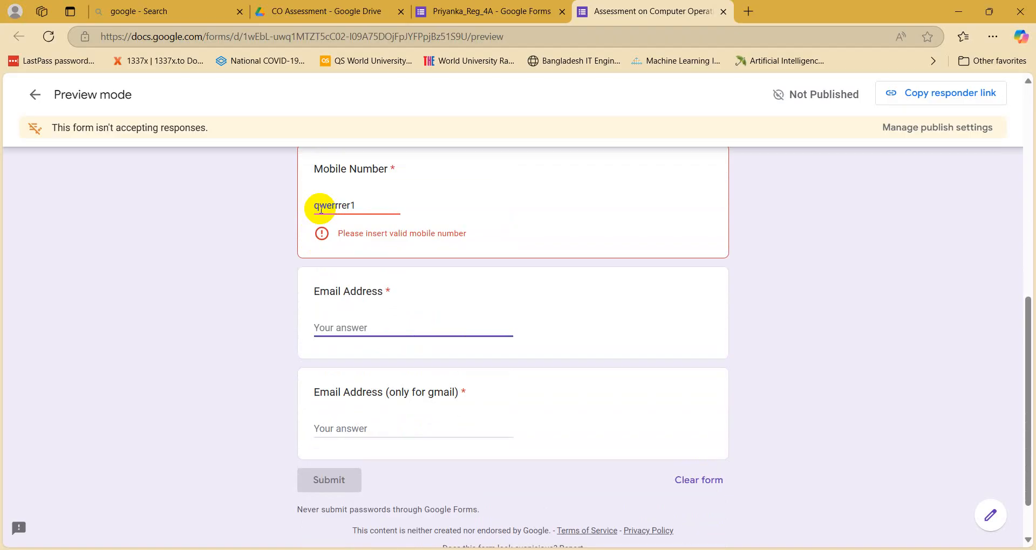
left_click(362, 203)
key("BackSpace")
key("BackSpace")
key("BackSpace")
key("BackSpace")
key("BackSpace")
key("BackSpace")
key("BackSpace")
key("BackSpace")
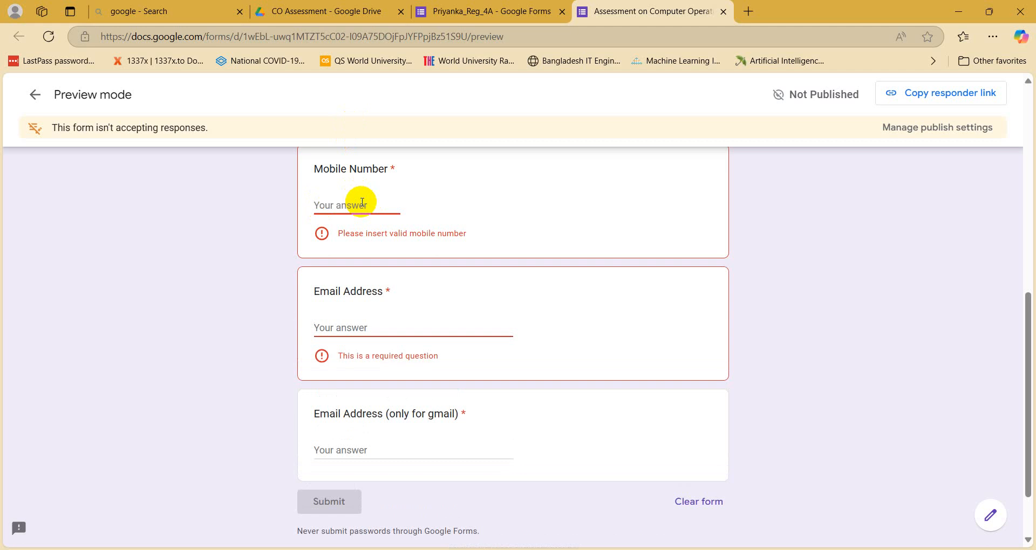
type("0192")
key("Tab")
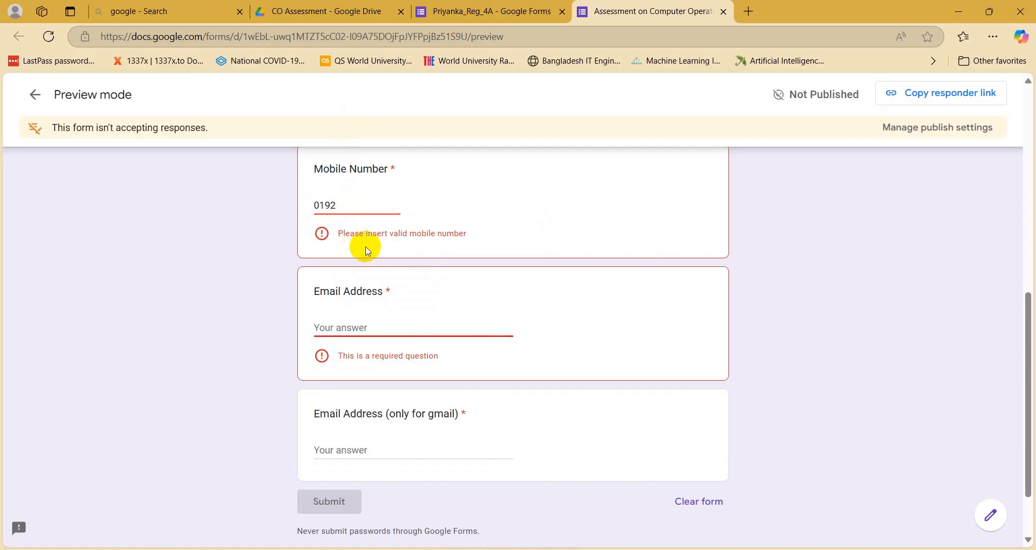
Step: Replace the Mobile Number with a 12-digit test number, then trim the extra trailing digit
left_click(346, 205)
key("BackSpace")
key("BackSpace")
key("BackSpace")
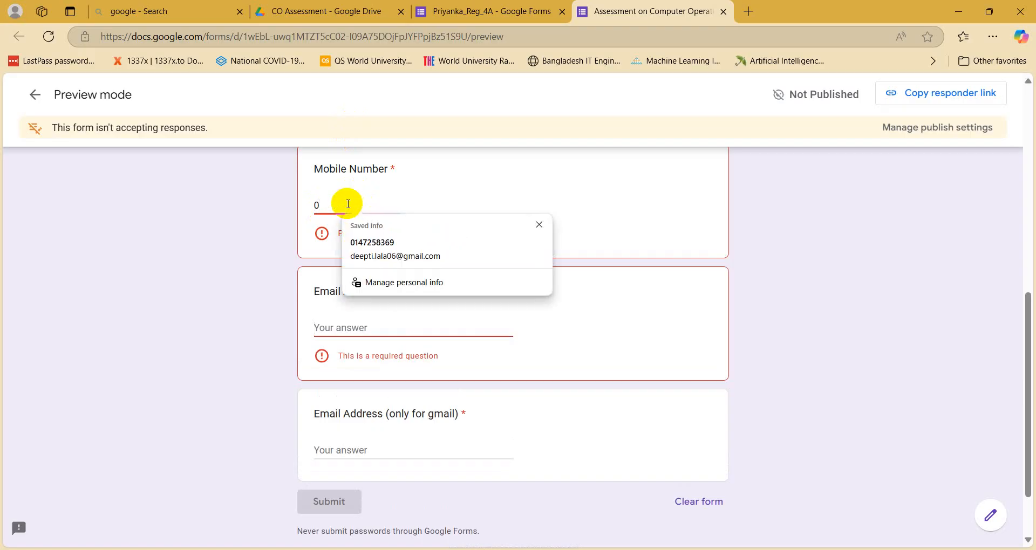
key("BackSpace")
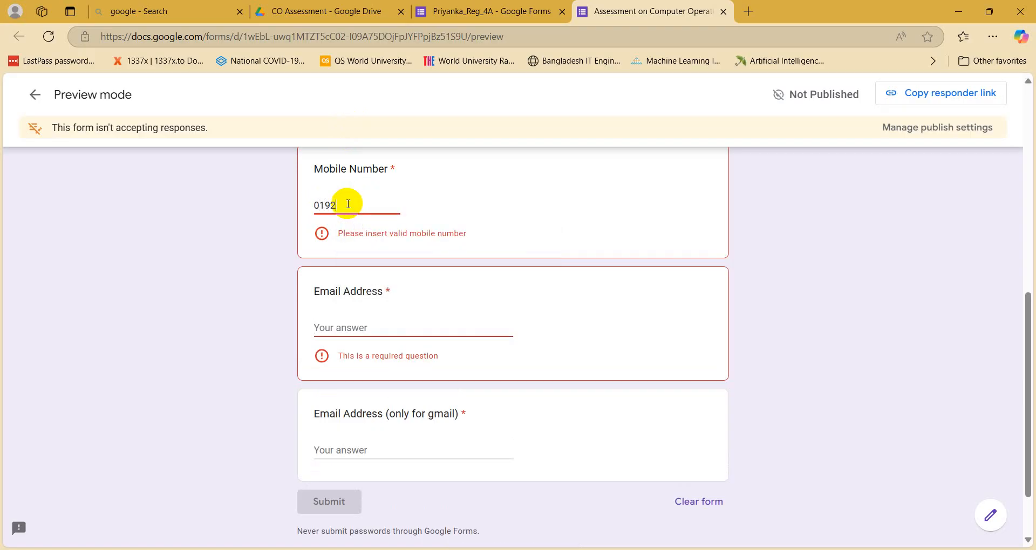
left_click(396, 202)
key("BackSpace")
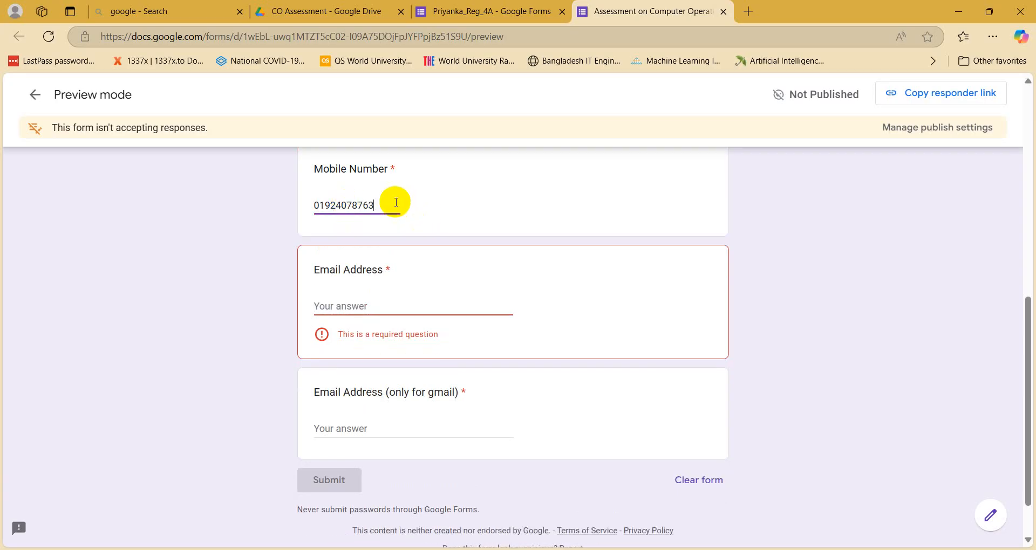
key("Tab")
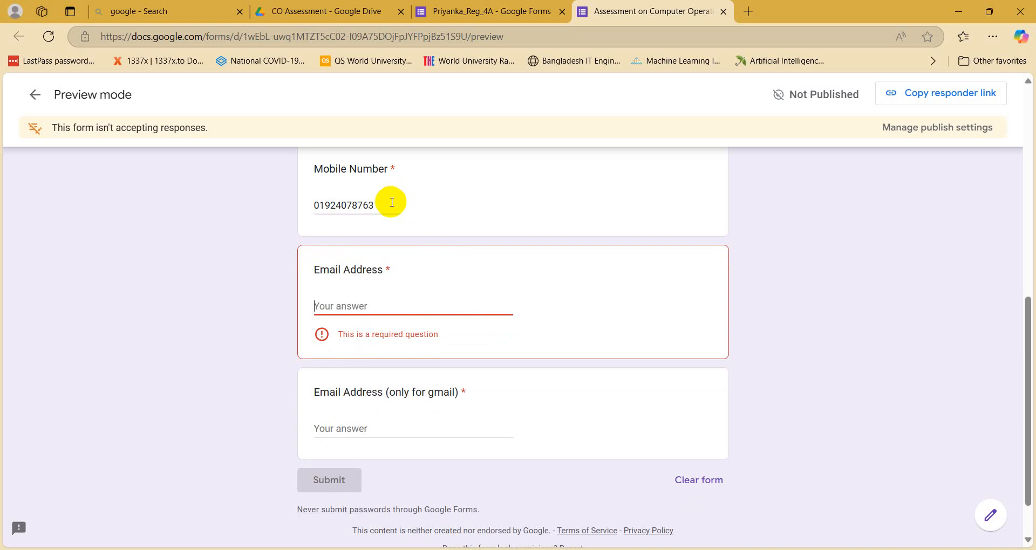
Step: Clear Mobile Number to show its required error, then re-enter the 12-digit number and trim it to 11
left_click_drag(392, 202, 41, 192)
key("BackSpace")
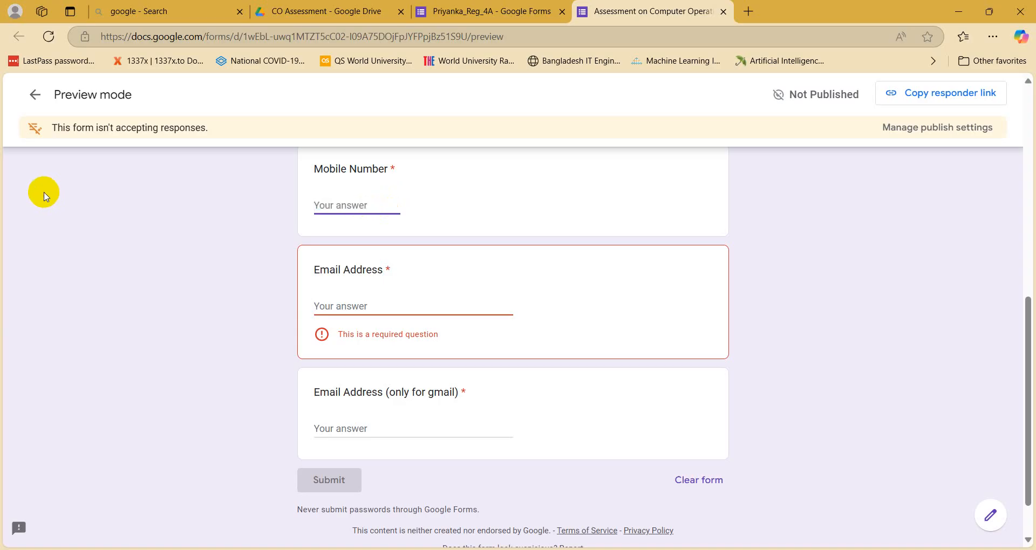
left_click(45, 196)
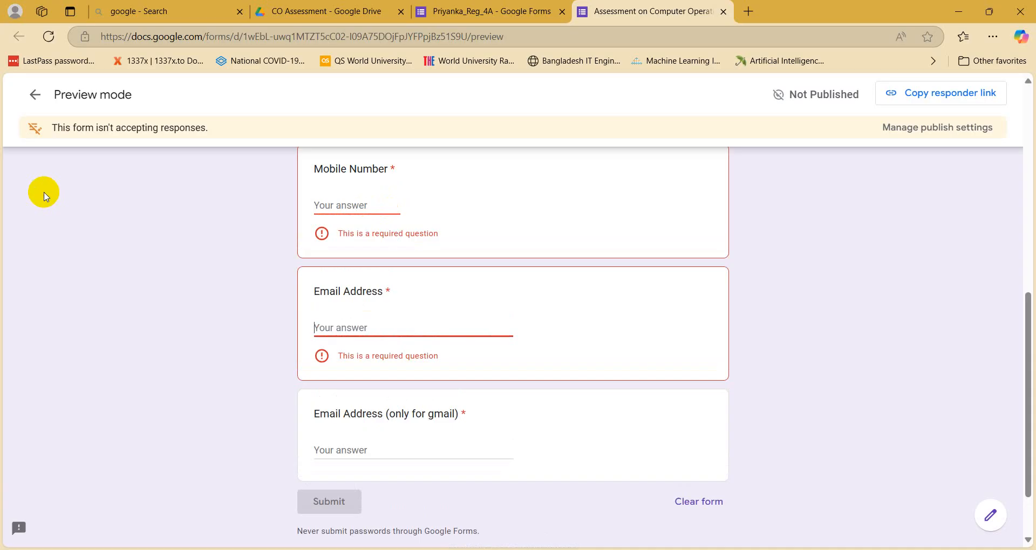
left_click(351, 206)
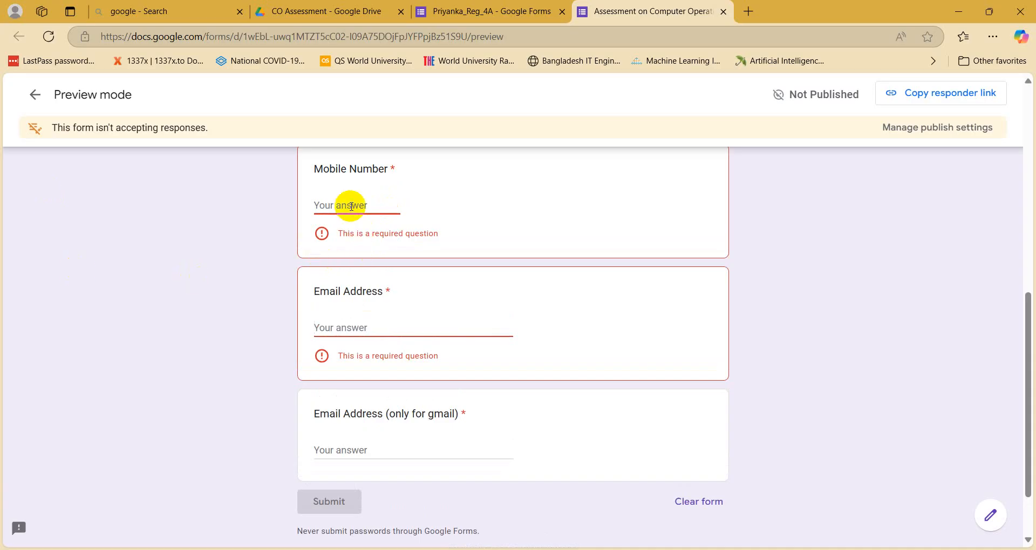
type("and only valid for @gmail.com")
key("BackSpace")
key("BackSpace")
key("BackSpace")
key("BackSpace")
key("BackSpace")
key("BackSpace")
key("BackSpace")
key("BackSpace")
key("BackSpace")
key("BackSpace")
key("BackSpace")
key("BackSpace")
key("BackSpace")
key("BackSpace")
key("BackSpace")
key("BackSpace")
key("BackSpace")
key("BackSpace")
key("BackSpace")
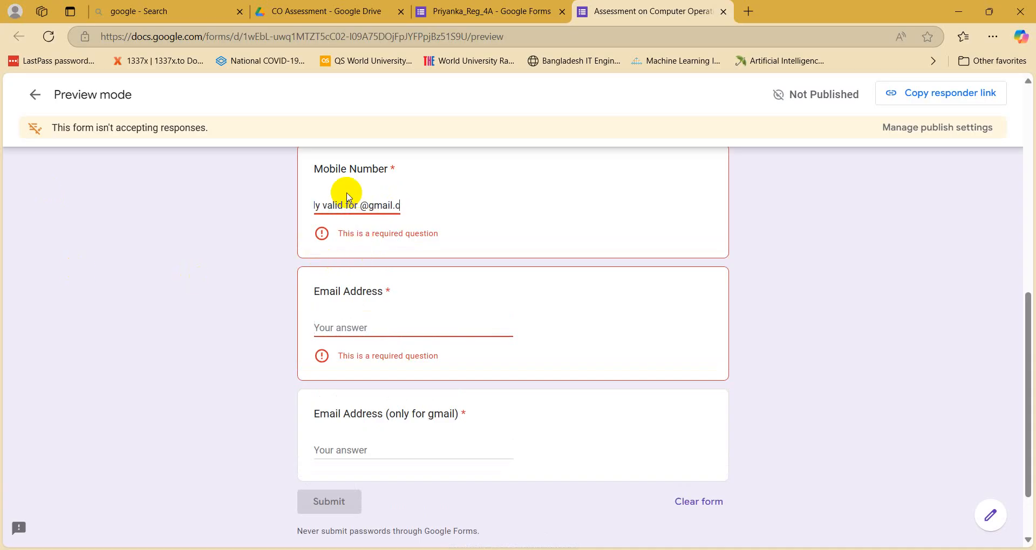
key("BackSpace")
key("BackSpace")
key("BackSpace")
key("BackSpace")
key("BackSpace")
key("BackSpace")
key("BackSpace")
key("BackSpace")
key("BackSpace")
key("BackSpace")
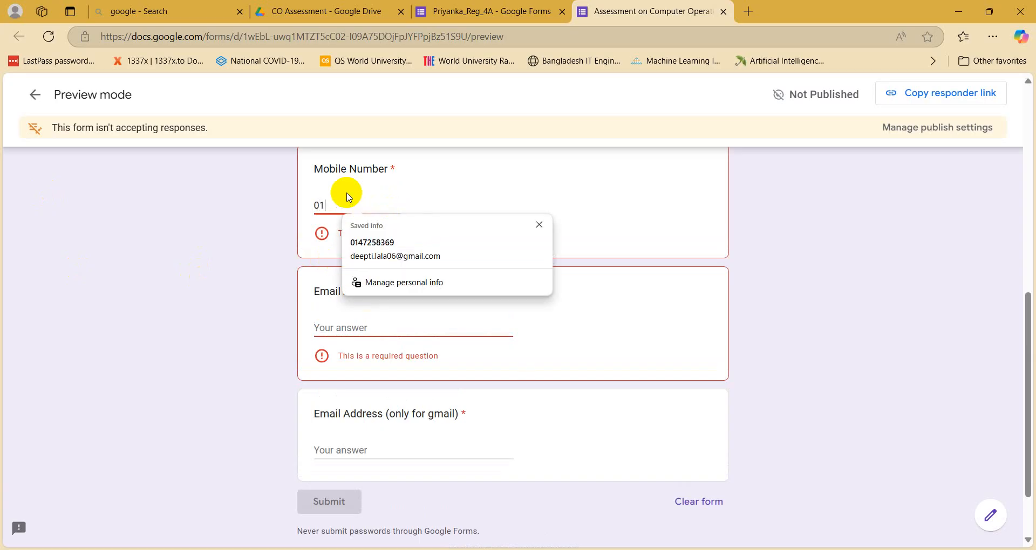
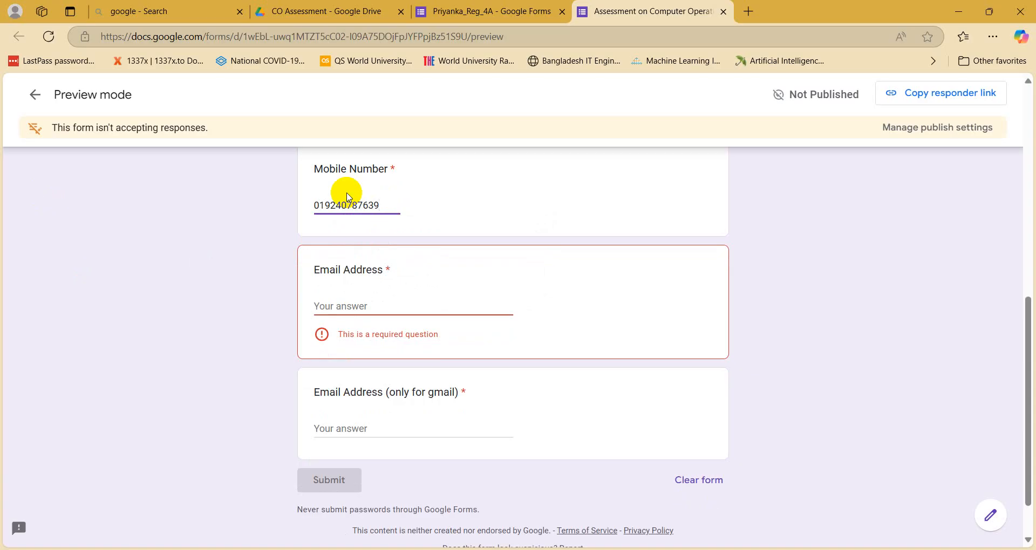
key("Tab")
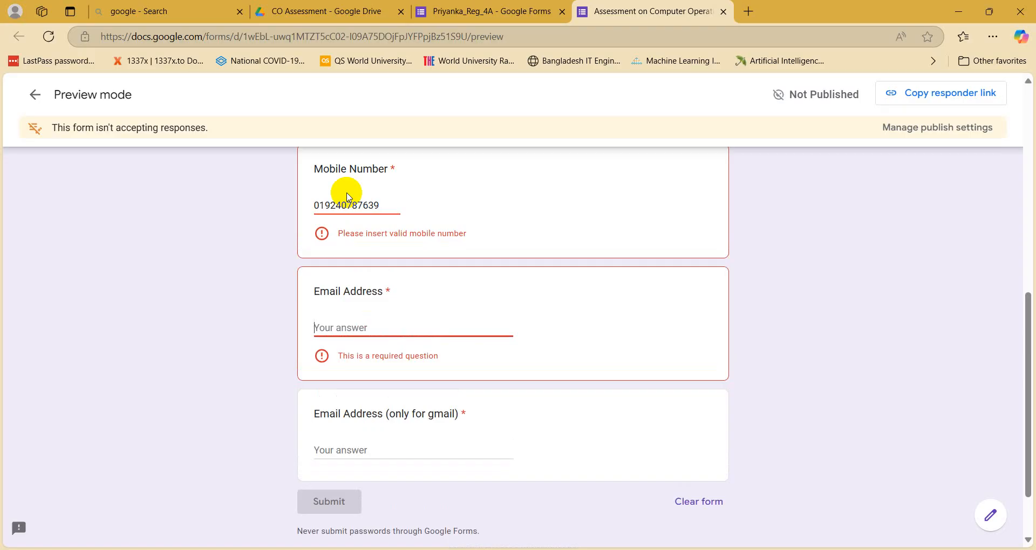
left_click(394, 206)
key("BackSpace")
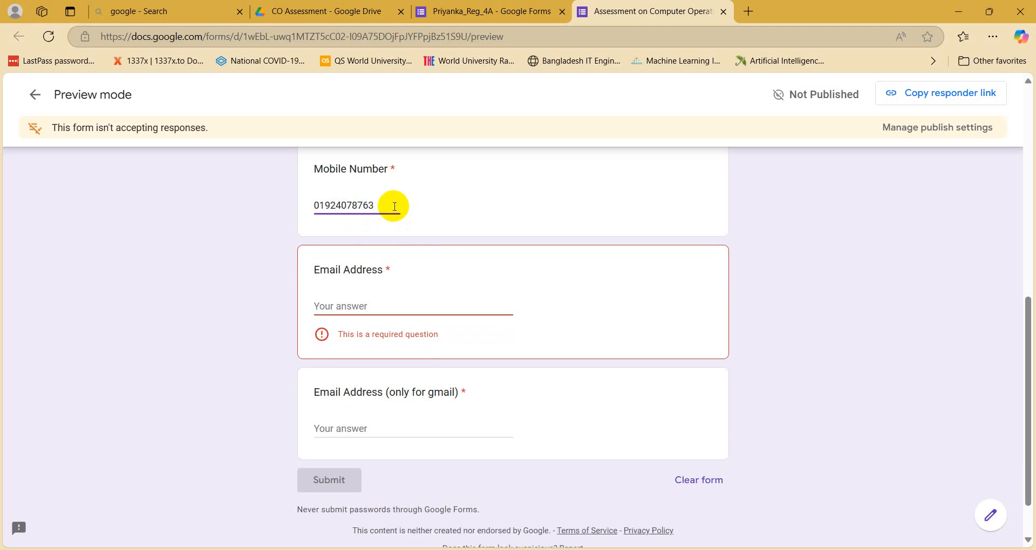
Step: Check the test values in Notepad, then return to the Email Address question
left_click(347, 305)
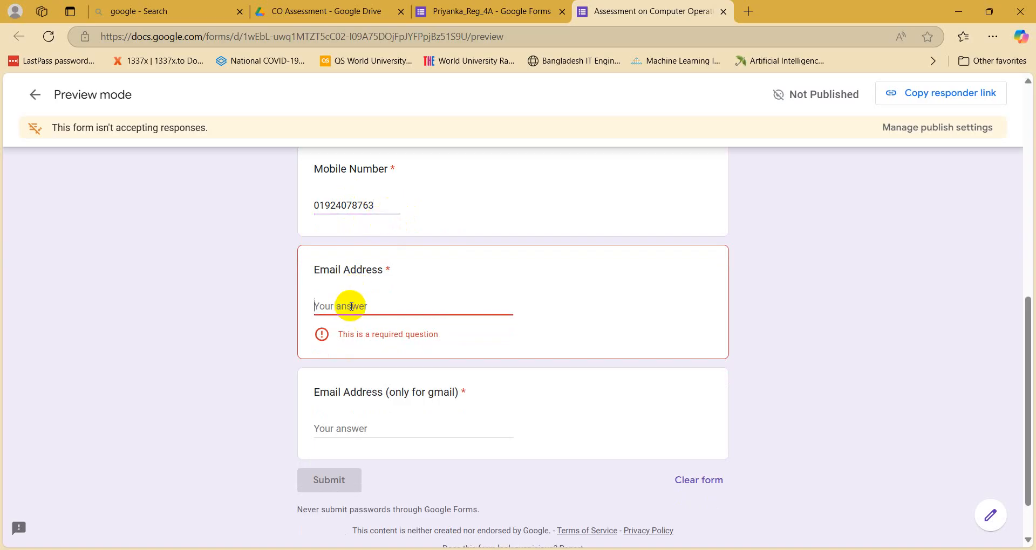
left_click(411, 549)
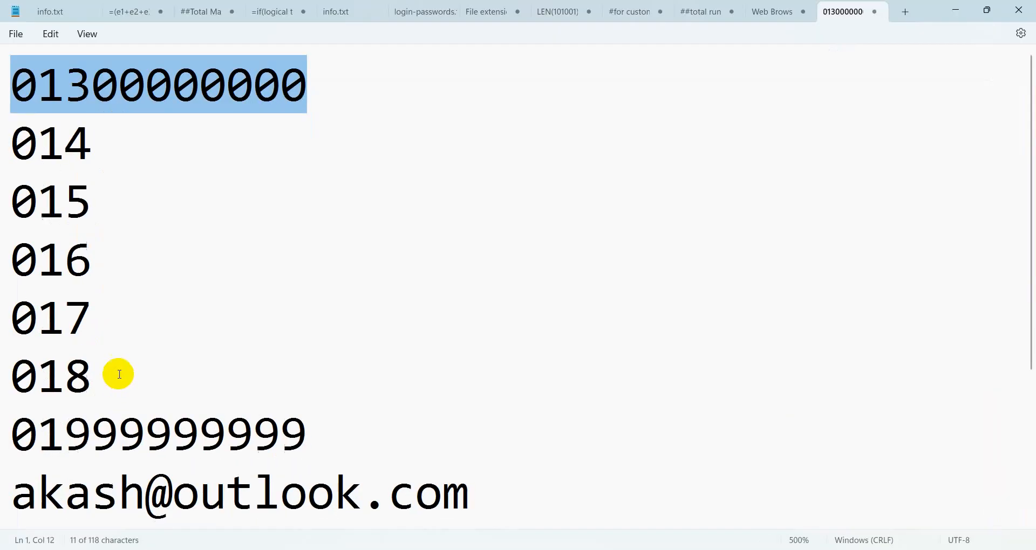
left_click(211, 426)
scroll(428, 307, "down", 2)
left_click_drag(478, 271, 1, 247)
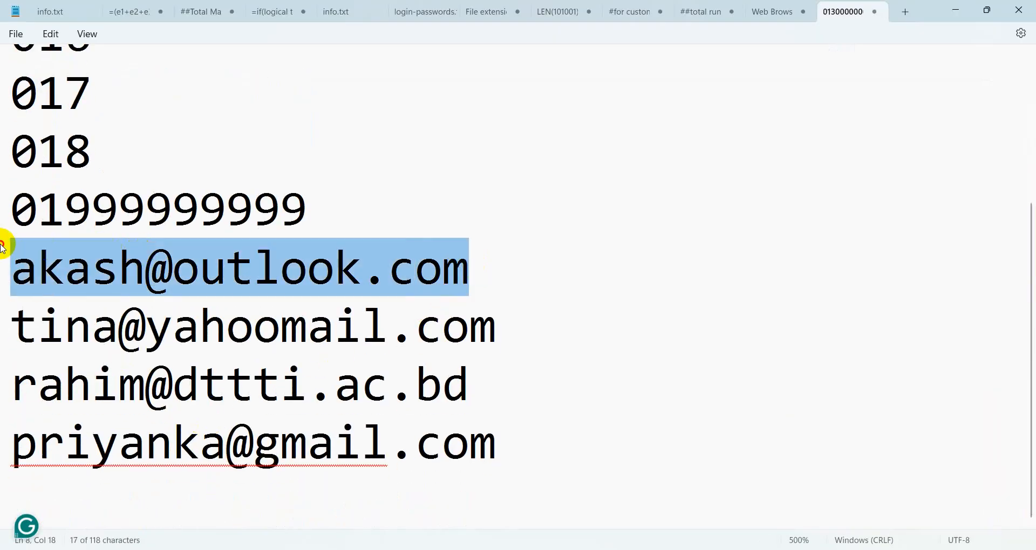
left_click(954, 11)
left_click(359, 300)
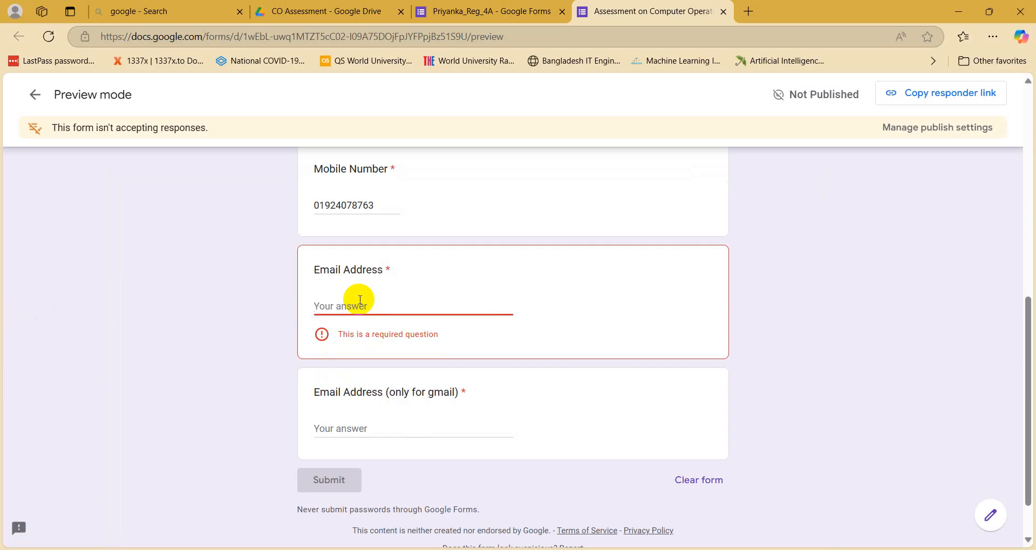
Step: Enter an invalid address ending 'gamil.com' in Email Address to see the error, then delete it
type("fgfgf")
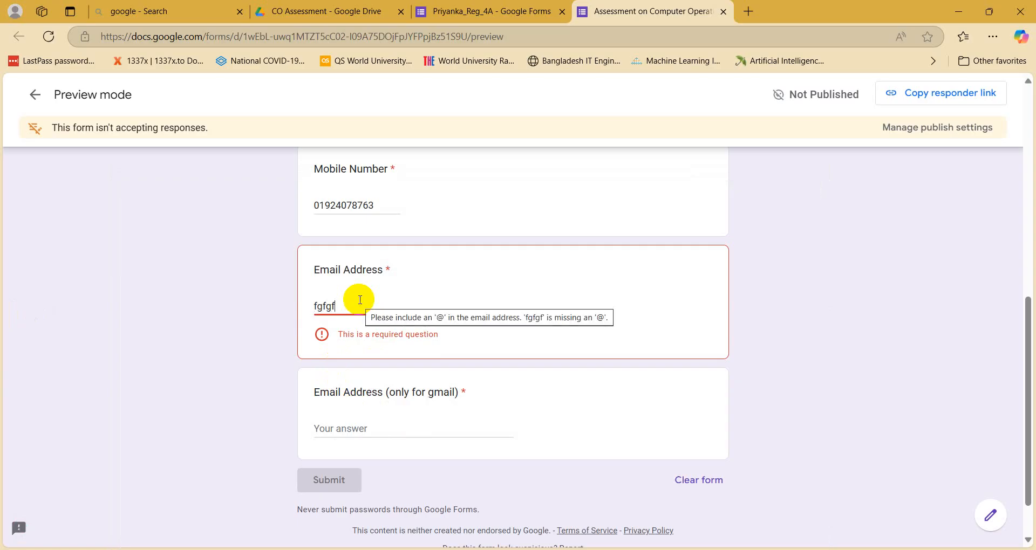
type("gmi")
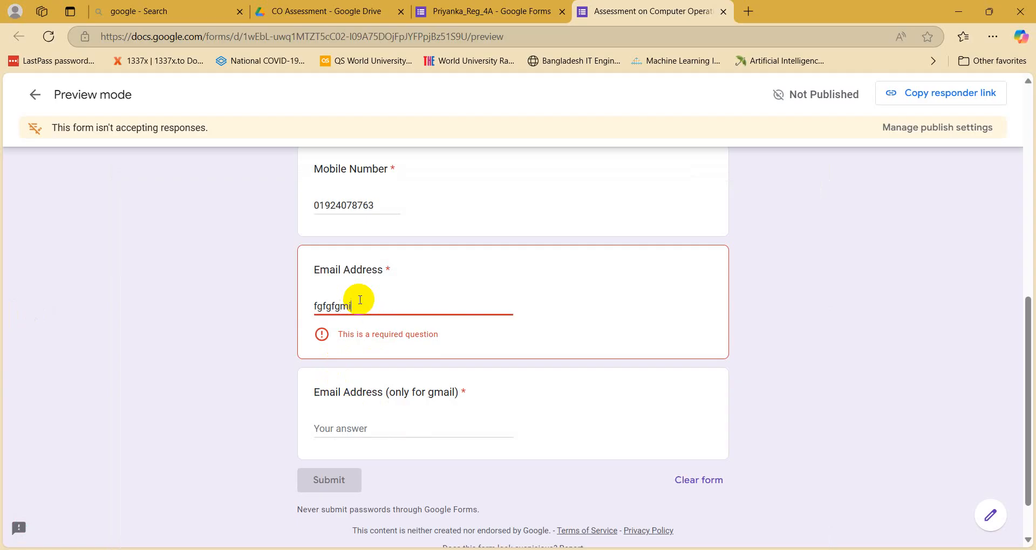
key("BackSpace")
key("BackSpace")
key("BackSpace")
type("h")
key("BackSpace")
type("gamil.com")
key("Tab")
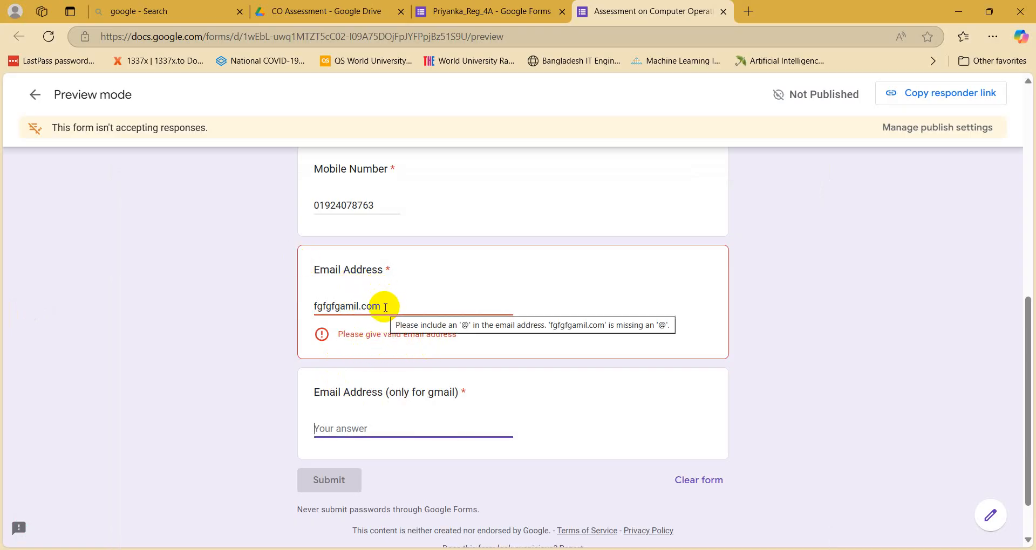
left_click_drag(386, 304, 207, 300)
key("BackSpace")
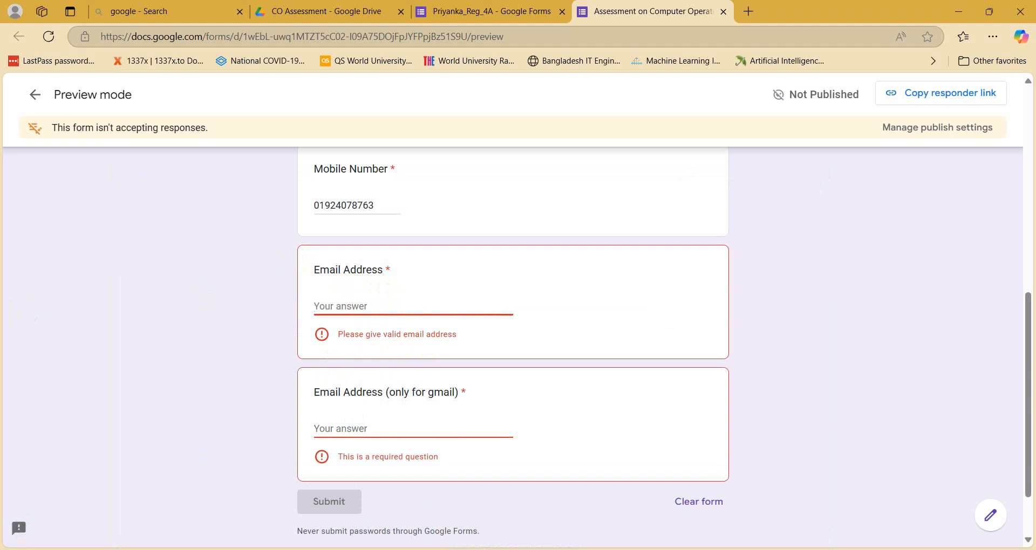
Step: Copy the Outlook test address from Notepad and return to the form
key("alt+Tab")
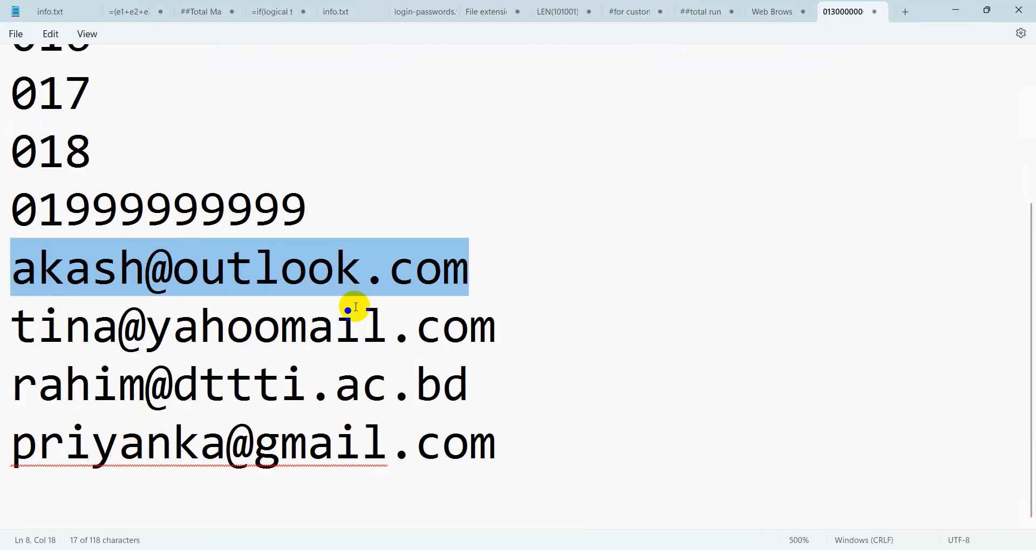
right_click(234, 273)
left_click(261, 337)
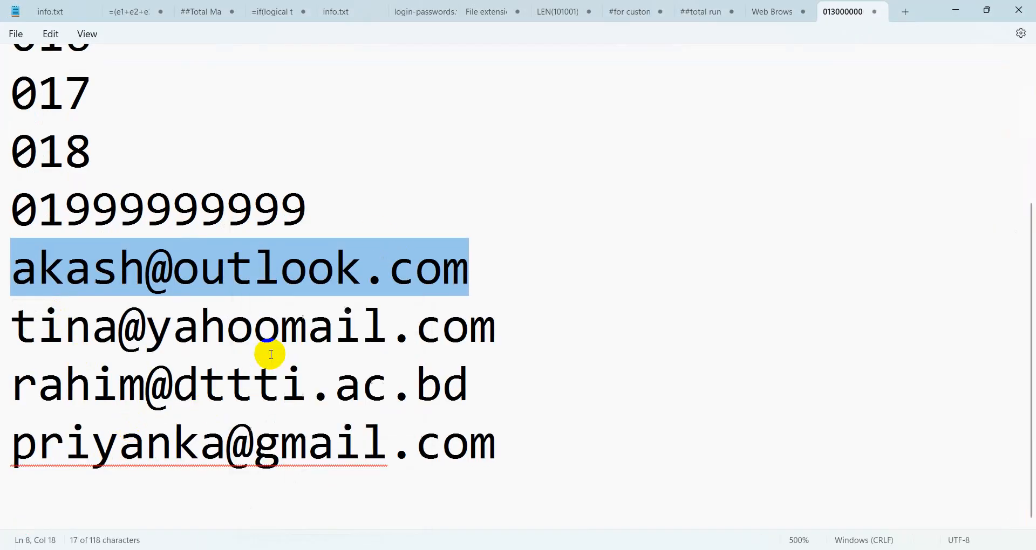
left_click(956, 10)
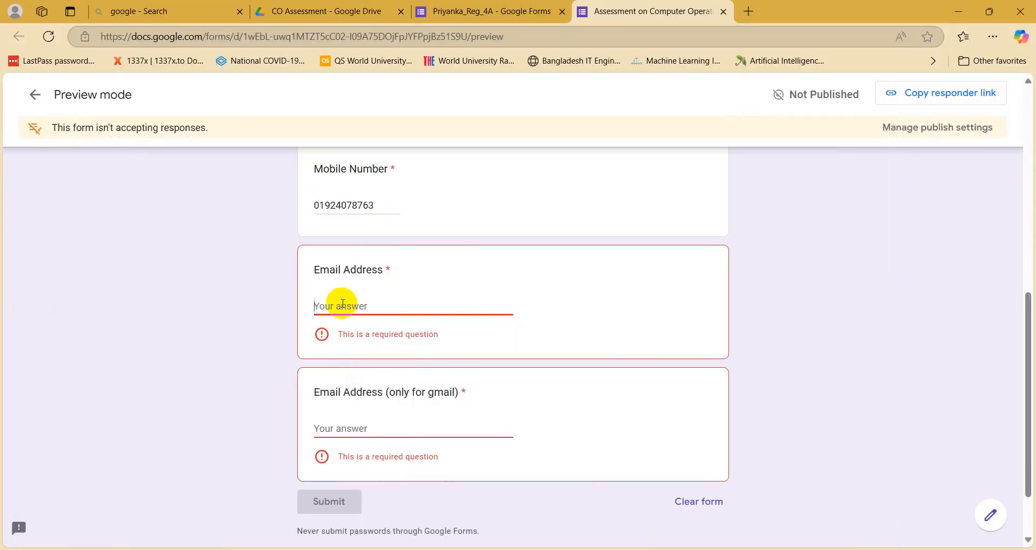
Step: Paste the Outlook address into both email fields, then change 'outlook' to 'gmail' in the gmail-only field
key("ctrl+v")
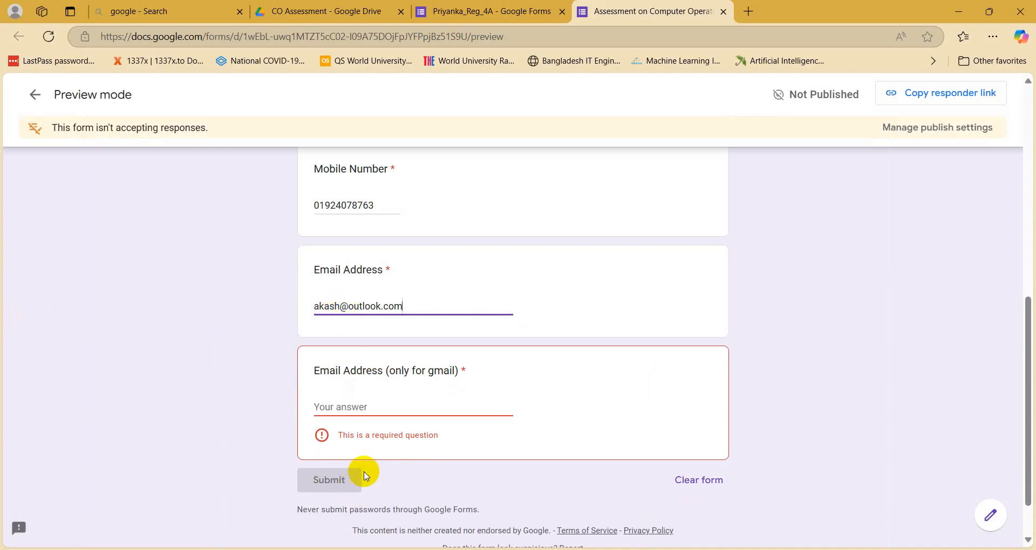
left_click(340, 406)
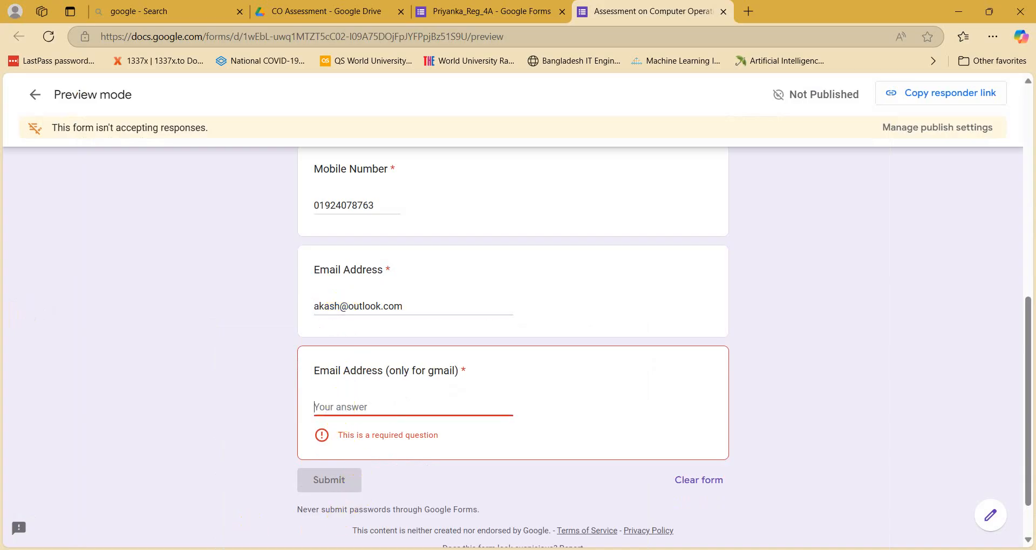
left_click_drag(403, 306, 231, 292)
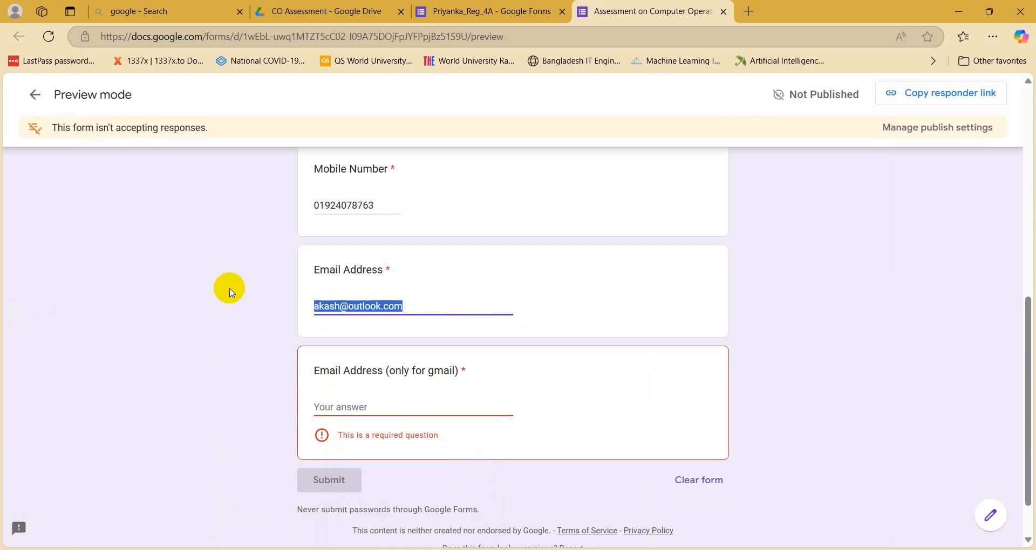
left_click(327, 406)
key("ctrl+v")
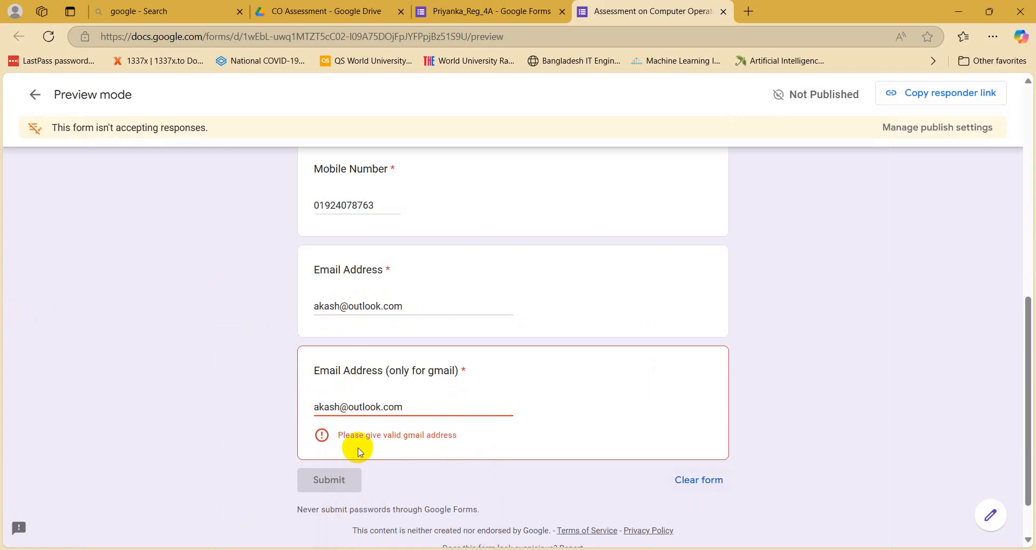
left_click(383, 407)
key("BackSpace")
key("BackSpace")
key("BackSpace")
key("BackSpace")
key("BackSpace")
key("BackSpace")
key("BackSpace")
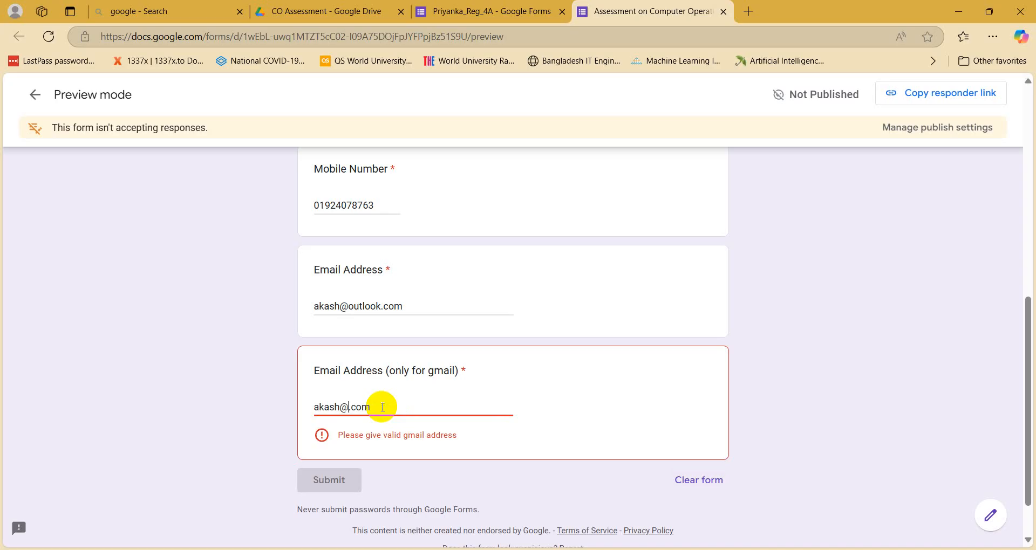
type("gmail")
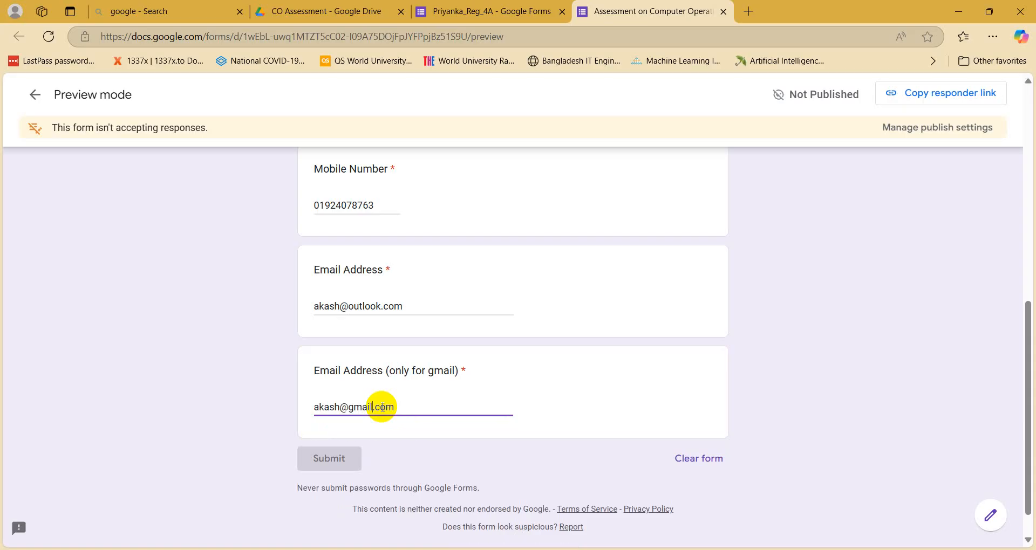
Step: Leave the preview and return to the registration form's editor tab in Edge
left_click(513, 11)
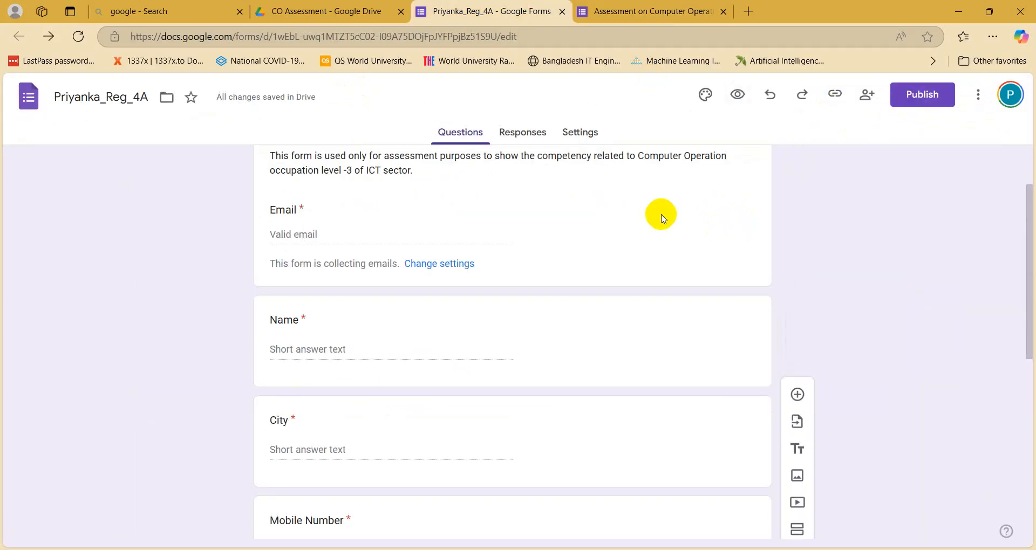
Step: Scroll to the gmail-only email question, then bring up Section 01.docx in Word
scroll(663, 214, "down", 8)
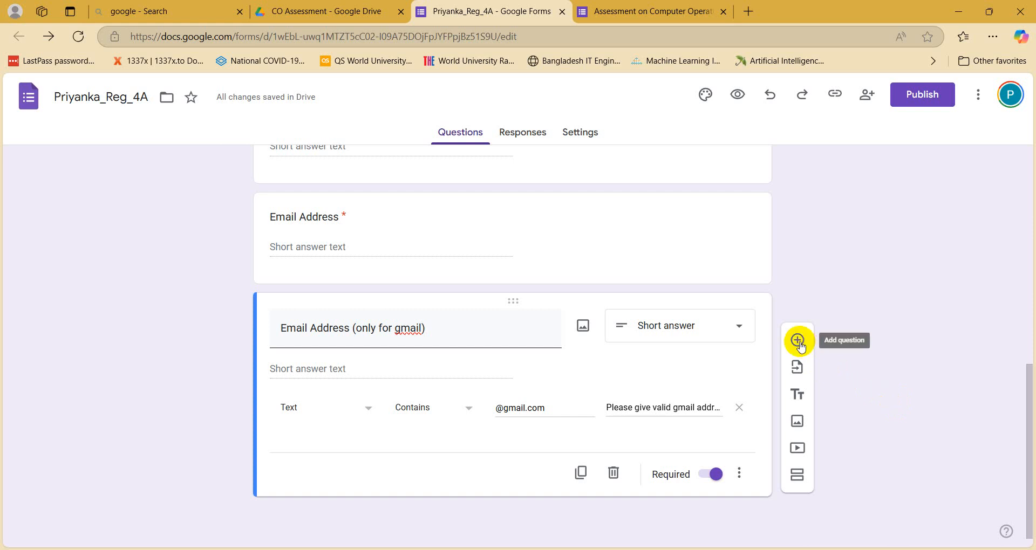
left_click(386, 549)
Step: Review the Section 01 required-field list in Word, then return to the form in Edge
scroll(375, 389, "down", 5)
scroll(243, 284, "up", 4)
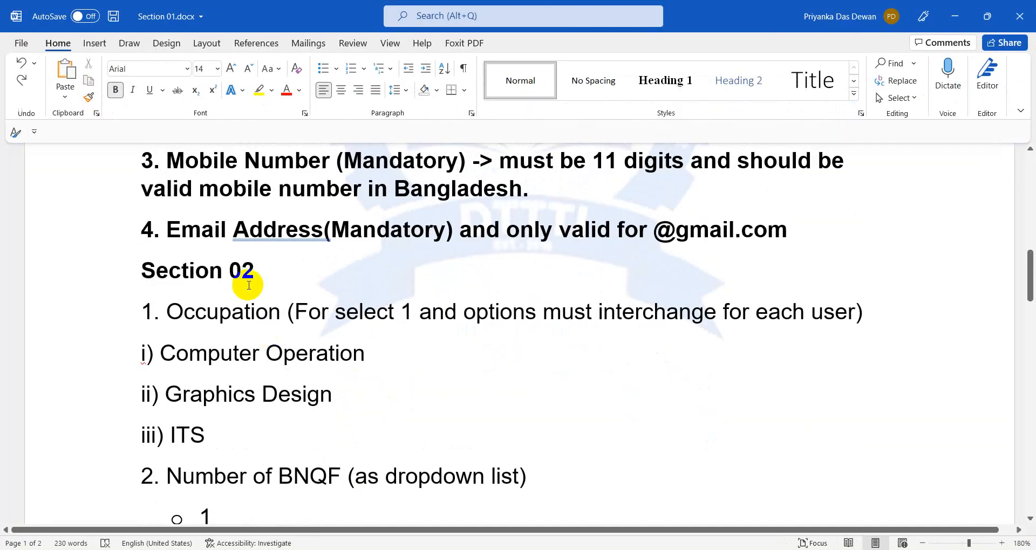
scroll(243, 180, "up", 2)
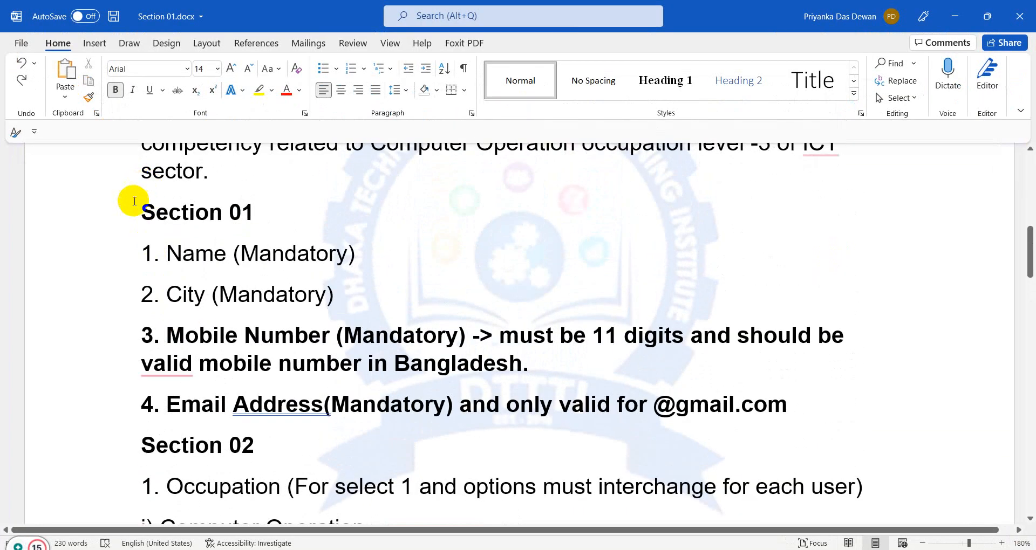
left_click_drag(132, 201, 809, 405)
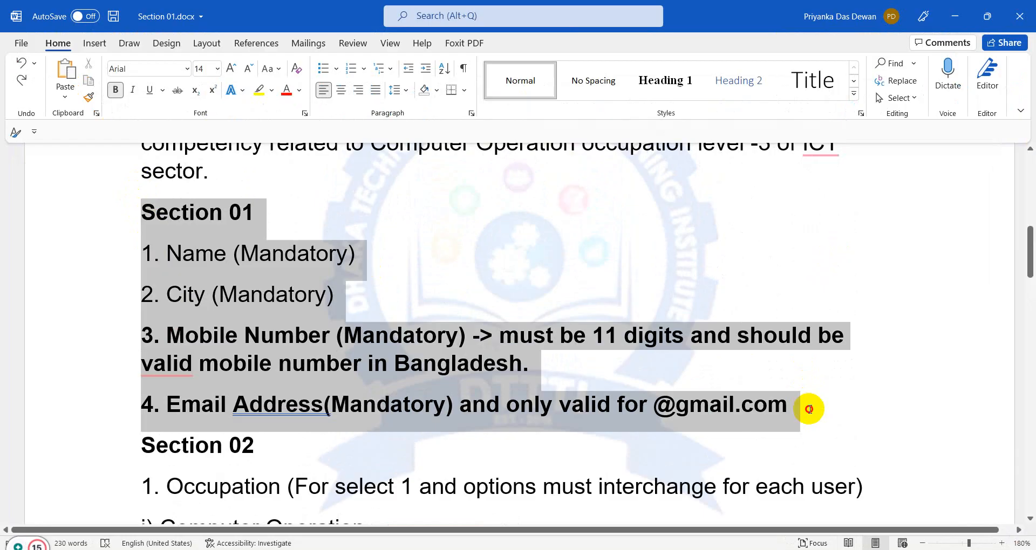
scroll(419, 335, "down", 3)
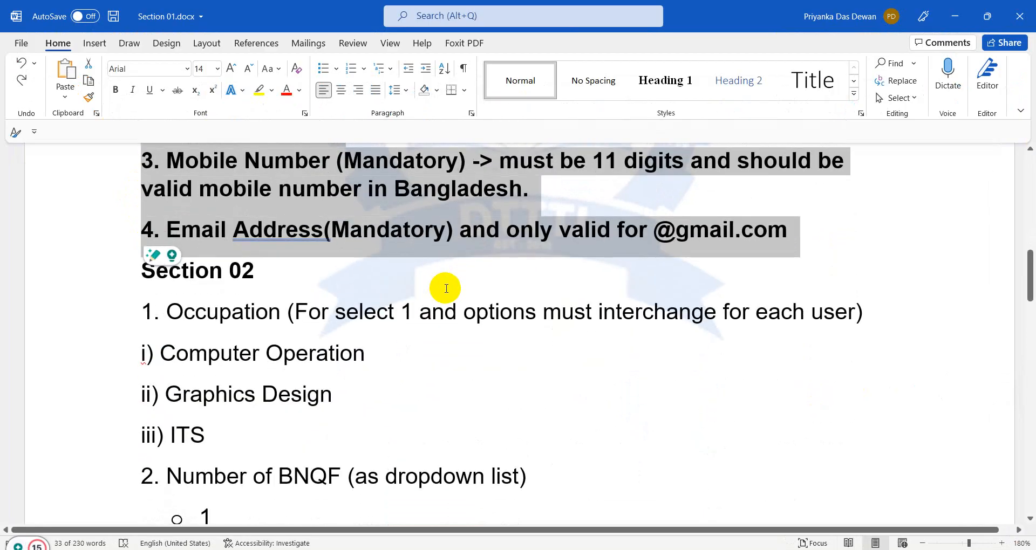
left_click(341, 278)
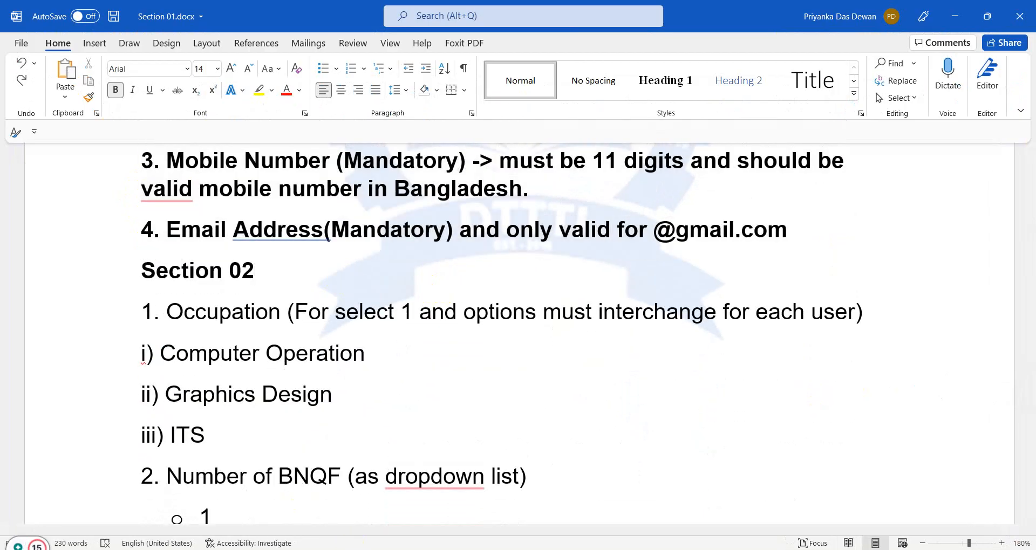
key("alt+Tab")
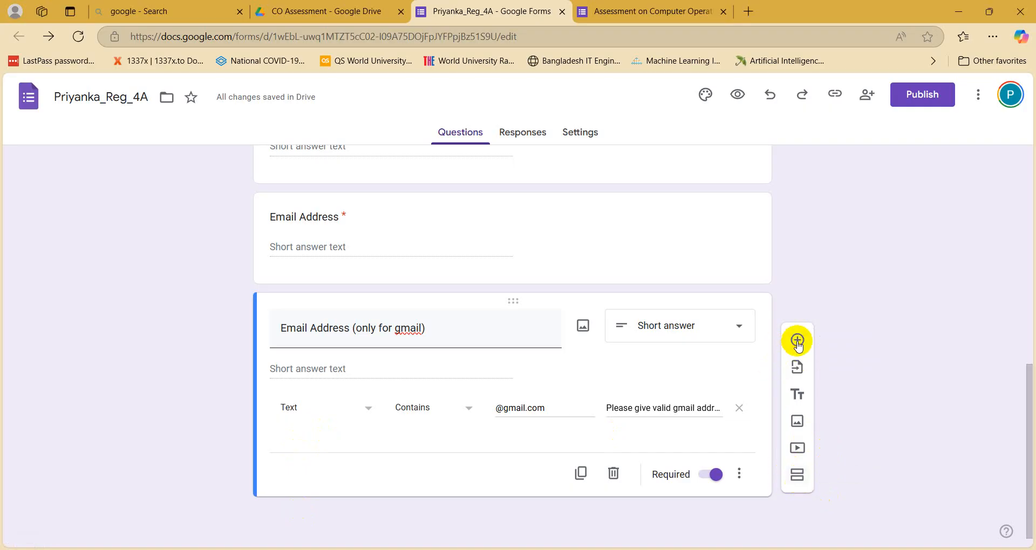
Step: Add a new section after the gmail question and title it 'Section 2'
left_click(796, 485)
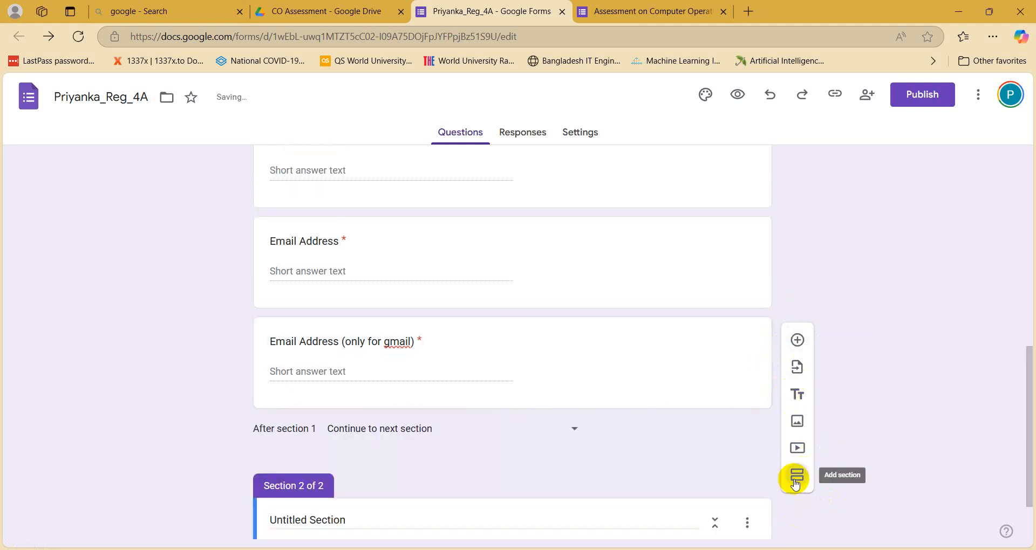
left_click(374, 451)
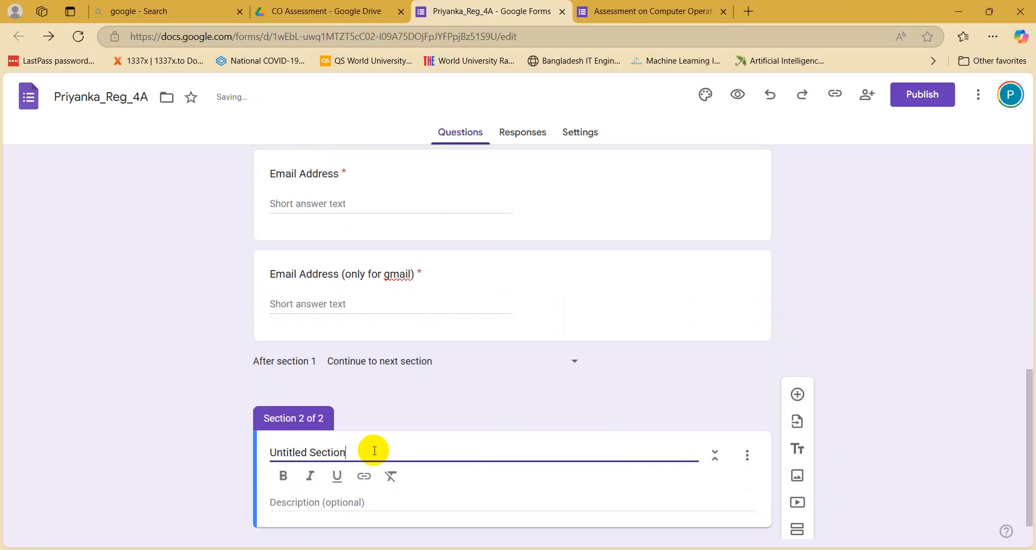
type("Section")
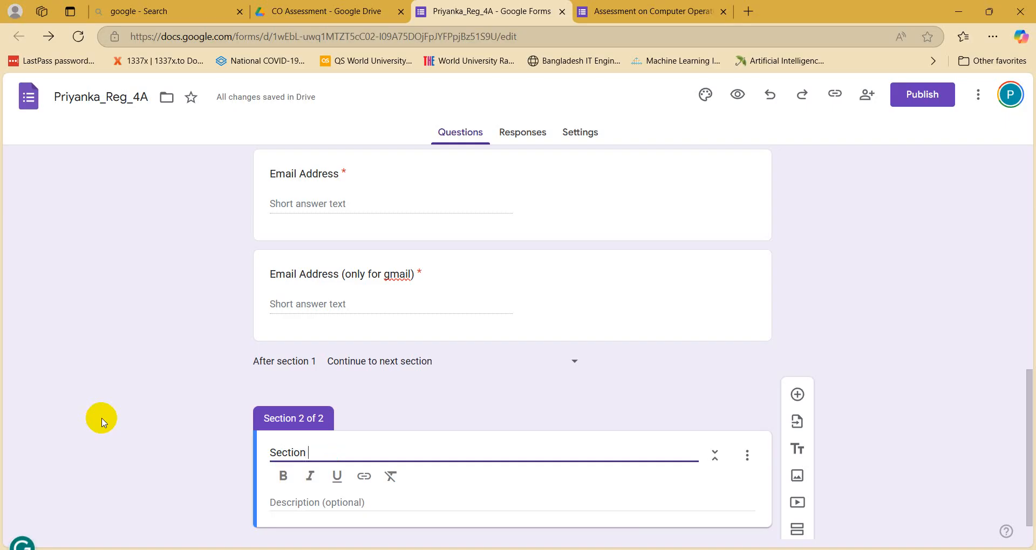
type(" 2")
scroll(124, 426, "down", 1)
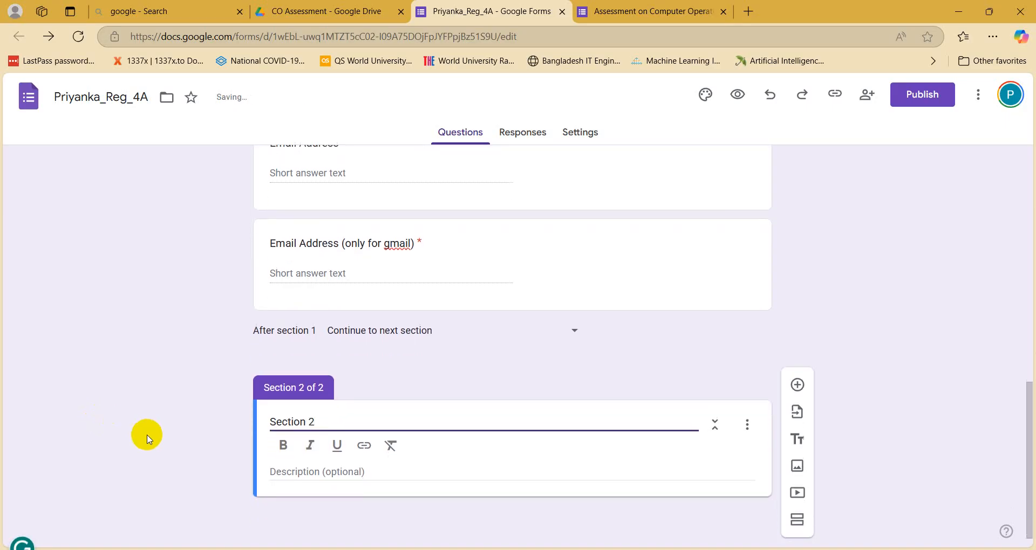
left_click(904, 475)
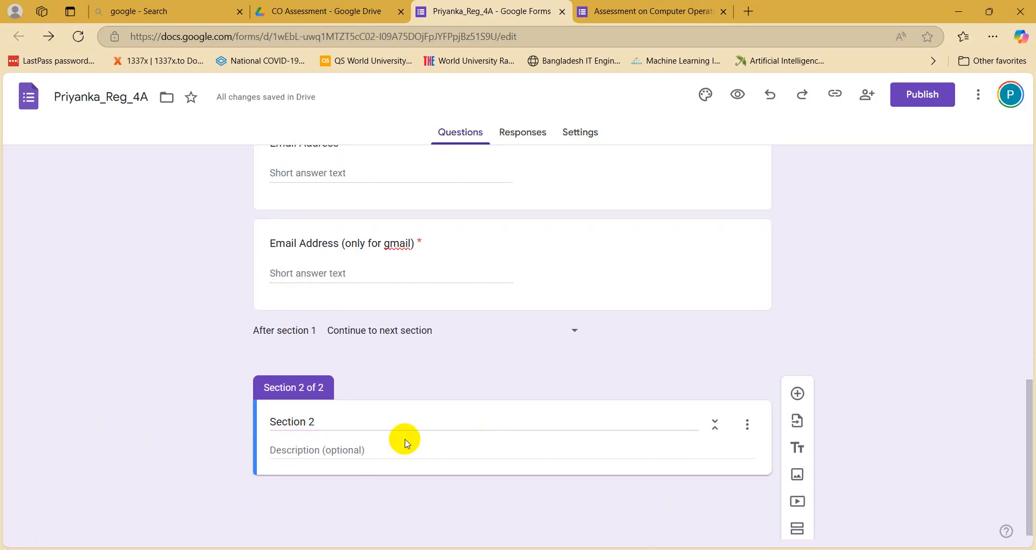
Step: Add a new blank multiple-choice question under Section 2
scroll(452, 463, "down", 1)
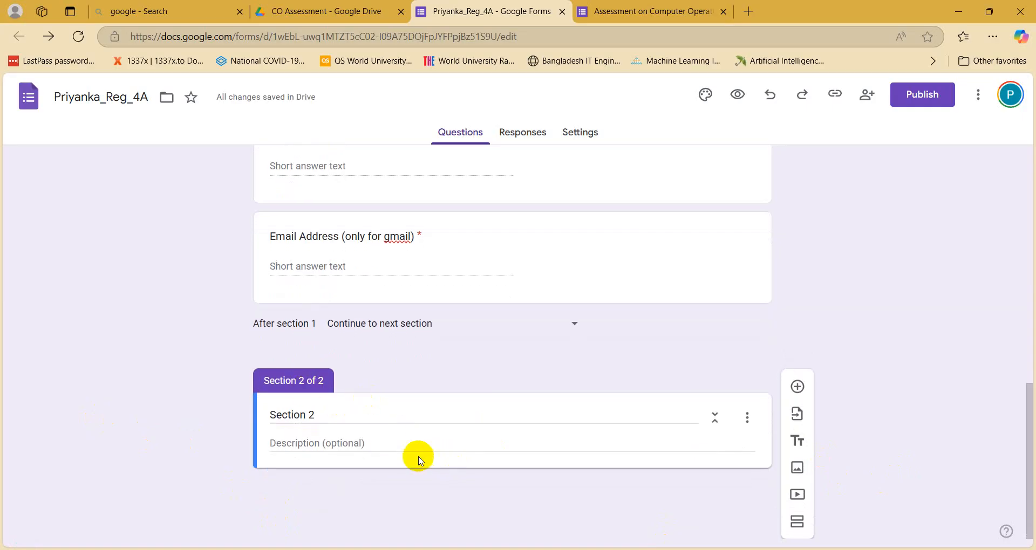
left_click(539, 412)
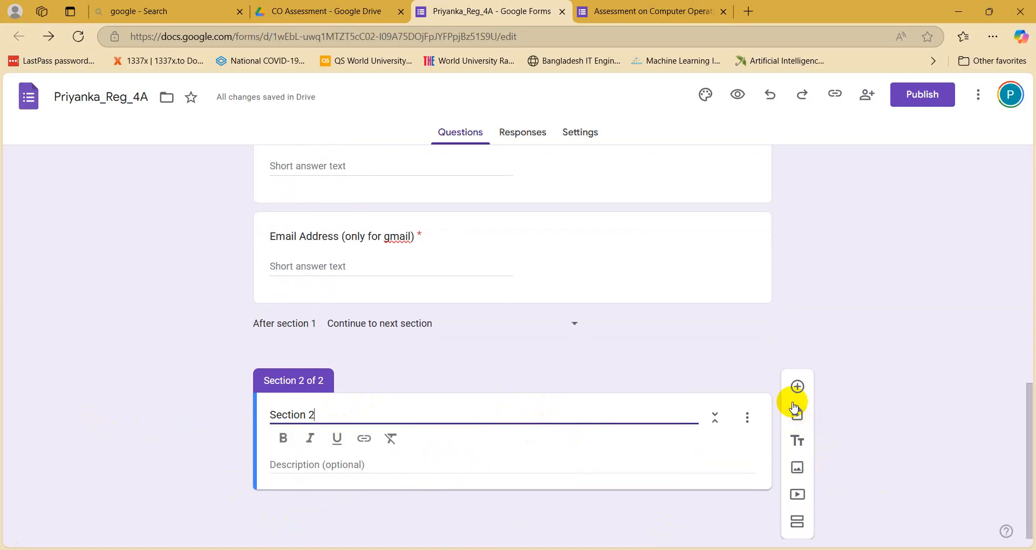
scroll(398, 407, "up", 10)
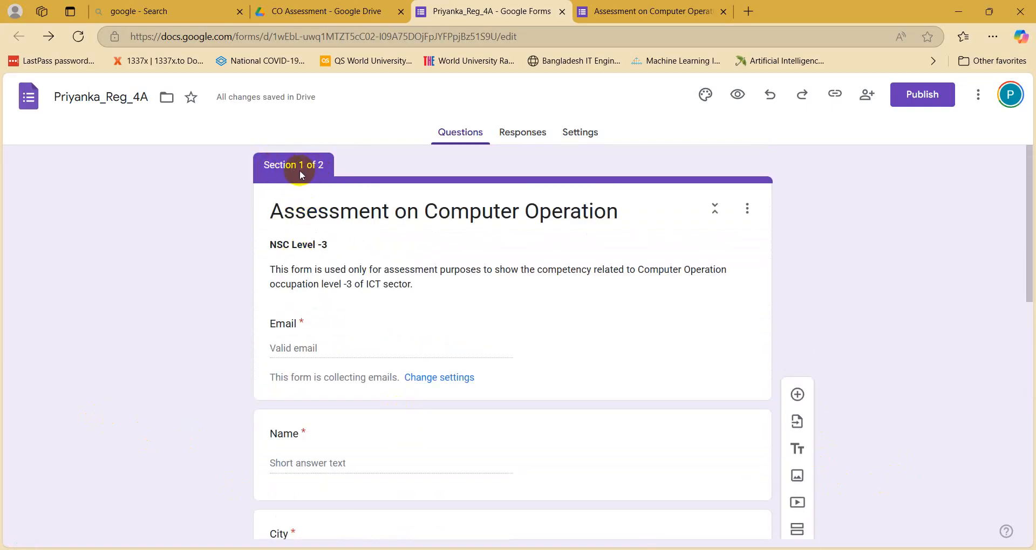
scroll(366, 359, "down", 10)
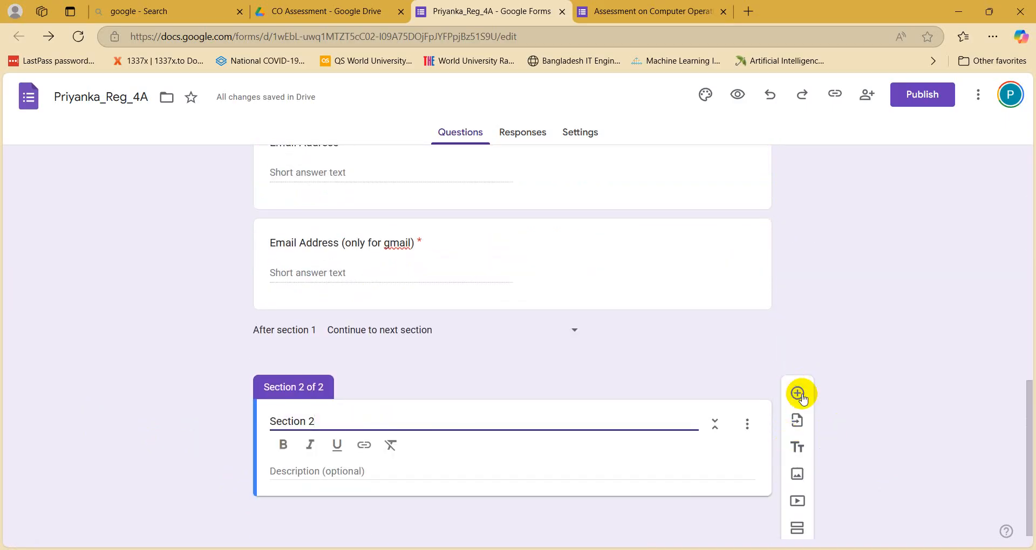
left_click(798, 394)
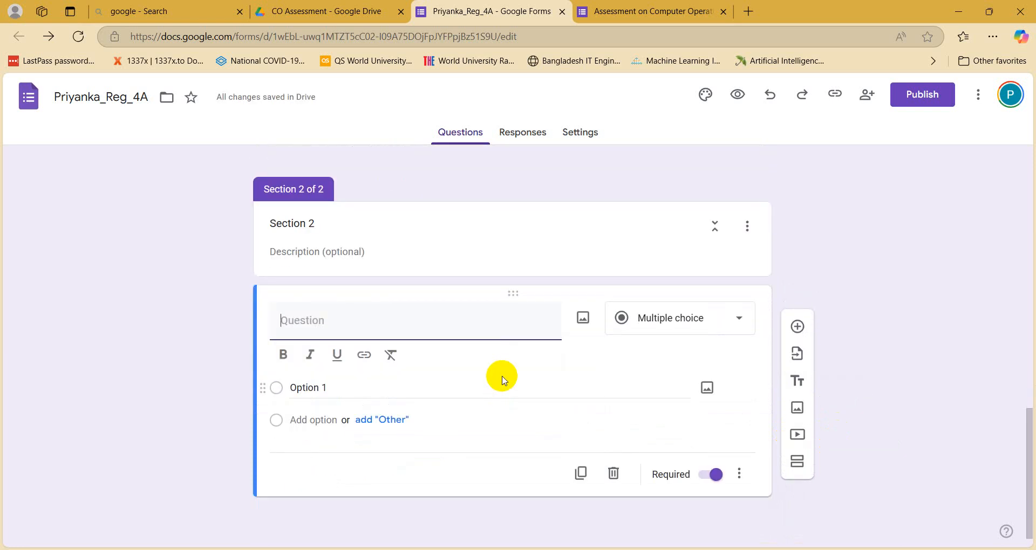
Step: Scroll through the form and select the Section 1 and Section 2 title cards
scroll(502, 378, "up", 10)
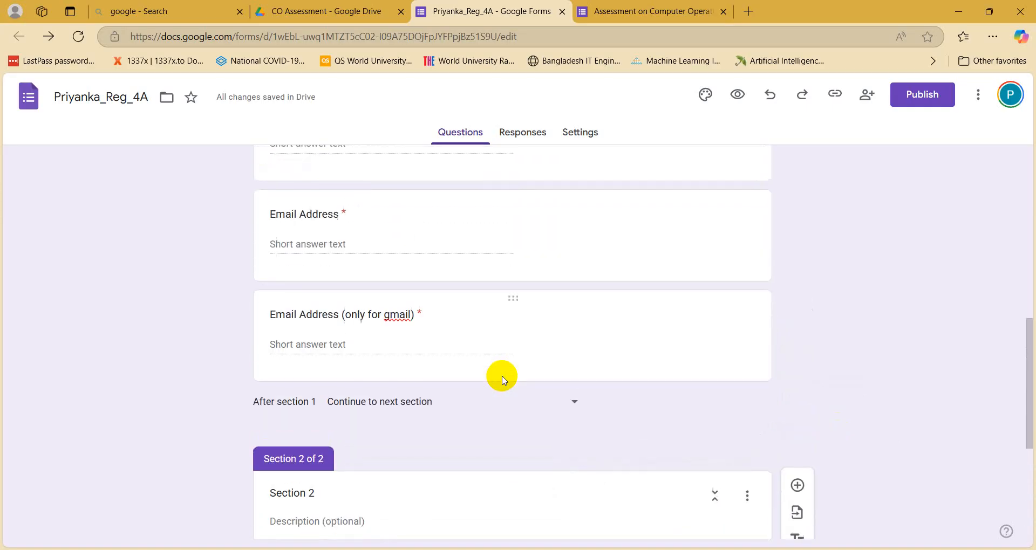
scroll(280, 226, "up", 5)
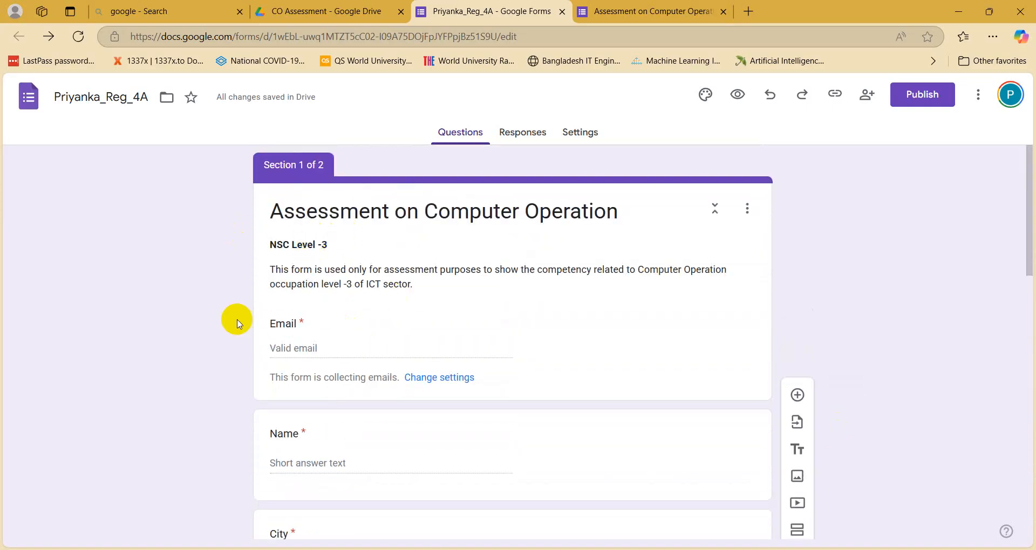
scroll(324, 367, "down", 15)
scroll(348, 268, "up", 4)
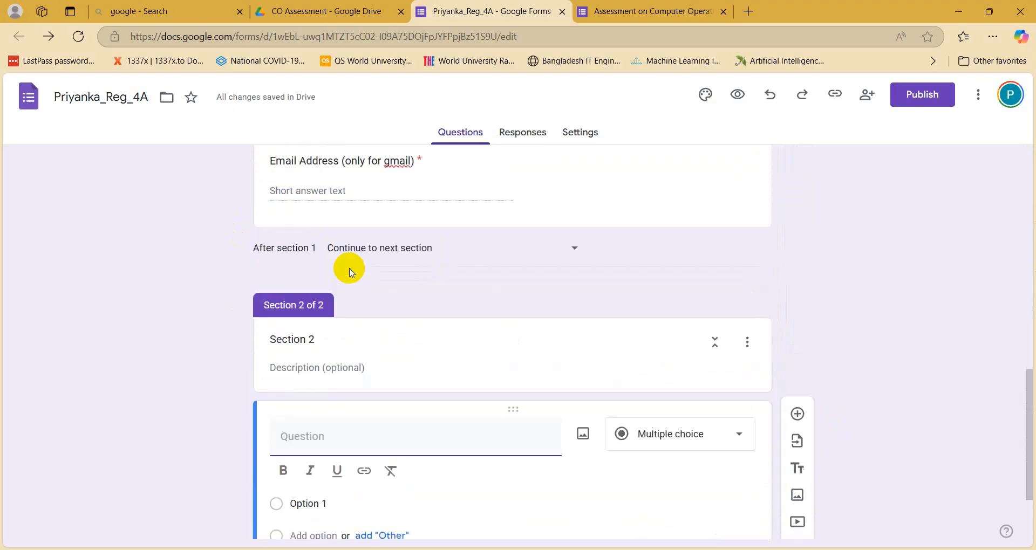
scroll(343, 304, "up", 10)
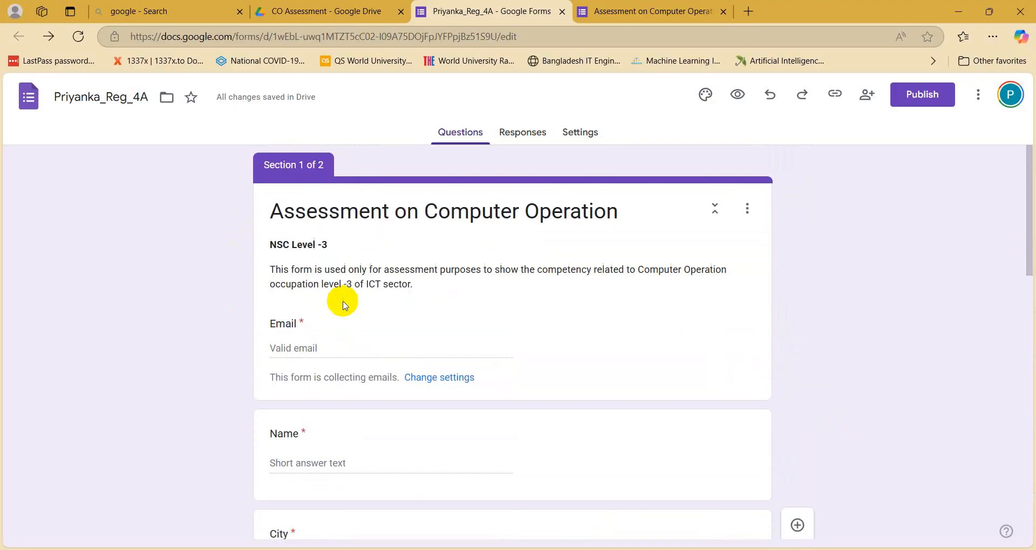
scroll(668, 500, "down", 5)
scroll(755, 368, "down", 4)
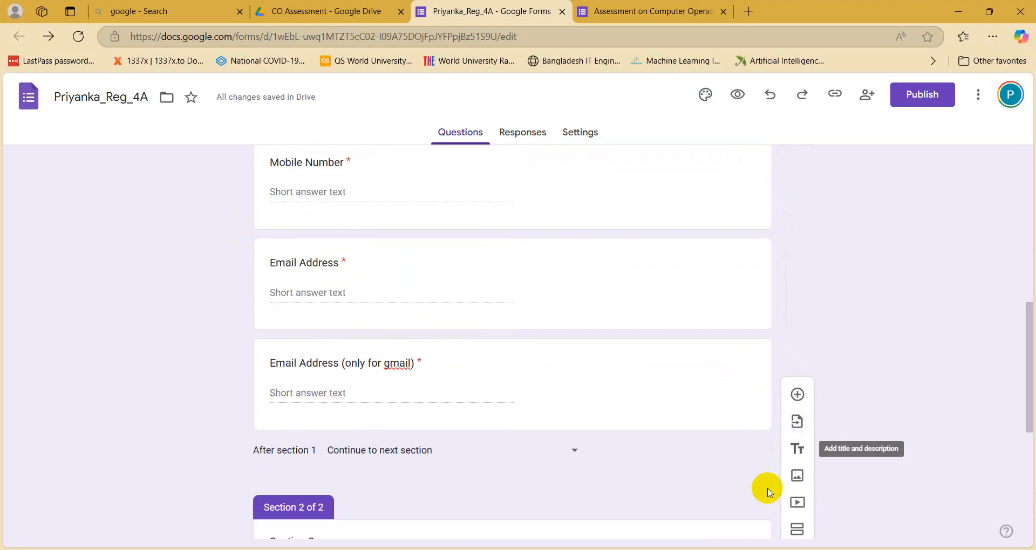
scroll(742, 523, "down", 1)
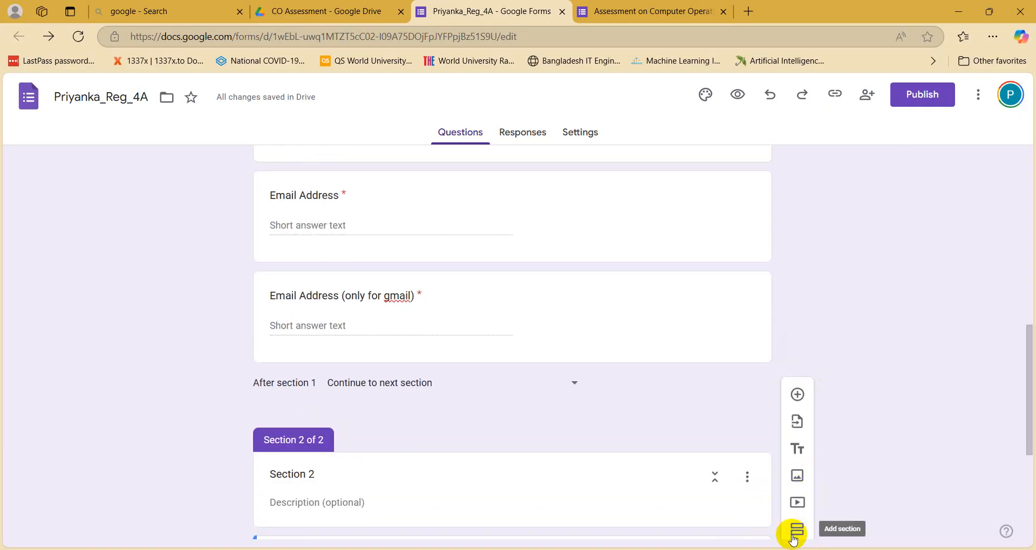
scroll(747, 224, "up", 7)
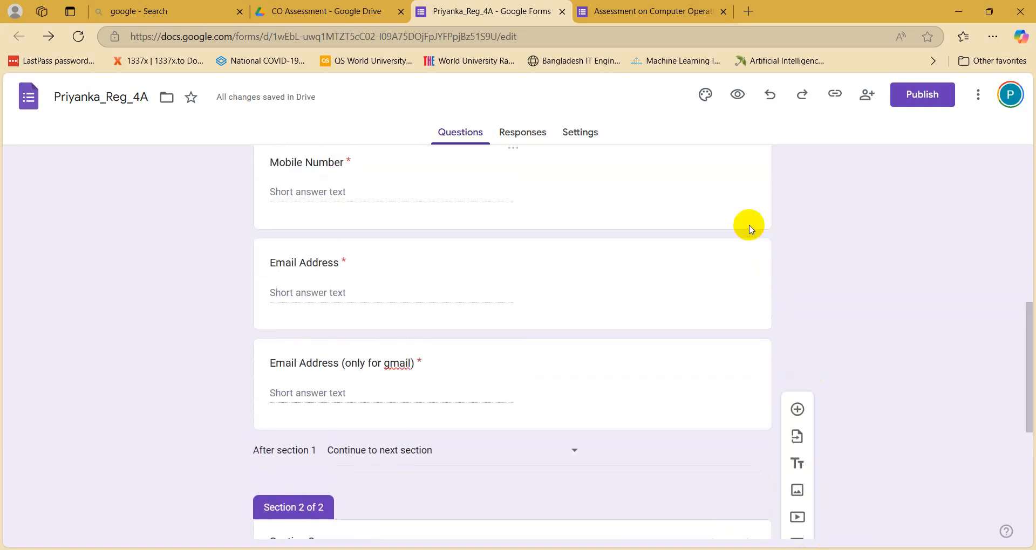
scroll(750, 246, "up", 3)
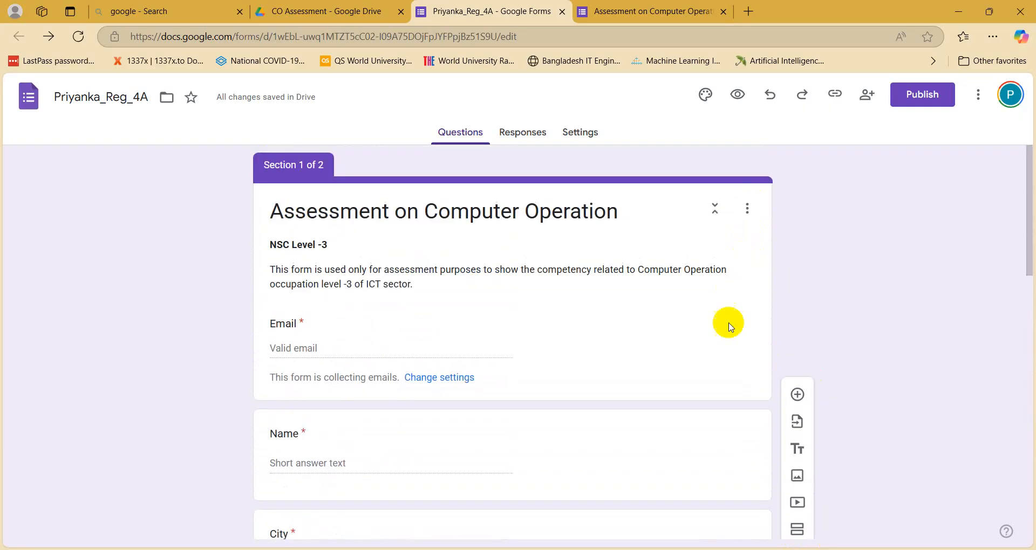
left_click(737, 348)
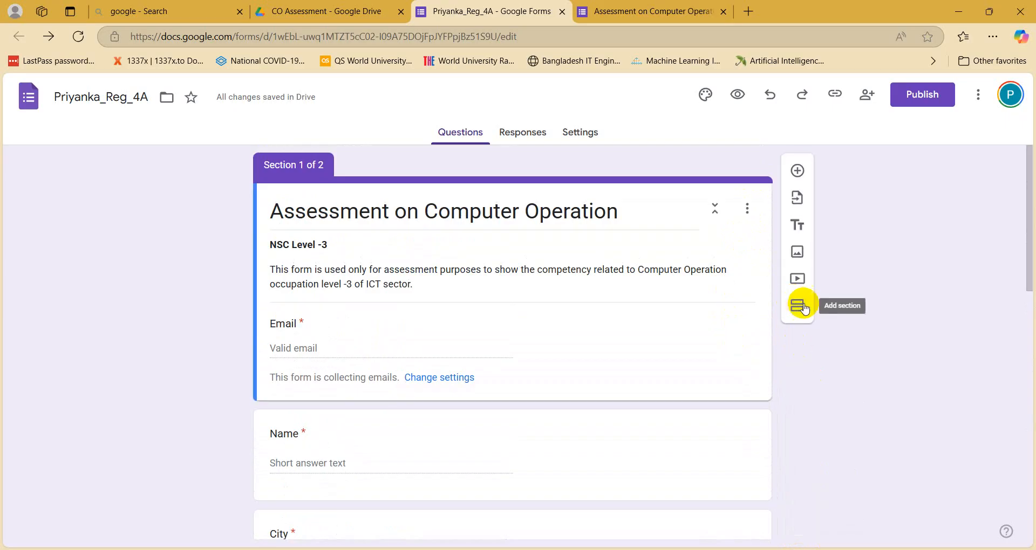
left_click(802, 310)
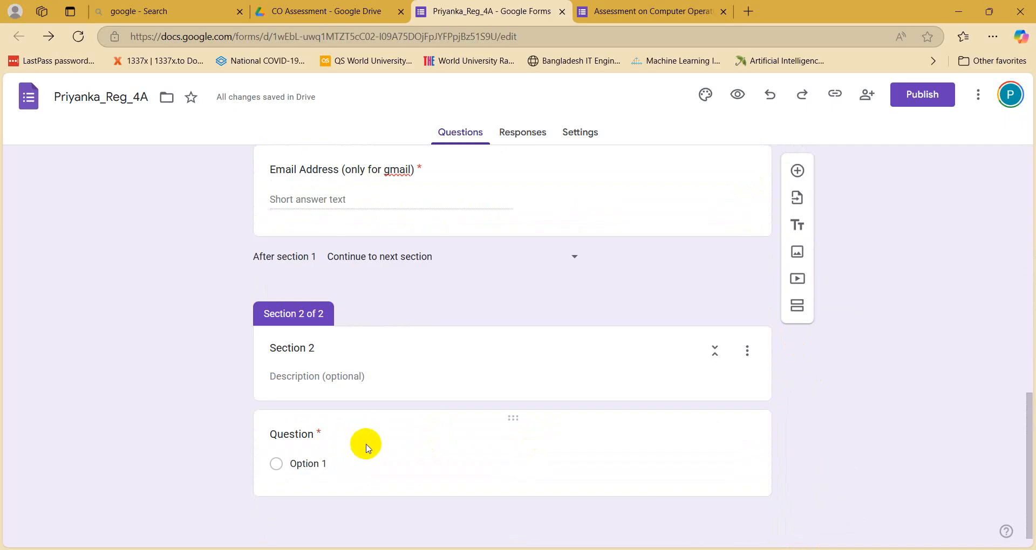
left_click(401, 371)
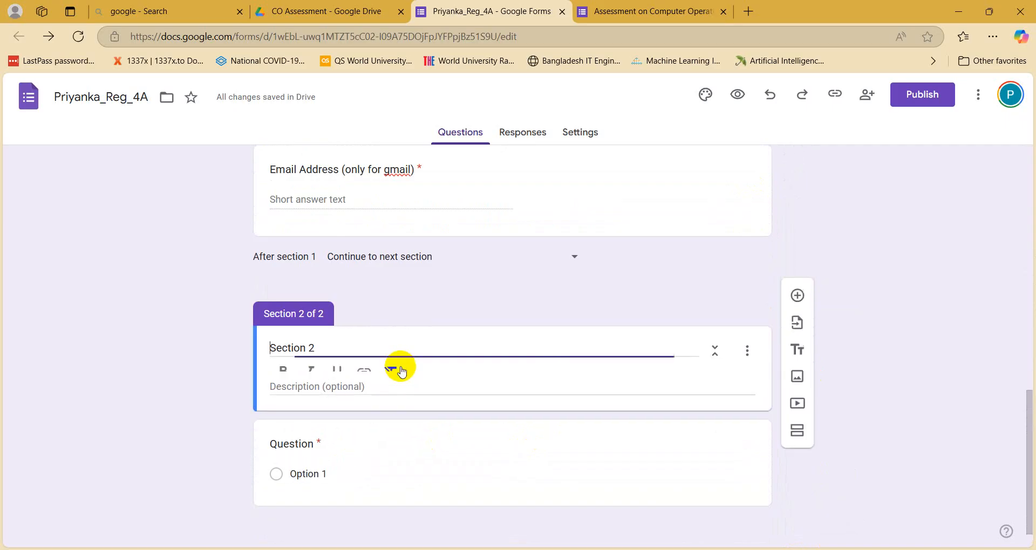
Step: Title the Section 2 question 'Ocupation', then bring up the Word requirements document
left_click(331, 448)
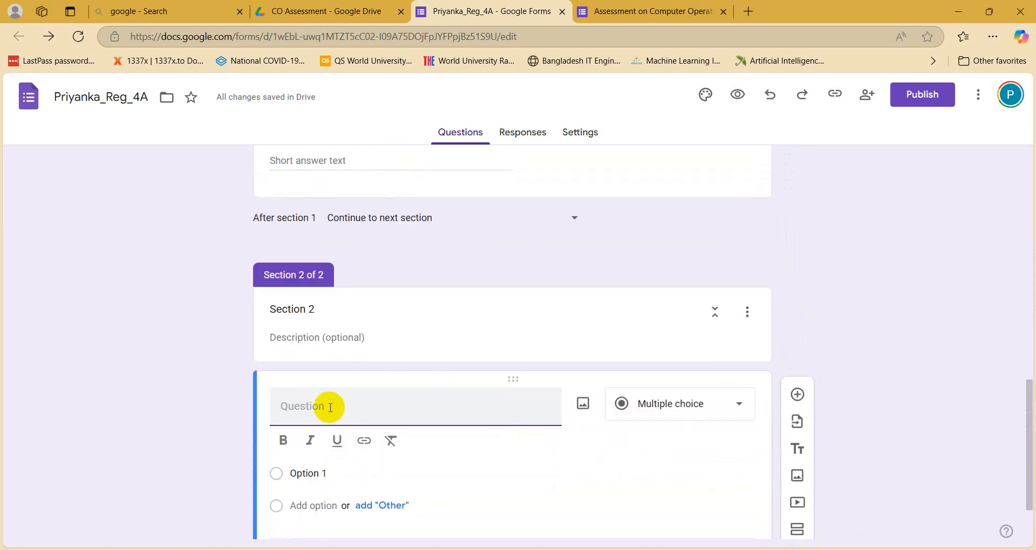
type("Ocupation")
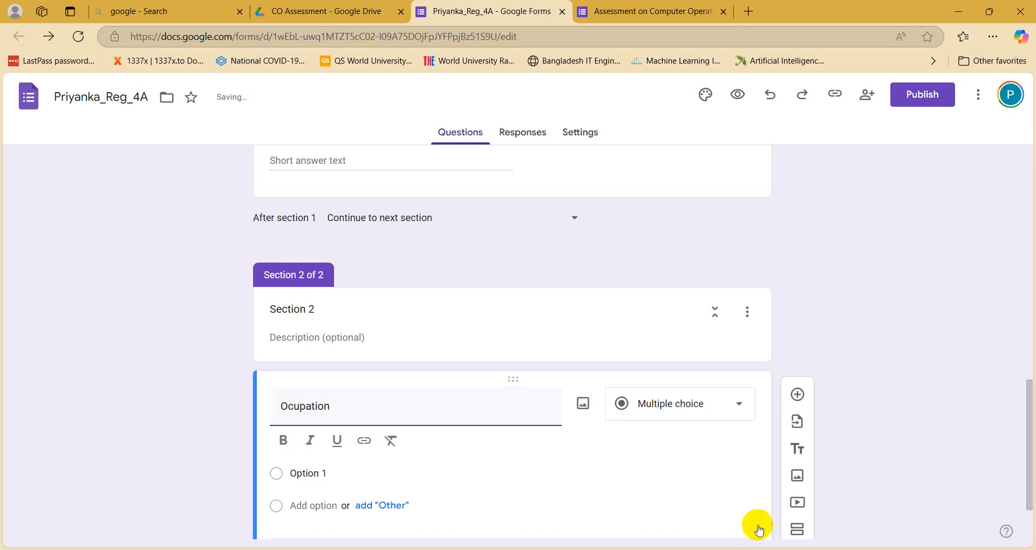
left_click(153, 386)
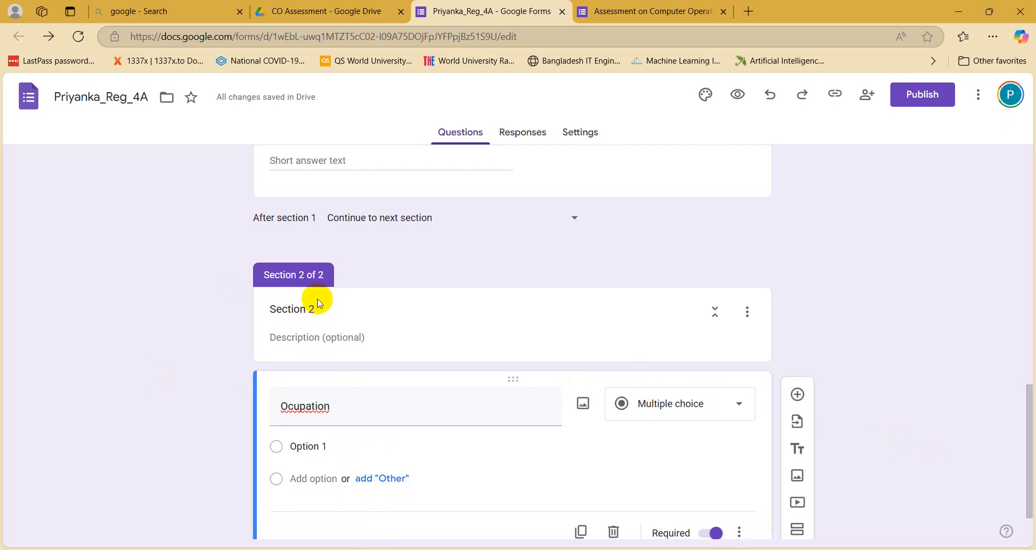
scroll(367, 413, "down", 1)
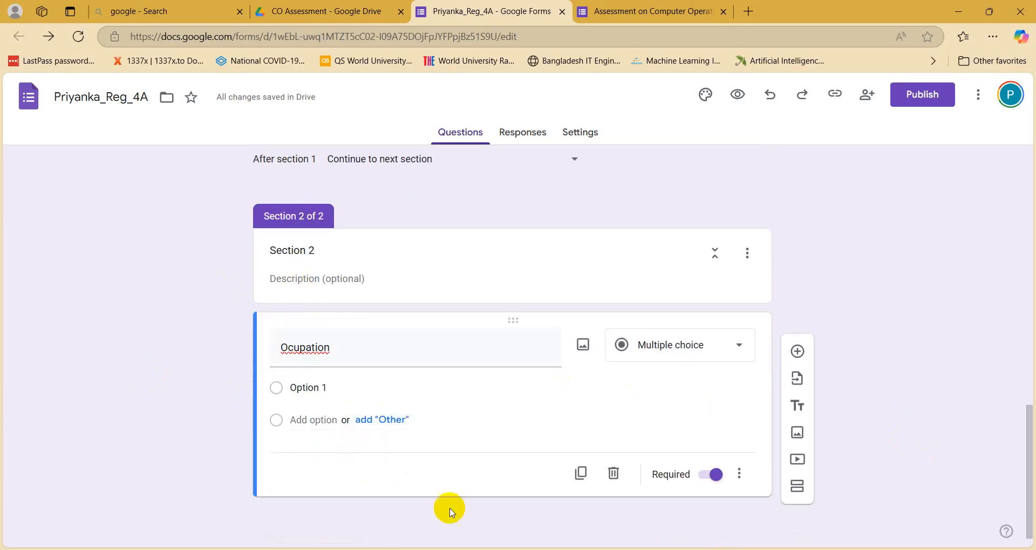
left_click(399, 549)
scroll(315, 395, "down", 3)
scroll(315, 395, "down", 3)
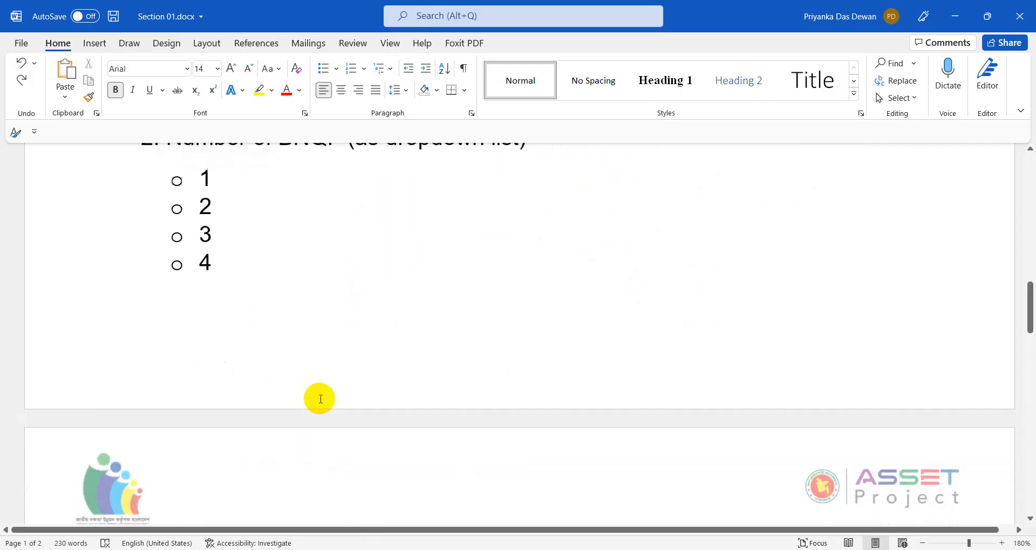
scroll(315, 395, "up", 8)
left_click(317, 398)
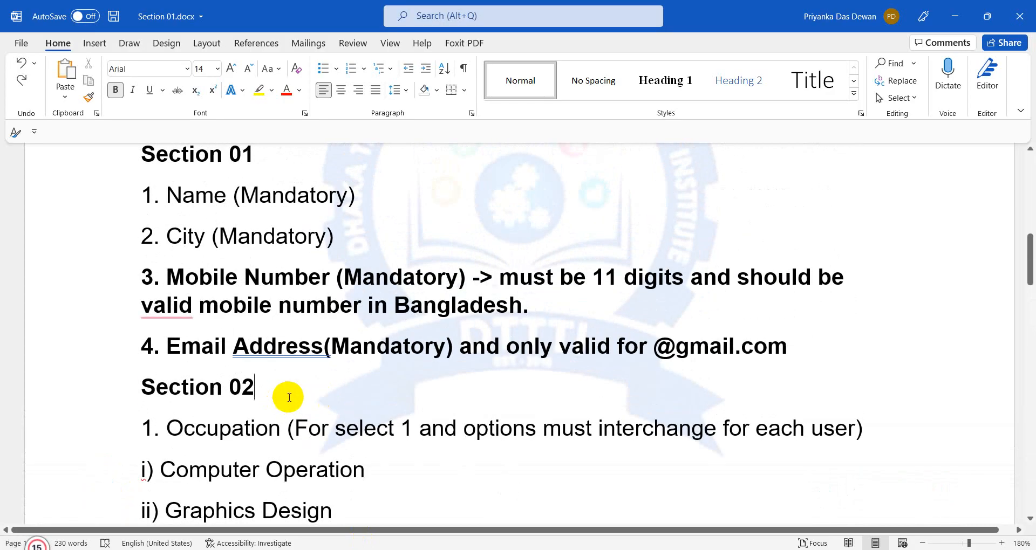
left_click(955, 16)
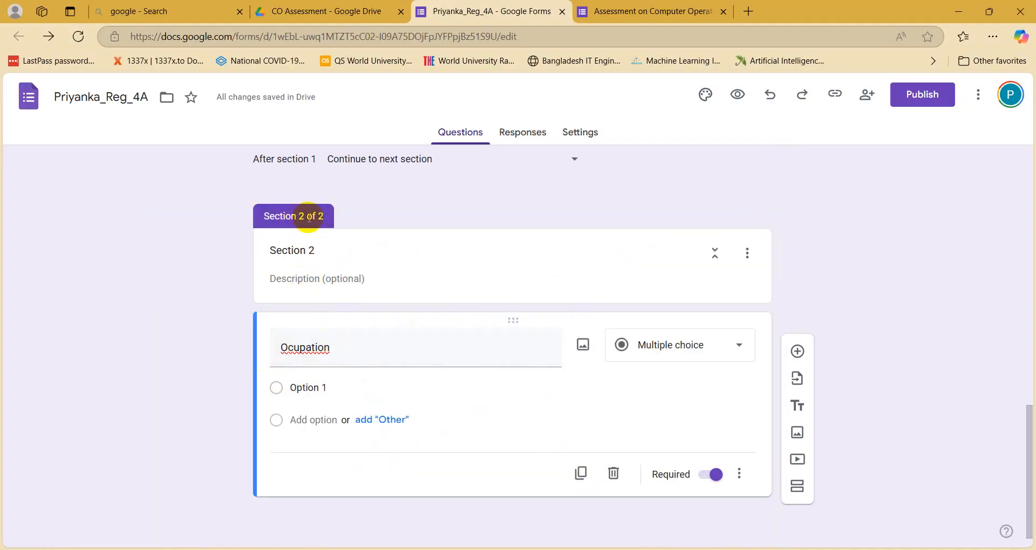
Step: Correct the question title 'Ocupation' to 'Occupation' via the spelling suggestion, then return to Word
double_click(289, 349)
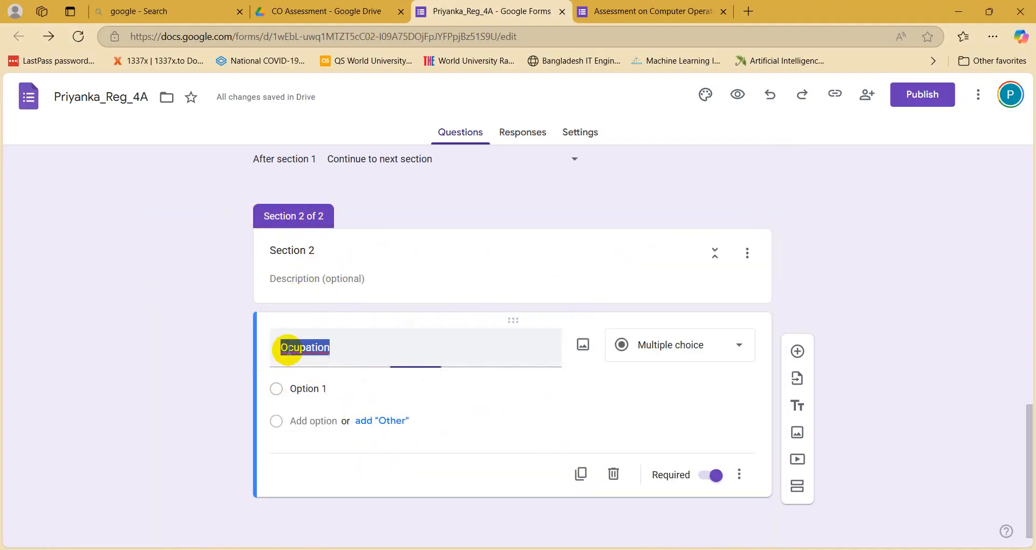
right_click(289, 349)
left_click(324, 400)
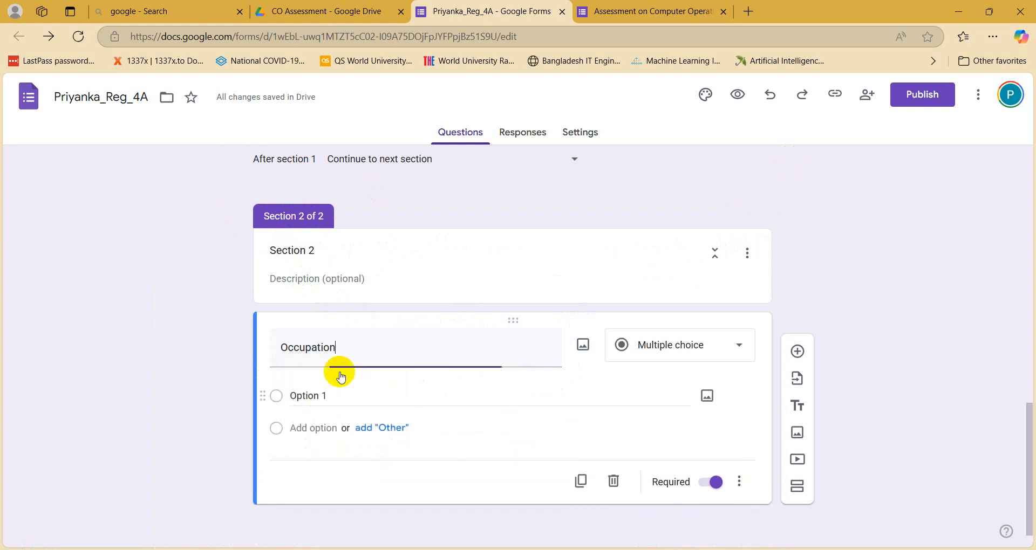
mouse_move(411, 549)
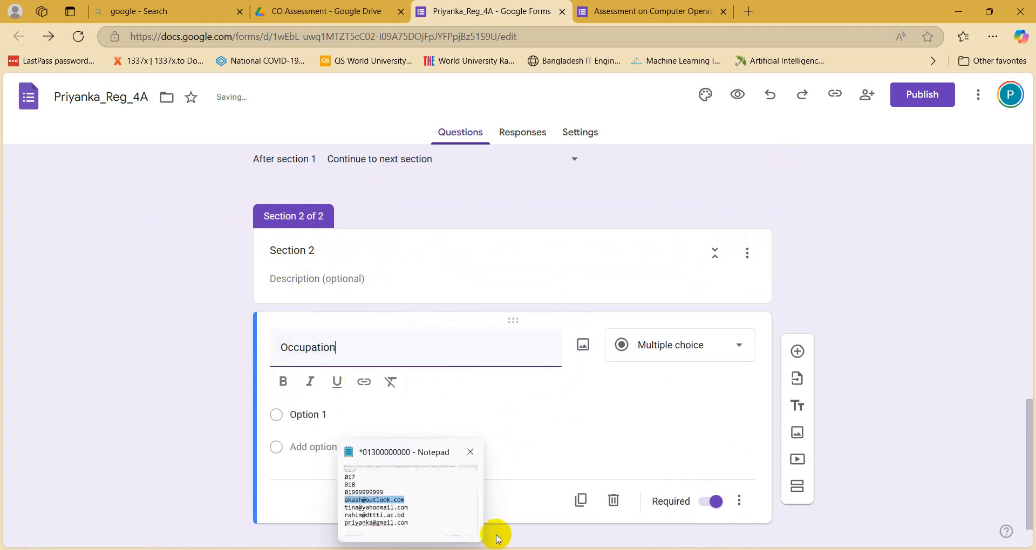
left_click(382, 549)
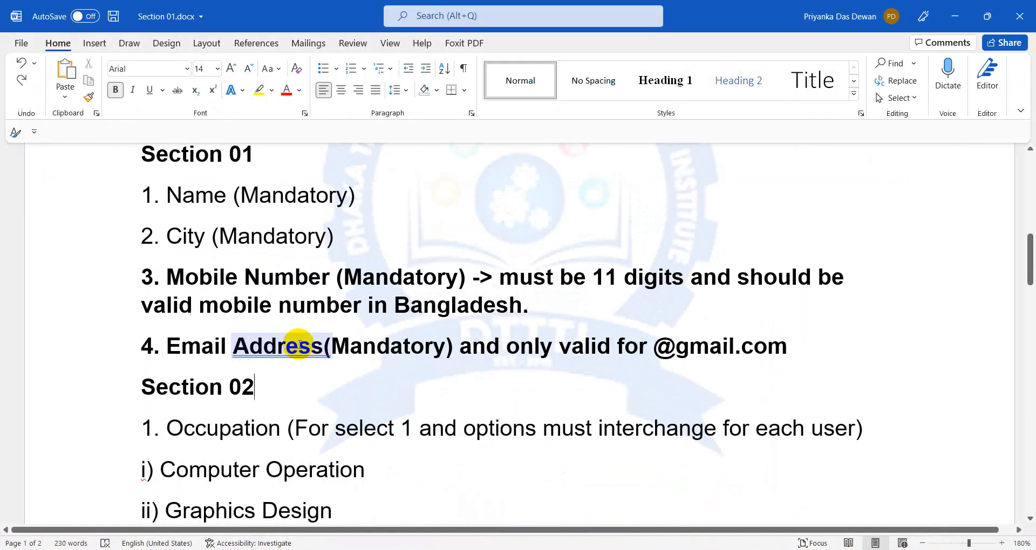
Step: Read the Occupation instructions in Section 02 of Word, then return to the form editor
scroll(300, 284, "down", 3)
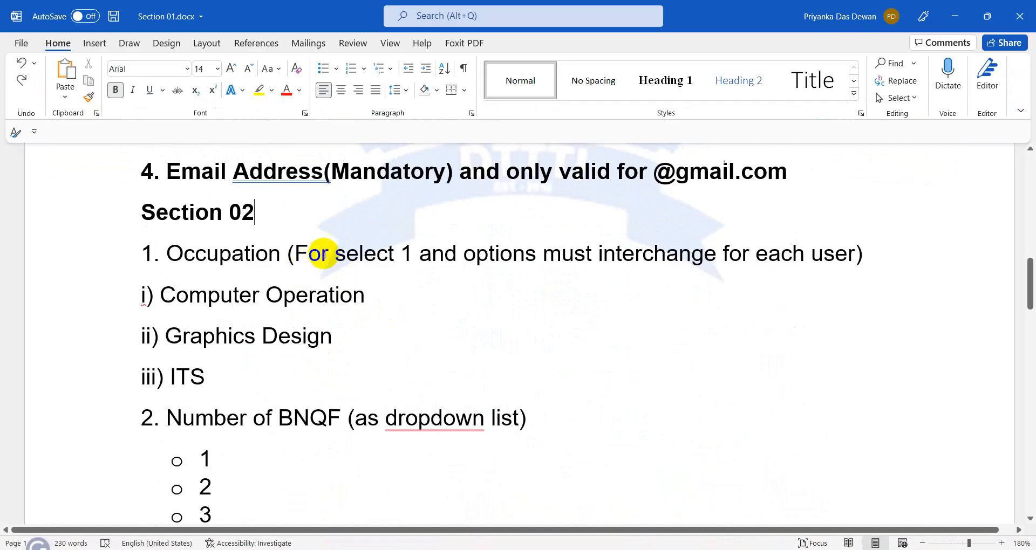
left_click_drag(321, 254, 492, 260)
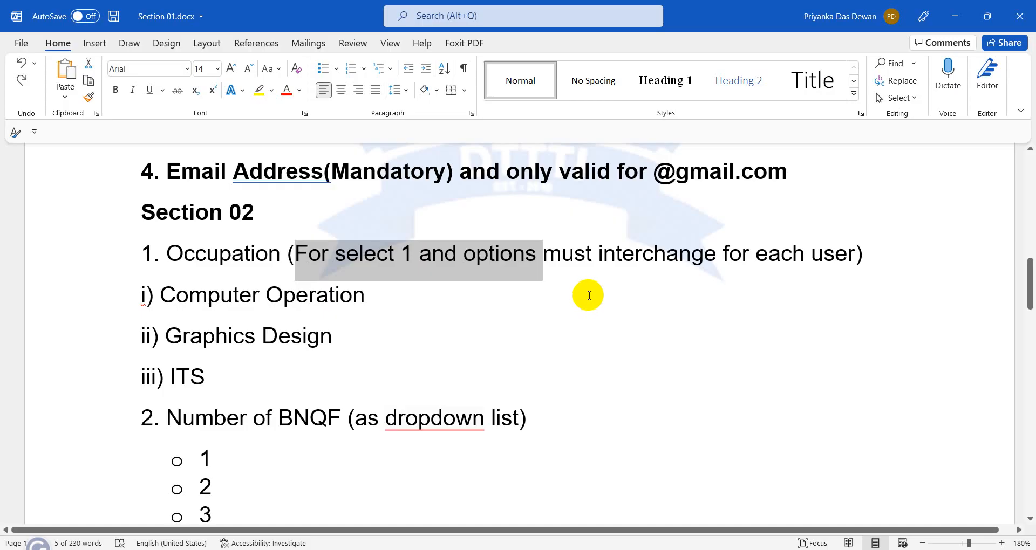
left_click(587, 298)
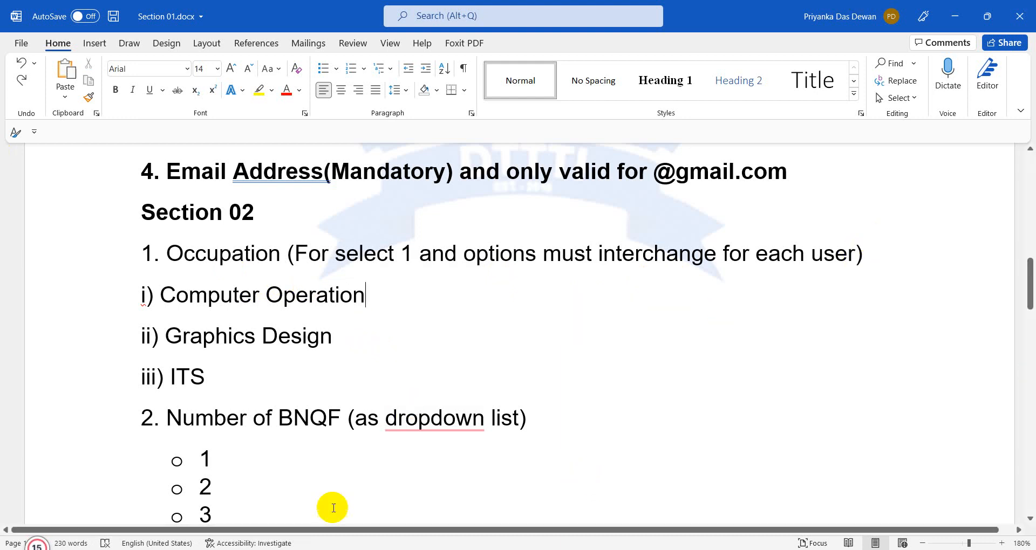
left_click(305, 547)
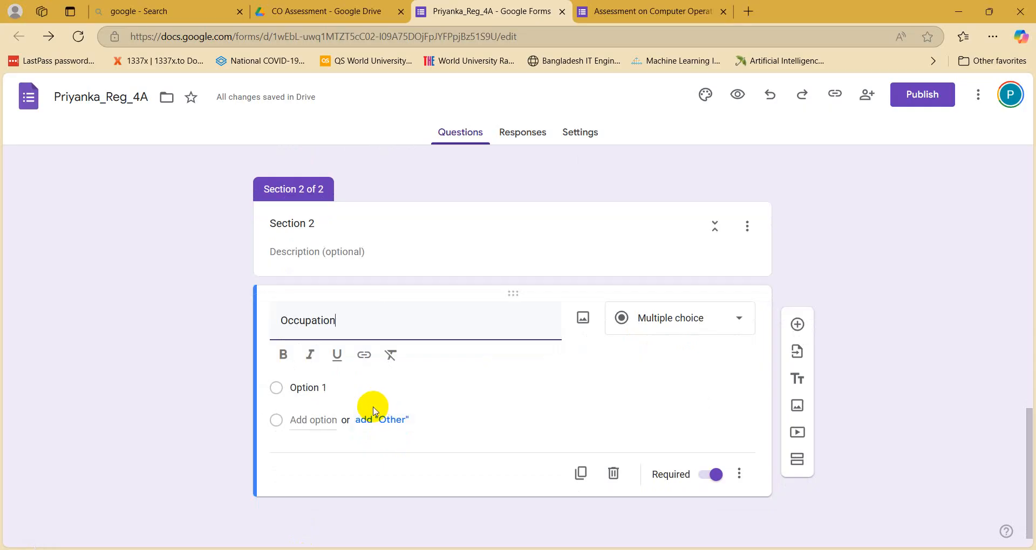
Step: Recheck the Occupation line in Word, minimize Word, and open the Occupation question-type list
key("alt+Tab")
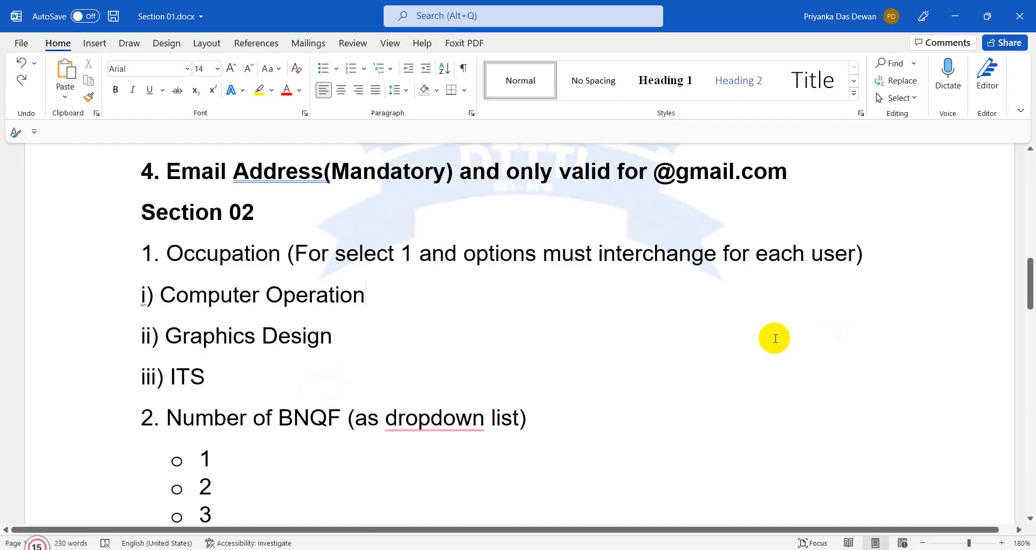
left_click(562, 255)
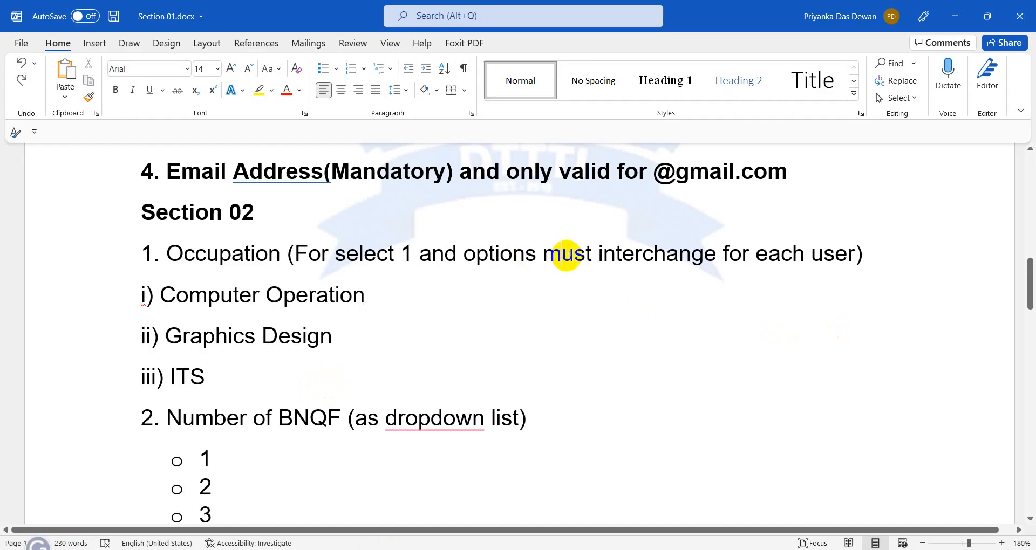
left_click(954, 17)
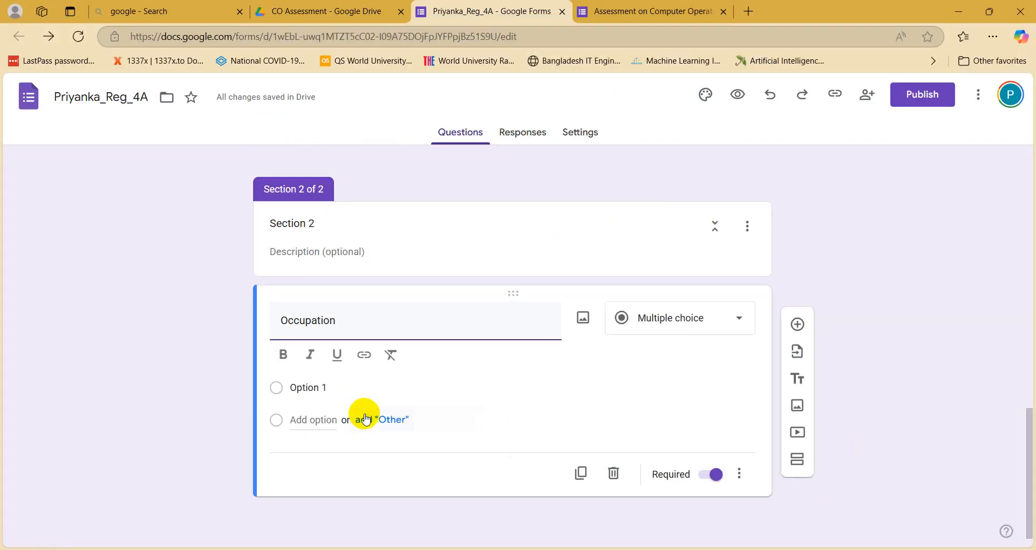
left_click(681, 322)
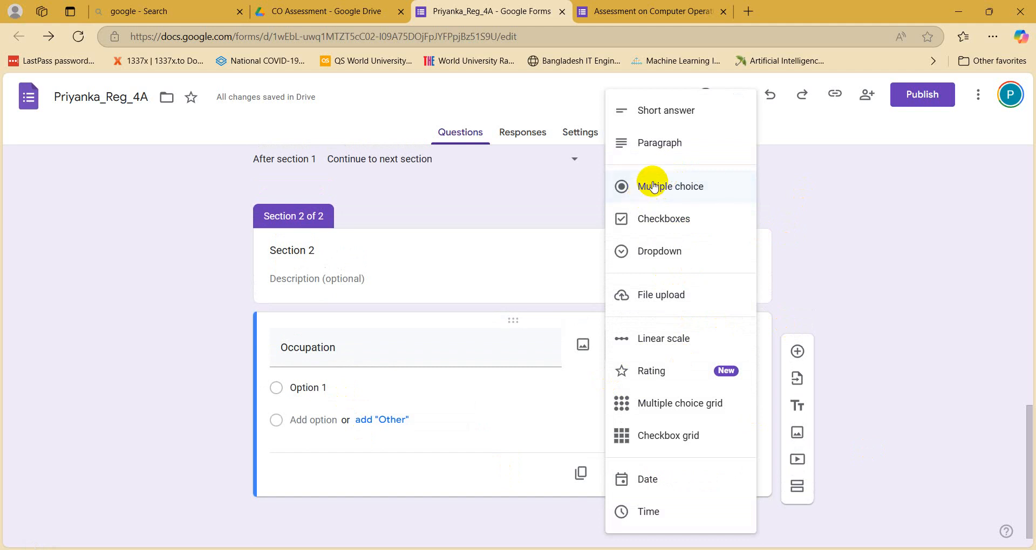
Step: Make Occupation a Checkboxes question and rename Option 1 to 'GD'
left_click(653, 186)
left_click(665, 356)
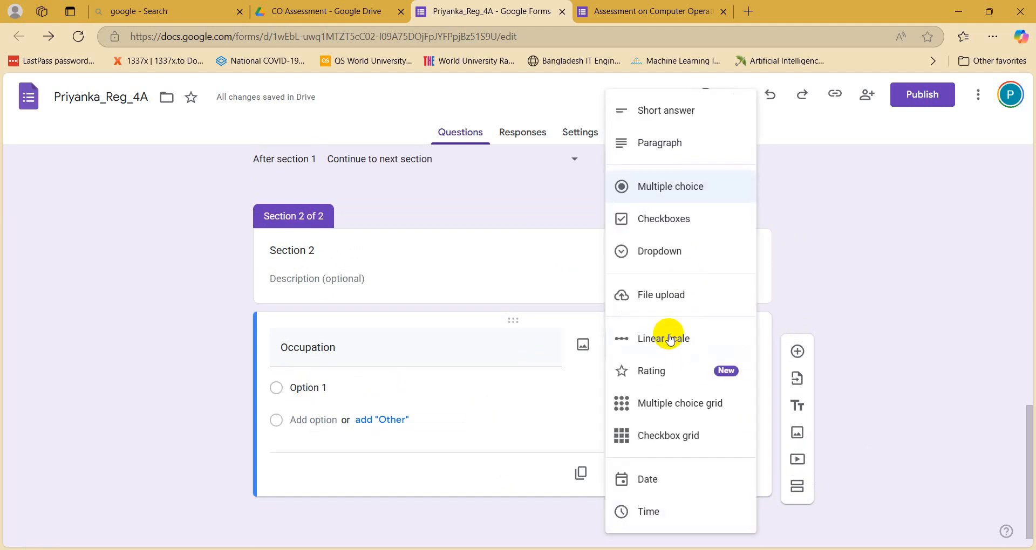
left_click(669, 219)
left_click(343, 388)
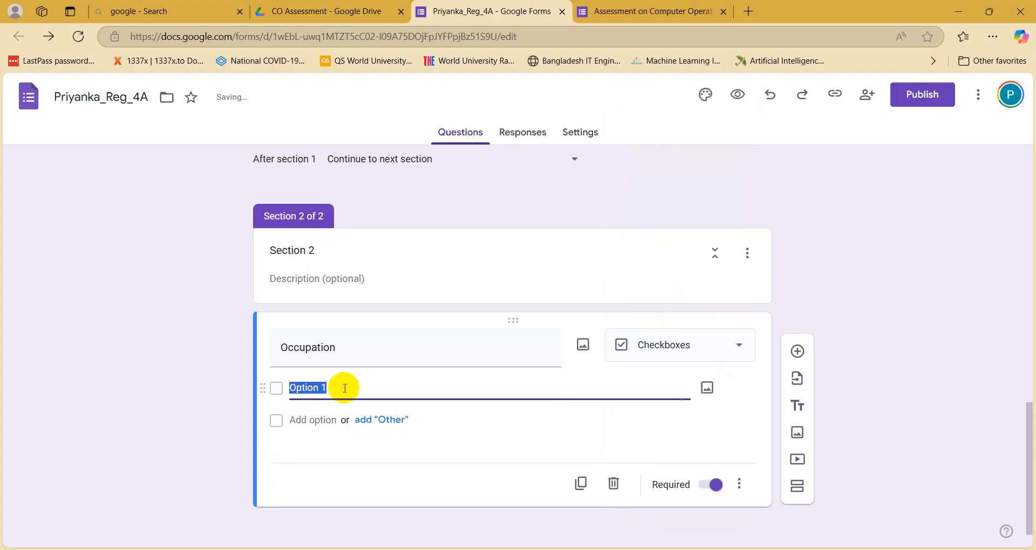
left_click(373, 526)
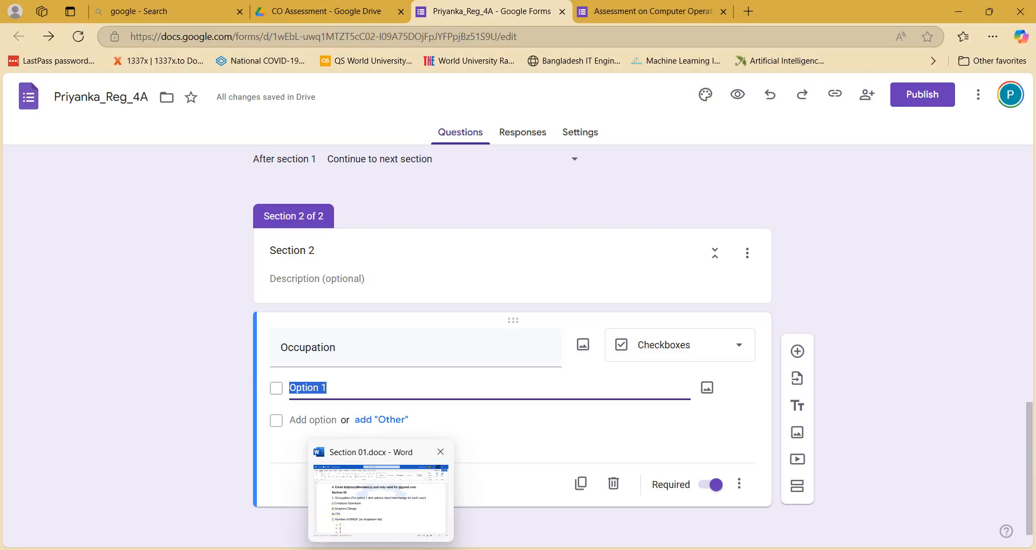
key("super+d")
key("super+d")
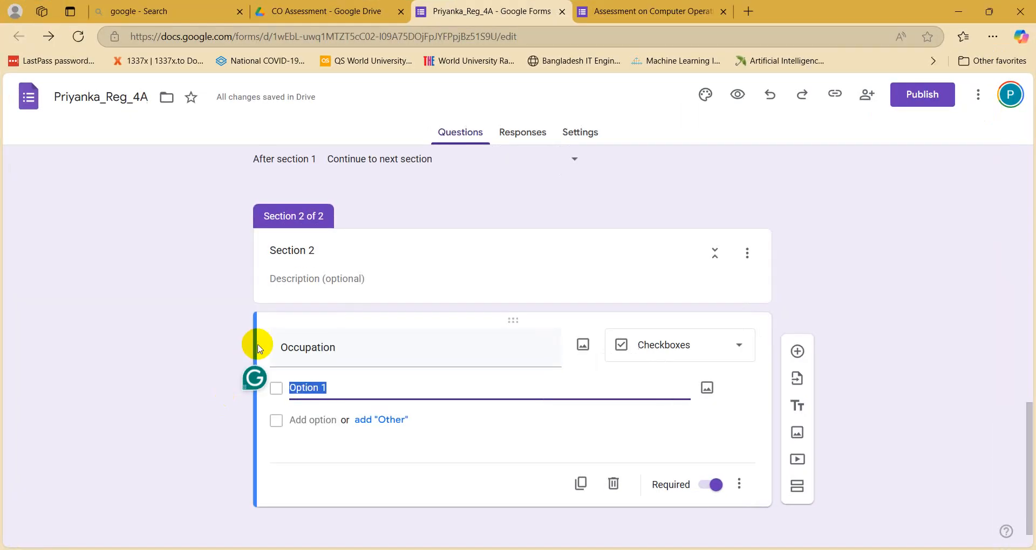
type("GD")
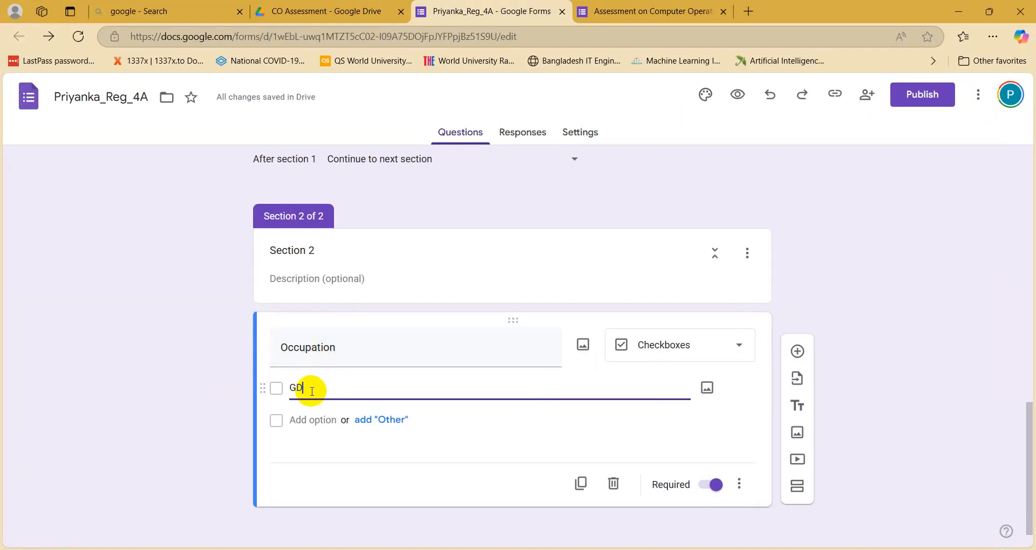
Step: Add the Occupation options 'CO' and 'ITS'
left_click(302, 420)
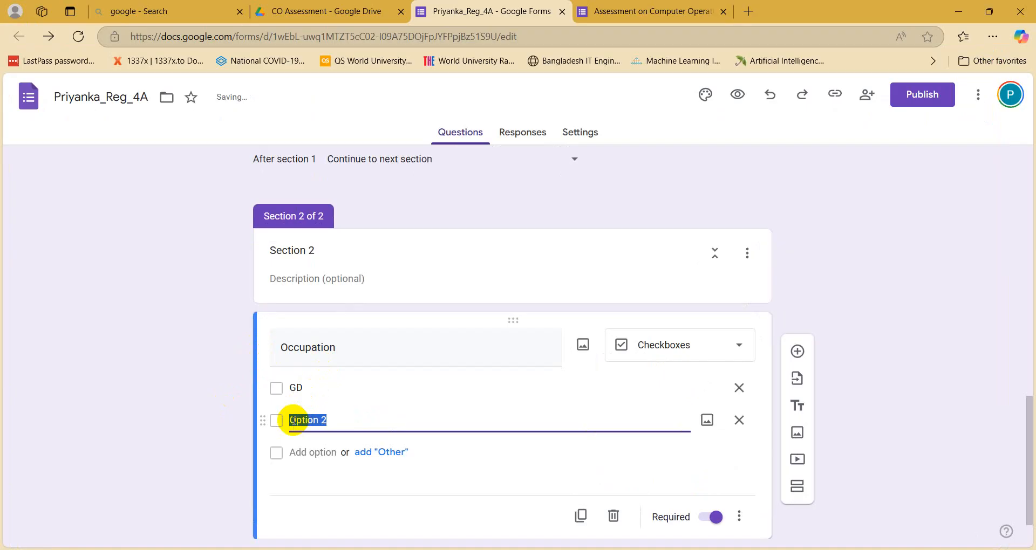
type("CO")
left_click(300, 452)
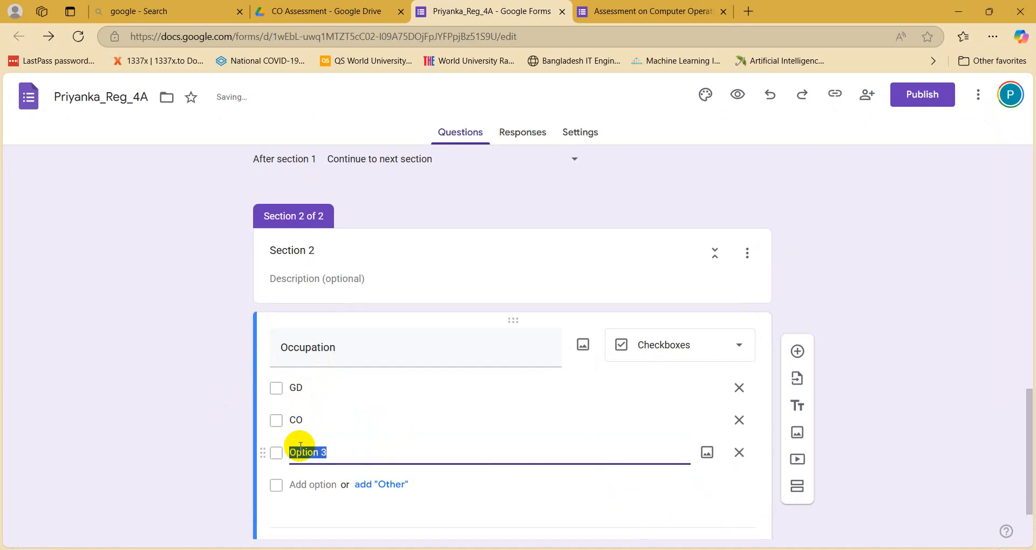
key("alt+Tab")
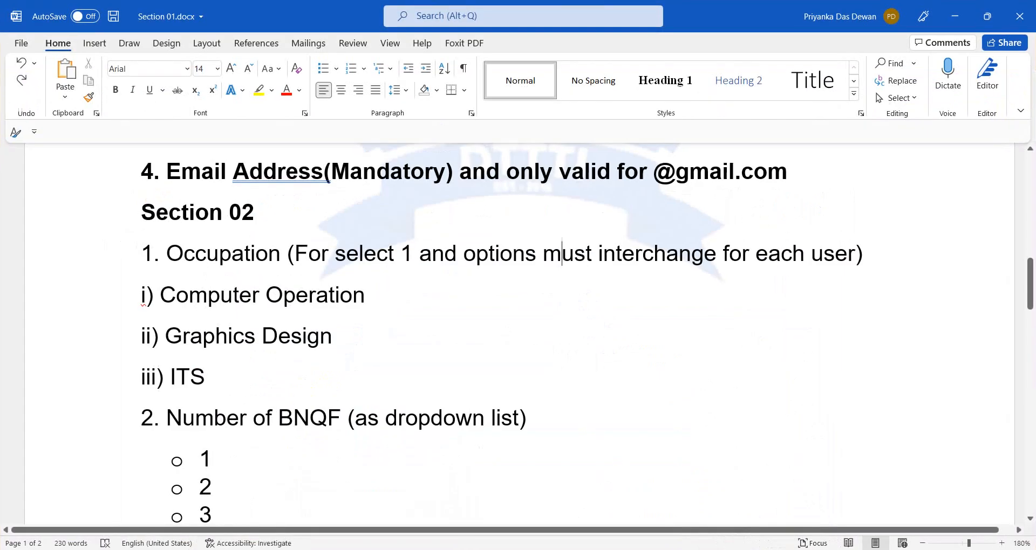
key("alt+Tab")
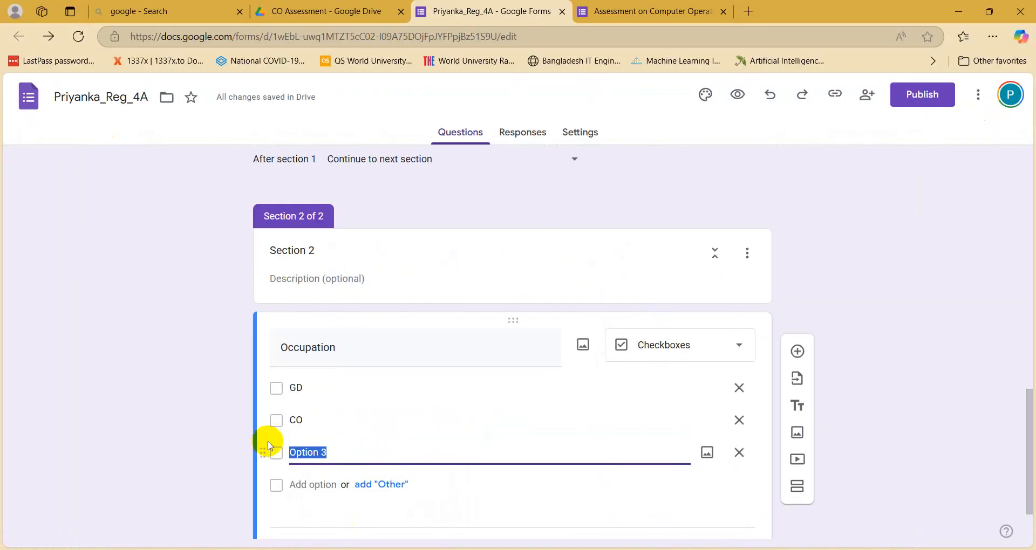
type("ITS")
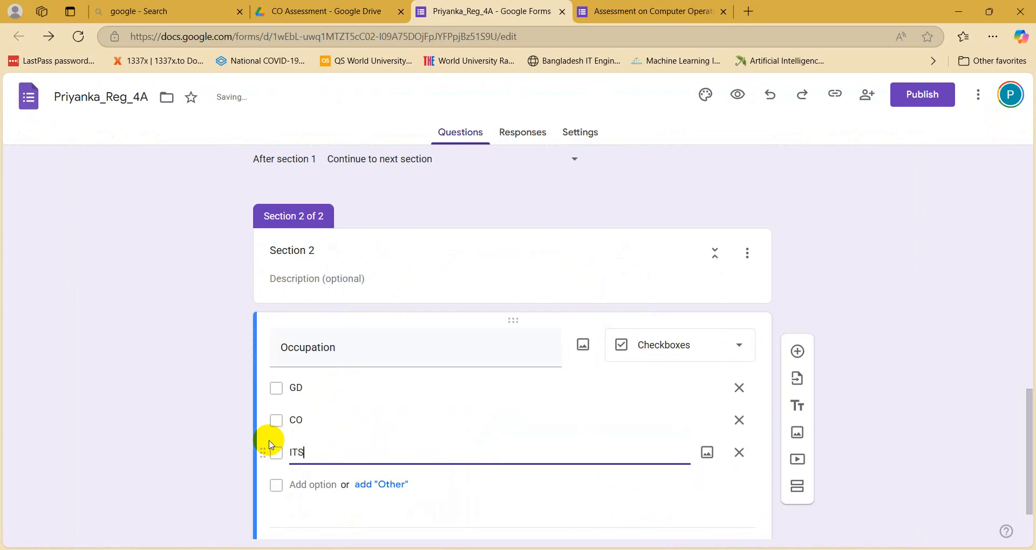
left_click(213, 444)
scroll(214, 456, "down", 1)
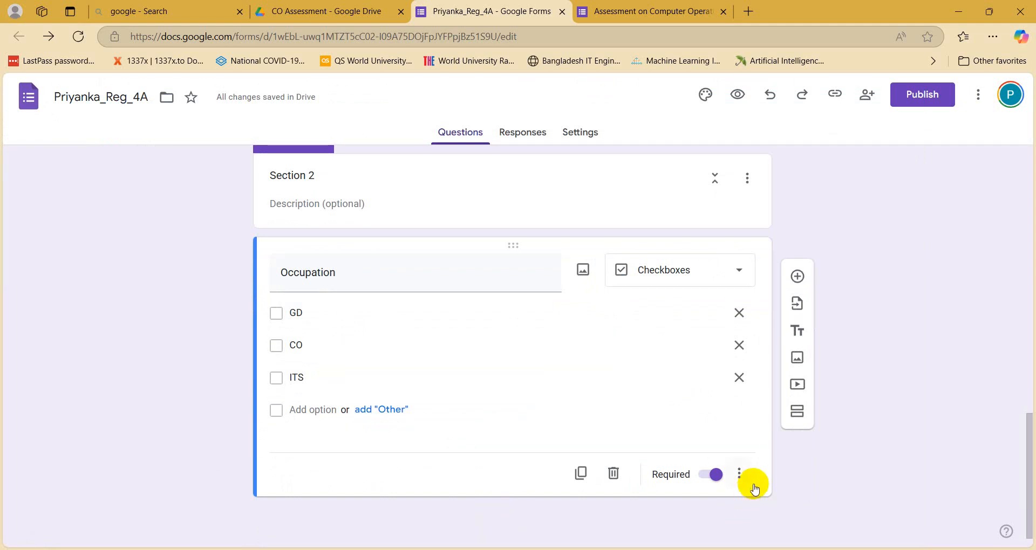
Step: Check the Word requirement that Occupation options change order for each user
left_click(742, 470)
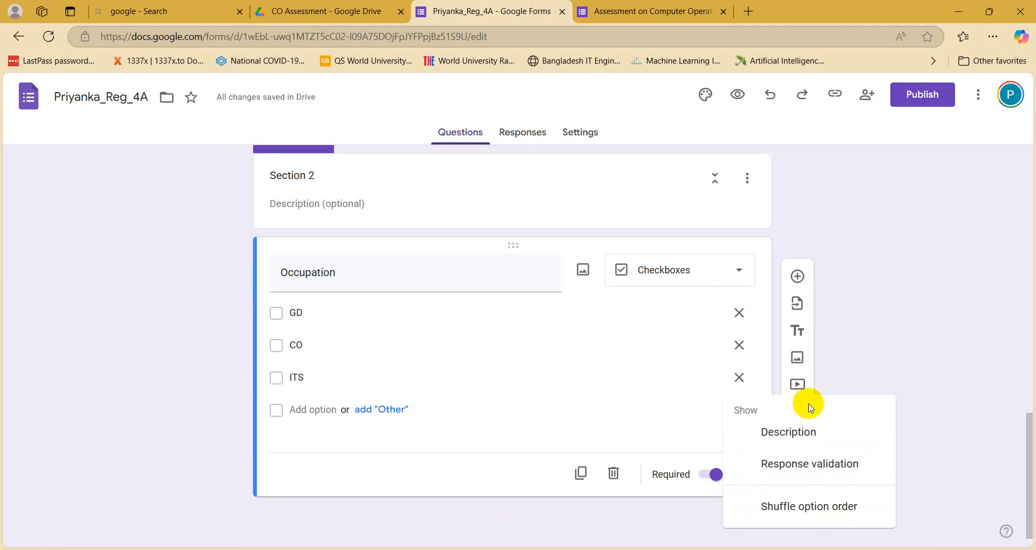
left_click(887, 335)
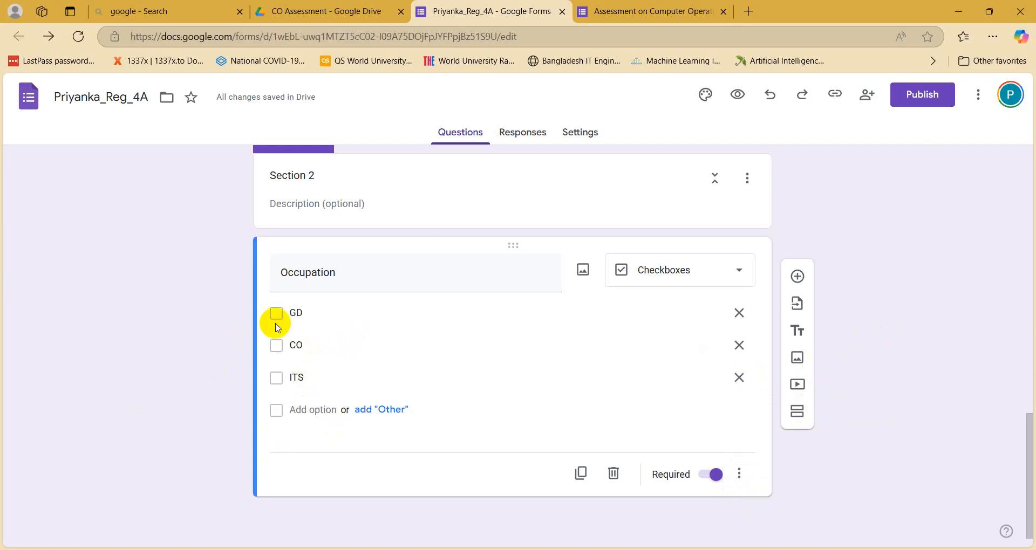
mouse_move(381, 549)
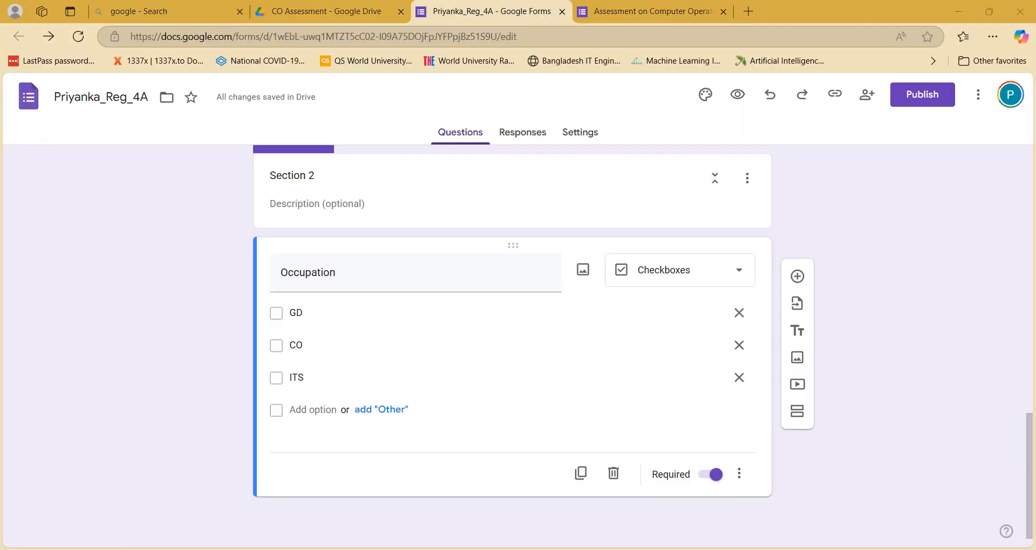
left_click(381, 549)
scroll(488, 483, "down", 1)
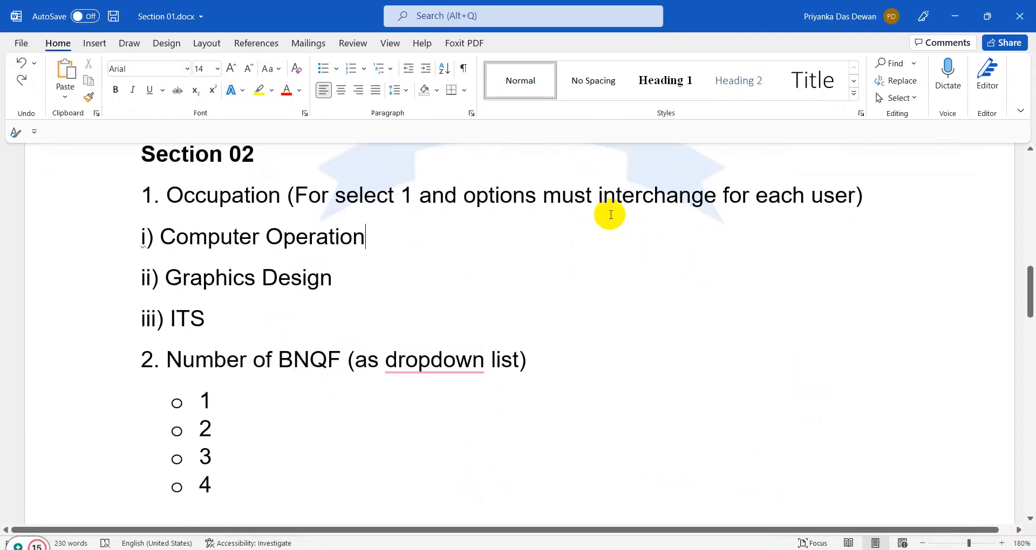
left_click_drag(464, 195, 842, 196)
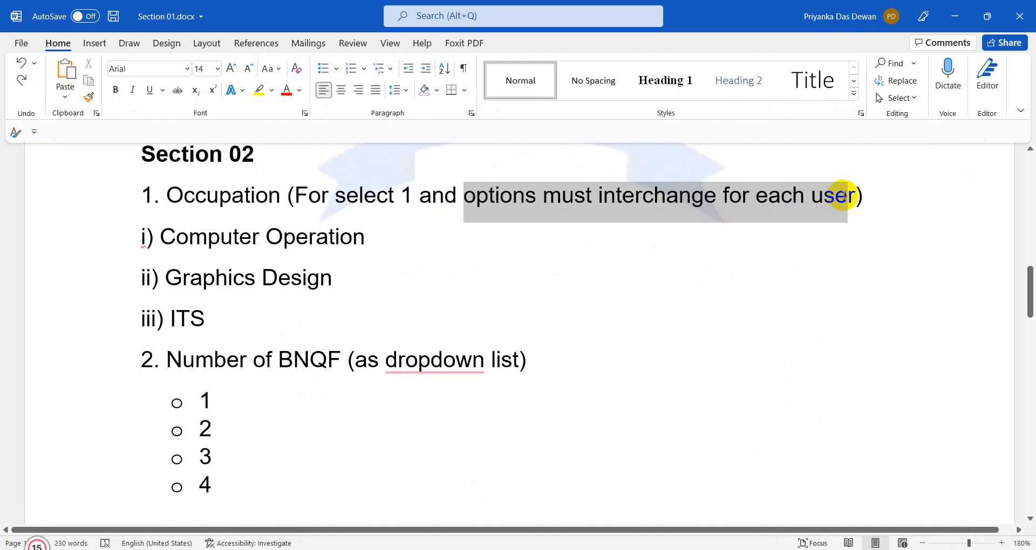
left_click(954, 16)
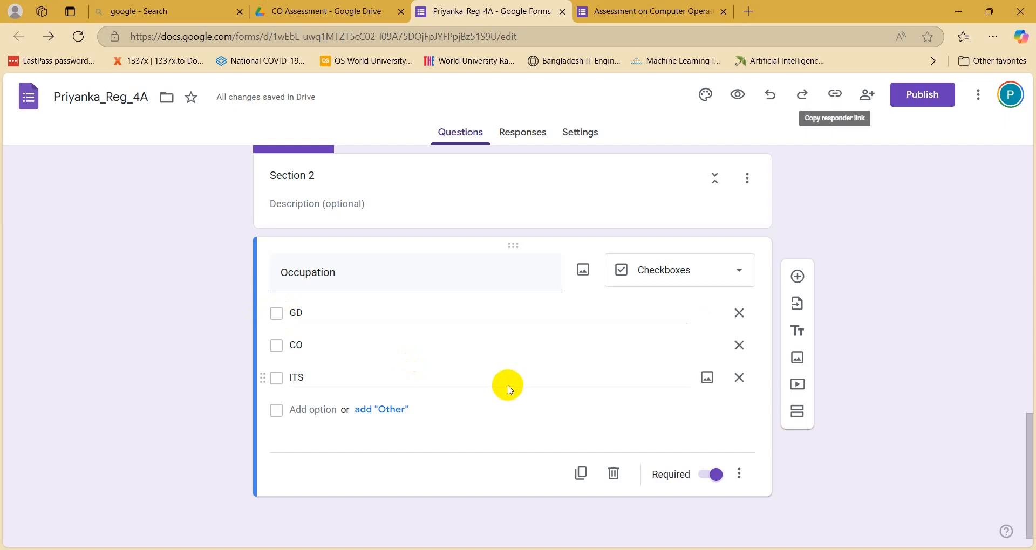
Step: Turn on Shuffle option order for the Occupation question and confirm it
left_click(742, 475)
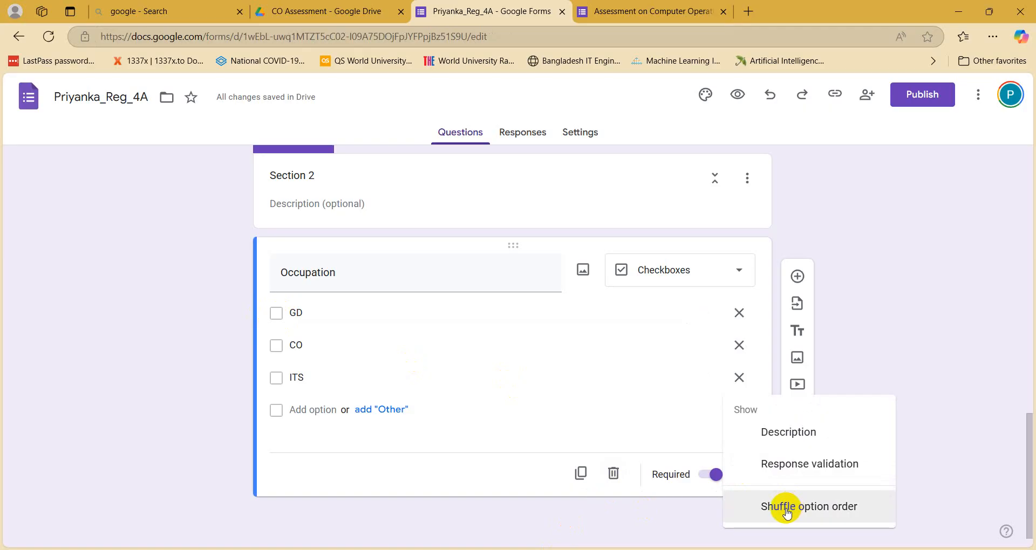
left_click(786, 513)
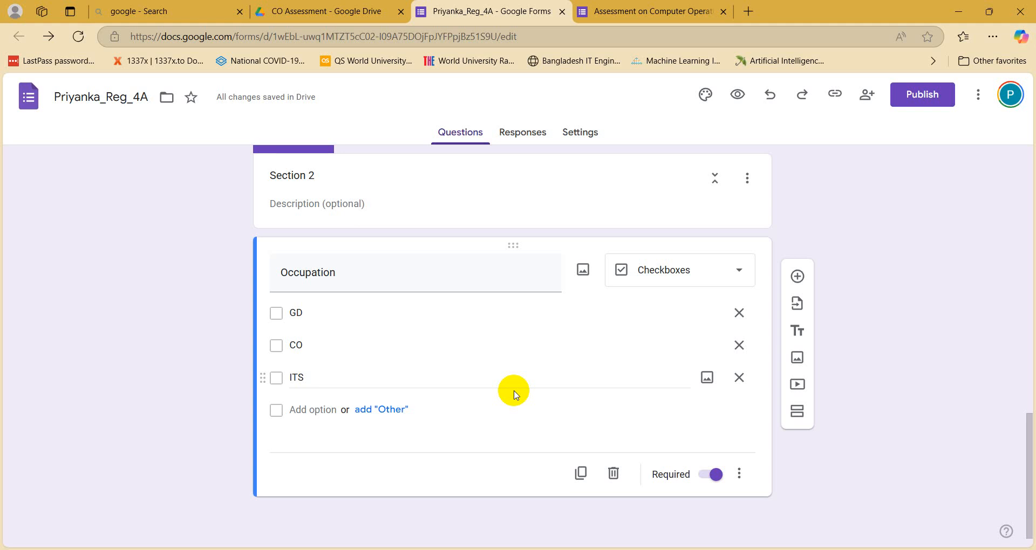
left_click(739, 475)
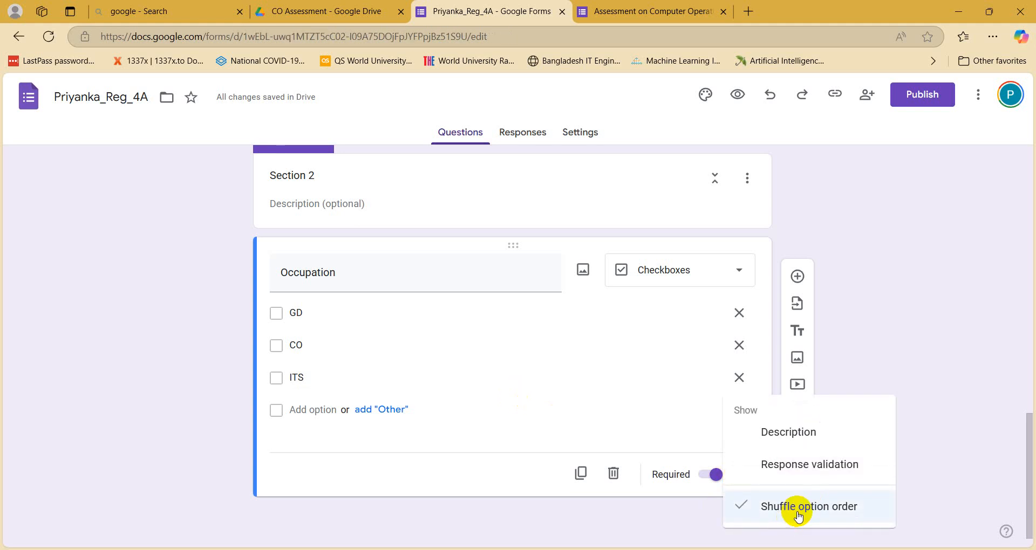
left_click(915, 329)
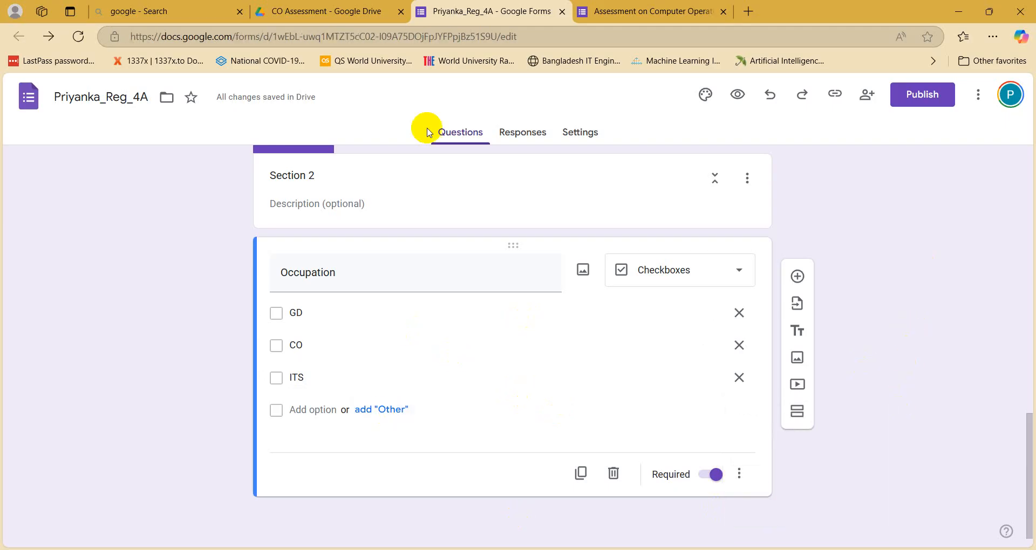
Step: Review the form from Section 1 down to Section 2, then bring back the Section 01.docx requirements
scroll(578, 329, "up", 10)
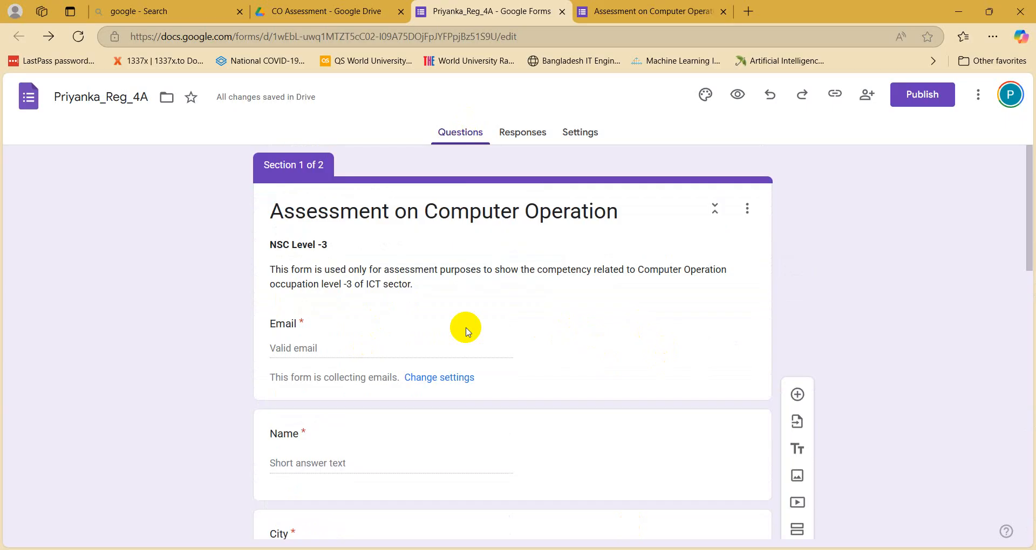
scroll(466, 331, "down", 5)
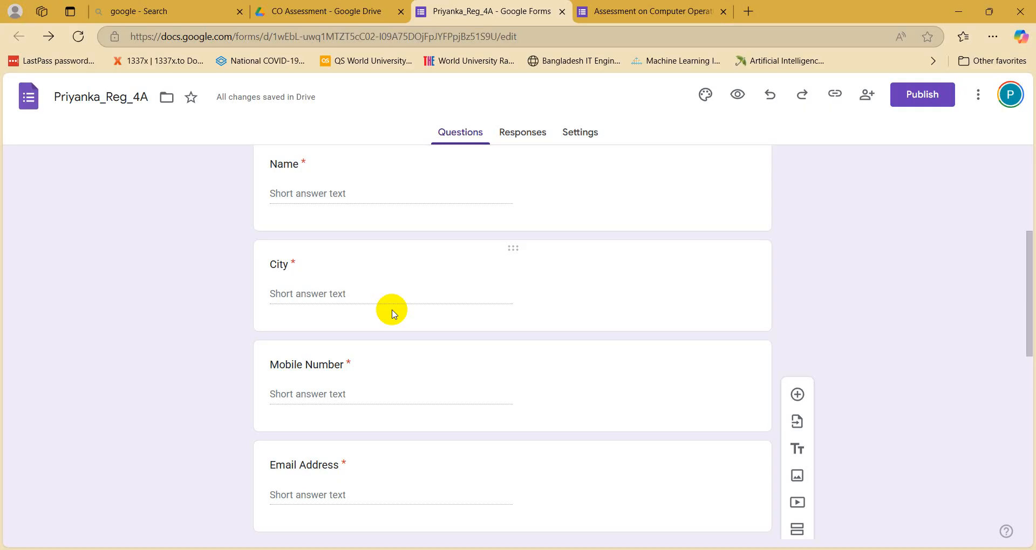
scroll(393, 314, "down", 9)
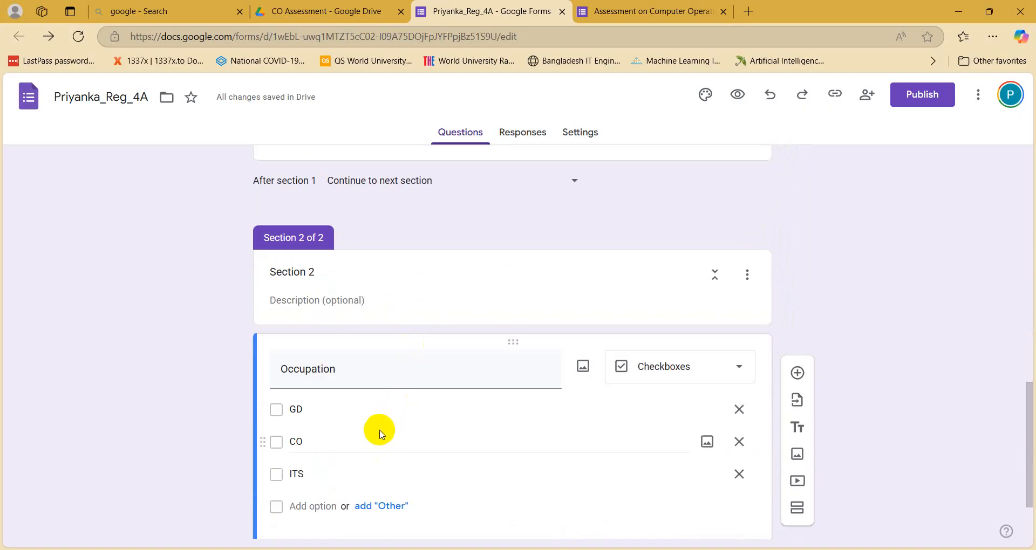
key("alt+Tab")
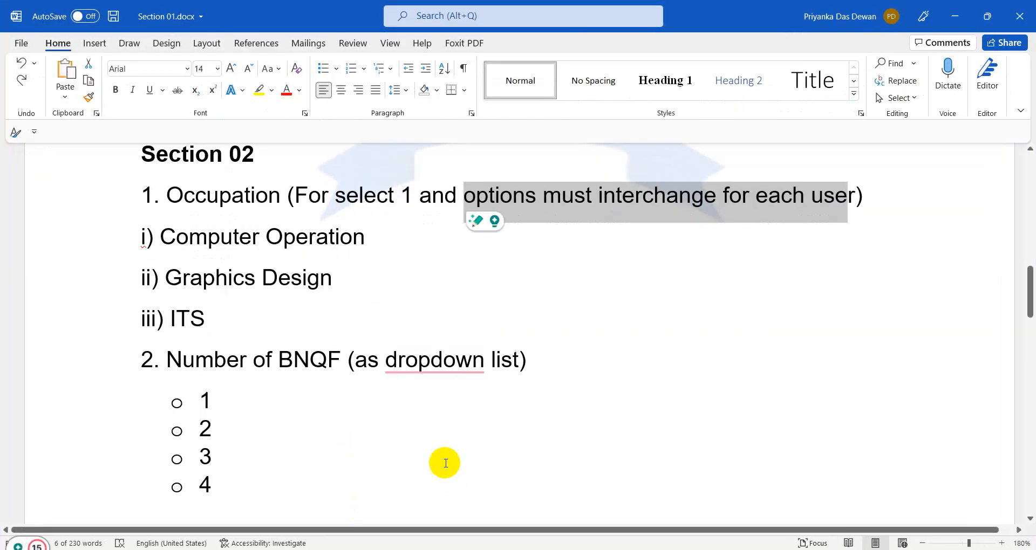
Step: Minimize Word and add a new question after the Occupation question
left_click(442, 461)
scroll(442, 460, "down", 3)
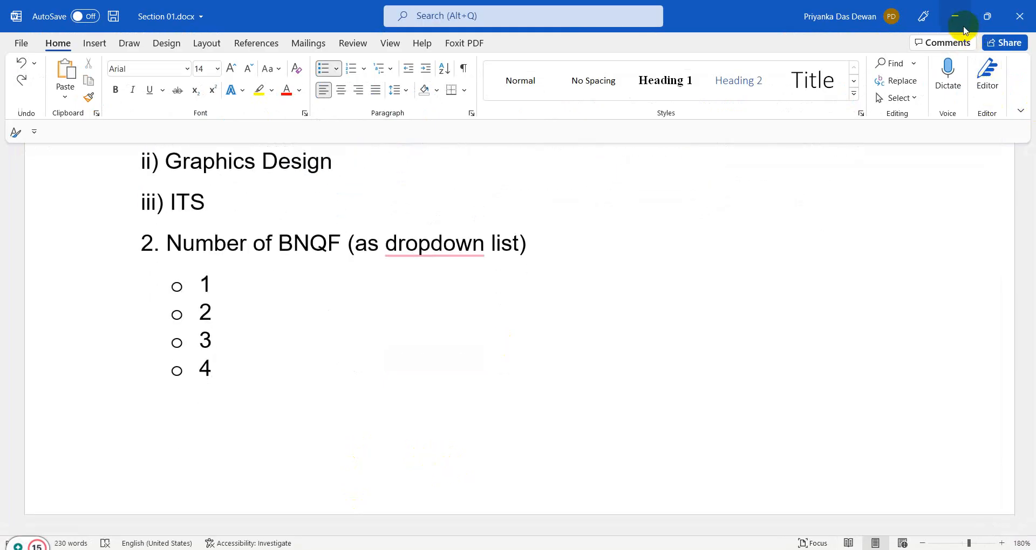
left_click(955, 16)
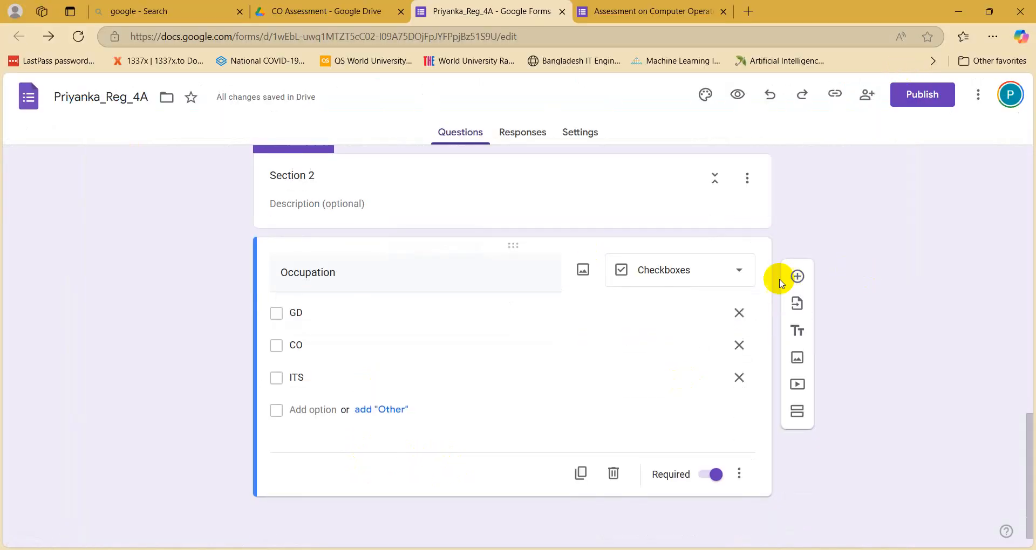
left_click(798, 276)
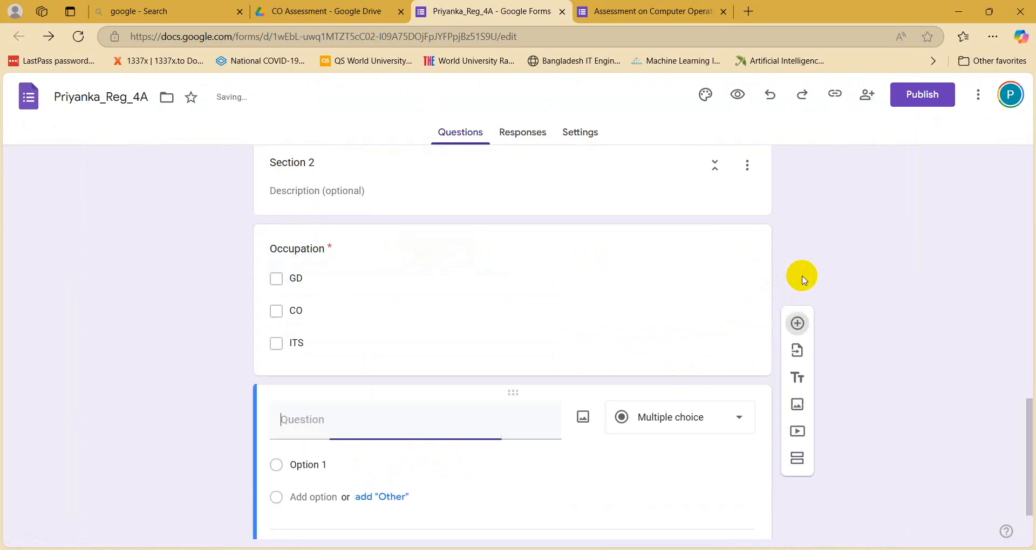
Step: Reread the 'Number of BNQF (as dropdown list)' requirement in the Word document
key("alt+Tab")
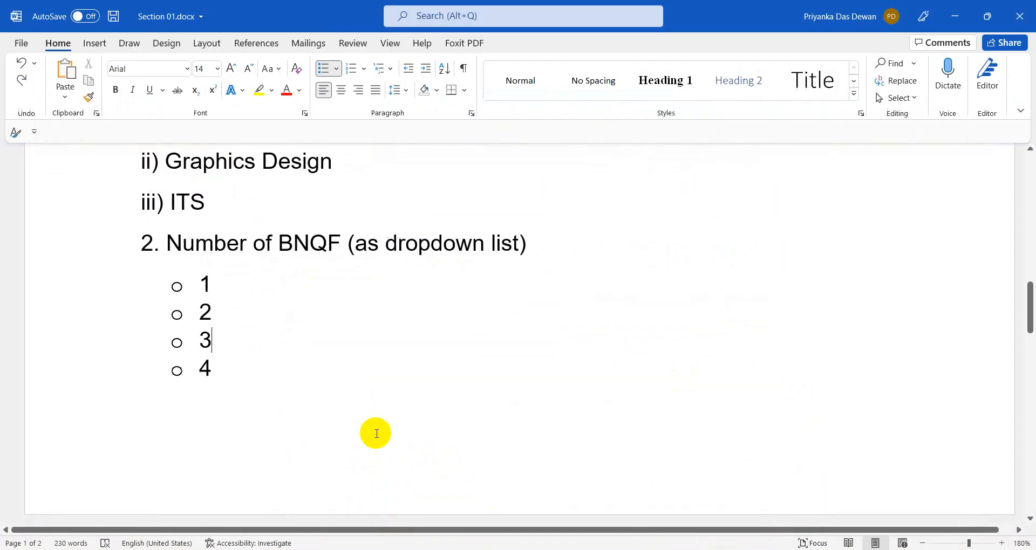
left_click_drag(387, 245, 529, 241)
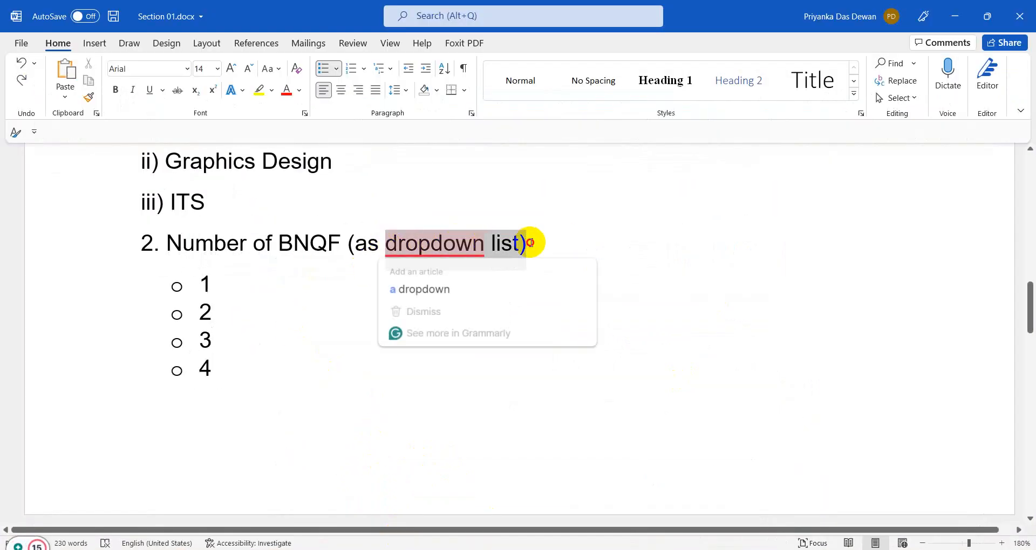
scroll(357, 244, "up", 2)
left_click(355, 238)
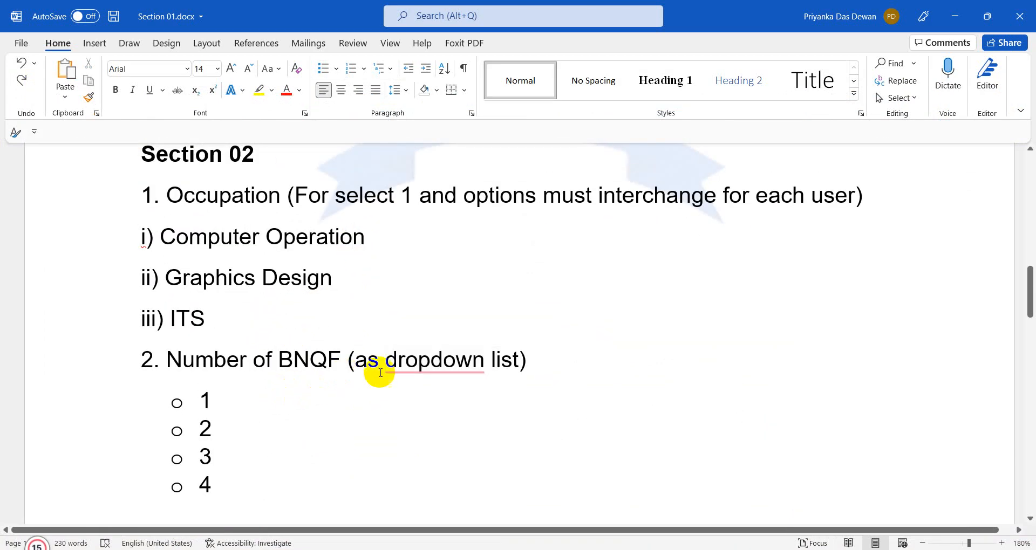
left_click_drag(385, 361, 520, 362)
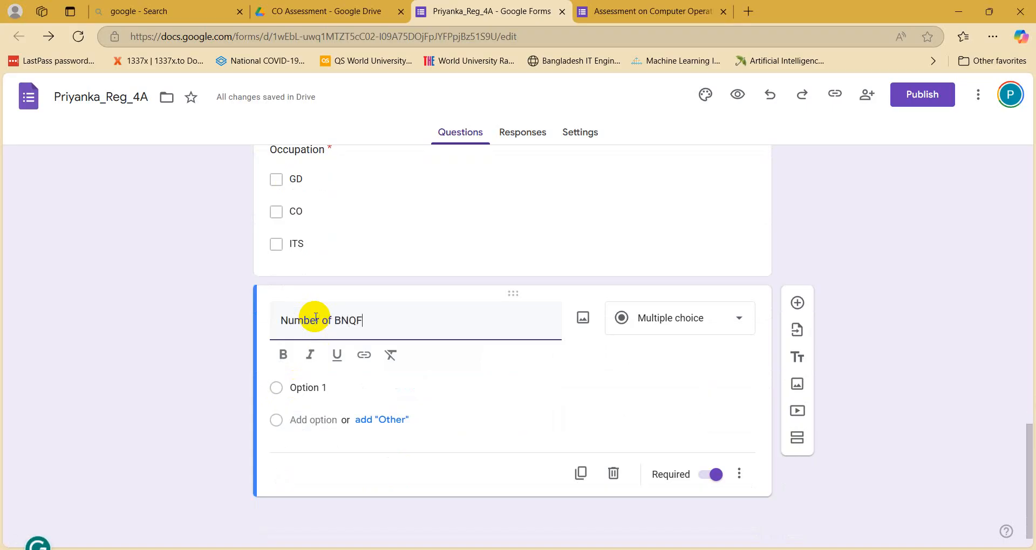
Step: Fill the Number of BNQF answer options with 1, 2, suggested 3–5, and 6
left_click(301, 388)
type("1")
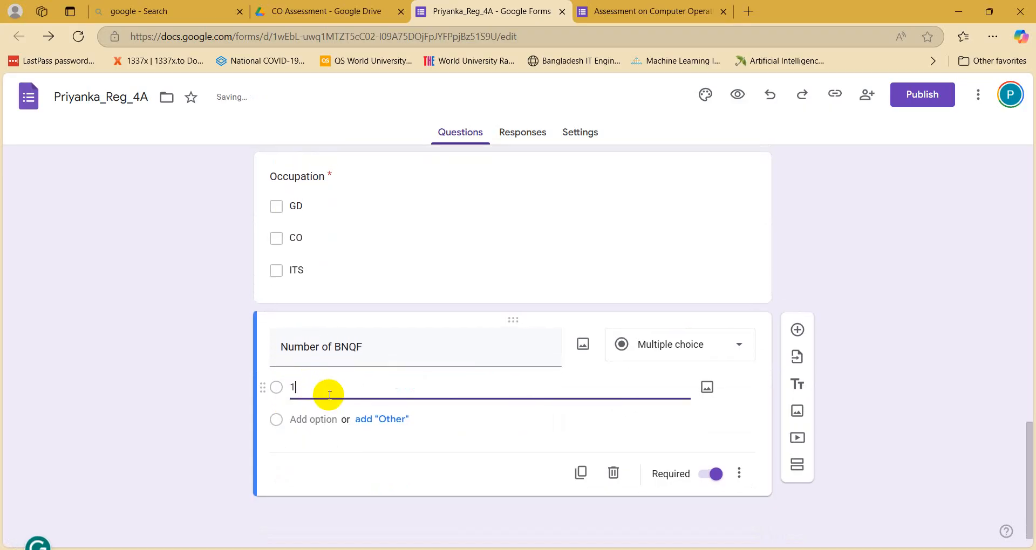
left_click(302, 446)
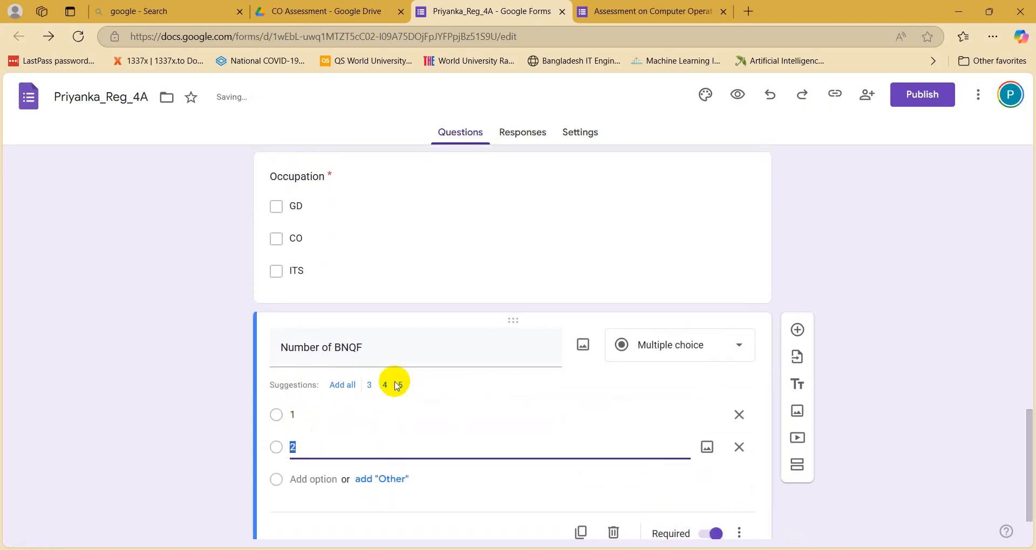
left_click(342, 385)
scroll(319, 410, "down", 2)
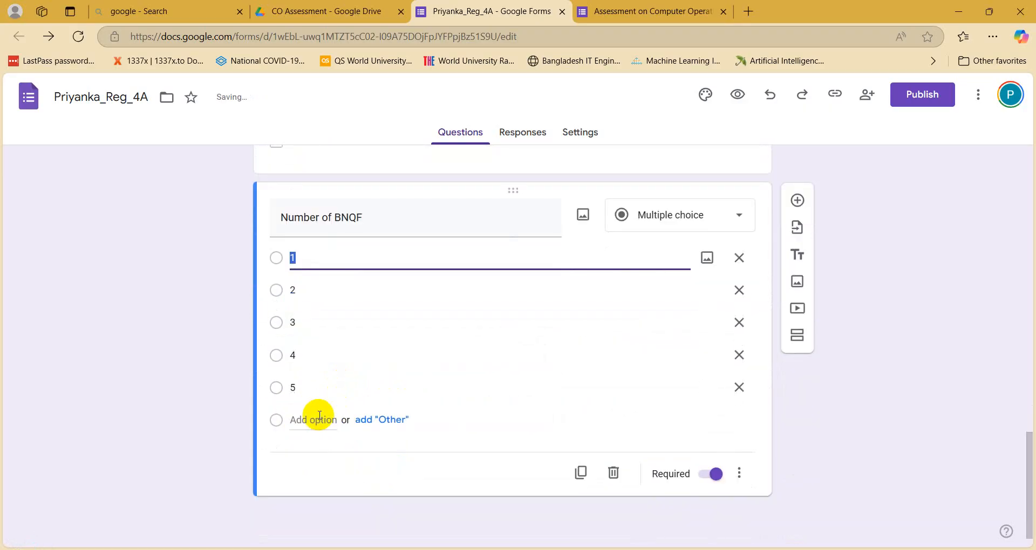
left_click(305, 420)
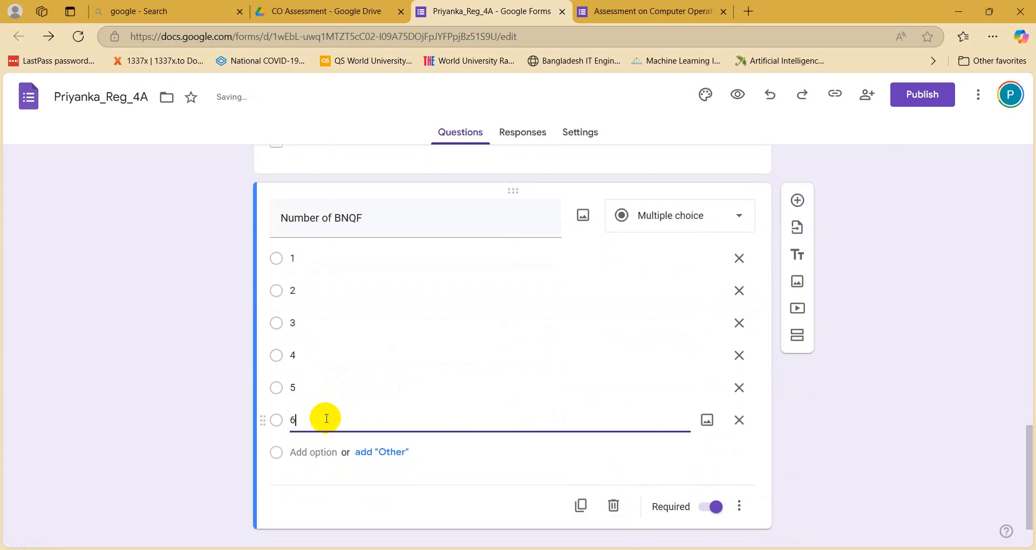
left_click(931, 458)
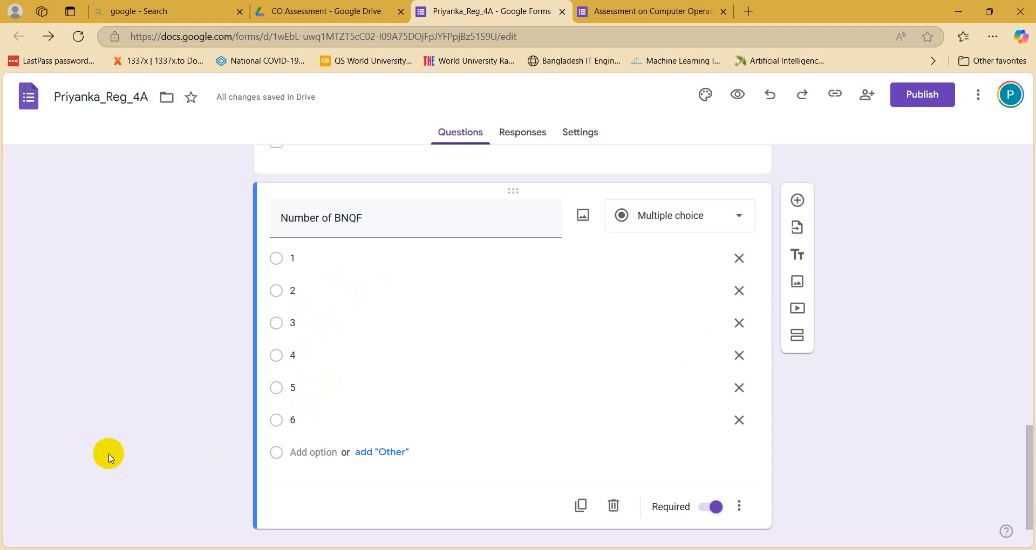
scroll(113, 457, "down", 1)
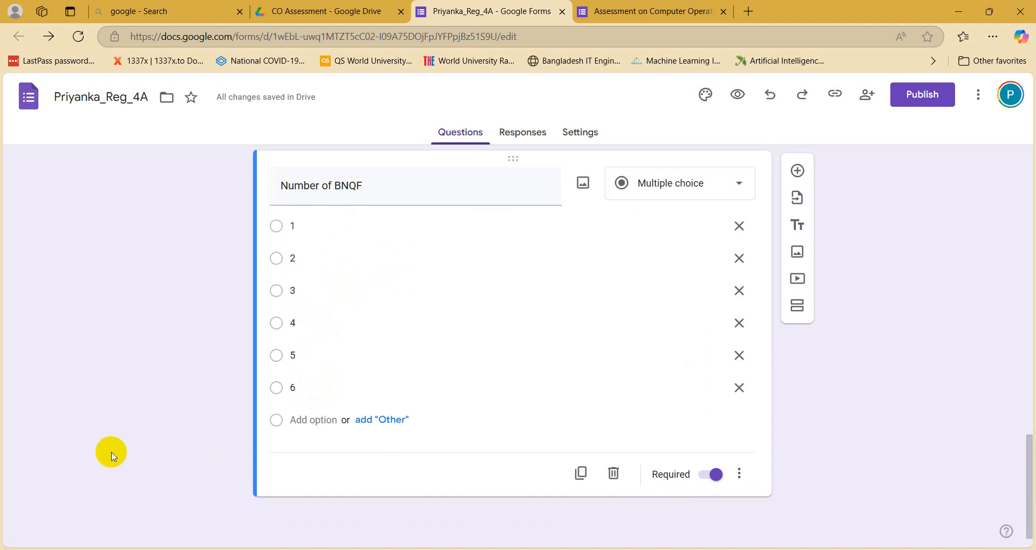
Step: Change Number of BNQF to a Dropdown question, then recheck the Word requirements
left_click(656, 189)
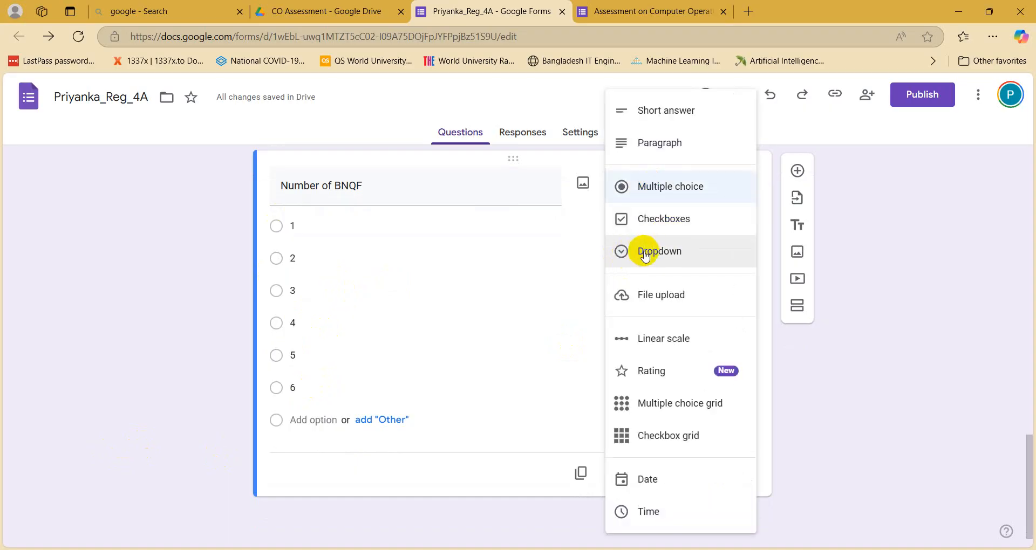
left_click(649, 252)
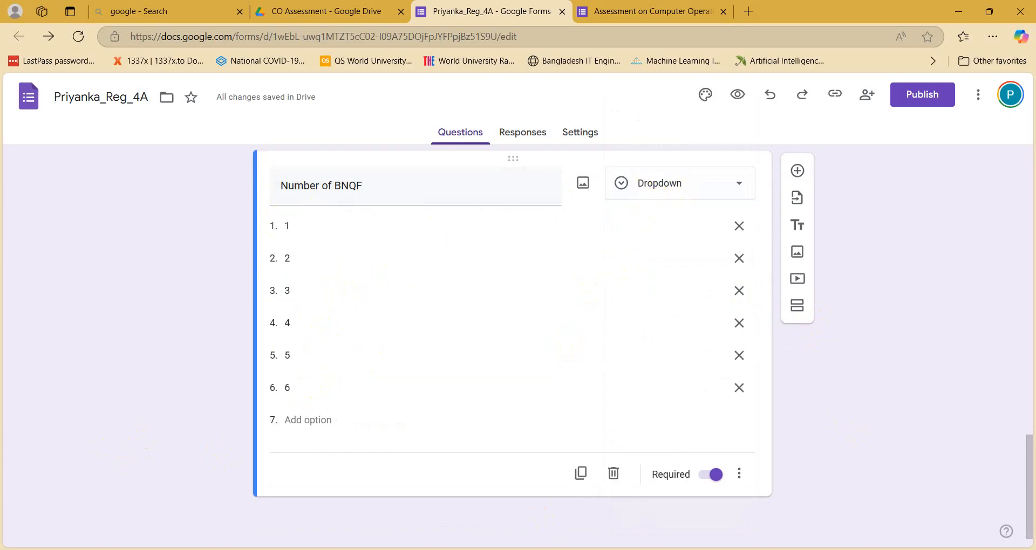
key("alt+Tab")
scroll(342, 420, "up", 3)
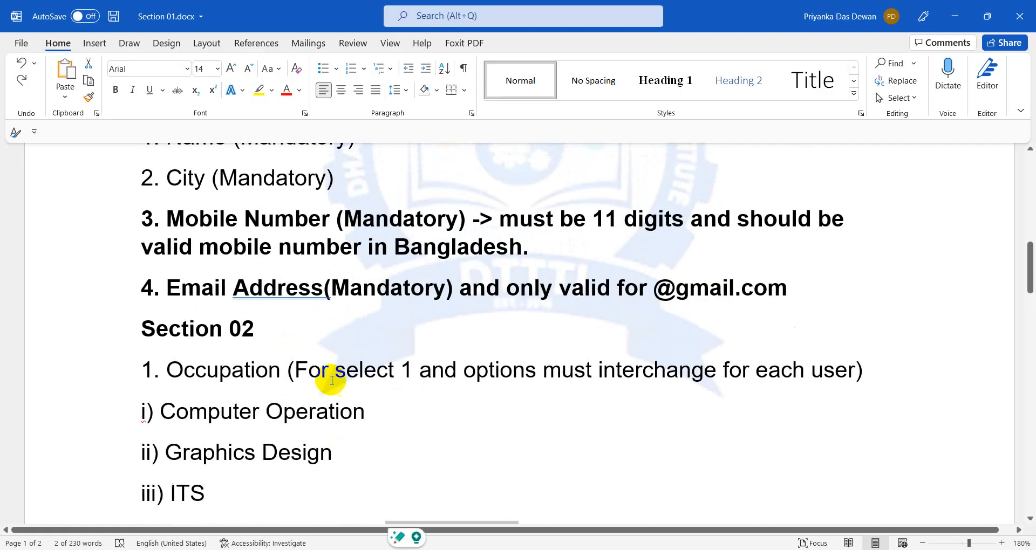
scroll(312, 432, "down", 1)
Step: Turn off Required on the Number of BNQF and Occupation questions
scroll(312, 432, "down", 15)
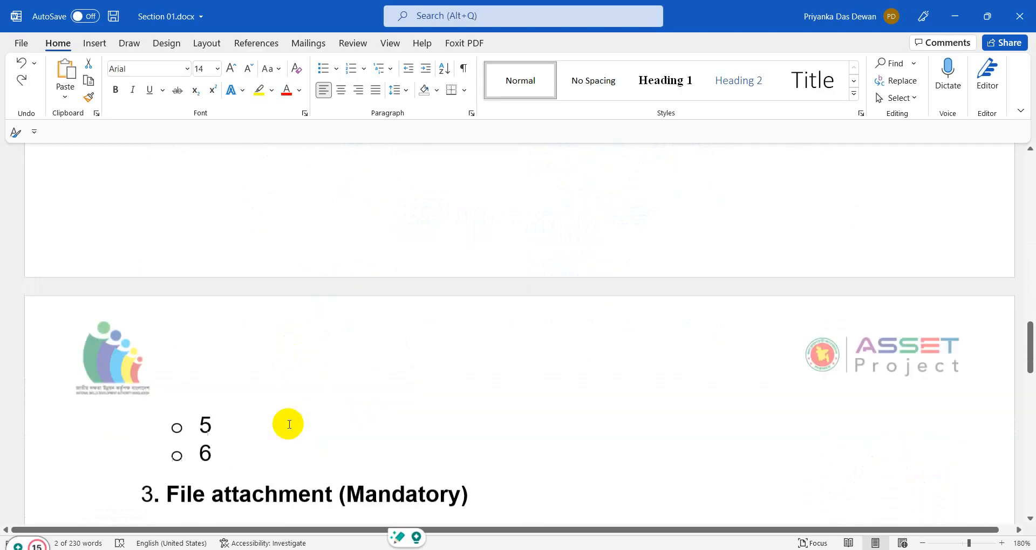
left_click(955, 16)
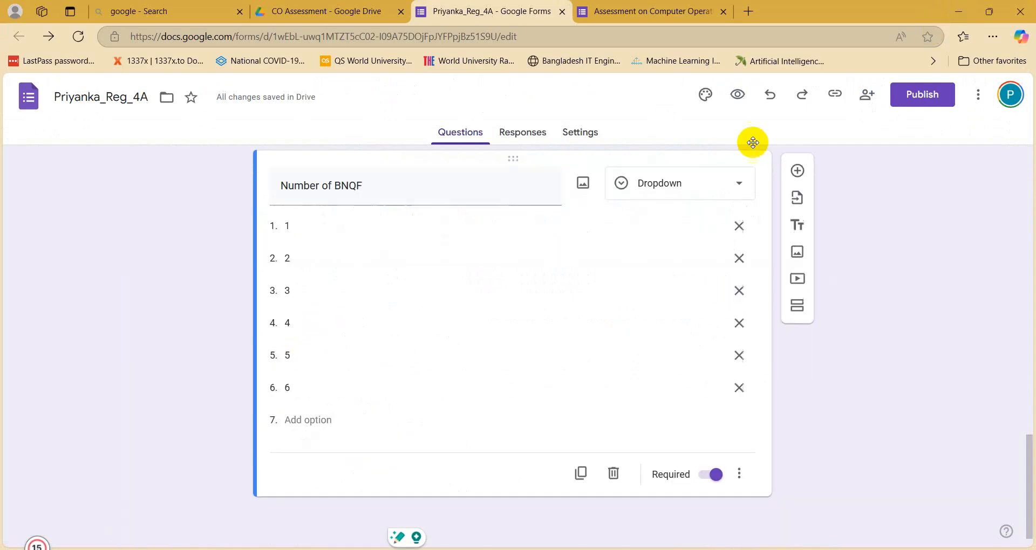
left_click(706, 477)
scroll(646, 439, "up", 4)
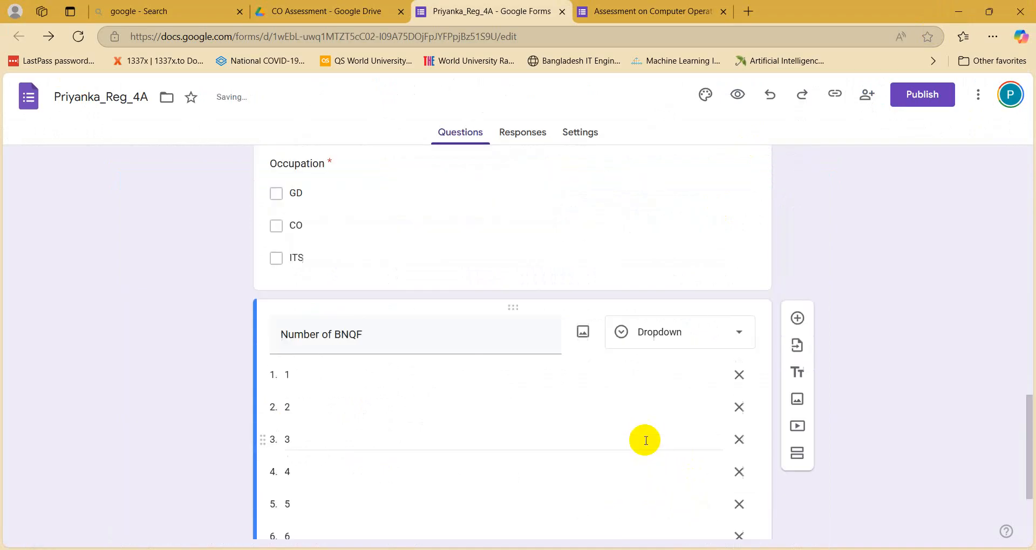
left_click(675, 318)
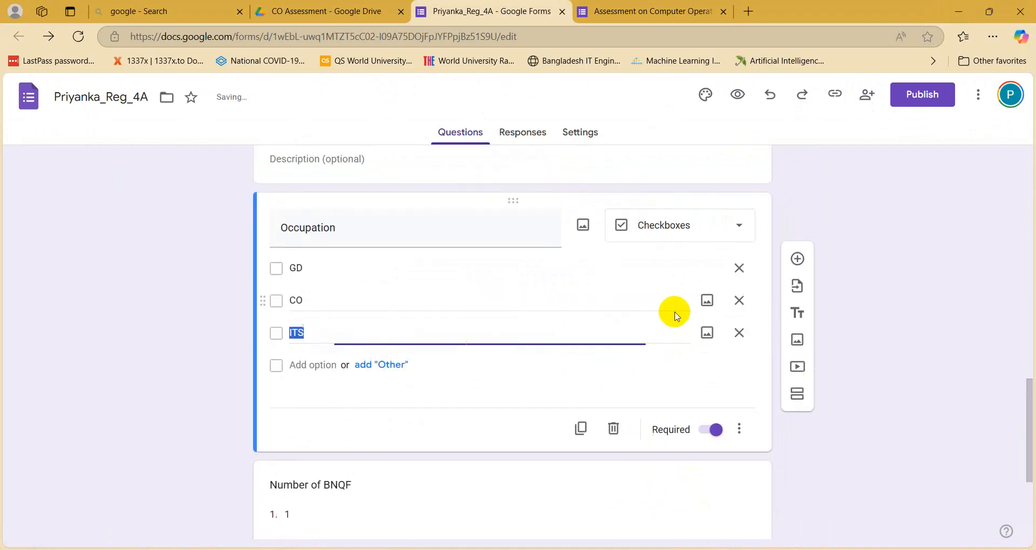
left_click(708, 430)
scroll(671, 454, "down", 4)
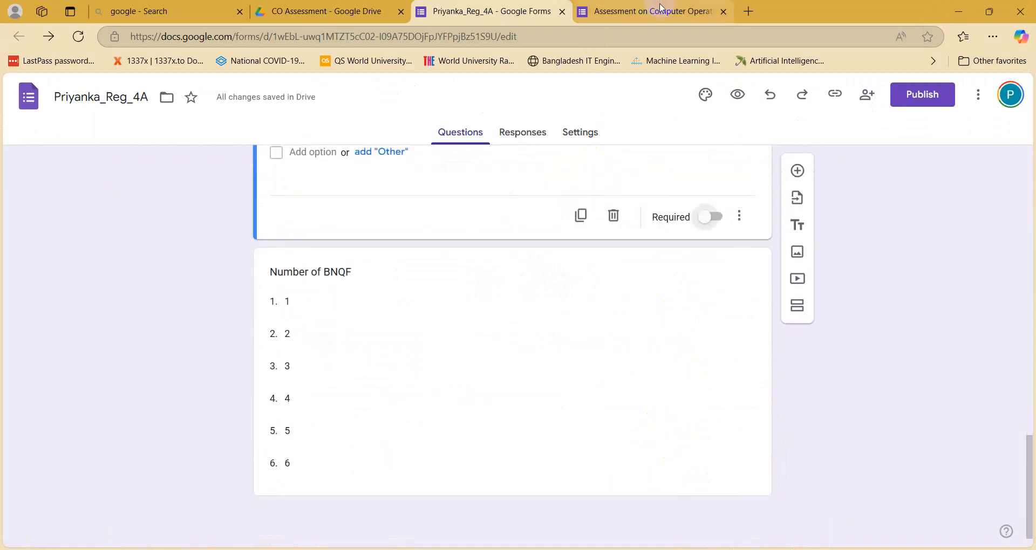
Step: Check the first Number of BNQF option value, leave it unchanged, and view the form preview
left_click(281, 301)
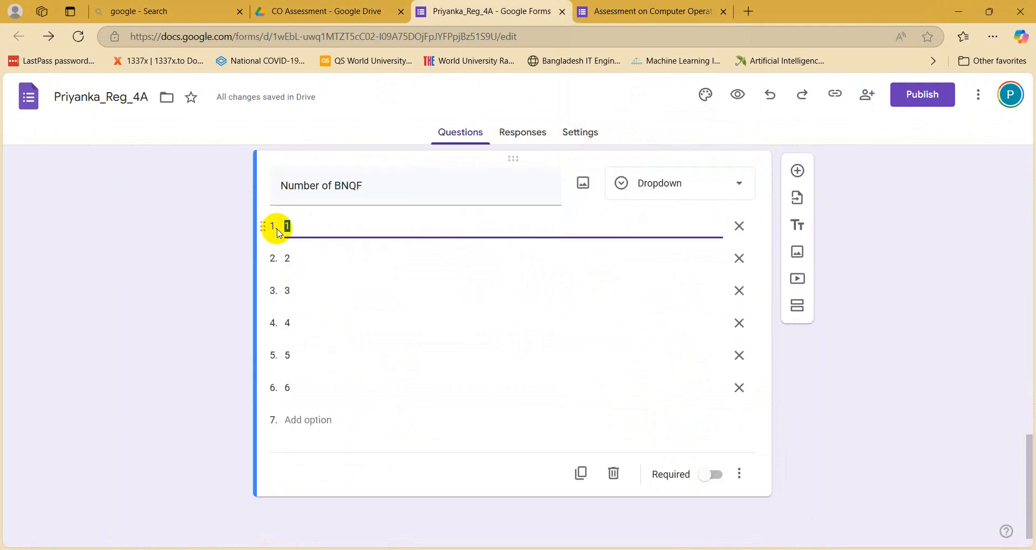
left_click(307, 225)
double_click(308, 227)
left_click(877, 463)
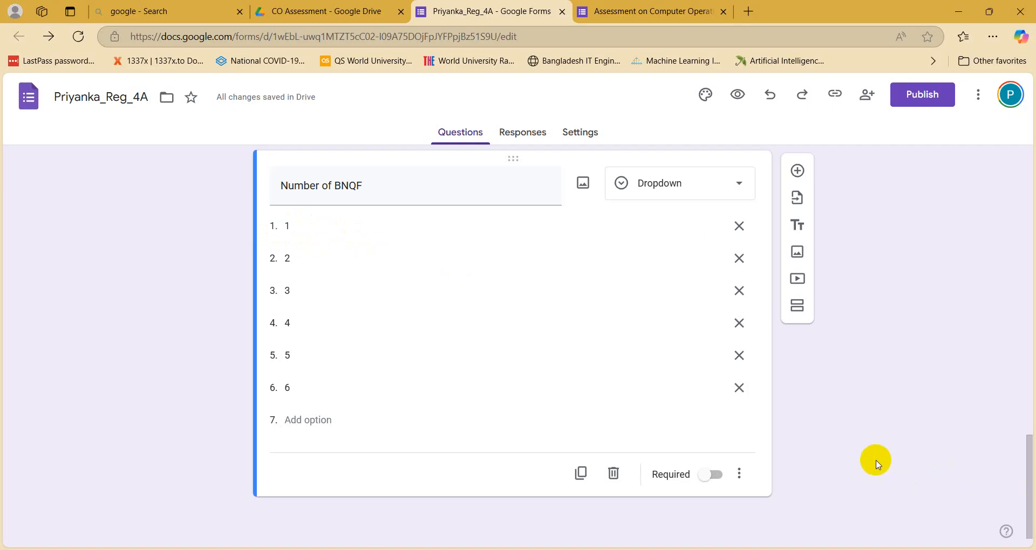
left_click(620, 11)
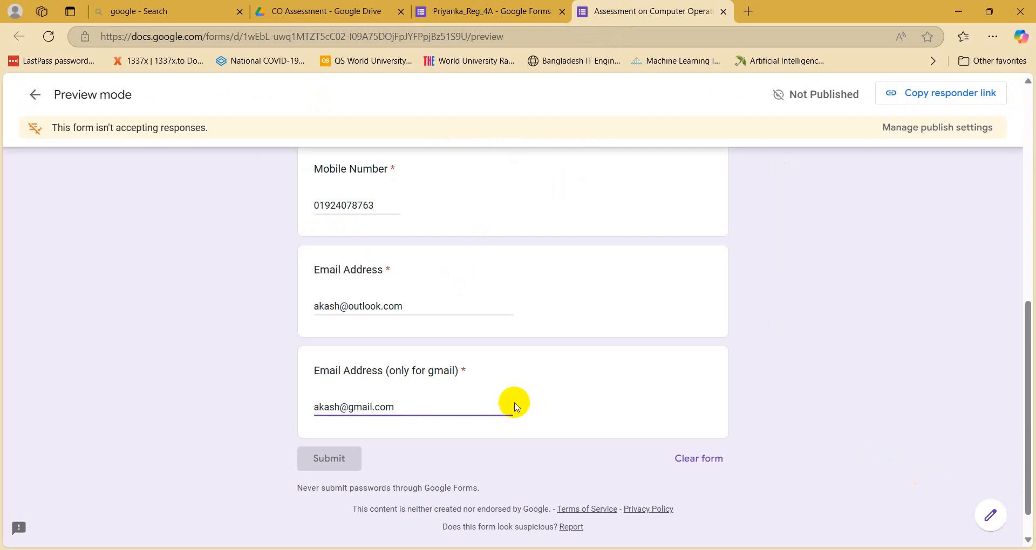
Step: Reload the preview to clear answers, compare with the editor, and try advancing
left_click(350, 402)
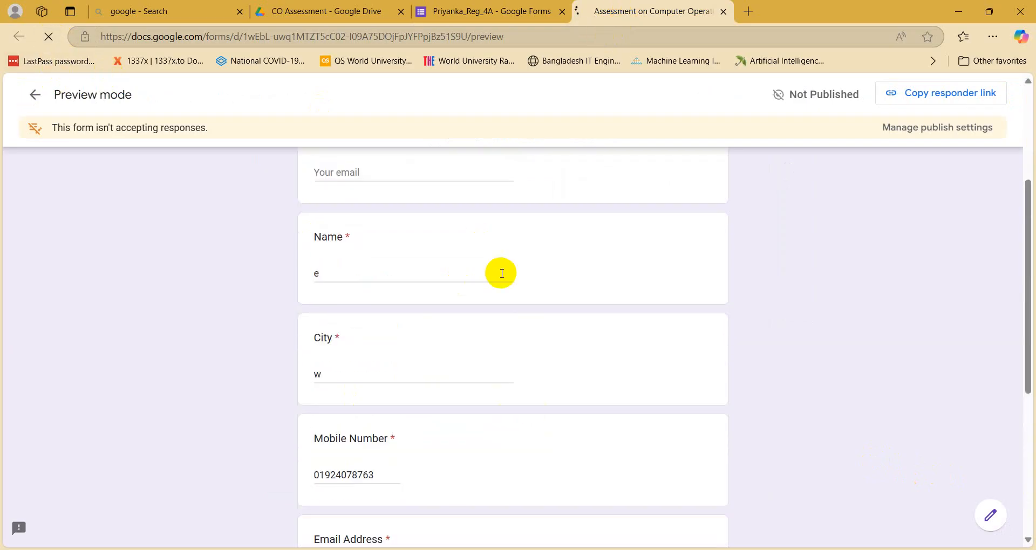
key("F5")
scroll(531, 308, "up", 4)
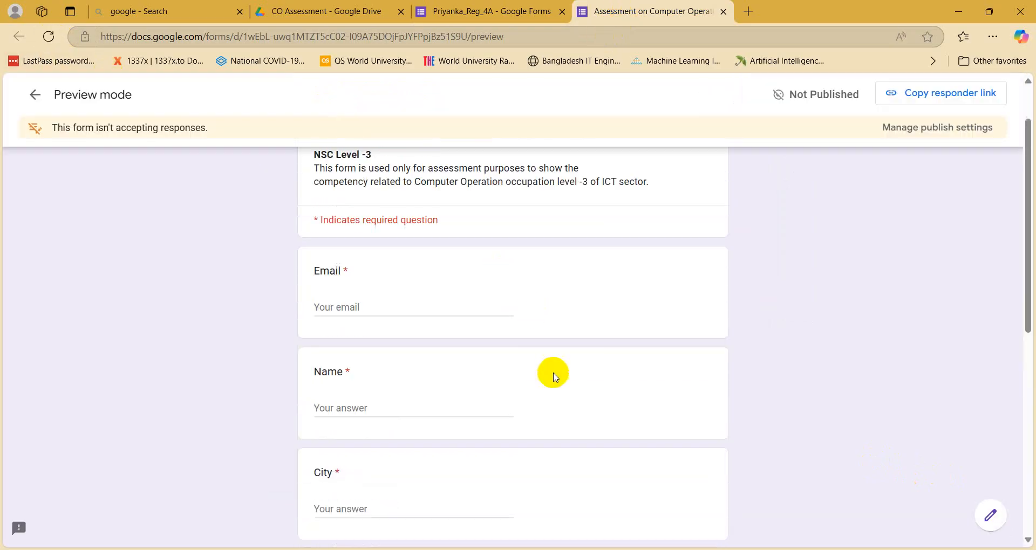
scroll(501, 358, "down", 3)
scroll(400, 324, "down", 10)
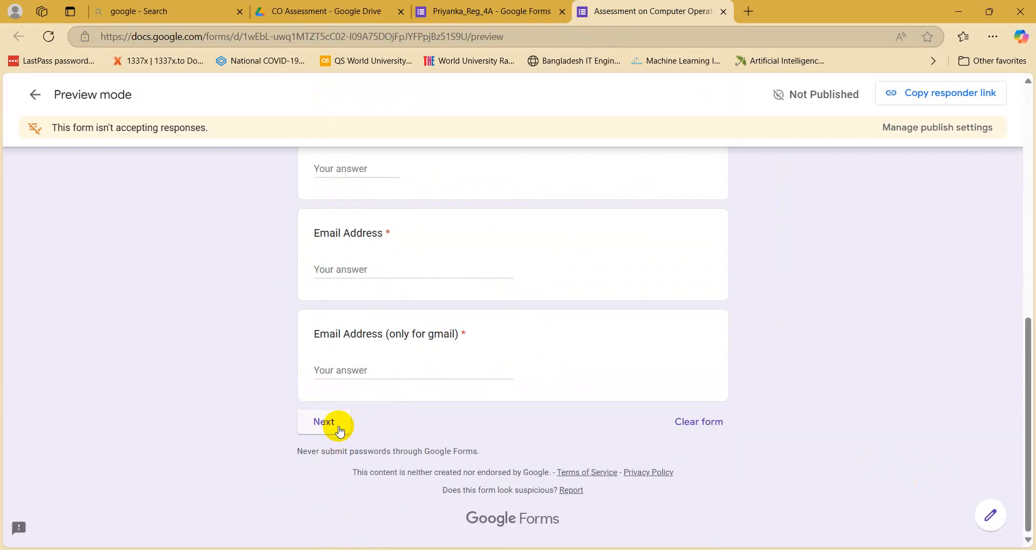
left_click(474, 11)
scroll(281, 329, "up", 3)
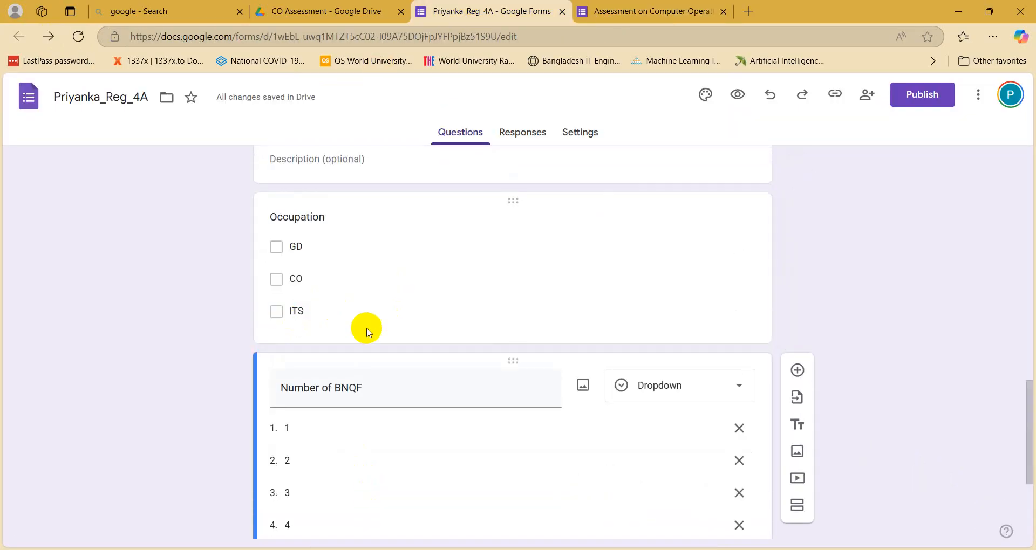
scroll(324, 389, "down", 4)
left_click(619, 7)
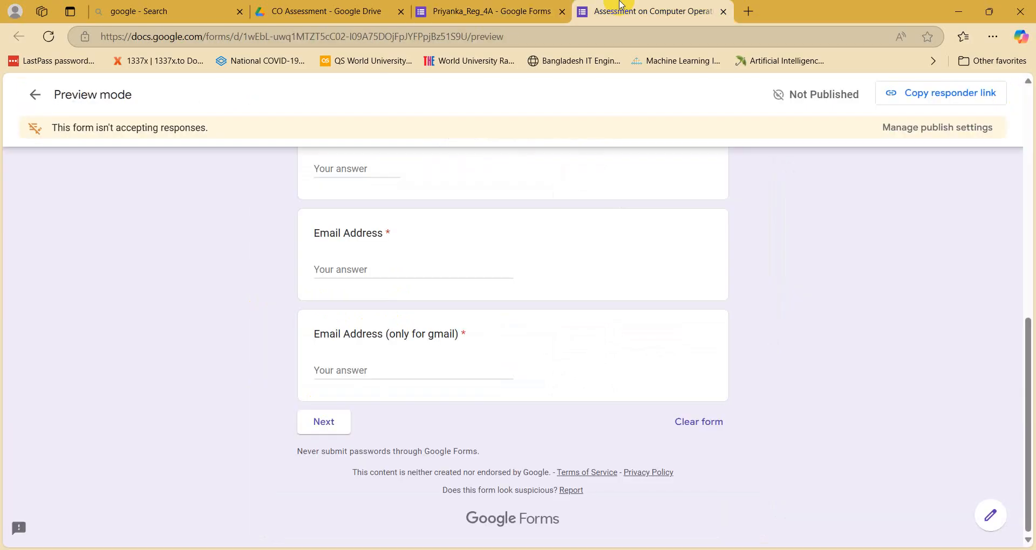
scroll(513, 386, "up", 5)
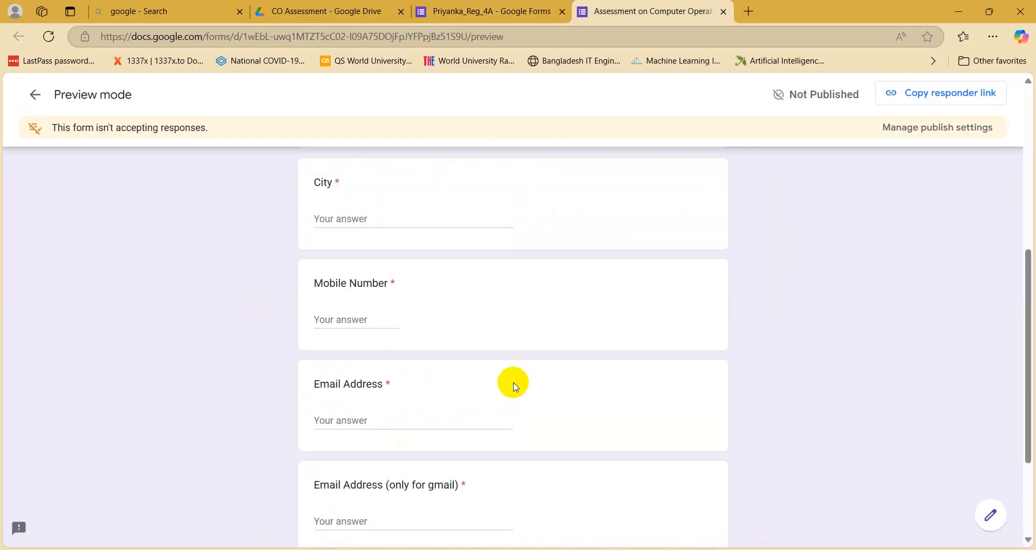
scroll(379, 299, "down", 5)
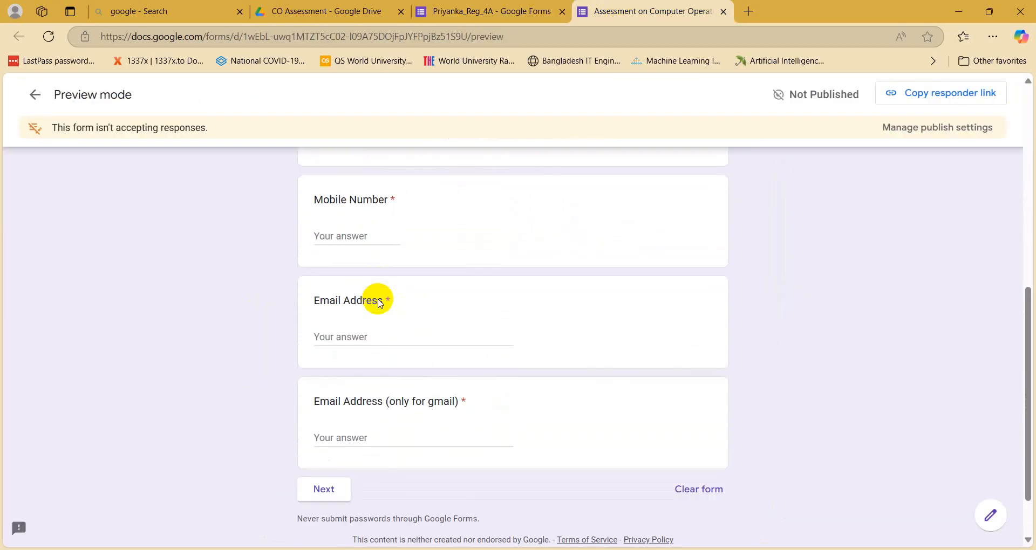
left_click(332, 498)
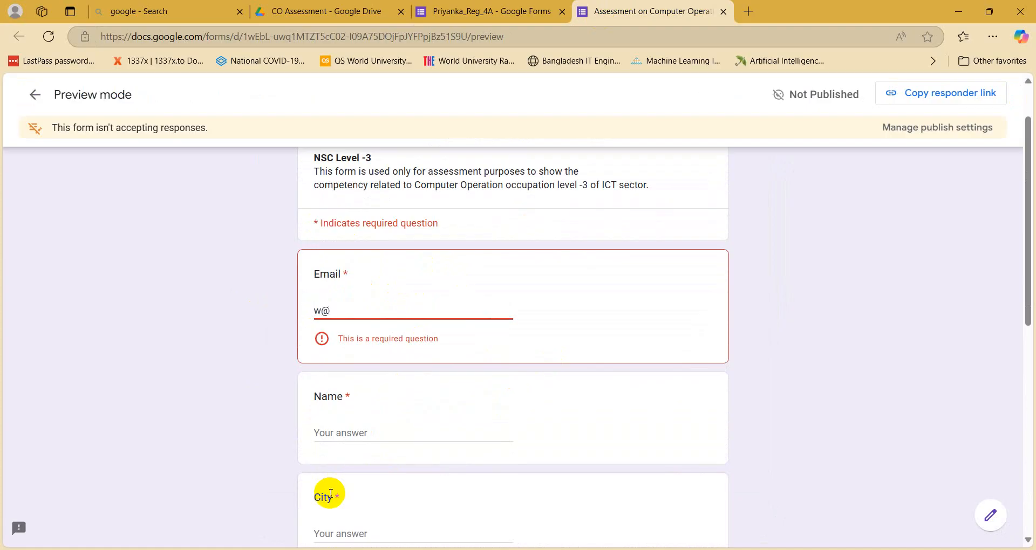
type("w@gmail.com")
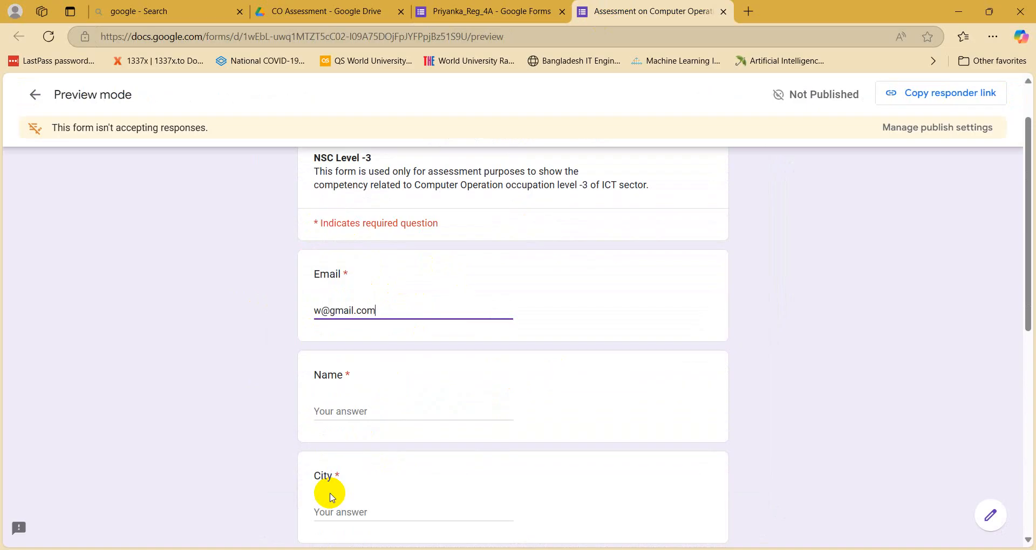
scroll(333, 497, "down", 2)
left_click(352, 271)
type("w")
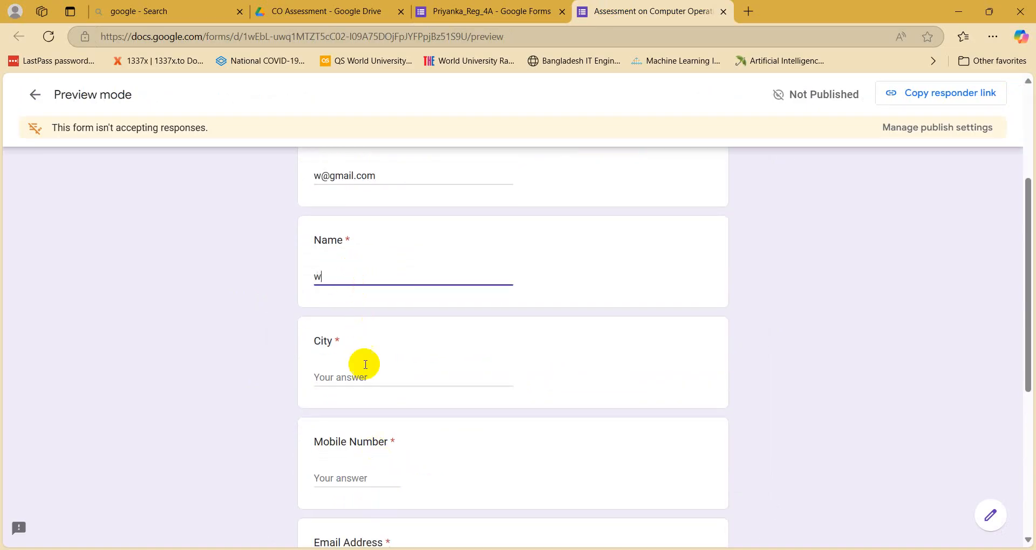
left_click(348, 391)
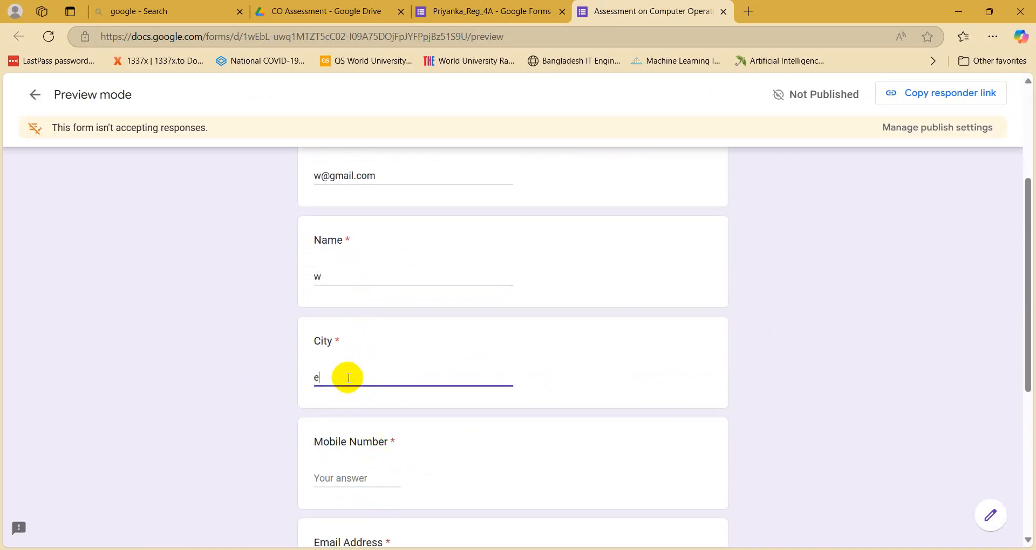
scroll(348, 379, "down", 2)
left_click(345, 349)
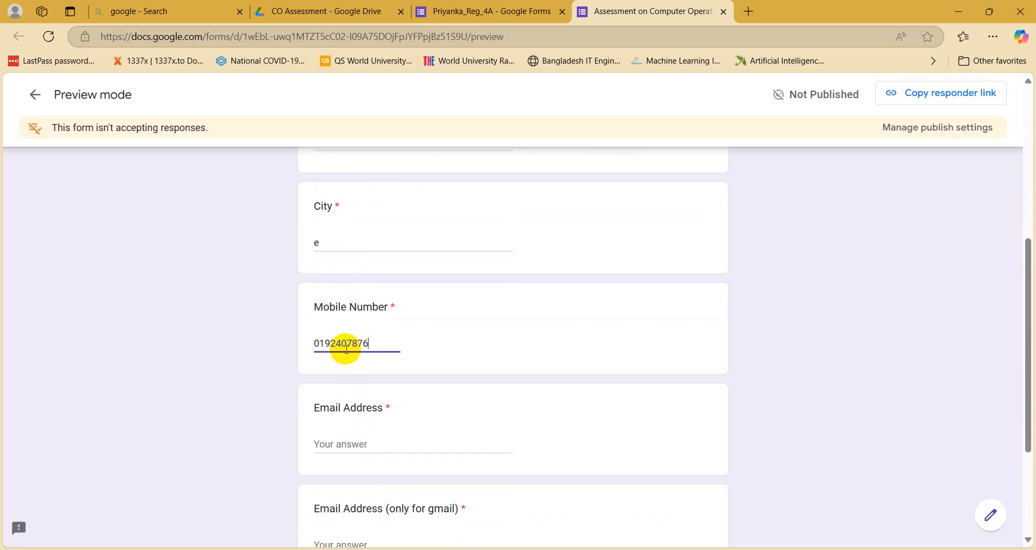
scroll(348, 354, "down", 2)
Step: Paste the copied email into the Email Address and gmail-only fields, then advance to Section 2
left_click(347, 363)
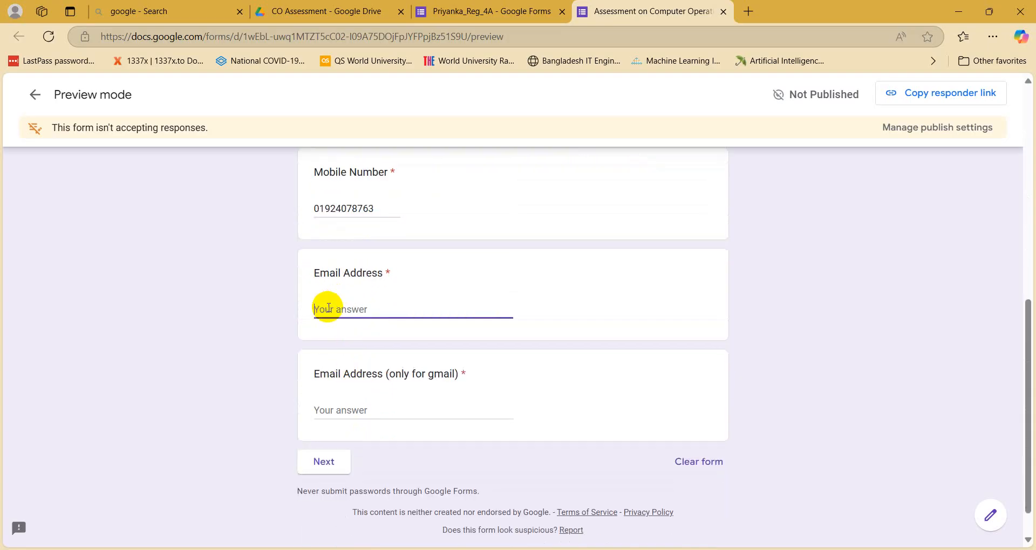
scroll(328, 307, "up", 5)
left_click_drag(385, 243, 277, 244)
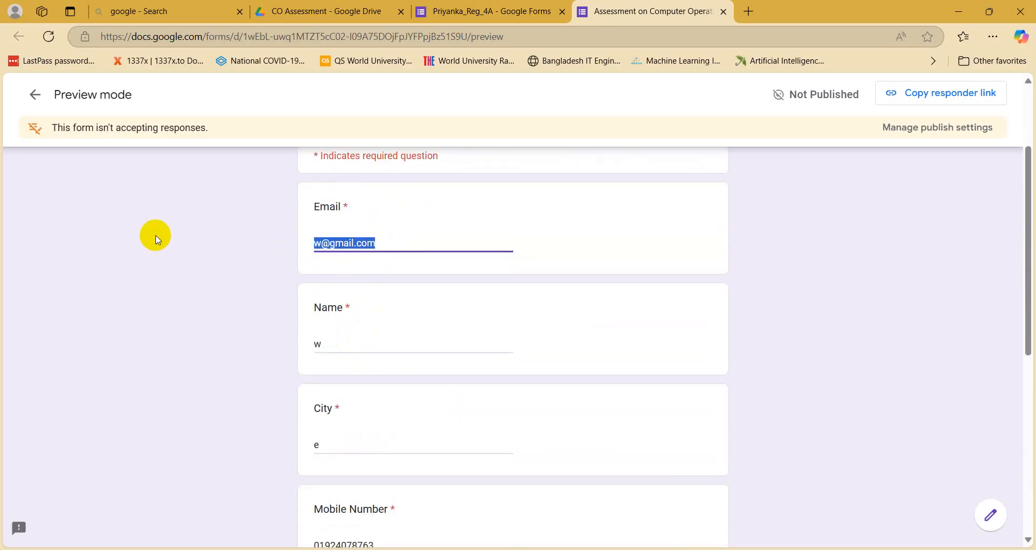
key("ctrl+c")
scroll(156, 240, "down", 4)
left_click(326, 377)
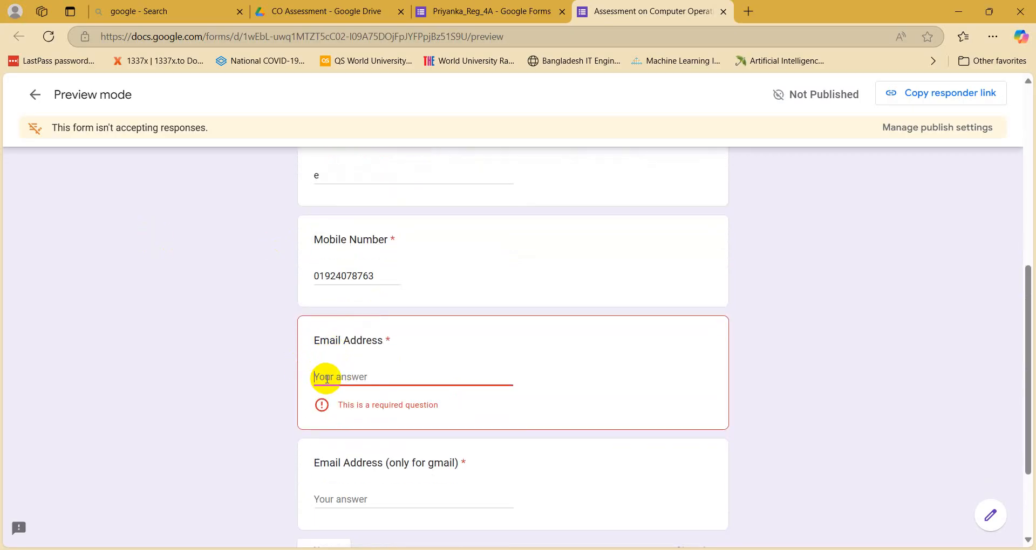
key("ctrl+v")
left_click(327, 476)
key("ctrl+v")
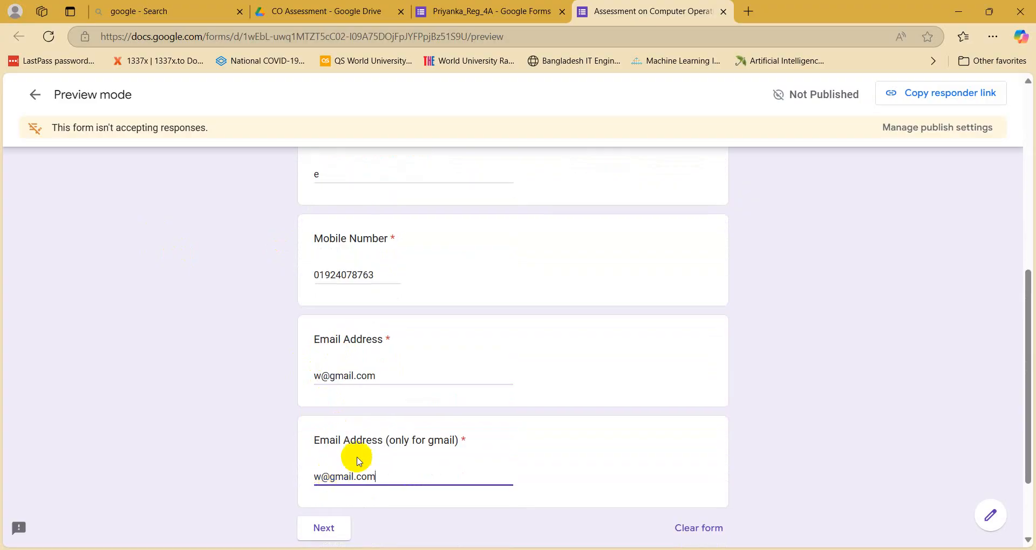
scroll(346, 448, "down", 2)
left_click(346, 420)
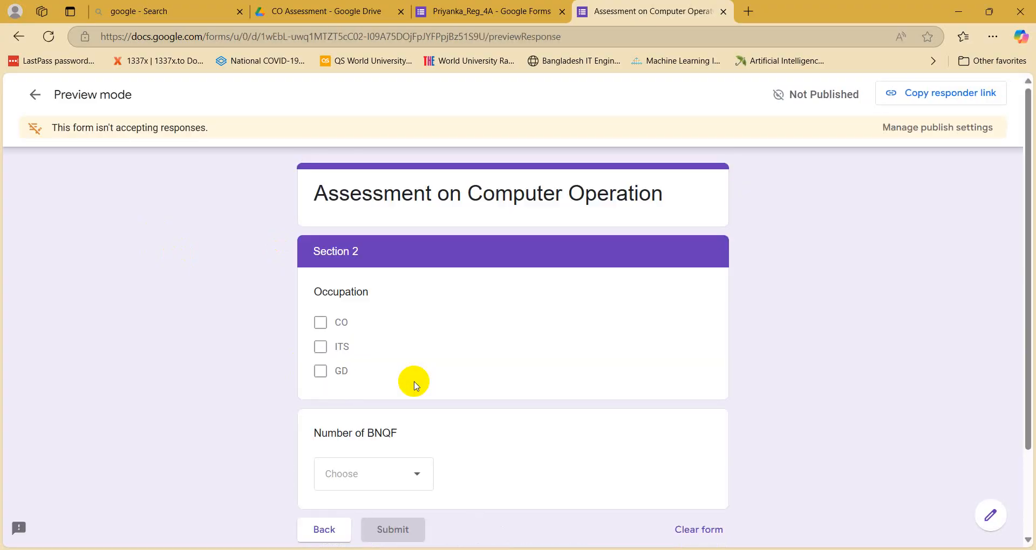
Step: Open the Number of BNQF dropdown in the preview to check choices 1–6
scroll(431, 389, "down", 2)
left_click(369, 372)
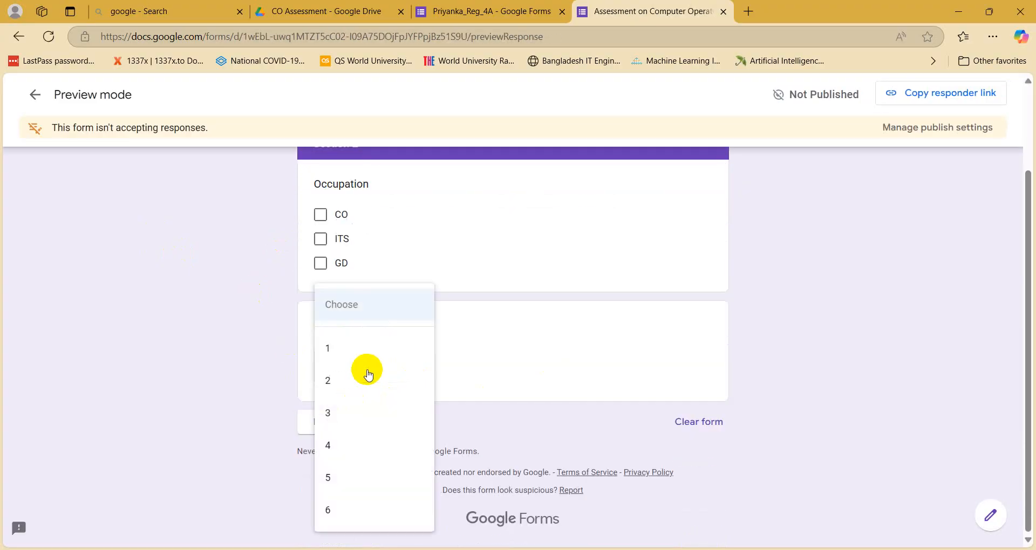
scroll(347, 512, "up", 2)
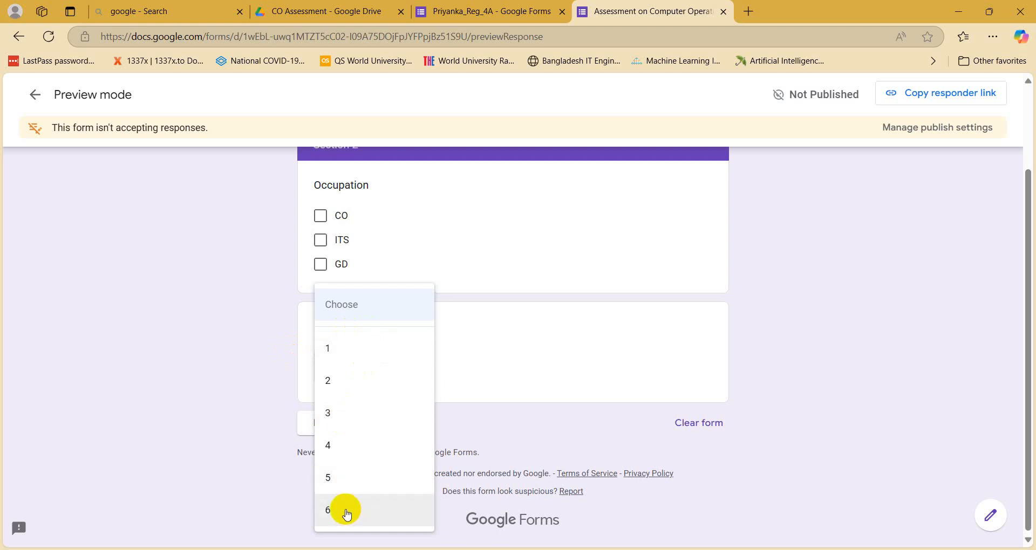
left_click(193, 341)
Step: Go back to Section 1 and forward to Section 2, then return to the form editor
scroll(321, 238, "down", 1)
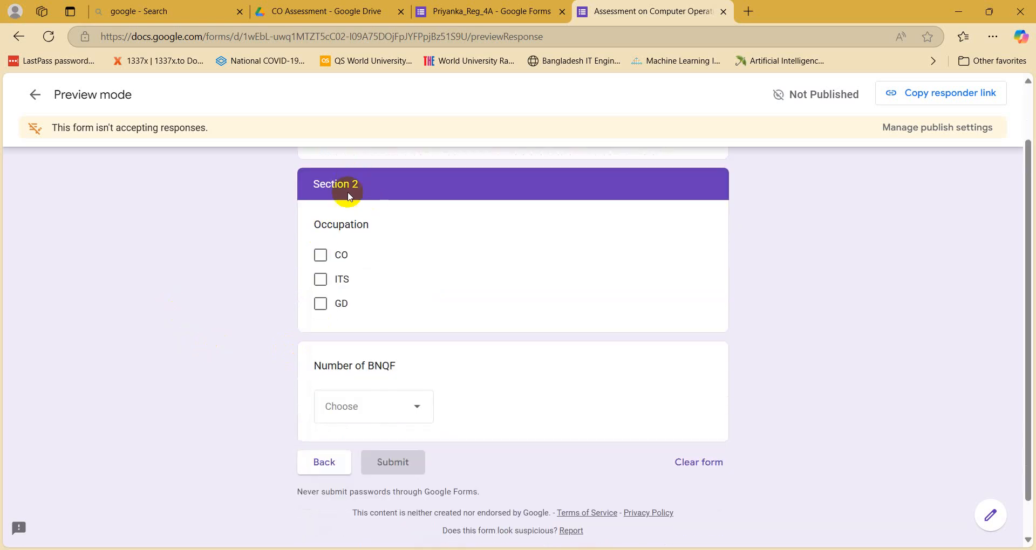
left_click(324, 464)
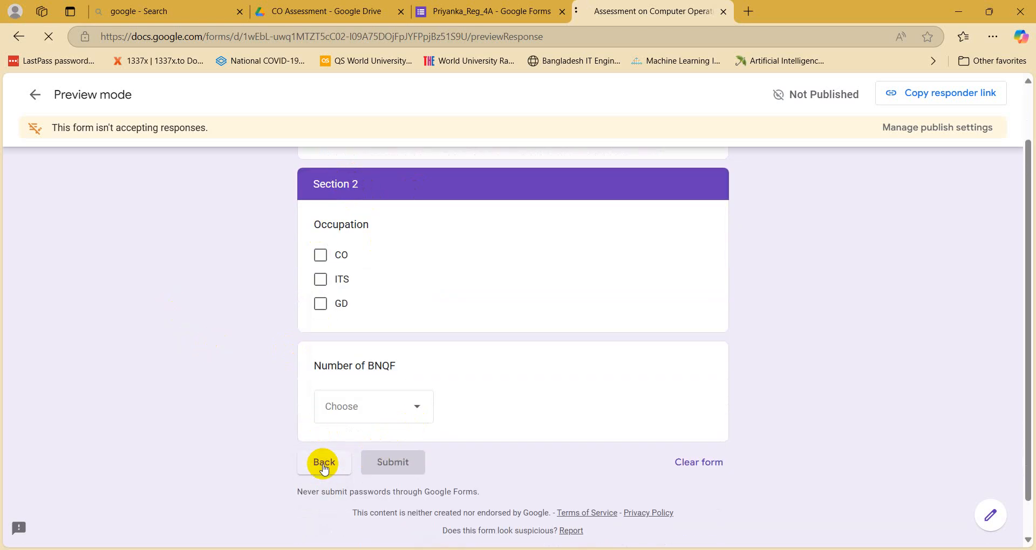
scroll(321, 461, "down", 10)
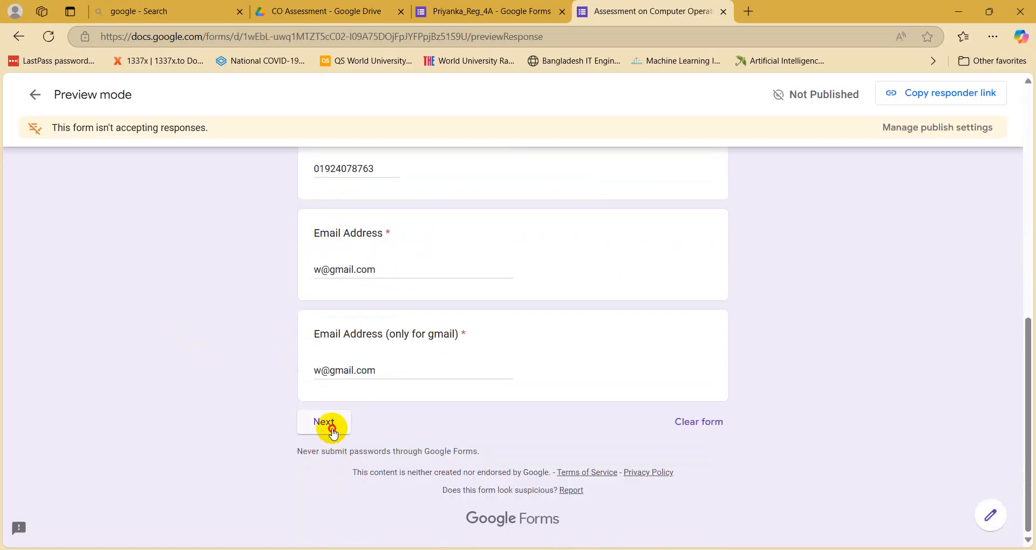
left_click(331, 425)
scroll(394, 316, "down", 3)
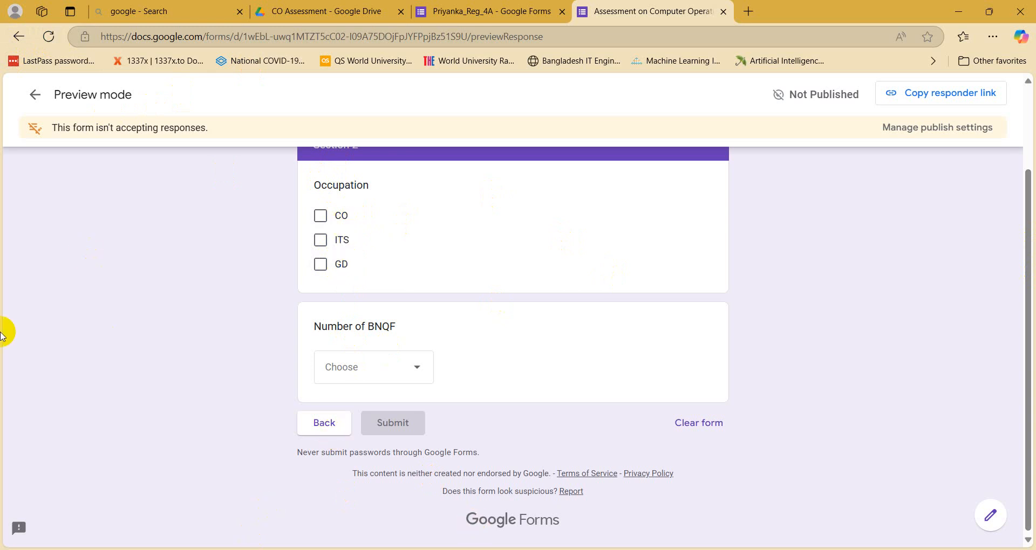
left_click(436, 10)
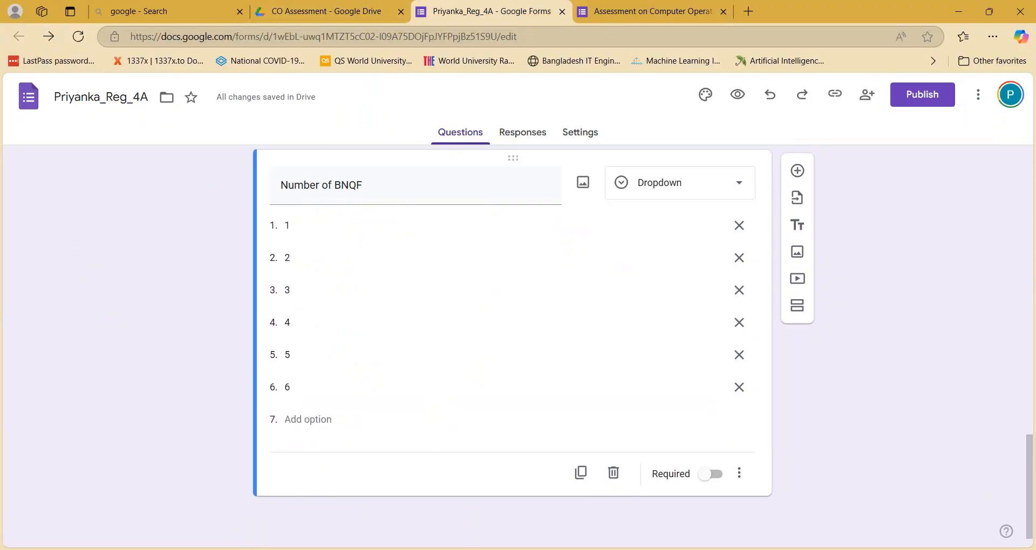
left_click(372, 549)
scroll(288, 363, "down", 3)
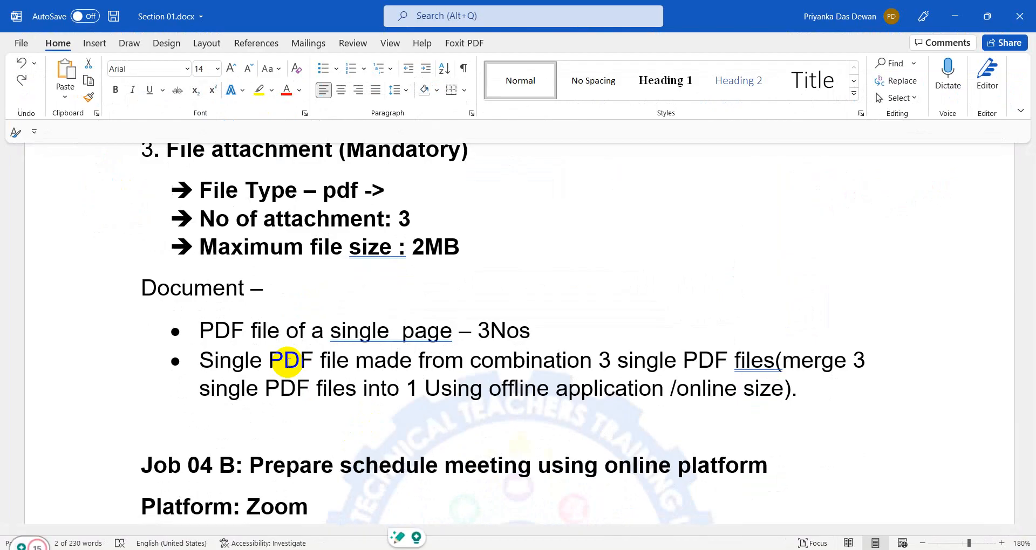
scroll(288, 363, "up", 2)
left_click_drag(203, 261, 493, 365)
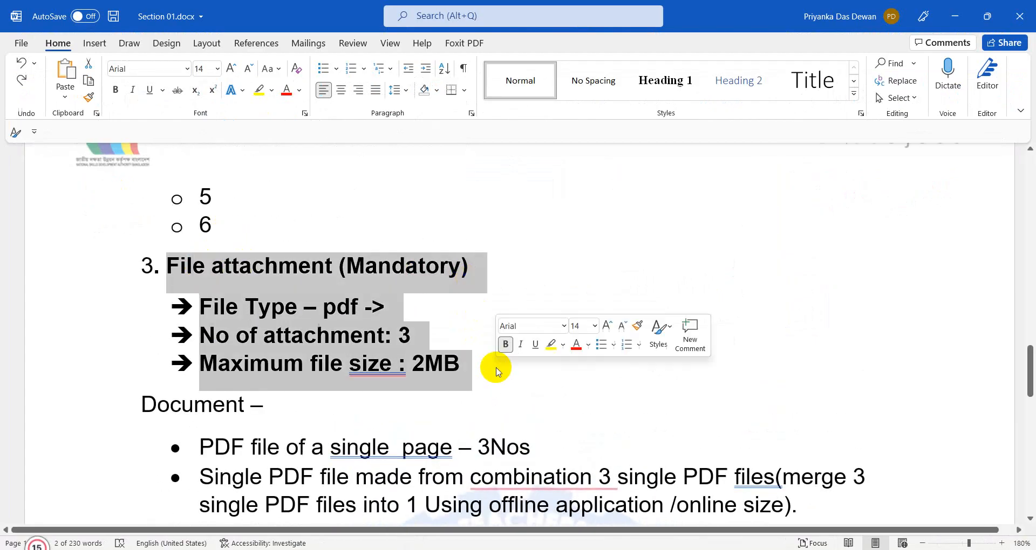
left_click(617, 373)
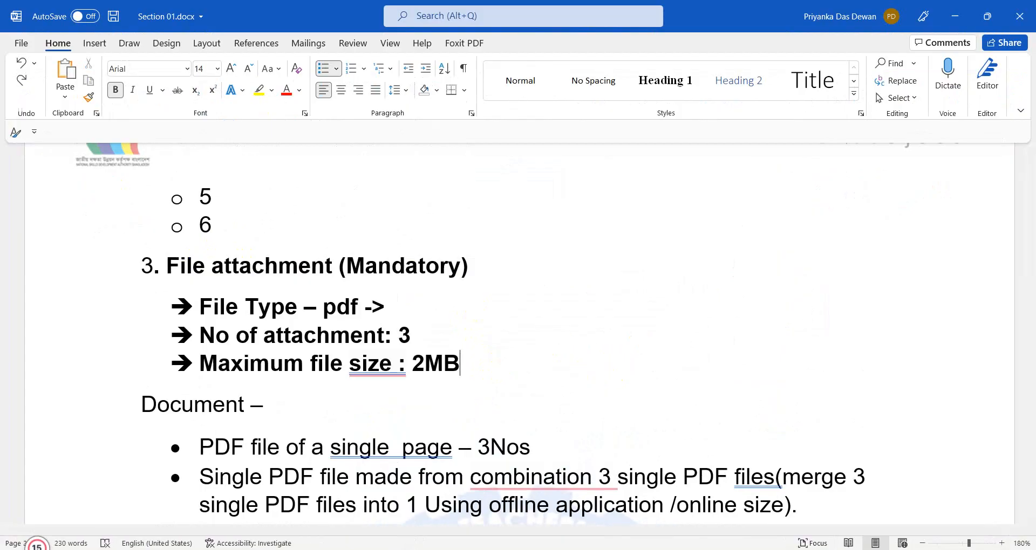
key("alt+Tab")
scroll(398, 319, "up", 4)
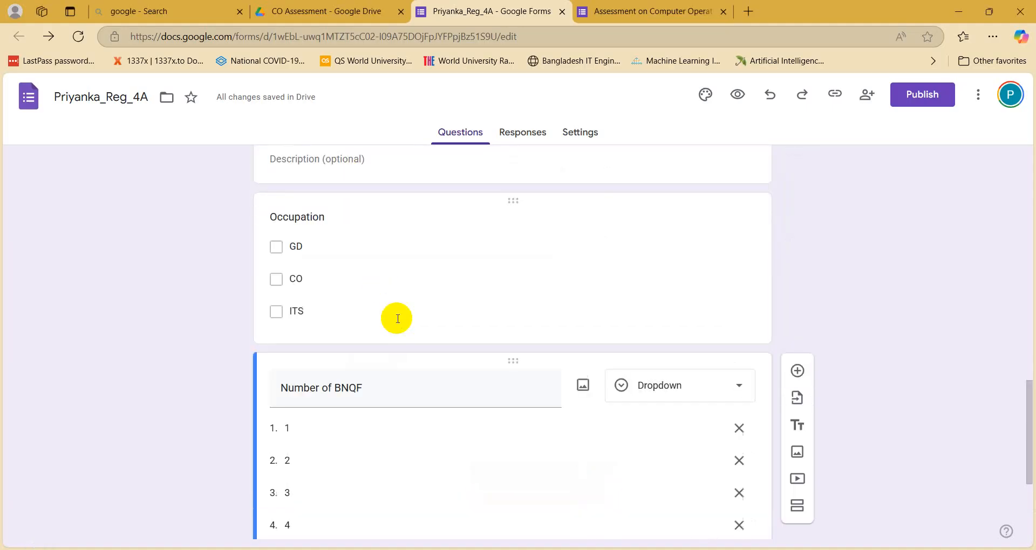
Step: Review the form's sections and glance at the CO Assessment folder in Drive
scroll(398, 319, "up", 3)
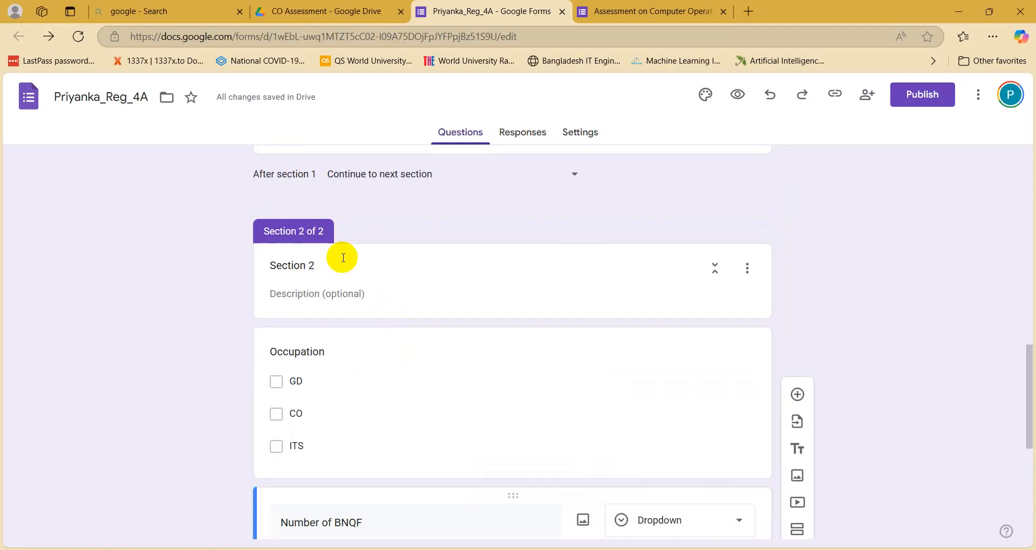
scroll(470, 203, "up", 3)
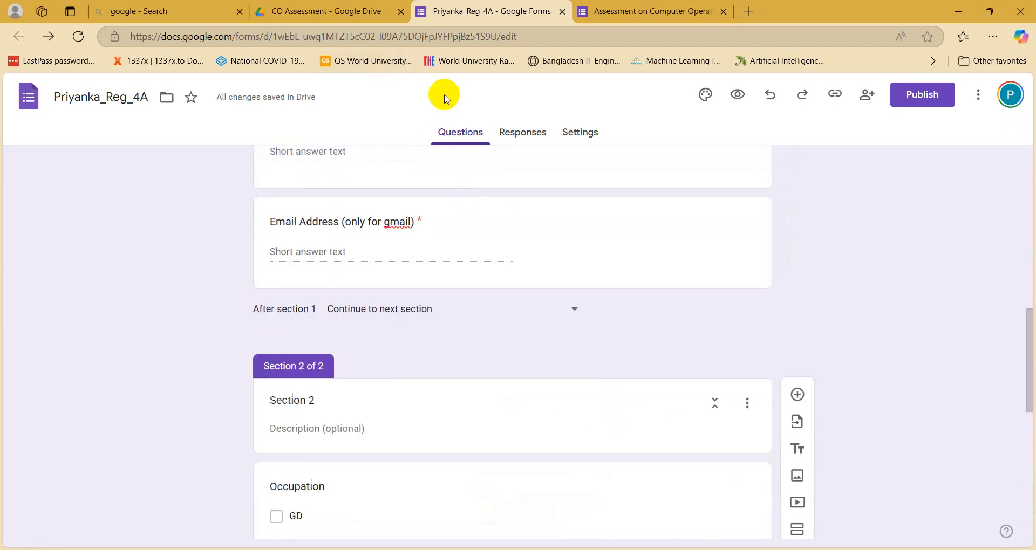
scroll(383, 425, "down", 6)
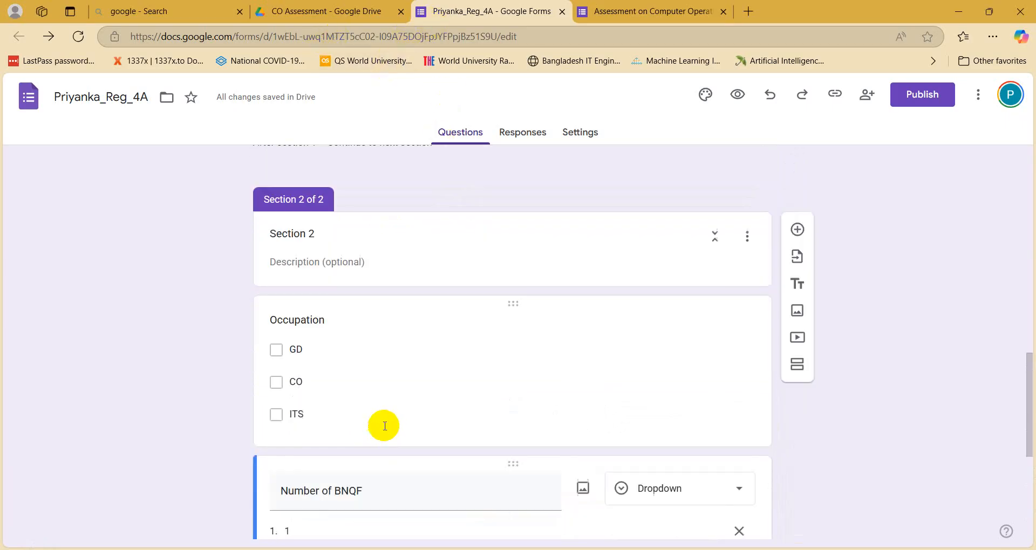
scroll(405, 243, "up", 2)
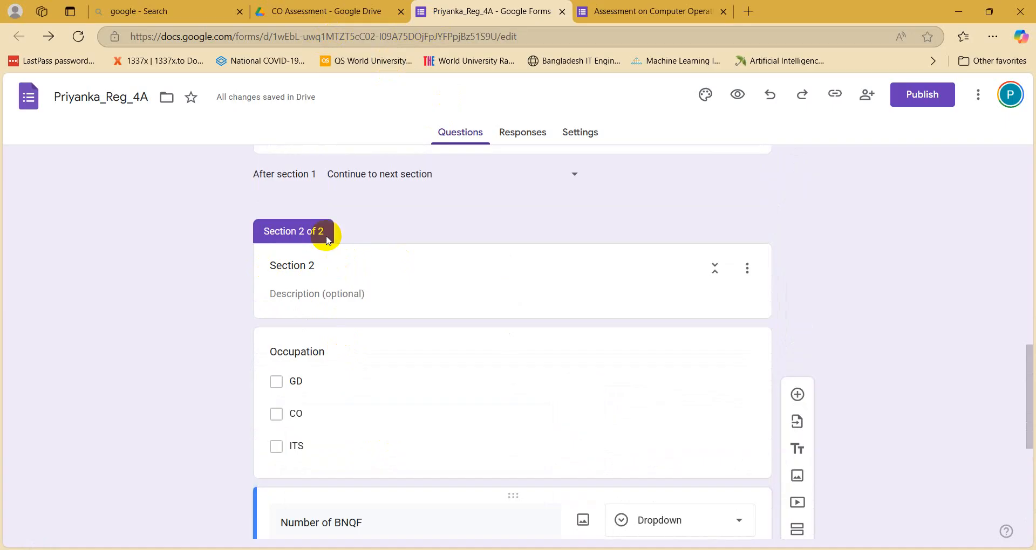
left_click(322, 10)
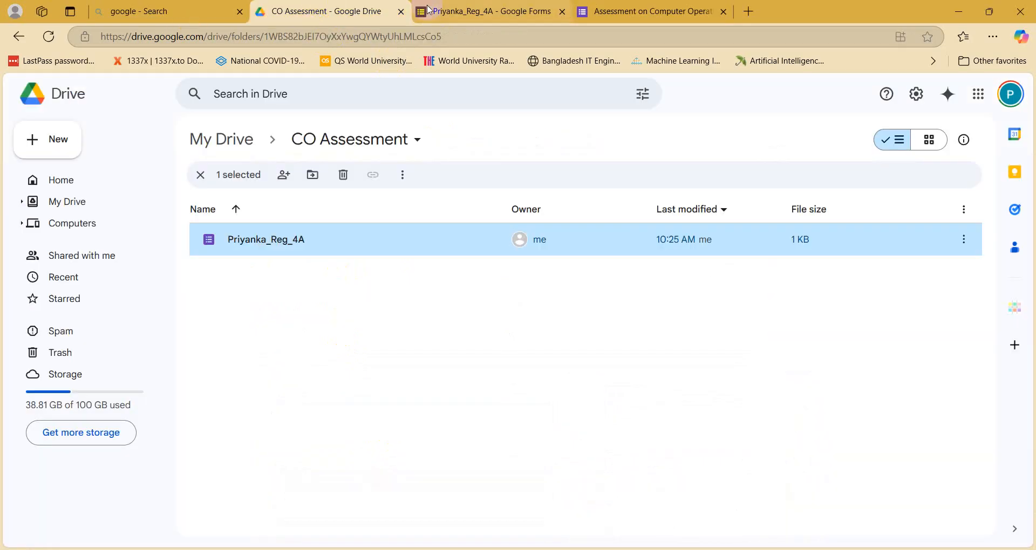
left_click(486, 10)
scroll(268, 493, "down", 6)
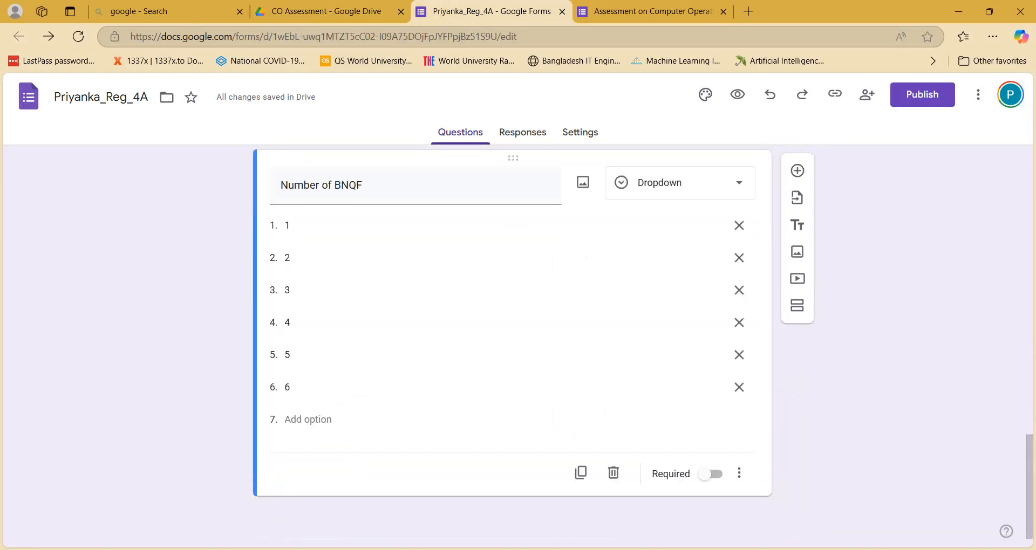
Step: Bring up Section 01.docx to read the file attachment rules: pdf type, 3 attachments
key("alt+Tab")
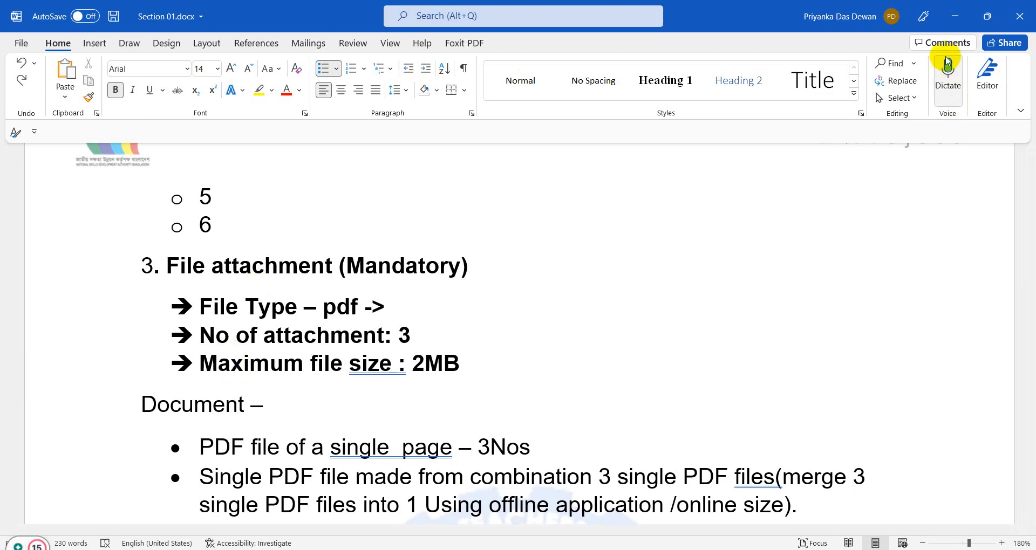
left_click(953, 16)
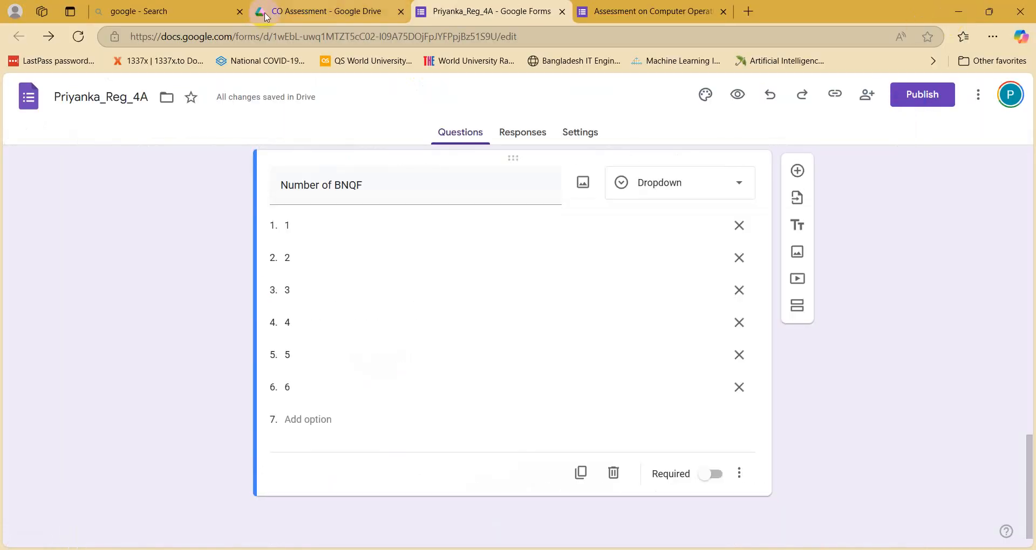
key("alt+Tab")
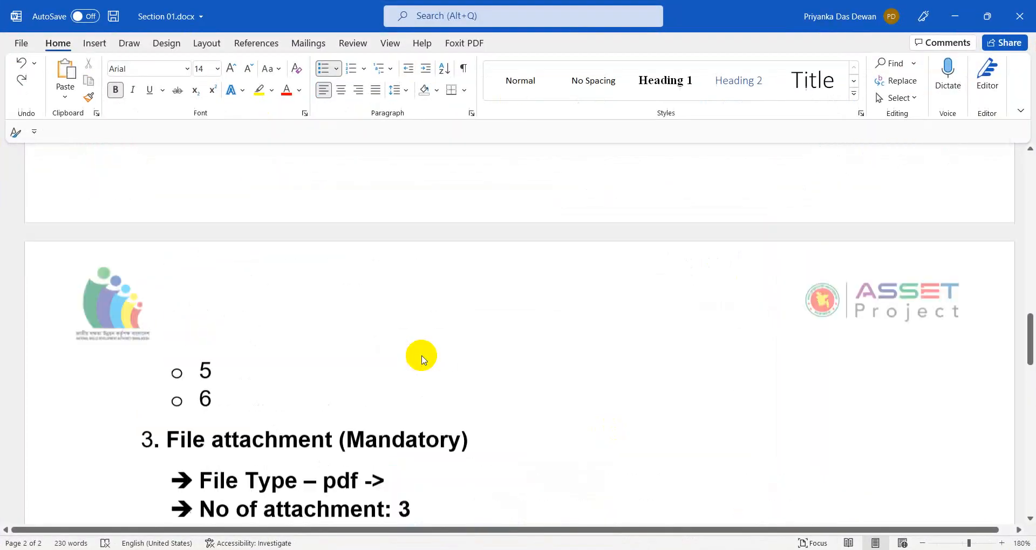
scroll(419, 354, "up", 6)
Step: Finish reading the Word requirements, then return to the registration form editor
scroll(217, 170, "up", 3)
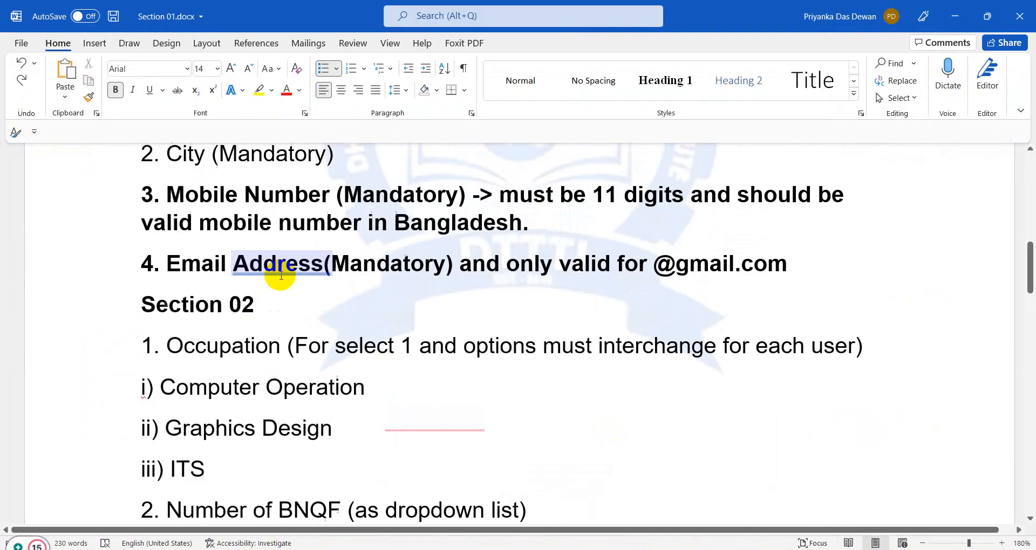
left_click(277, 289)
scroll(592, 386, "down", 10)
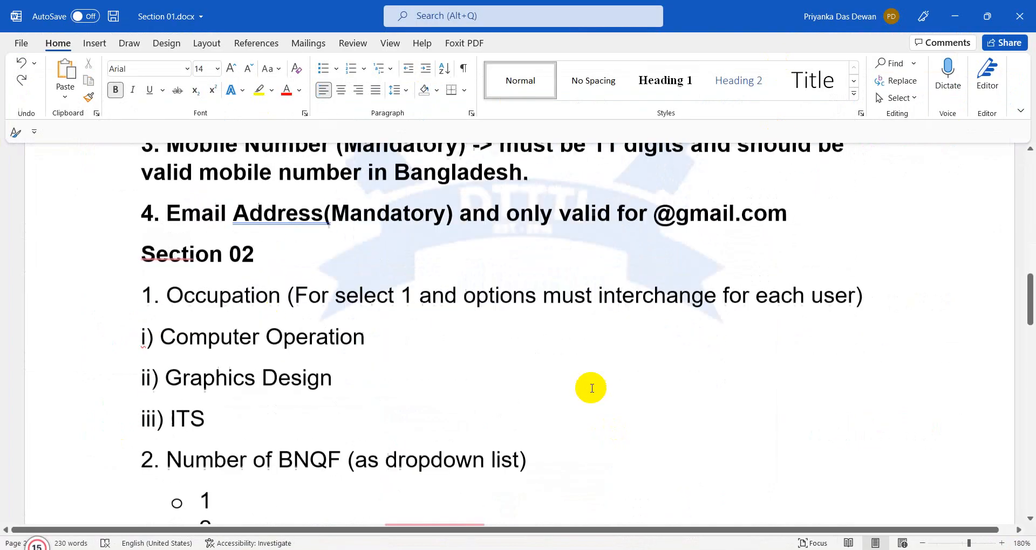
left_click(301, 399)
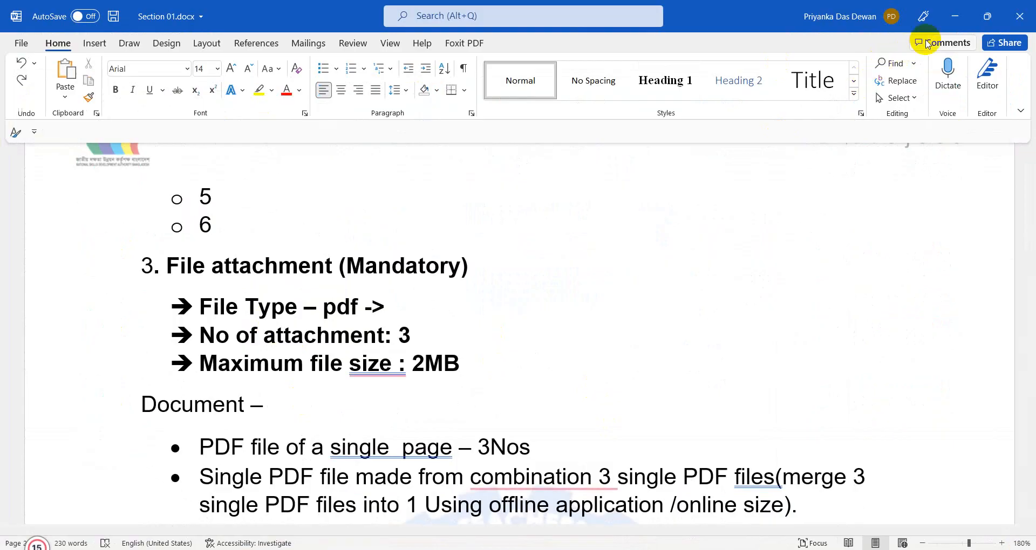
left_click(954, 17)
left_click(617, 6)
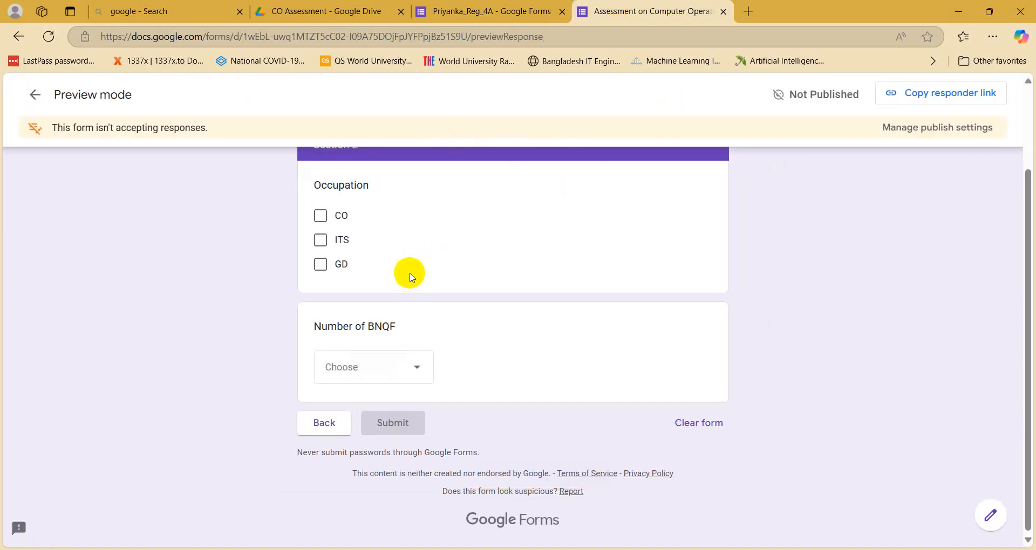
left_click(475, 10)
scroll(404, 324, "up", 6)
scroll(385, 399, "down", 6)
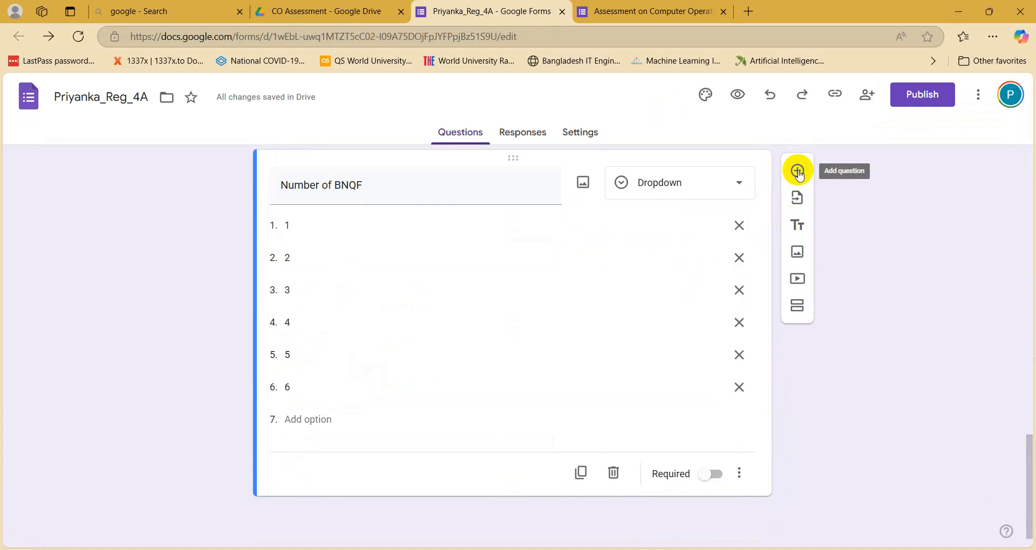
Step: Add two blank questions after Number of BNQF and delete the extra one
left_click(797, 172)
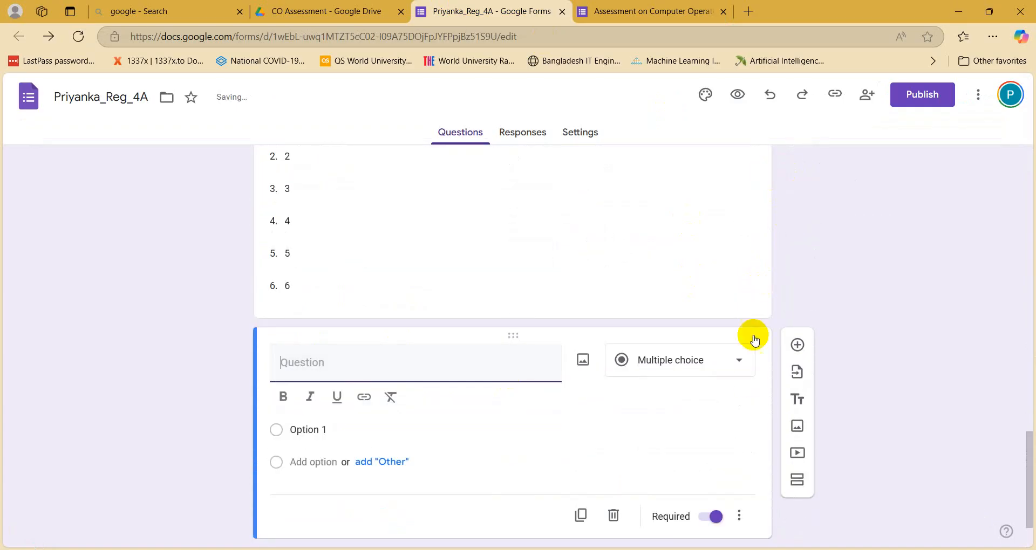
left_click(796, 343)
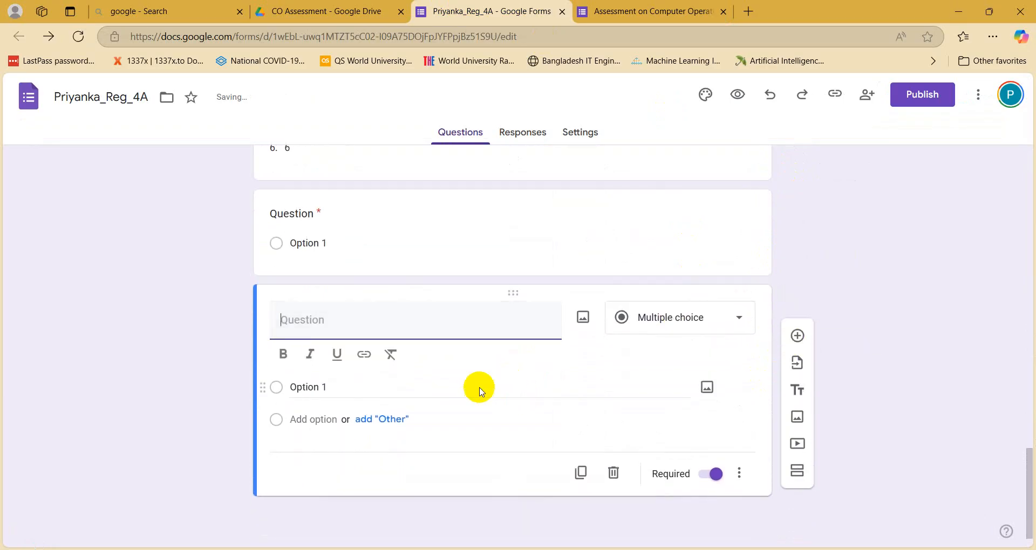
left_click(144, 419)
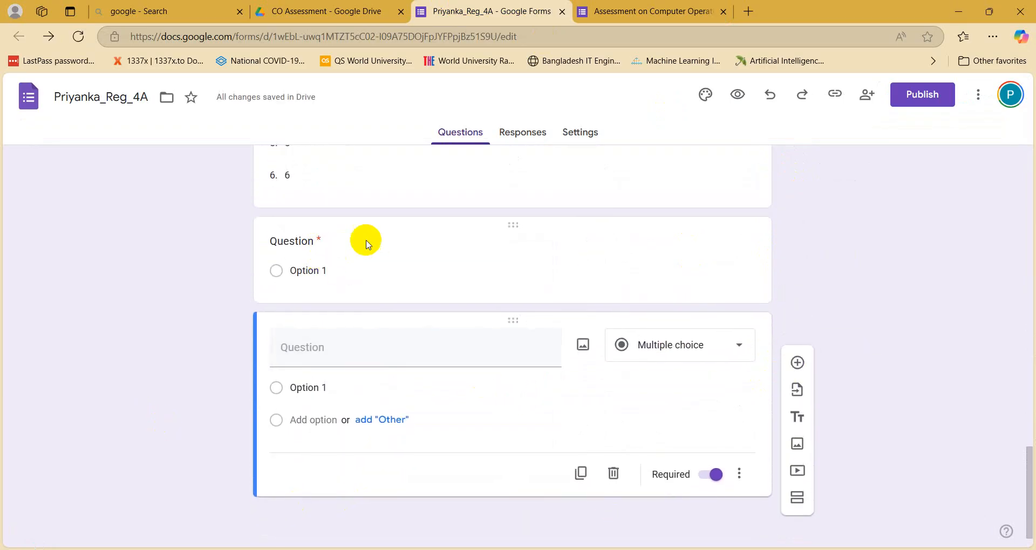
left_click(633, 227)
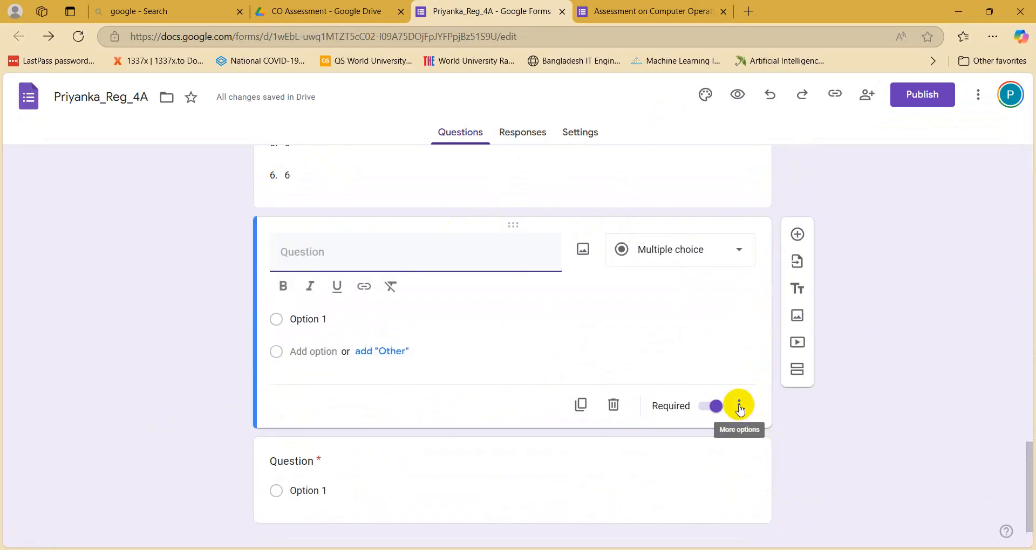
left_click(614, 409)
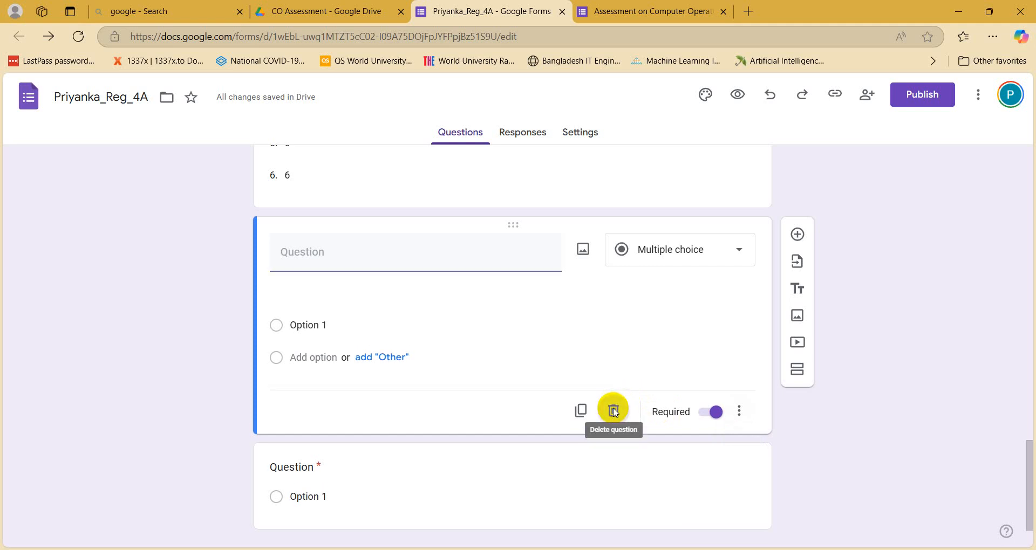
left_click(383, 432)
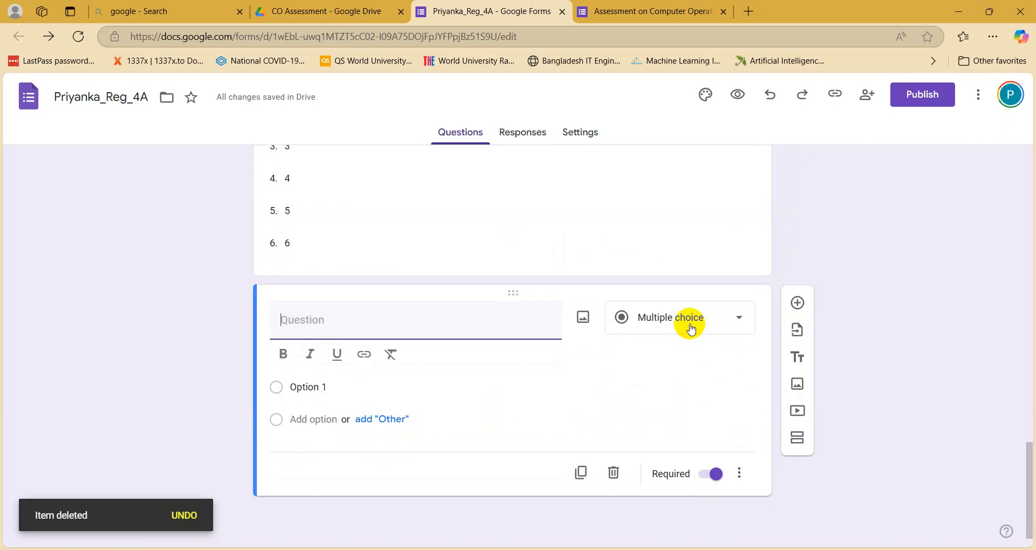
Step: Make the blank question a File upload question and allow respondents to upload files to Drive
left_click(692, 329)
left_click(668, 296)
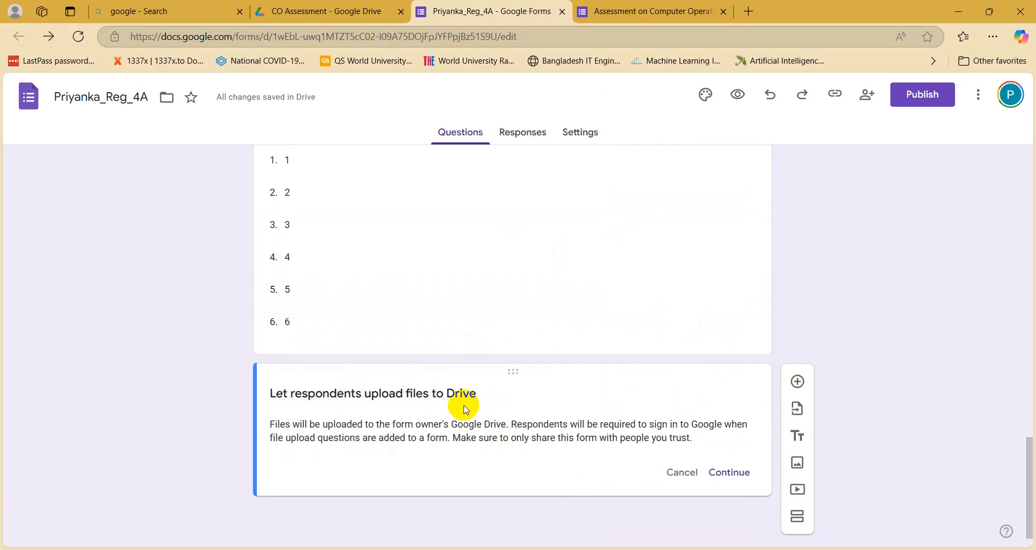
left_click(335, 11)
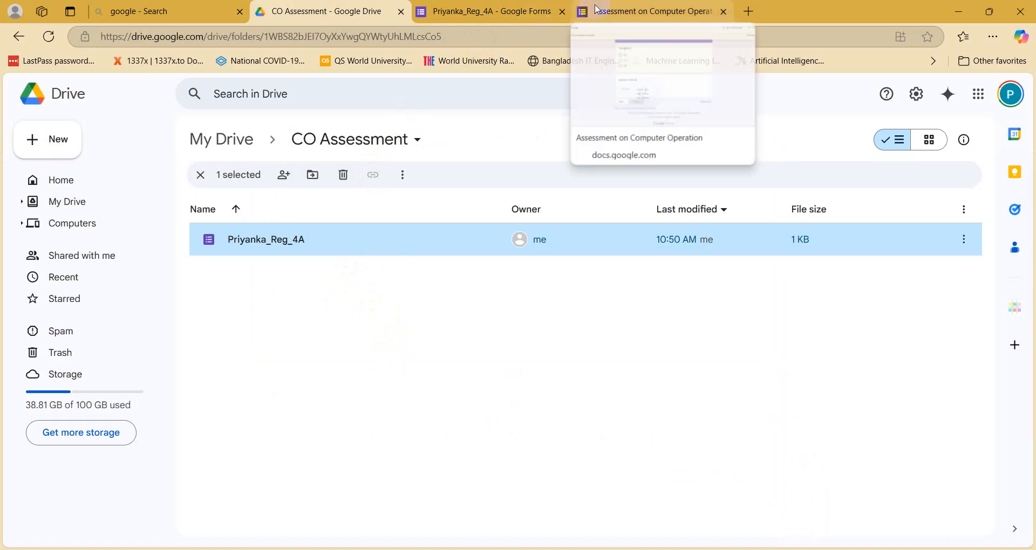
left_click(535, 533)
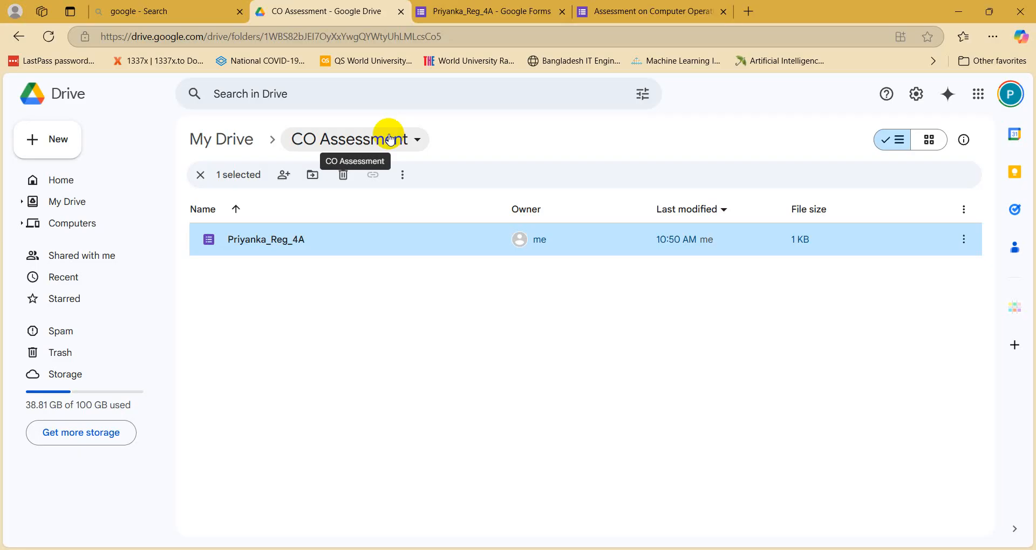
left_click(604, 8)
left_click(440, 8)
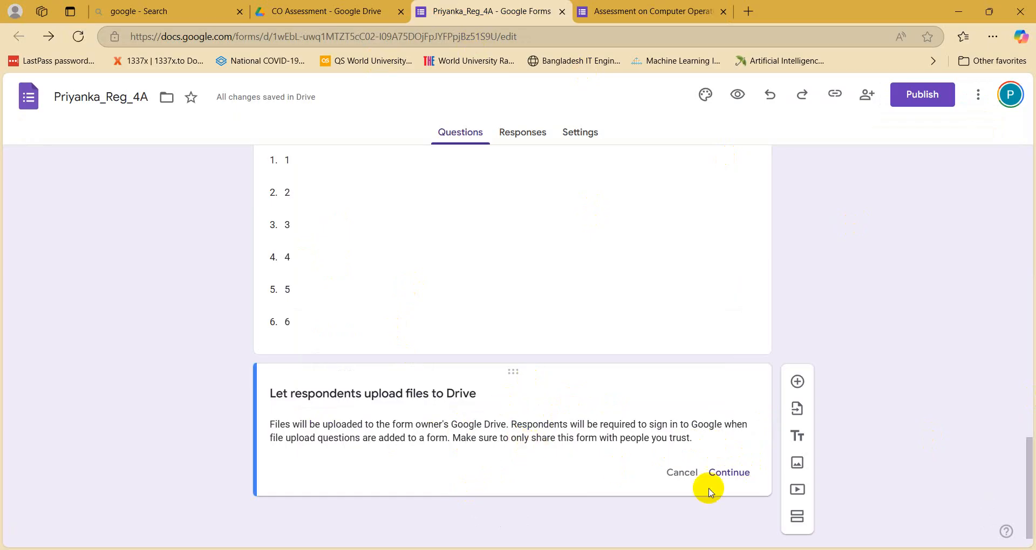
left_click(734, 473)
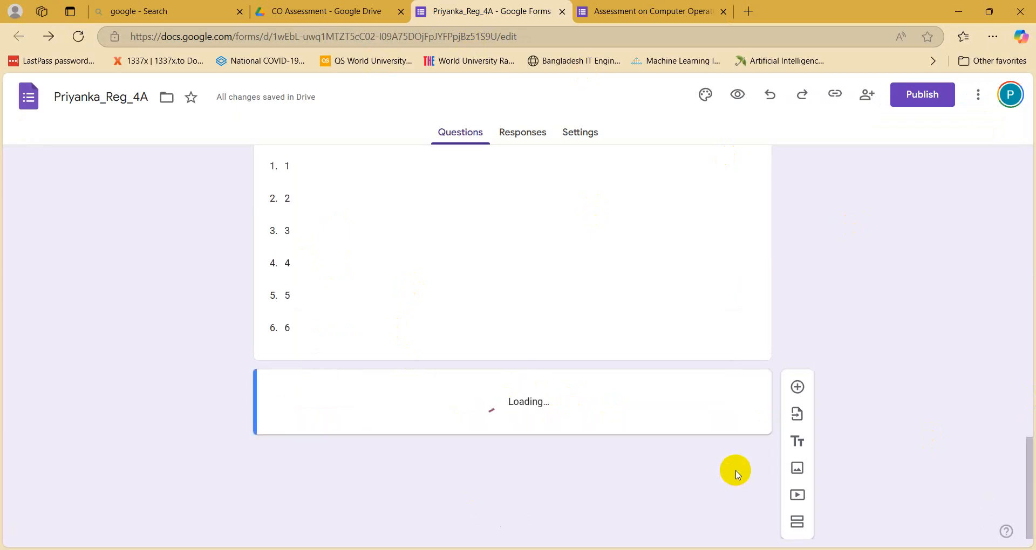
mouse_move(255, 5)
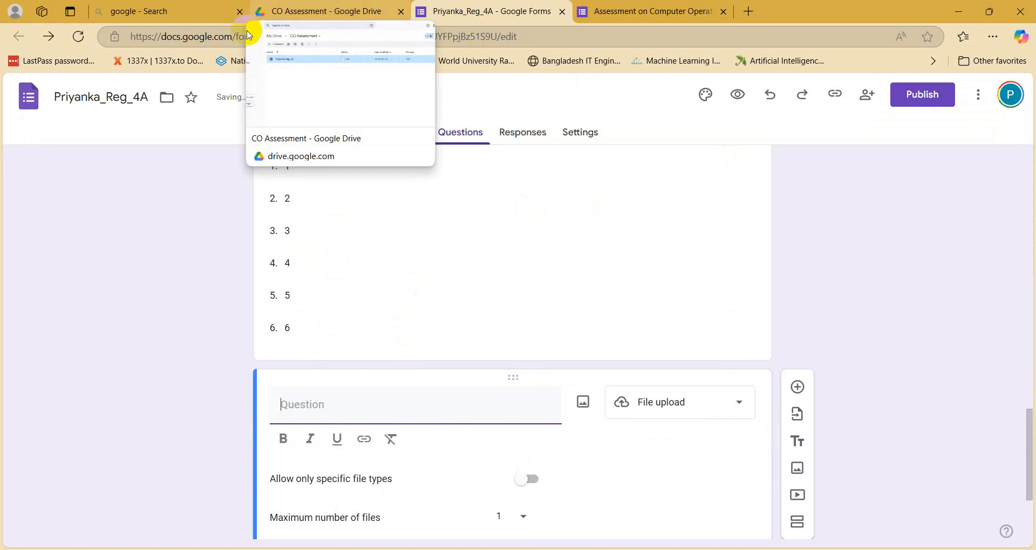
Step: Title the upload question 'file Attachment' and turn on Allow only specific file types
scroll(203, 301, "down", 3)
left_click(303, 268)
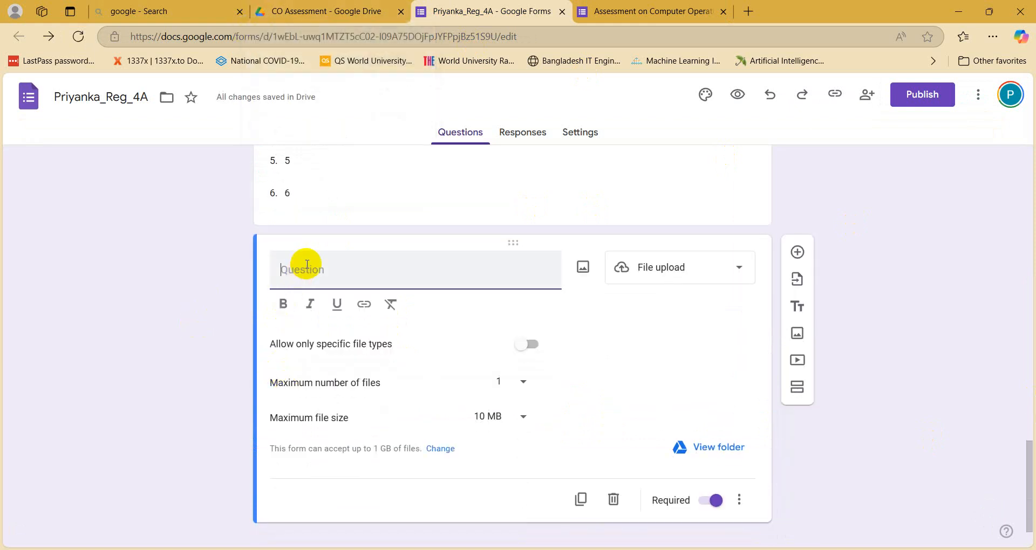
type("fil")
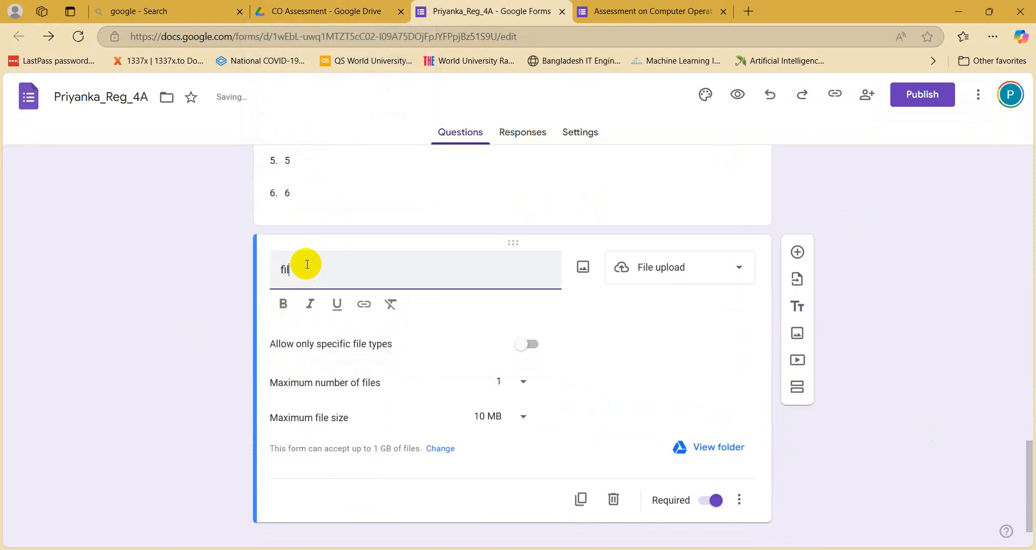
type("e Aka")
type("chment")
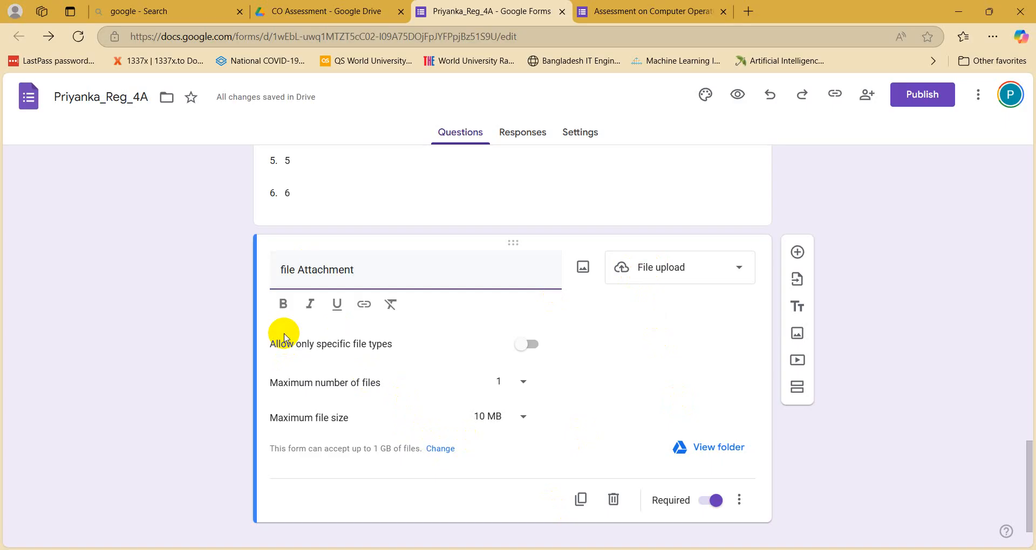
left_click(530, 346)
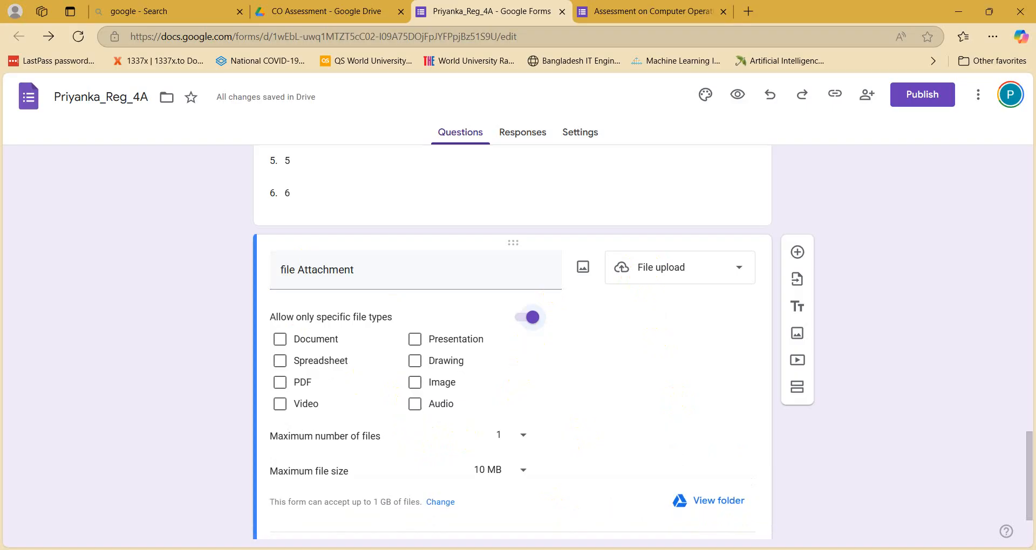
Step: Check the required file type in the requirements document and tick PDF as the only allowed type
key("alt+Tab")
left_click(348, 313)
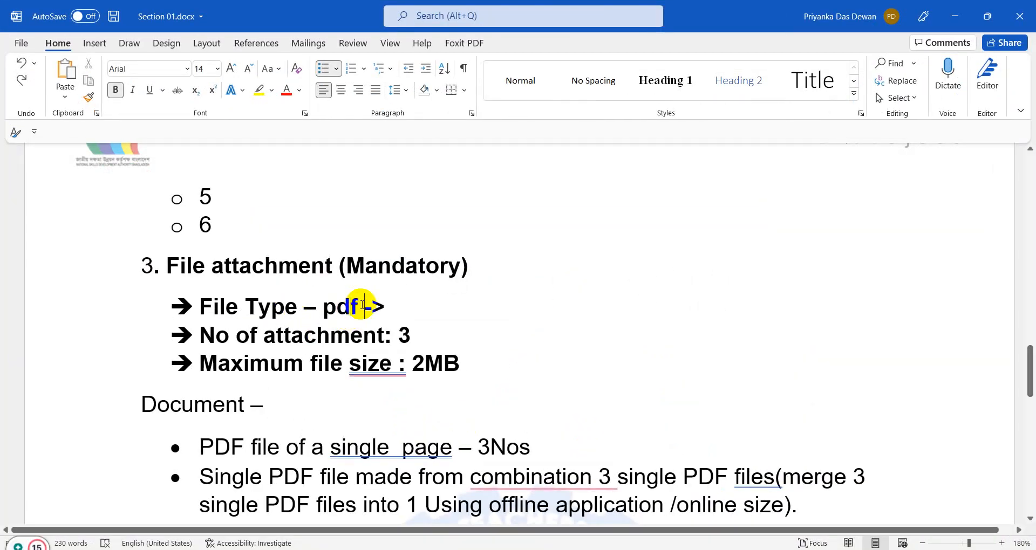
left_click(955, 17)
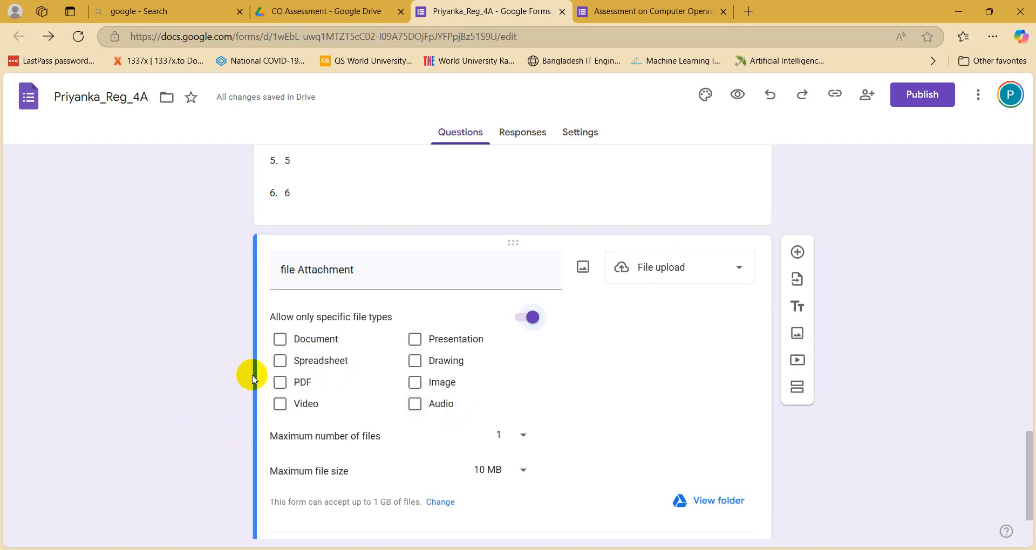
left_click(280, 382)
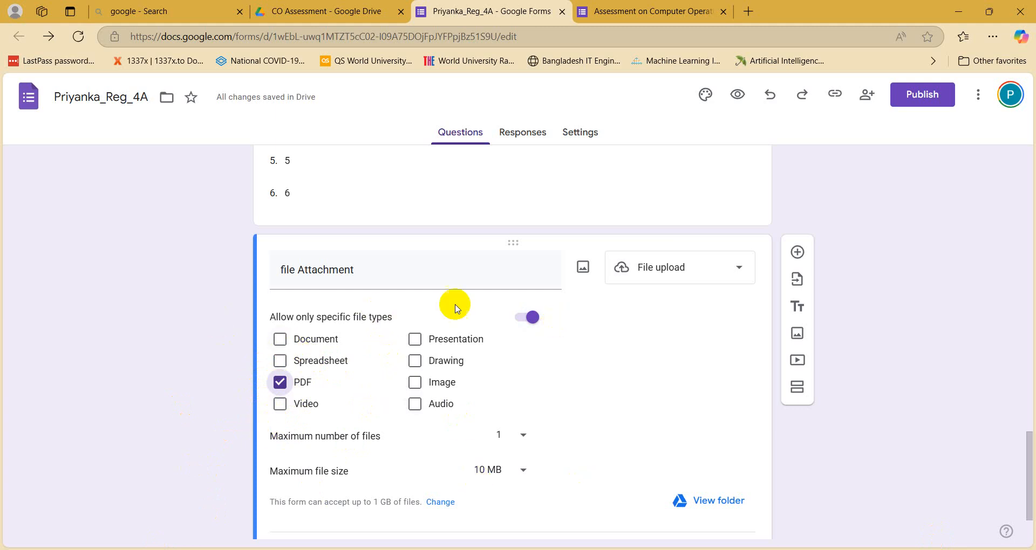
Step: Mark the PDF file-type requirement as done in the requirements document
key("alt+Tab")
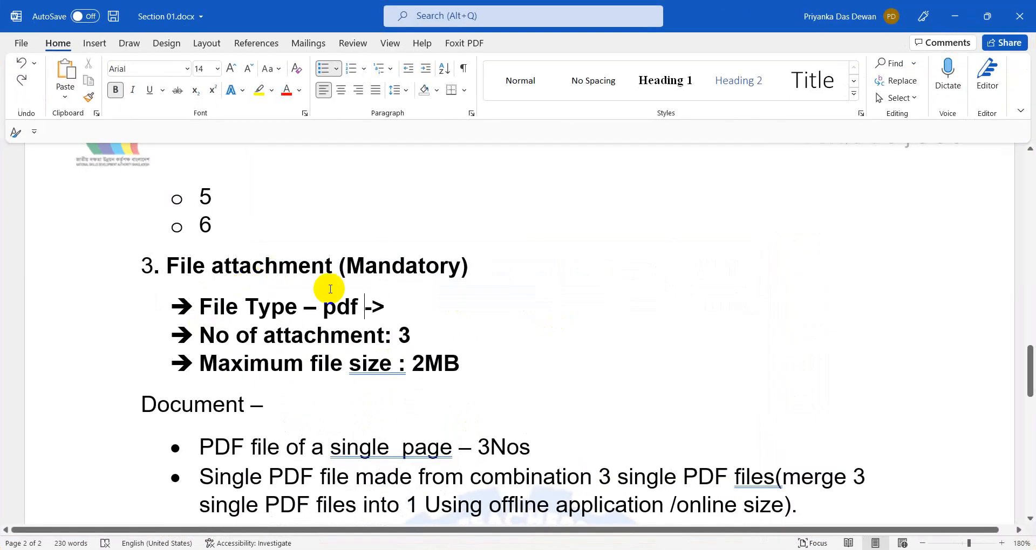
left_click(338, 295)
left_click_drag(322, 306, 370, 304)
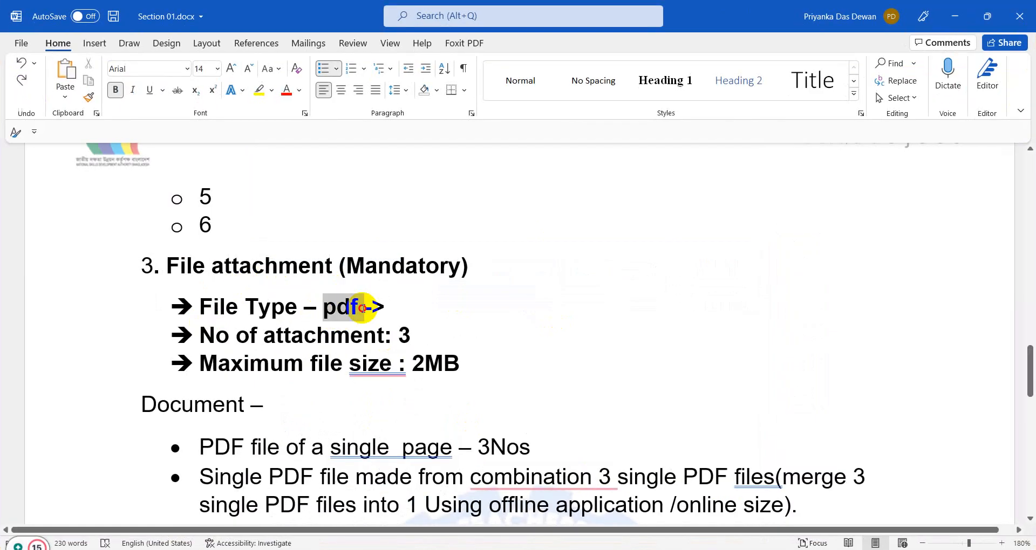
left_click(968, 25)
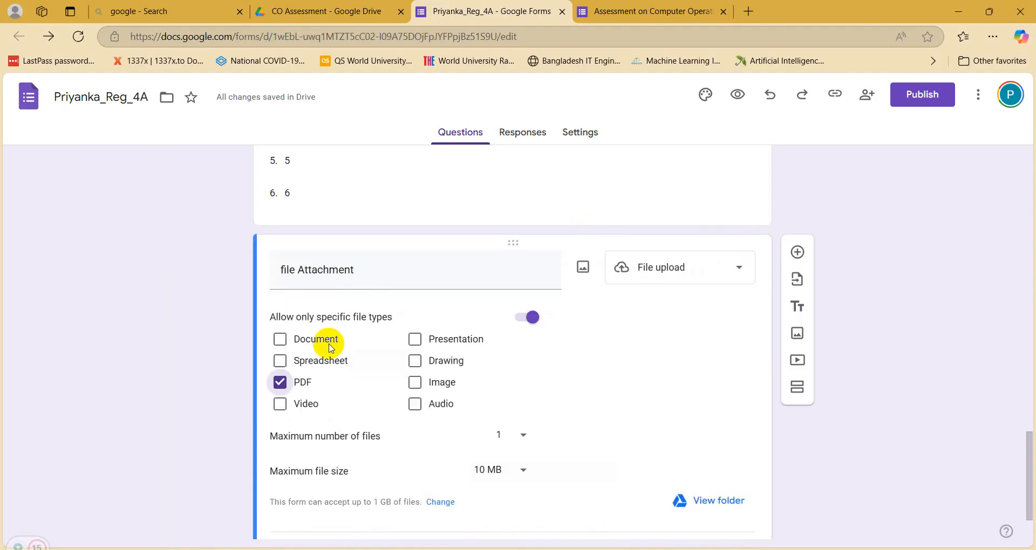
scroll(335, 313, "down", 2)
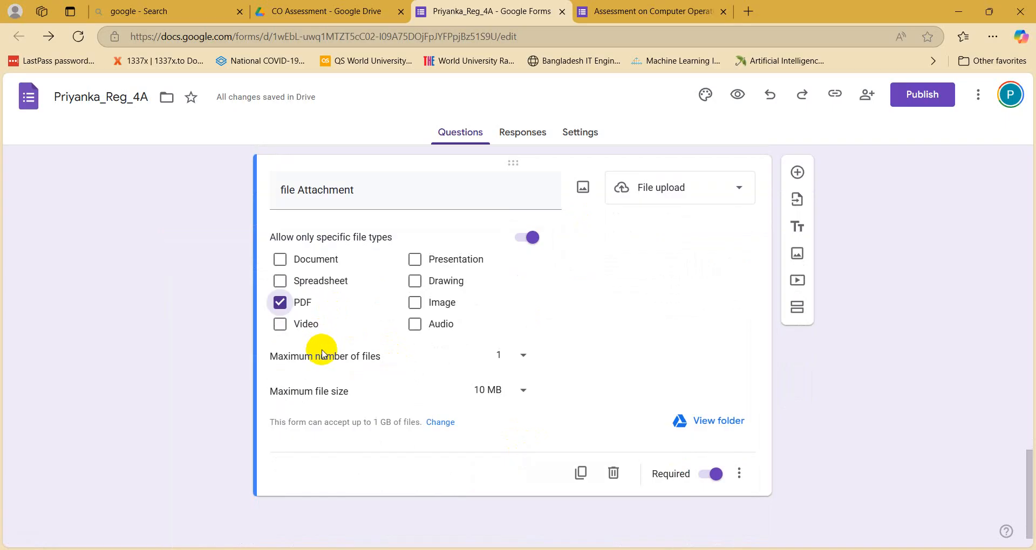
Step: Check the required number of attachments and set Maximum number of files to 5
left_click(513, 365)
left_click(185, 454)
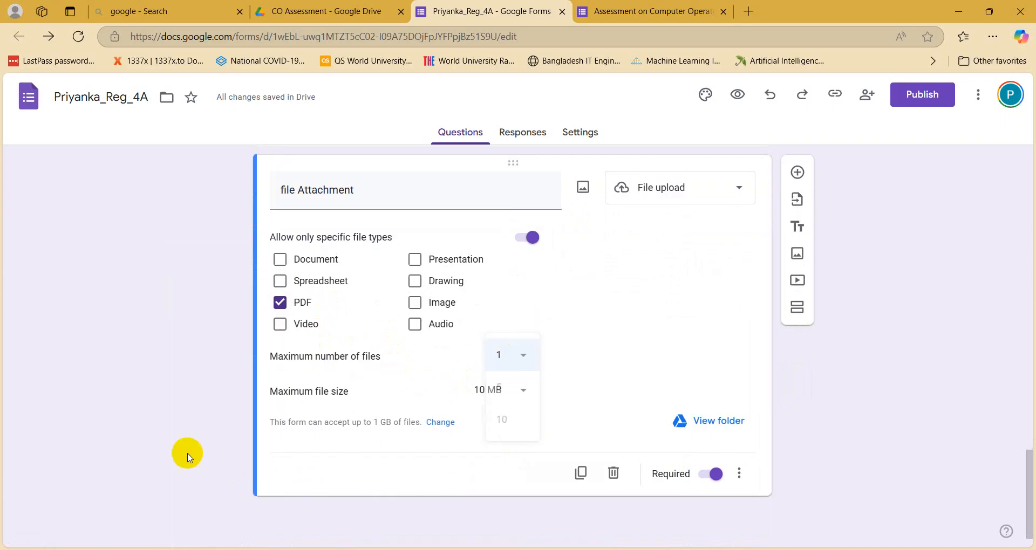
key("alt+Tab")
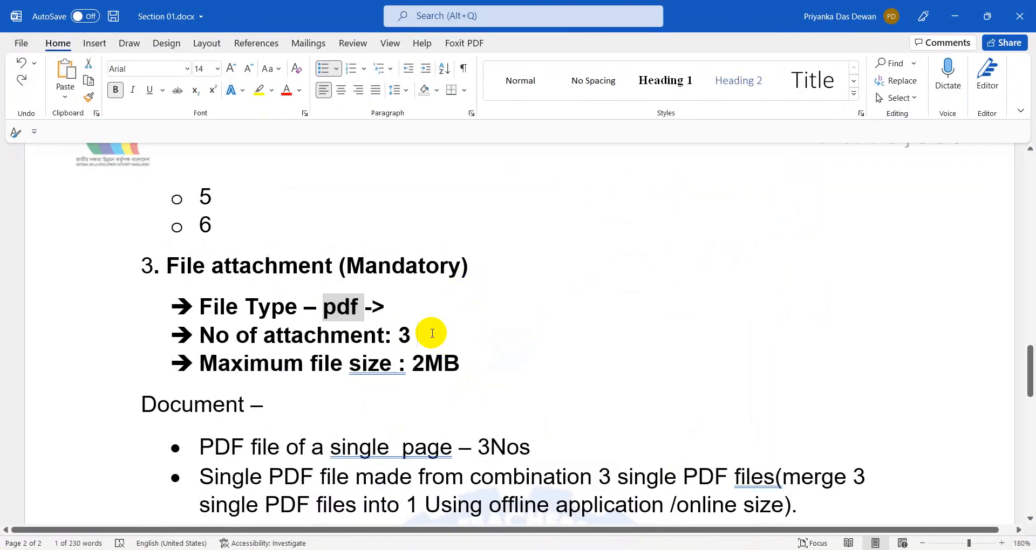
left_click(432, 334)
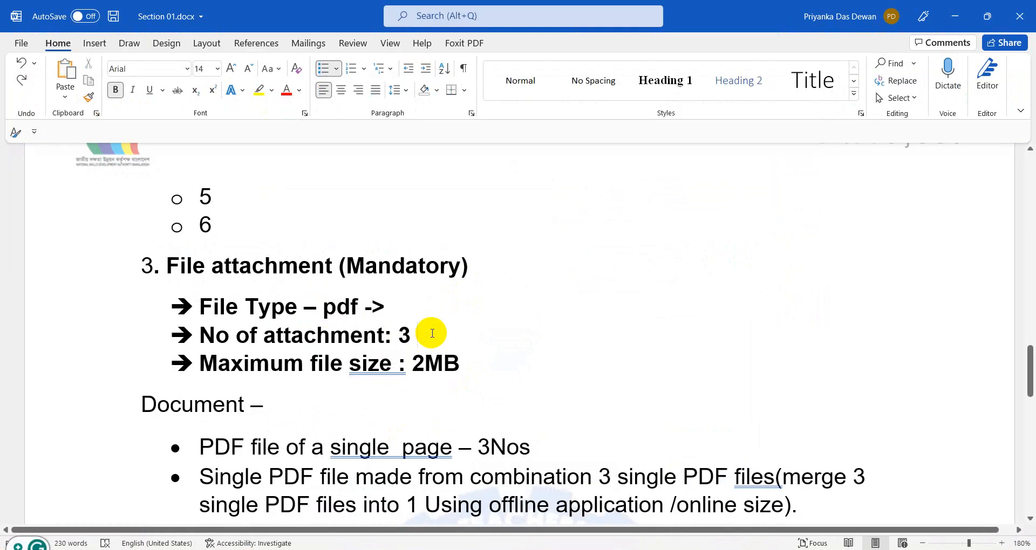
left_click(953, 15)
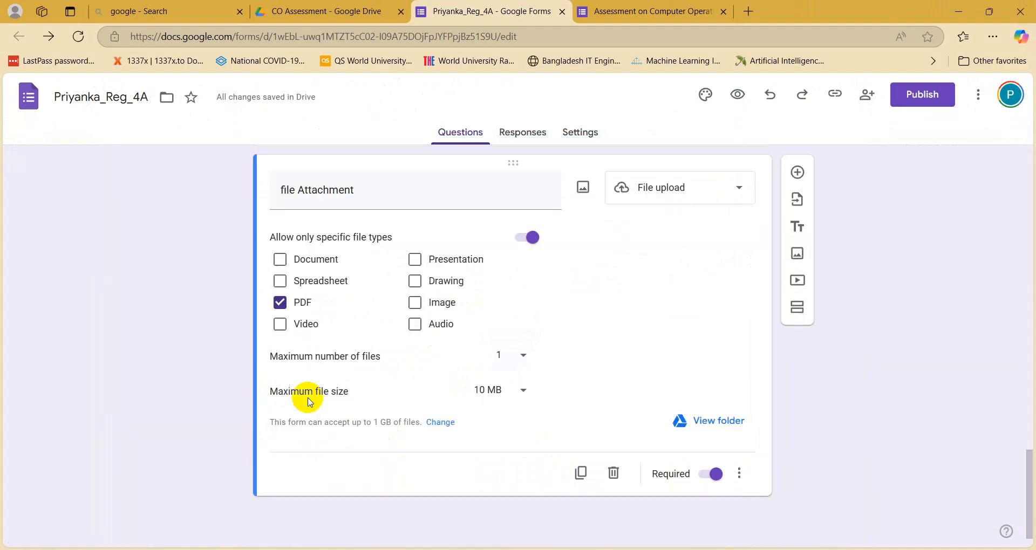
left_click(524, 358)
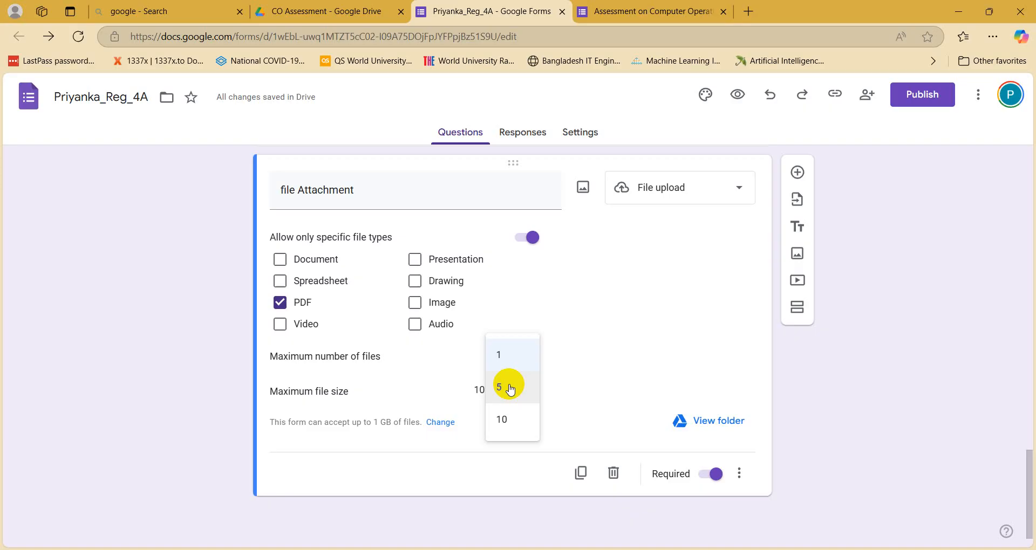
left_click(495, 392)
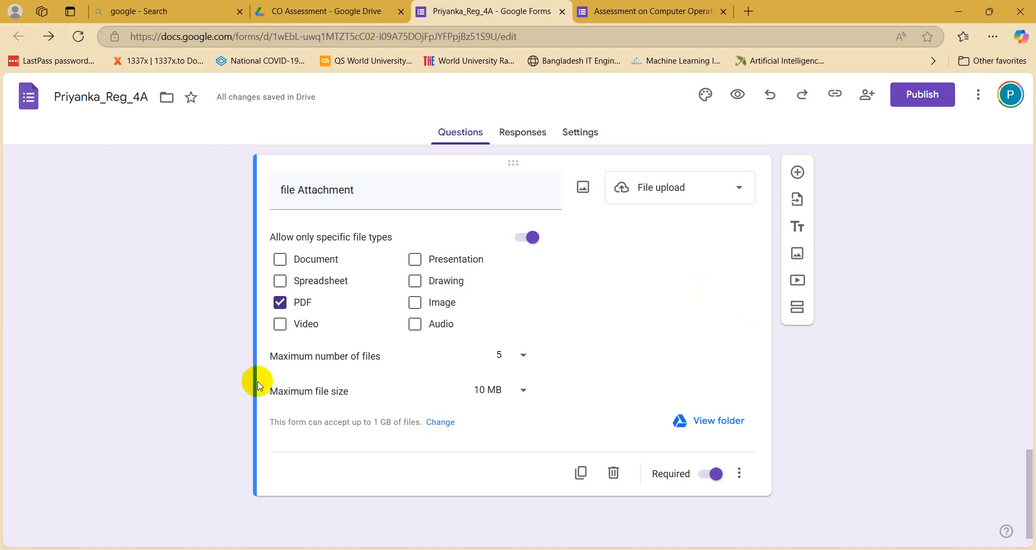
Step: Keep Maximum file size at 10 MB and check whether the attachment is mandatory
left_click(513, 397)
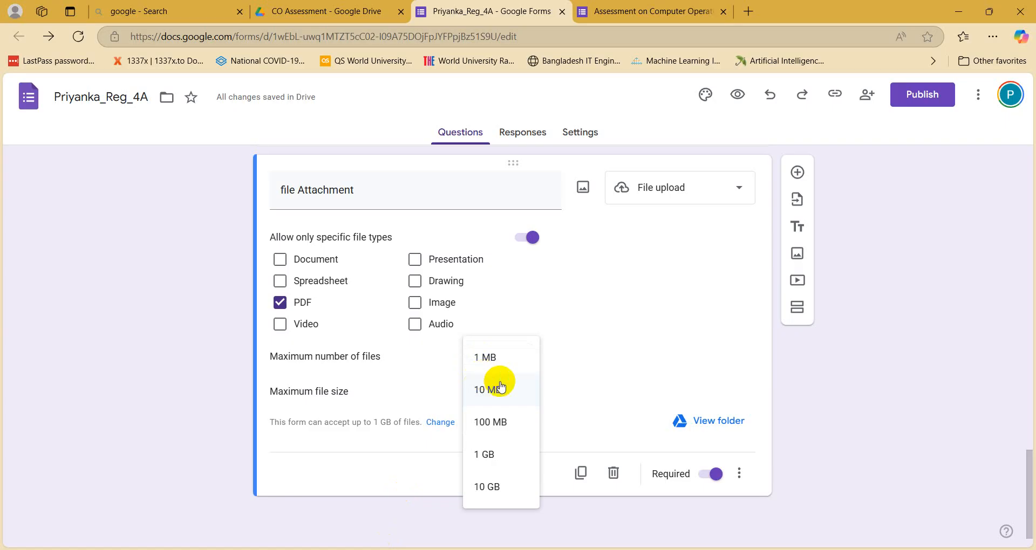
left_click(500, 386)
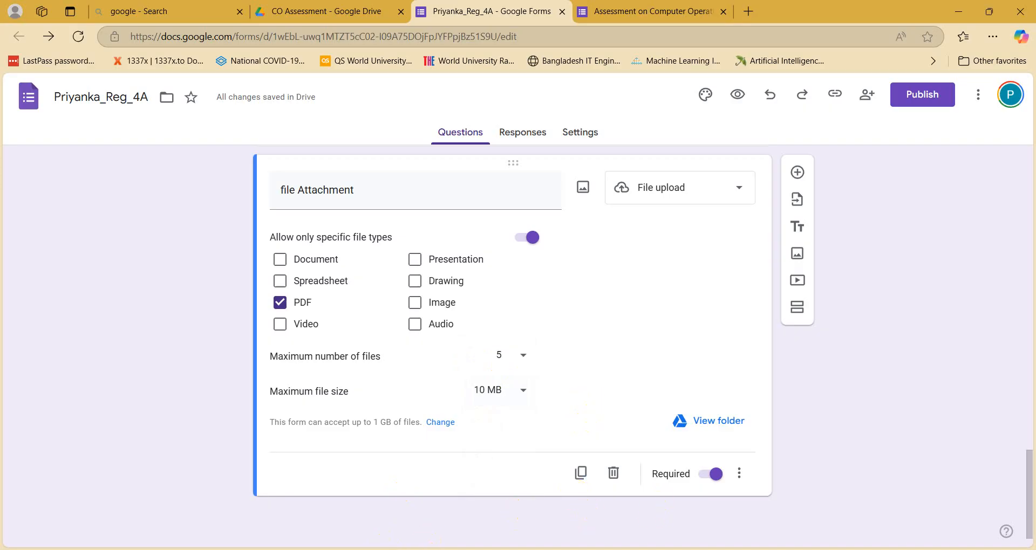
left_click(426, 549)
left_click(377, 268)
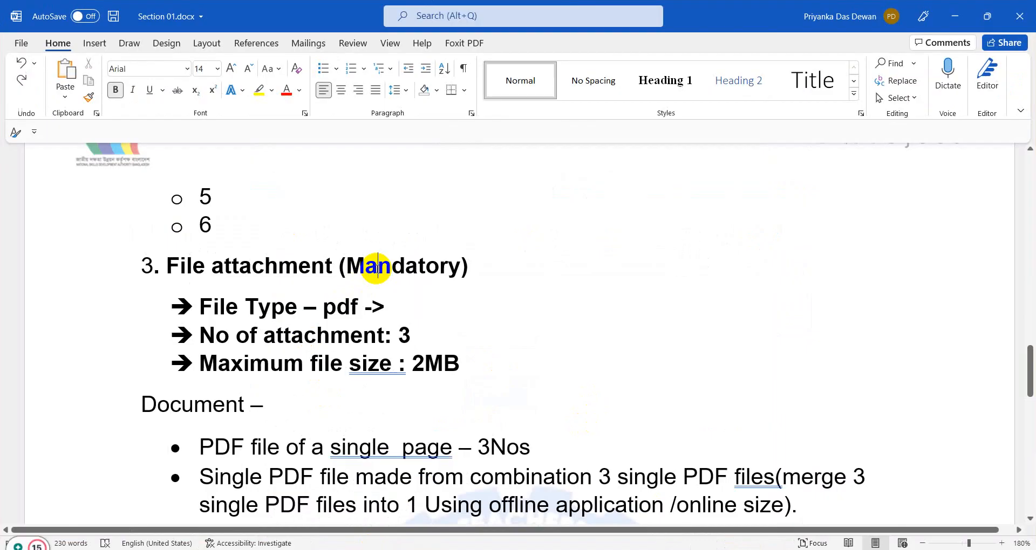
left_click(955, 16)
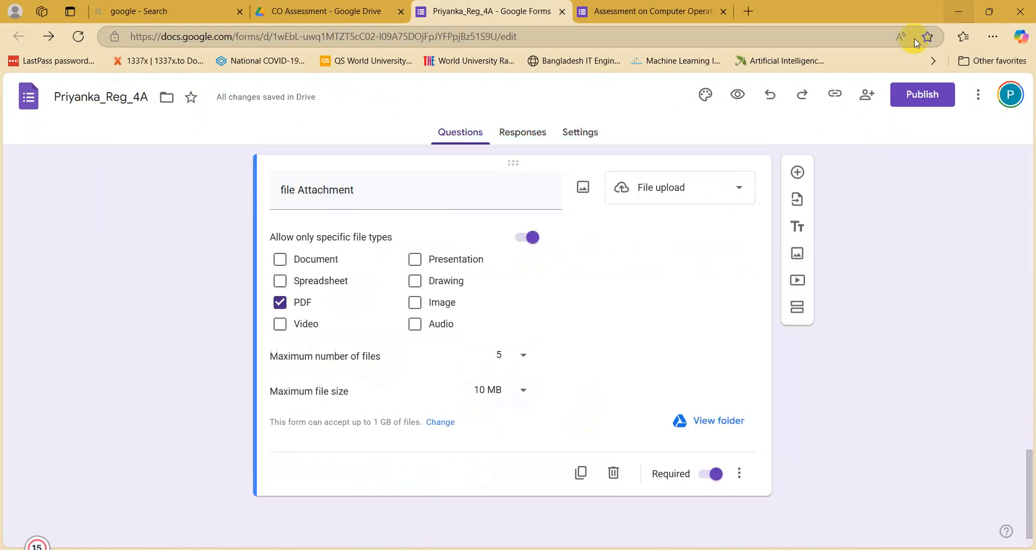
Step: Make the 'file Attachment' question required
left_click(714, 475)
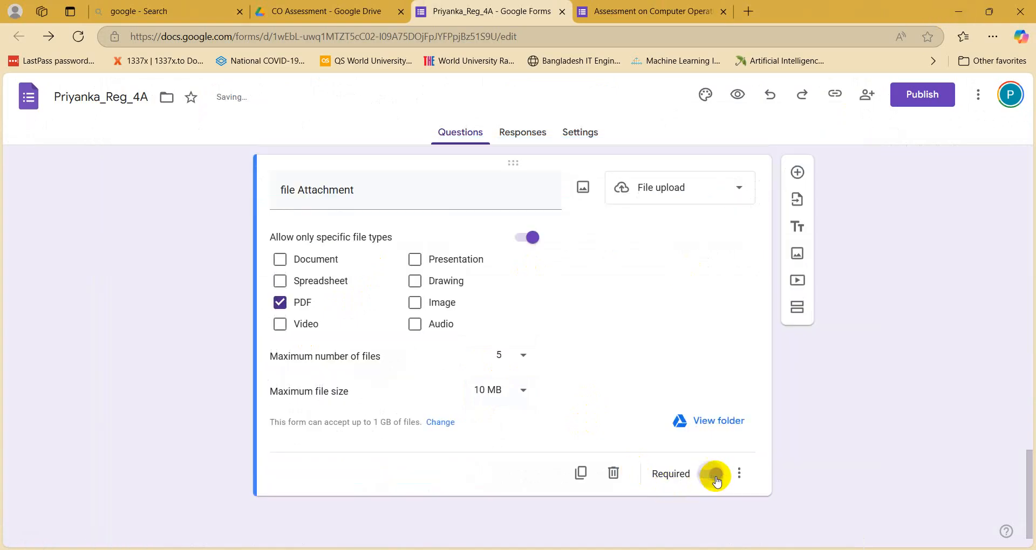
scroll(831, 478, "up", 10)
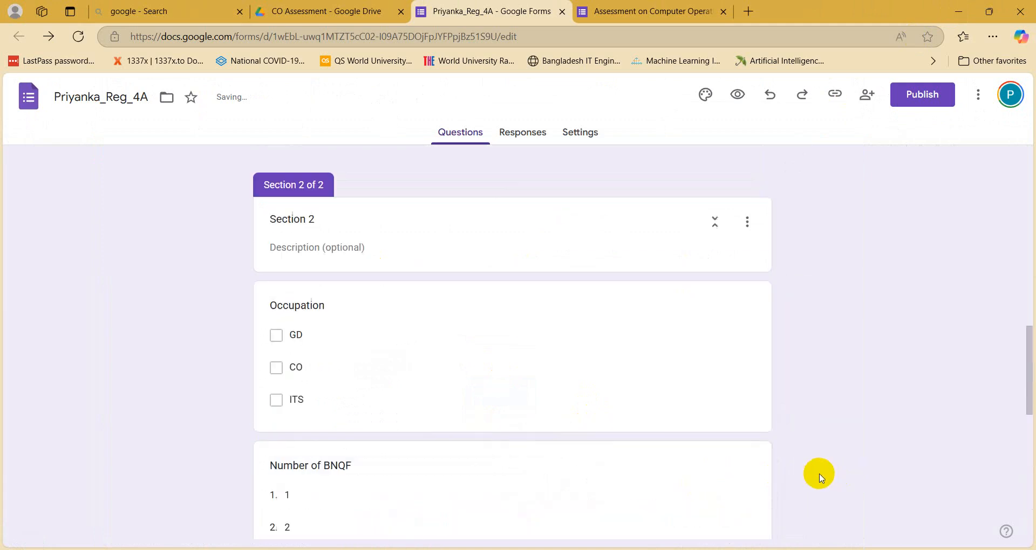
scroll(820, 478, "up", 15)
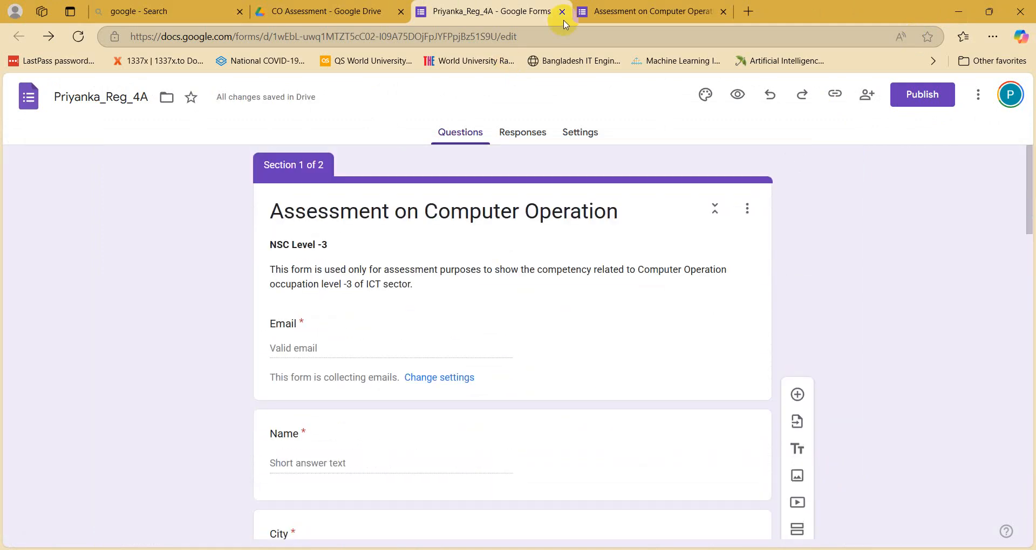
scroll(348, 367, "down", 20)
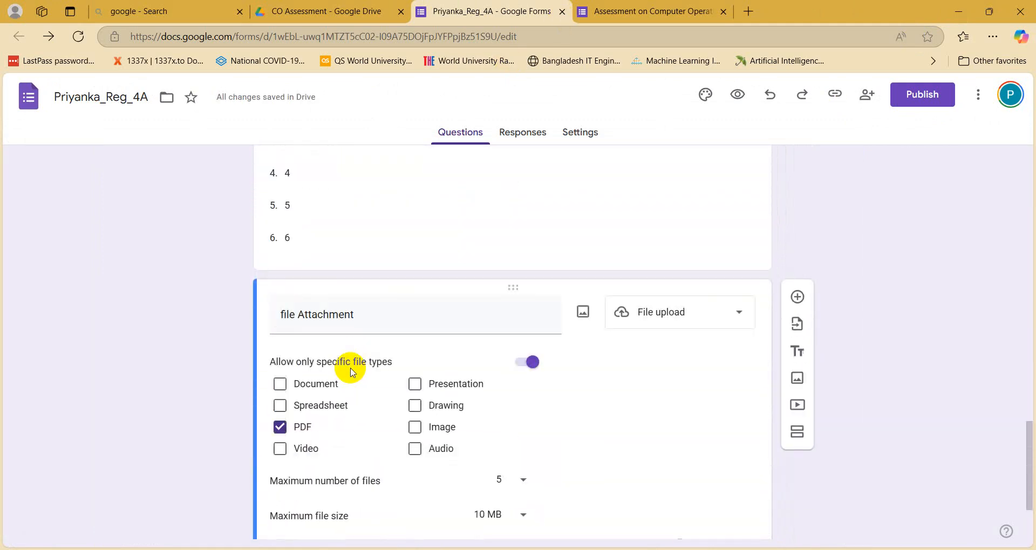
scroll(351, 372, "down", 2)
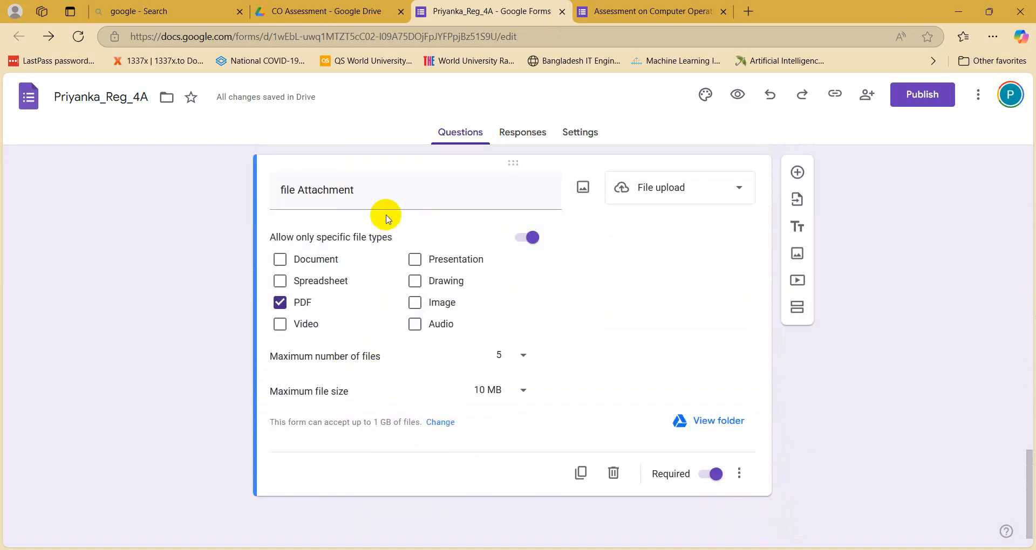
Step: Add a new question titled 'File' below 'file Attachment'
left_click(798, 174)
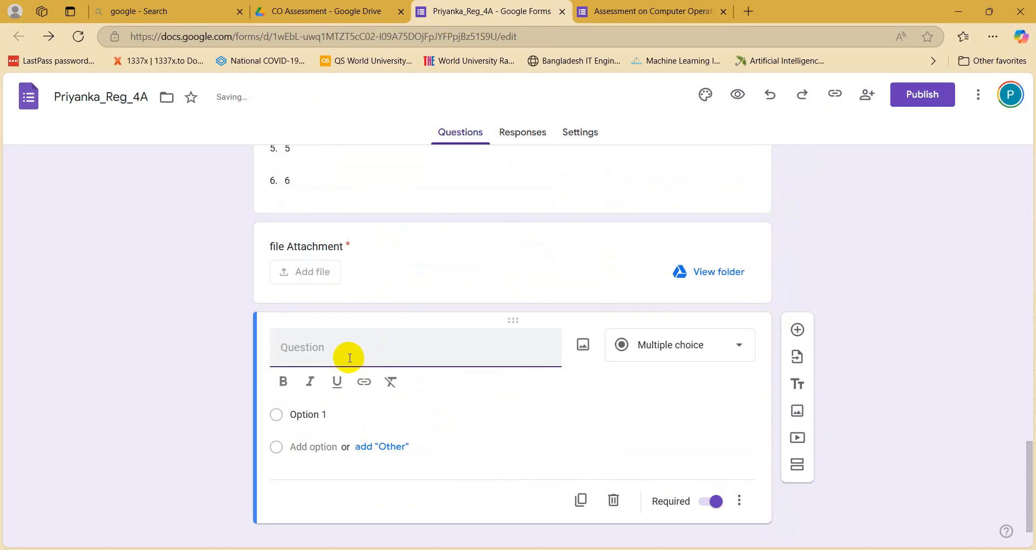
type("File")
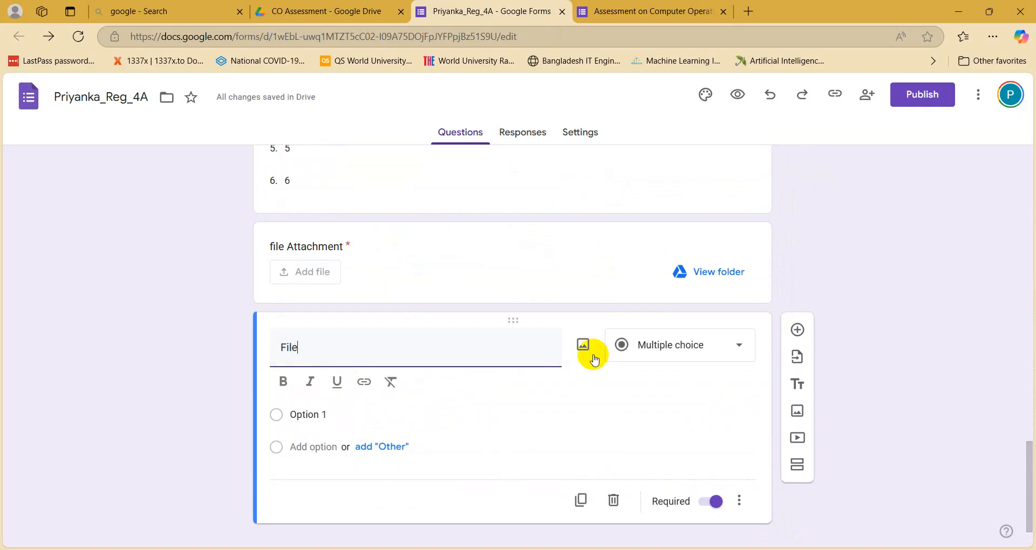
left_click(659, 349)
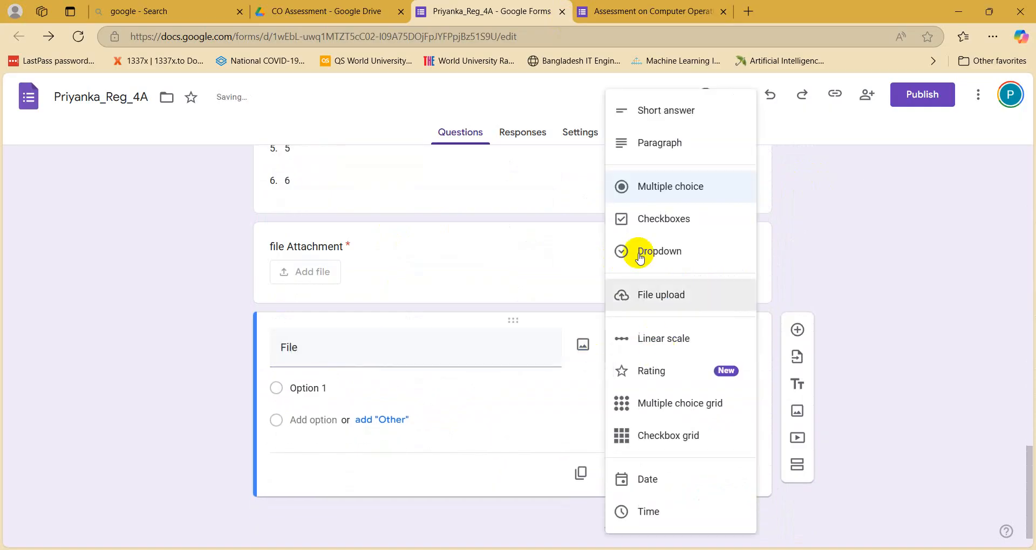
Step: Make 'File' a File upload question accepting only PDF, up to 5 files
left_click(649, 301)
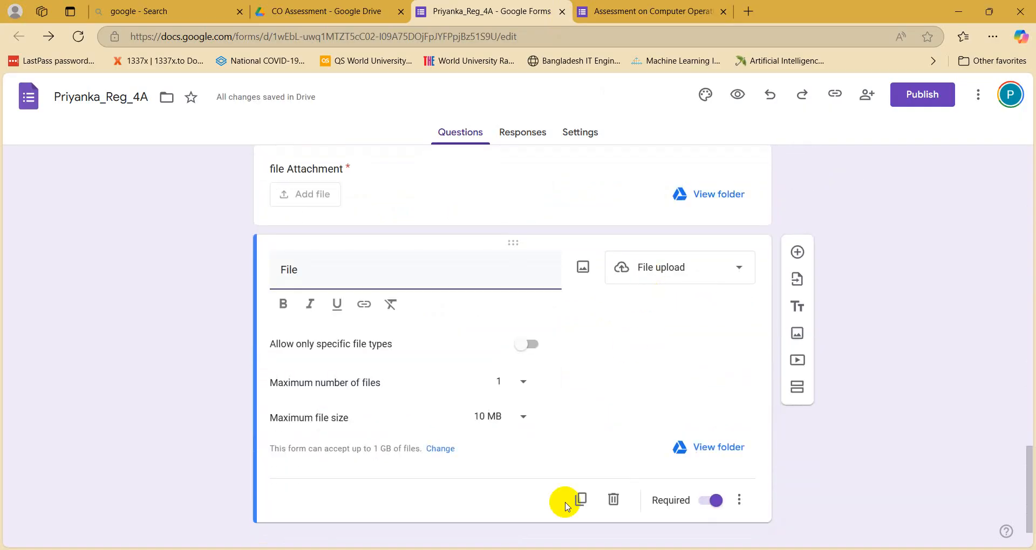
left_click(527, 354)
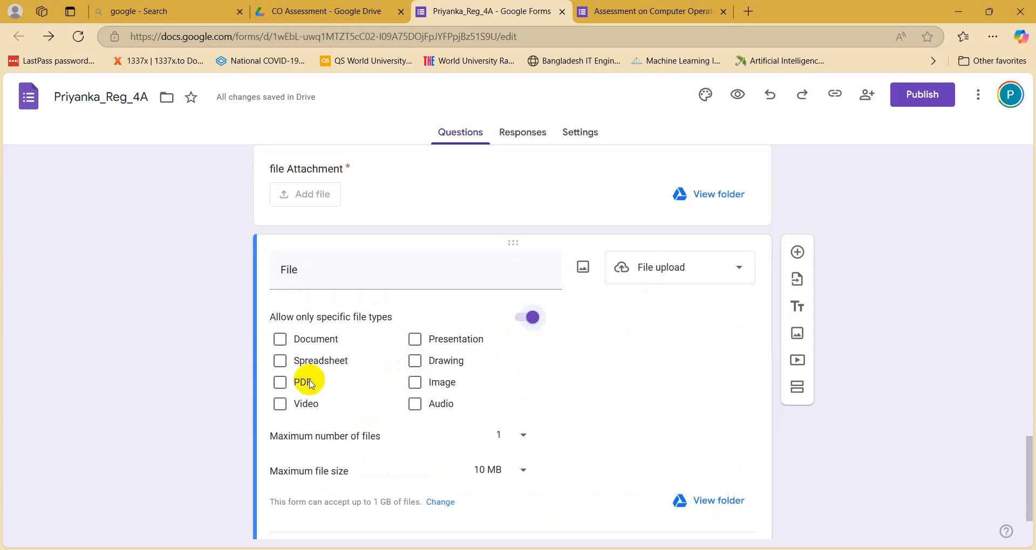
left_click(287, 381)
left_click(491, 438)
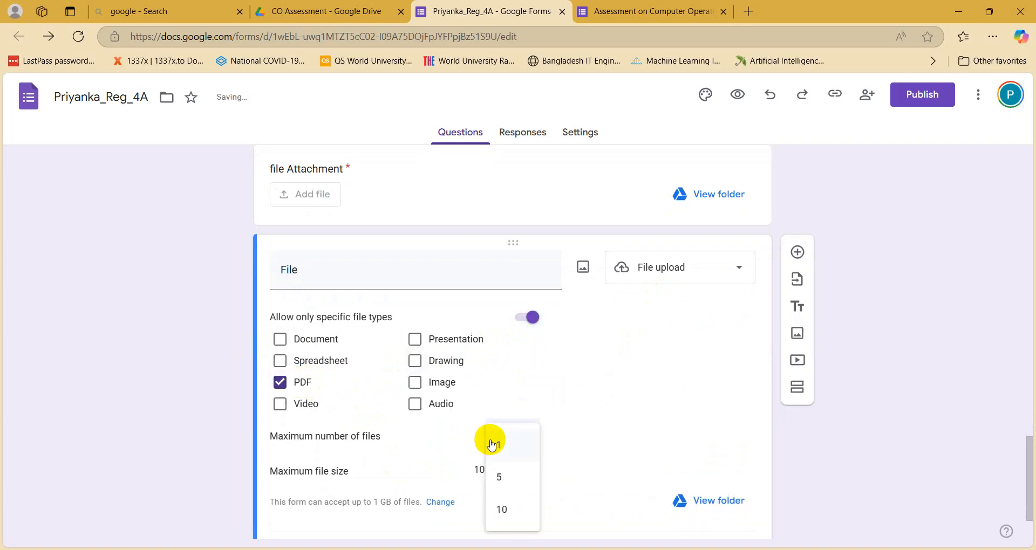
left_click(495, 471)
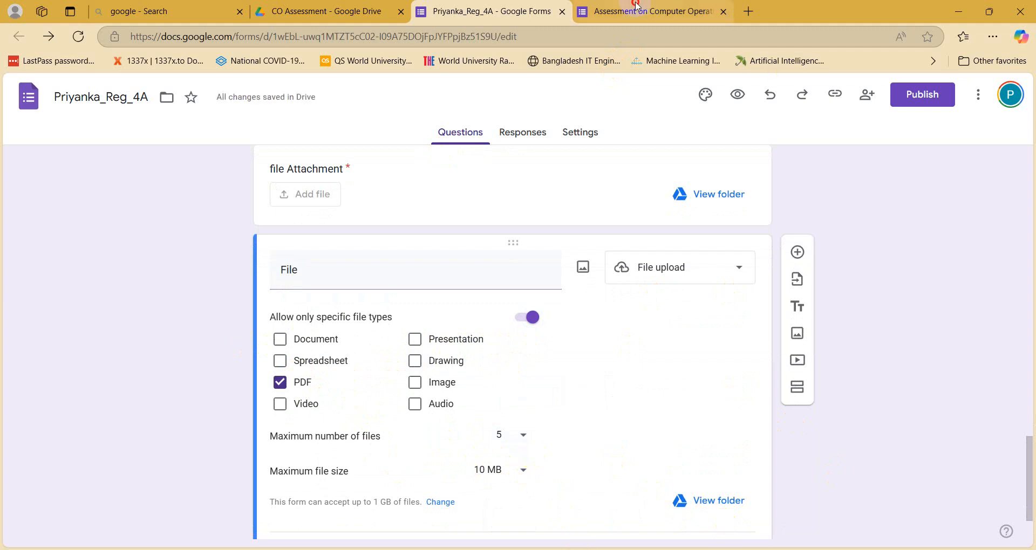
left_click(652, 9)
Step: Reload the preview and enter test answers for Name, City and Email, copying the e-mail
scroll(259, 316, "up", 1)
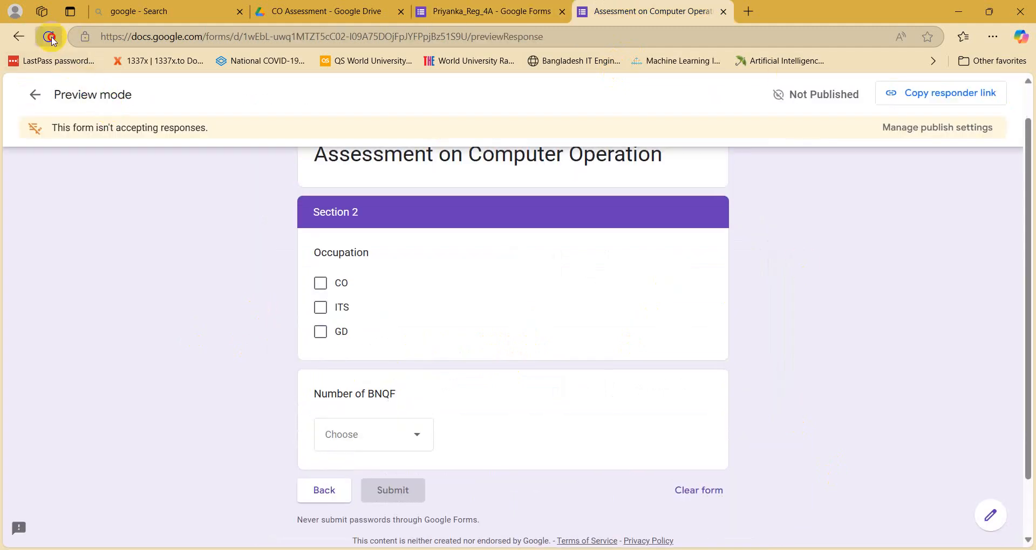
left_click(49, 36)
scroll(463, 456, "down", 4)
scroll(463, 453, "up", 5)
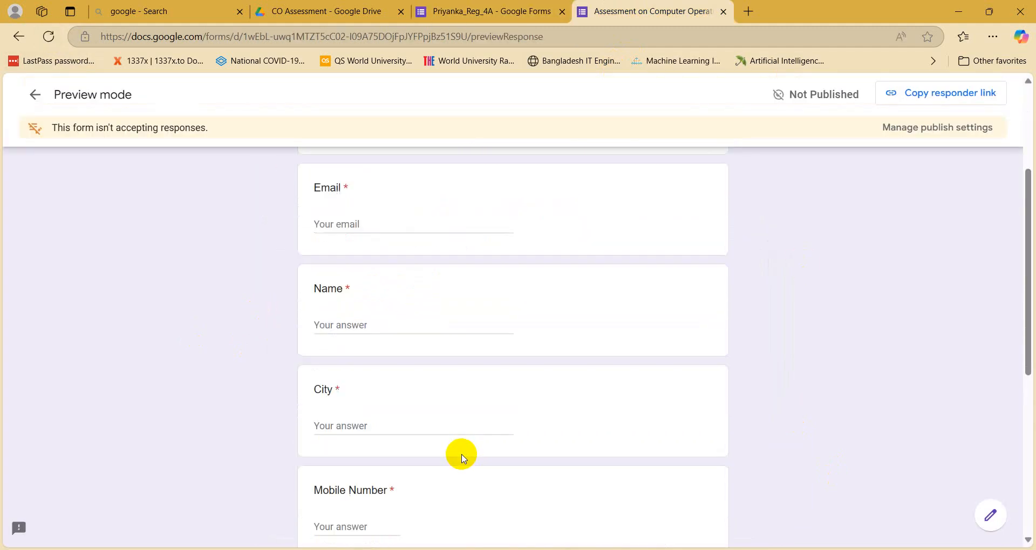
scroll(351, 490, "down", 2)
left_click(330, 378)
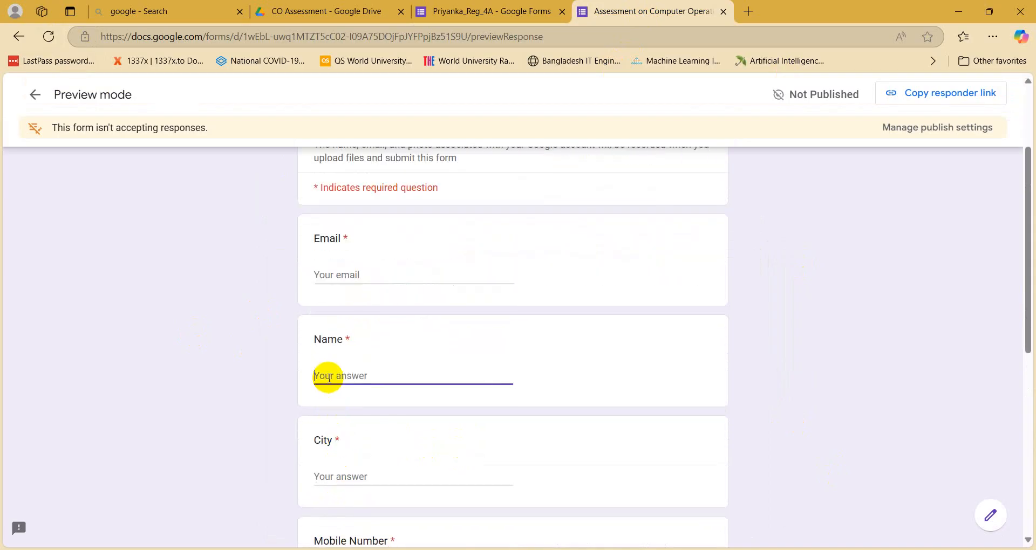
type("e")
left_click(330, 479)
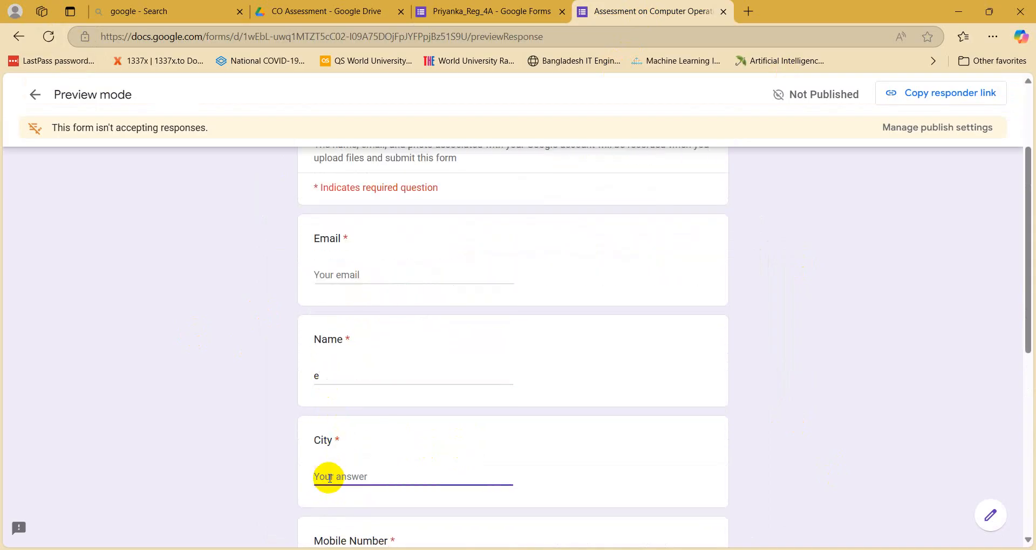
type("w")
left_click(318, 272)
type("w")
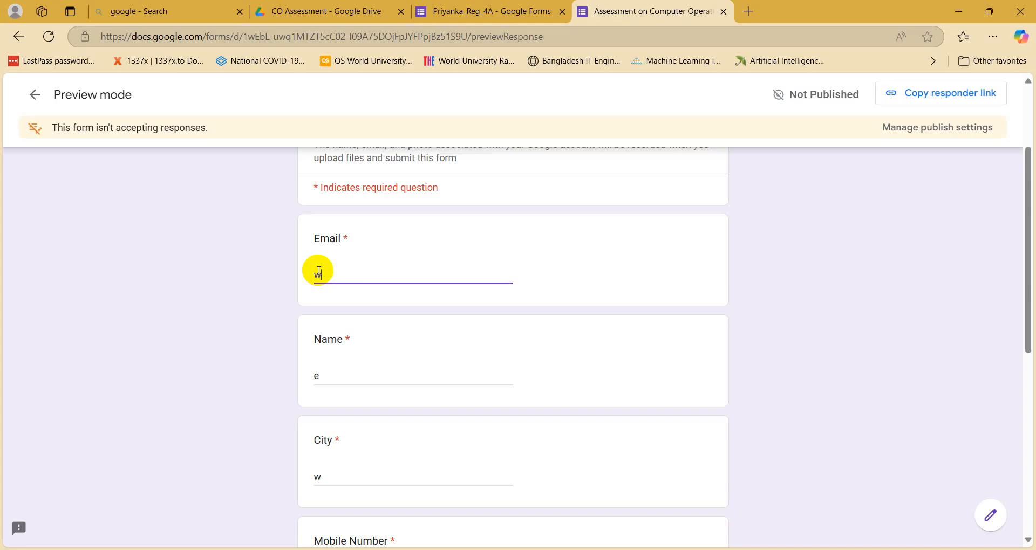
type("@gmail.com")
left_click_drag(389, 271, 111, 246)
key("ctrl+c")
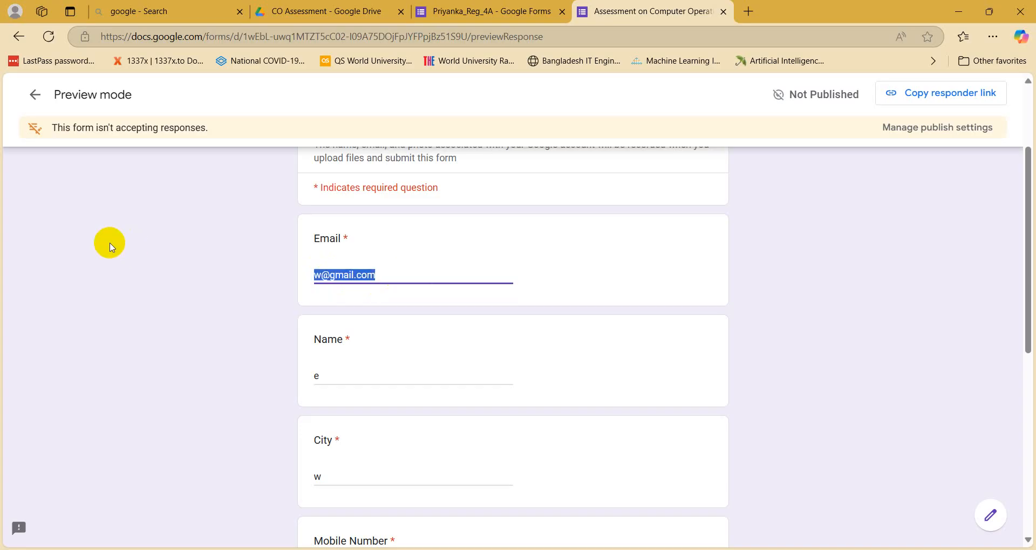
Step: Enter a mobile number, paste the e-mail into both address fields, and review Section 2's 10 MB limit
scroll(291, 372, "down", 3)
left_click(331, 438)
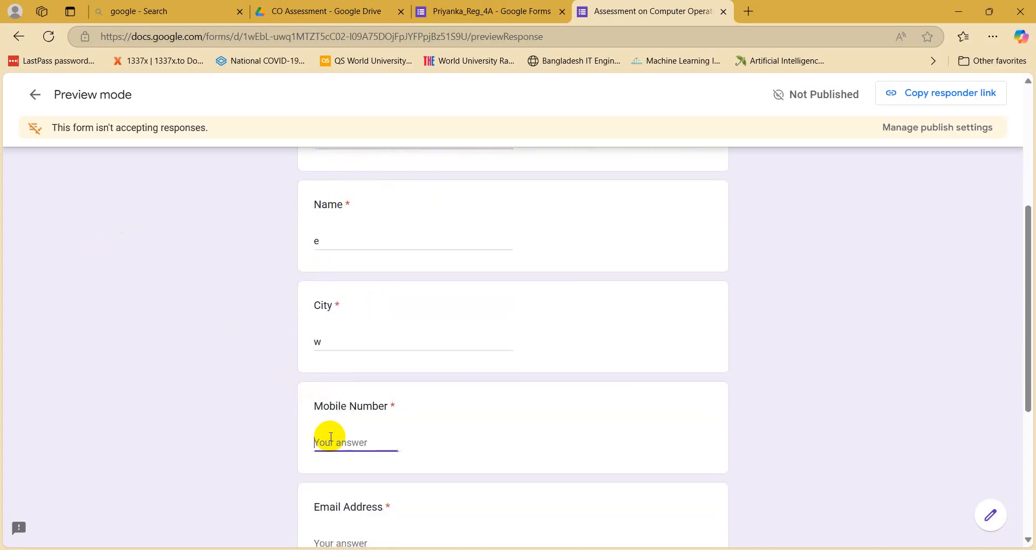
scroll(326, 440, "down", 5)
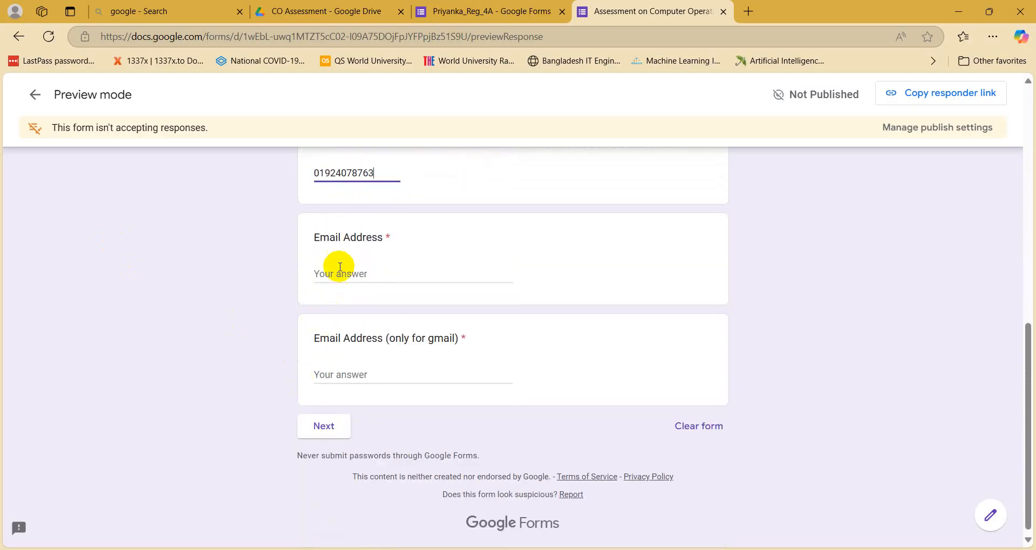
left_click(340, 267)
key("ctrl+v")
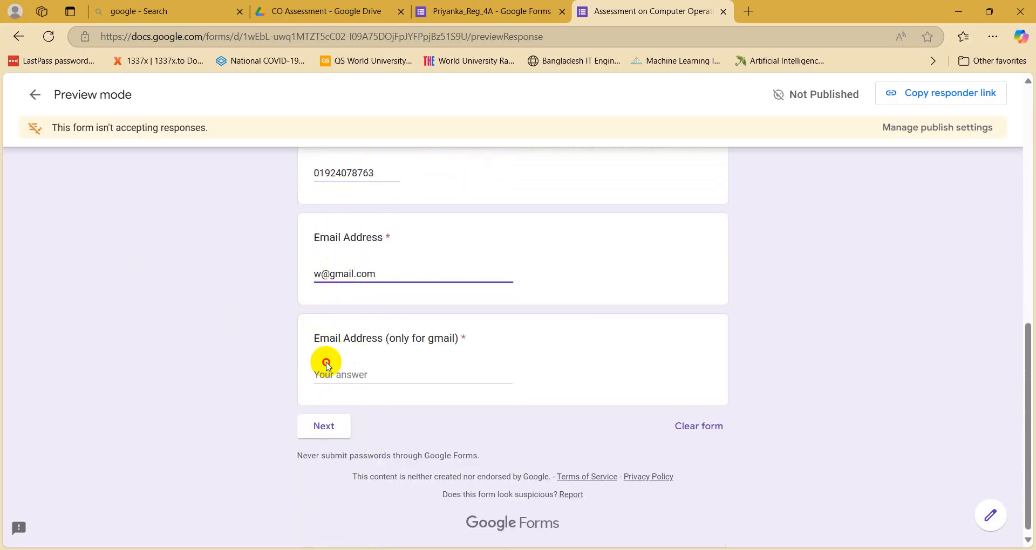
left_click(327, 373)
key("ctrl+v")
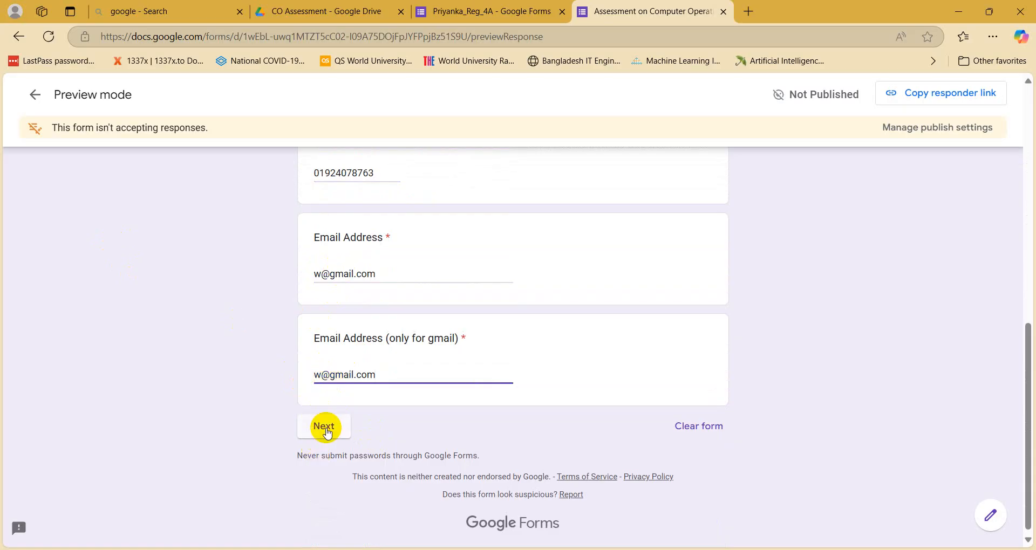
left_click(324, 426)
scroll(374, 497, "down", 7)
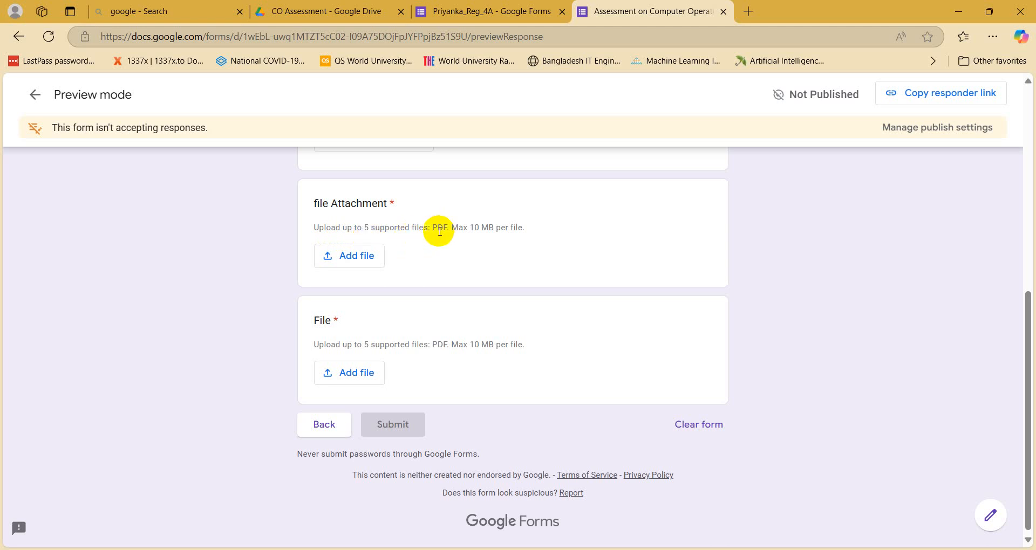
left_click_drag(469, 228, 596, 239)
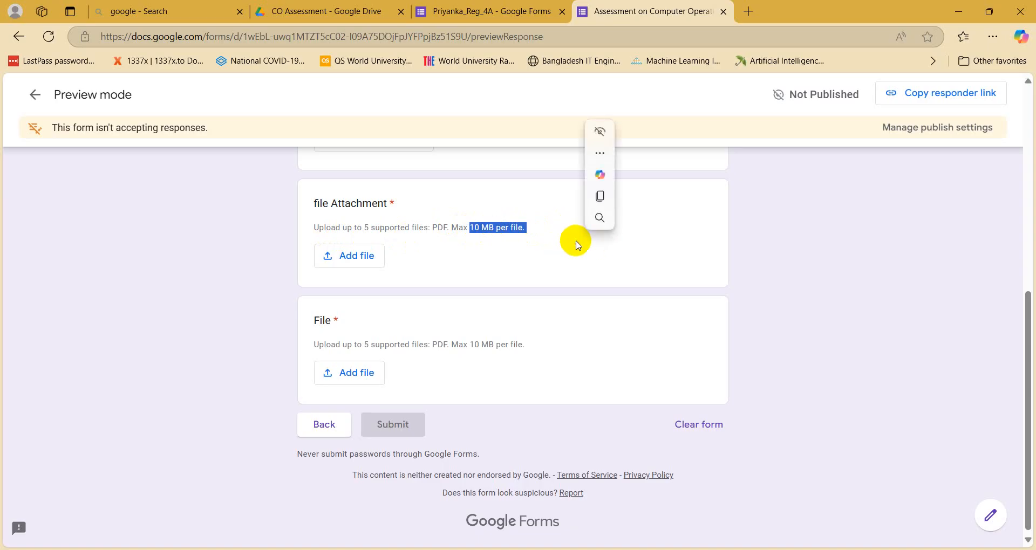
left_click(448, 316)
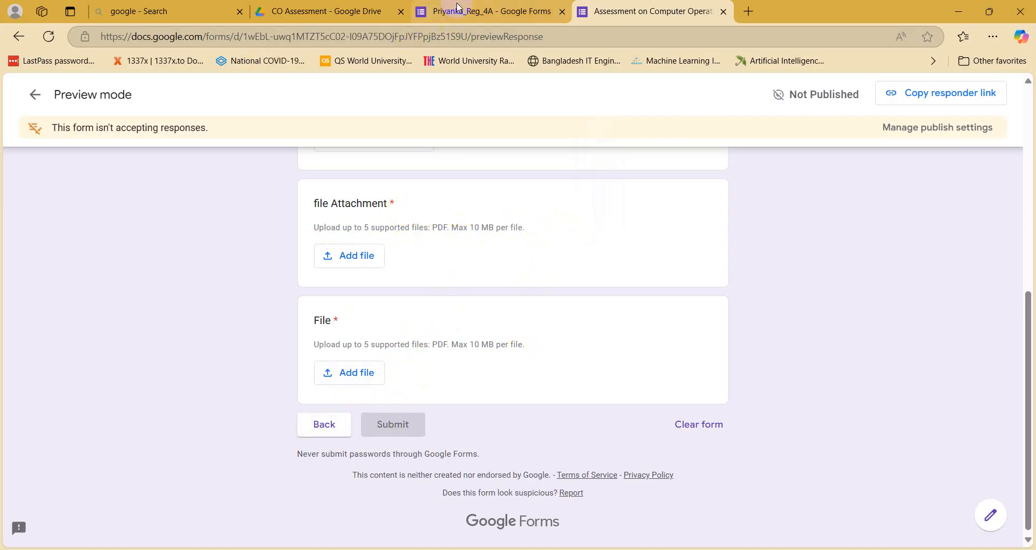
Step: Delete the duplicate 'File' question and confirm the preview keeps only 'file Attachment'
left_click(440, 11)
scroll(432, 269, "down", 2)
scroll(367, 372, "up", 4)
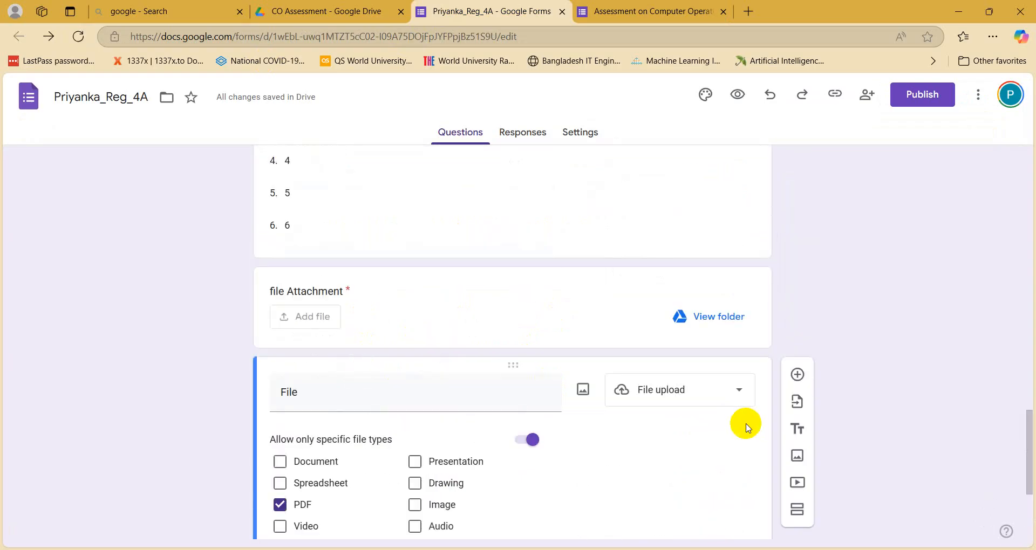
scroll(653, 494, "down", 4)
left_click(613, 473)
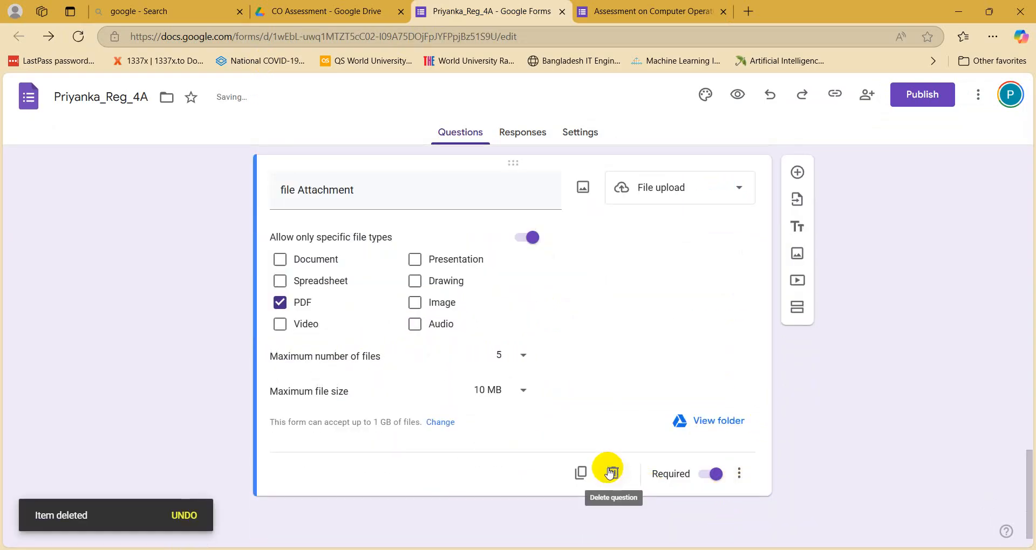
left_click(648, 11)
scroll(410, 296, "up", 5)
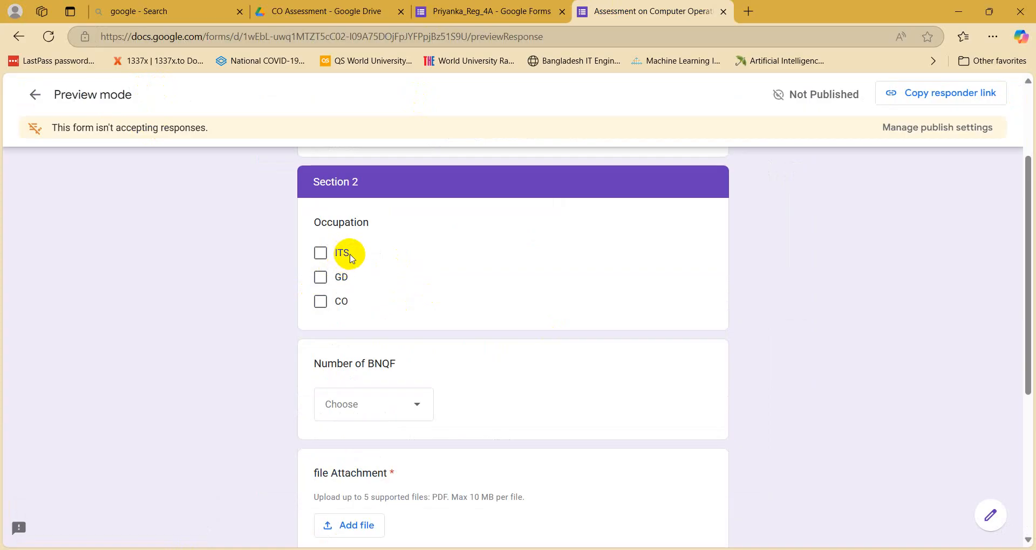
left_click(451, 9)
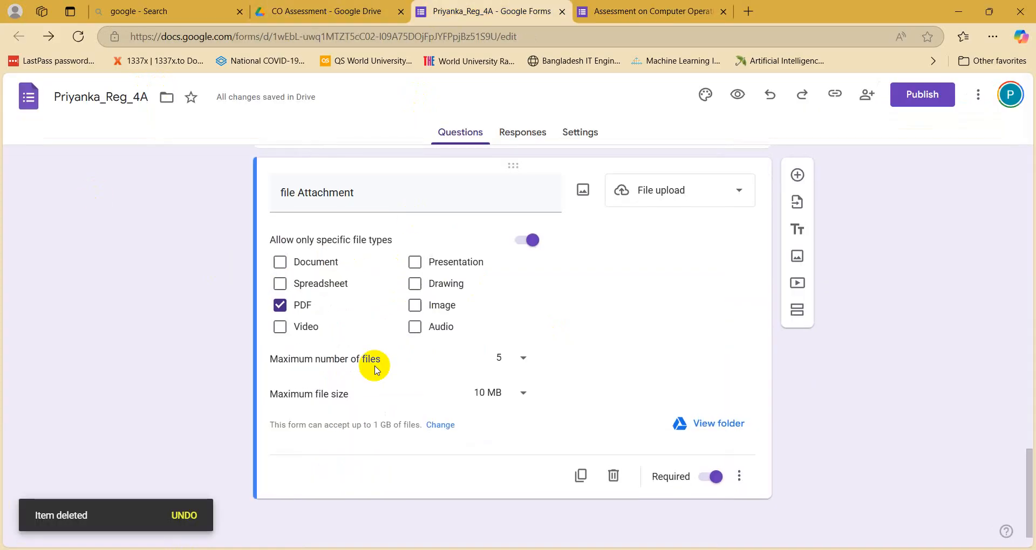
scroll(376, 369, "up", 15)
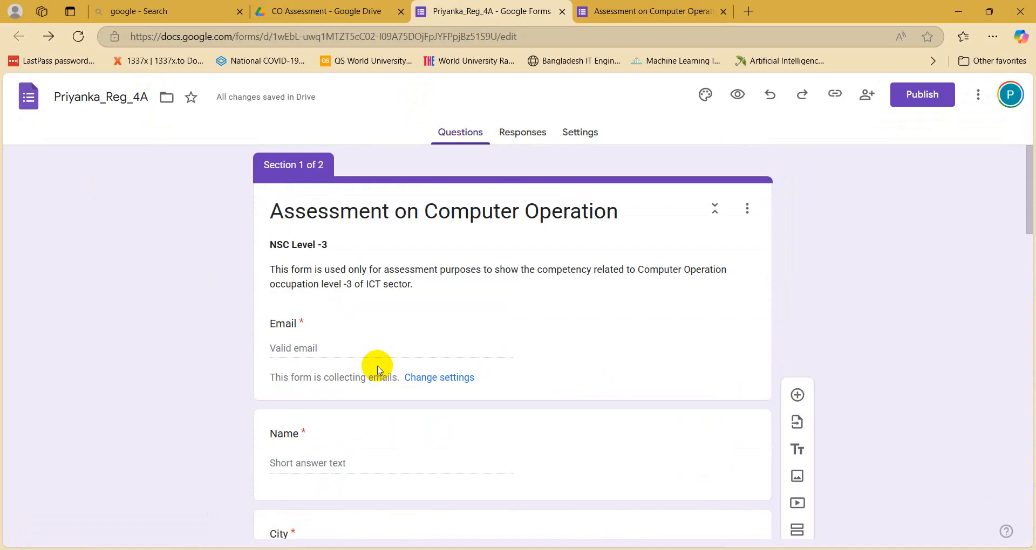
left_click(324, 9)
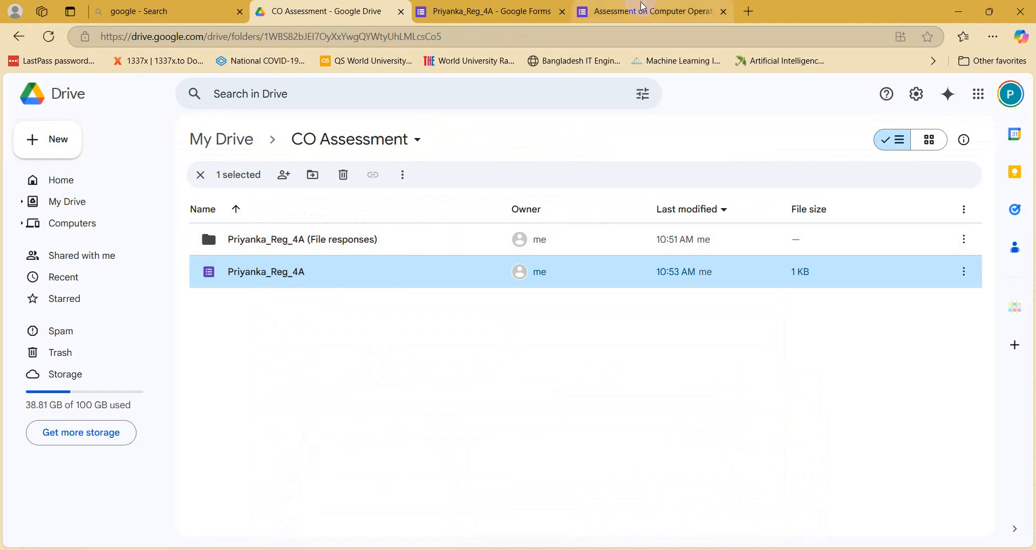
Step: Inspect the form's (File responses) folder in Drive, holding File and file Attachment folders
left_click(642, 11)
scroll(446, 352, "up", 3)
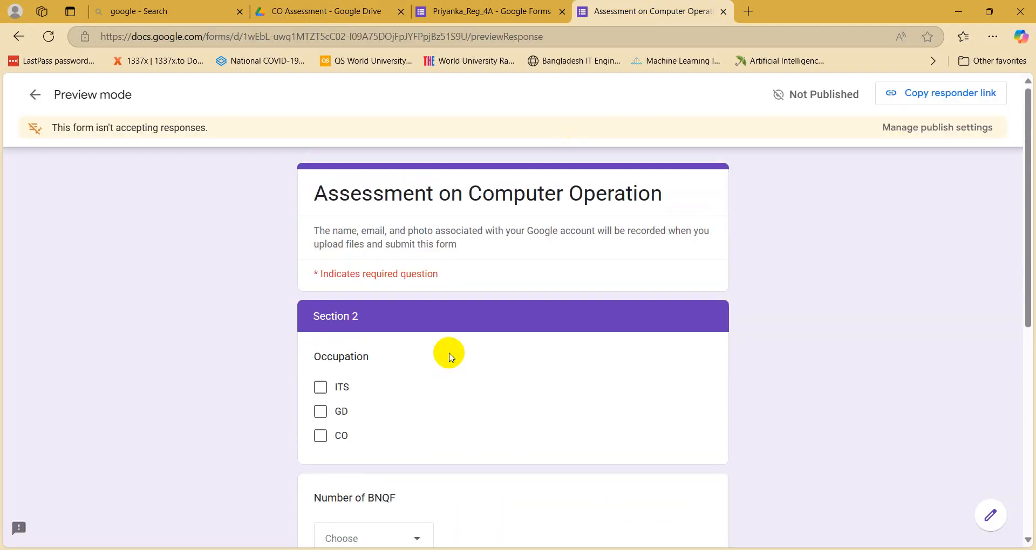
left_click(323, 9)
double_click(250, 238)
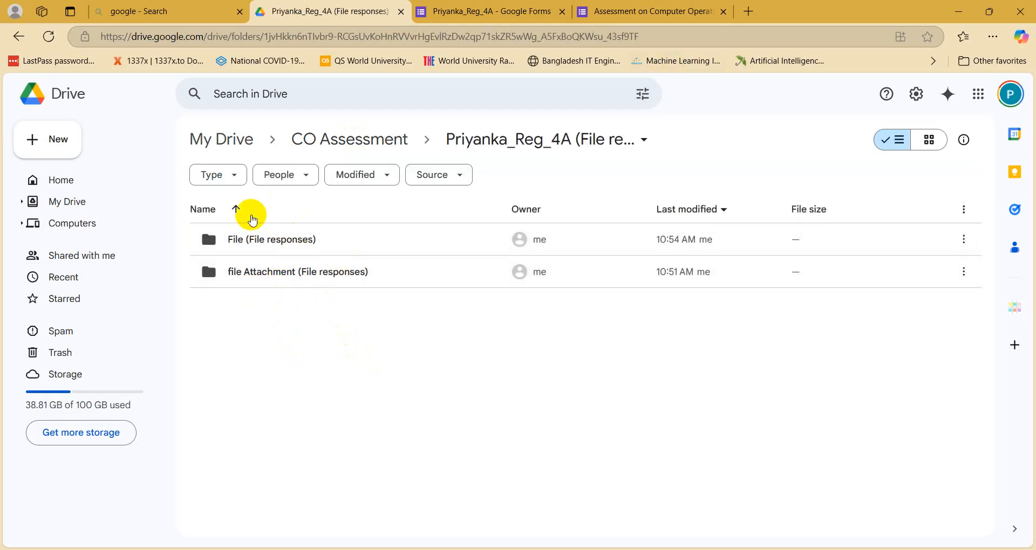
left_click(668, 6)
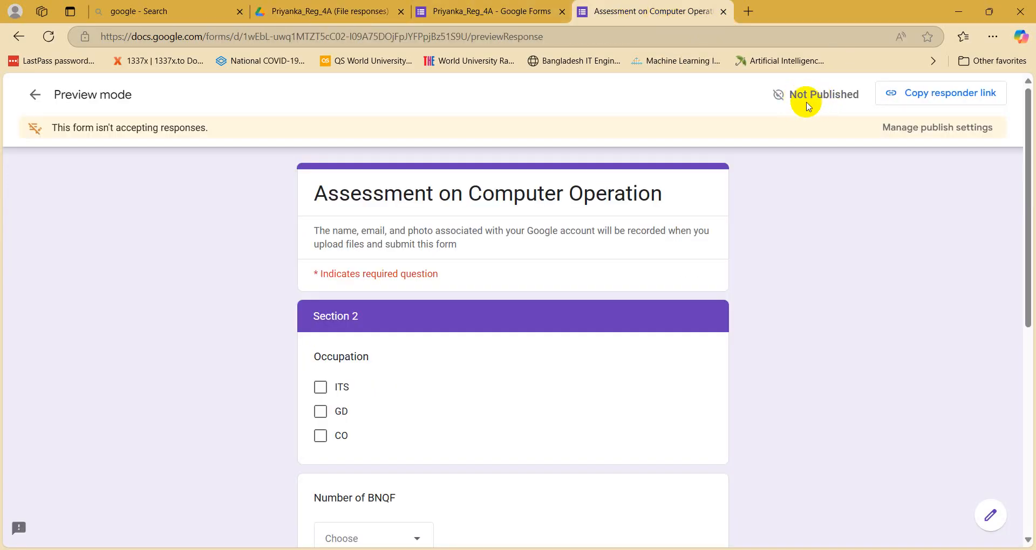
left_click(474, 11)
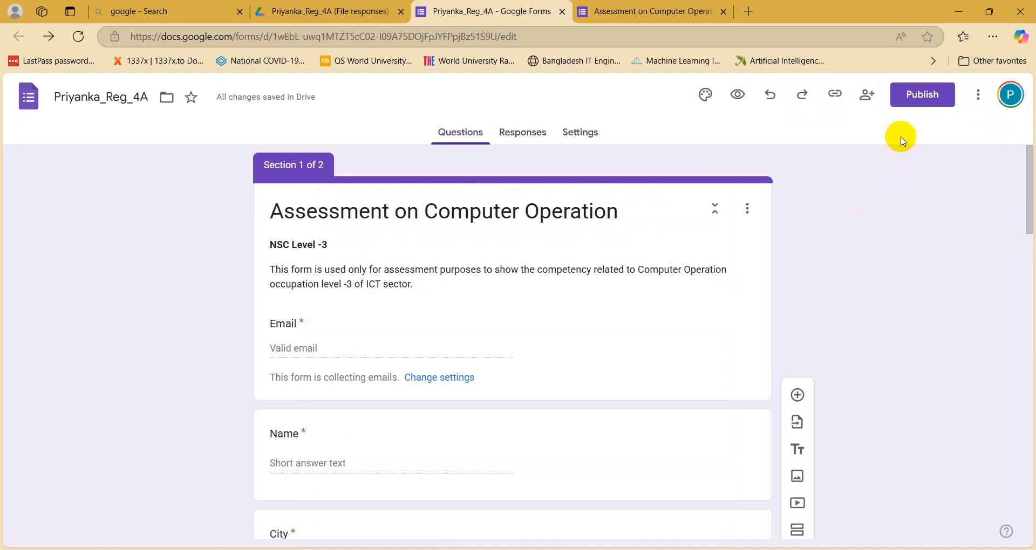
Step: Publish the form so anyone with the link can respond
left_click(911, 106)
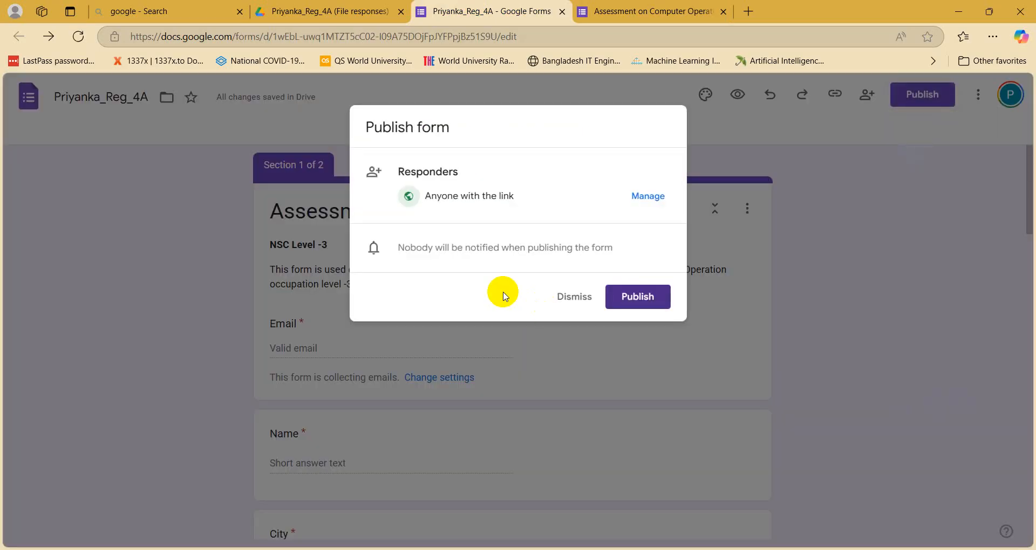
left_click(649, 304)
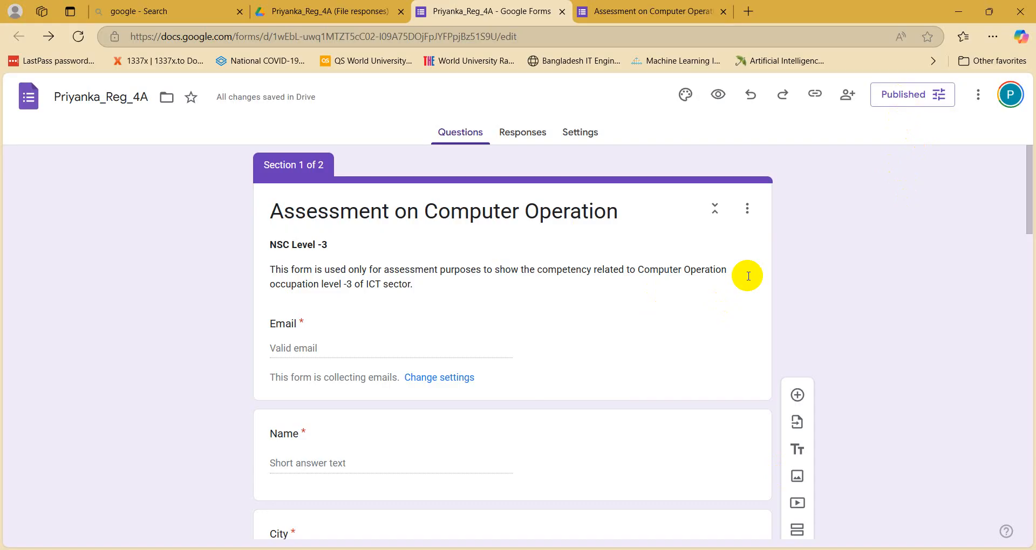
Step: In Share, enter a collaborator's e-mail, add then remove the suggested contact, and close without adding anyone
left_click(845, 98)
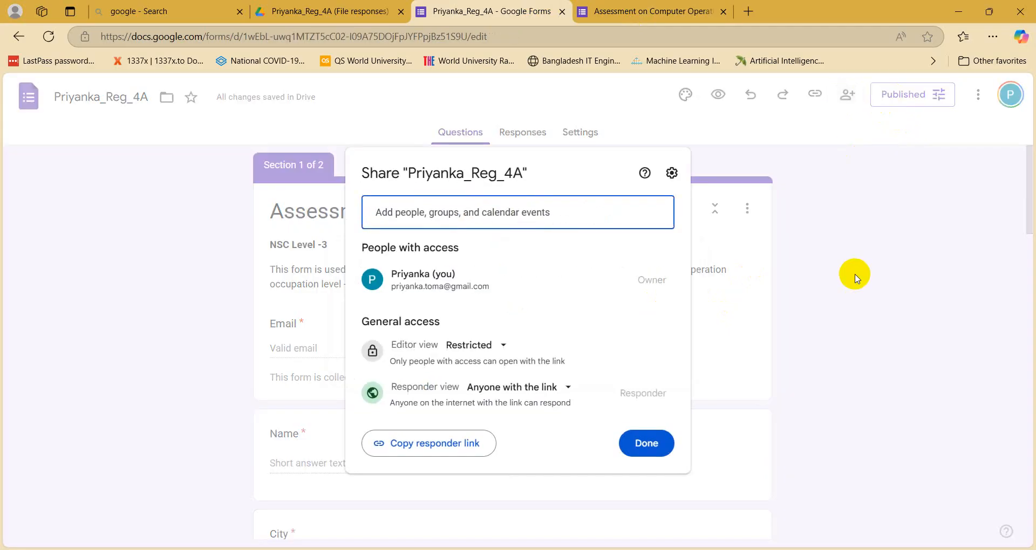
left_click(415, 221)
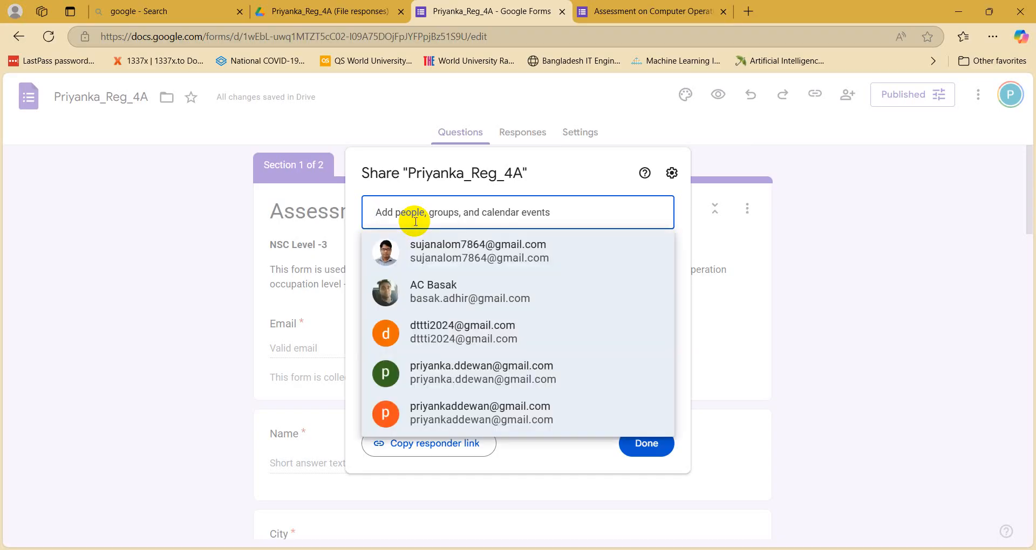
key("ctrl+v")
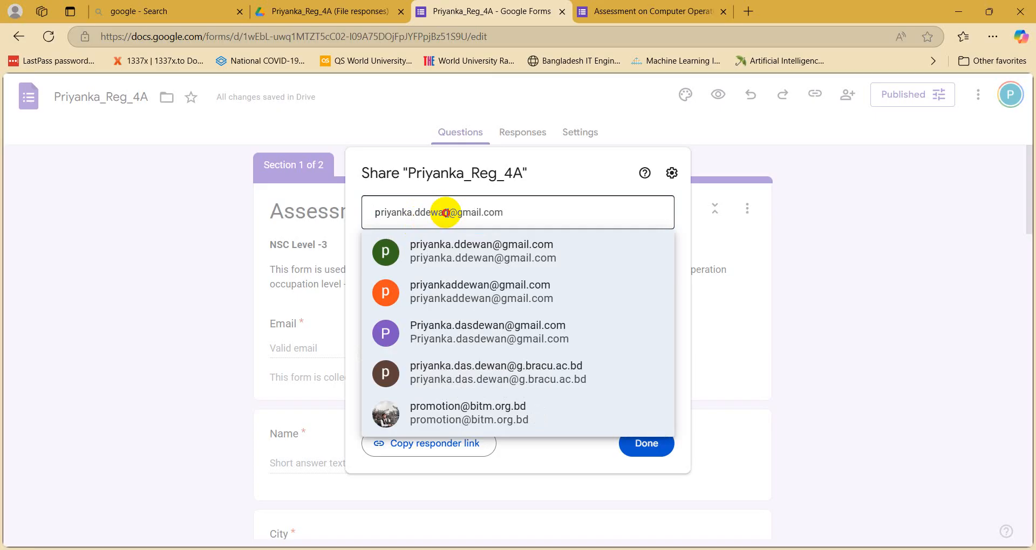
left_click(550, 217)
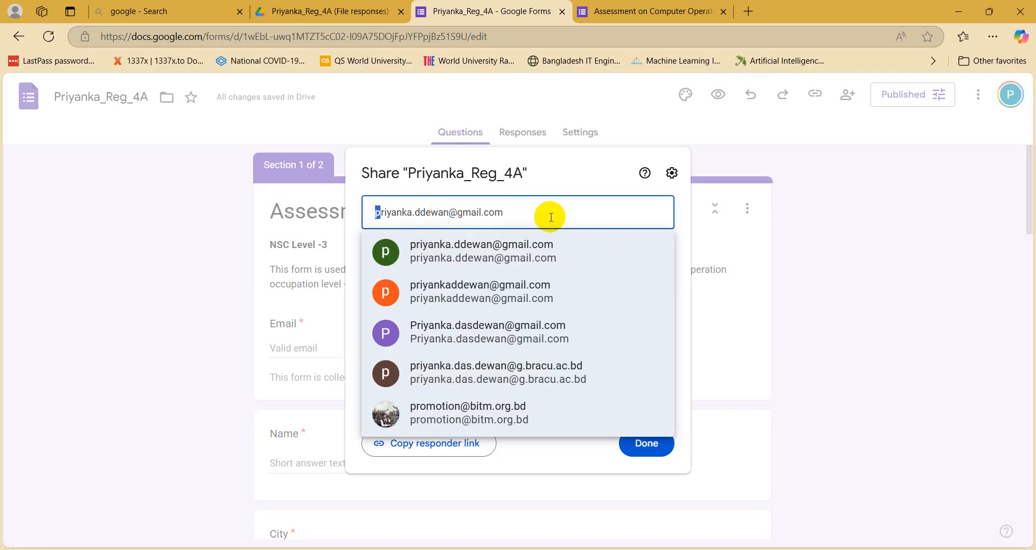
left_click(467, 249)
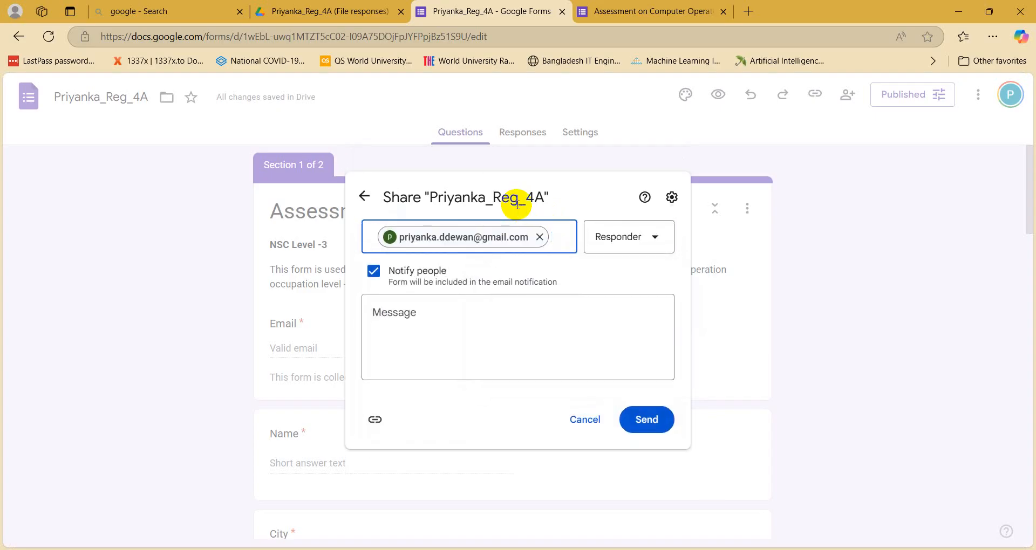
left_click(540, 237)
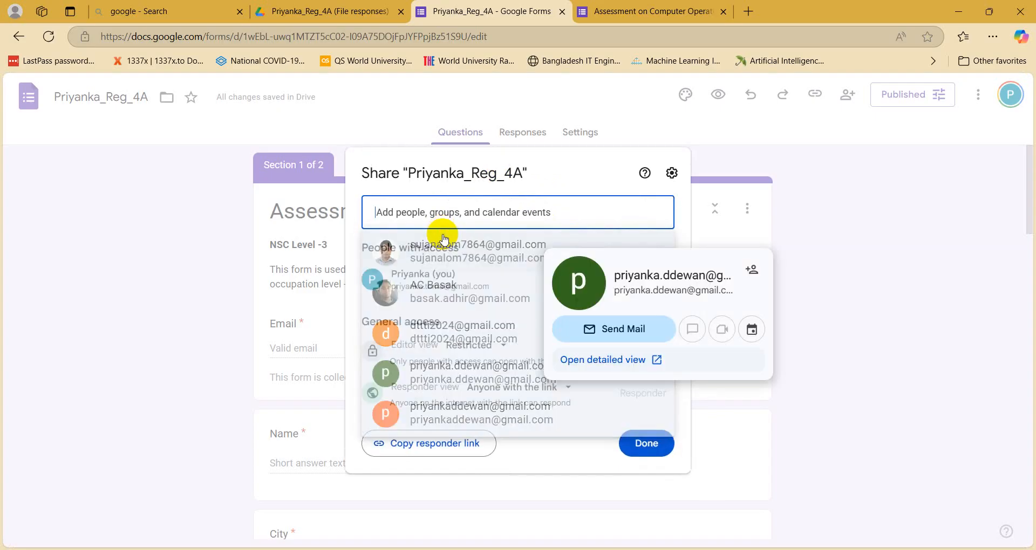
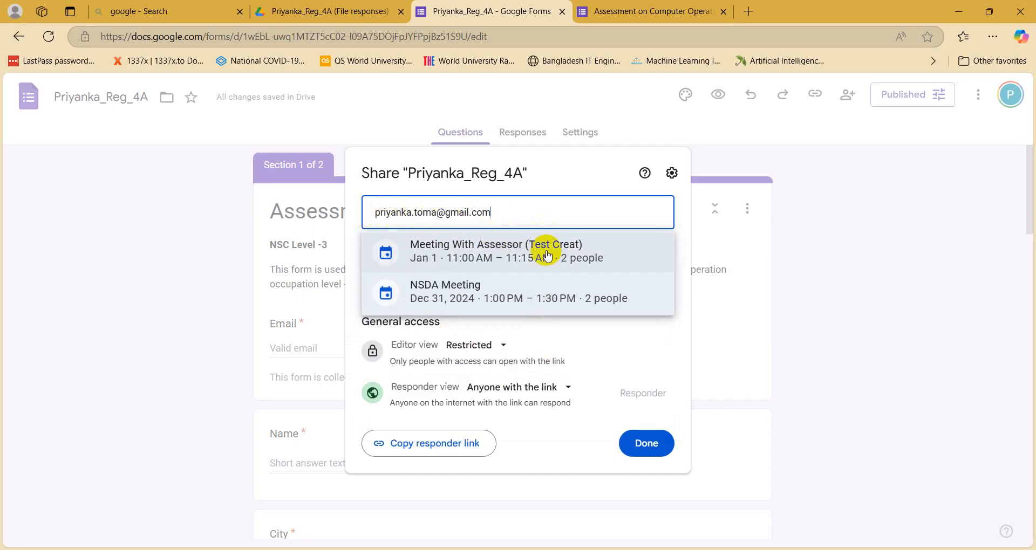
left_click(520, 212)
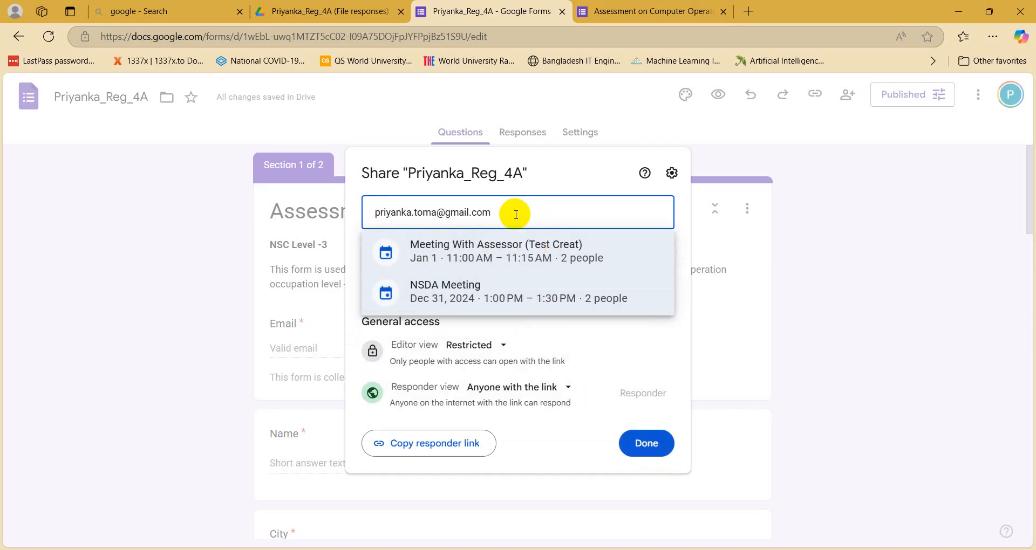
left_click(650, 444)
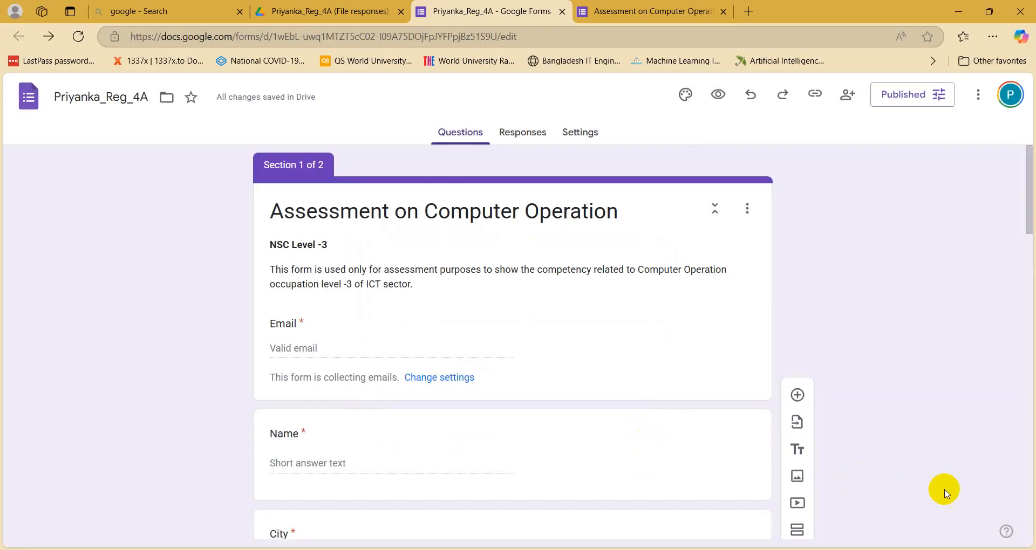
Step: In a new Edge tab, search for gmail and open the Gmail sign-in result
left_click(749, 12)
left_click(331, 140)
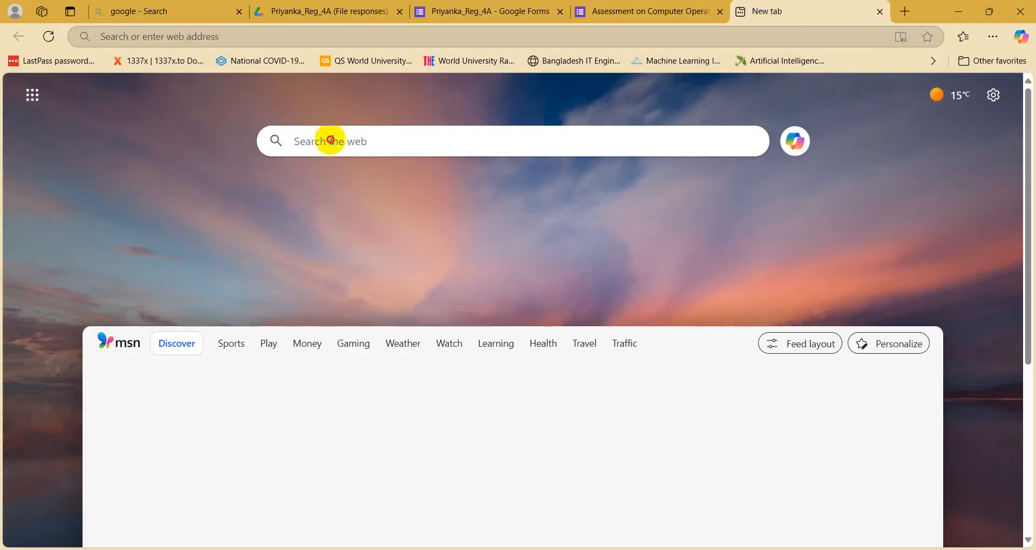
type("g")
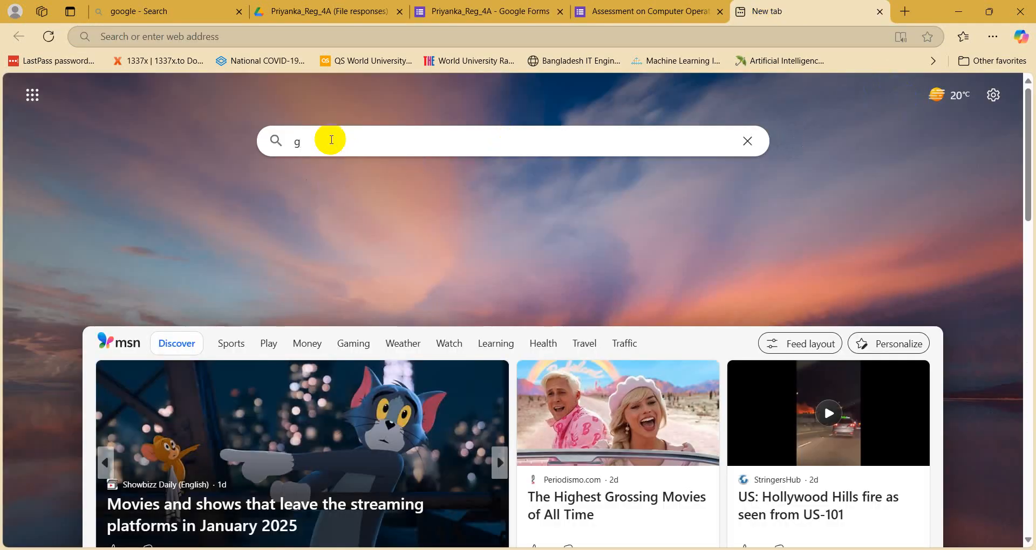
type("mail.com")
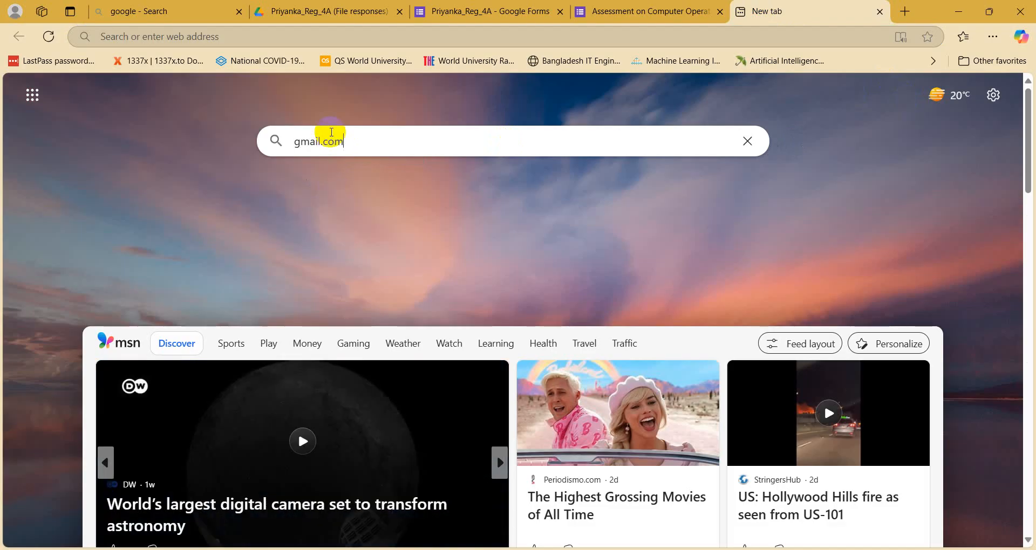
key("Return")
left_click(338, 142)
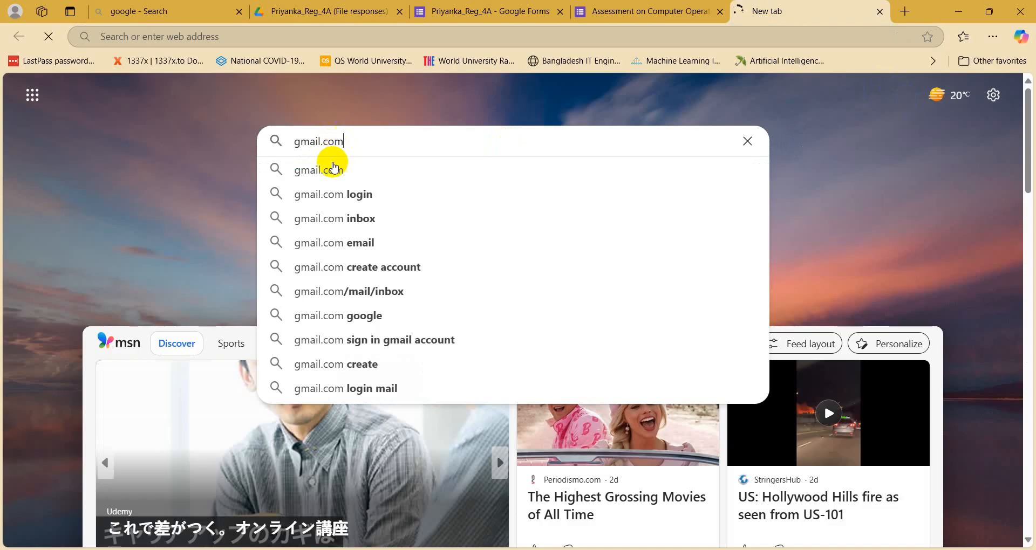
left_click(335, 169)
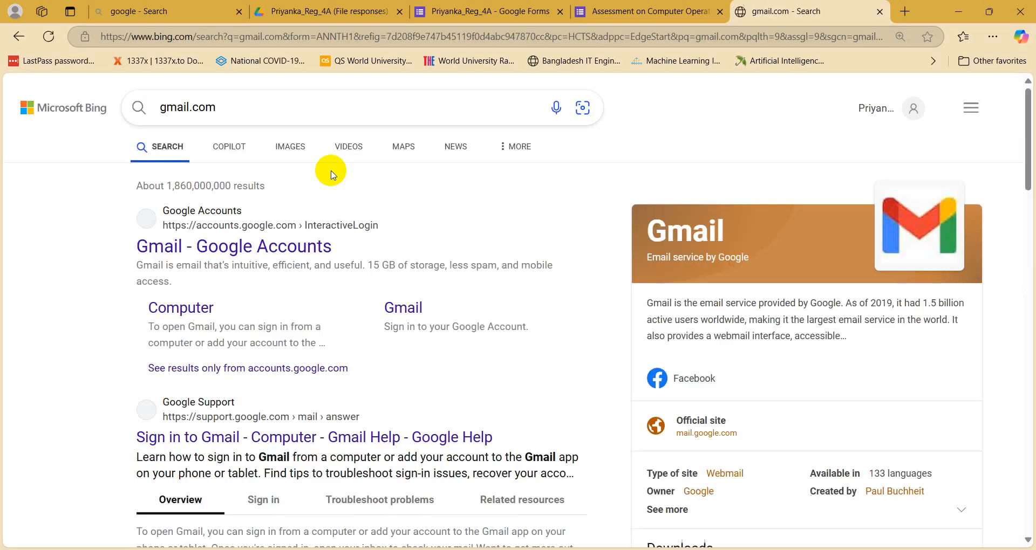
left_click(275, 241)
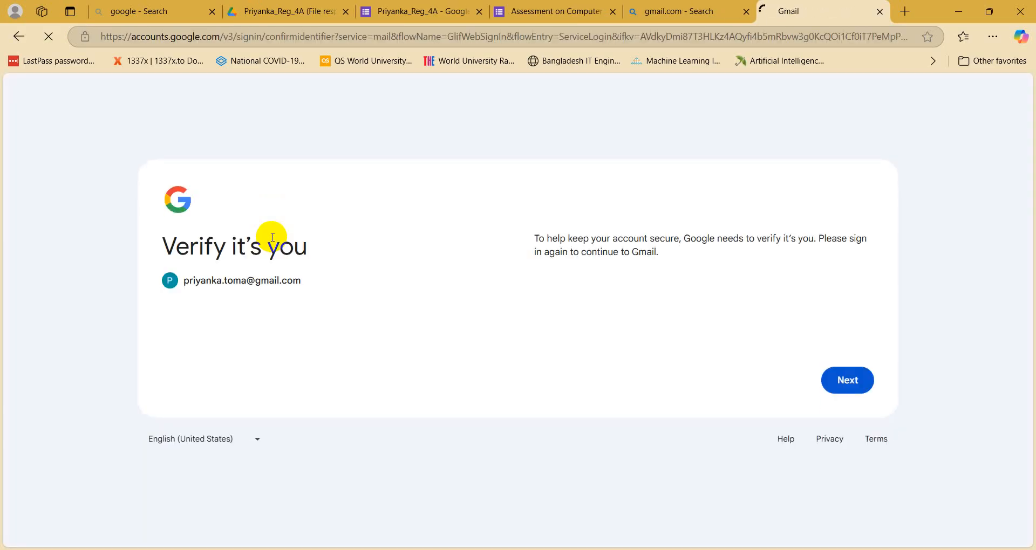
Step: Sign in to Gmail with the account password, then return to the form editor tab
left_click(842, 381)
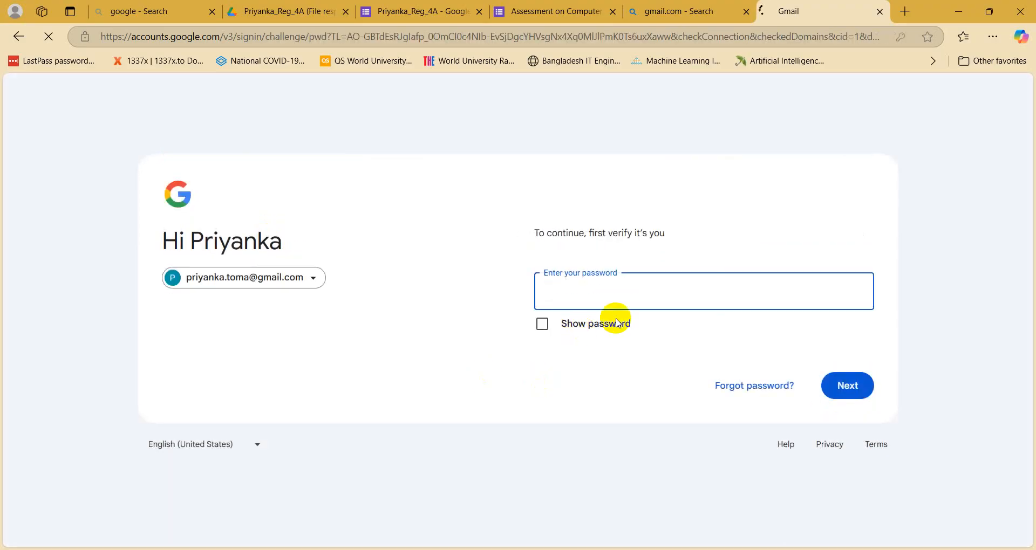
left_click(622, 292)
type("•••")
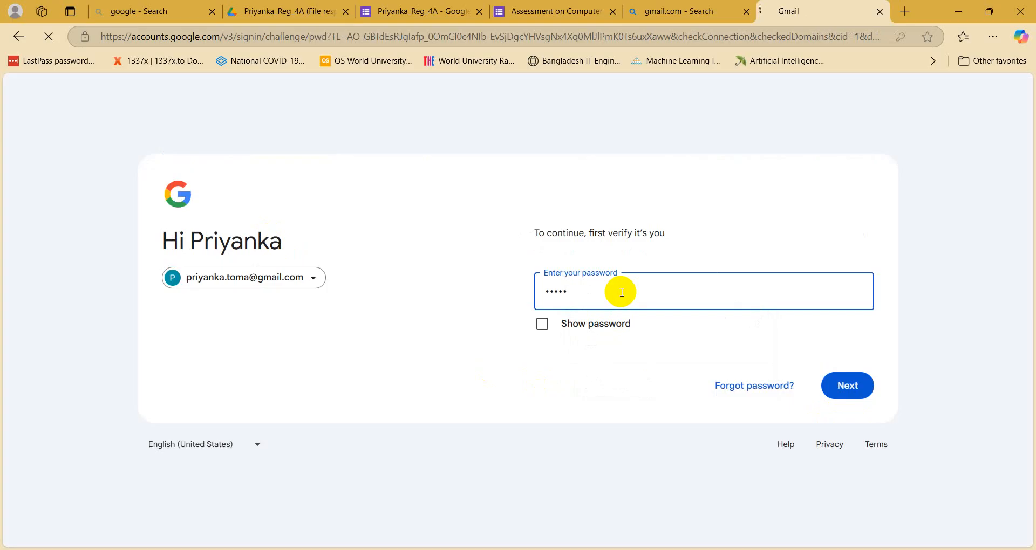
key("Return")
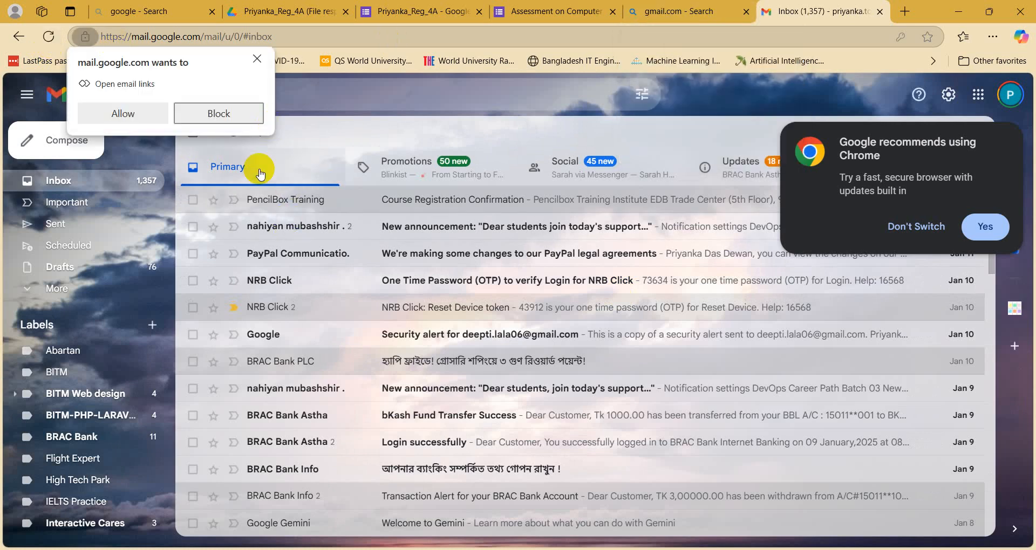
left_click(48, 36)
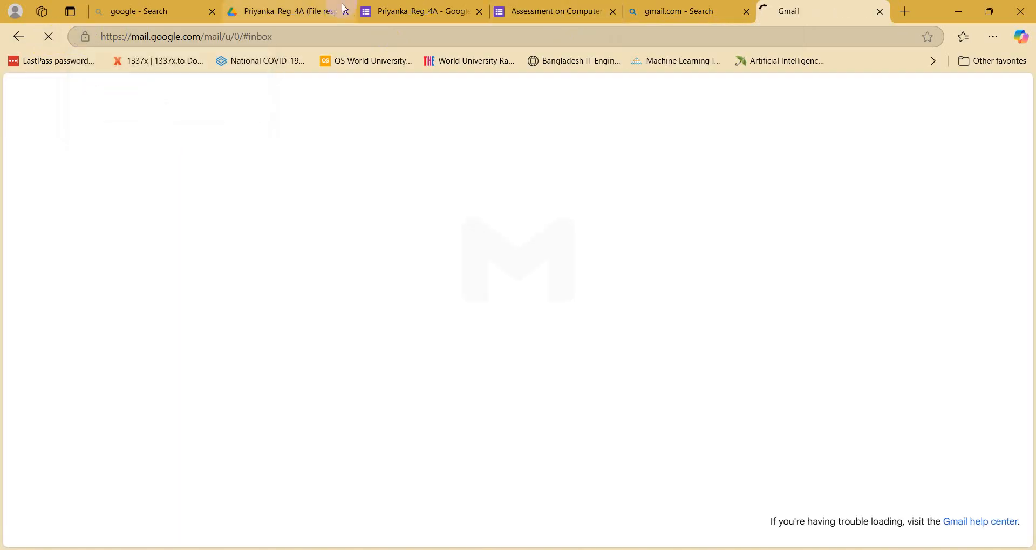
mouse_move(345, 8)
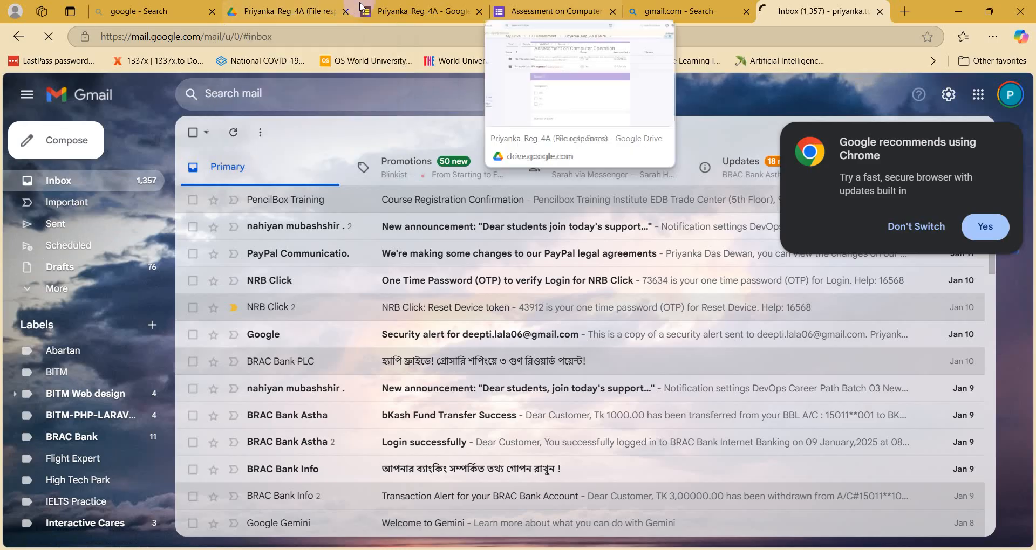
left_click(427, 15)
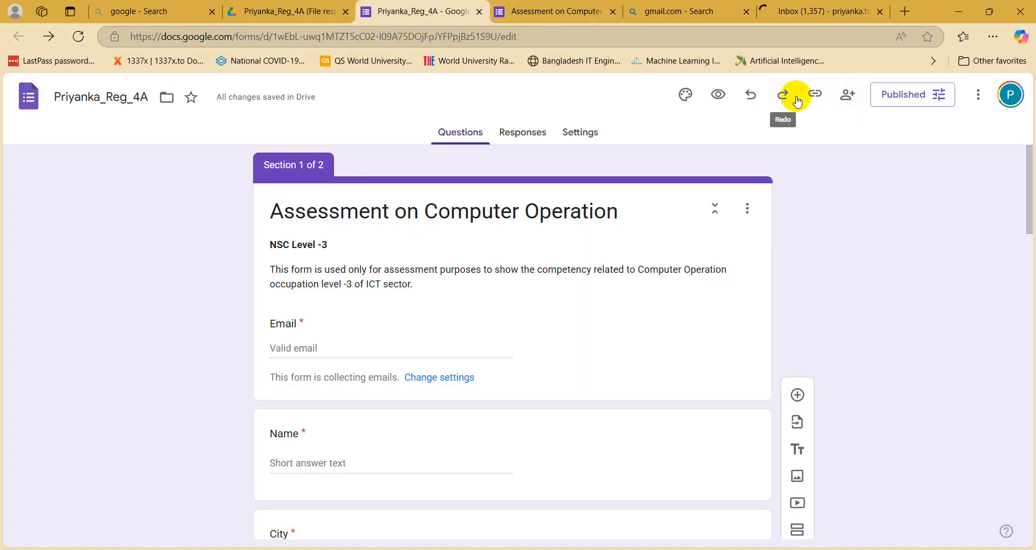
Step: Paste the collaborator's e-mail into the form's Share dialog, then close it without adding anyone
left_click(845, 100)
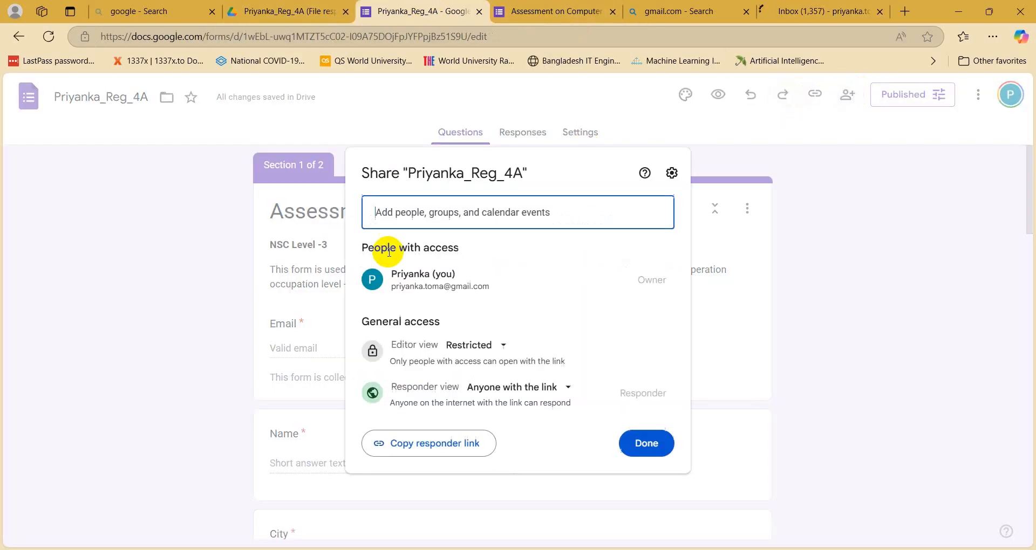
left_click(417, 222)
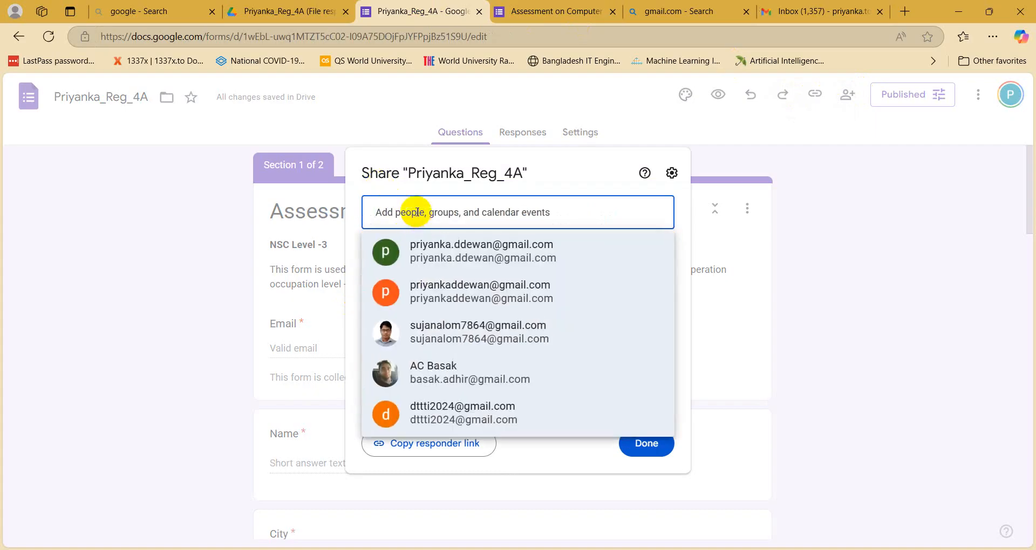
key("ctrl+v")
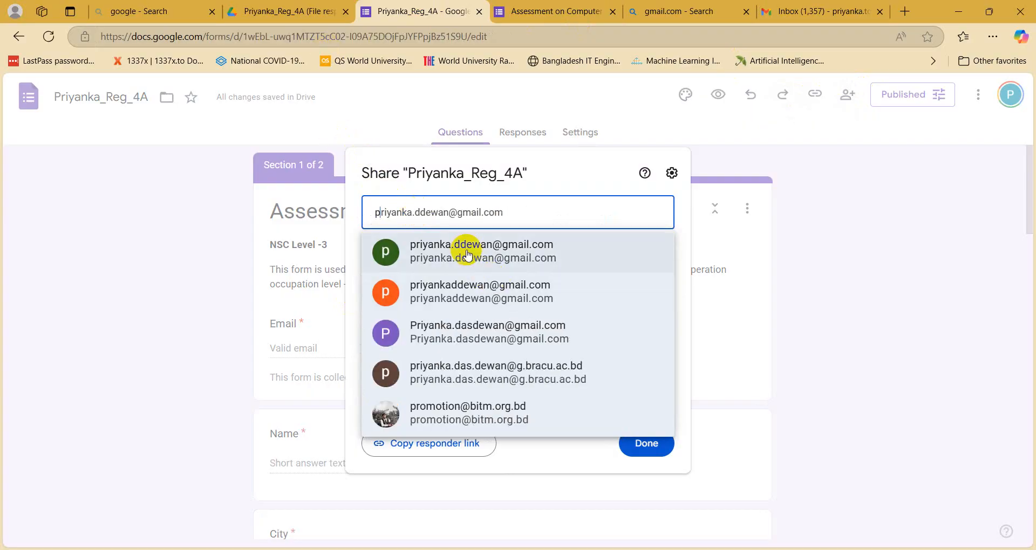
mouse_move(424, 294)
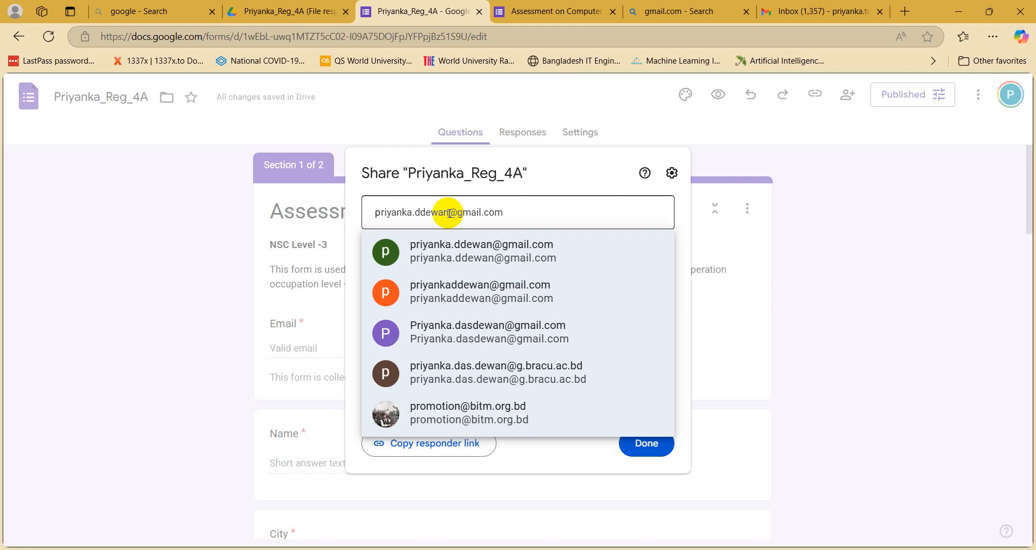
left_click(23, 166)
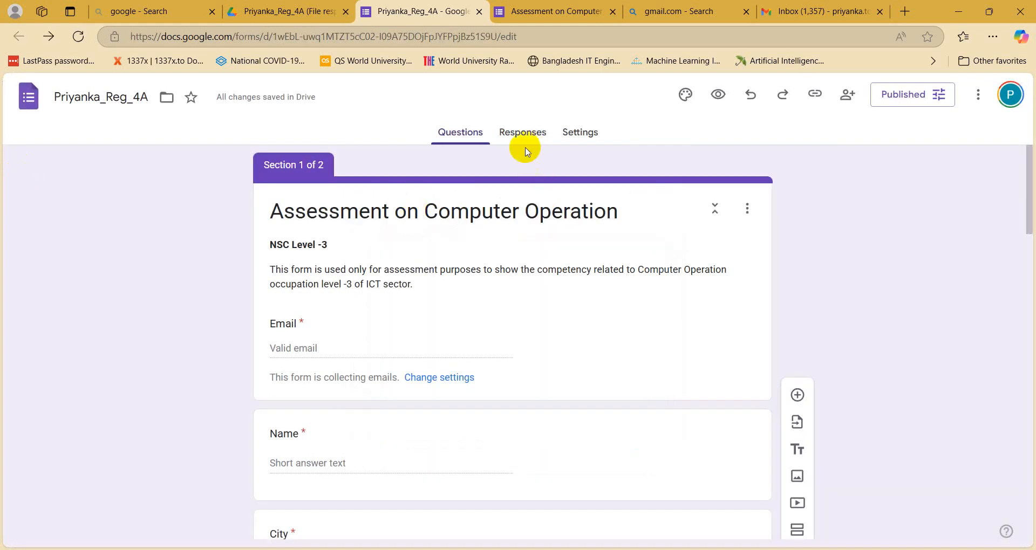
Step: Reopen Share, paste the collaborator's e-mail into Add people, and bring the Gmail inbox forward
left_click(848, 94)
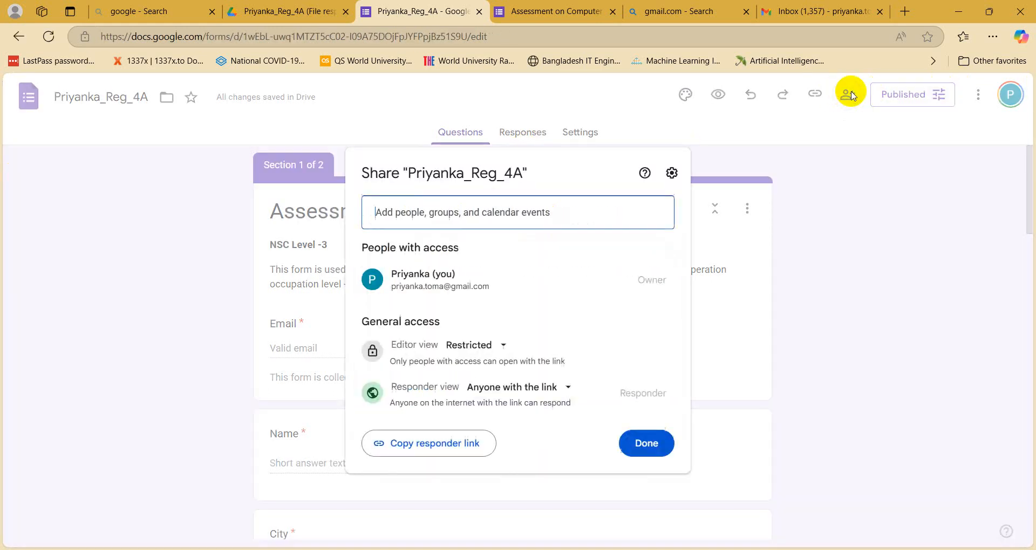
left_click(431, 215)
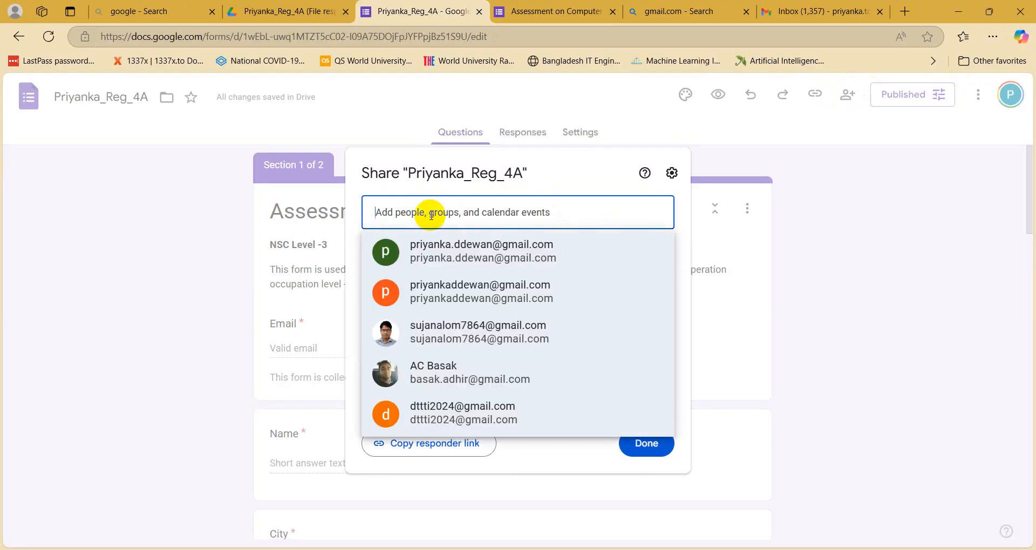
key("ctrl+v")
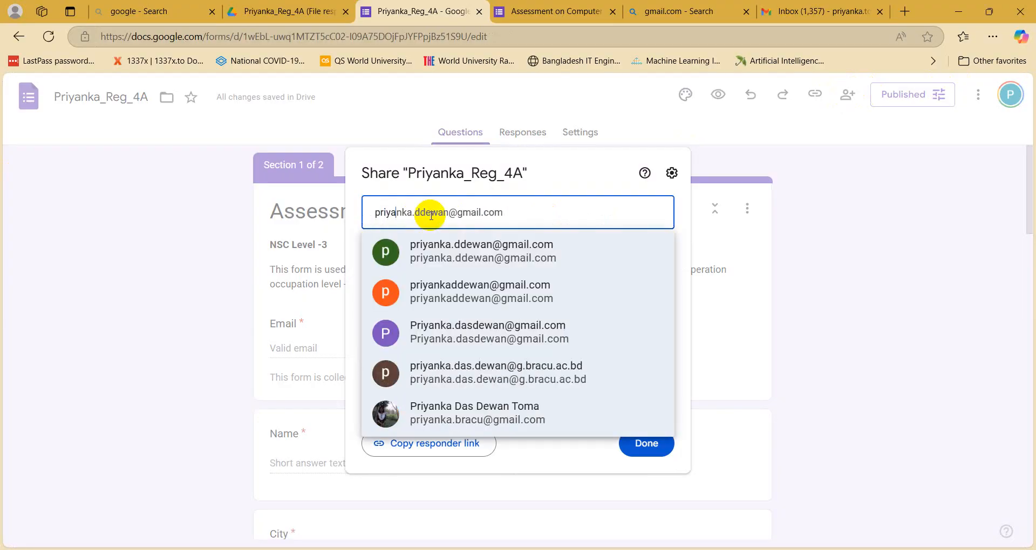
left_click(809, 11)
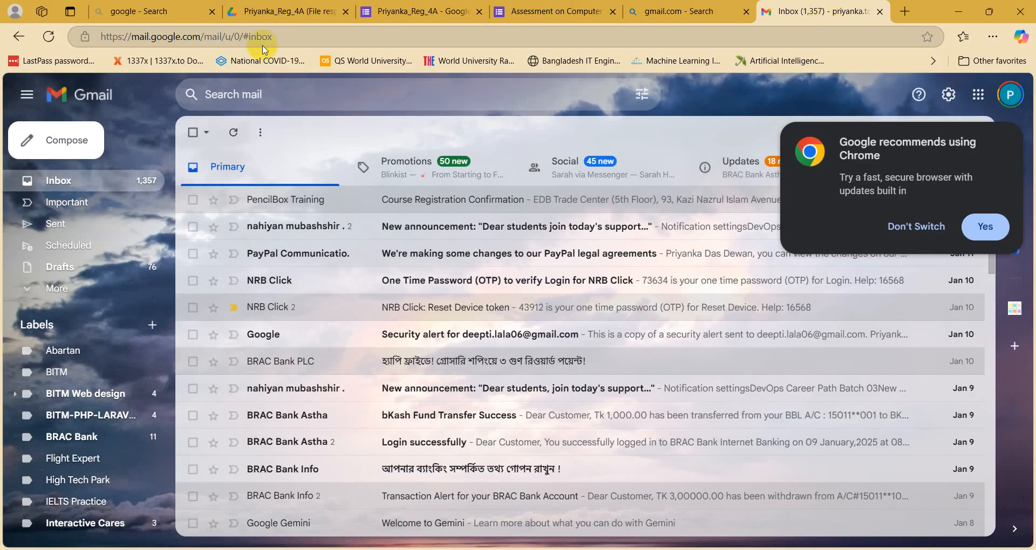
Step: Reload Gmail, return to the form's Share dialog, and retype the collaborator's e-mail address
left_click(49, 36)
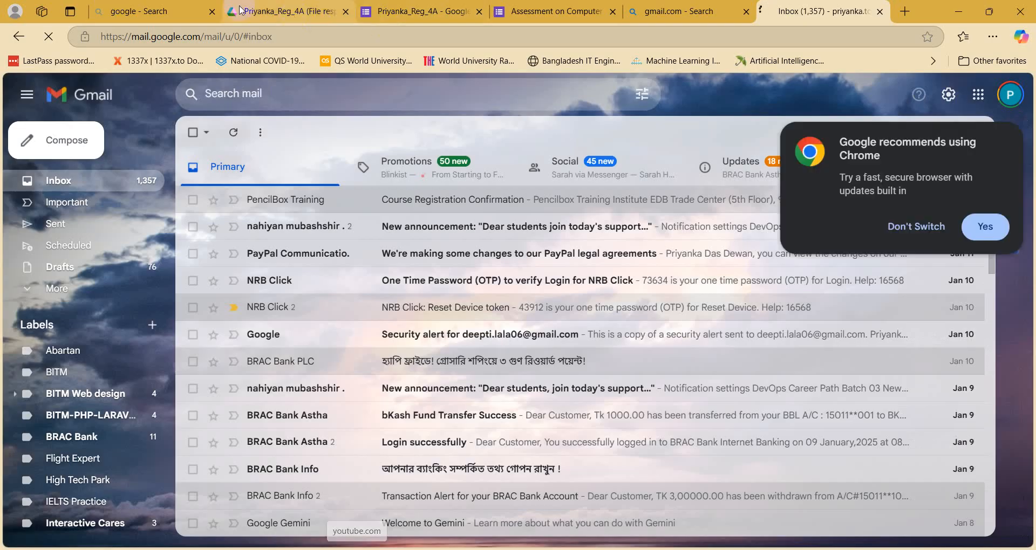
left_click(286, 12)
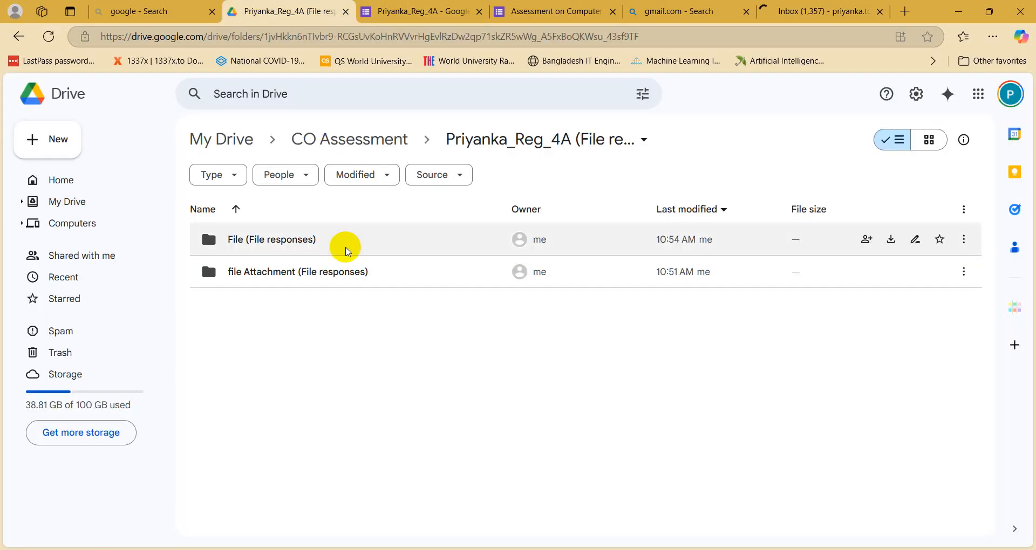
left_click(402, 11)
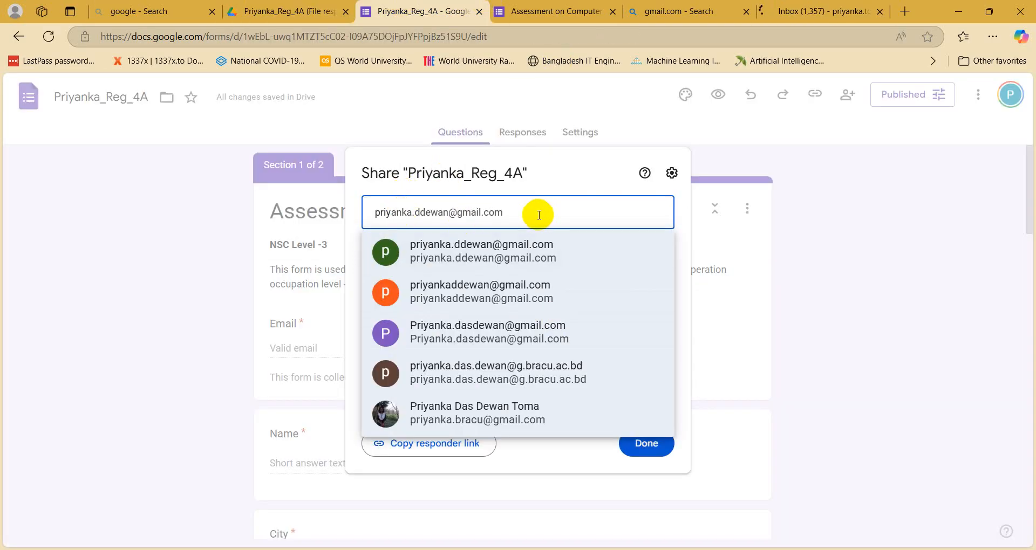
key("BackSpace")
key("BackSpace")
key("BackSpace")
key("BackSpace")
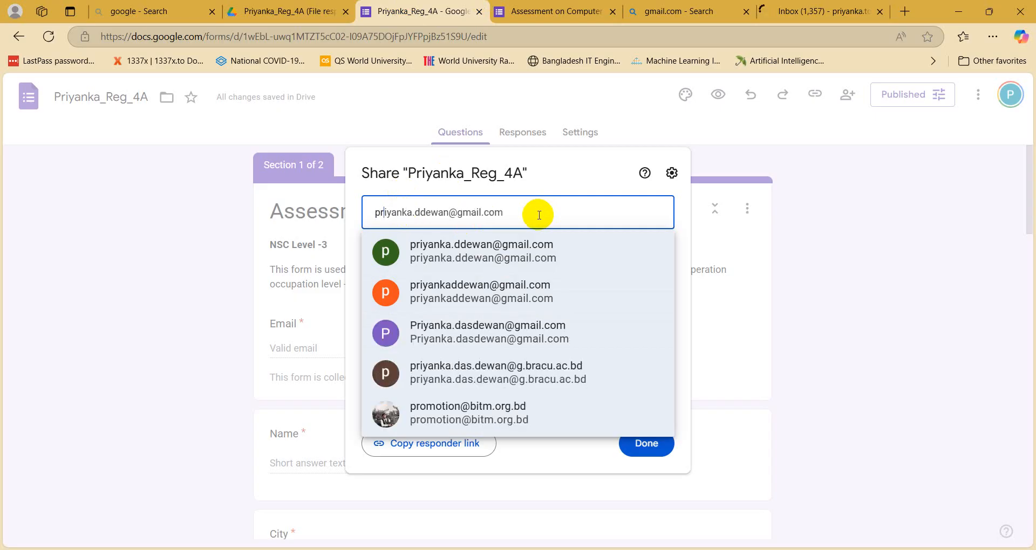
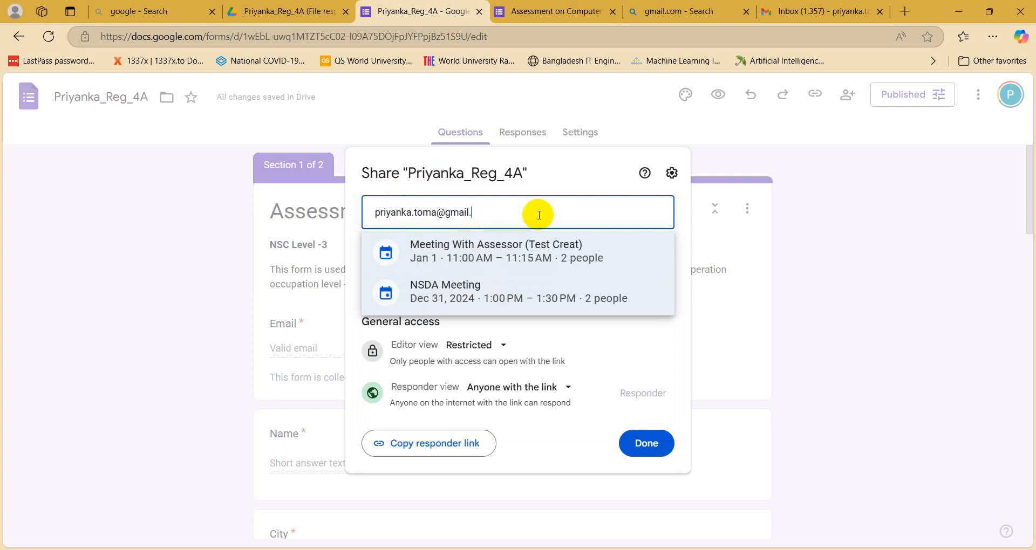
left_click(504, 210)
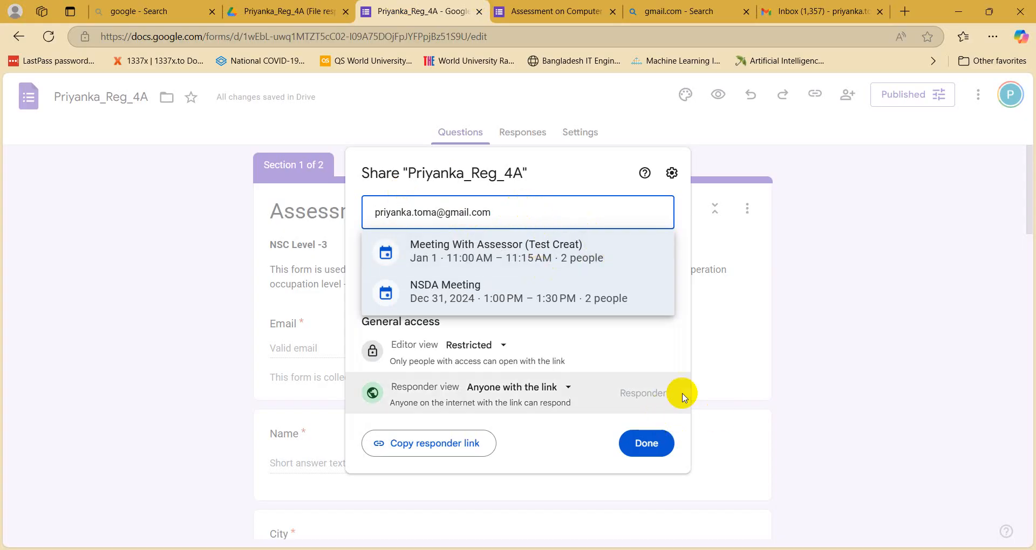
Step: Set editor access to Anyone with the link and close the Share dialog
left_click(450, 352)
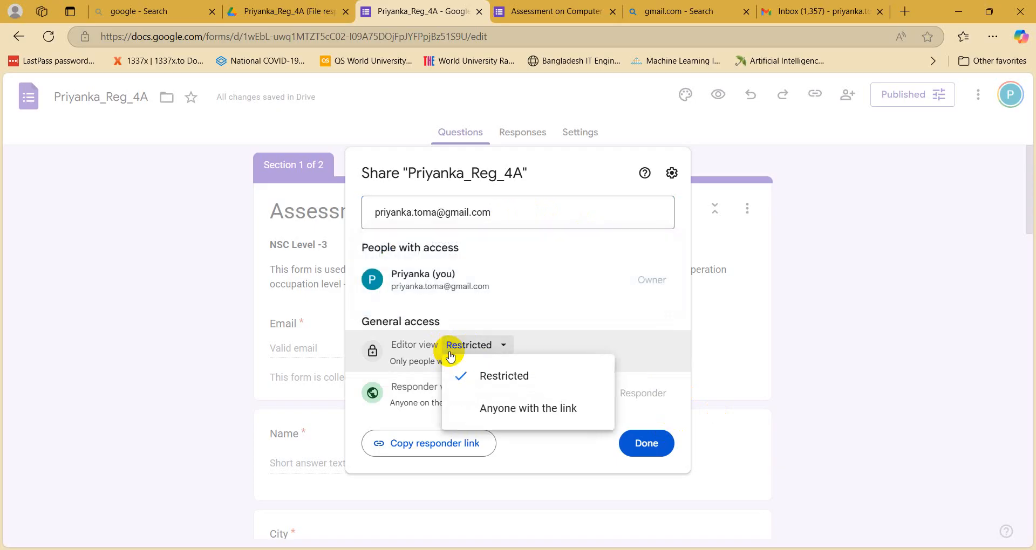
left_click(494, 406)
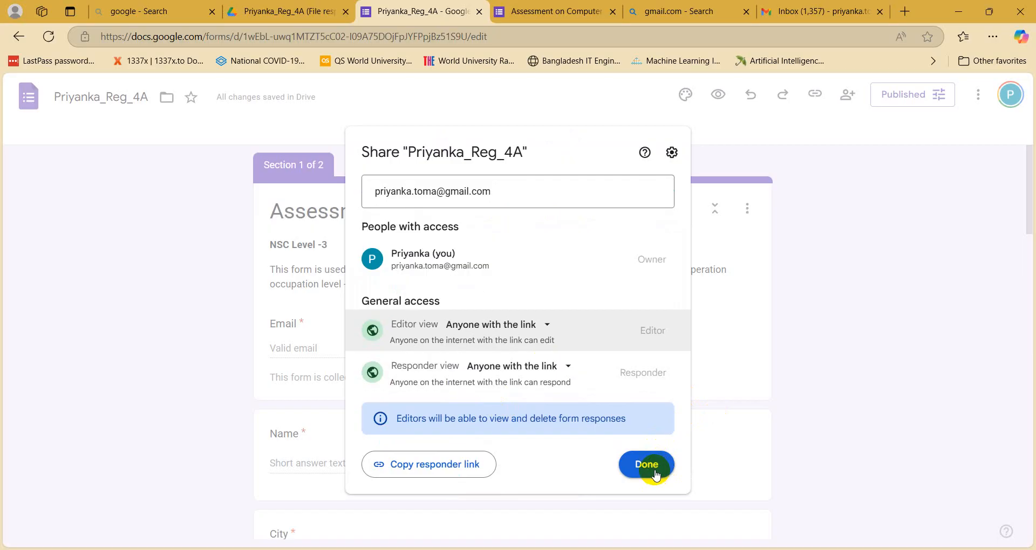
left_click(647, 465)
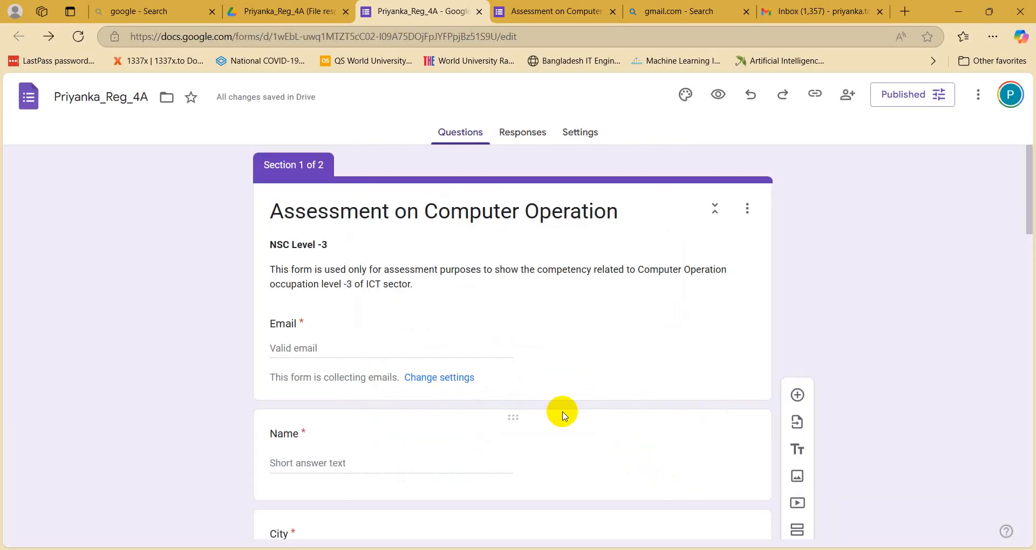
left_click(777, 11)
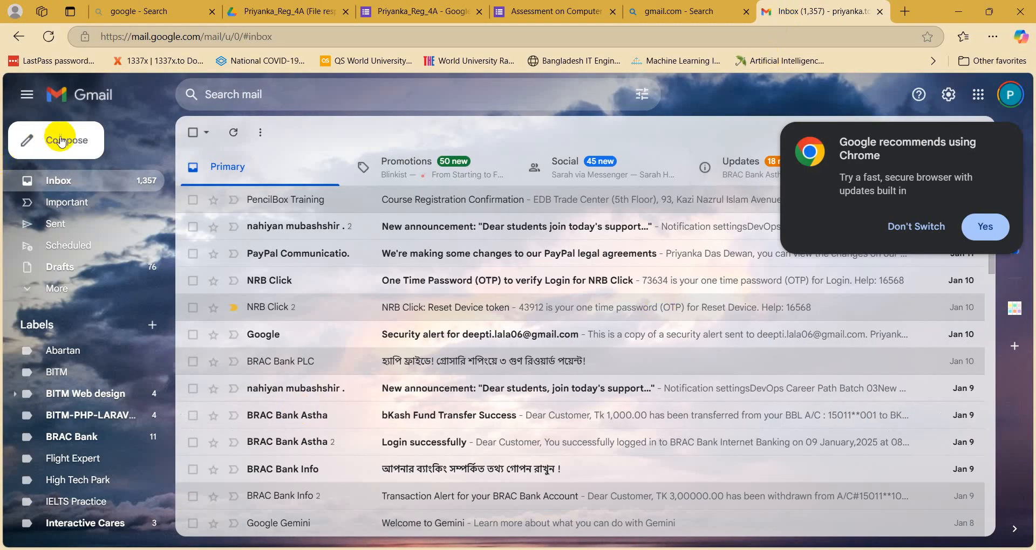
left_click(50, 46)
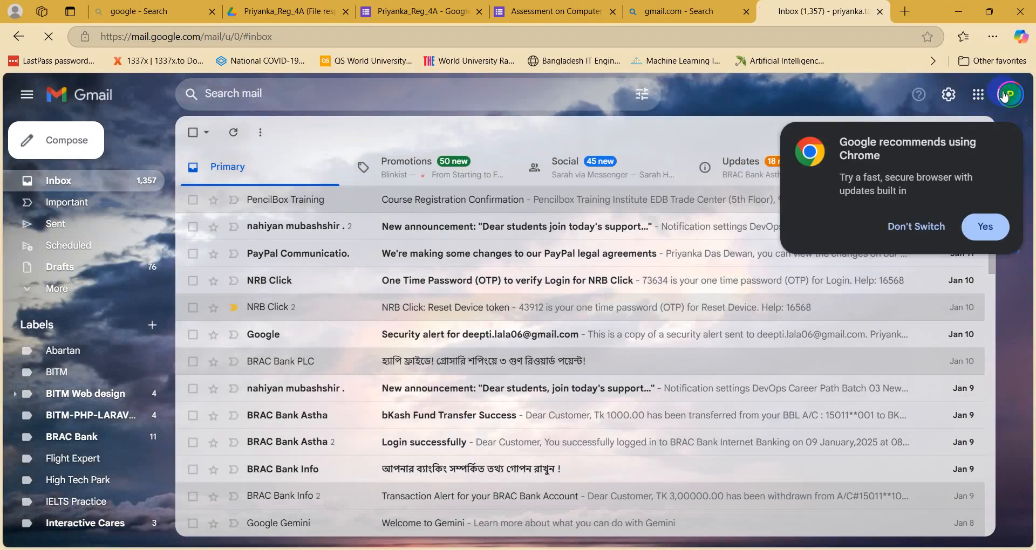
left_click(1005, 96)
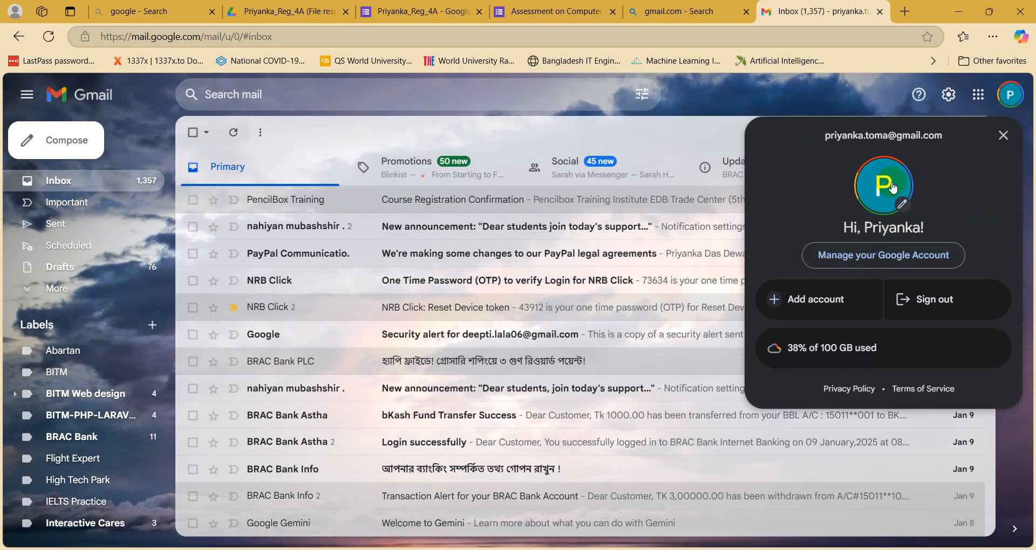
left_click(1003, 135)
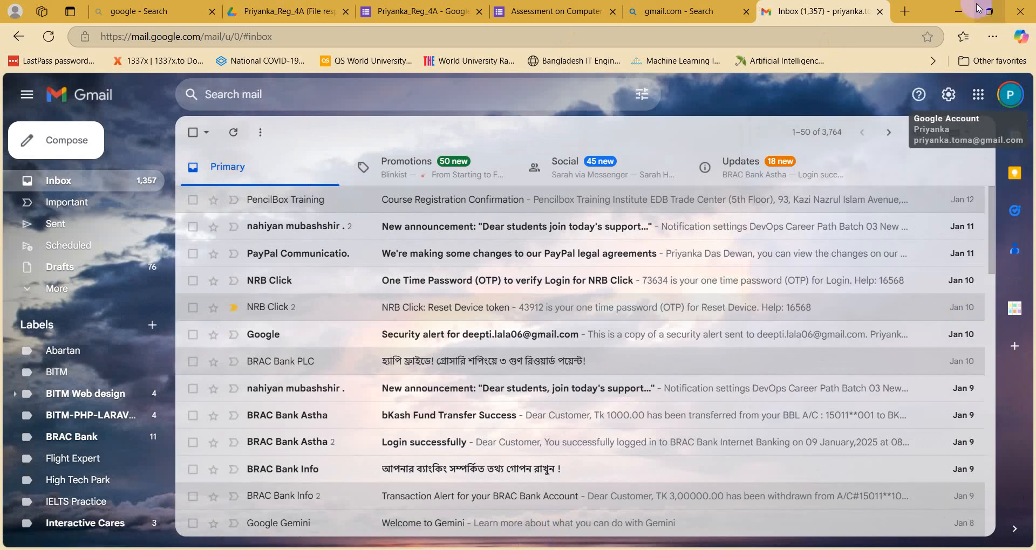
left_click(958, 11)
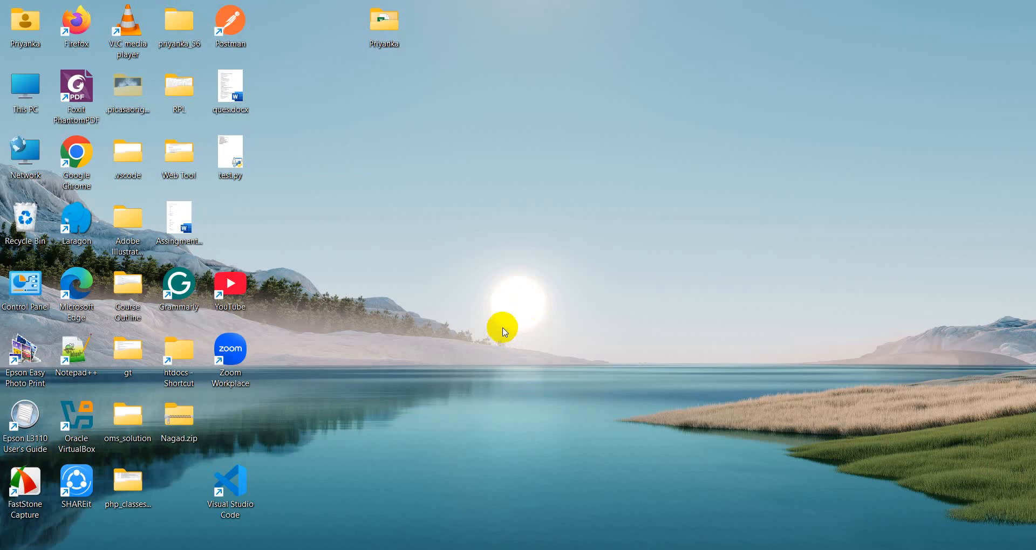
double_click(76, 161)
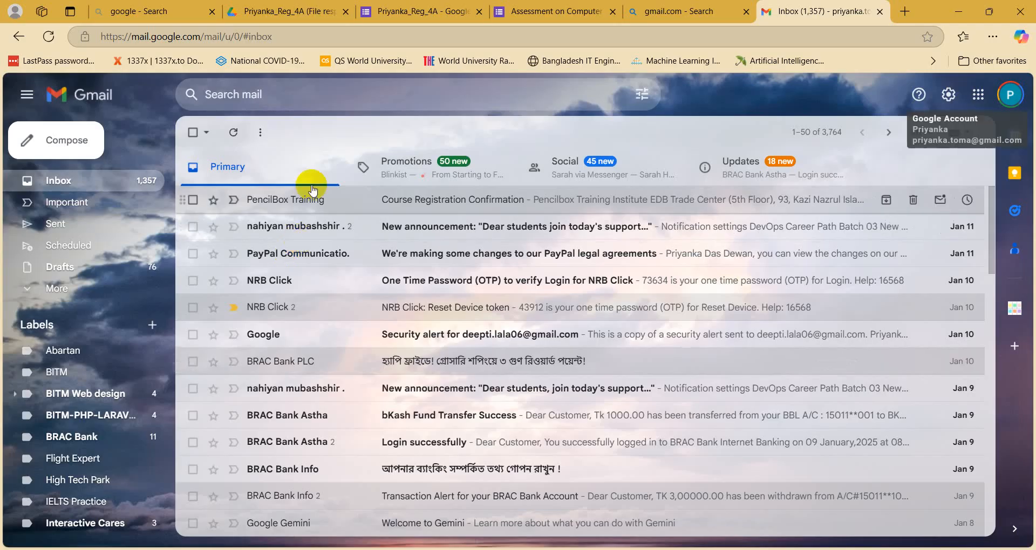
left_click(306, 15)
left_click(424, 12)
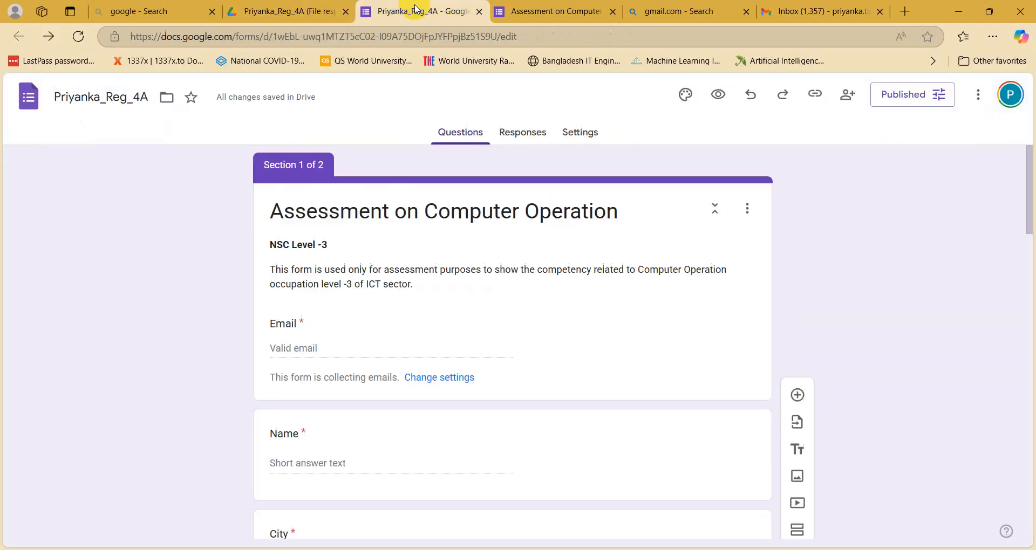
Step: Share the form with the suggested contact and send the e-mail invitation
left_click(845, 104)
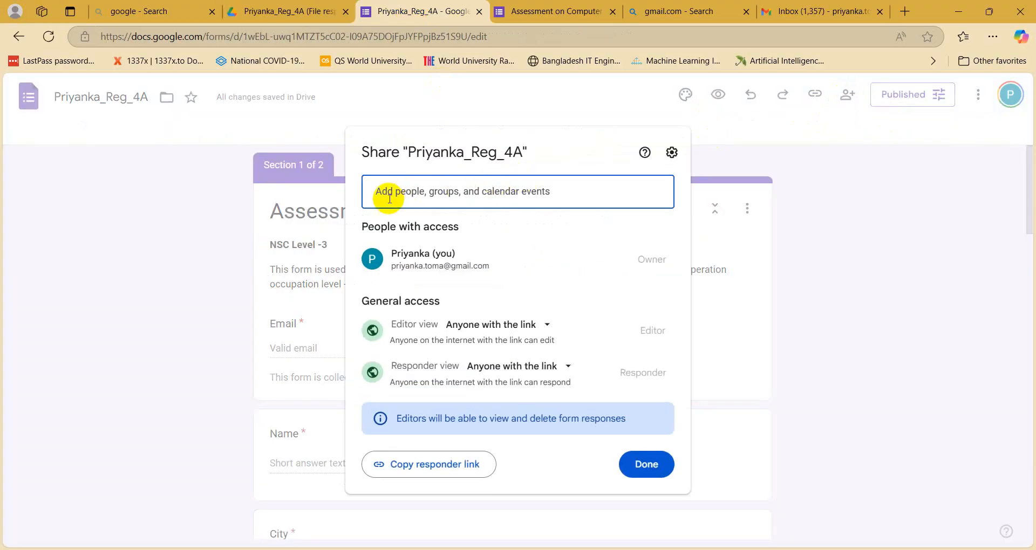
left_click(390, 199)
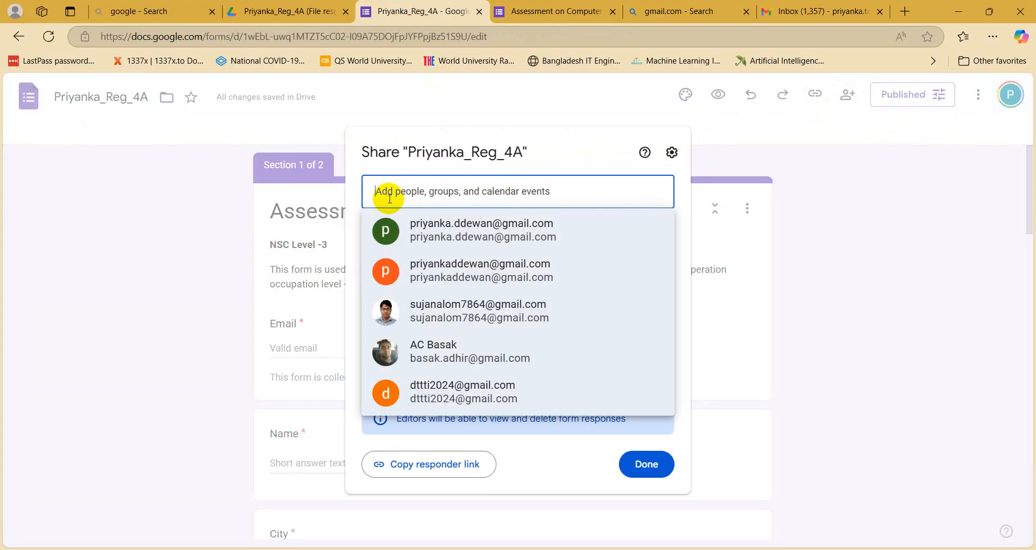
left_click(459, 233)
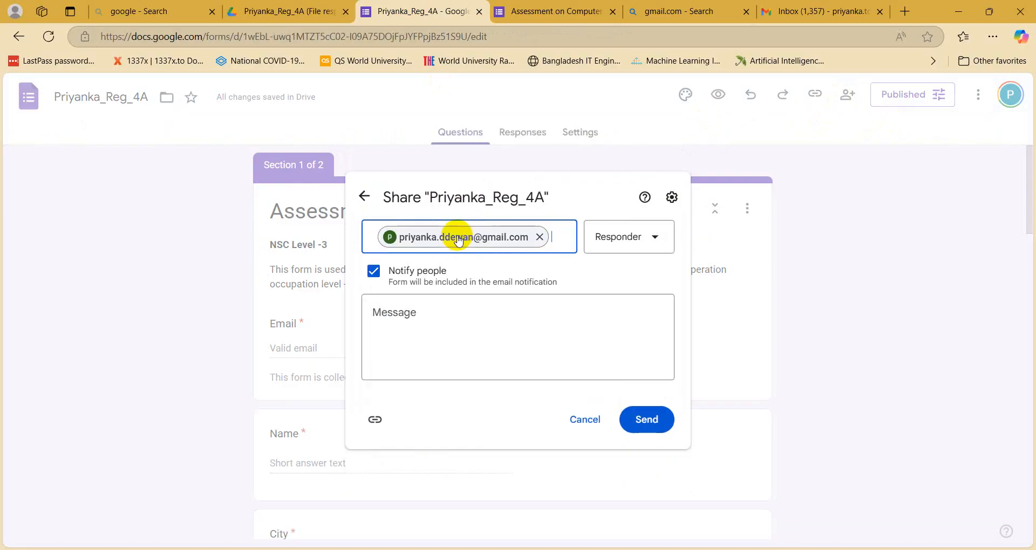
left_click(650, 422)
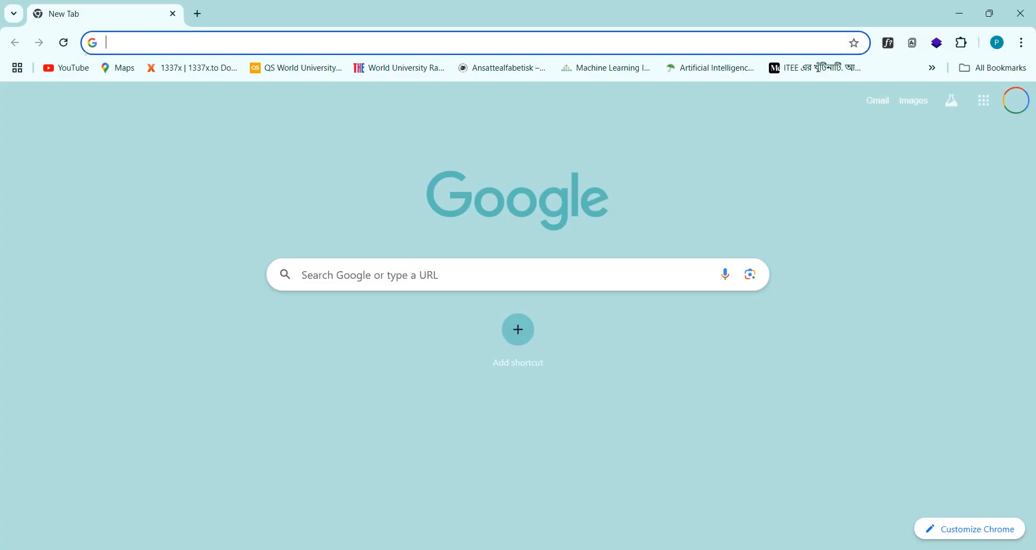
Step: Open Gmail in Chrome, minimize Chrome, and reload the Gmail inbox tab in Edge
left_click(877, 102)
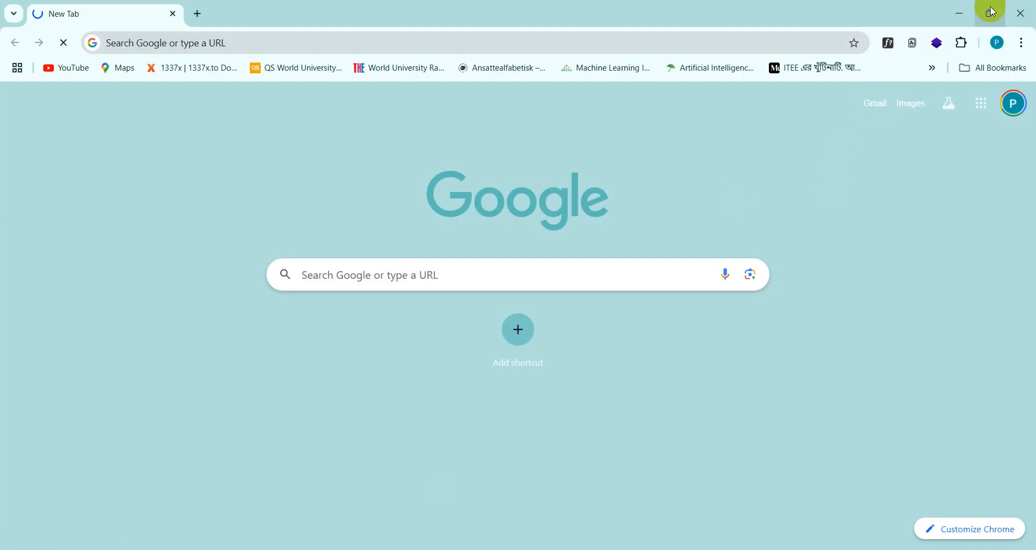
left_click(959, 14)
left_click(811, 10)
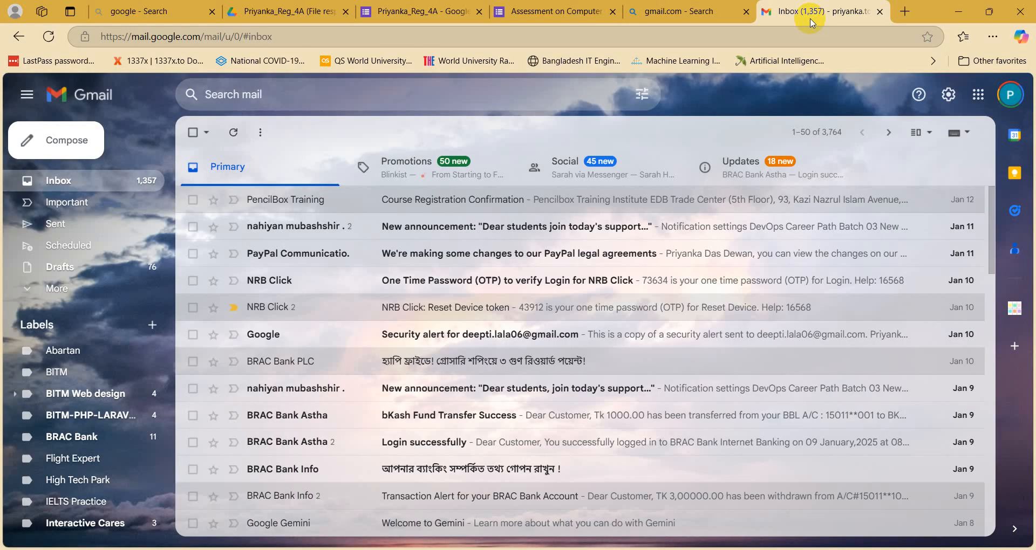
left_click(49, 37)
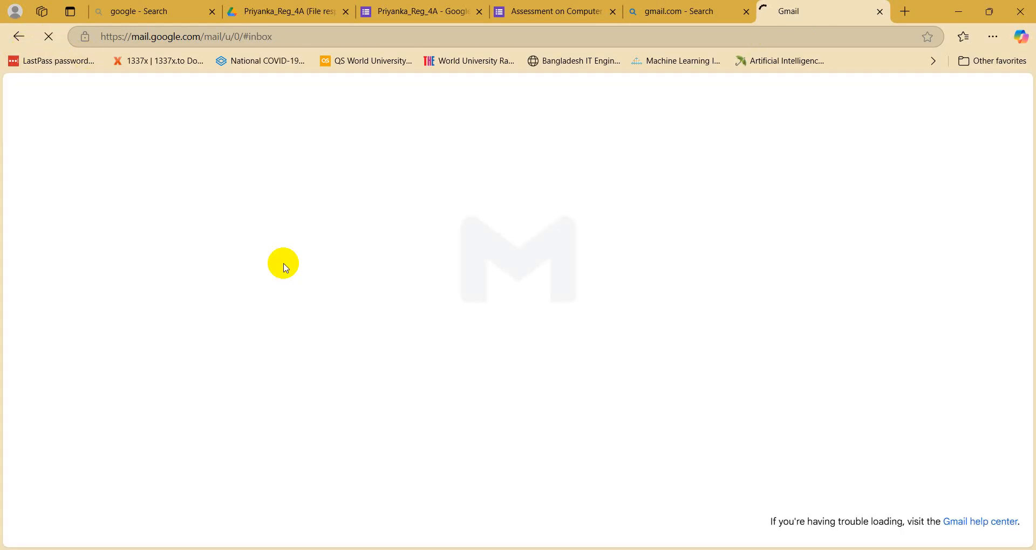
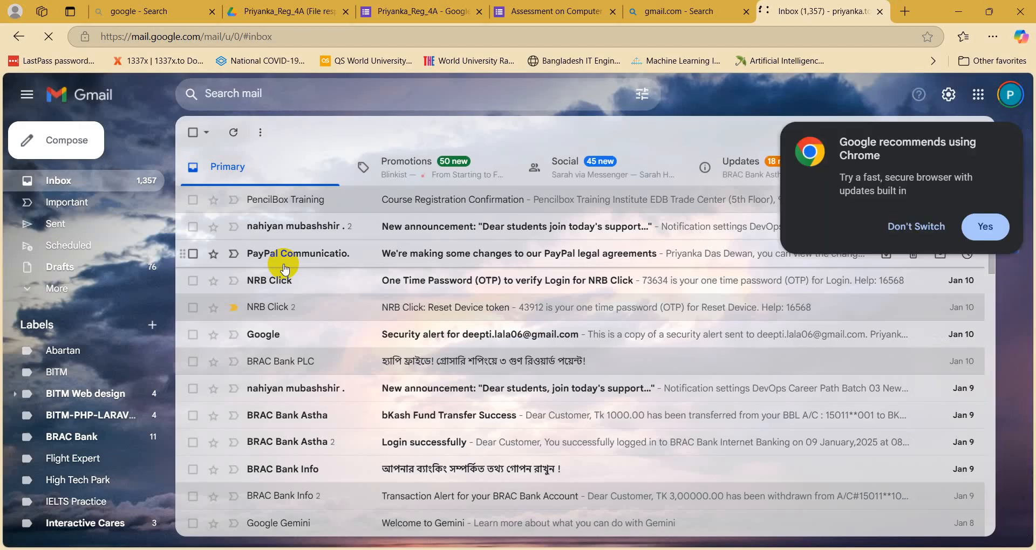
Step: Bring up a Chrome window and open the Google account panel on its new tab
left_click(437, 549)
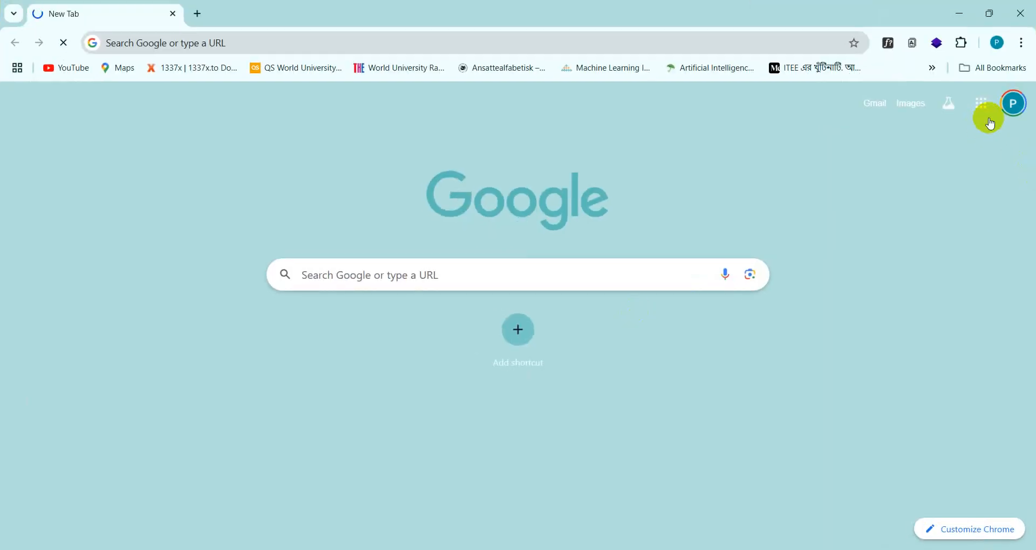
left_click(1013, 104)
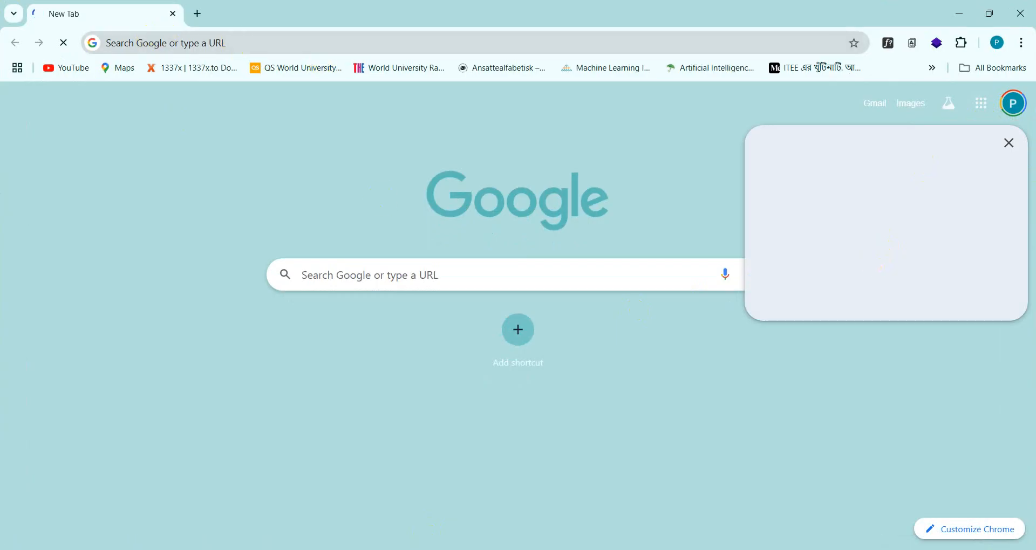
mouse_move(469, 549)
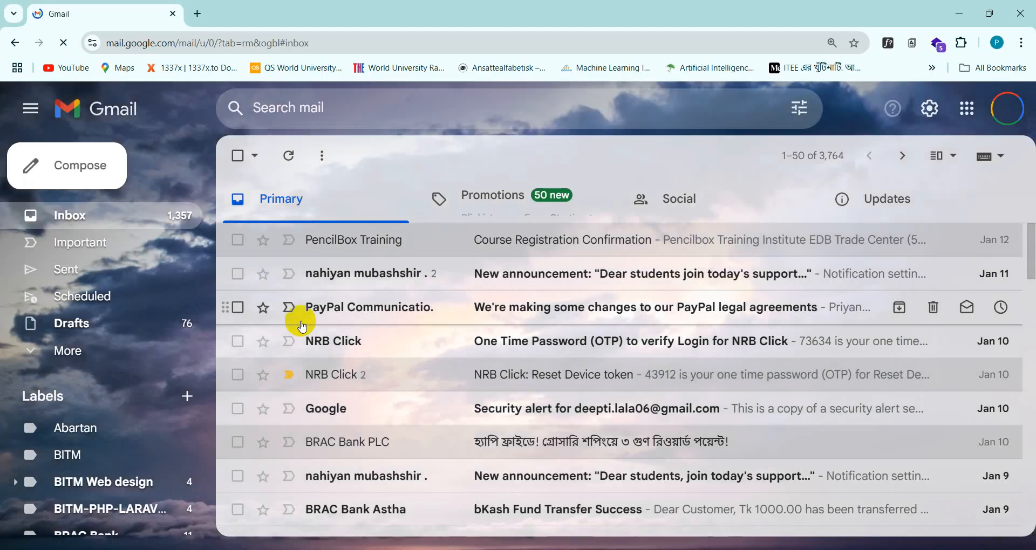
Step: Switch accounts from the avatar menu to open the second account's inbox in a new tab
left_click(1007, 120)
left_click(1007, 121)
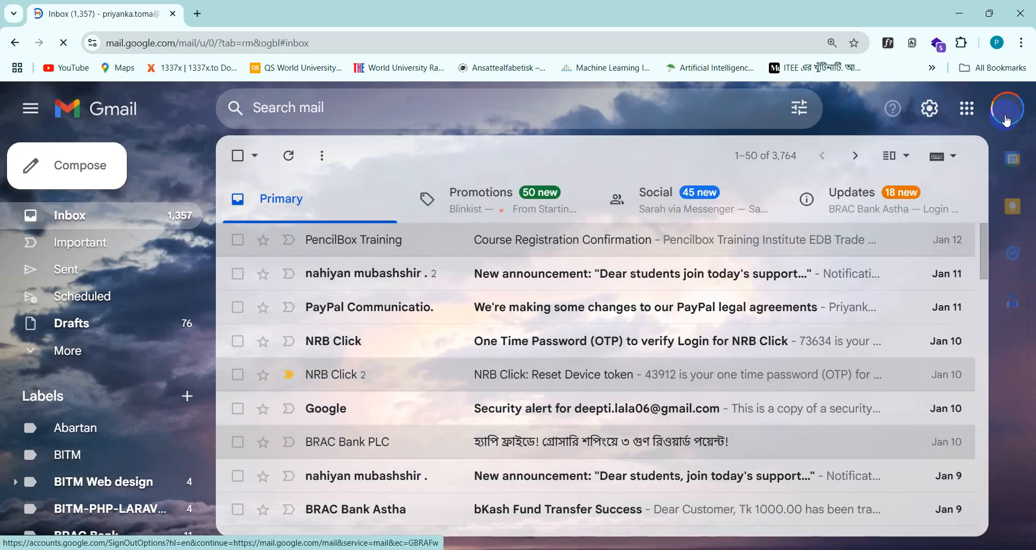
left_click(1007, 120)
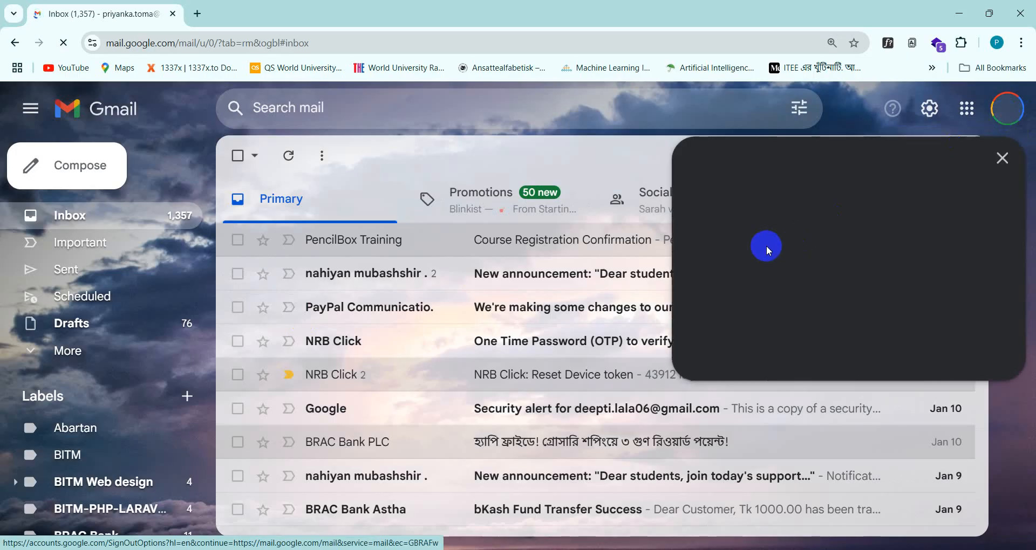
left_click(820, 439)
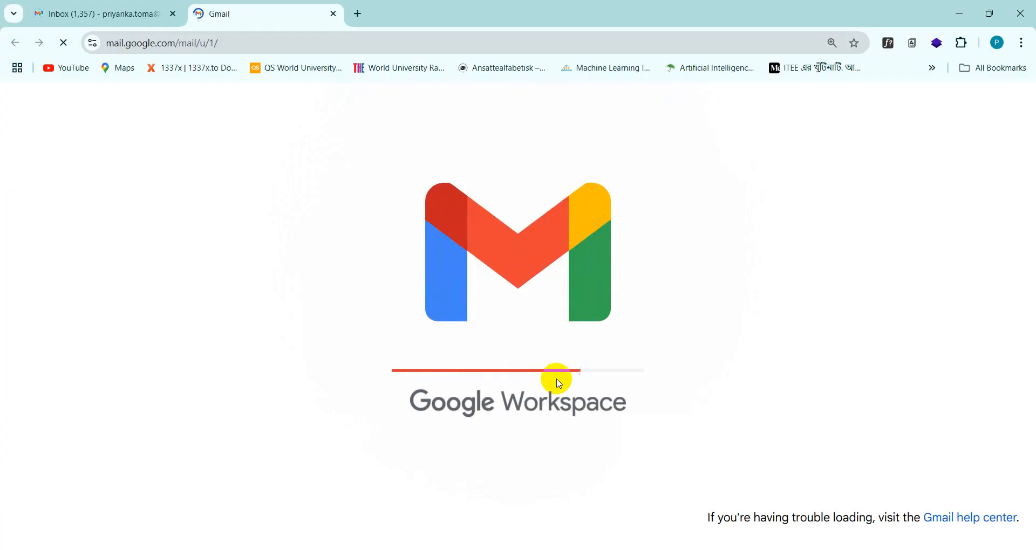
scroll(558, 384, "down", 3)
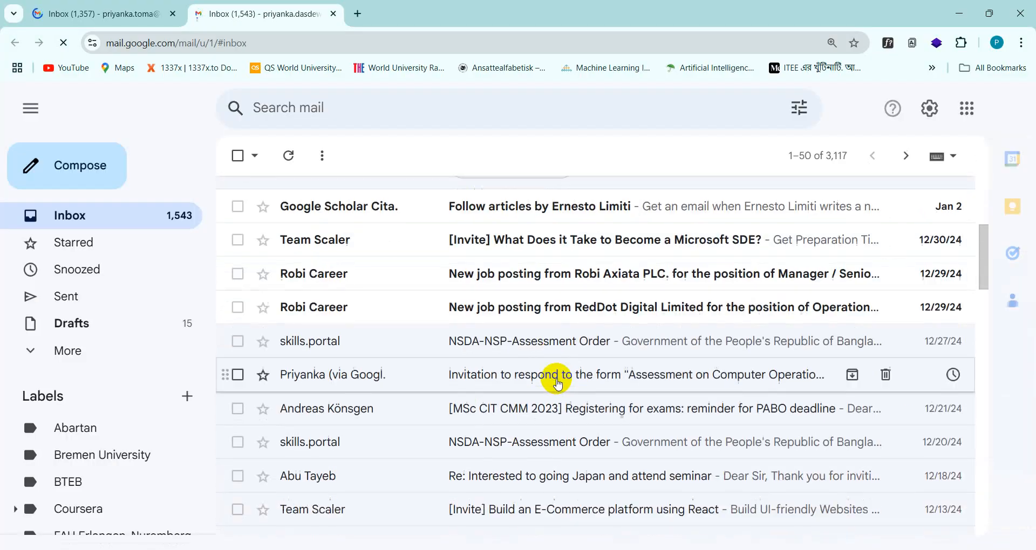
scroll(559, 384, "up", 3)
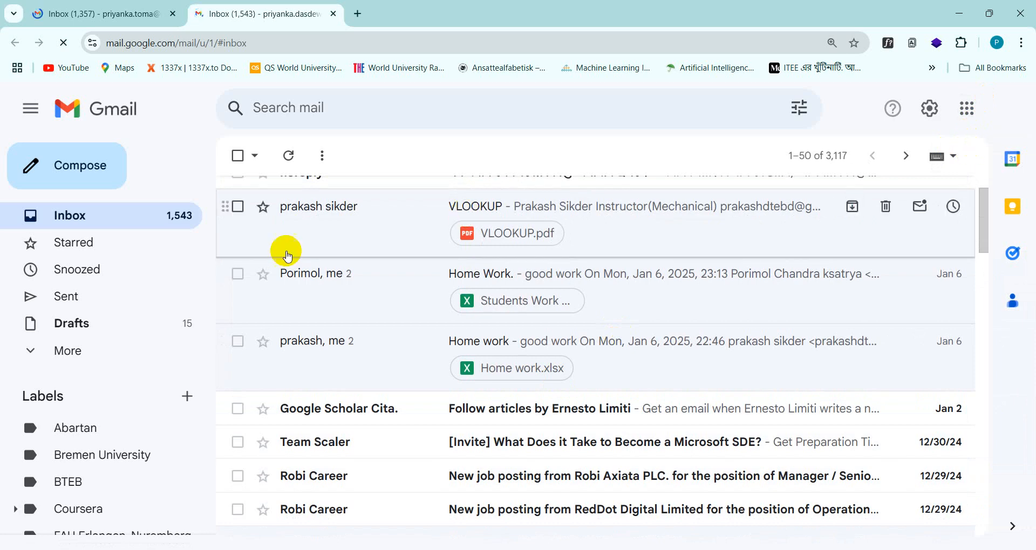
scroll(278, 245, "up", 2)
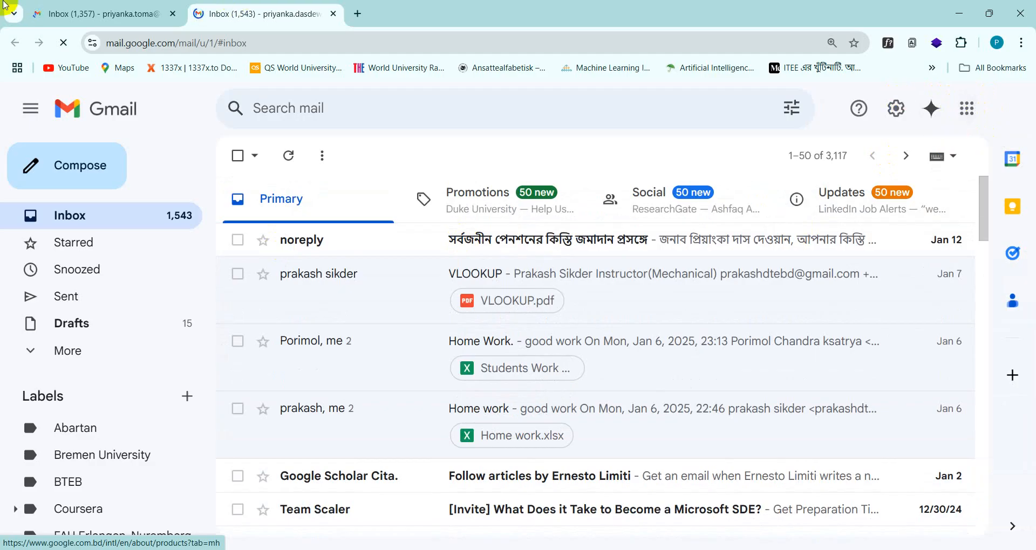
Step: Open the recipient account's inbox, close the extra inbox tab, and open the invitation email
left_click(1009, 115)
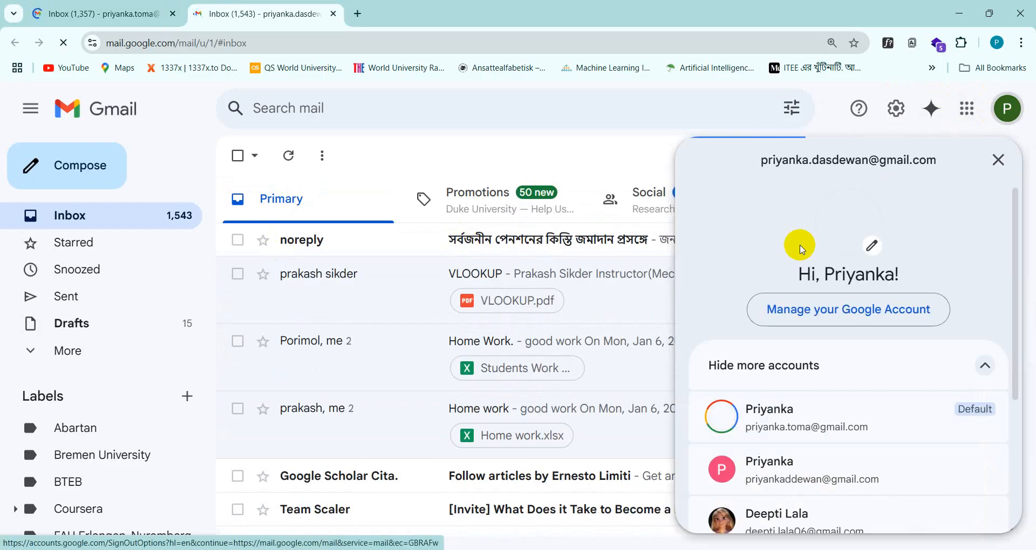
scroll(732, 411, "down", 1)
scroll(732, 411, "down", 1)
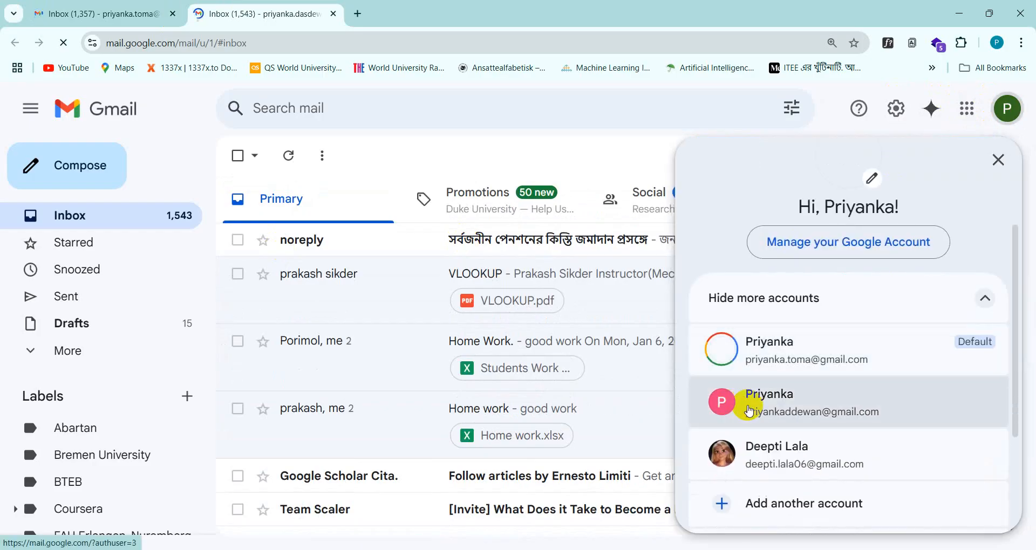
left_click(749, 408)
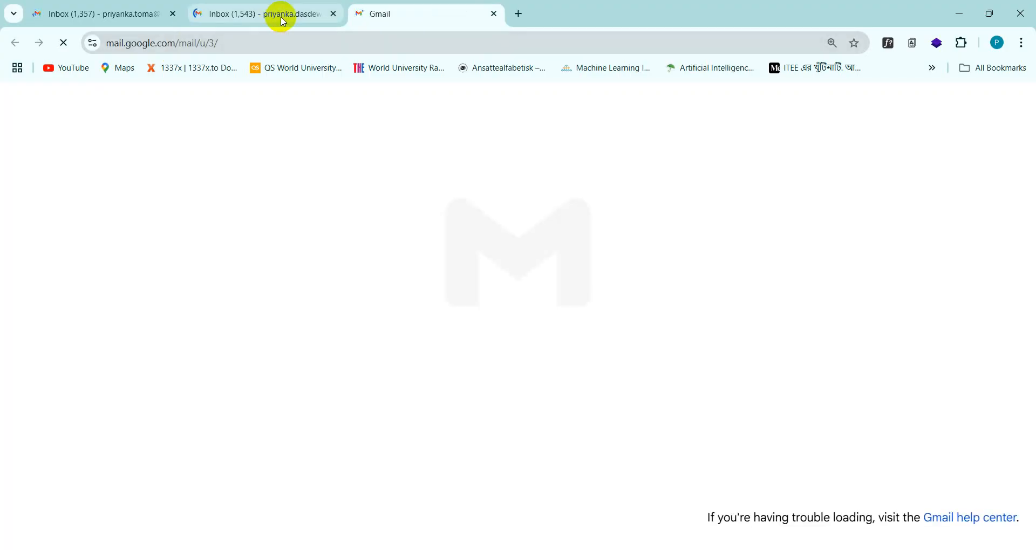
mouse_move(284, 22)
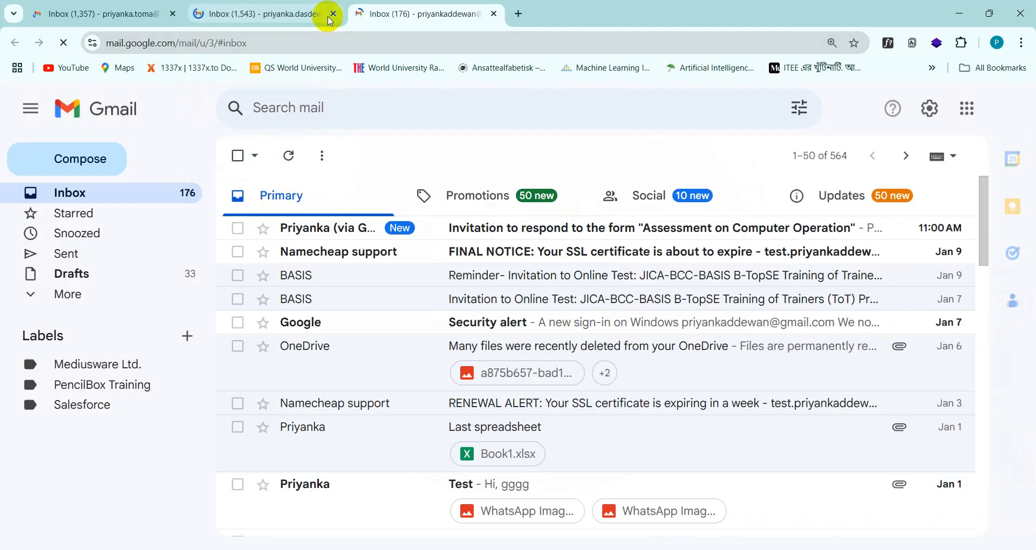
left_click(332, 13)
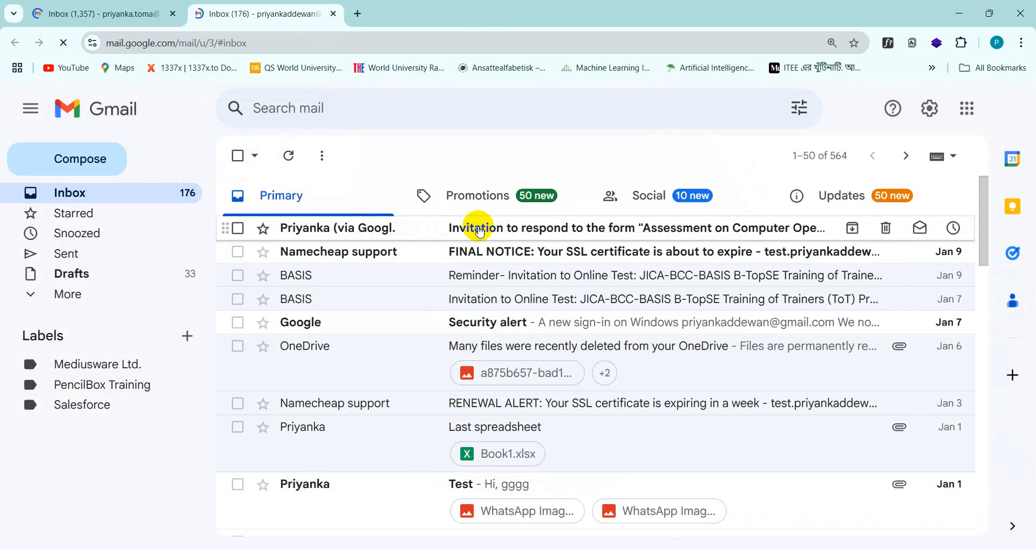
left_click(478, 231)
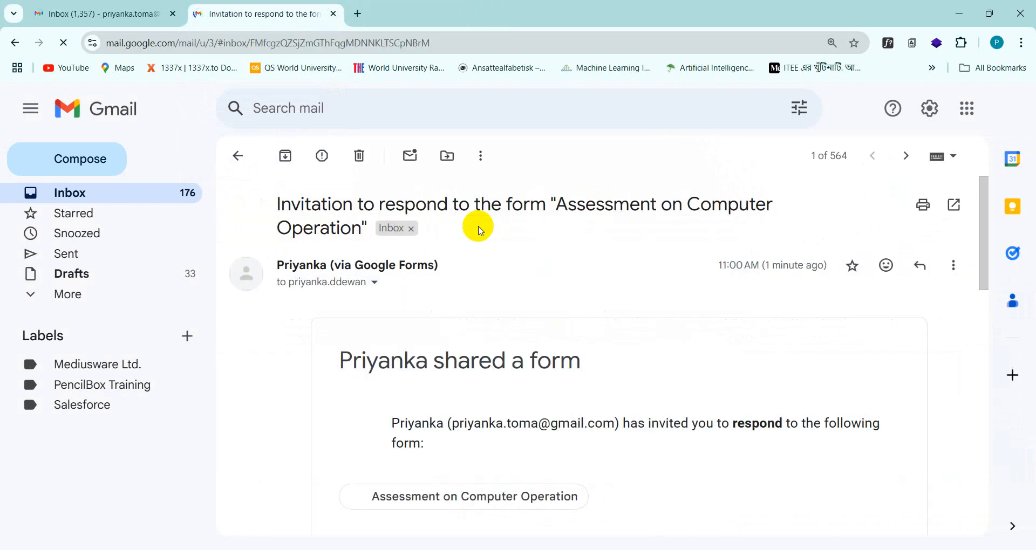
Step: Scroll the invitation email and highlight the form title 'Assessment on Computer Operation'
scroll(432, 367, "down", 2)
scroll(432, 373, "up", 1)
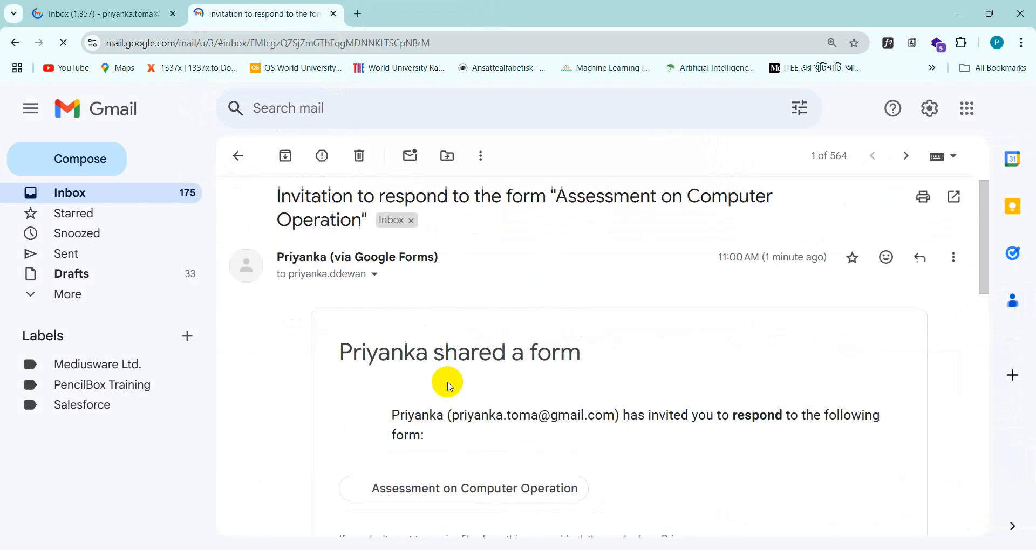
scroll(419, 340, "down", 3)
scroll(421, 342, "down", 4)
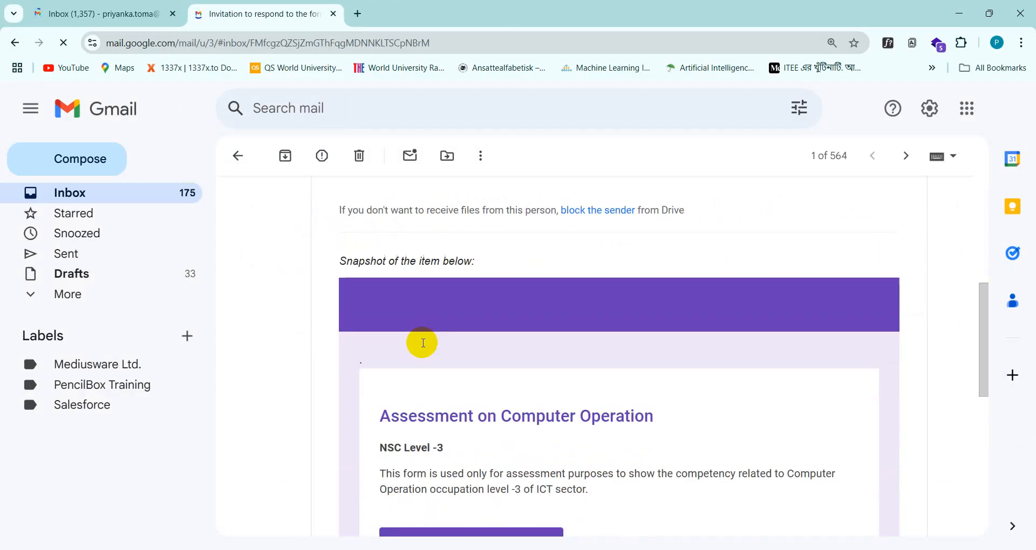
scroll(436, 354, "up", 6)
scroll(460, 409, "down", 7)
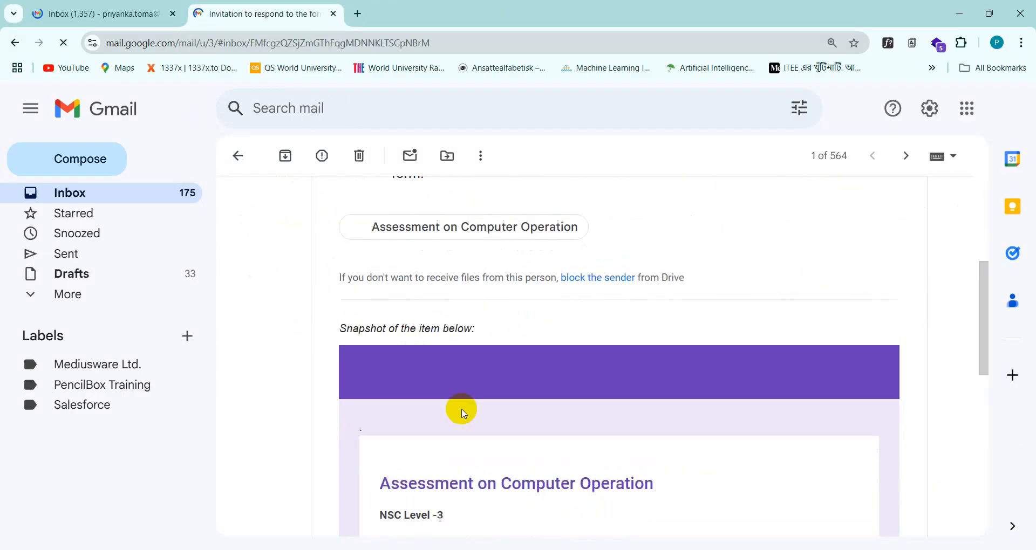
scroll(469, 420, "up", 8)
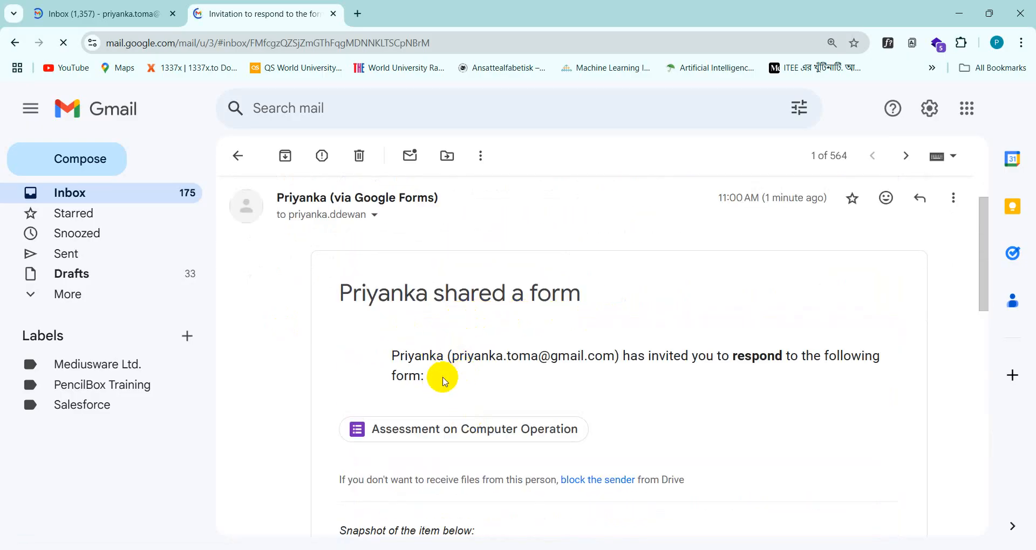
scroll(439, 375, "down", 3)
scroll(326, 296, "up", 5)
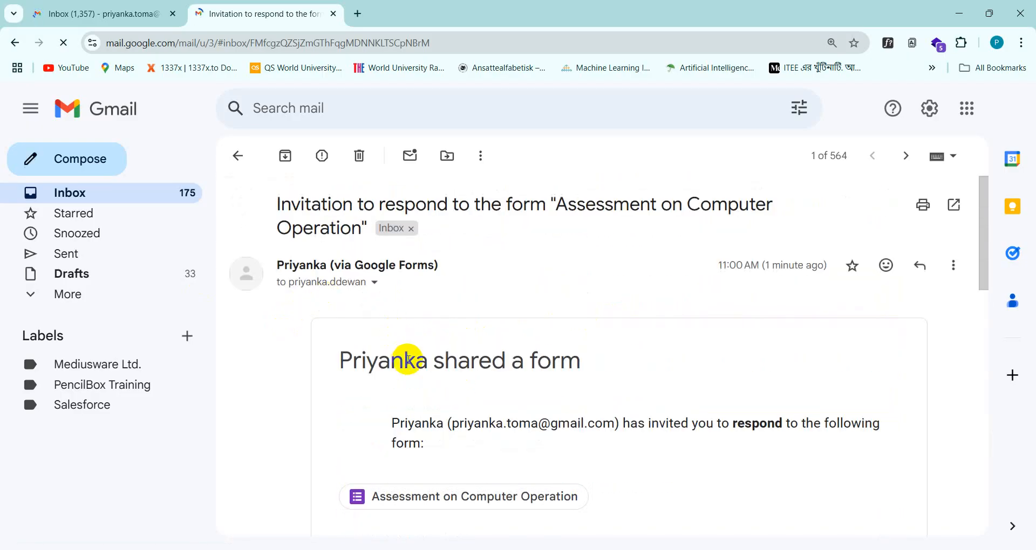
scroll(408, 359, "down", 10)
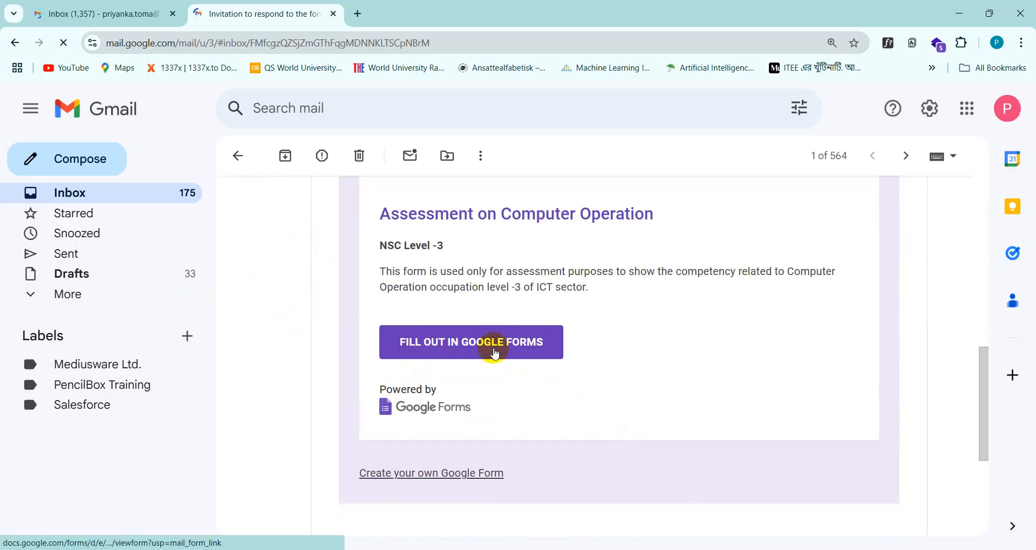
left_click_drag(377, 215, 694, 229)
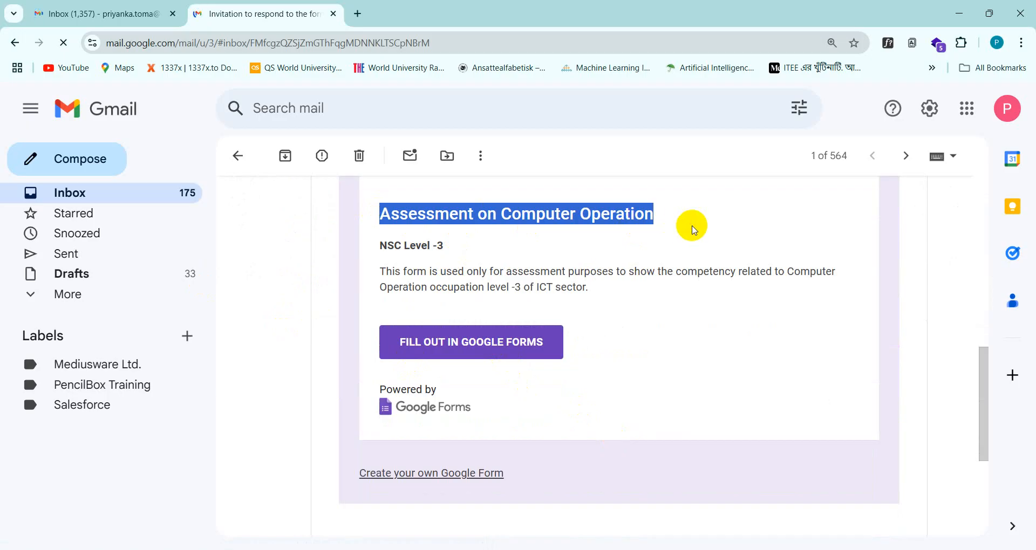
left_click(425, 266)
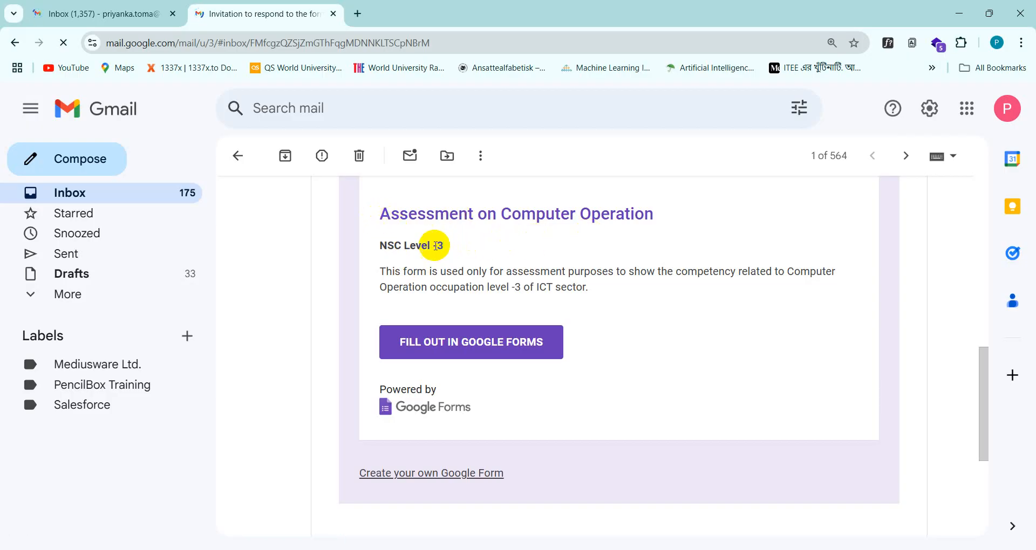
Step: Highlight the NSC Level -3 description, then follow FILL OUT IN GOOGLE FORMS
left_click_drag(378, 245, 499, 269)
left_click(442, 282)
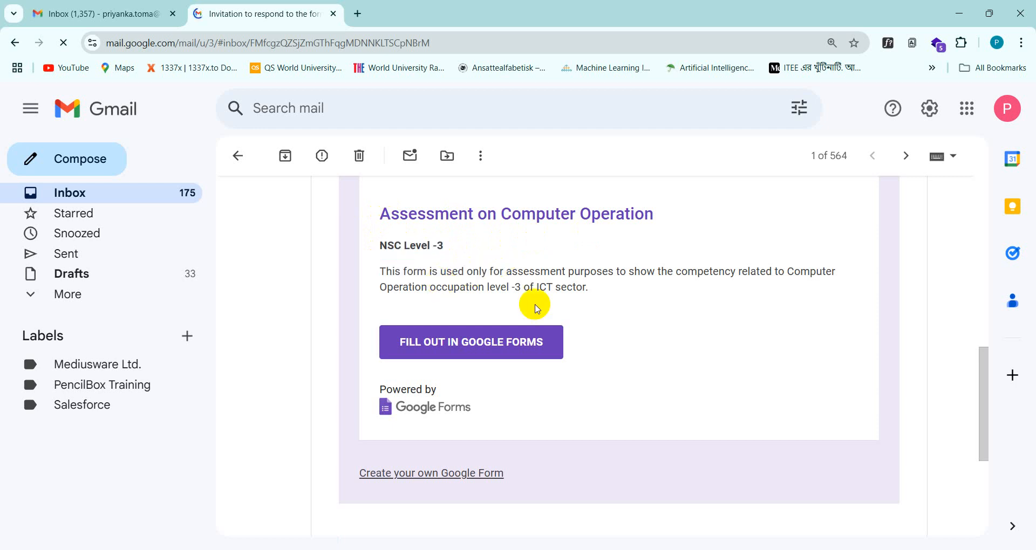
left_click(497, 351)
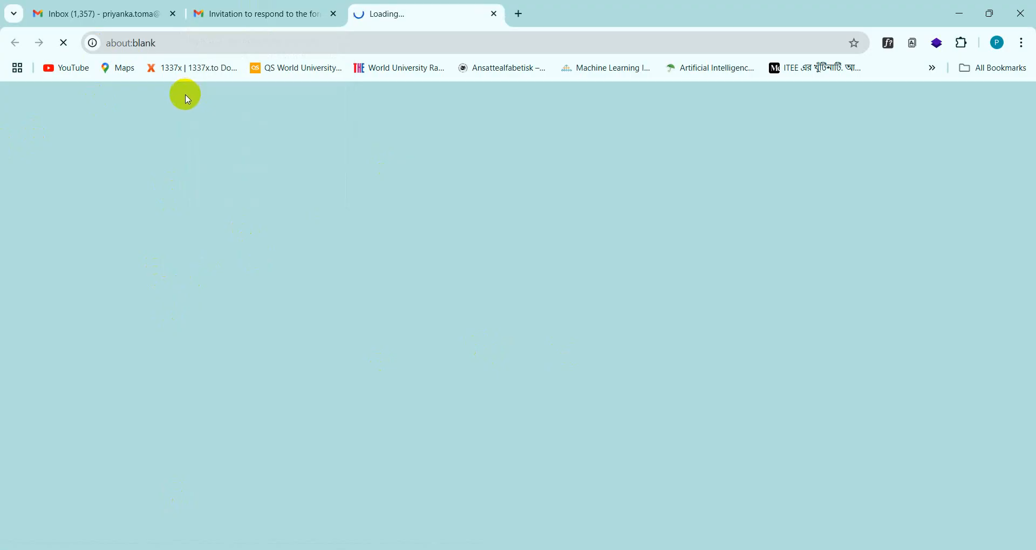
Step: Flip between the invitation and loading form tabs, then return to Edge's form editor tab
left_click(241, 15)
left_click(366, 16)
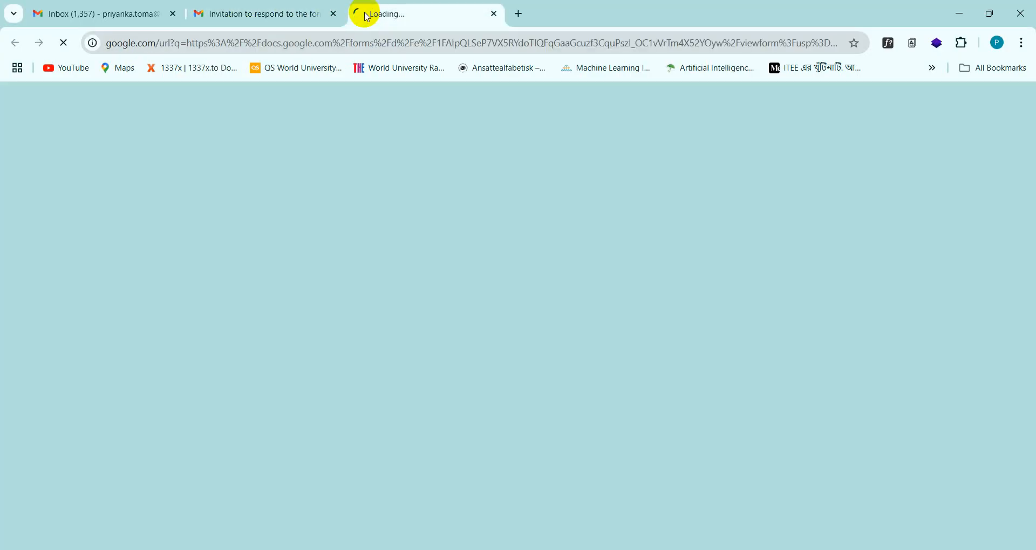
left_click(279, 20)
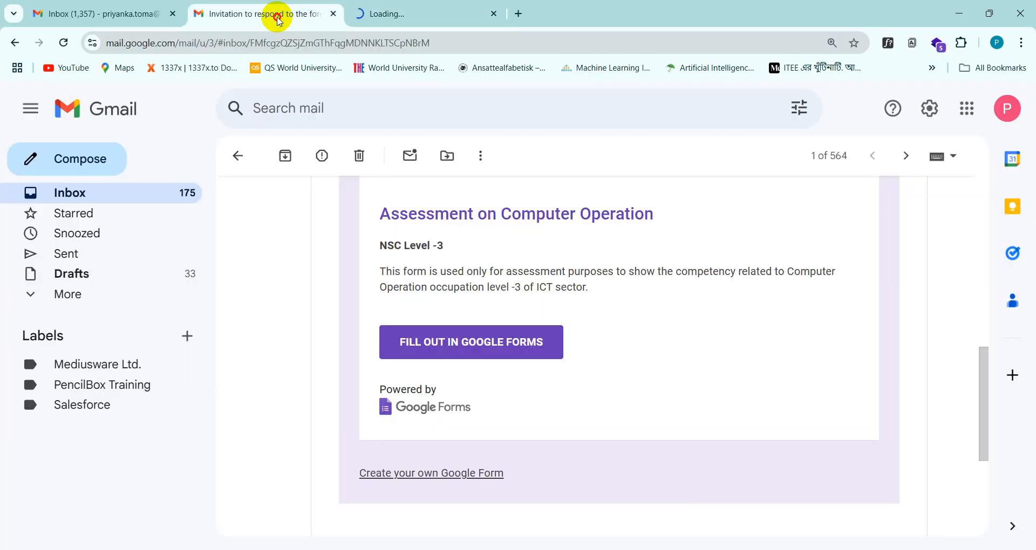
left_click(448, 12)
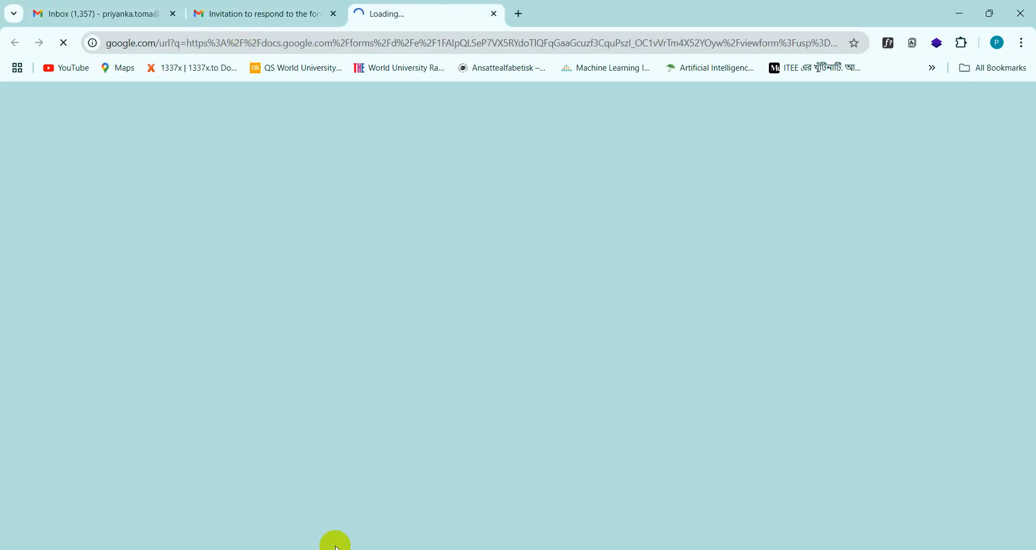
left_click(341, 549)
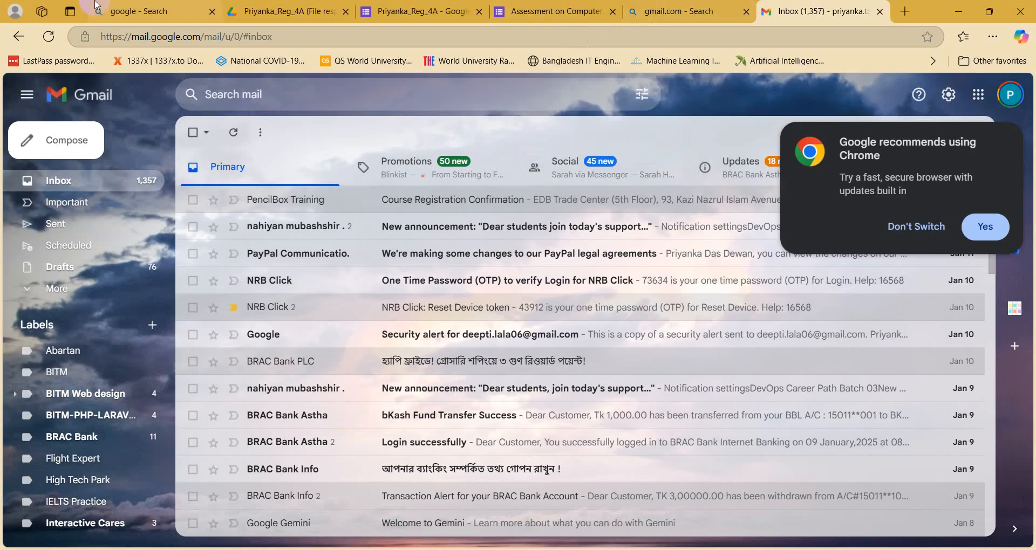
left_click(415, 16)
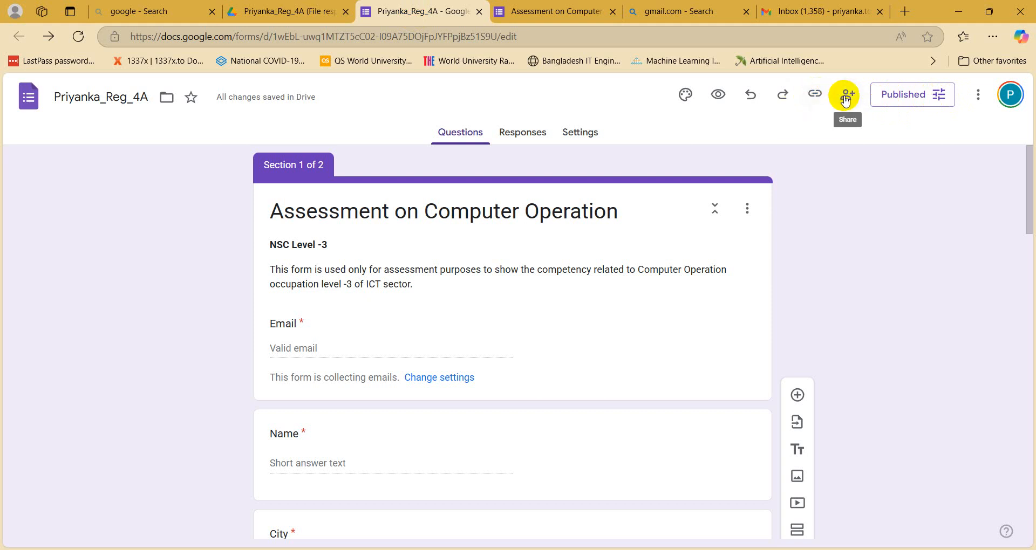
left_click(816, 100)
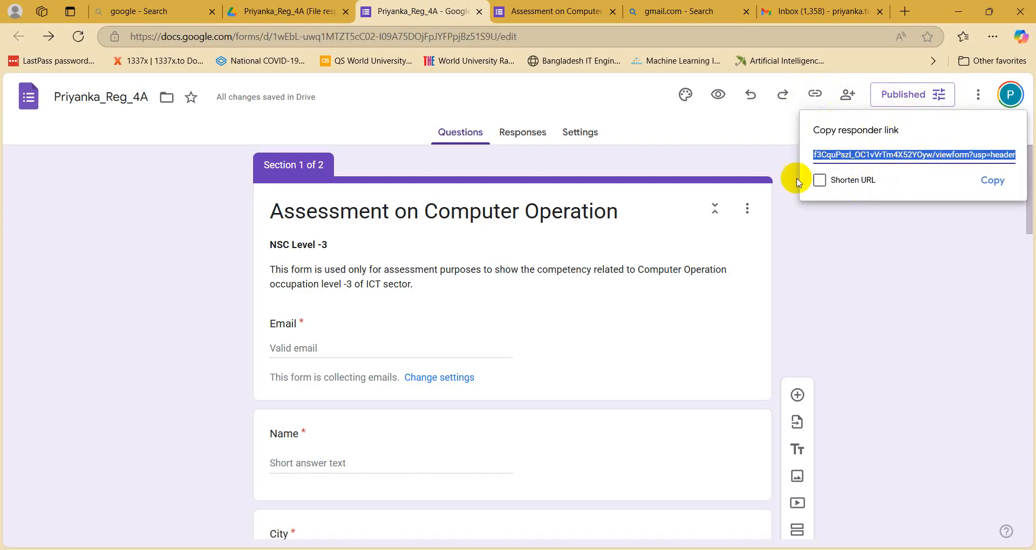
left_click(819, 180)
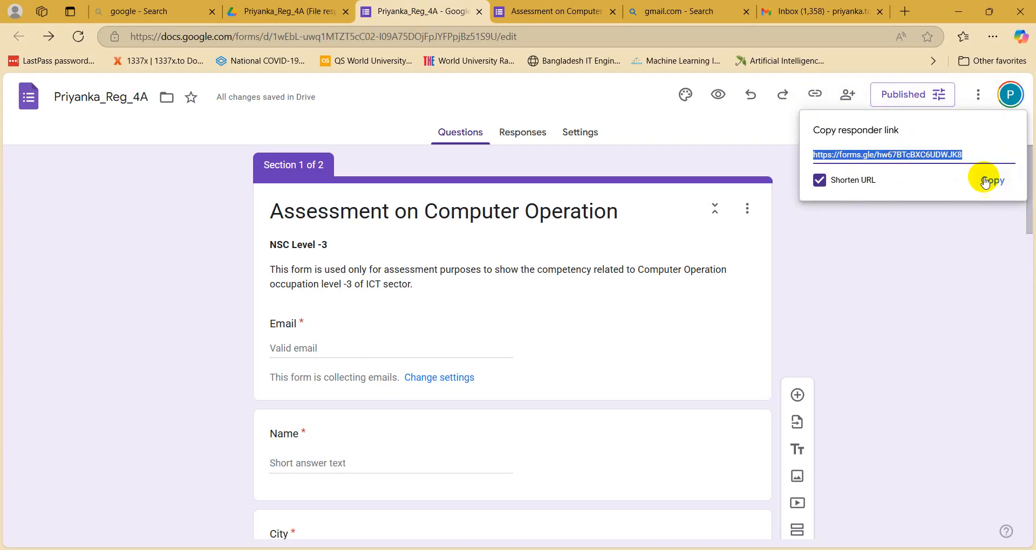
left_click(991, 180)
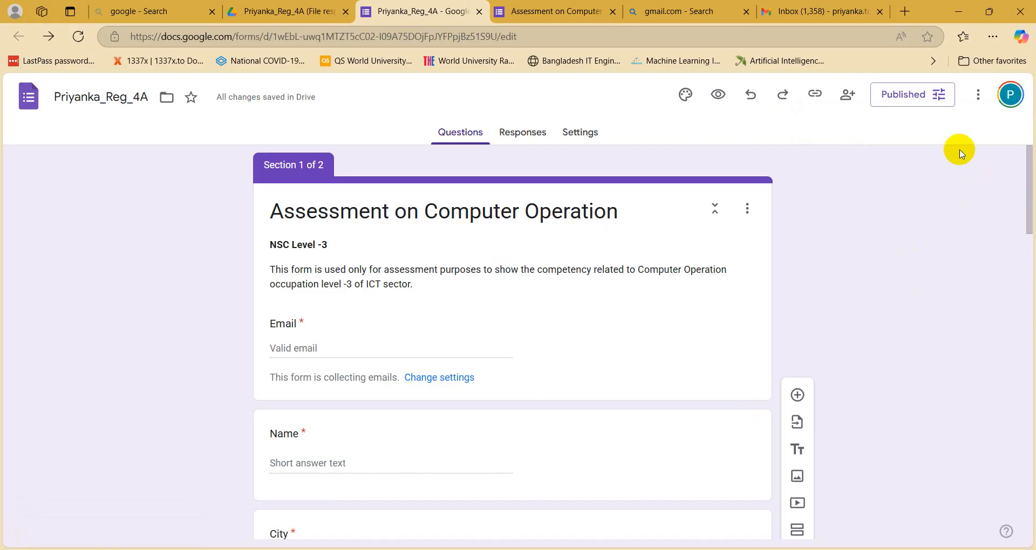
left_click(953, 95)
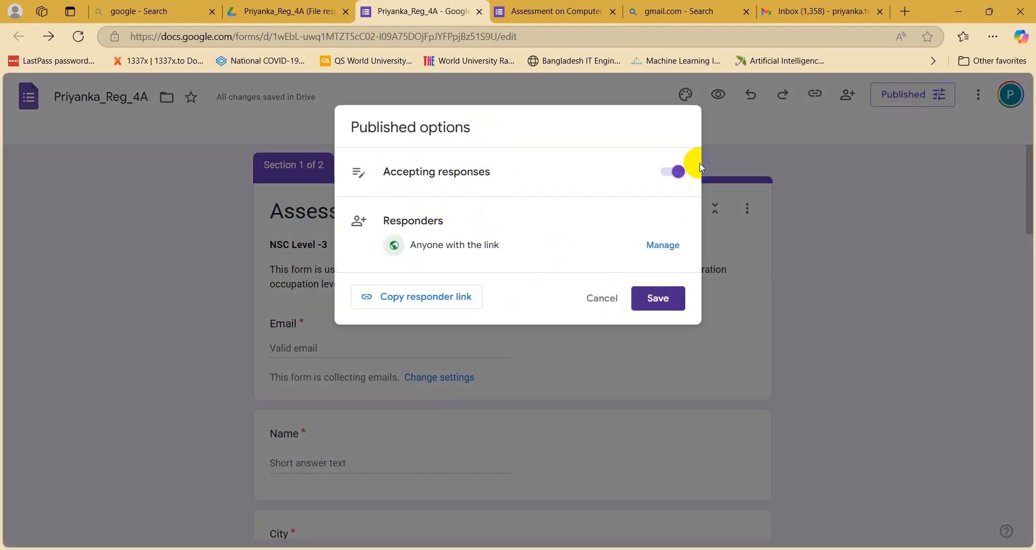
left_click(963, 199)
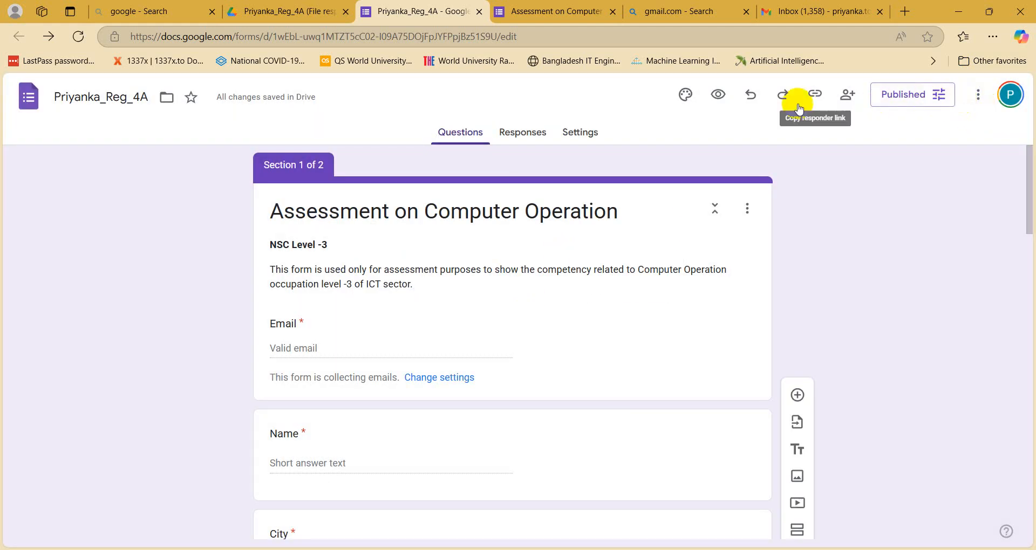
left_click(819, 98)
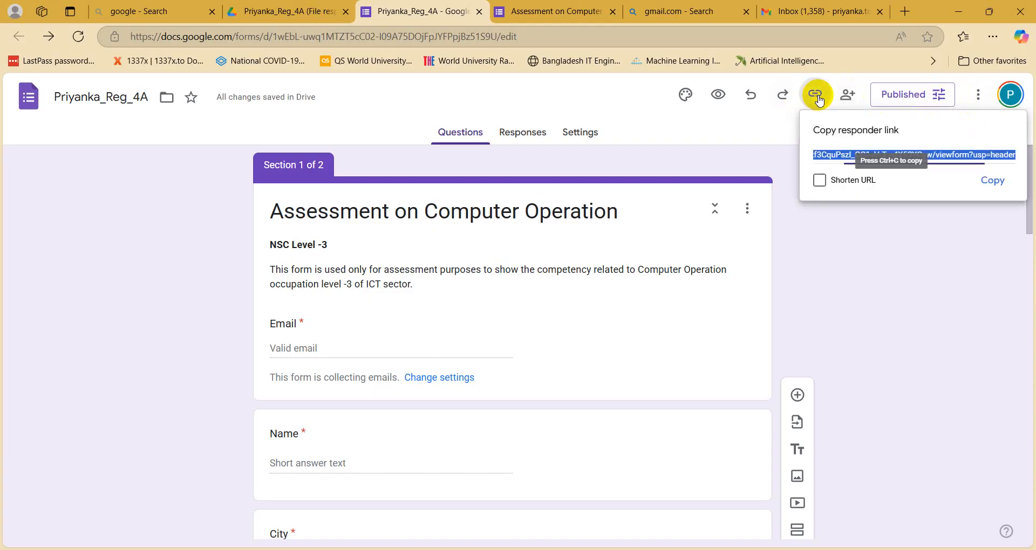
left_click(918, 324)
left_click(978, 98)
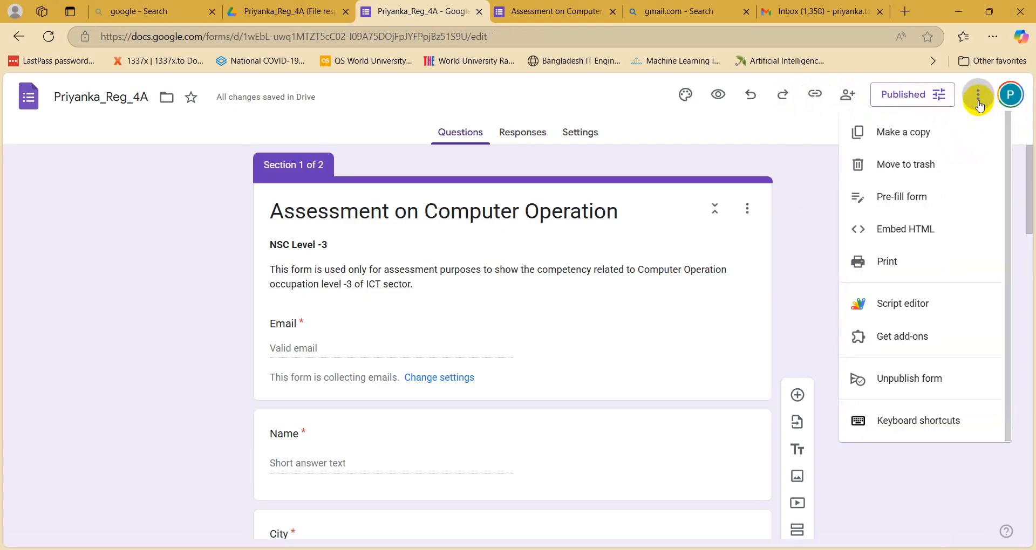
left_click(888, 104)
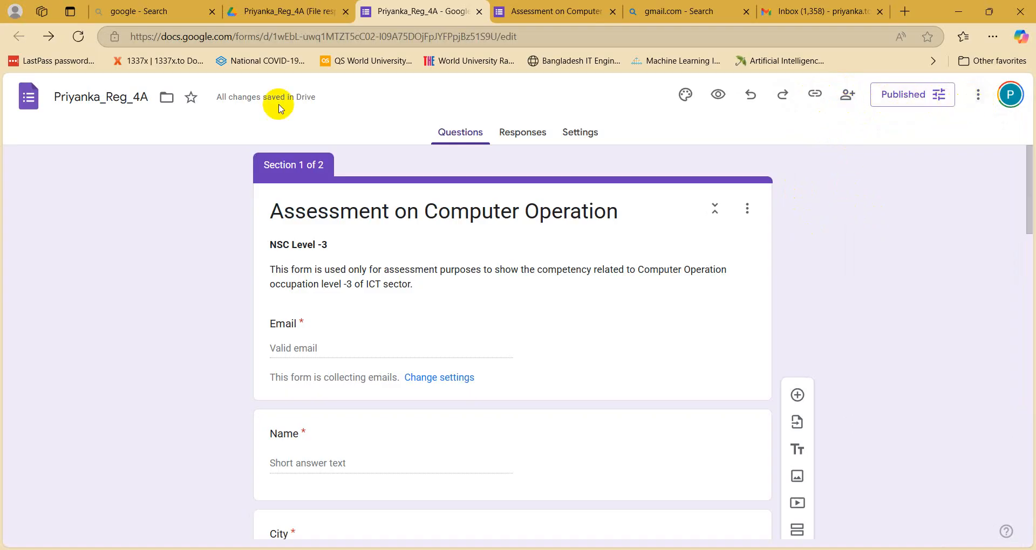
left_click(285, 12)
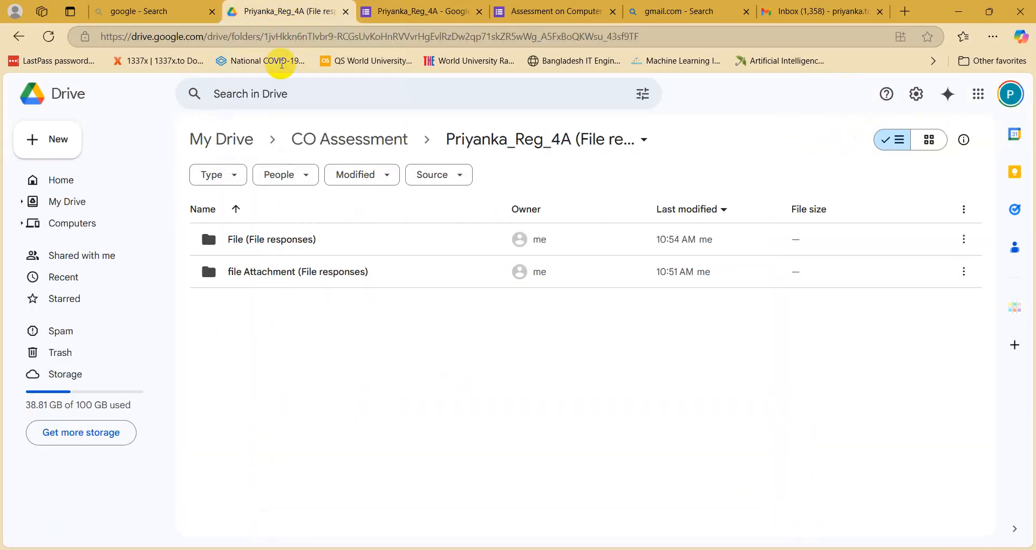
left_click(443, 13)
left_click(977, 94)
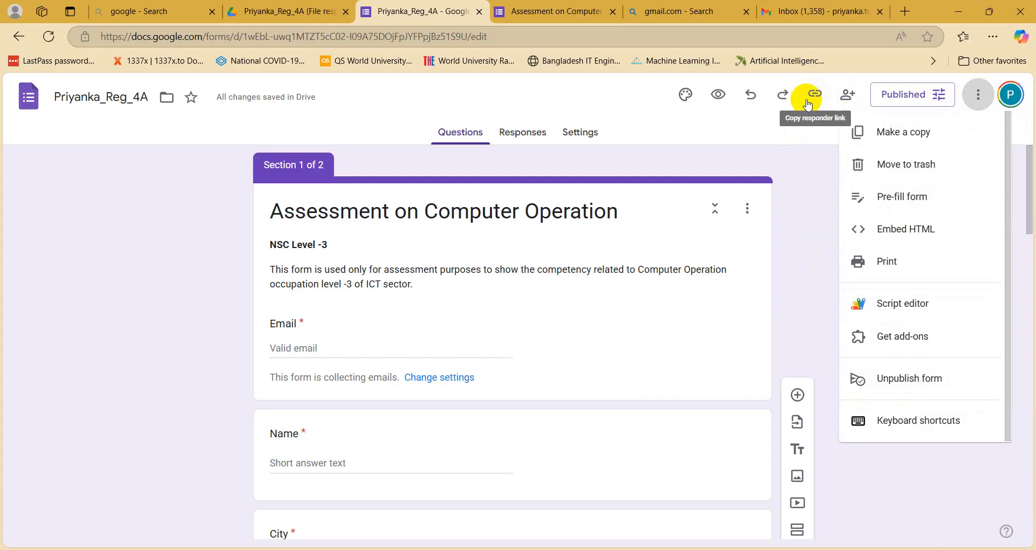
left_click(853, 102)
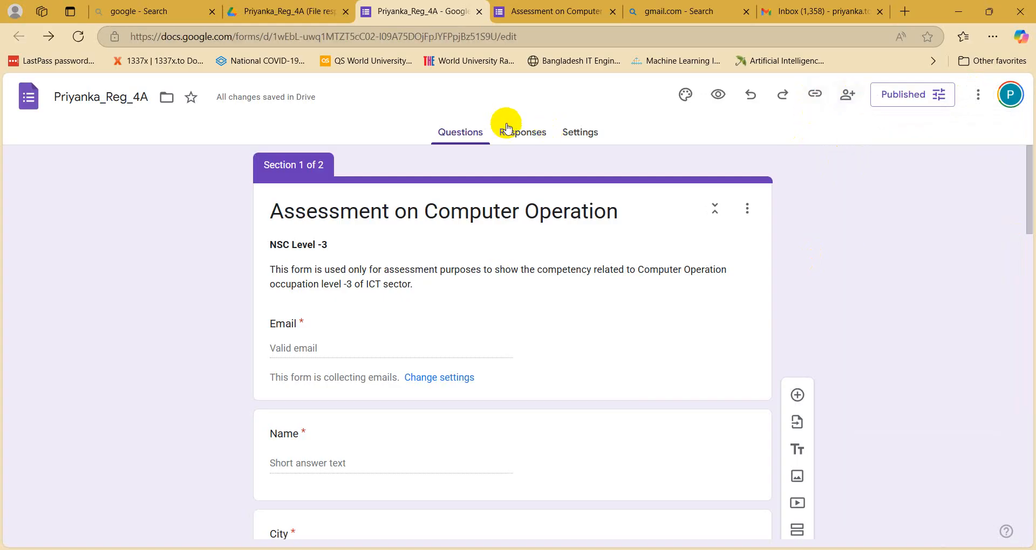
left_click(580, 134)
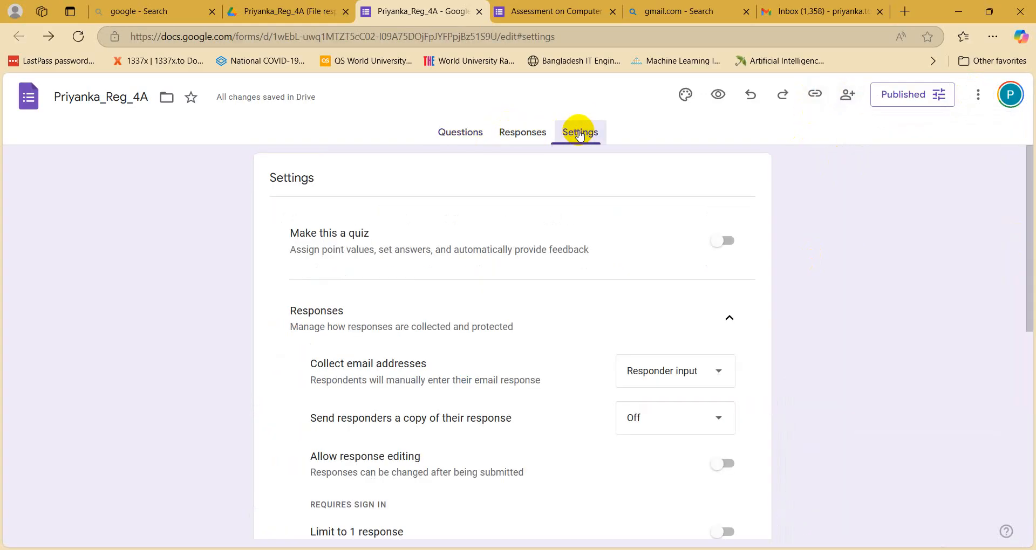
scroll(465, 364, "down", 3)
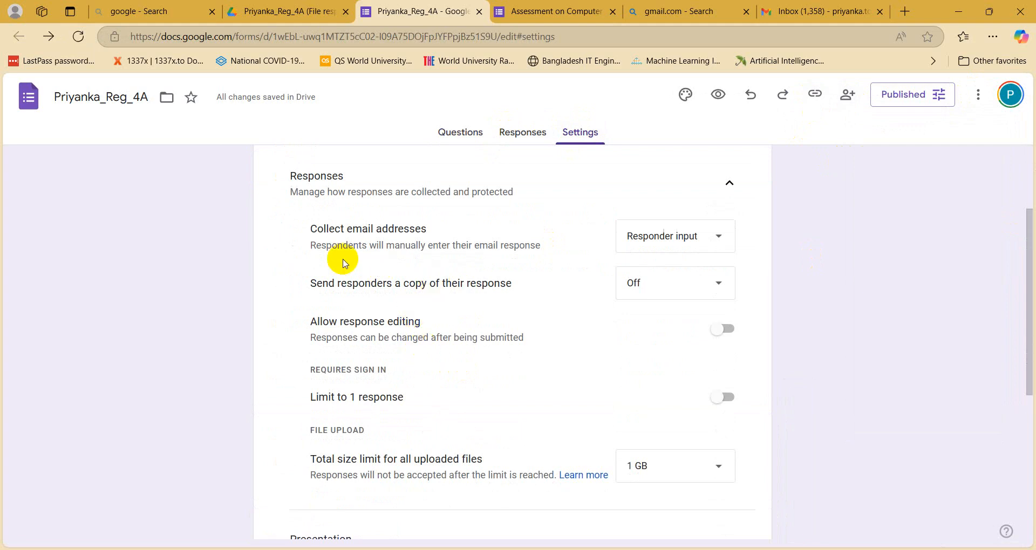
scroll(386, 402, "down", 1)
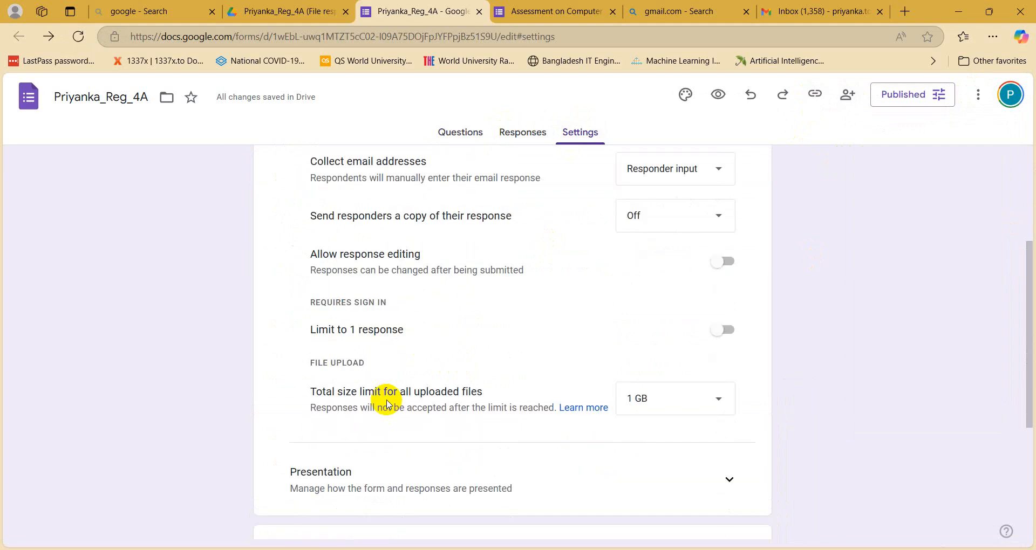
scroll(351, 439, "down", 4)
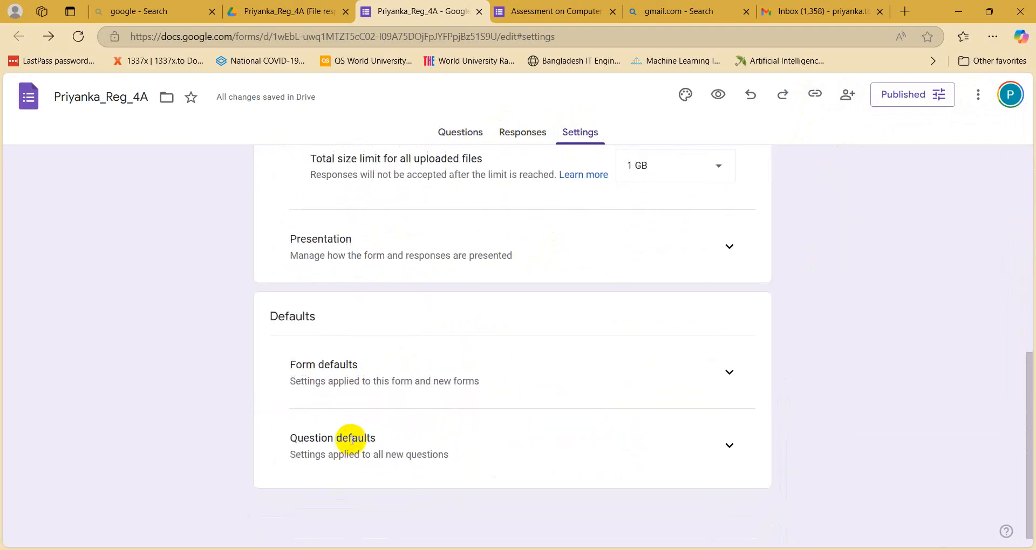
scroll(337, 412, "up", 5)
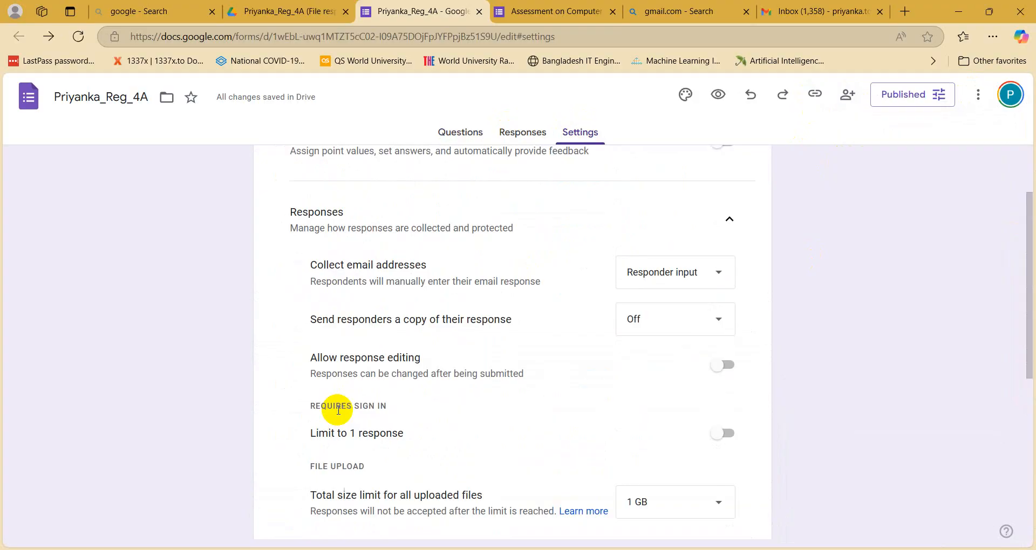
scroll(339, 410, "up", 1)
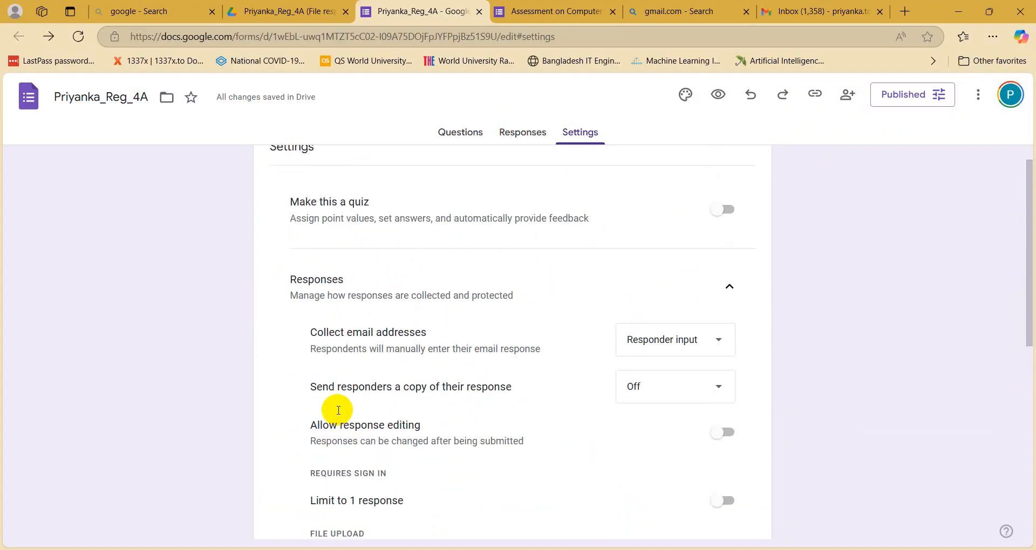
left_click(664, 338)
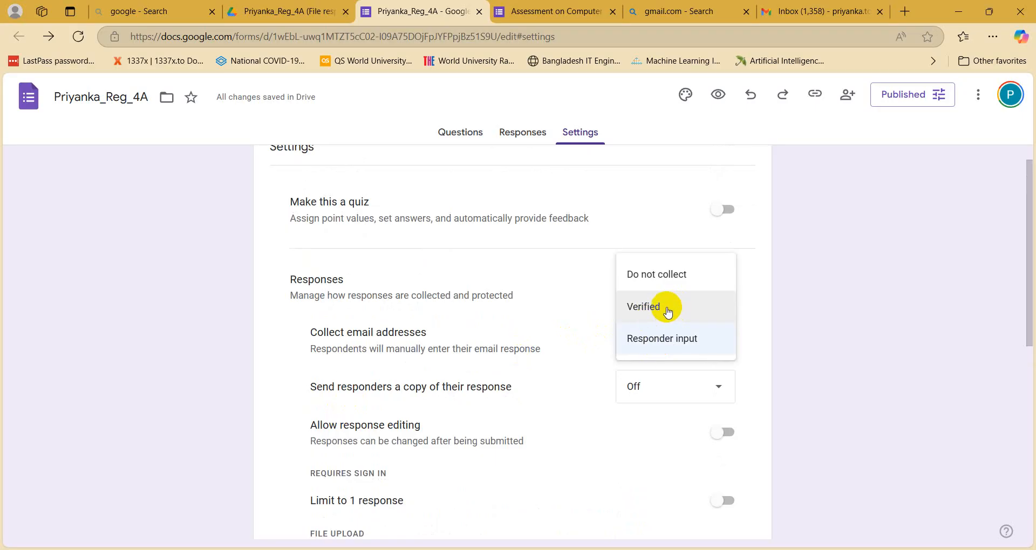
left_click(153, 379)
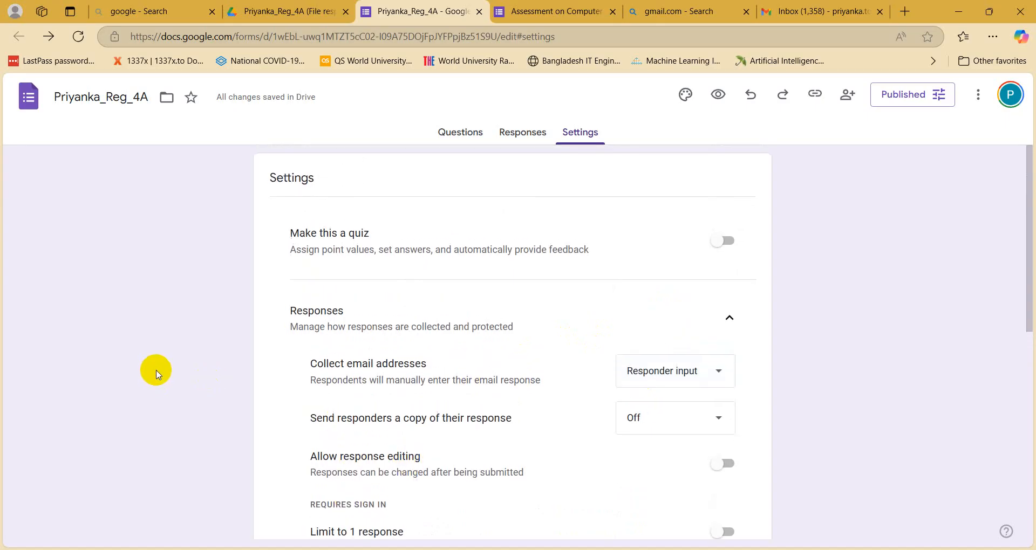
left_click(467, 133)
scroll(500, 367, "down", 20)
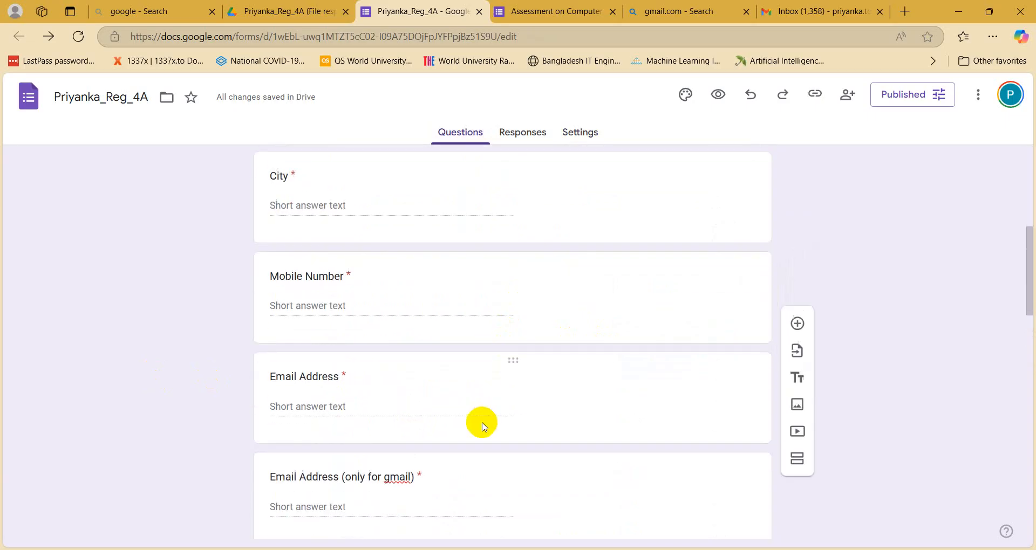
scroll(464, 448, "up", 20)
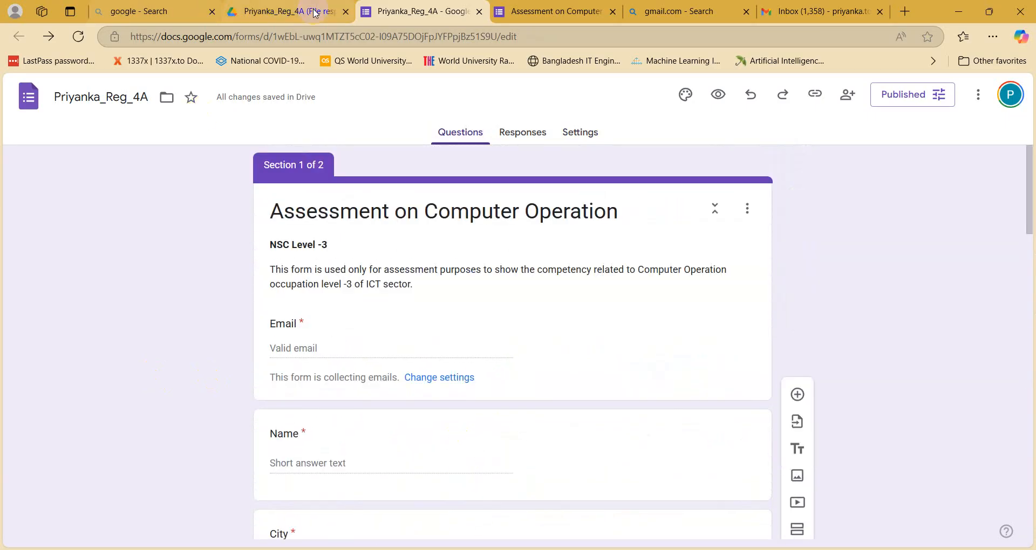
left_click(312, 11)
left_click(408, 12)
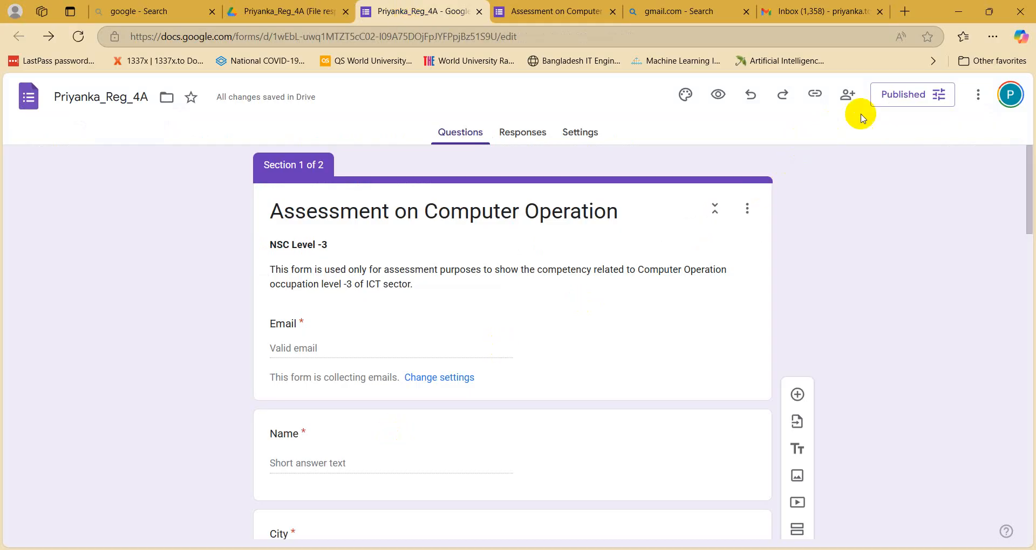
left_click(845, 103)
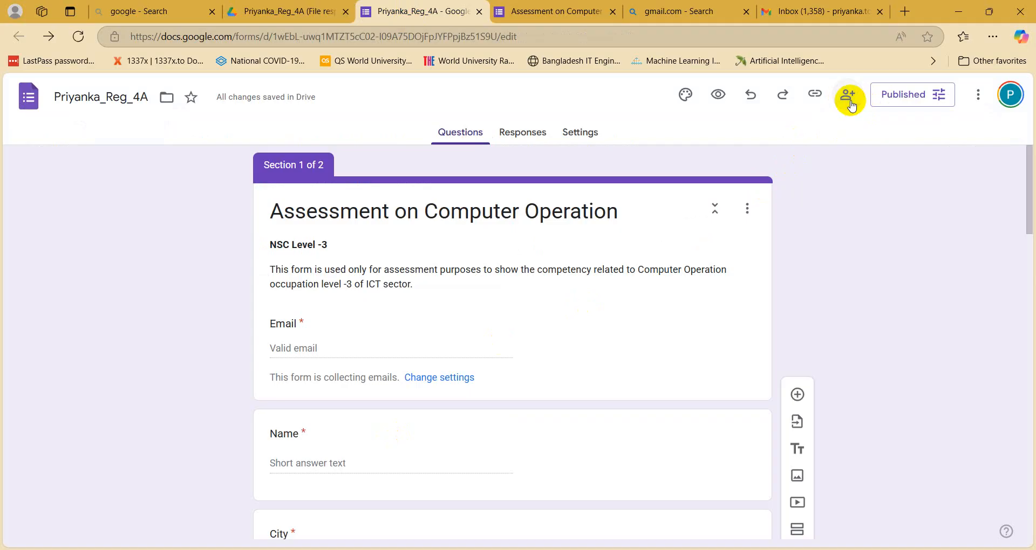
left_click(399, 174)
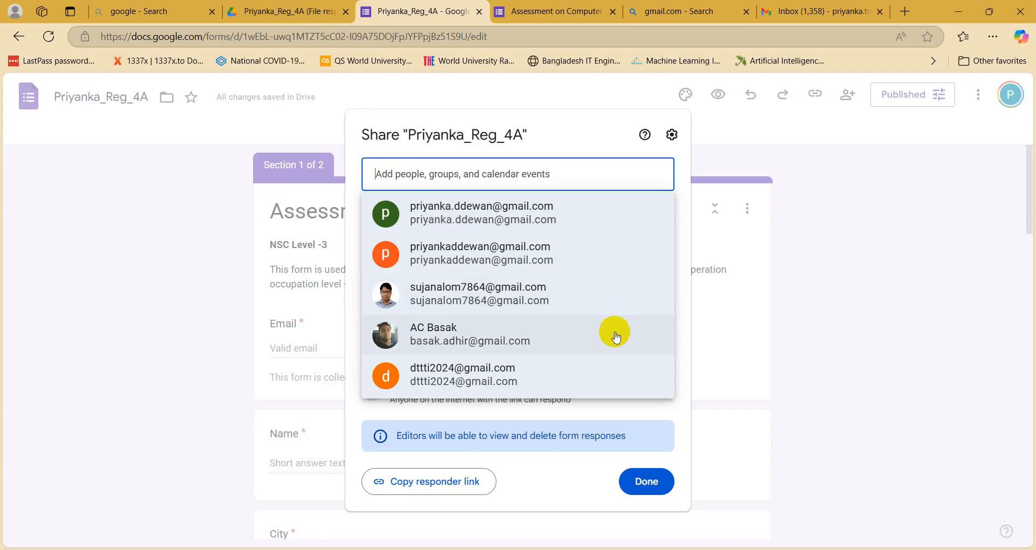
left_click(844, 467)
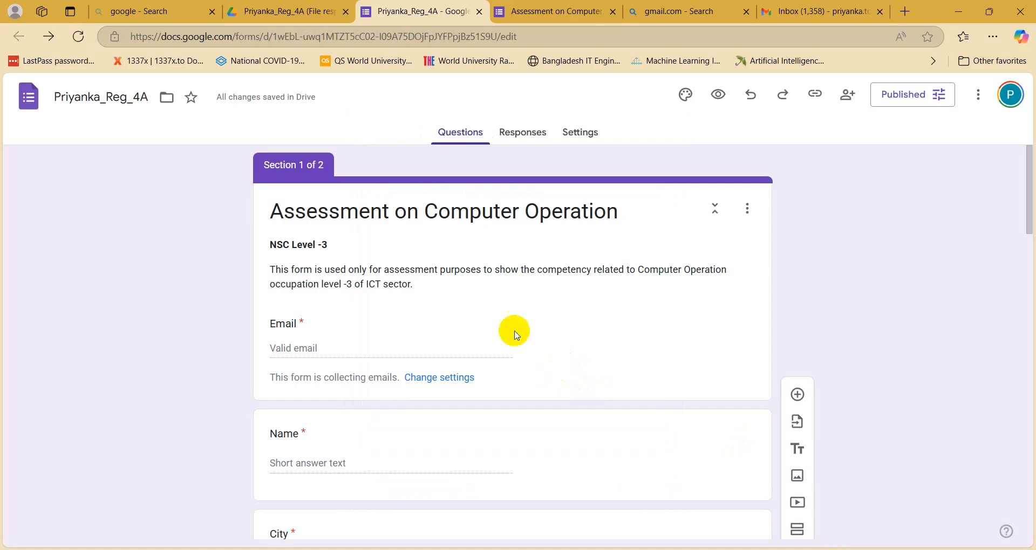
left_click(675, 11)
Step: Close the gmail.com and google search-result tabs in Edge, ending on the form editor tab
left_click(746, 12)
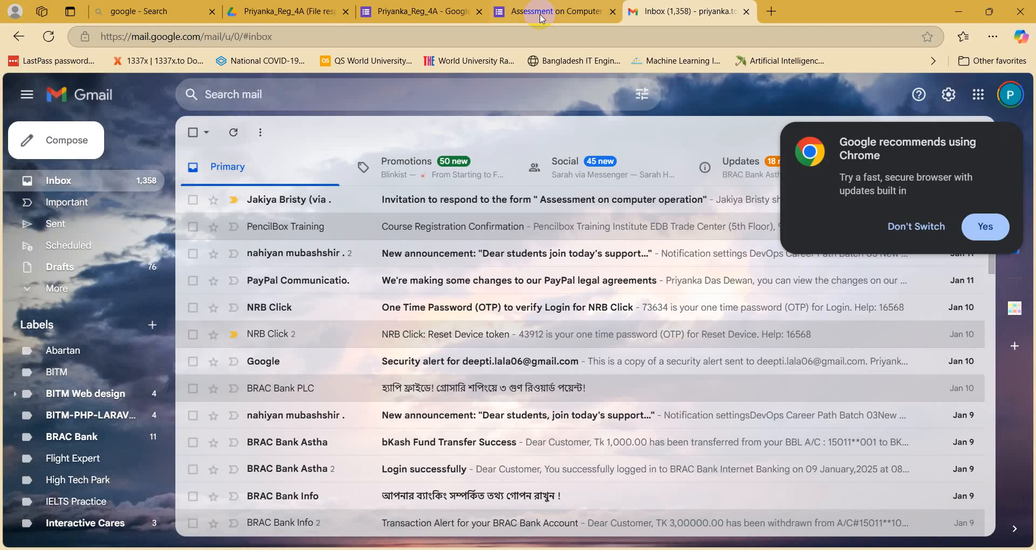
left_click(542, 15)
left_click(218, 13)
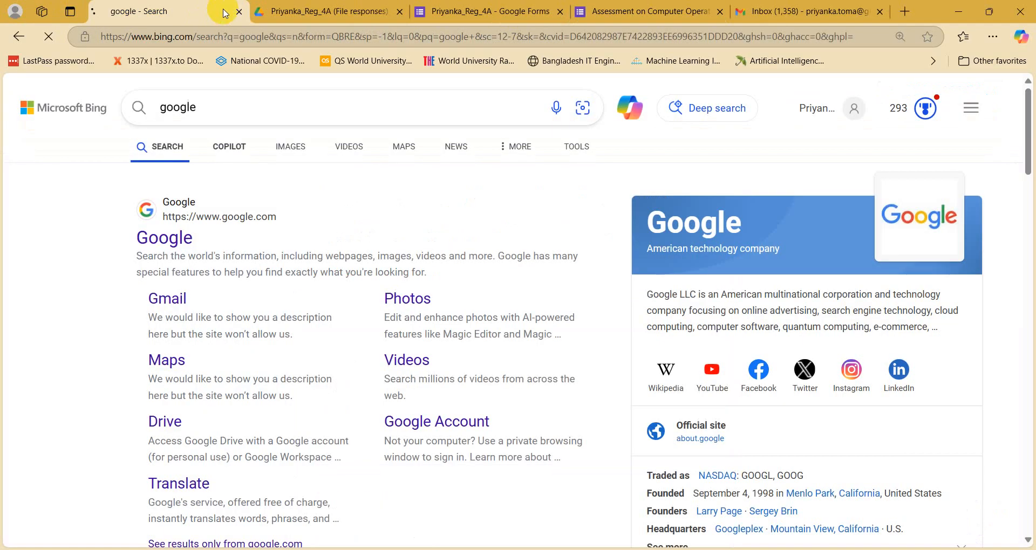
left_click(234, 11)
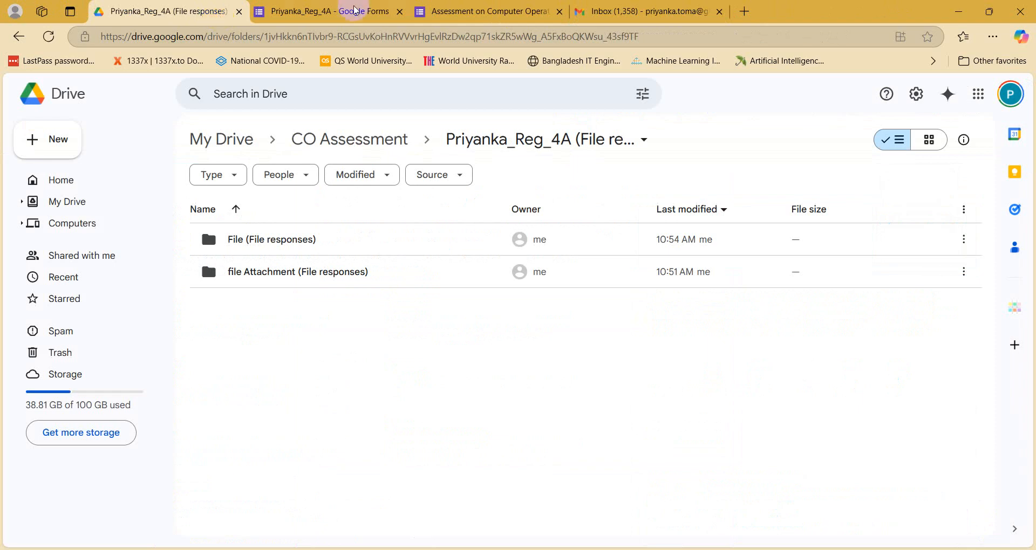
left_click(353, 12)
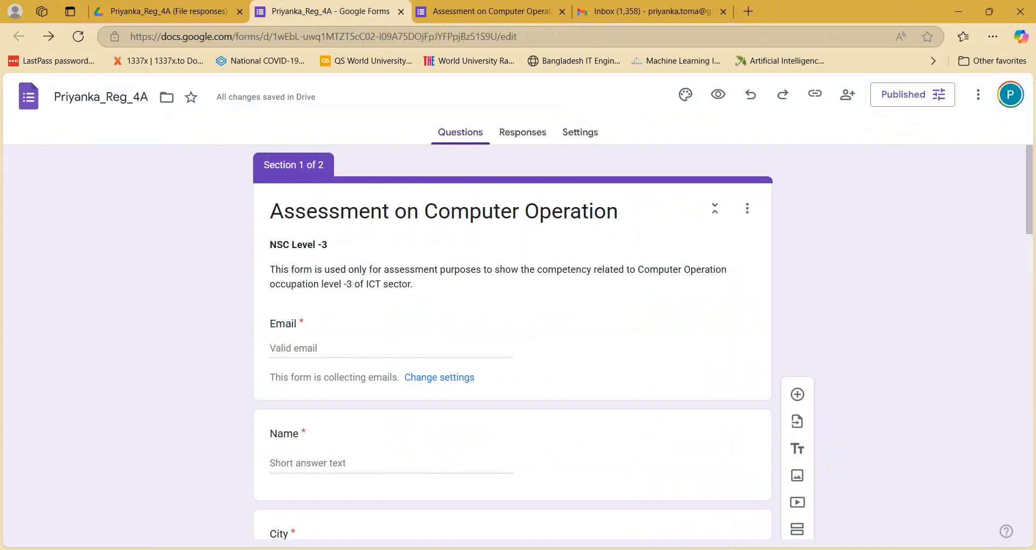